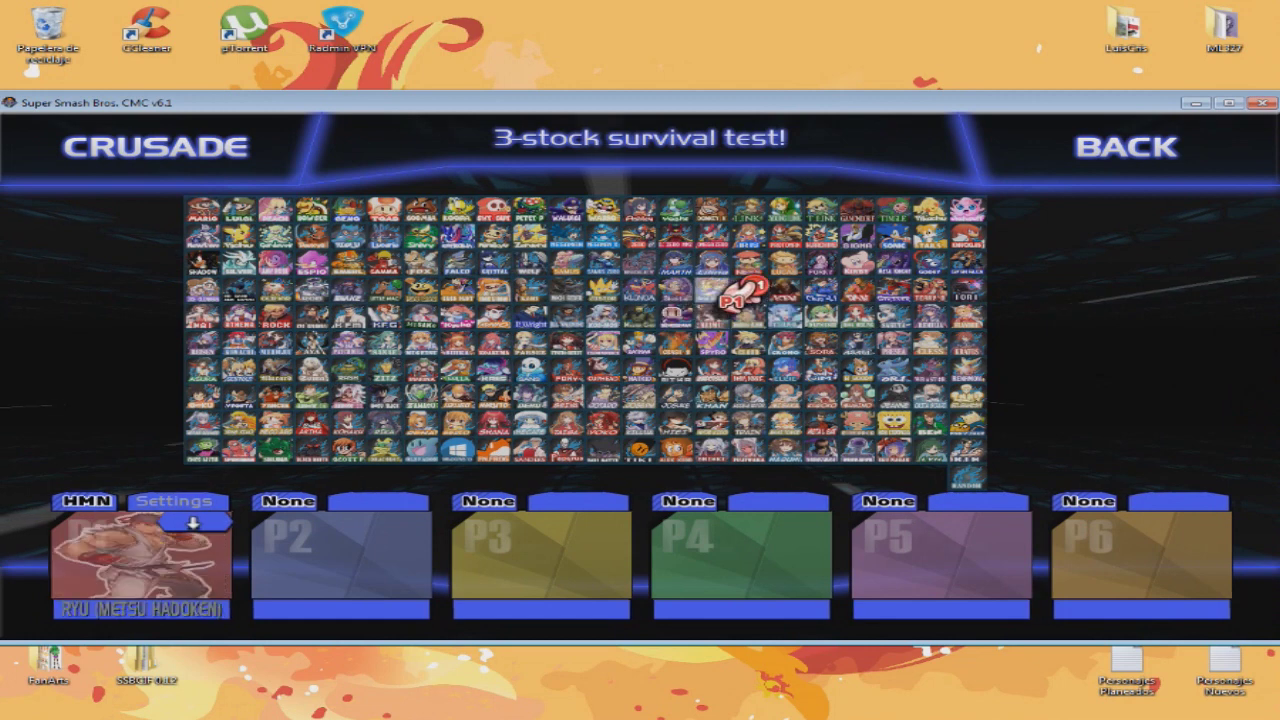
# - Move the P1 cursor off the character roster and paste a screenshot of the selection screen into Paint
pyautogui.press('Down')
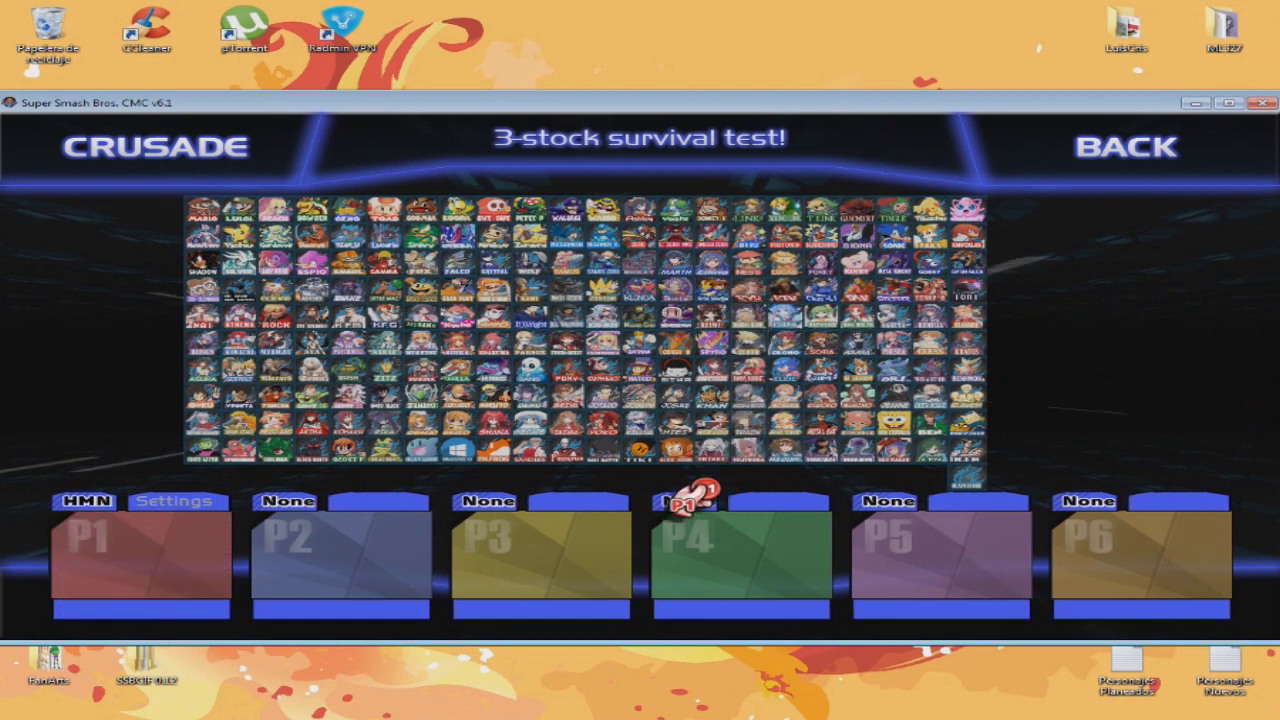
pyautogui.press('Left')
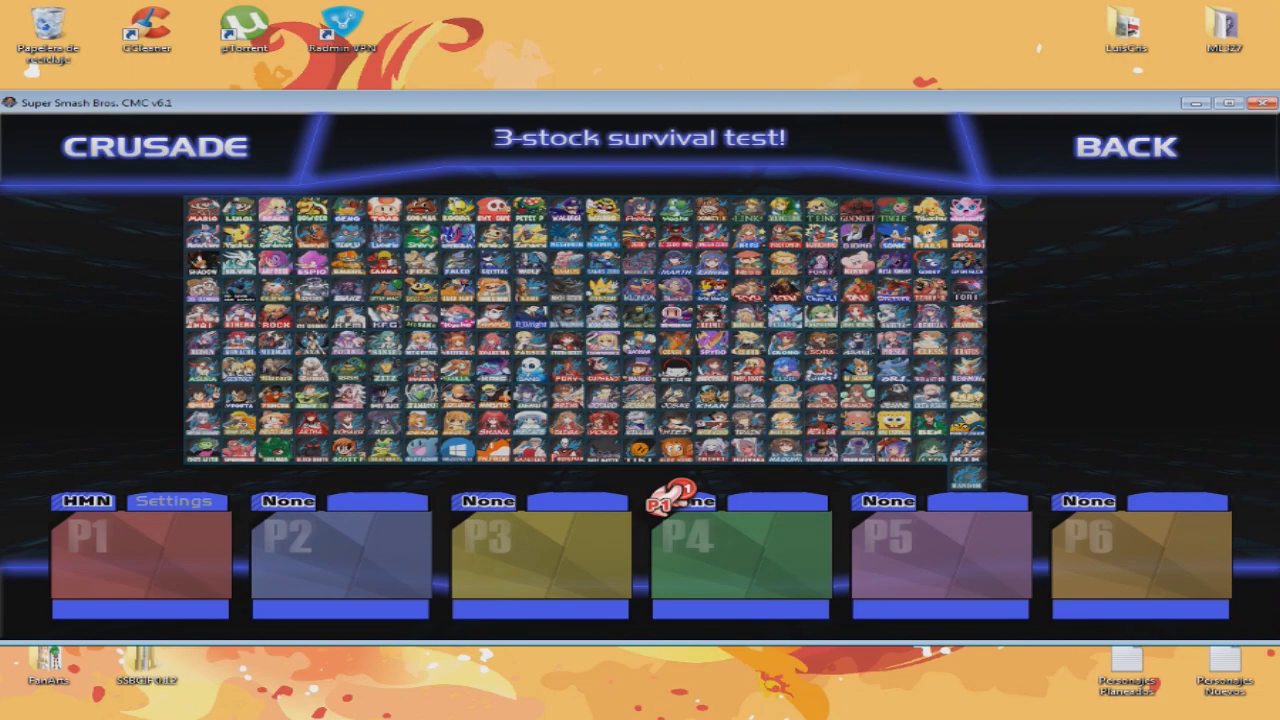
pyautogui.press('super')
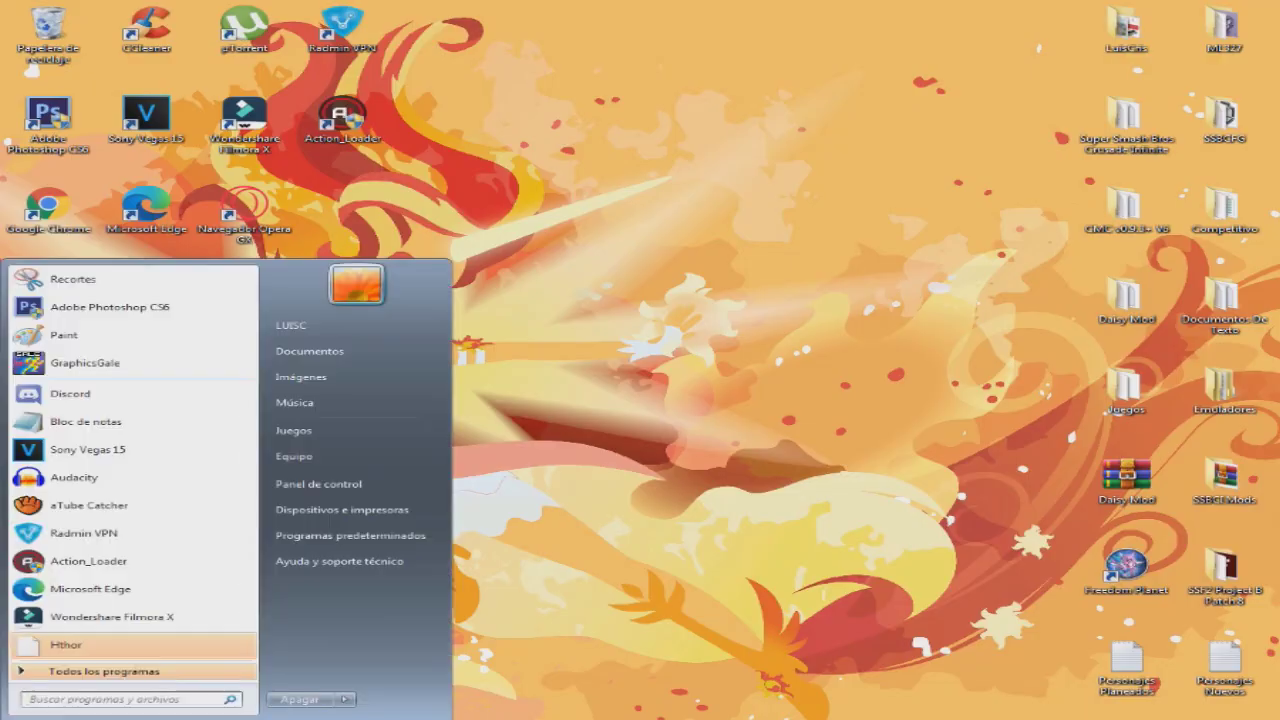
pyautogui.click(110, 335)
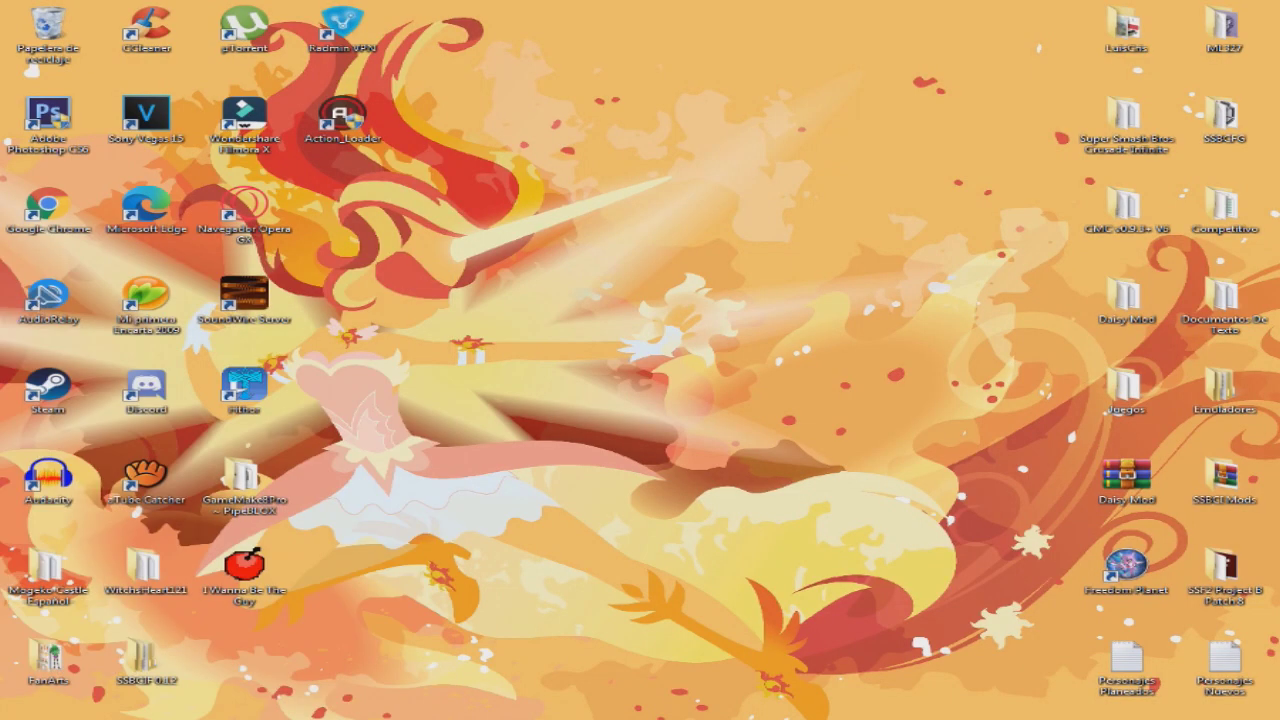
pyautogui.hotkey('ctrl', 'v')
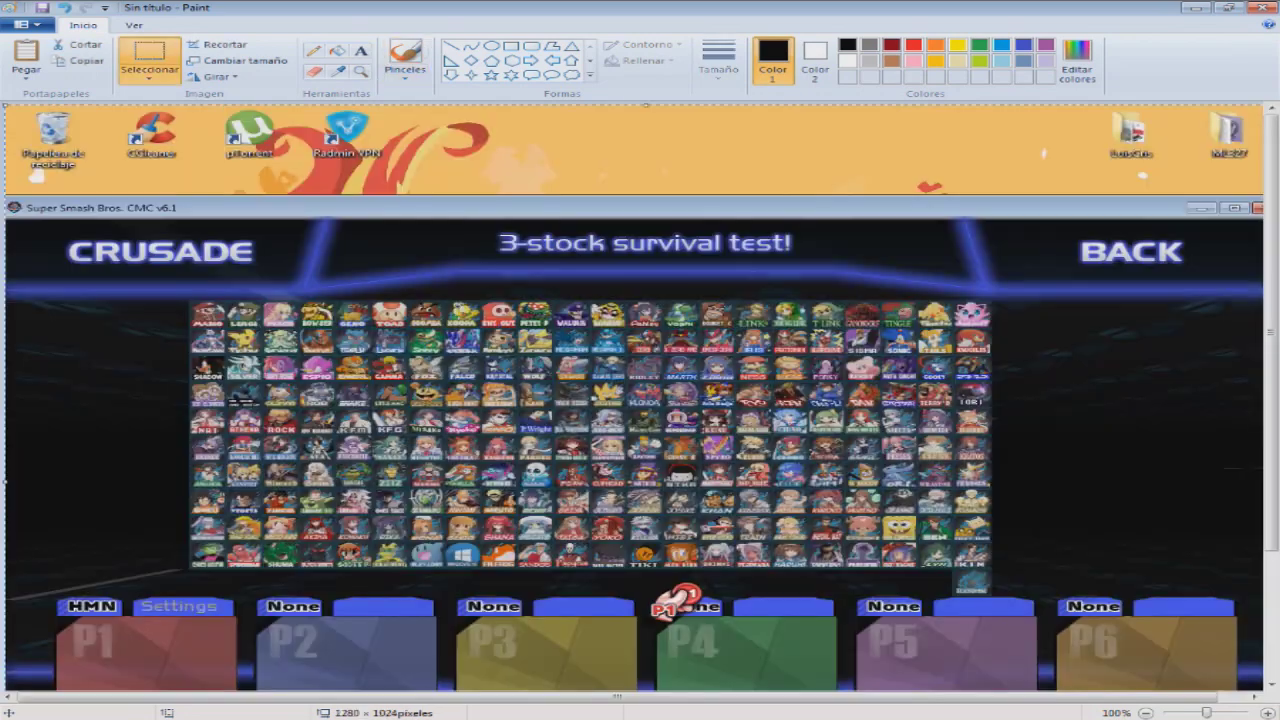
# - Cut the character roster grid out of the screenshot with a rectangular selection of about 857 × 409 pixels
pyautogui.scroll(-2, 640, 400)
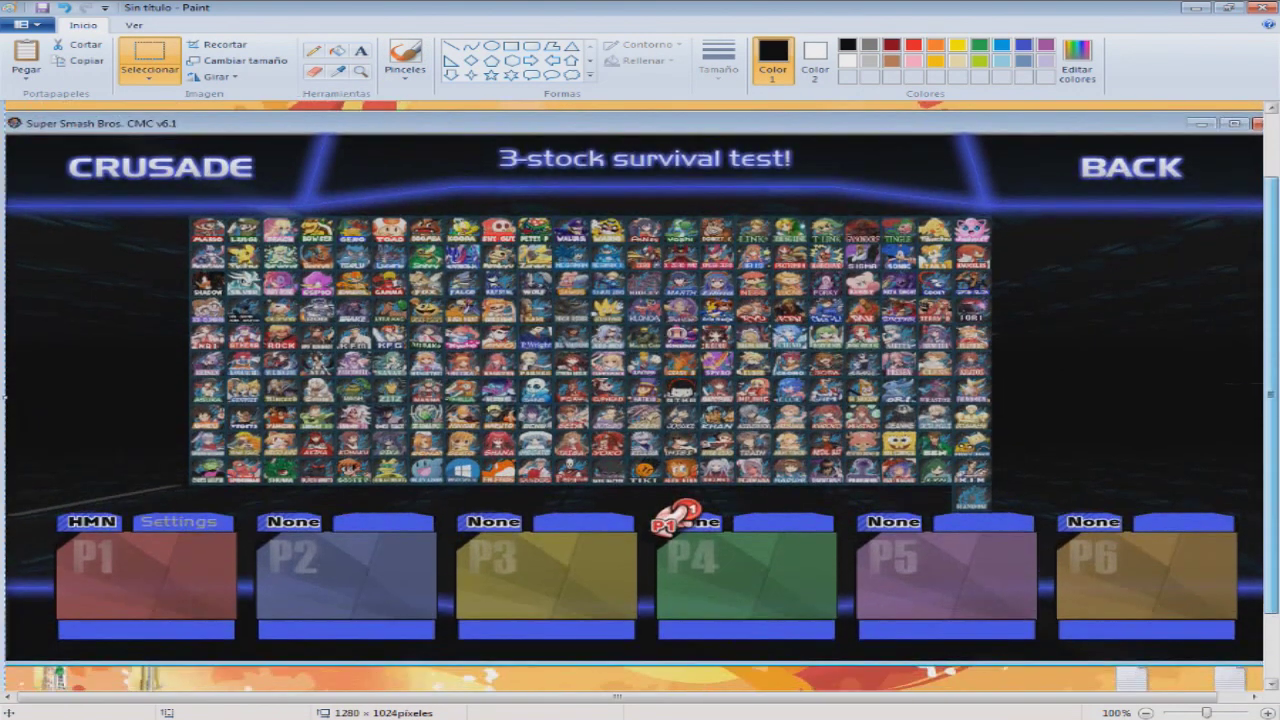
pyautogui.click(149, 54)
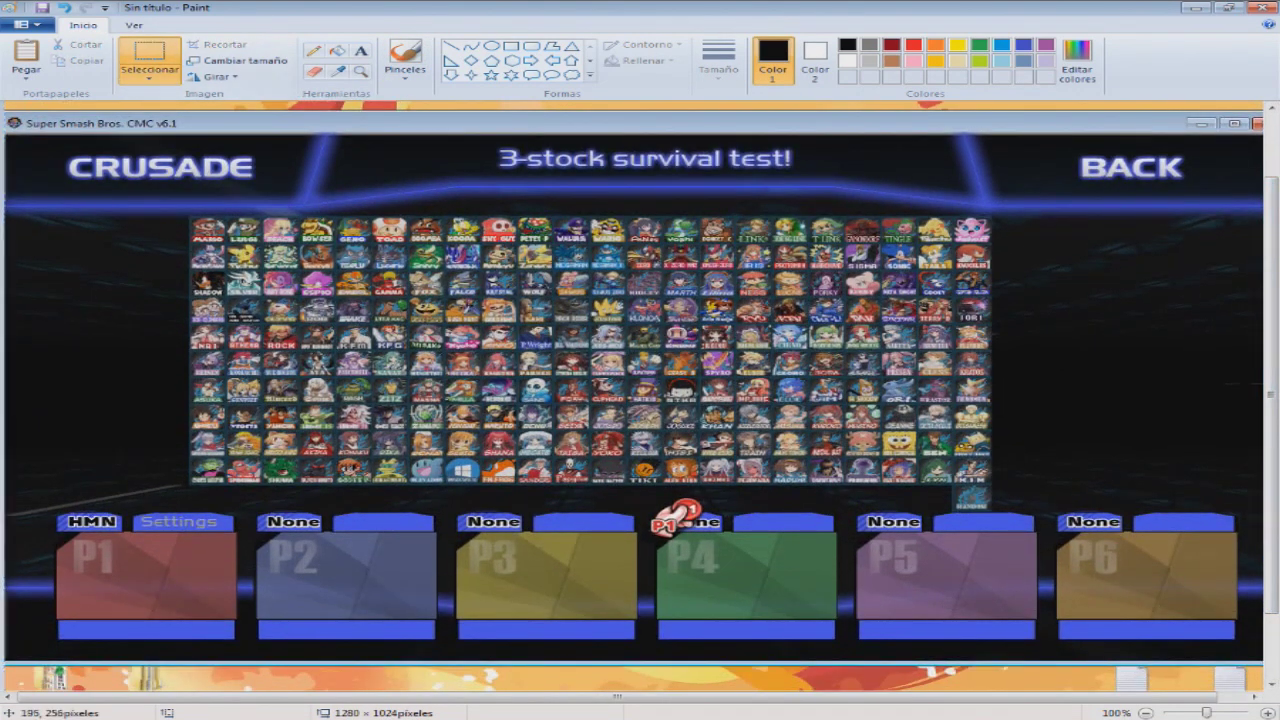
pyautogui.moveTo(180, 214)
pyautogui.mouseDown()
pyautogui.moveTo(205, 235)
pyautogui.moveTo(242, 318)
pyautogui.moveTo(975, 374)
pyautogui.moveTo(1031, 473)
pyautogui.moveTo(1036, 512)
pyautogui.mouseUp()
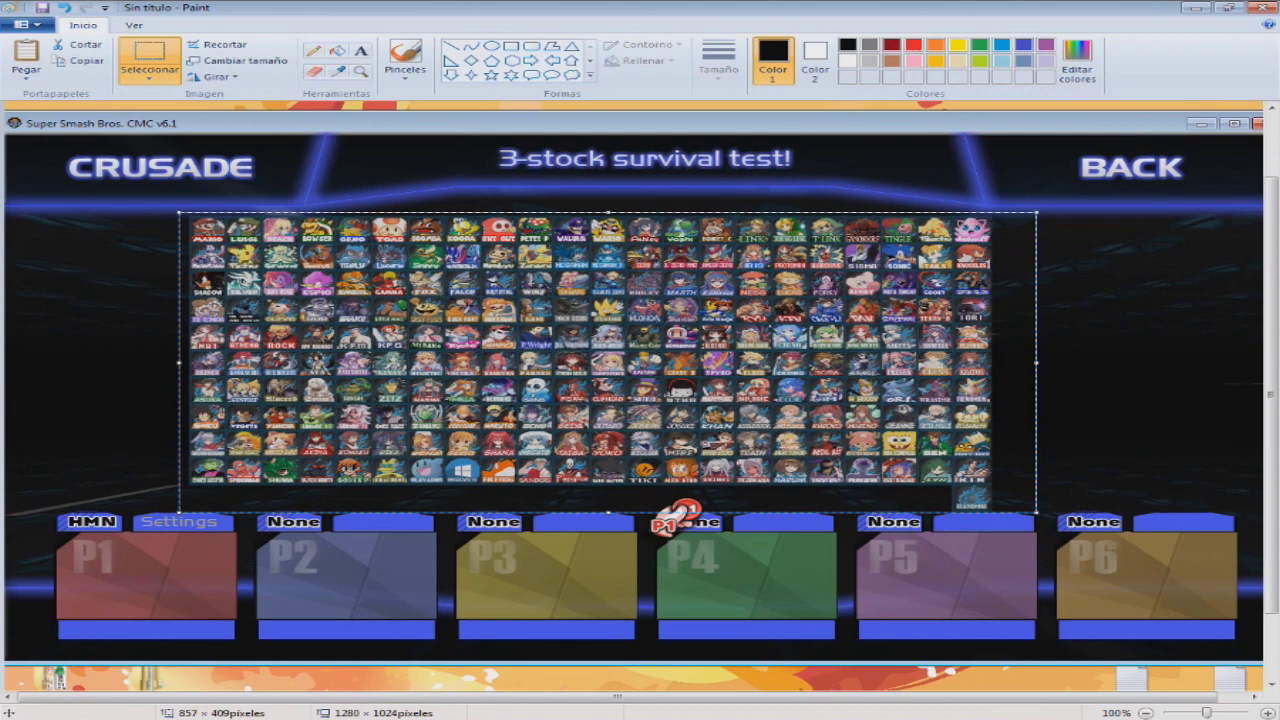
pyautogui.hotkey('ctrl', 'x')
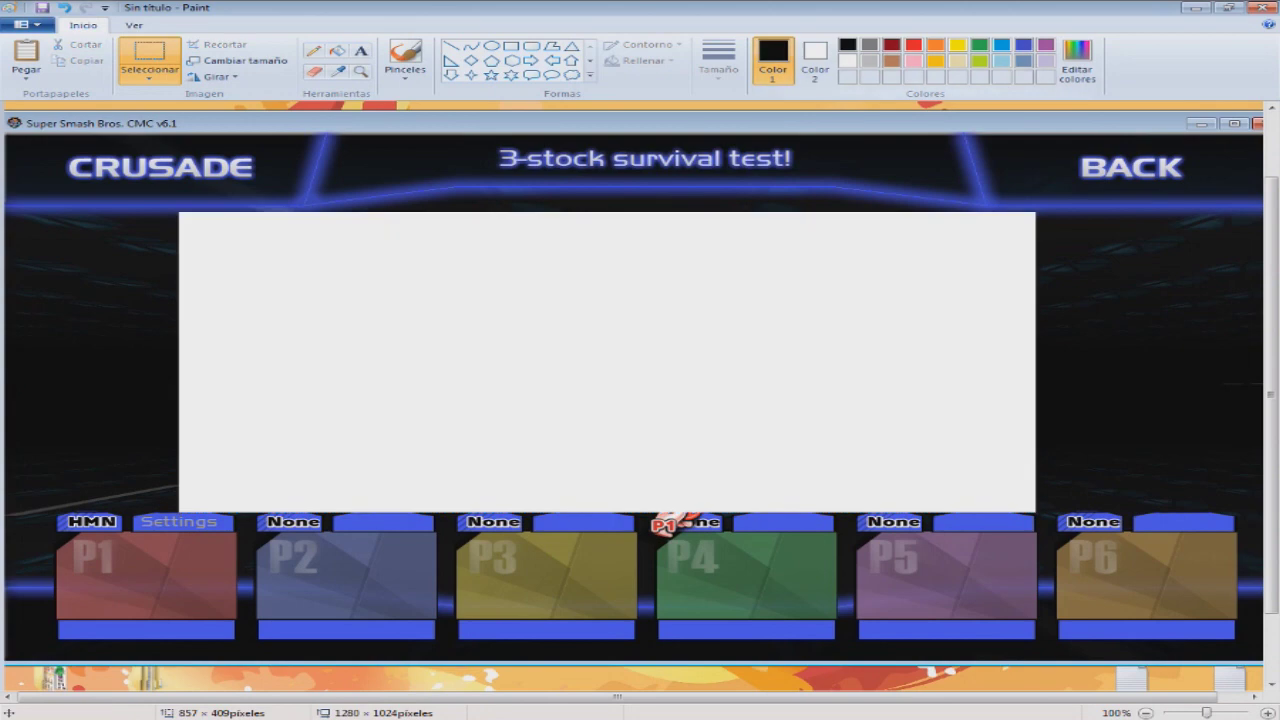
# - Start a new image without saving the screenshot and paste the cut roster grid into it
pyautogui.click(1263, 7)
pyautogui.press('Escape')
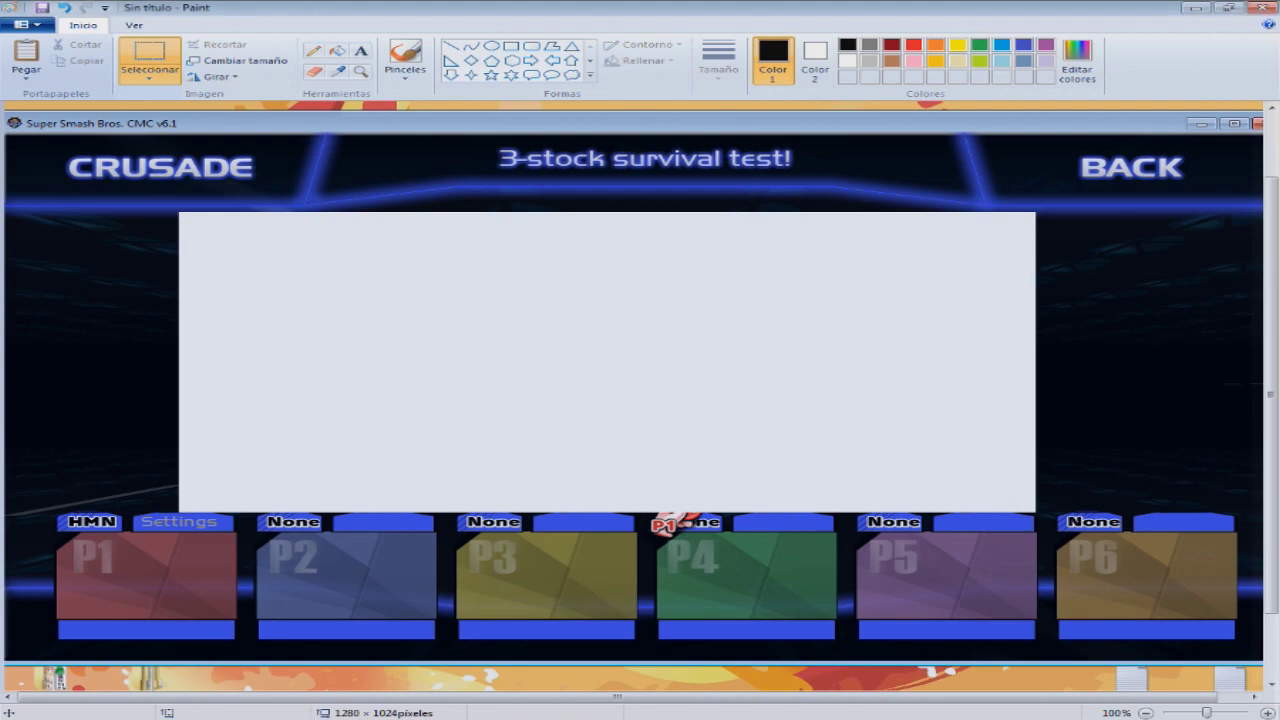
pyautogui.click(26, 23)
pyautogui.click(62, 49)
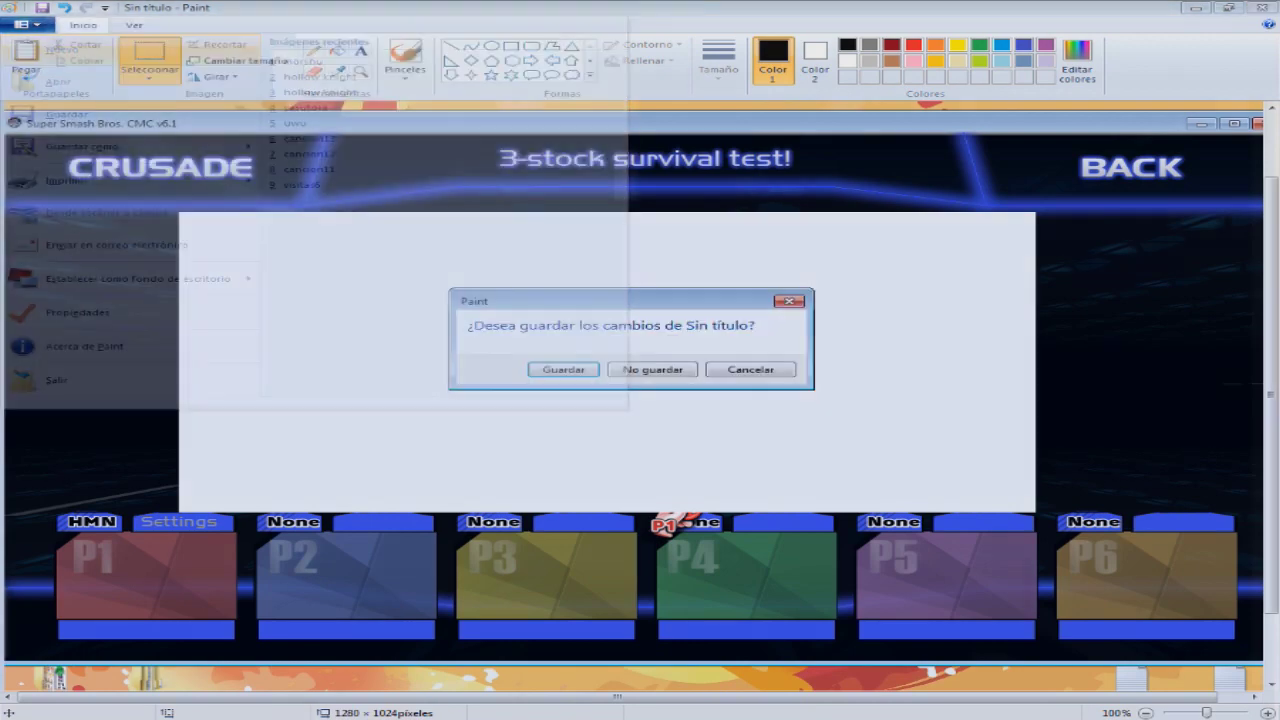
pyautogui.click(653, 370)
pyautogui.hotkey('ctrl', 'v')
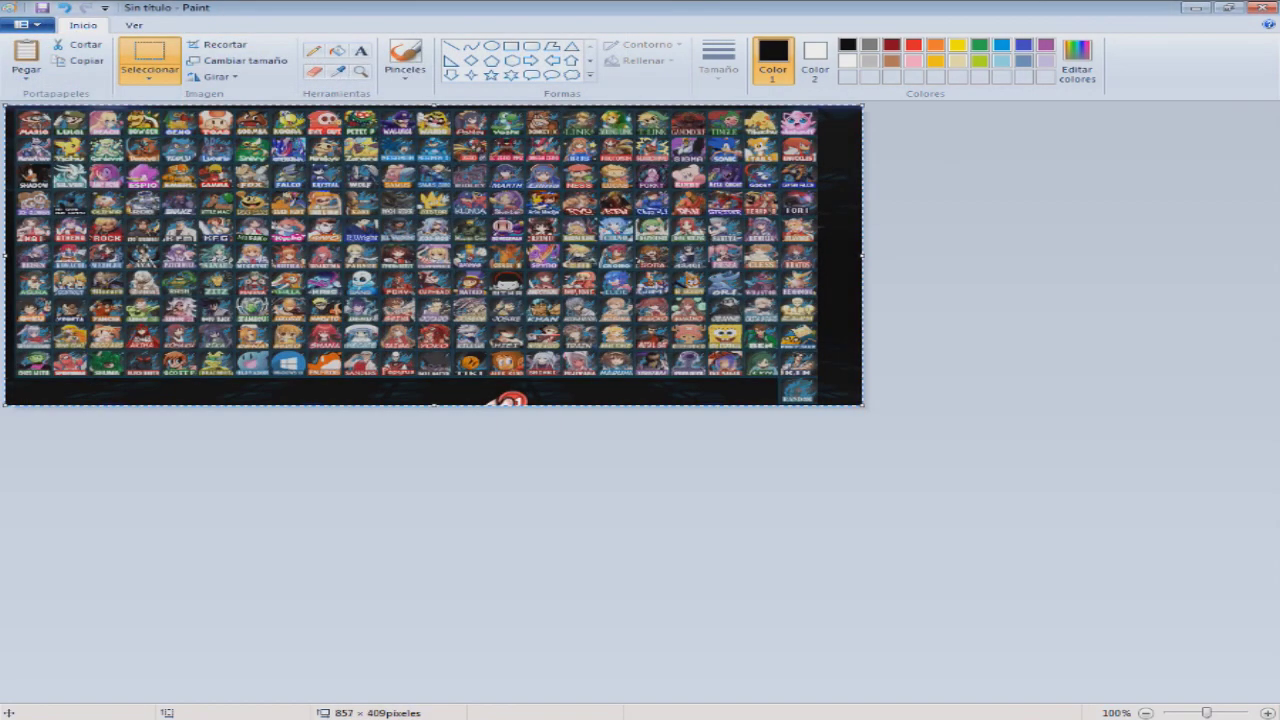
# - Save the roster image to the desktop (Escritorio) as a PNG named 1 and close Paint
pyautogui.click(26, 23)
pyautogui.click(82, 146)
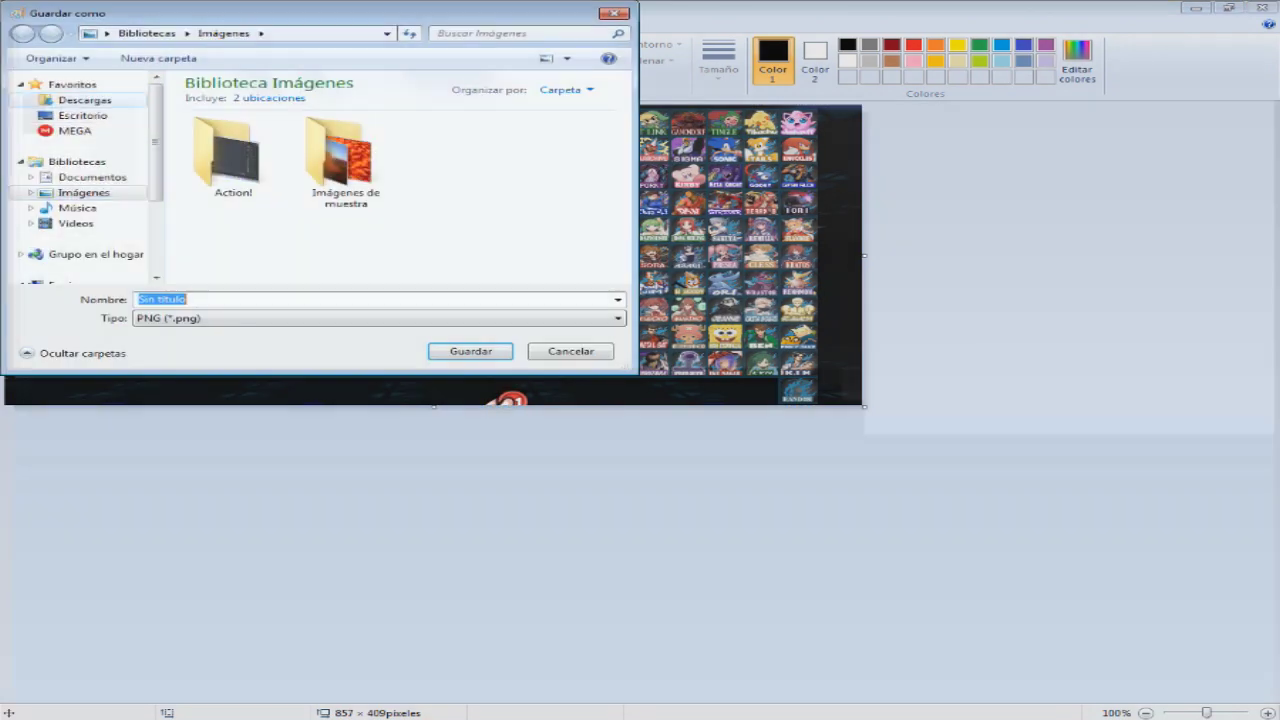
pyautogui.click(83, 116)
pyautogui.write('1')
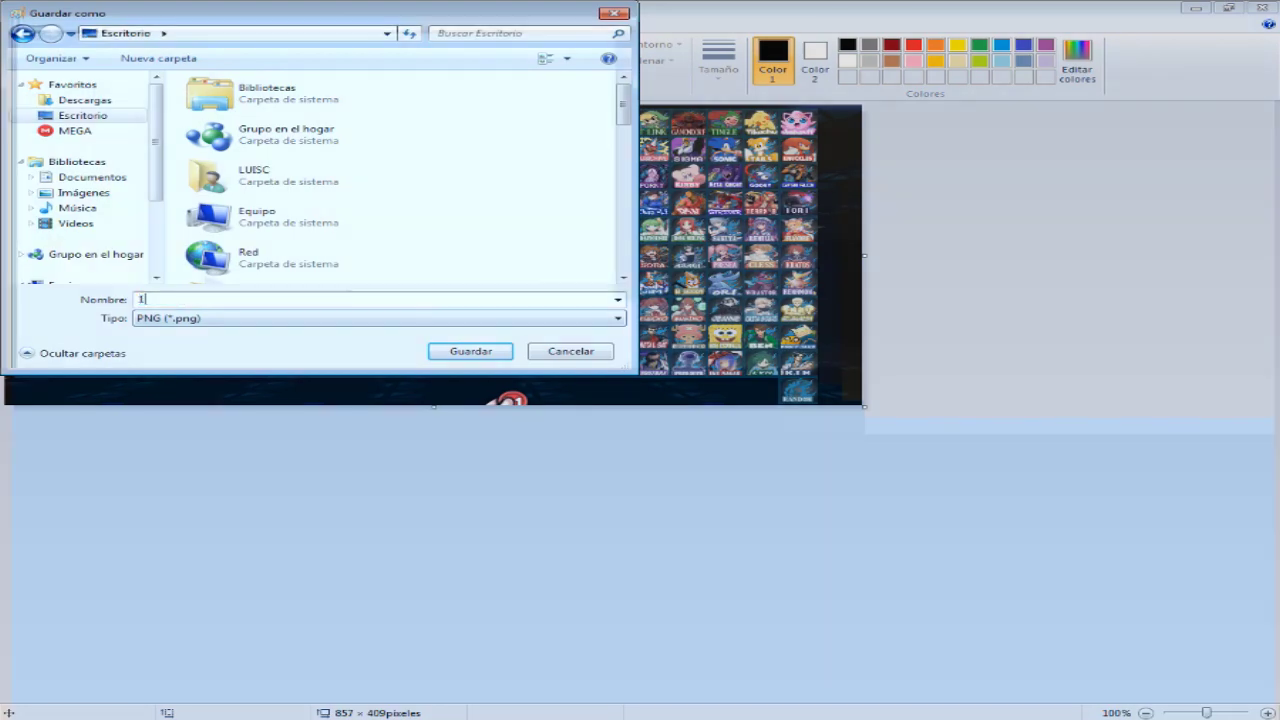
pyautogui.click(470, 351)
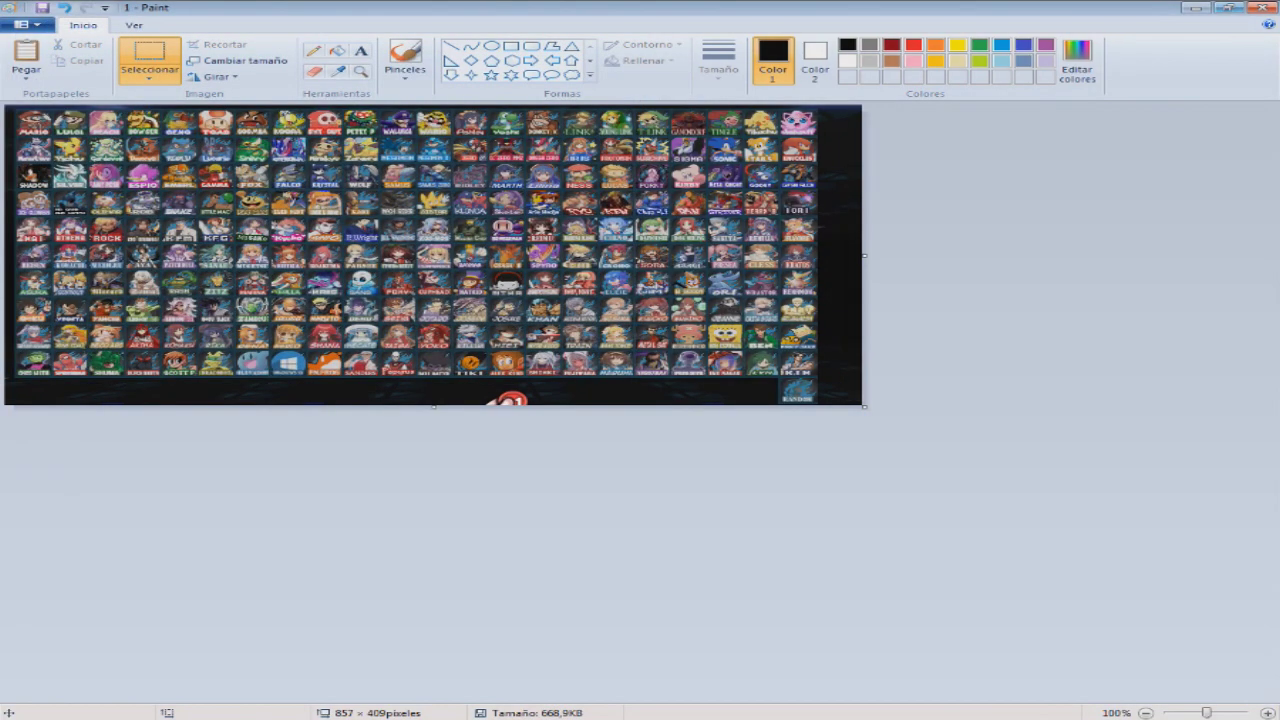
pyautogui.click(1262, 7)
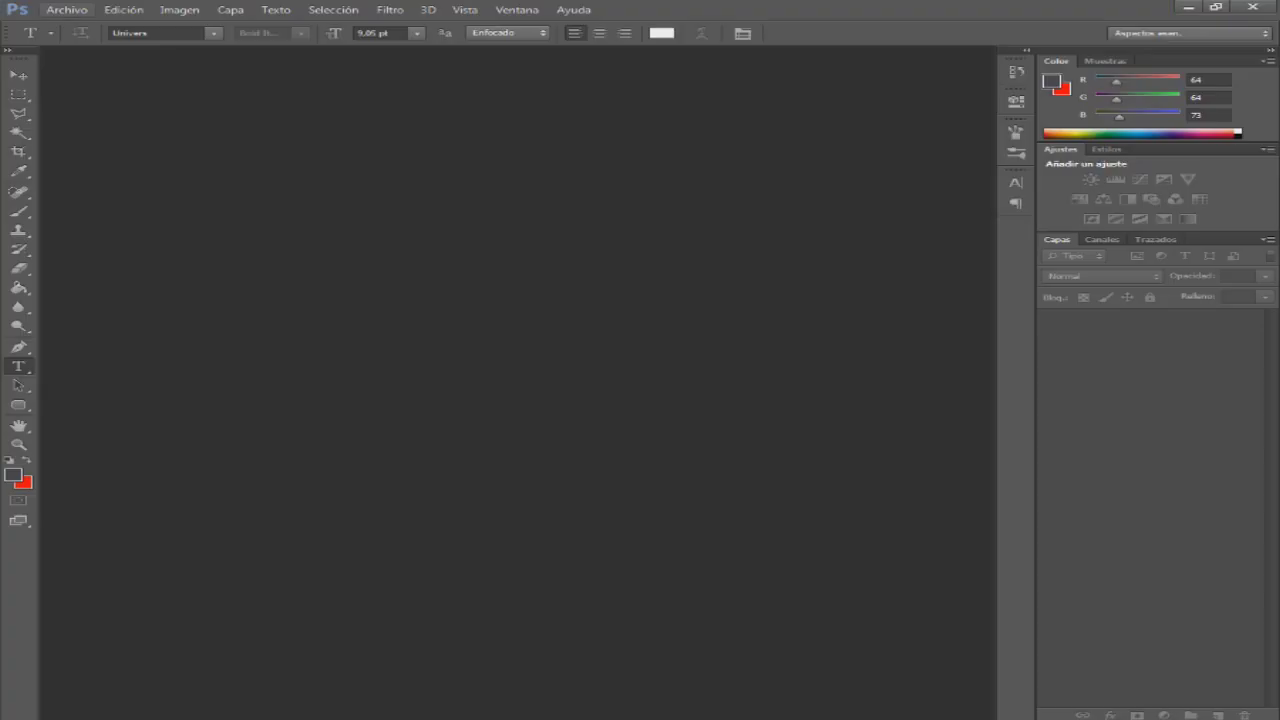
# - In Photoshop, open the image 1 from the desktop
pyautogui.click(66, 9)
pyautogui.press('Escape')
pyautogui.click(222, 212)
pyautogui.moveTo(1158, 340); pyautogui.dragTo(1158, 440)
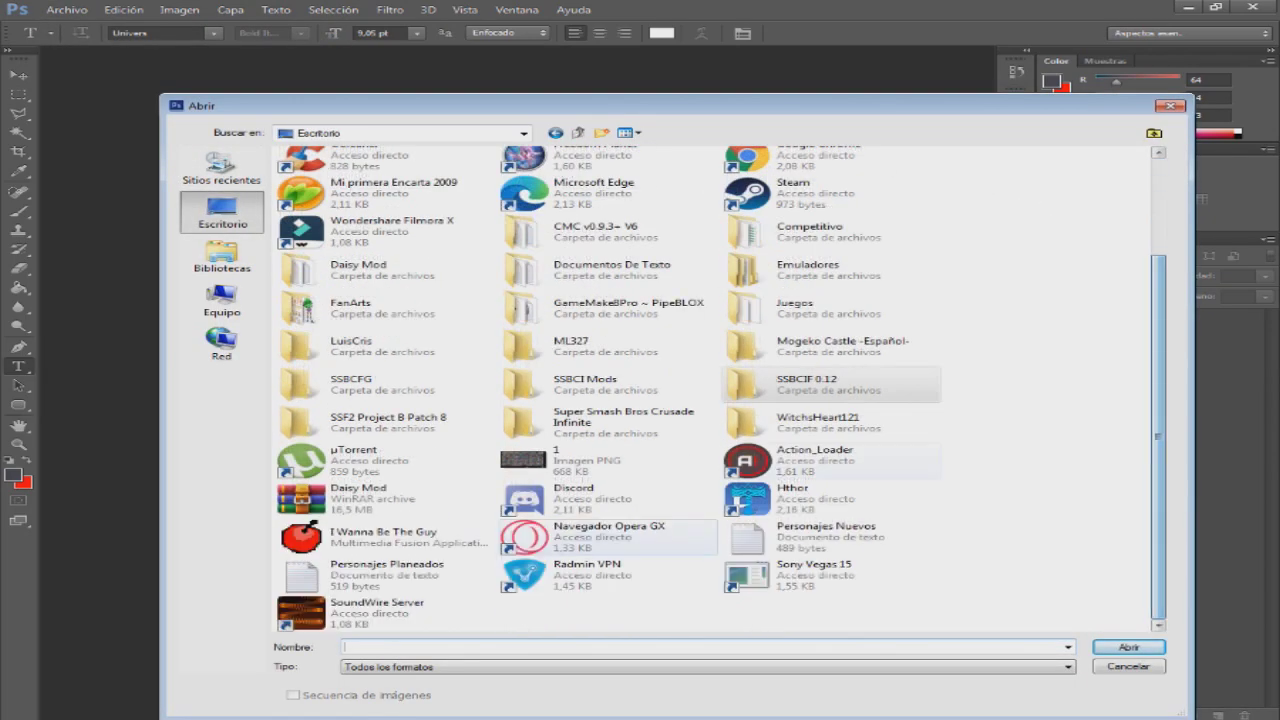
pyautogui.click(608, 423)
pyautogui.click(608, 461)
pyautogui.press('Return')
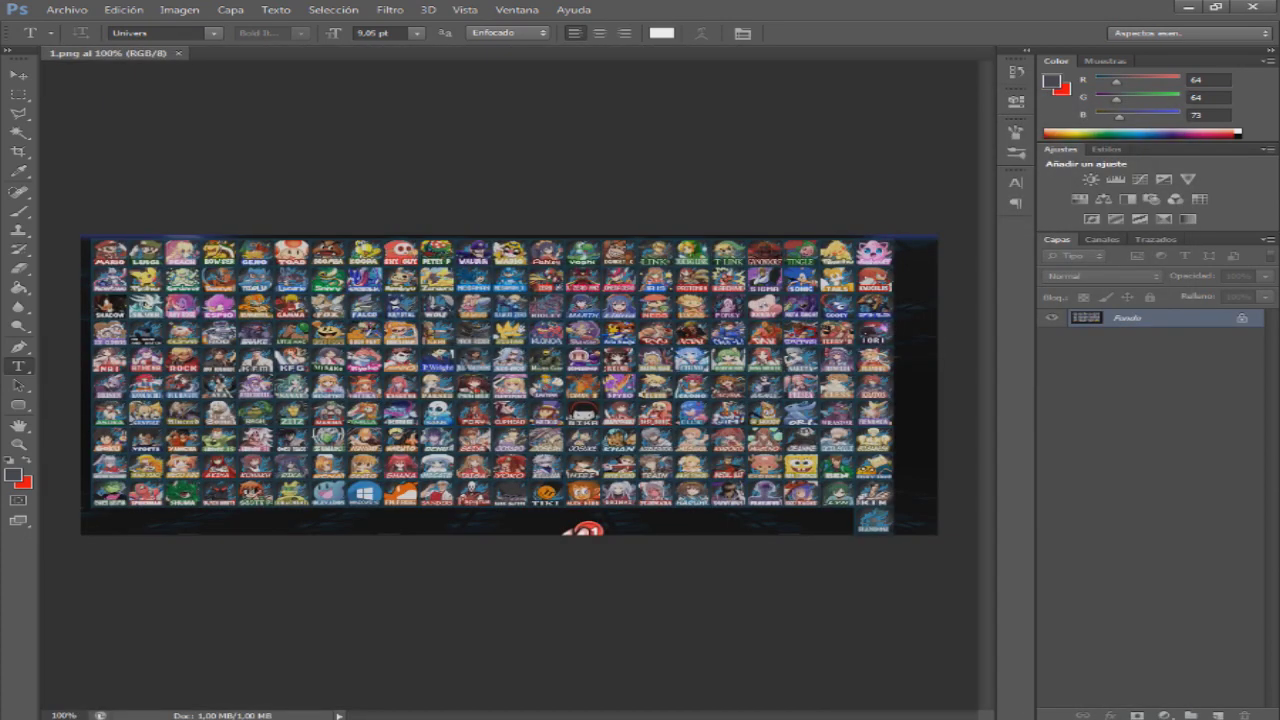
# - Select and copy the whole roster image, and paste it into a new 857 × 409 pixel RGB document
pyautogui.click(18, 94)
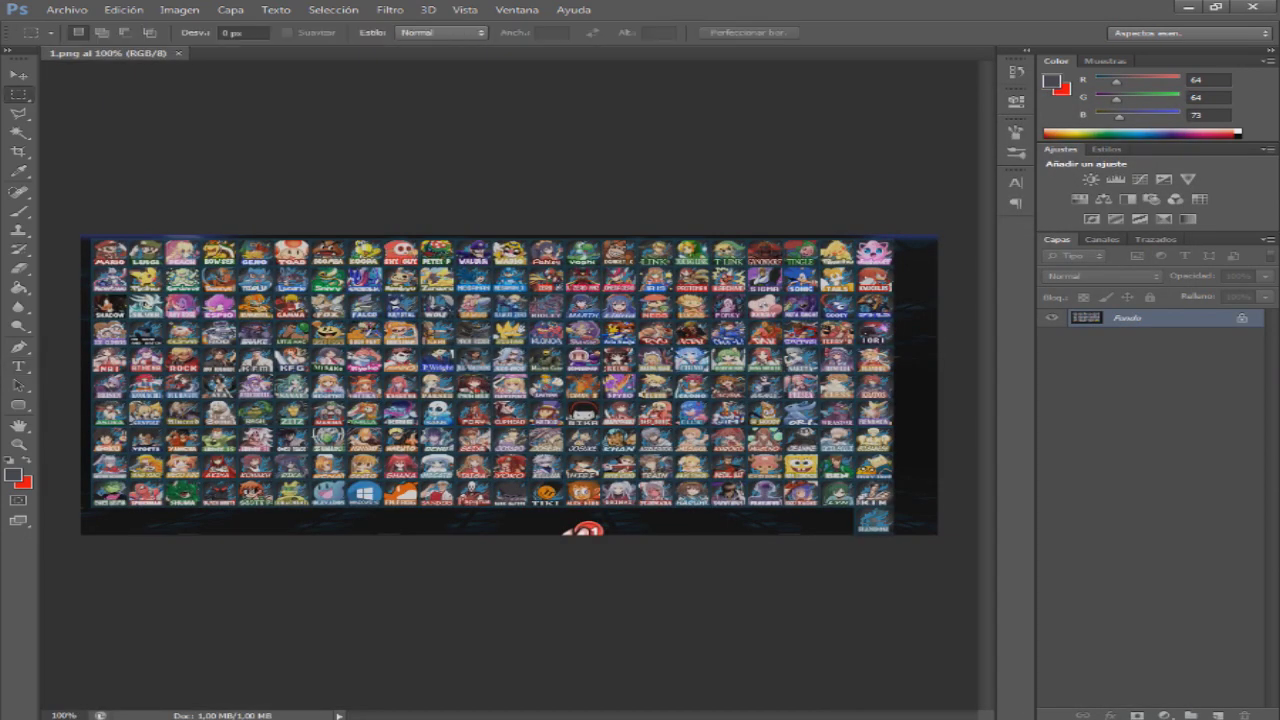
pyautogui.moveTo(115, 248); pyautogui.dragTo(937, 534)
pyautogui.moveTo(81, 236); pyautogui.dragTo(942, 602)
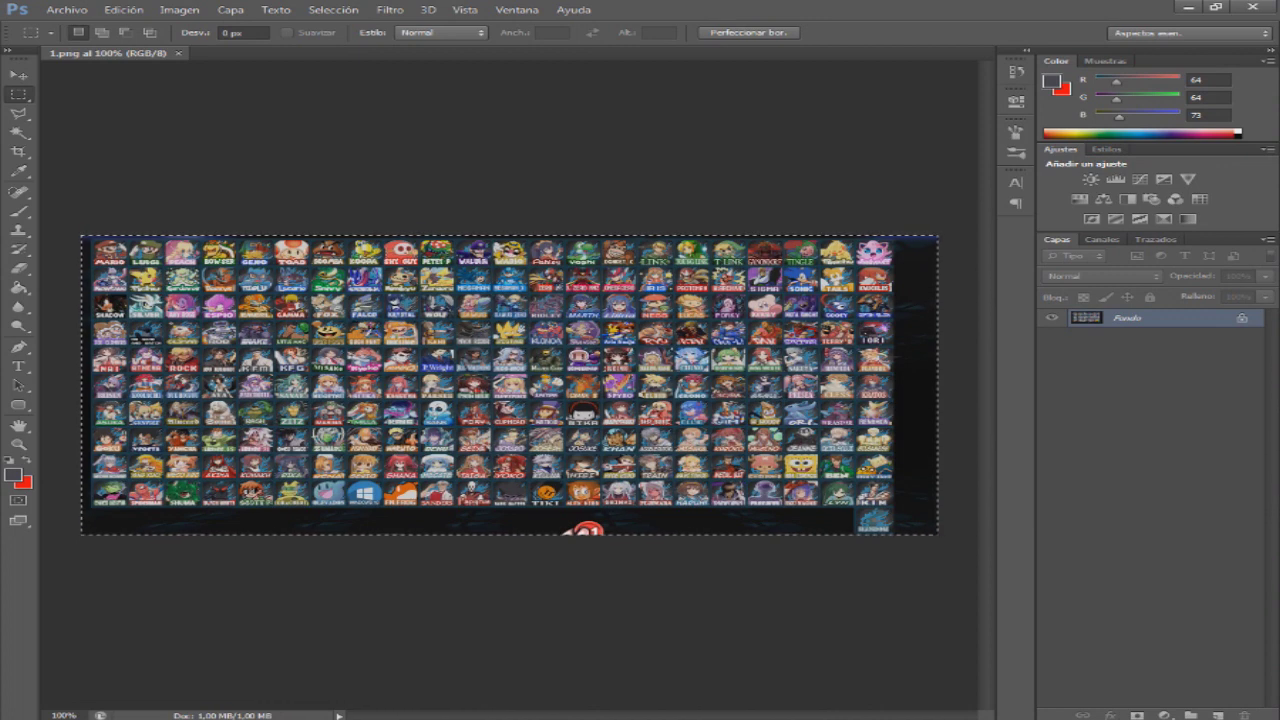
pyautogui.click(66, 10)
pyautogui.click(70, 21)
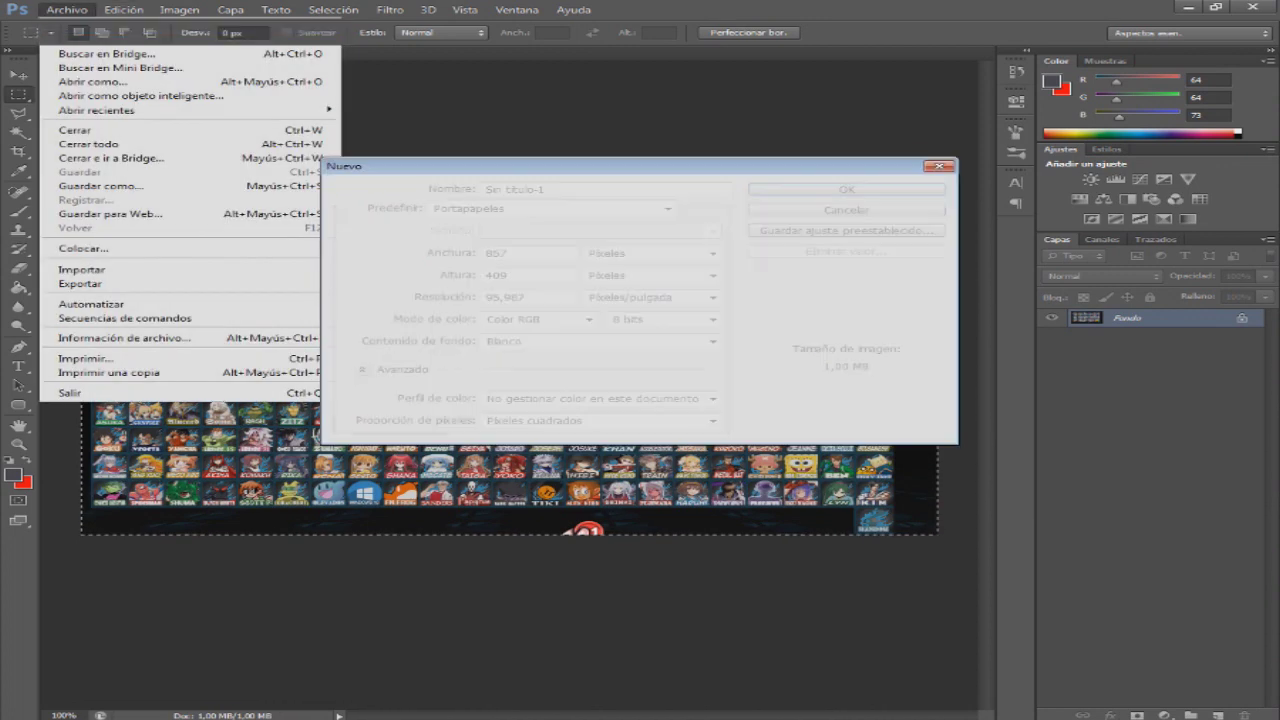
pyautogui.press('Return')
pyautogui.hotkey('ctrl', 'v')
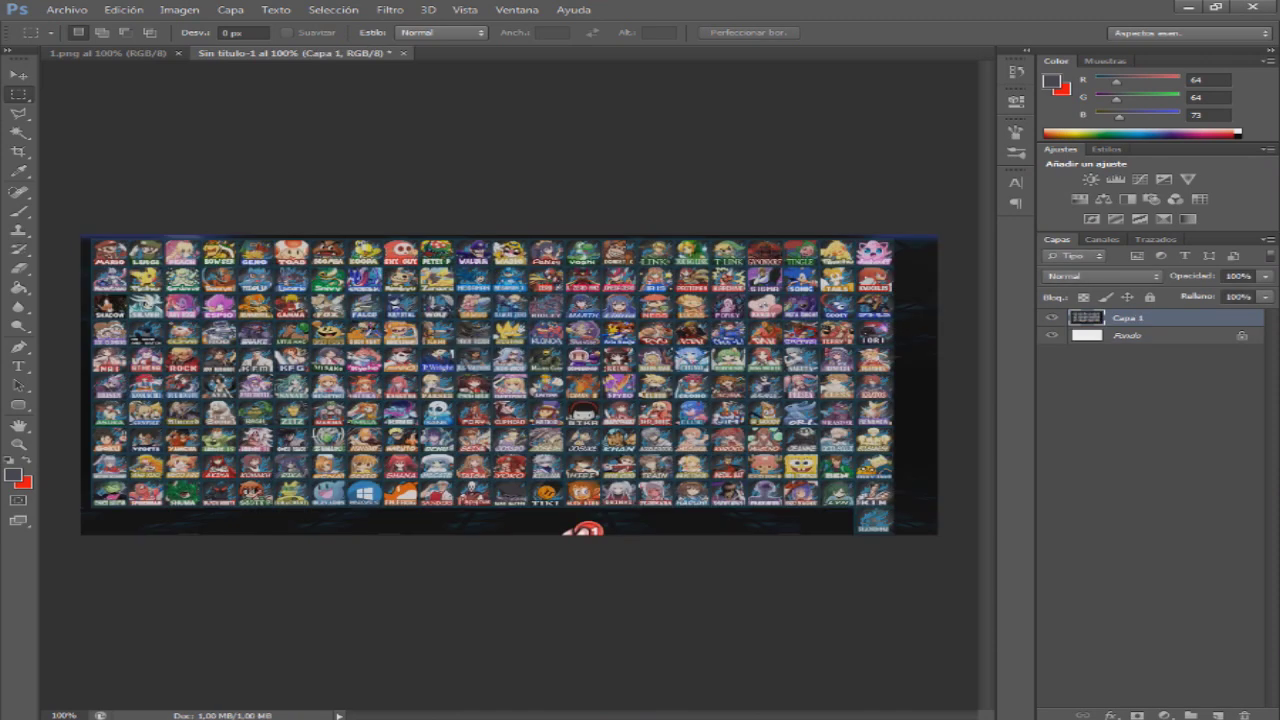
# - Delete the Fondo layer from the new document
pyautogui.rightClick(1127, 335)
pyautogui.click(1150, 384)
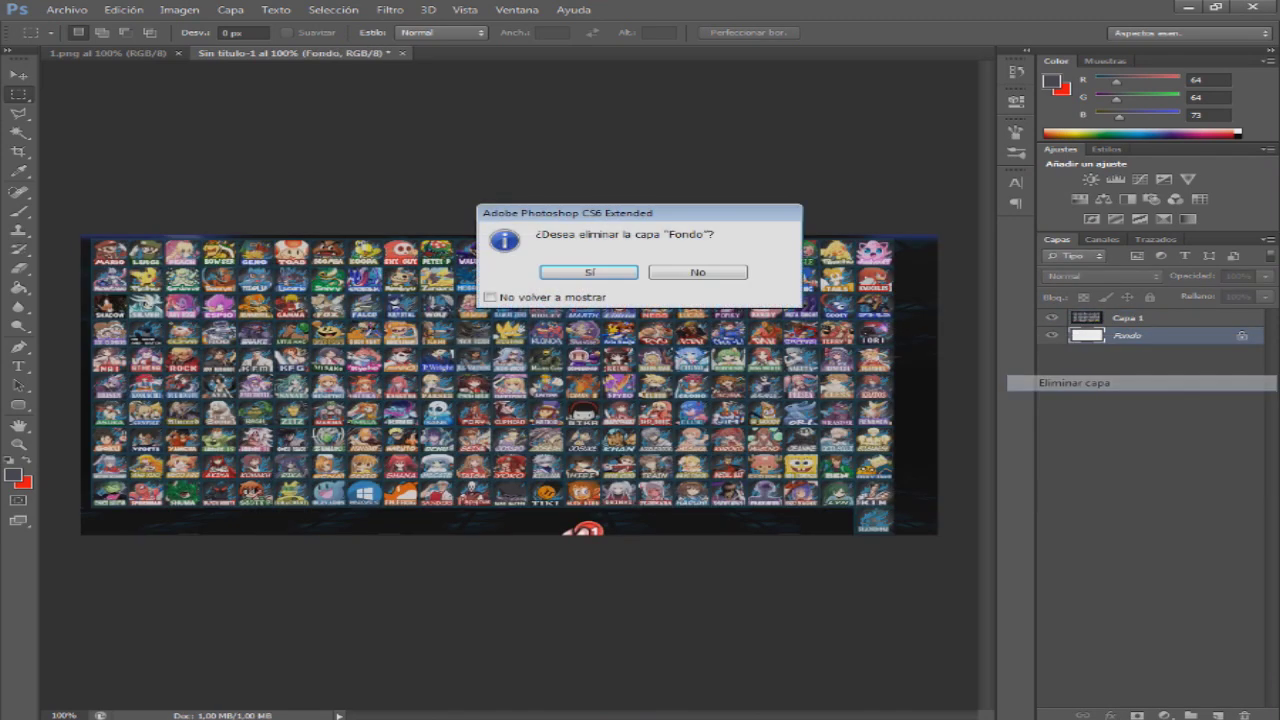
pyautogui.press('Return')
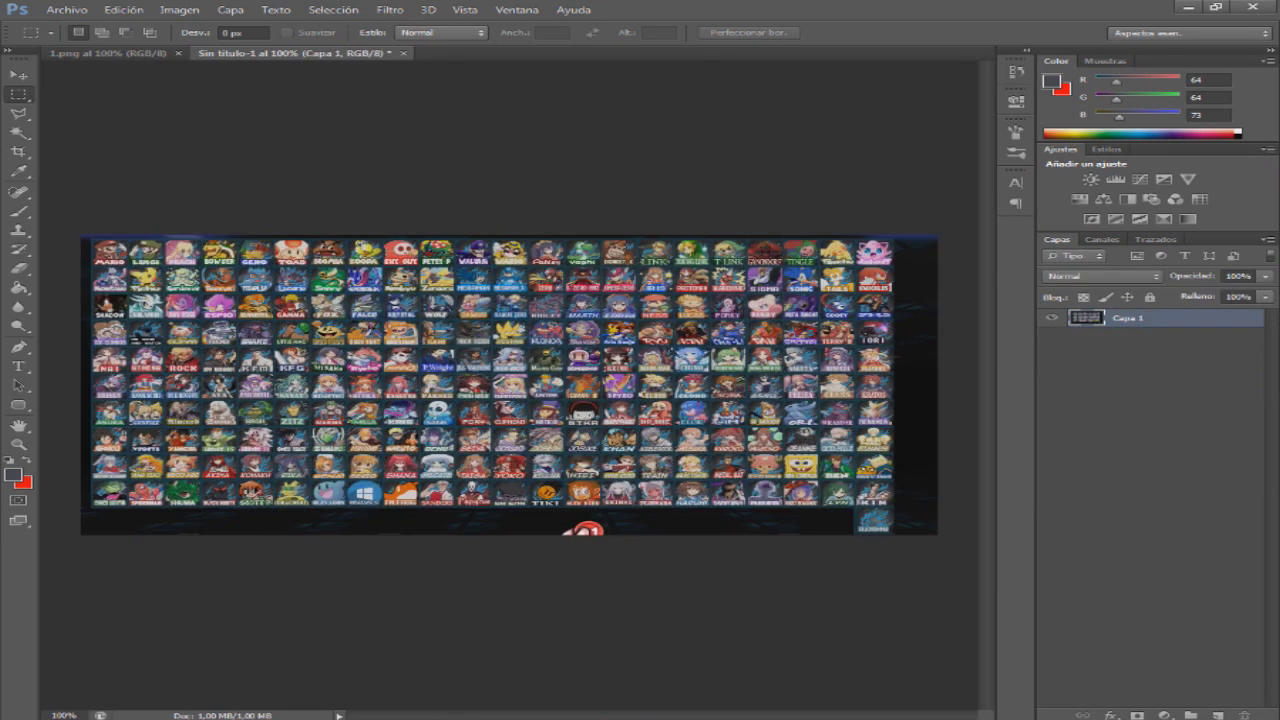
# - Erase the entire roster image from Capa 1 and clear the selections in both the new document and 1.png
pyautogui.moveTo(64, 217); pyautogui.dragTo(972, 632)
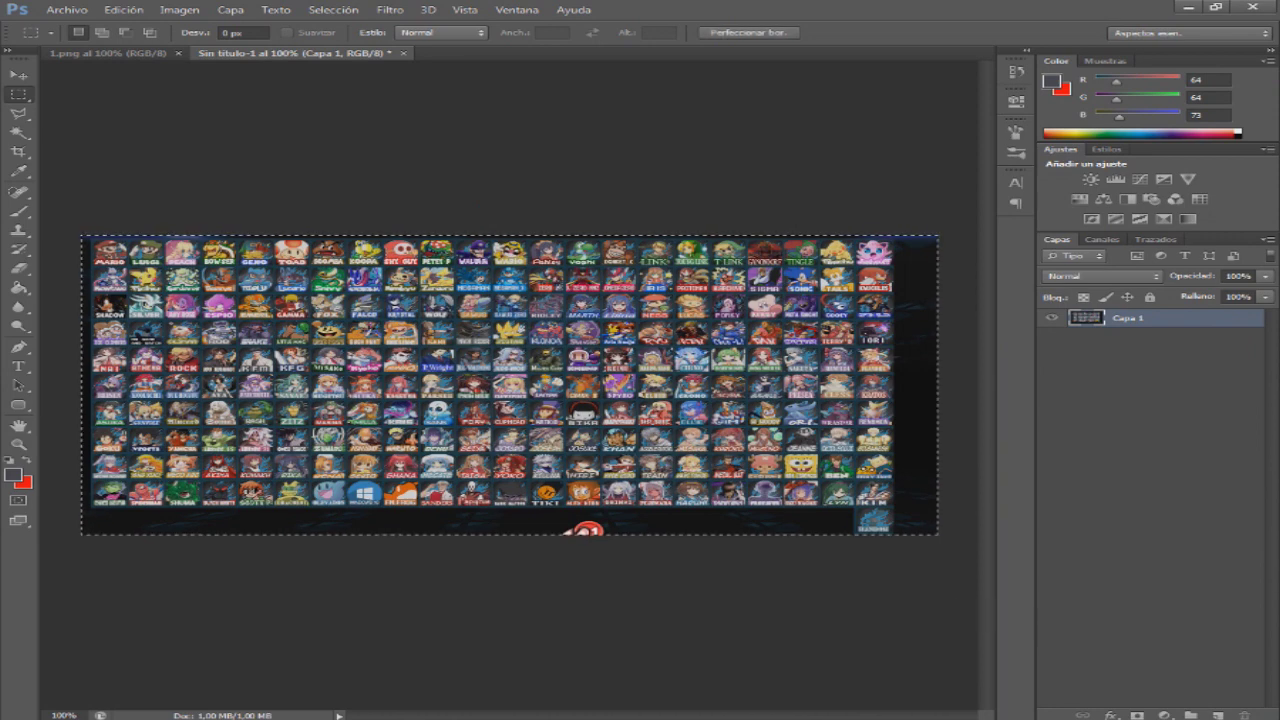
pyautogui.press('Delete')
pyautogui.hotkey('ctrl', 'd')
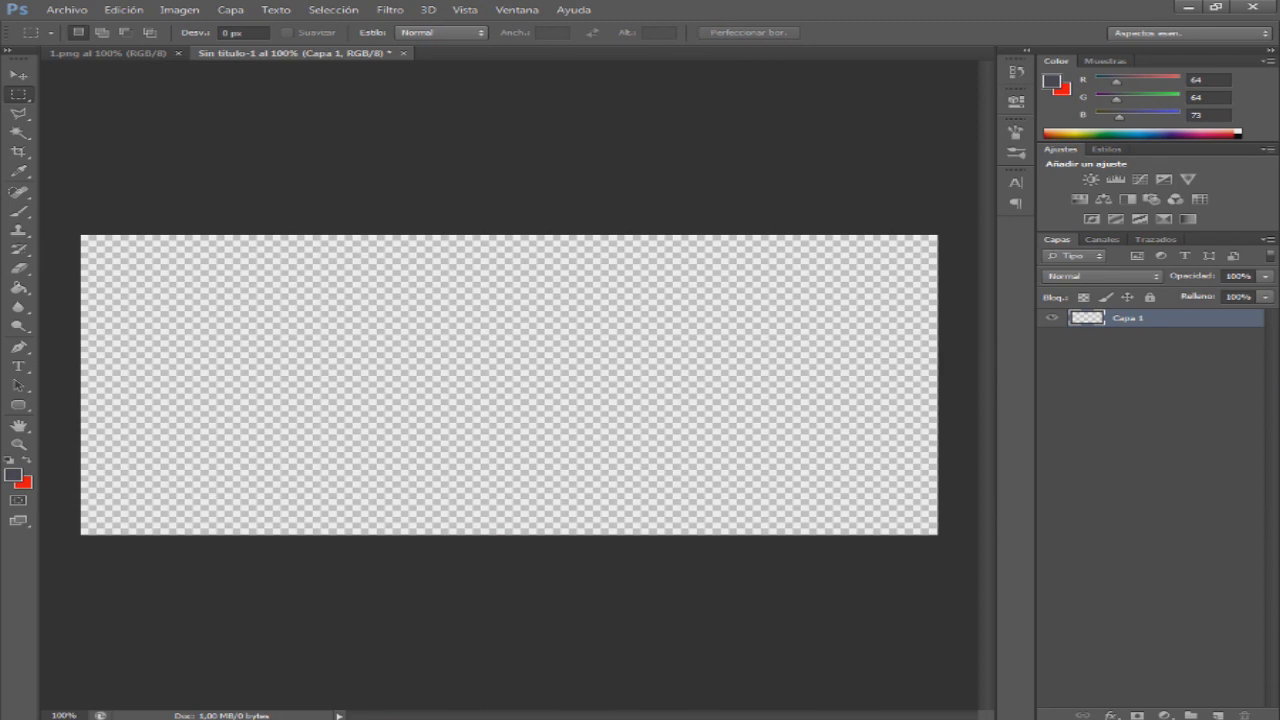
pyautogui.click(108, 53)
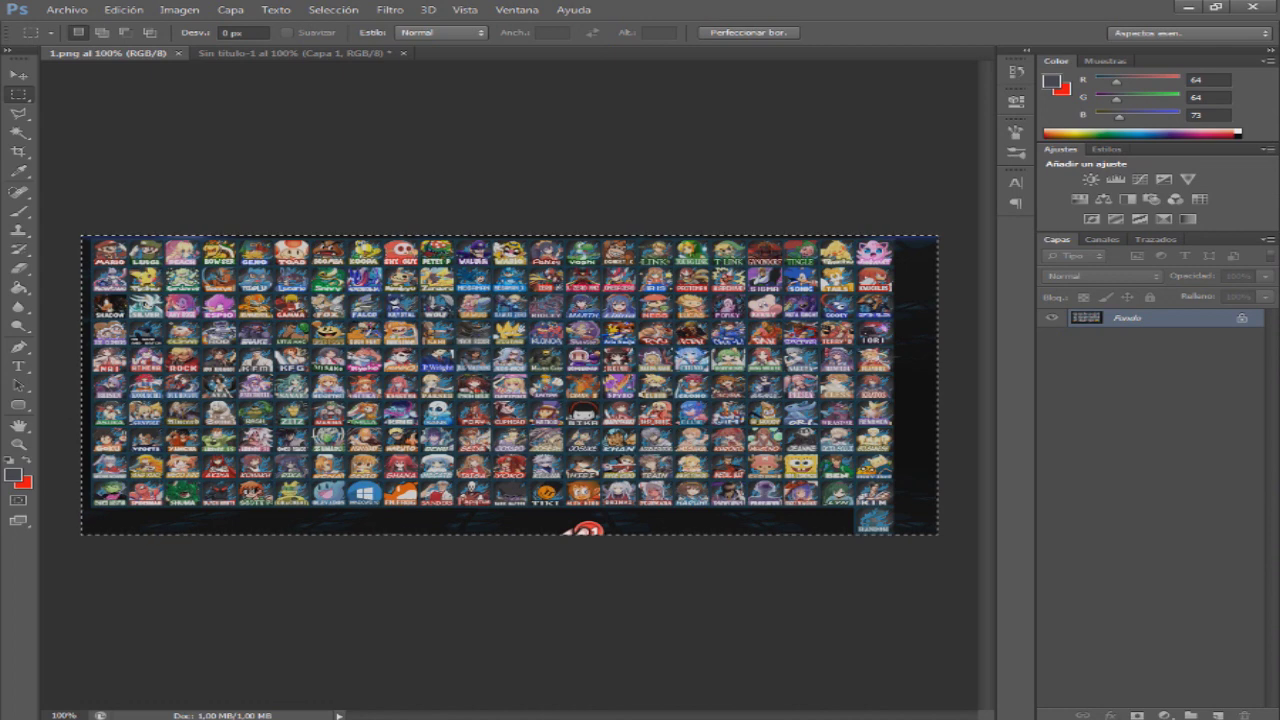
pyautogui.hotkey('ctrl', 'd')
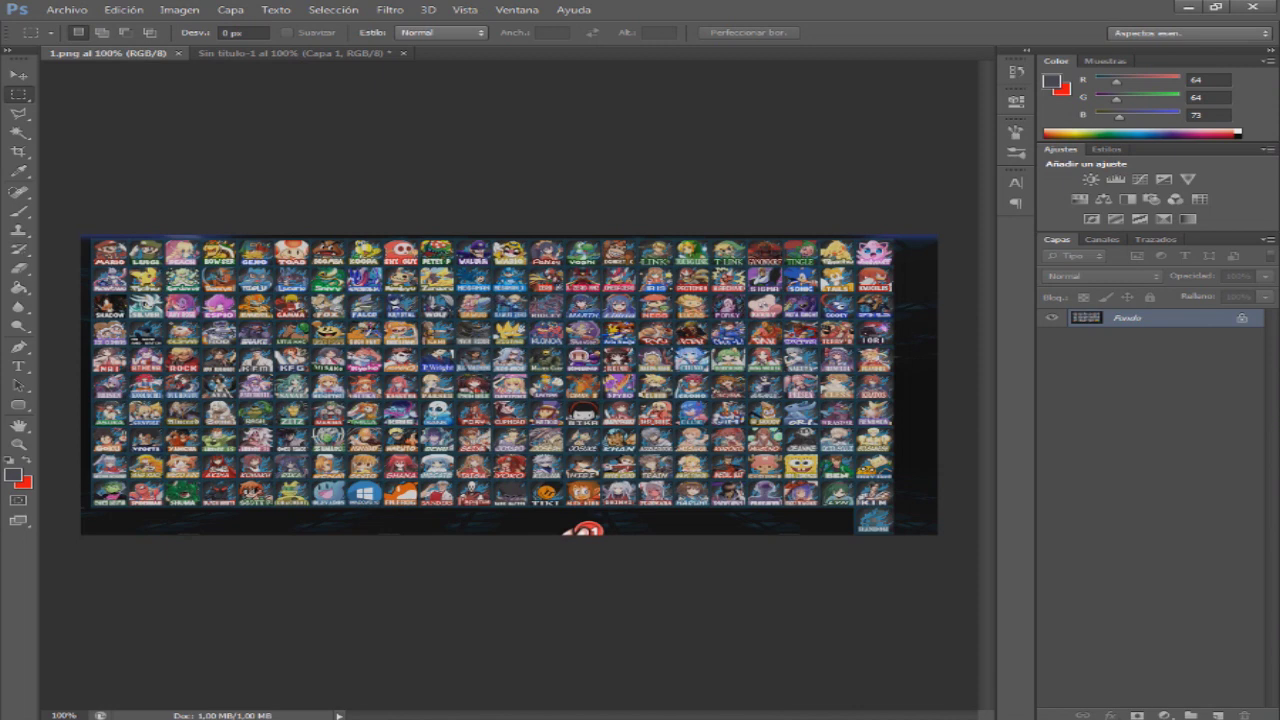
# - Open the cssfull file from the SSBCFG data folder and fit its window above the roster image, wide enough for each number row on one line
pyautogui.click(151, 719)
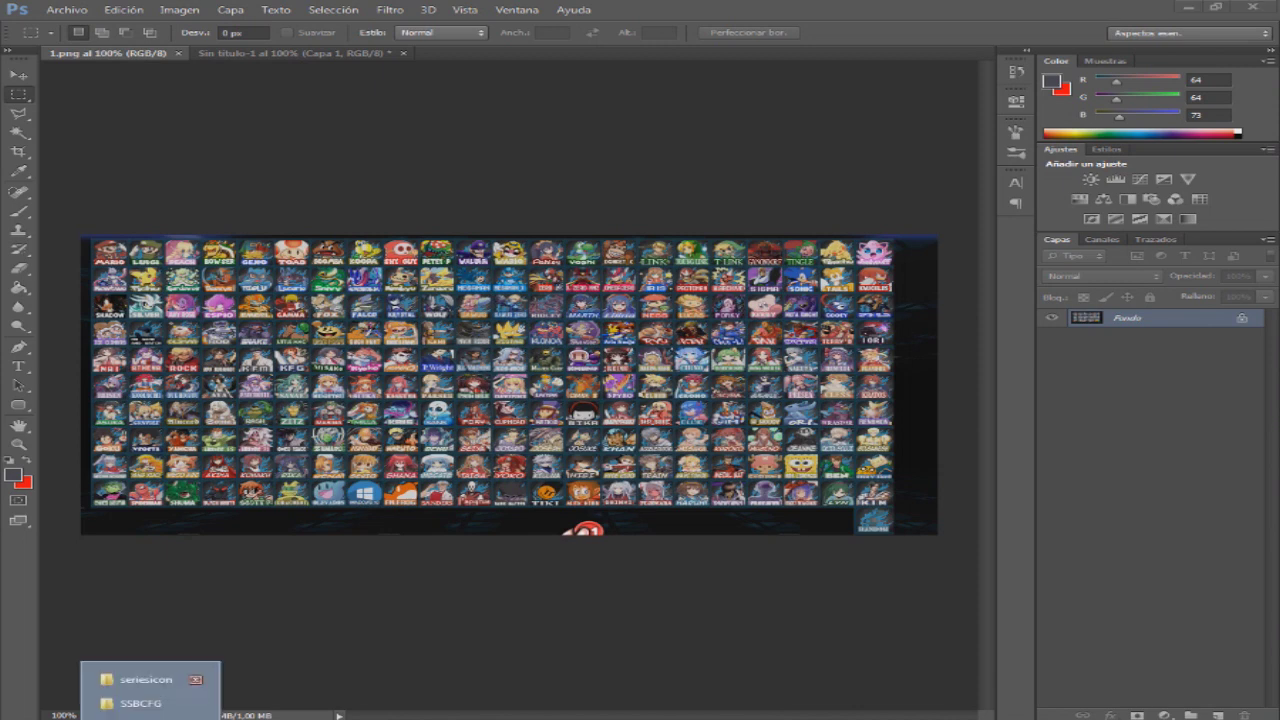
pyautogui.click(140, 701)
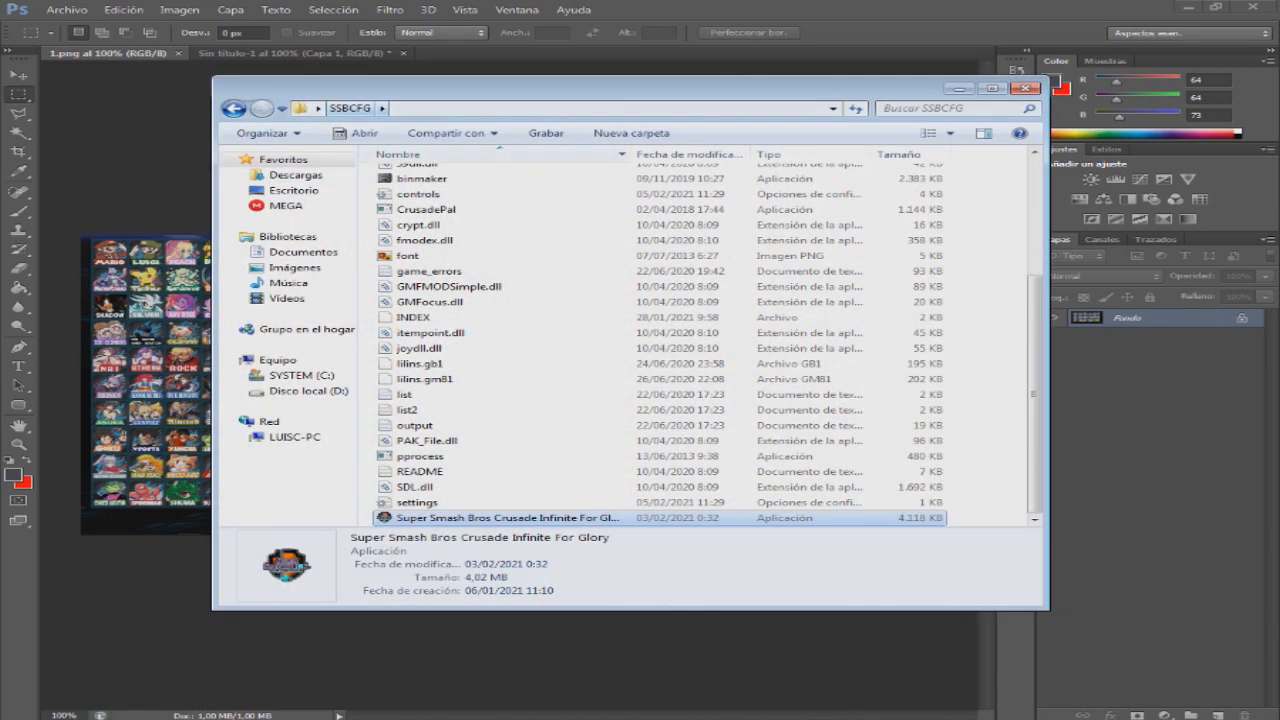
pyautogui.scroll(4, 460, 222)
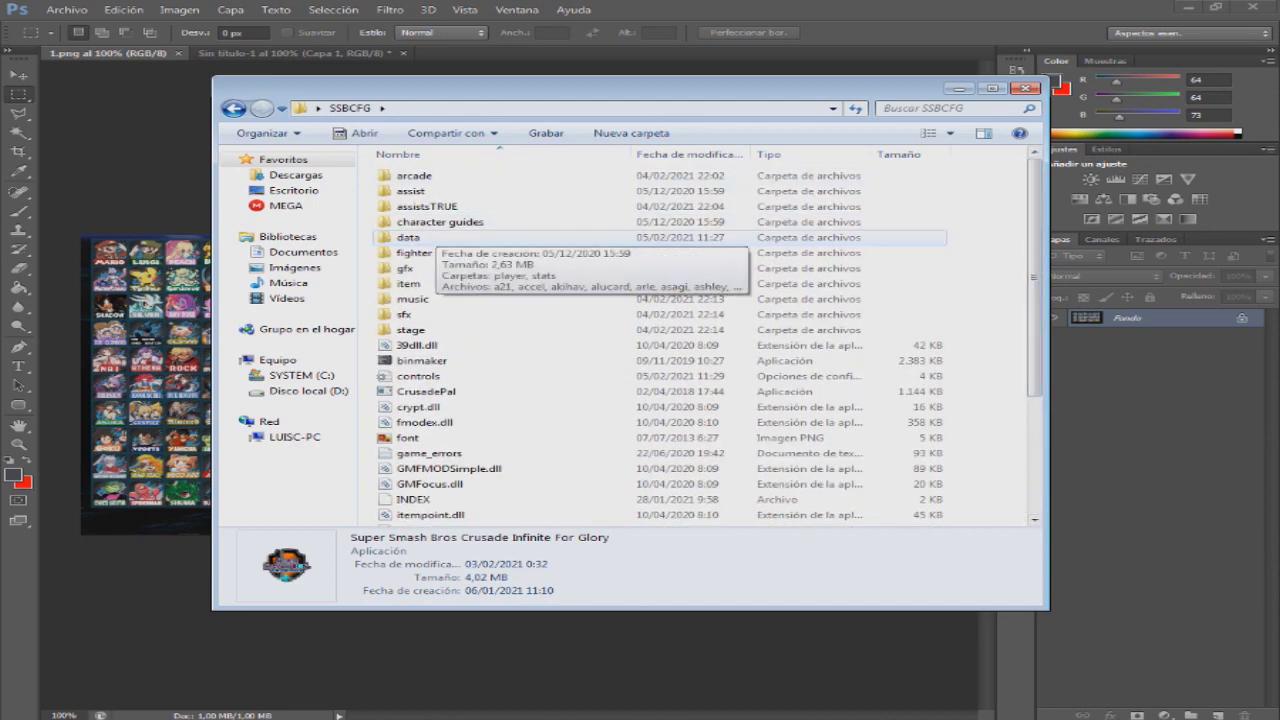
pyautogui.doubleClick(410, 237)
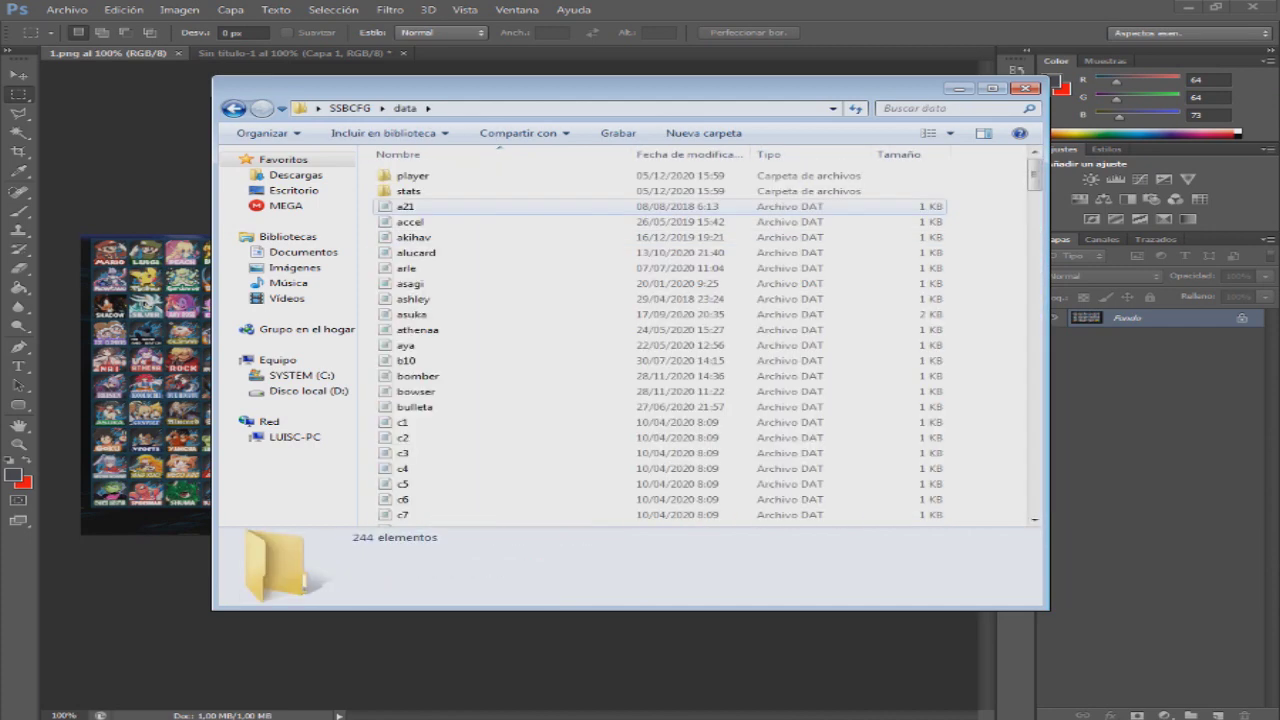
pyautogui.scroll(-10, 410, 237)
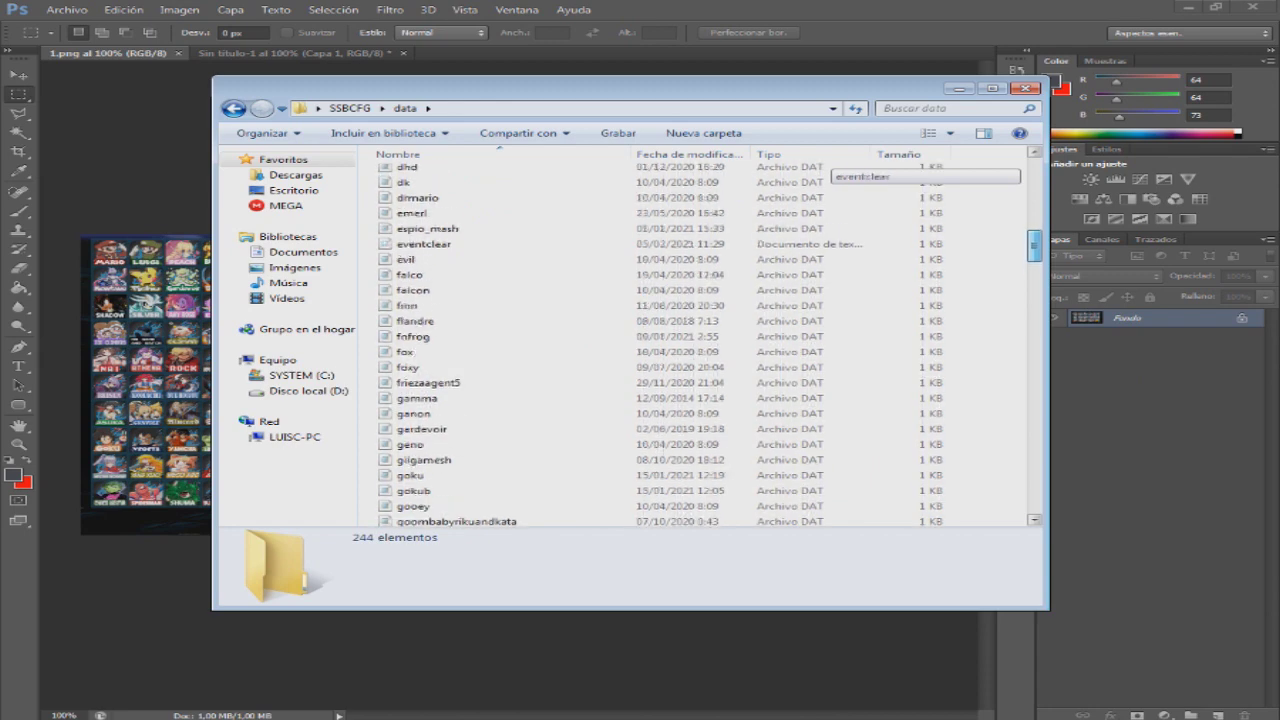
pyautogui.doubleClick(413, 252)
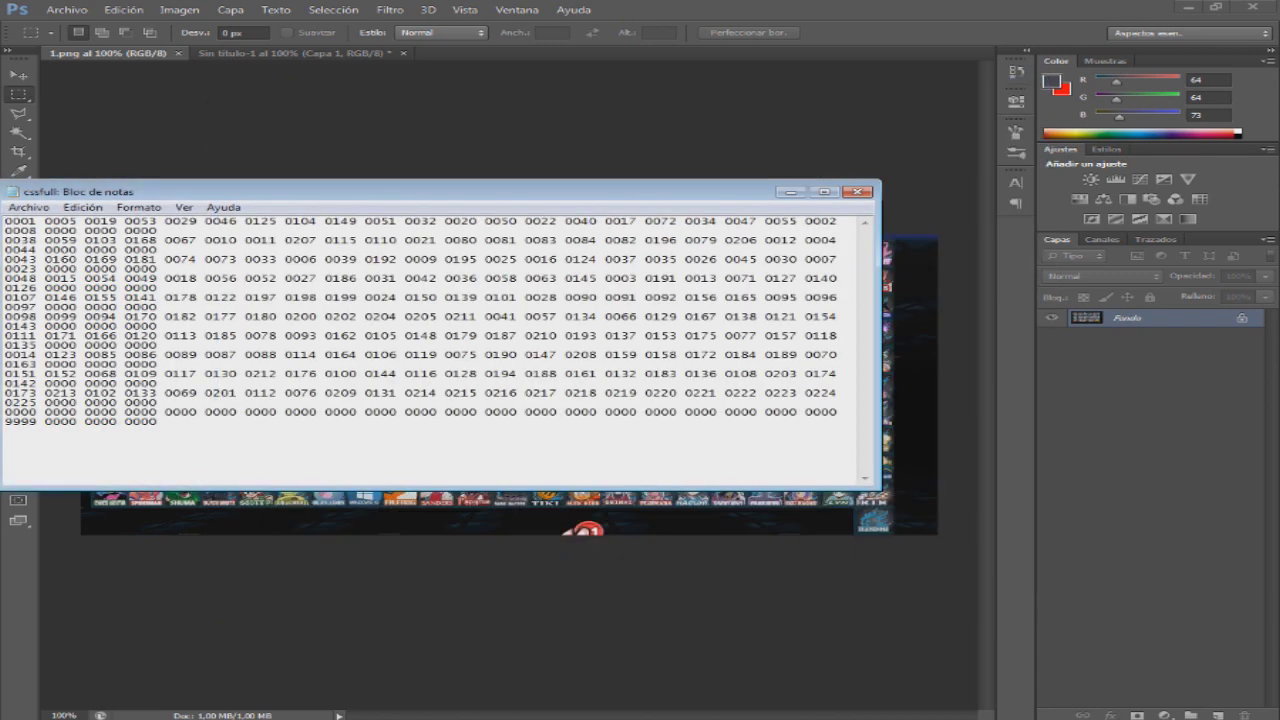
pyautogui.moveTo(879, 489); pyautogui.dragTo(1221, 339)
pyautogui.moveTo(300, 191); pyautogui.dragTo(362, 91)
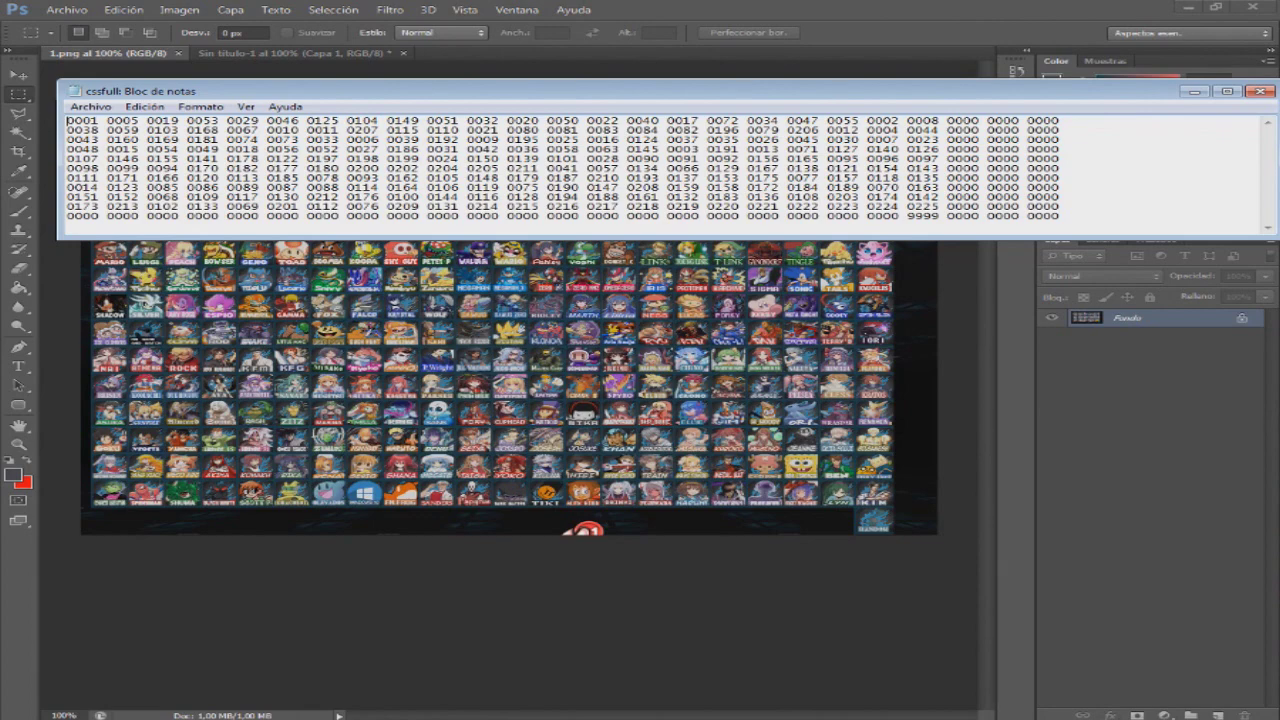
# - Move the cssfull window clear of the roster image and highlight the trailing 0000 entries in its upper rows
pyautogui.moveTo(362, 91); pyautogui.dragTo(381, 68)
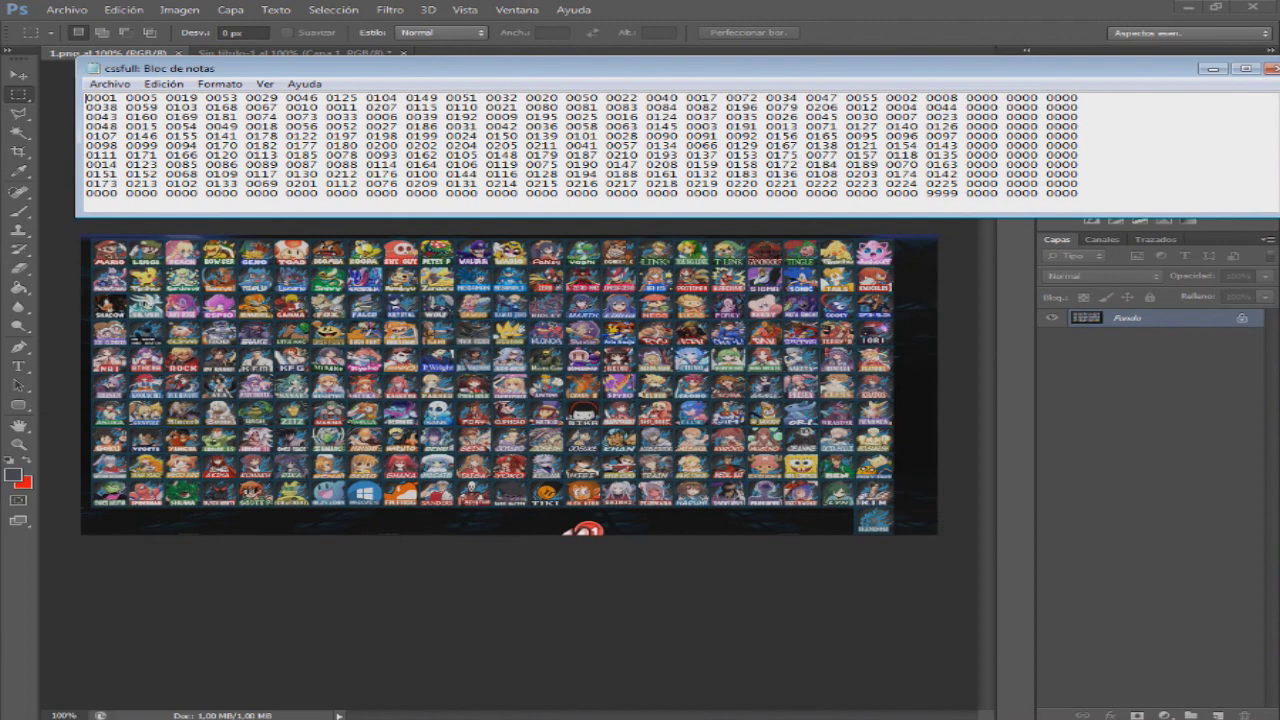
pyautogui.moveTo(966, 98); pyautogui.dragTo(1015, 137)
pyautogui.click(1007, 127)
pyautogui.moveTo(966, 98)
pyautogui.mouseDown()
pyautogui.moveTo(1040, 107)
pyautogui.moveTo(975, 98)
pyautogui.mouseUp()
pyautogui.click(1007, 117)
# - Open the Codigos Personajes SSBCIFG text file from the Project For Glory folder, close the folder window and place the list over the desktop's middle
pyautogui.click(1188, 8)
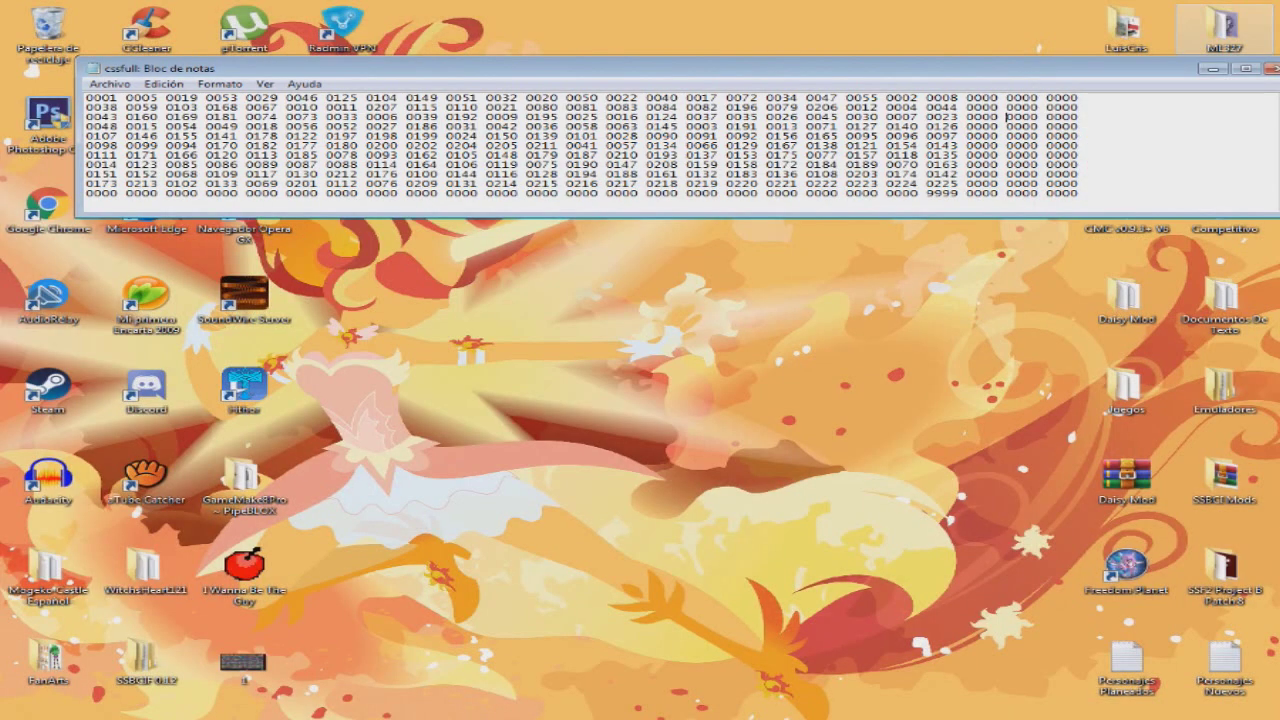
pyautogui.doubleClick(1126, 28)
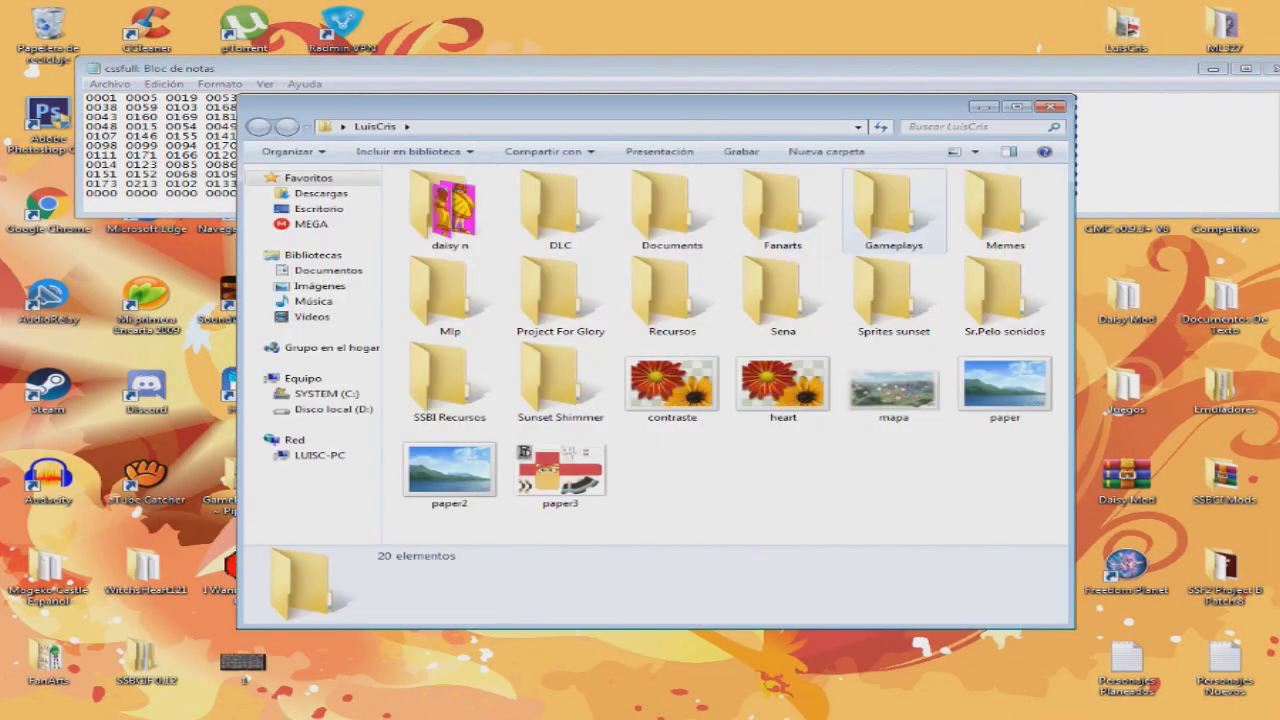
pyautogui.doubleClick(560, 295)
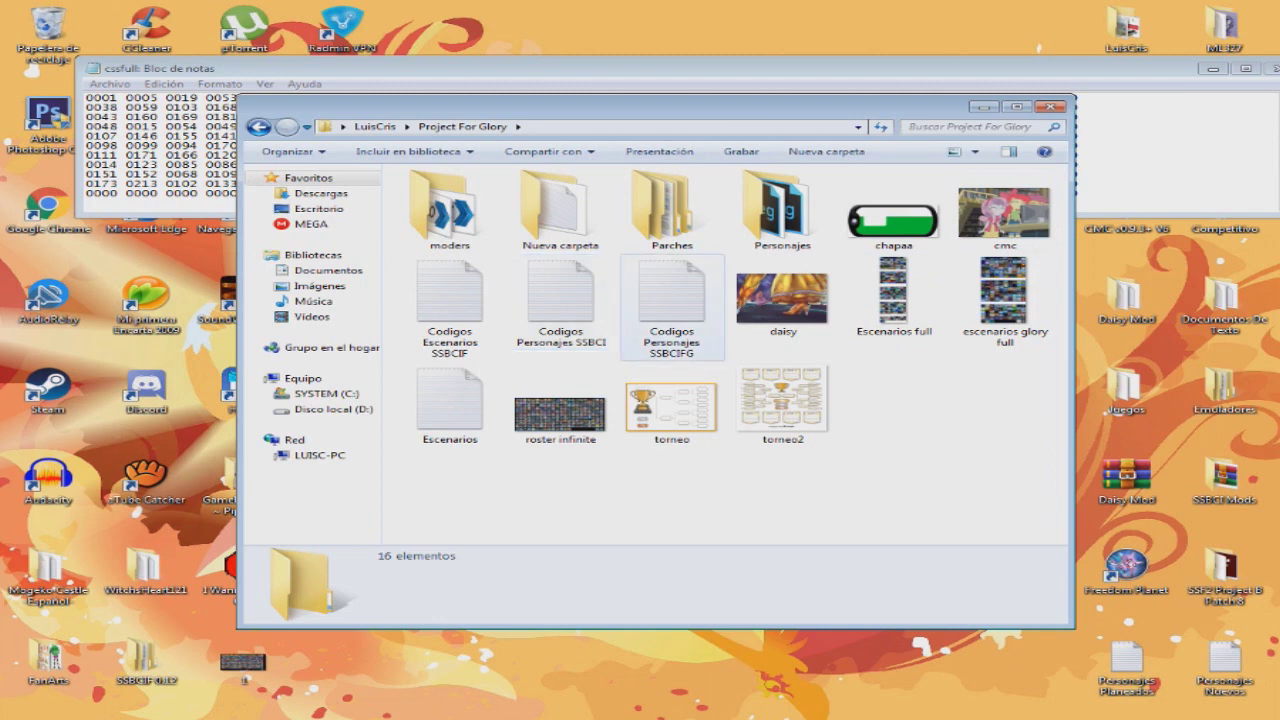
pyautogui.doubleClick(671, 300)
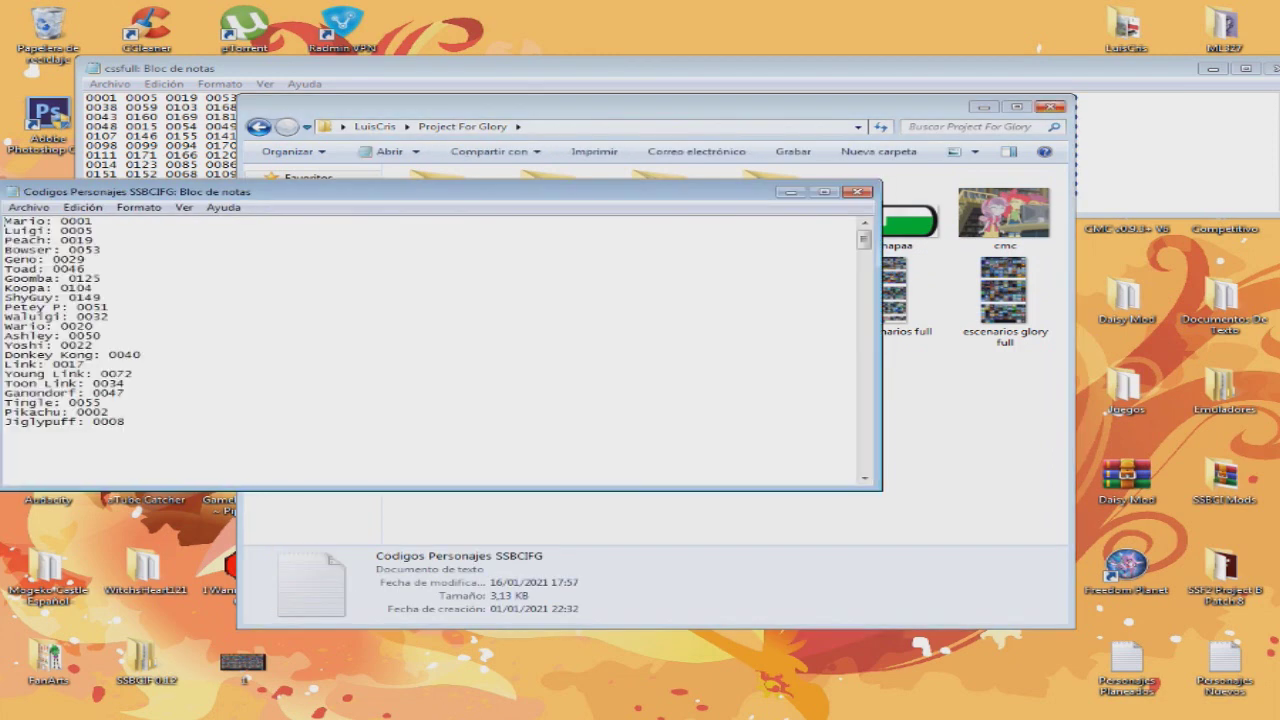
pyautogui.click(1050, 107)
pyautogui.moveTo(600, 191); pyautogui.dragTo(949, 136)
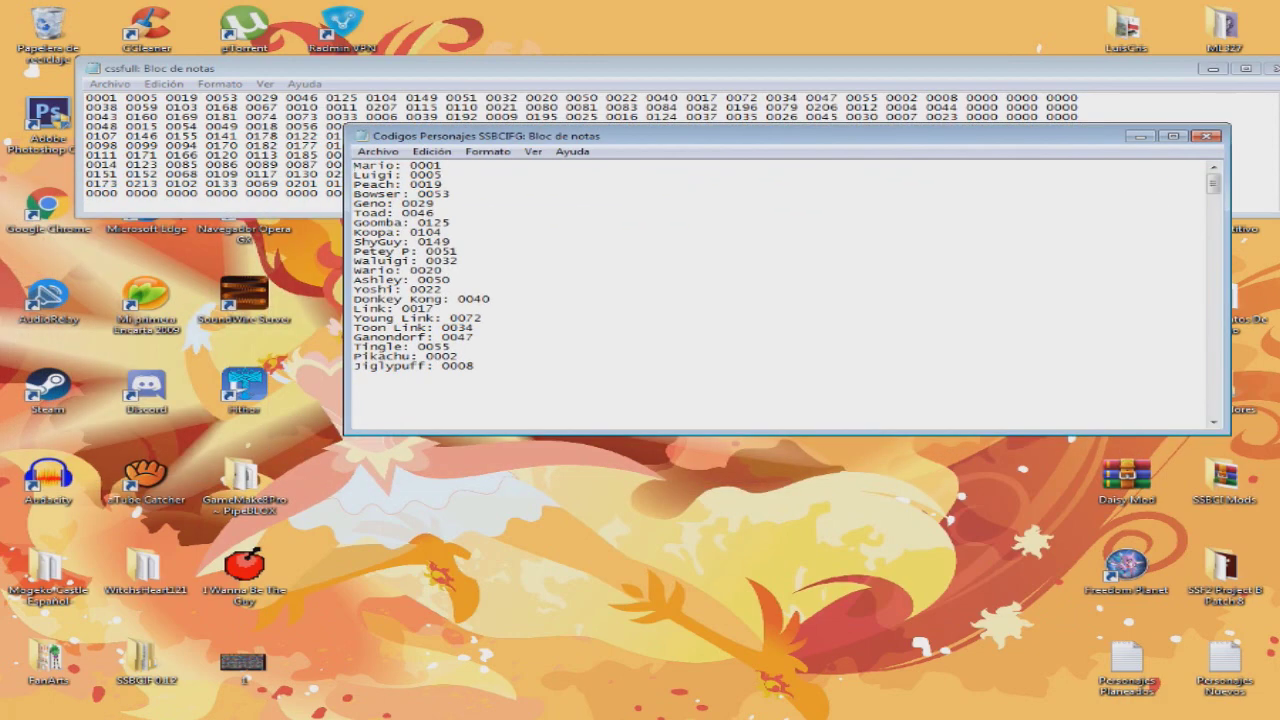
# - Read through the character code list in Codigos Personajes SSBCIFG, from Mario to the Random entry, noting the row groups
pyautogui.moveTo(1213, 184); pyautogui.dragTo(1213, 244)
pyautogui.scroll(-15, 780, 295)
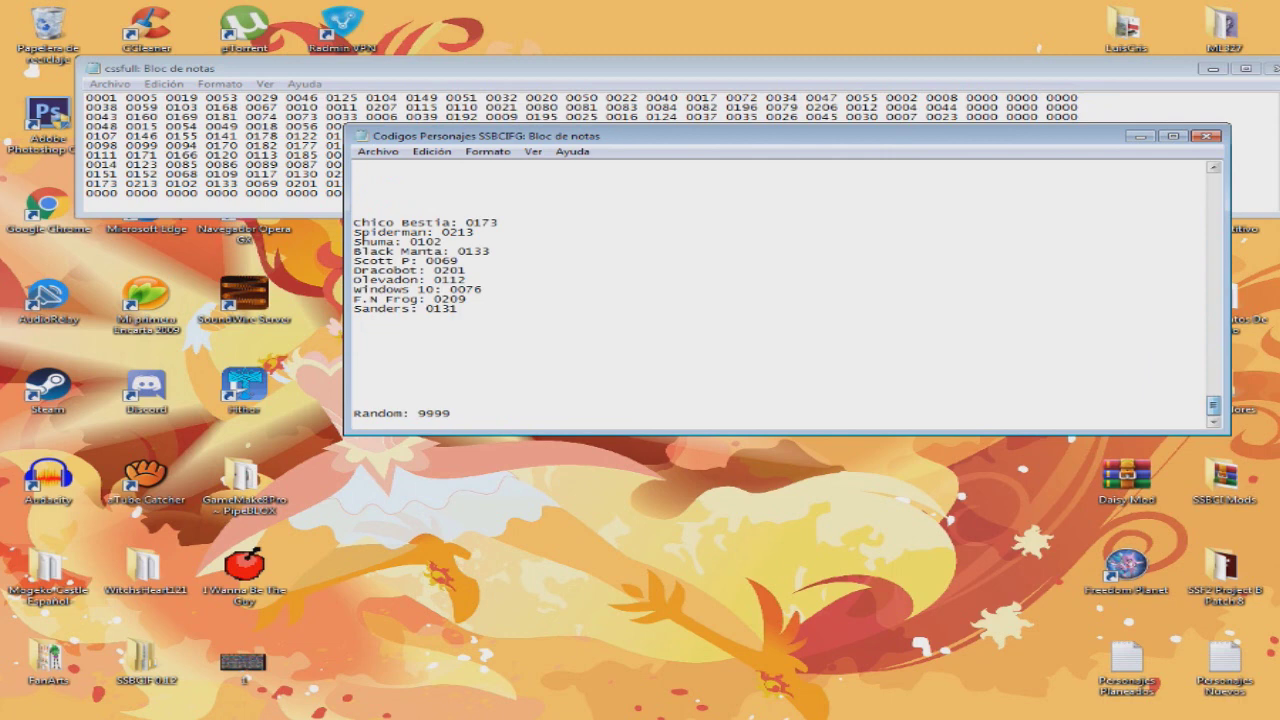
pyautogui.scroll(20, 780, 295)
pyautogui.scroll(20, 780, 295)
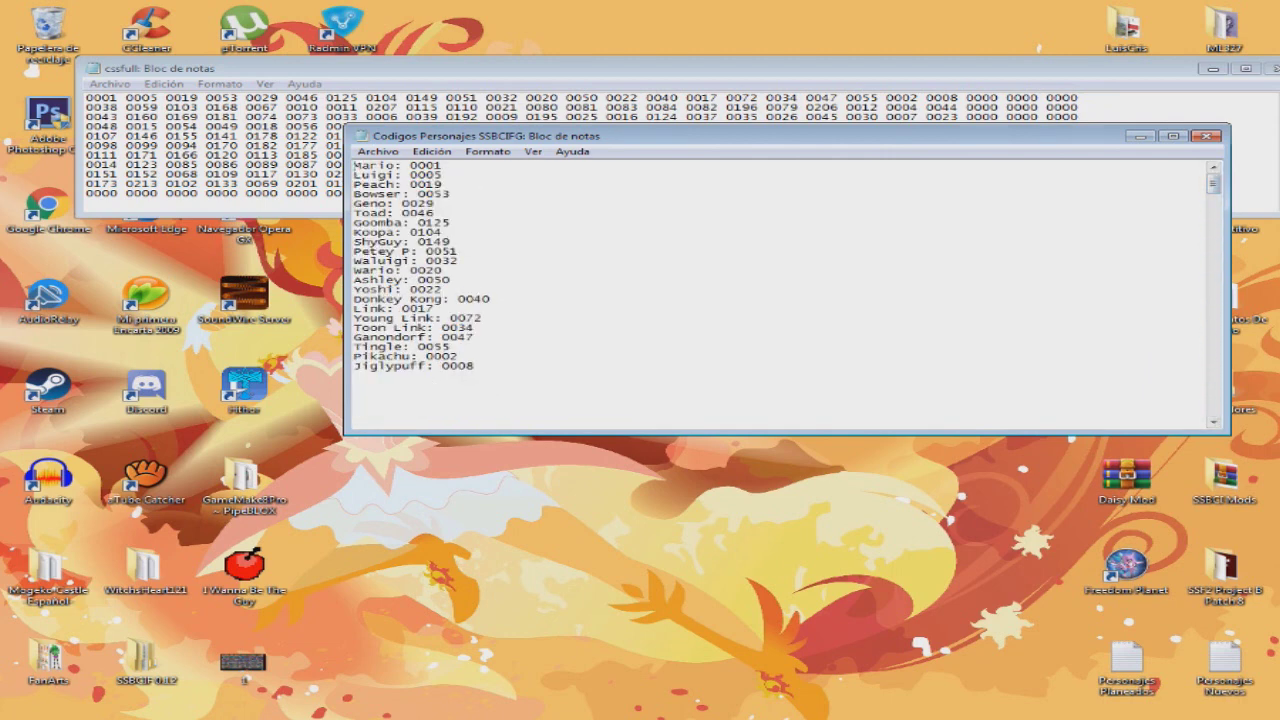
pyautogui.scroll(-20, 780, 295)
pyautogui.scroll(-15, 780, 295)
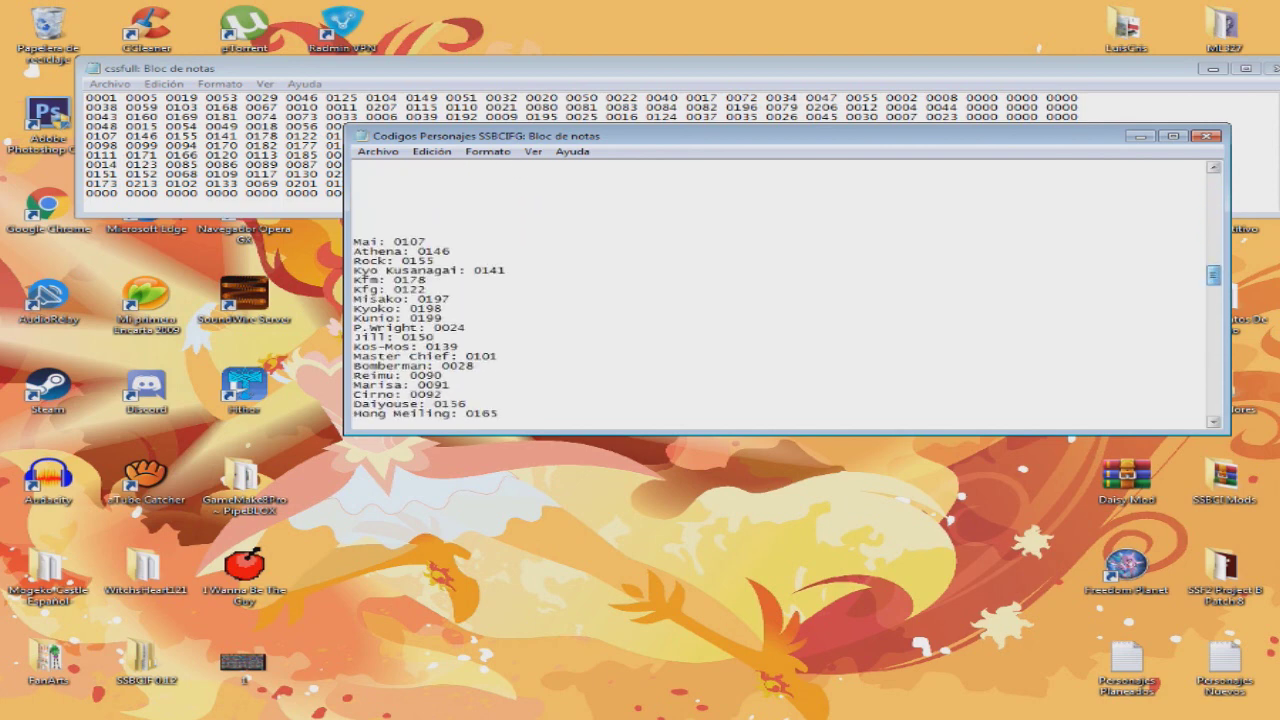
pyautogui.scroll(20, 780, 295)
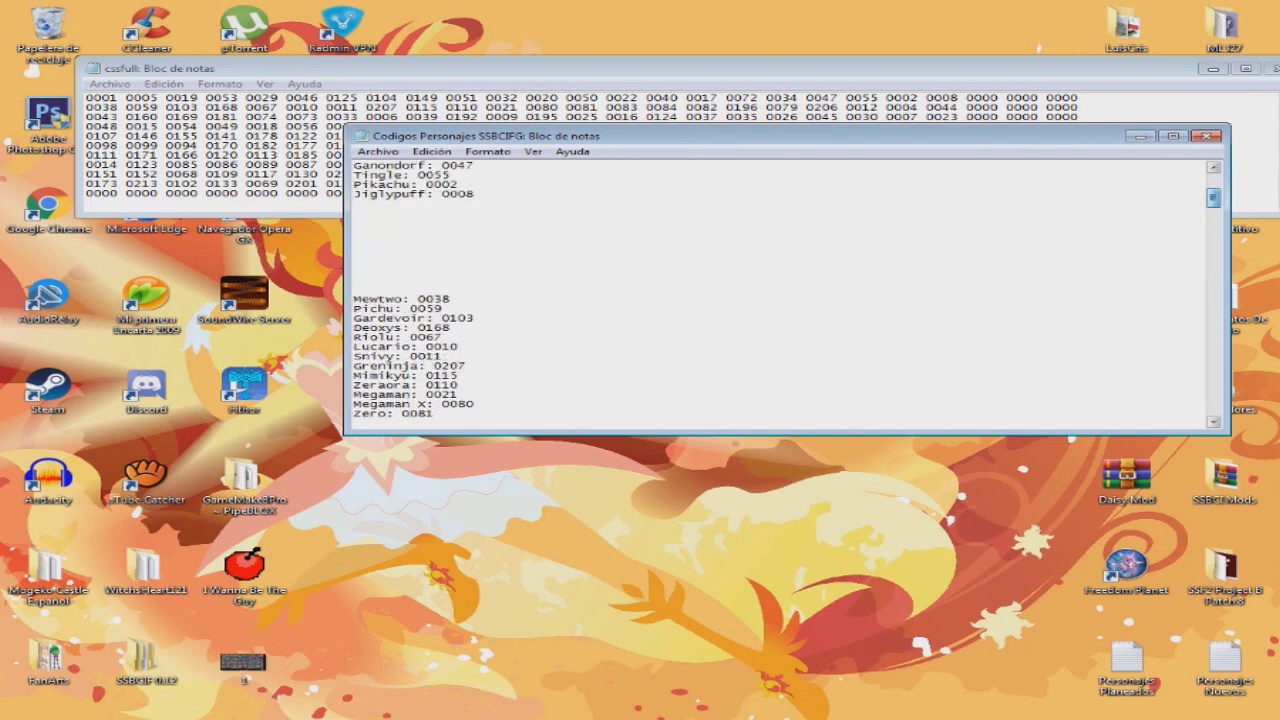
pyautogui.scroll(9, 780, 295)
pyautogui.scroll(-15, 780, 295)
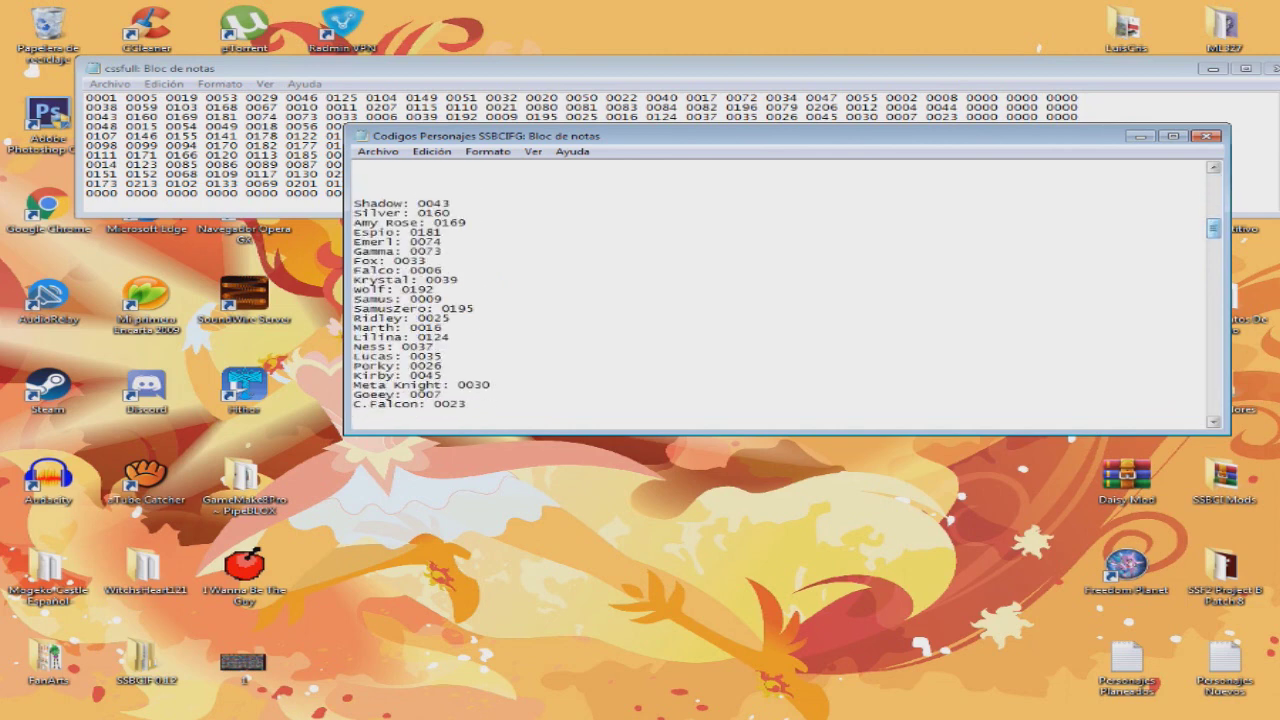
pyautogui.scroll(10, 780, 295)
pyautogui.scroll(-11, 780, 295)
pyautogui.scroll(9, 780, 295)
pyautogui.scroll(-12, 780, 295)
pyautogui.scroll(3, 780, 295)
pyautogui.scroll(6, 780, 295)
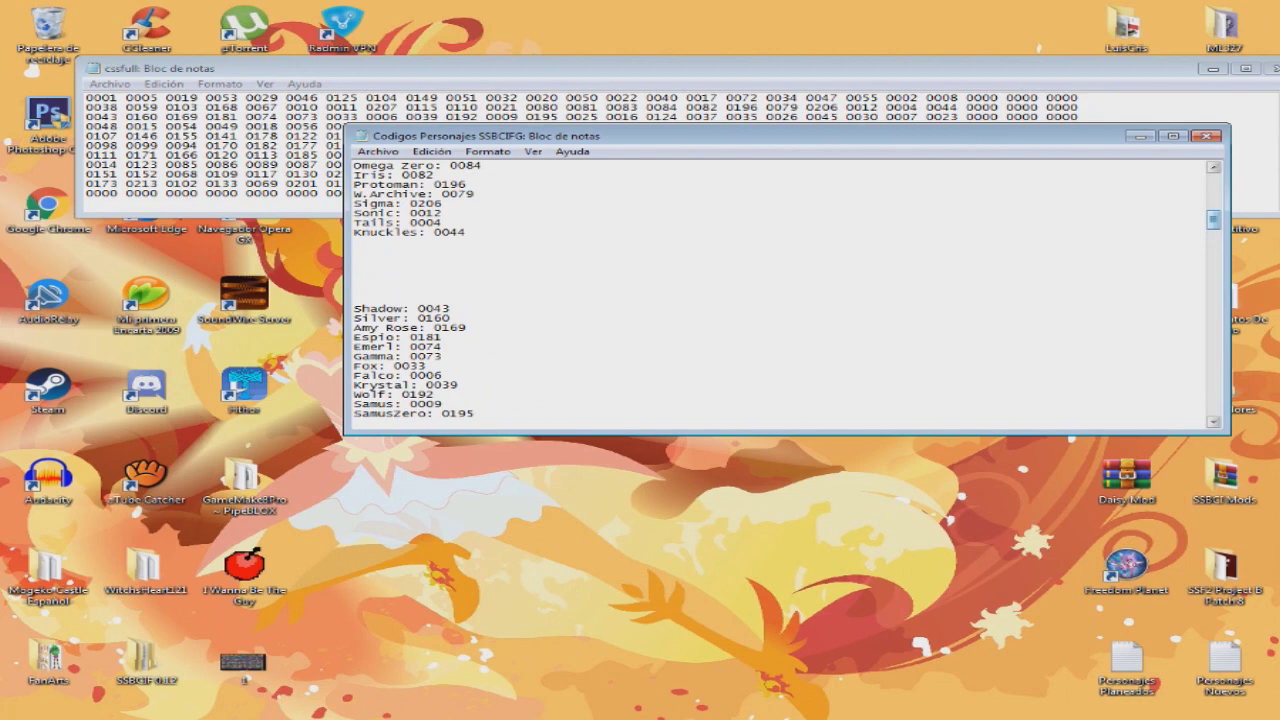
# - Narrow the Codigos Personajes SSBCIFG window and review its row groups, ending back at Mario's group
pyautogui.moveTo(1229, 224); pyautogui.dragTo(944, 224)
pyautogui.scroll(12, 640, 295)
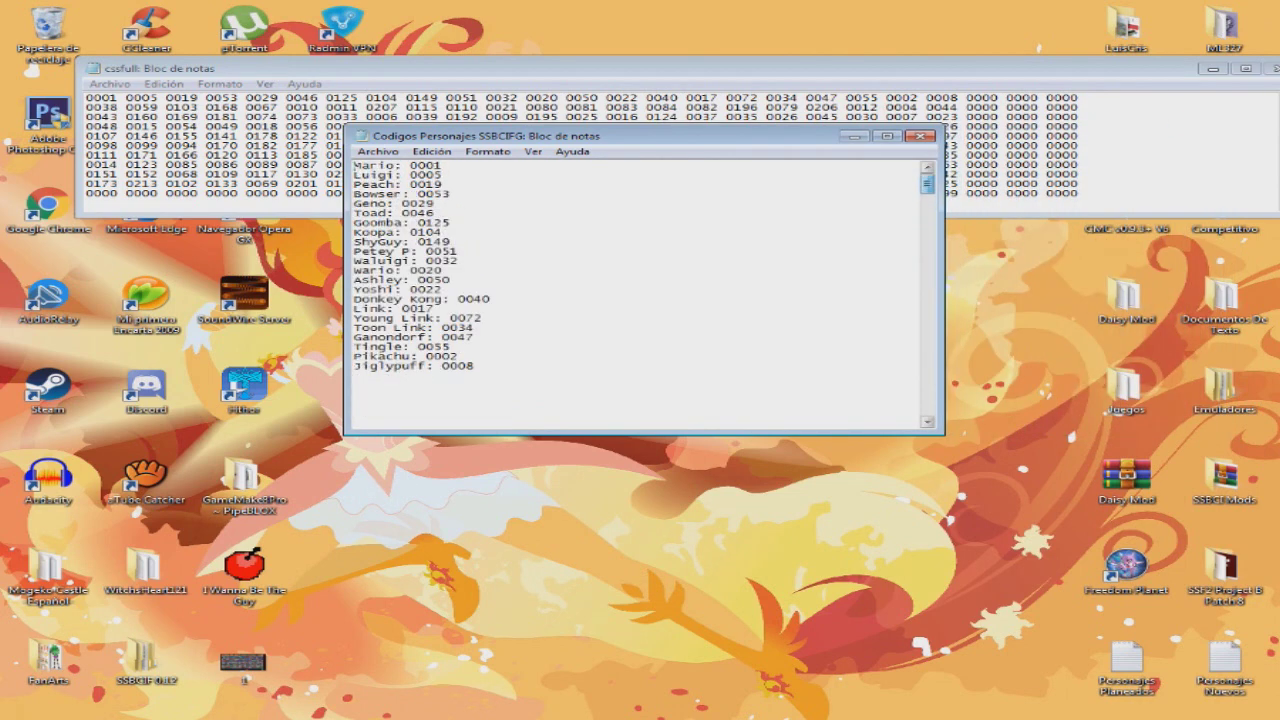
pyautogui.scroll(-15, 640, 295)
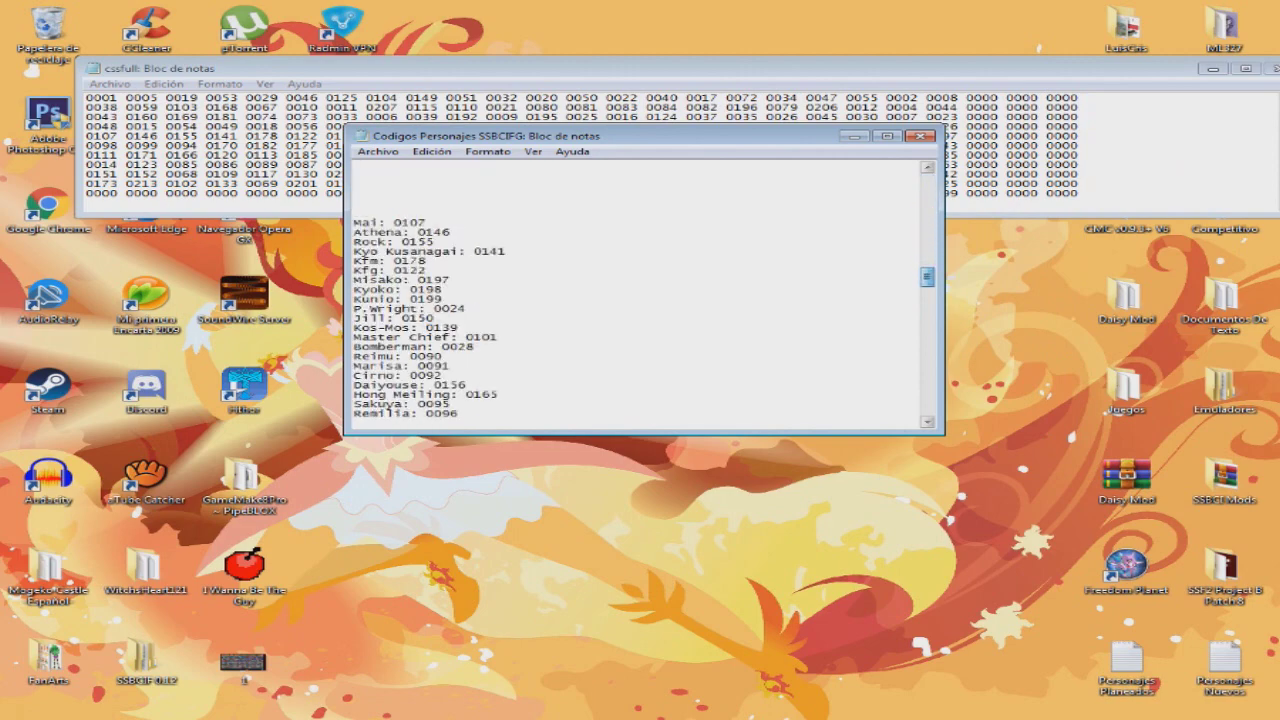
pyautogui.scroll(-3, 640, 295)
pyautogui.scroll(10, 640, 295)
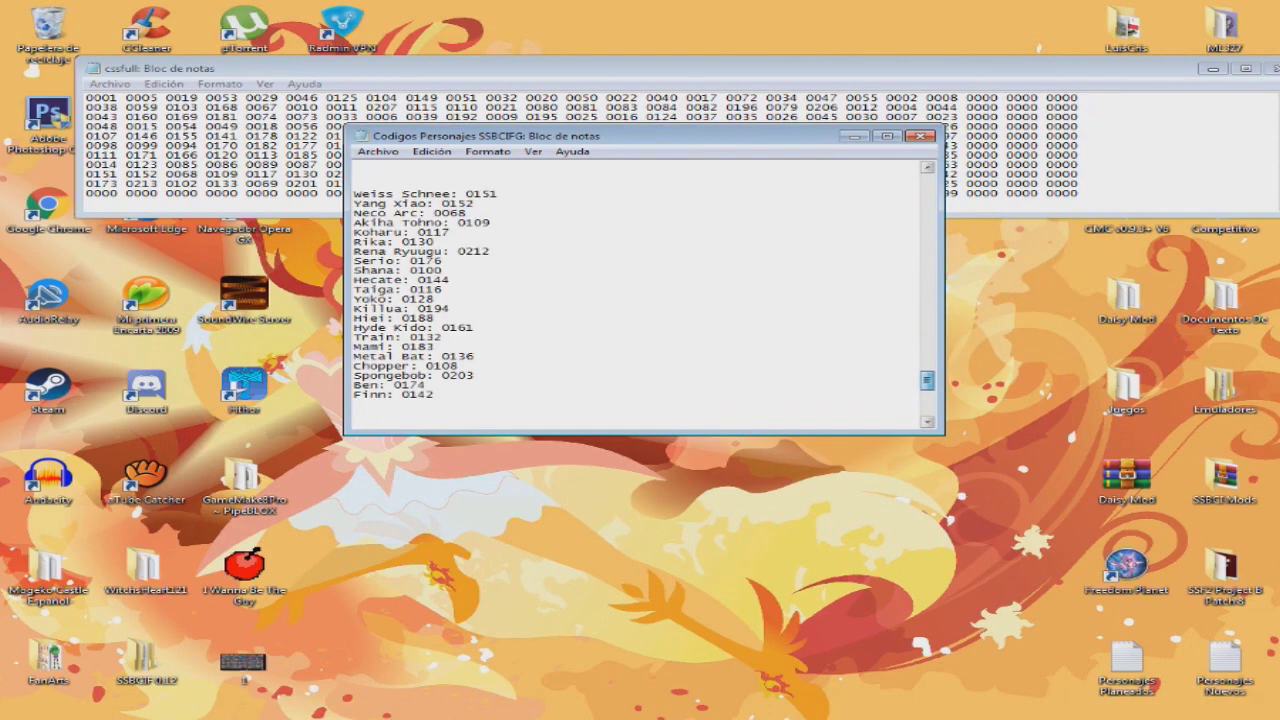
pyautogui.scroll(6, 640, 295)
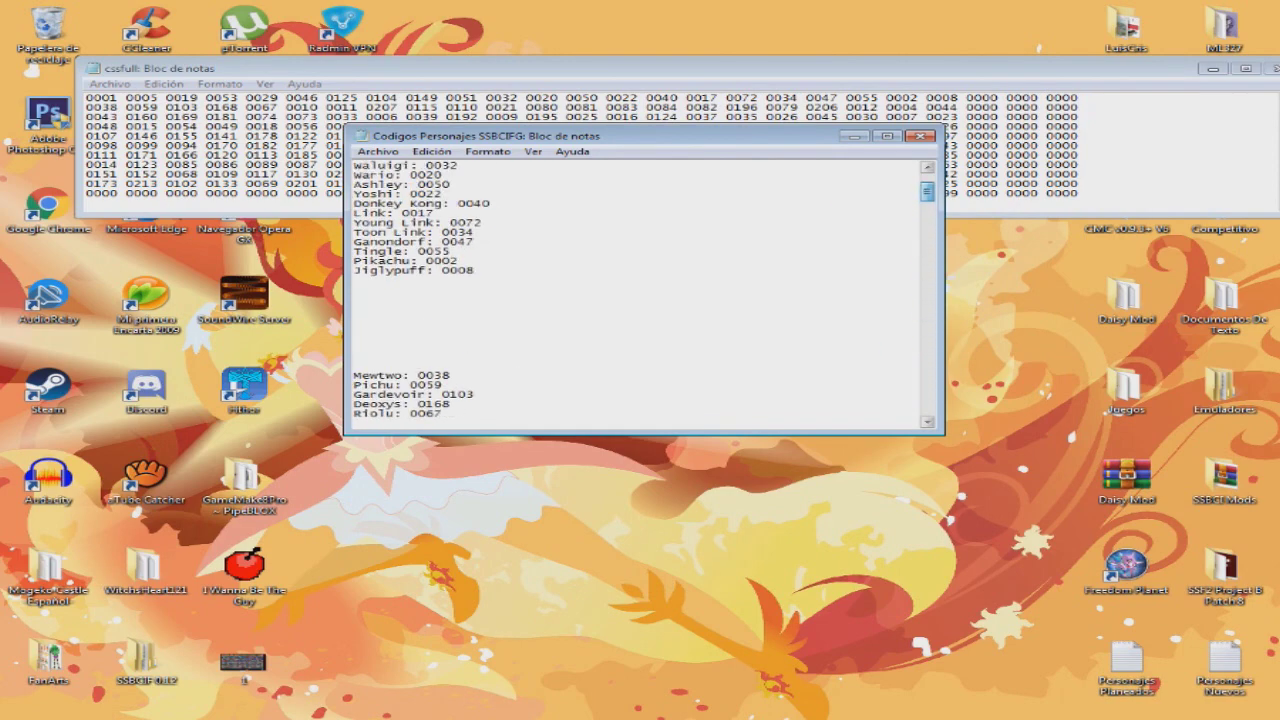
pyautogui.scroll(3, 640, 295)
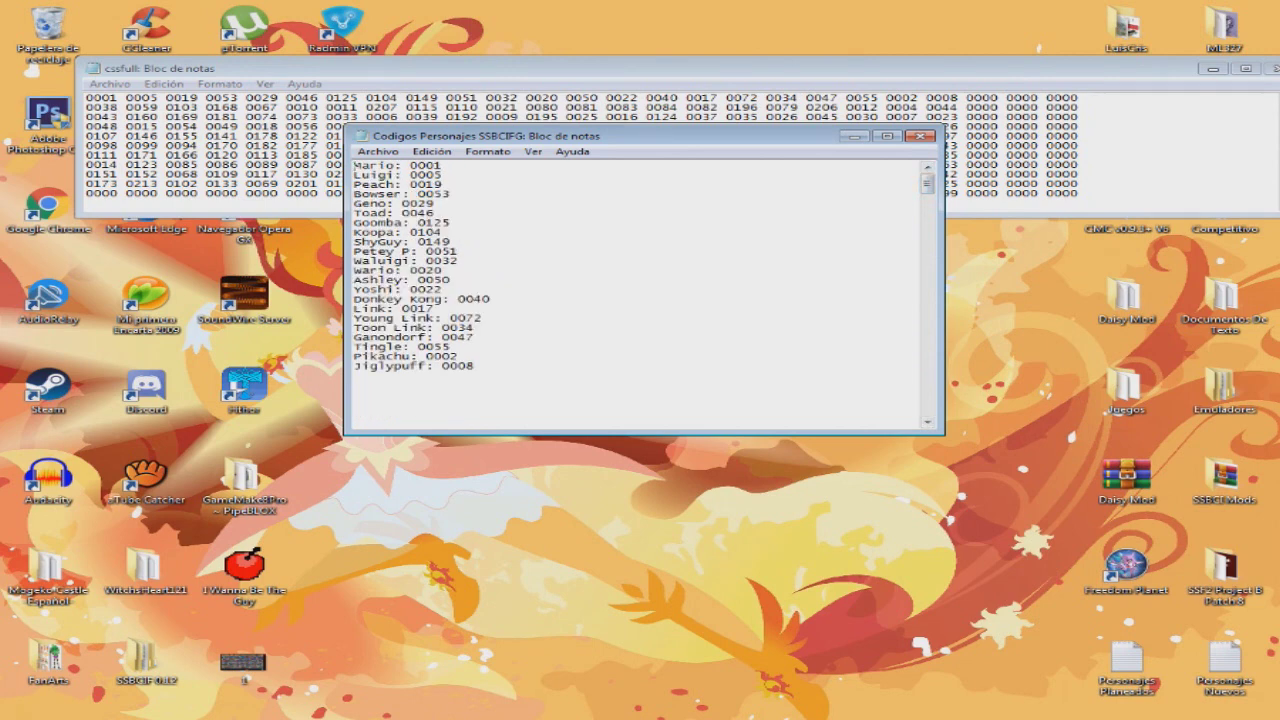
# - Highlight the first group of codes, Mario through Jiglypuff, and show the list over the roster image in Photoshop
pyautogui.moveTo(354, 165); pyautogui.dragTo(476, 367)
pyautogui.click(520, 718)
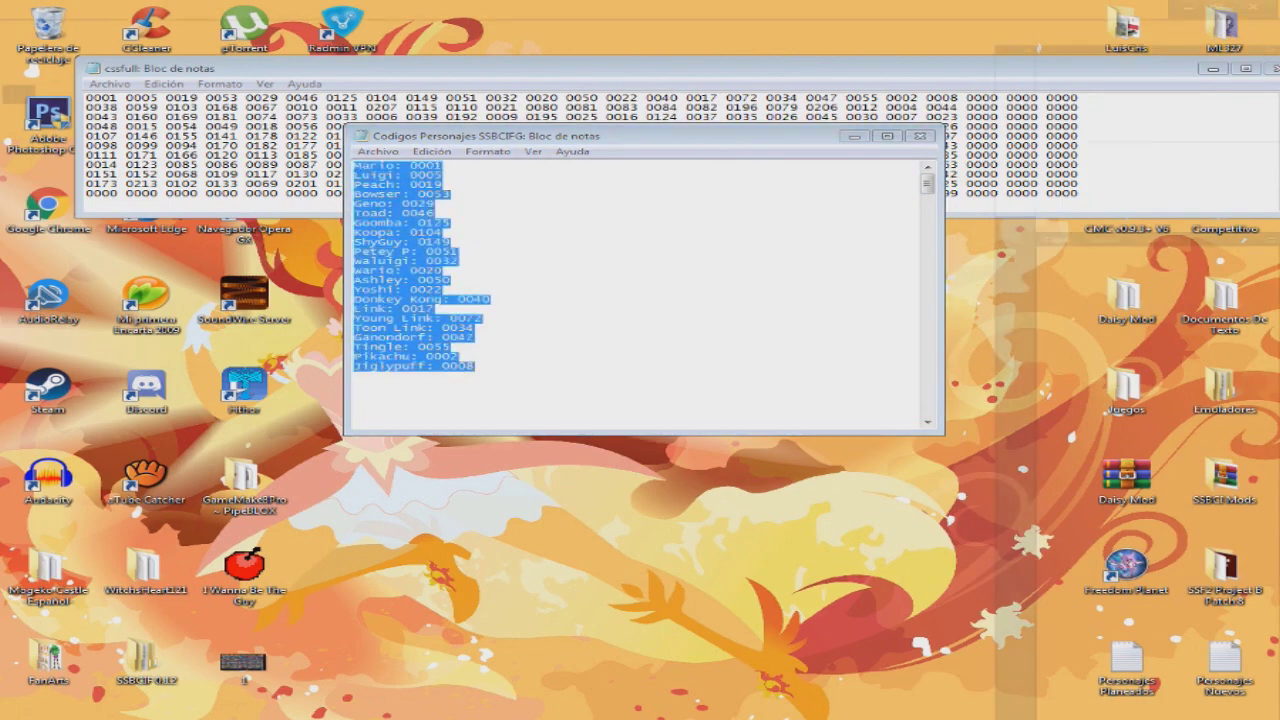
pyautogui.click(460, 718)
pyautogui.click(450, 703)
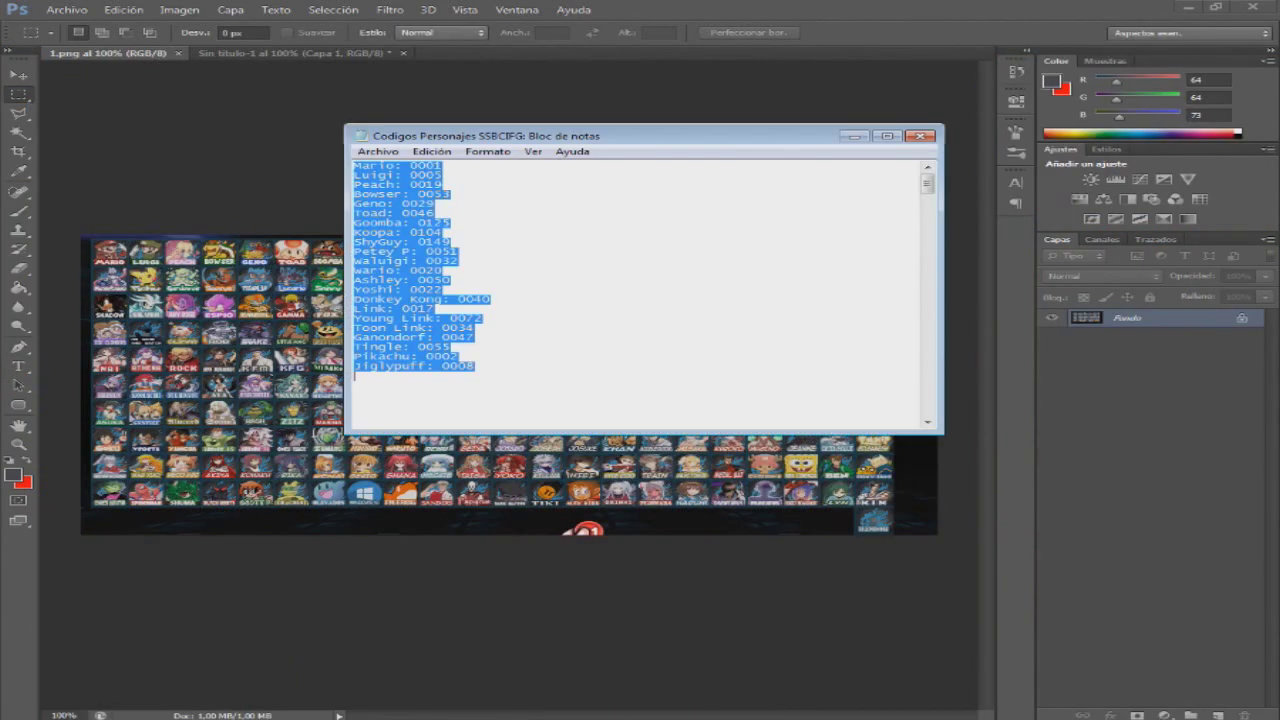
# - Shrink and reposition the code list window so the first roster columns stay visible, and compare its first group with the roster
pyautogui.moveTo(640, 136); pyautogui.dragTo(474, 350)
pyautogui.click(278, 399)
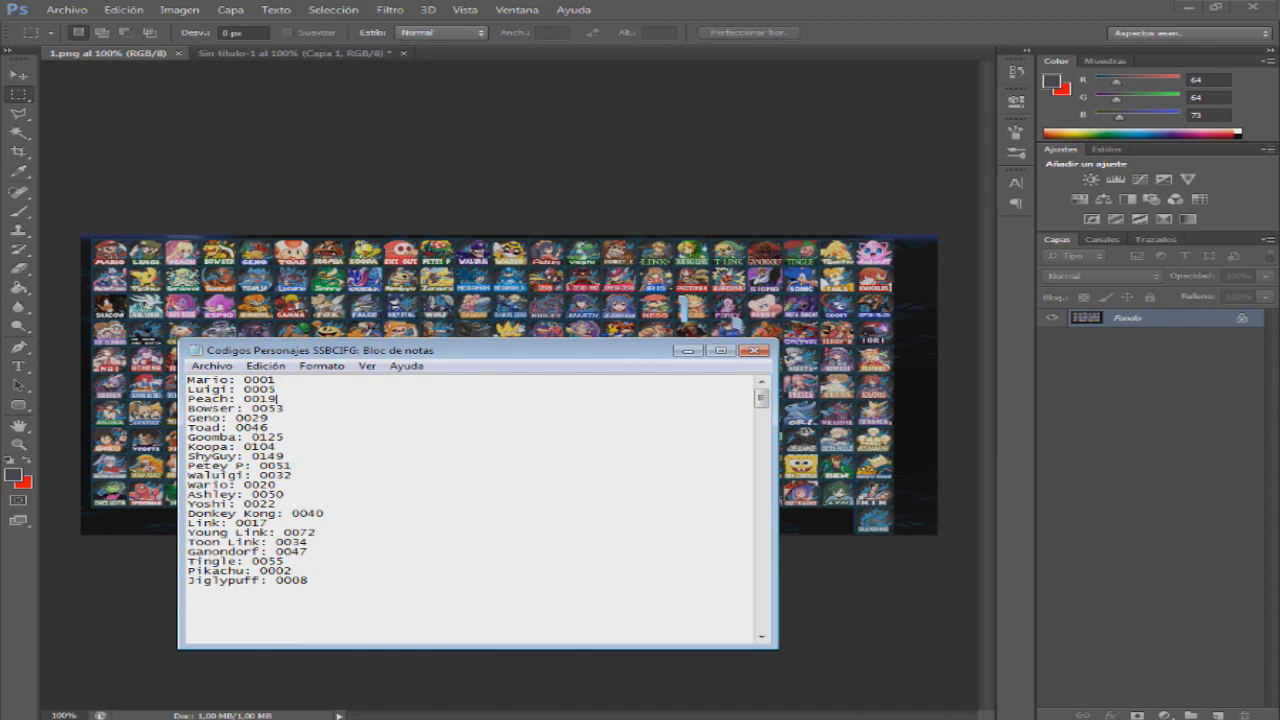
pyautogui.moveTo(762, 398)
pyautogui.mouseDown()
pyautogui.moveTo(762, 621)
pyautogui.moveTo(762, 396)
pyautogui.mouseUp()
pyautogui.moveTo(560, 350); pyautogui.dragTo(735, 145)
pyautogui.moveTo(625, 145); pyautogui.dragTo(712, 96)
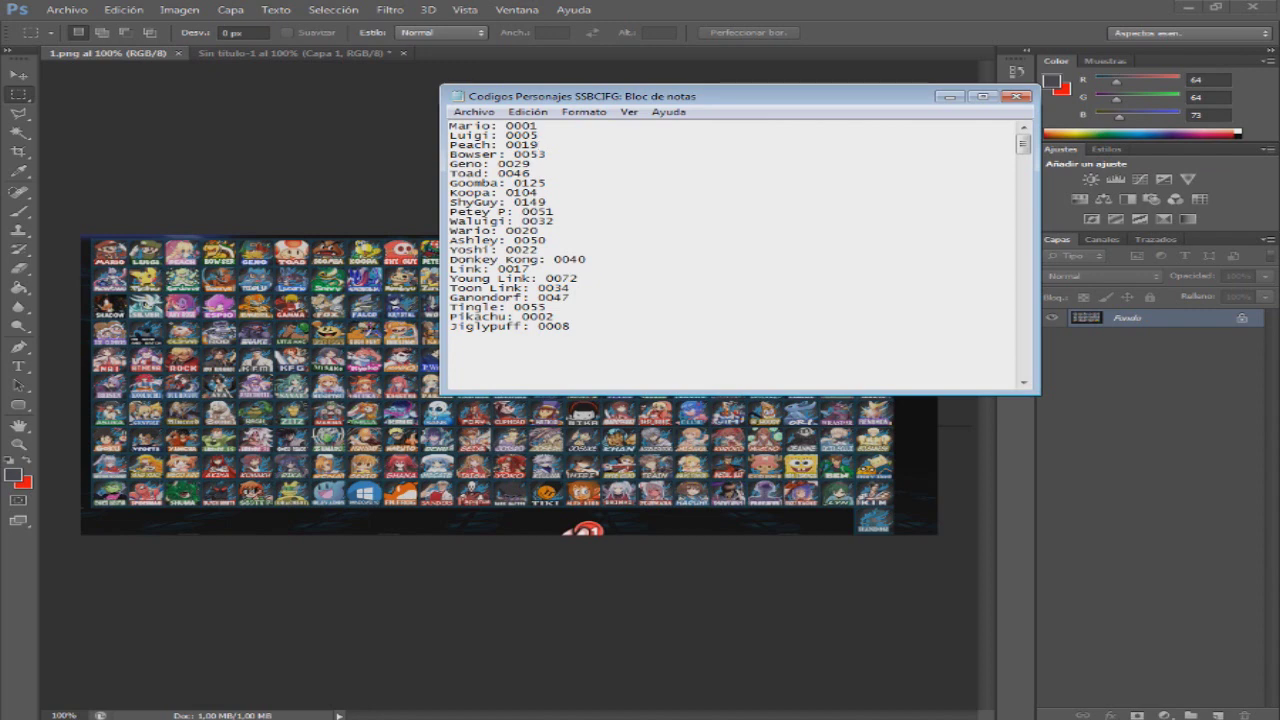
pyautogui.moveTo(441, 240); pyautogui.dragTo(565, 240)
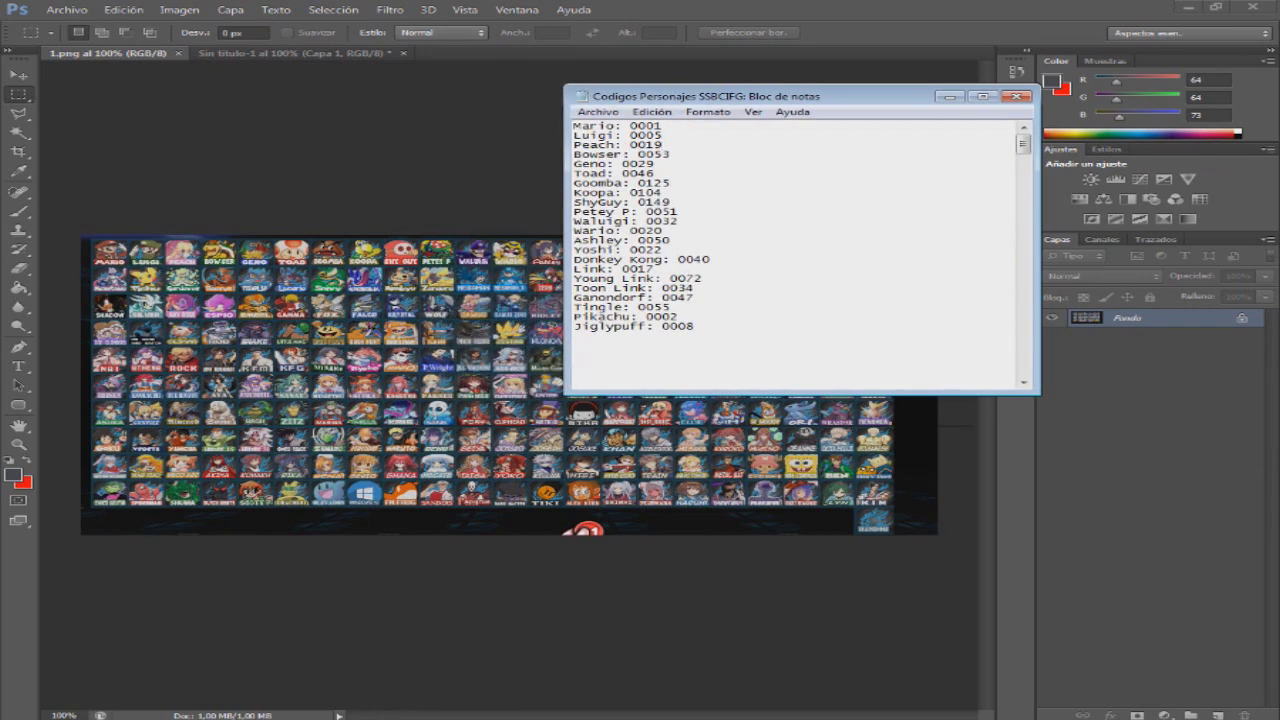
pyautogui.scroll(-5, 661, 145)
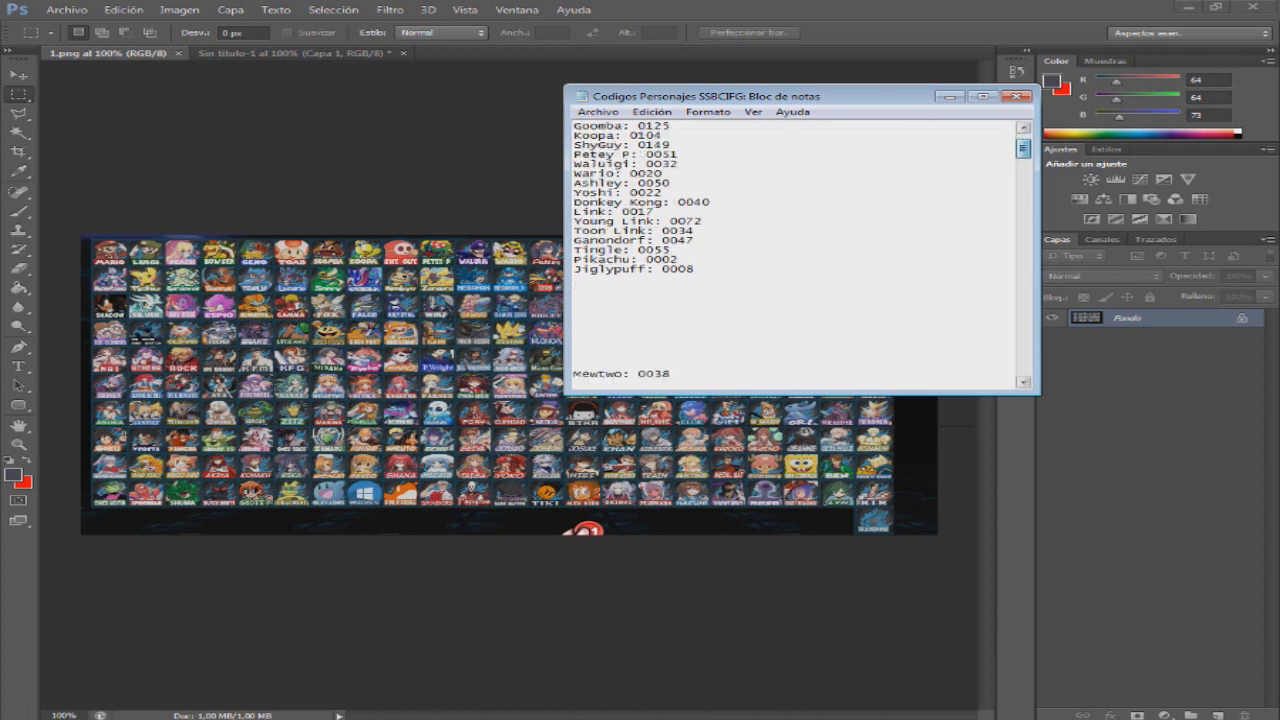
pyautogui.scroll(5, 661, 145)
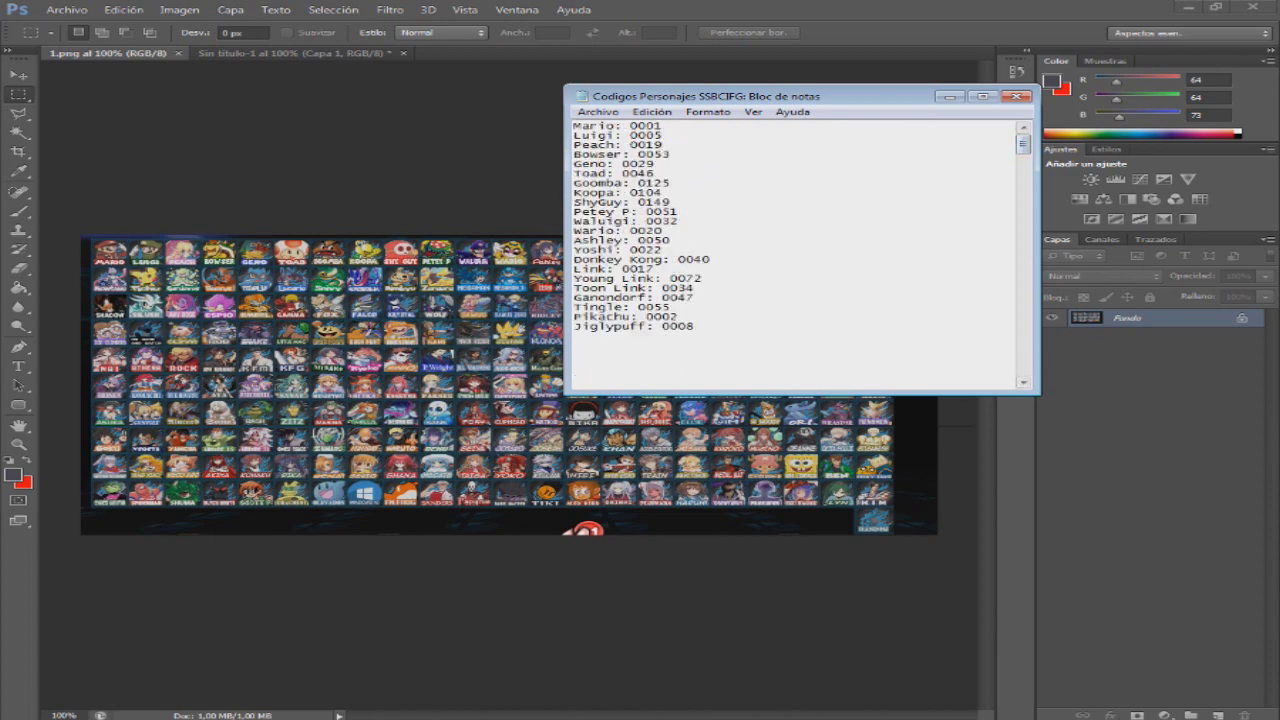
# - Bring cssfull to the front, move the code list window down off the roster, and return to the roster image in Photoshop
pyautogui.click(400, 676)
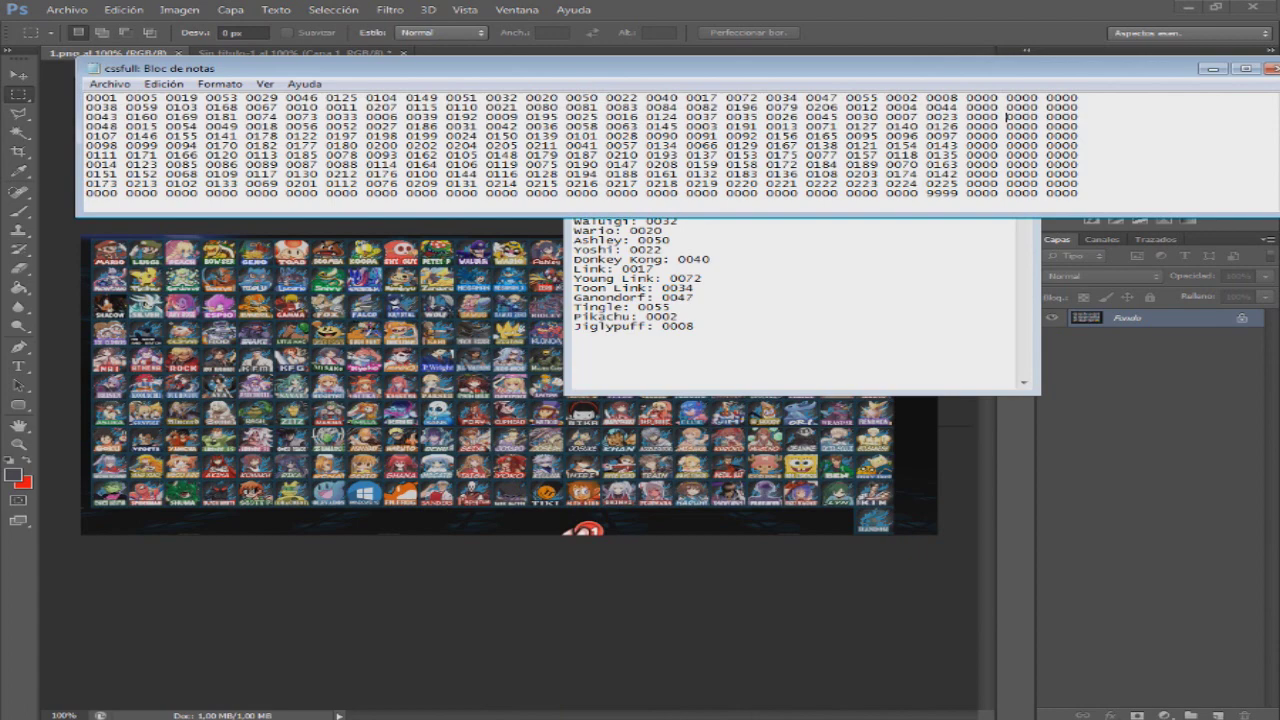
pyautogui.click(710, 259)
pyautogui.moveTo(700, 96); pyautogui.dragTo(210, 321)
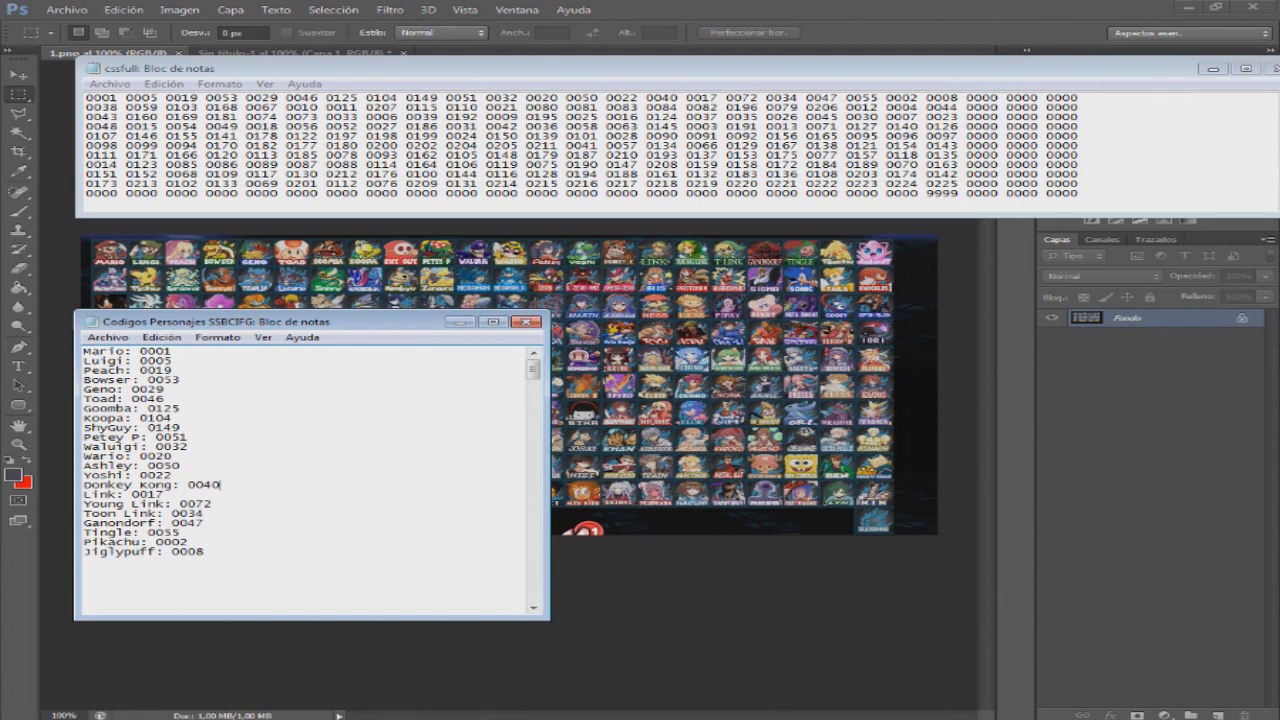
pyautogui.moveTo(210, 321); pyautogui.dragTo(458, 360)
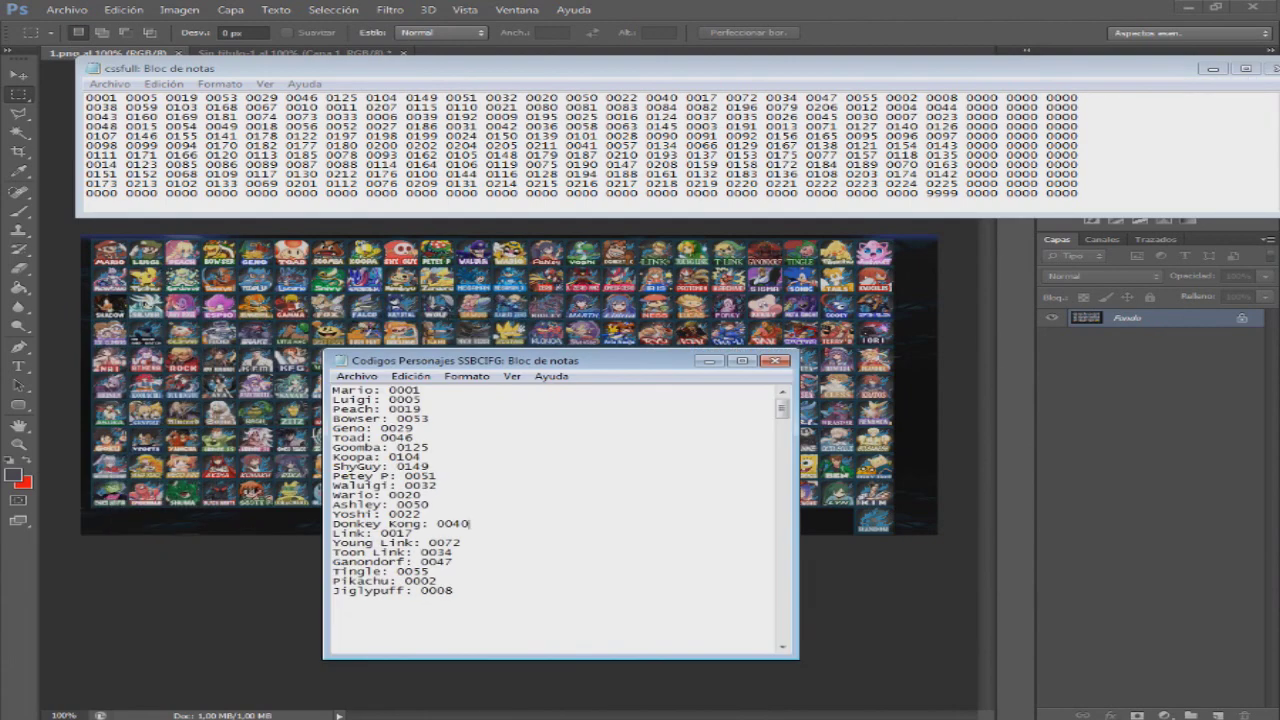
pyautogui.moveTo(458, 360); pyautogui.dragTo(413, 632)
pyautogui.click(430, 580)
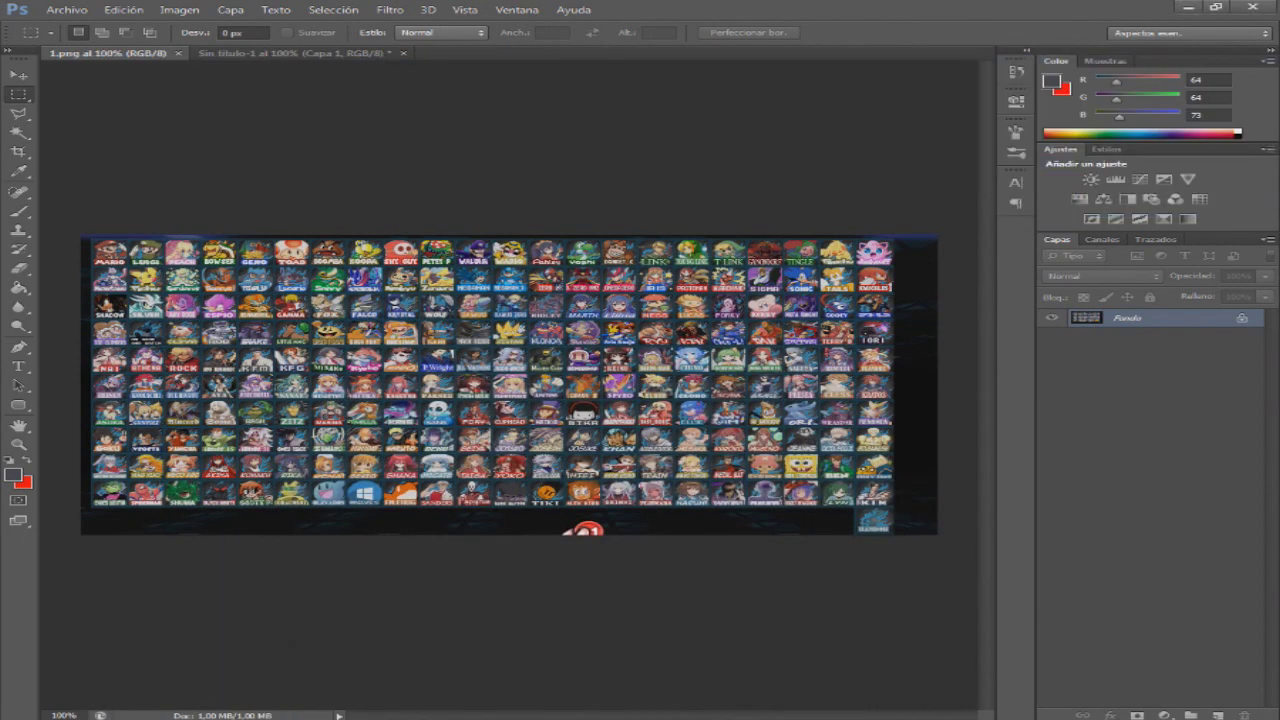
# - Outline the last twelve portraits of the bottom roster row with the Rectangular Marquee to locate them
pyautogui.moveTo(458, 478); pyautogui.dragTo(915, 495)
pyautogui.moveTo(838, 498); pyautogui.dragTo(838, 498)
pyautogui.moveTo(458, 478); pyautogui.dragTo(848, 503)
pyautogui.moveTo(455, 478); pyautogui.dragTo(896, 515)
pyautogui.hotkey('ctrl', 'd')
pyautogui.moveTo(454, 478); pyautogui.dragTo(890, 514)
# - In cssfull, highlight codes 0214 to 0225 and other code blocks to match them with the roster, and return to Photoshop
pyautogui.click(460, 680)
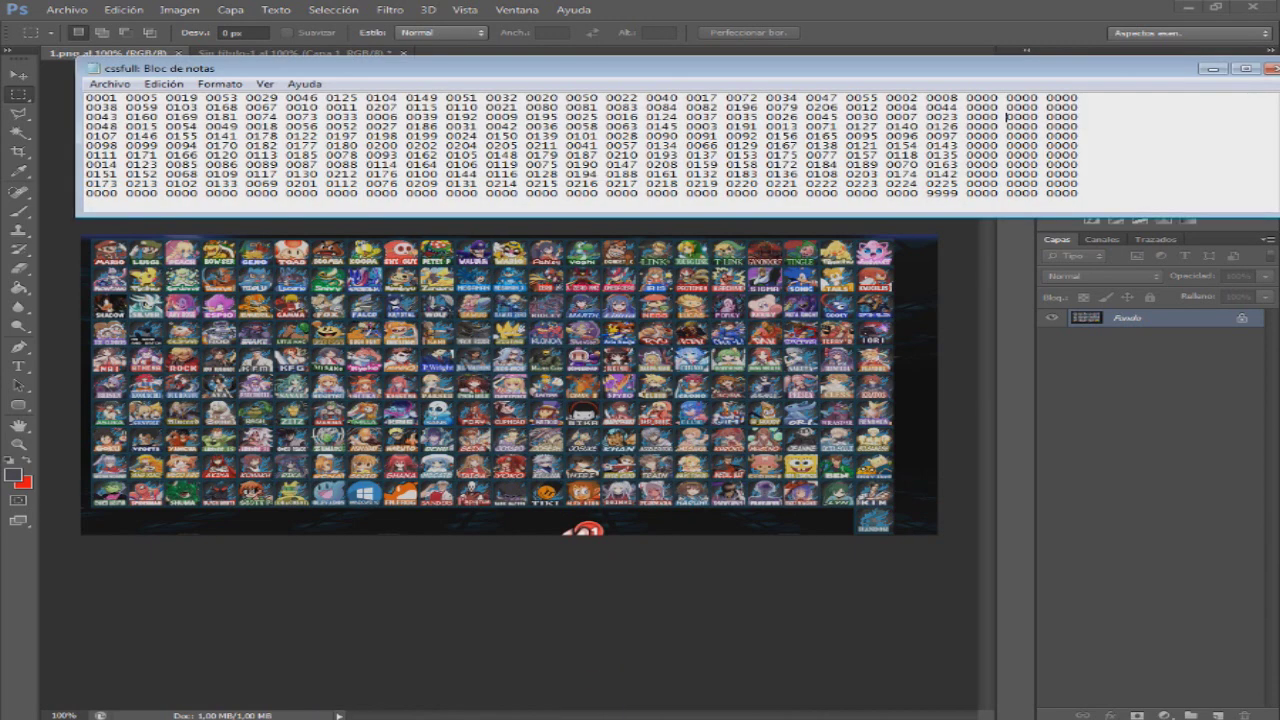
pyautogui.moveTo(486, 184); pyautogui.dragTo(958, 184)
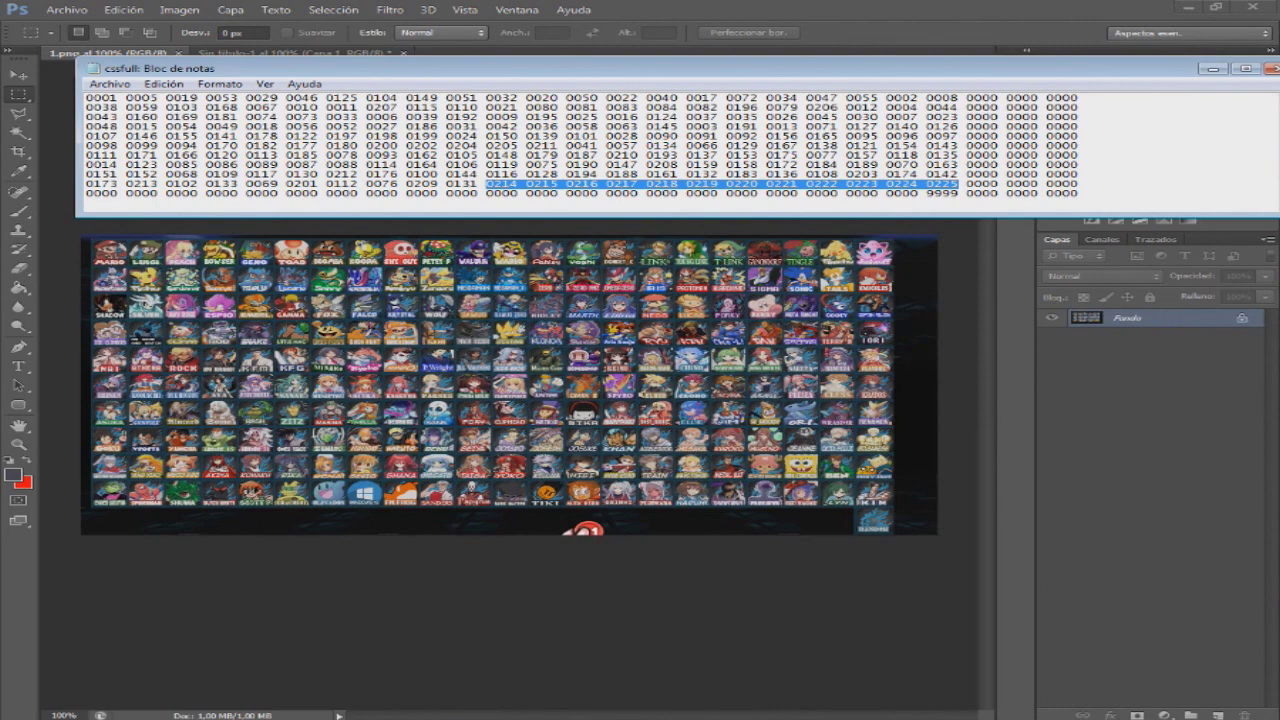
pyautogui.click(517, 174)
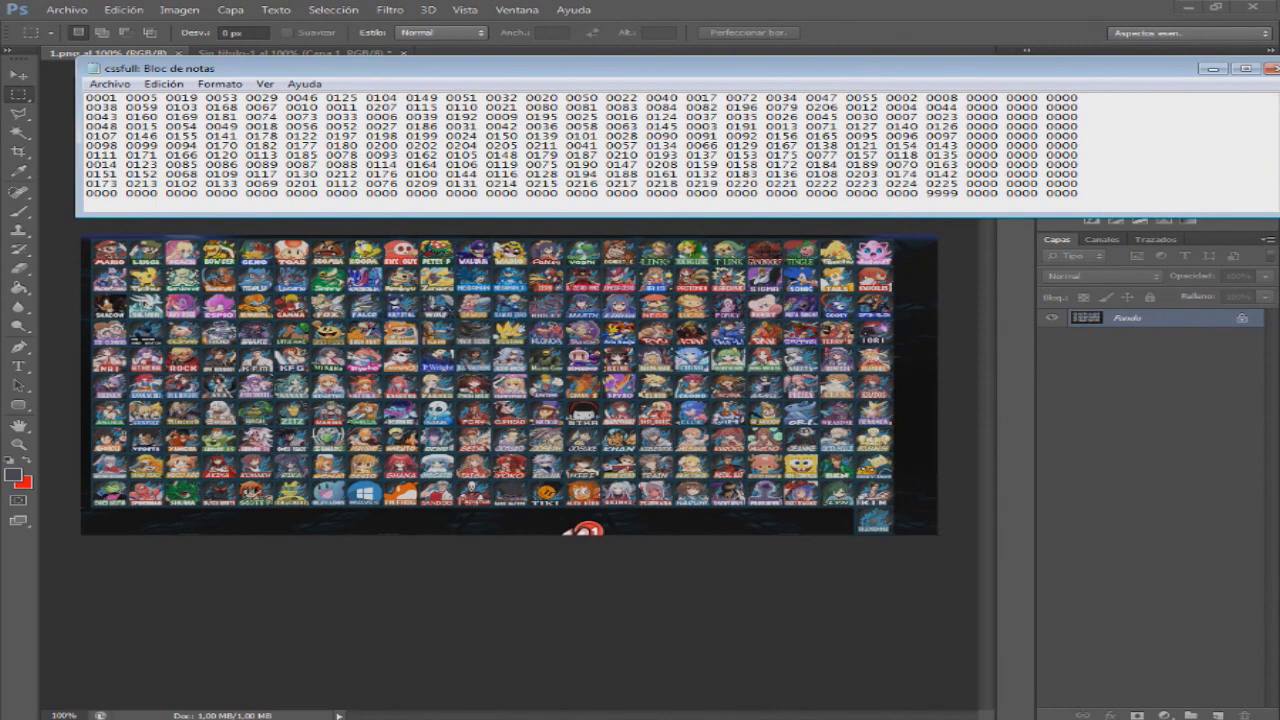
pyautogui.moveTo(366, 126); pyautogui.dragTo(400, 165)
pyautogui.click(491, 165)
pyautogui.moveTo(196, 117); pyautogui.dragTo(500, 160)
pyautogui.click(502, 172)
pyautogui.moveTo(88, 98); pyautogui.dragTo(233, 157)
pyautogui.click(287, 184)
pyautogui.moveTo(486, 184); pyautogui.dragTo(501, 185)
pyautogui.click(18, 95)
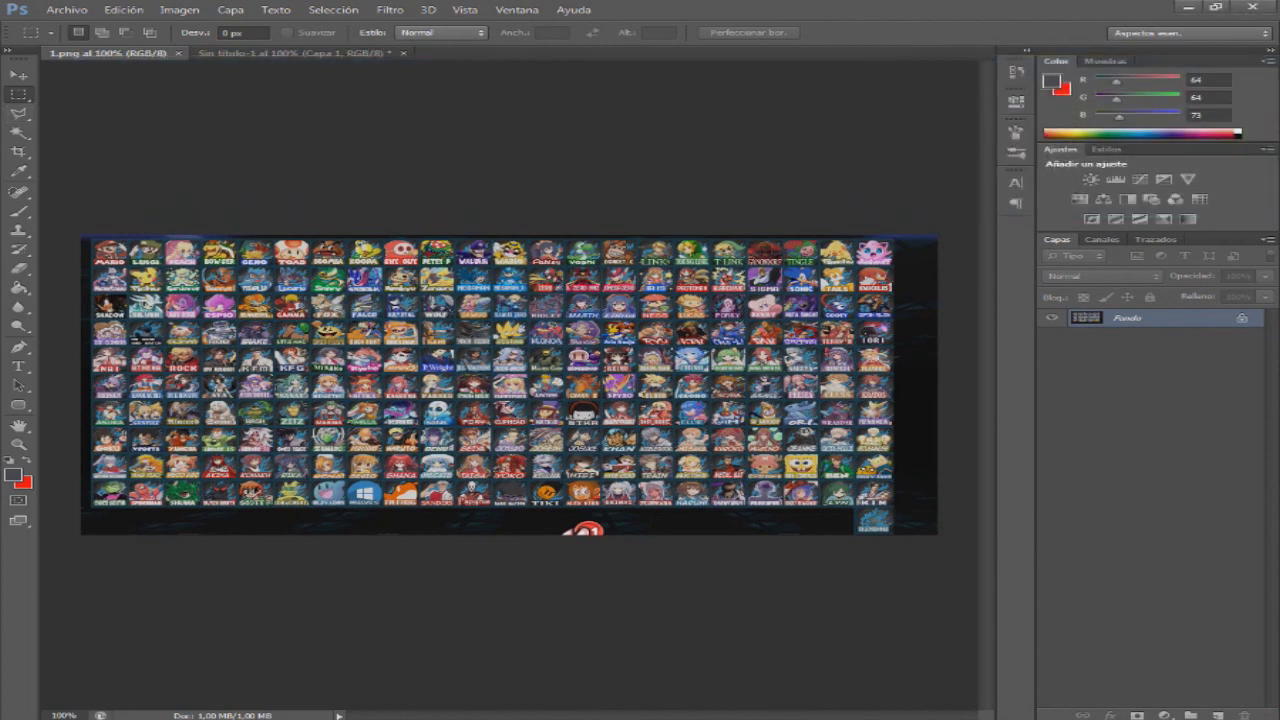
pyautogui.moveTo(88, 237); pyautogui.dragTo(902, 268)
pyautogui.click(902, 268)
pyautogui.moveTo(89, 241); pyautogui.dragTo(894, 508)
pyautogui.hotkey('ctrl', 'd')
# - Copy the complete first row of roster portraits to the blank document and place it in the canvas's upper-left corner
pyautogui.moveTo(91, 239); pyautogui.dragTo(898, 268)
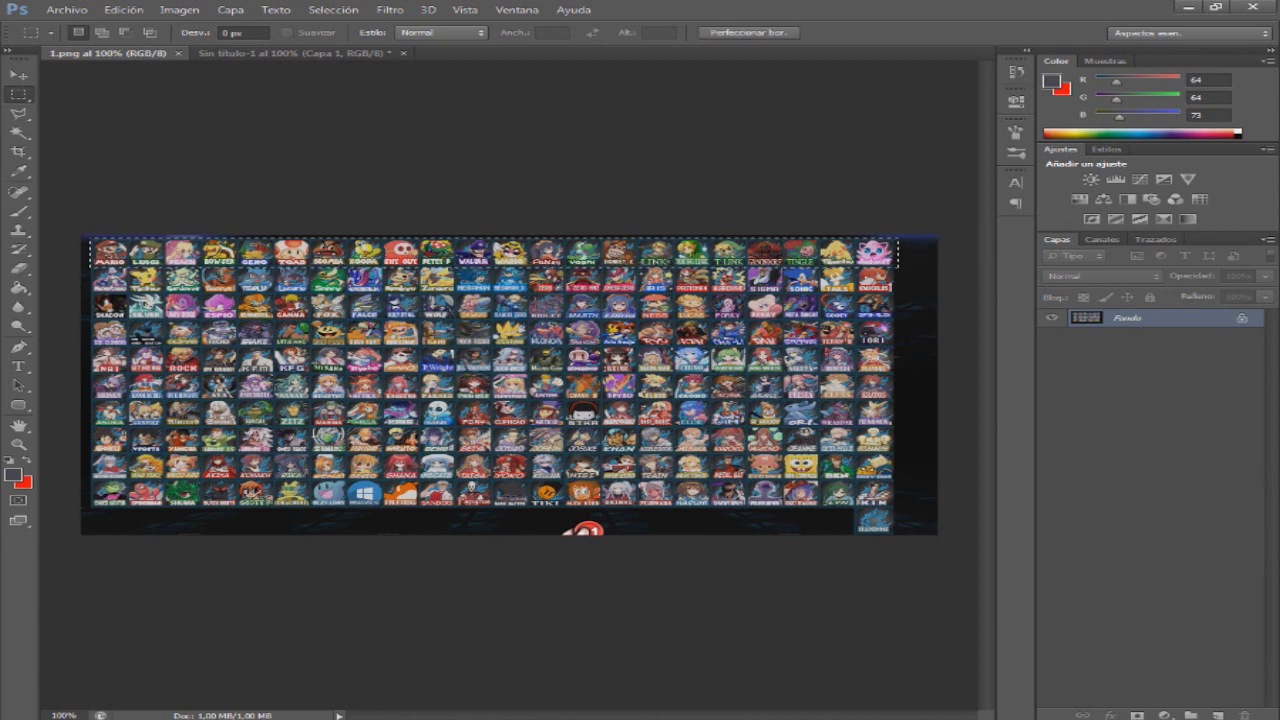
pyautogui.hotkey('ctrl', 'c')
pyautogui.hotkey('ctrl', 'Tab')
pyautogui.hotkey('ctrl', 'v')
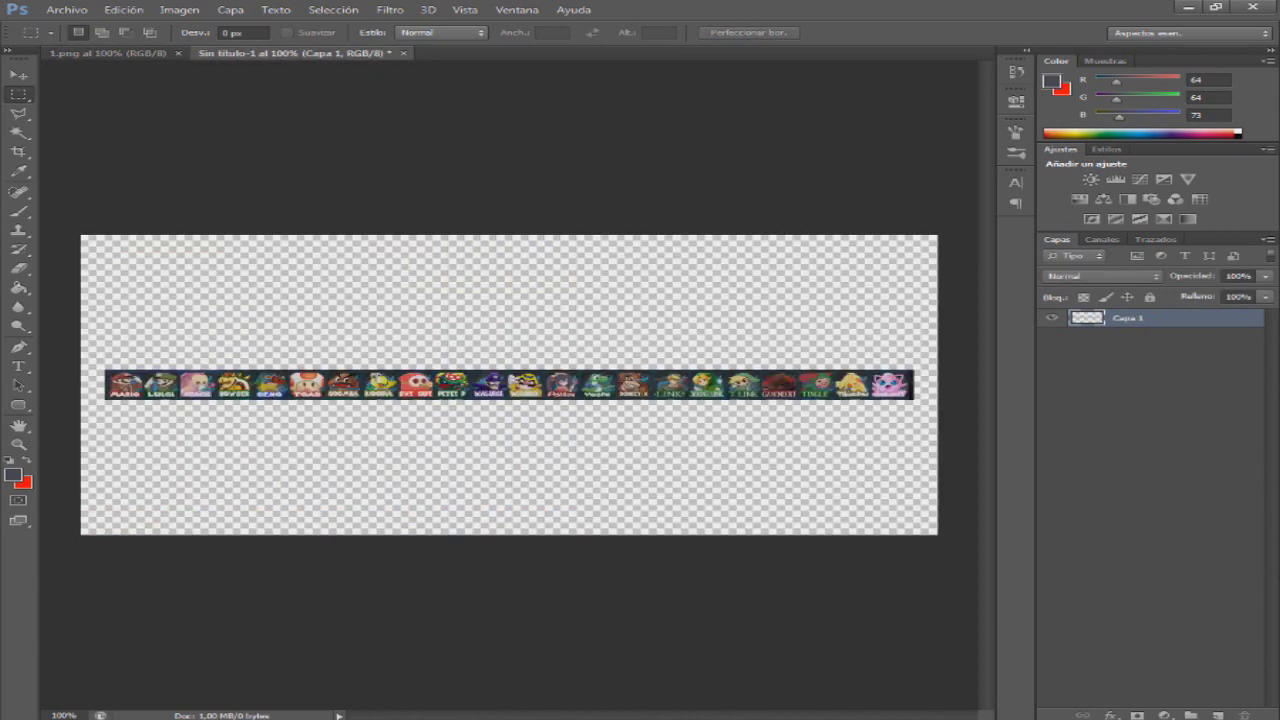
pyautogui.hotkey('ctrl', 't')
pyautogui.moveTo(554, 375); pyautogui.dragTo(530, 240)
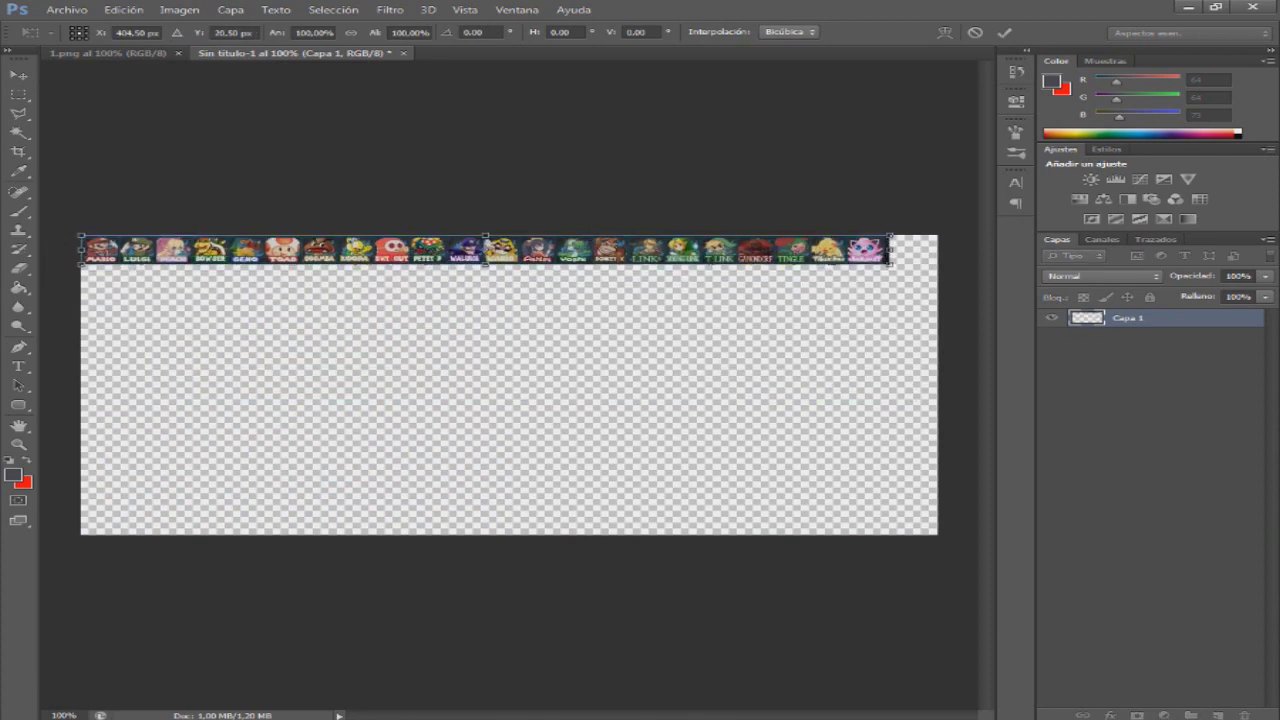
pyautogui.press('Return')
pyautogui.press('m')
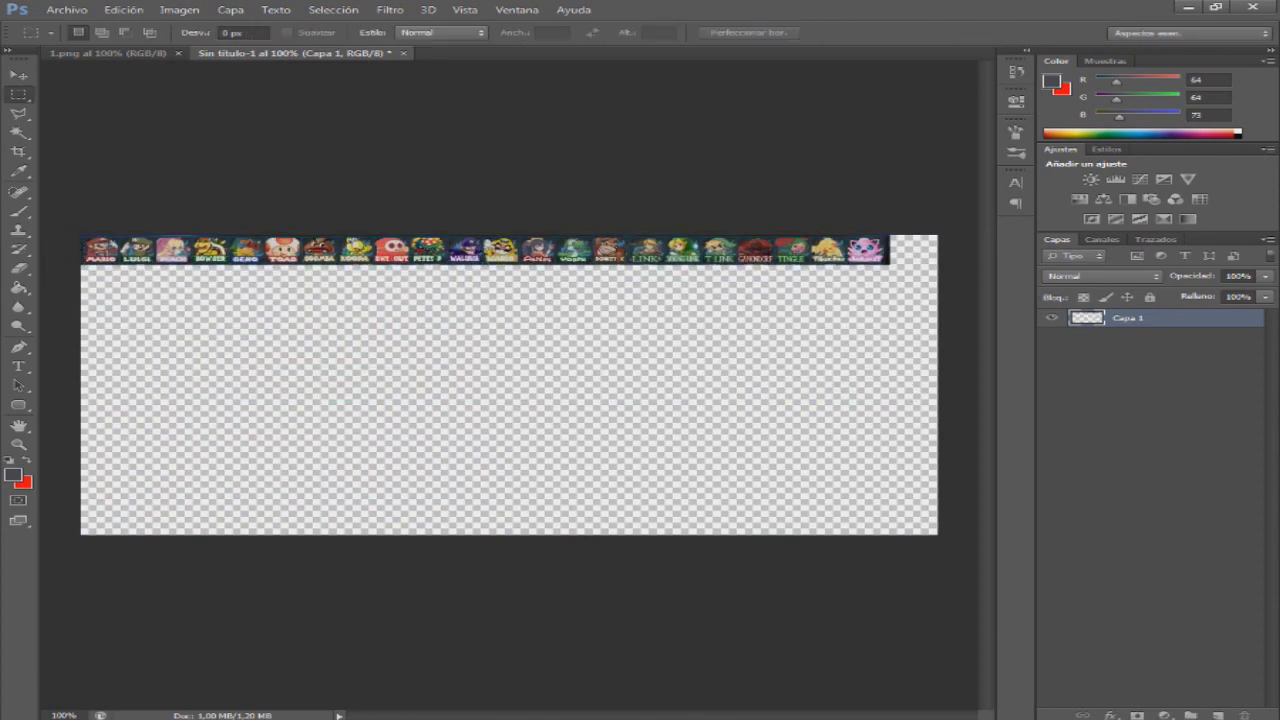
# - Set the canvas width of the rebuilt roster document to 1200 pixels
pyautogui.click(179, 10)
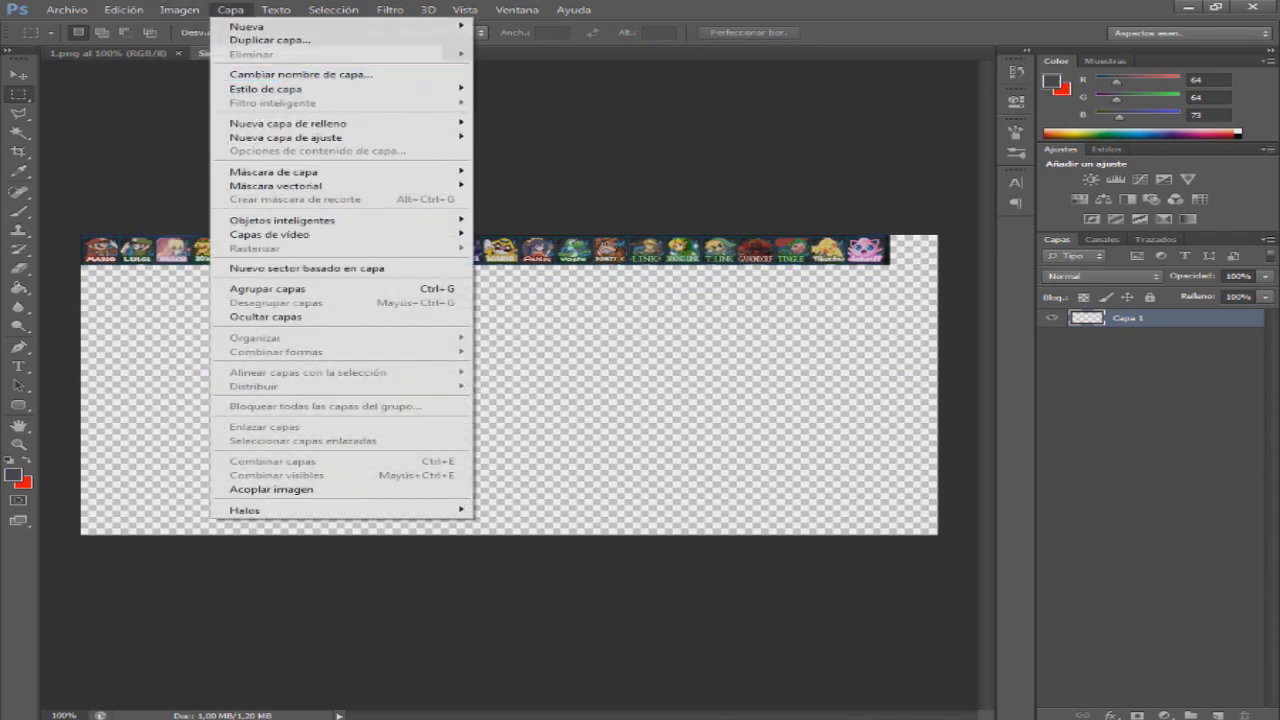
pyautogui.click(224, 130)
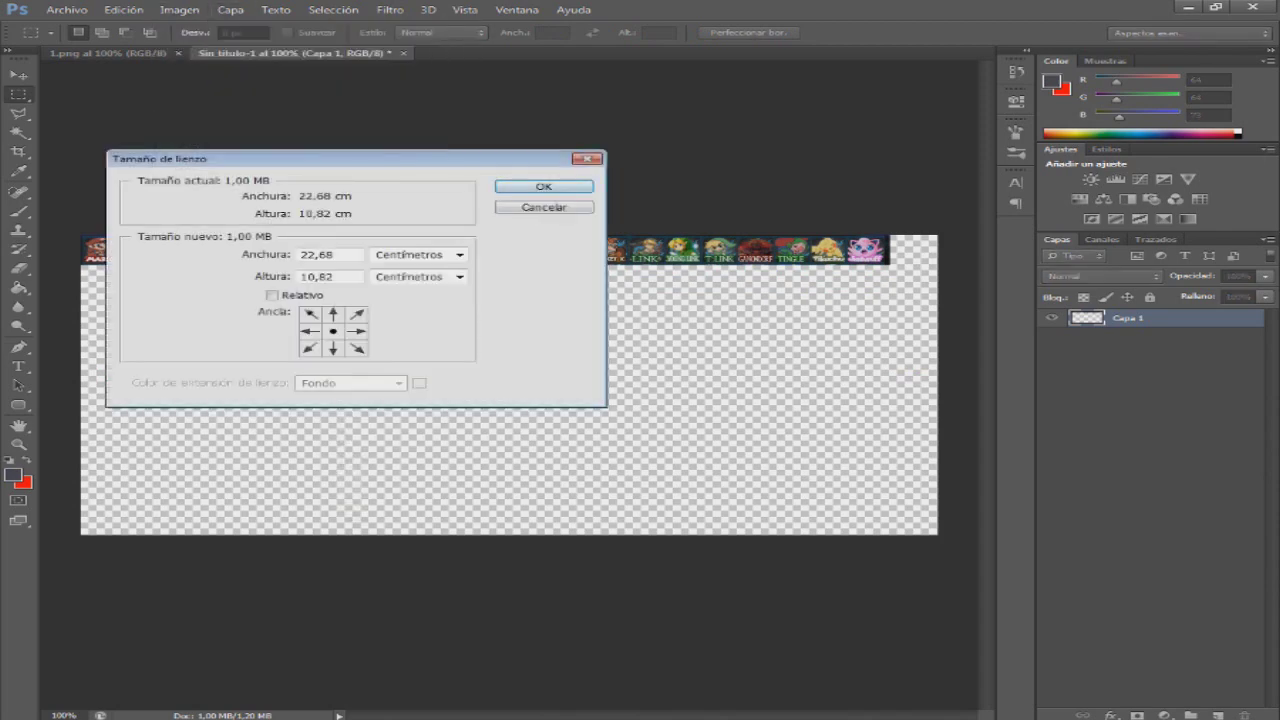
pyautogui.click(459, 255)
pyautogui.click(400, 281)
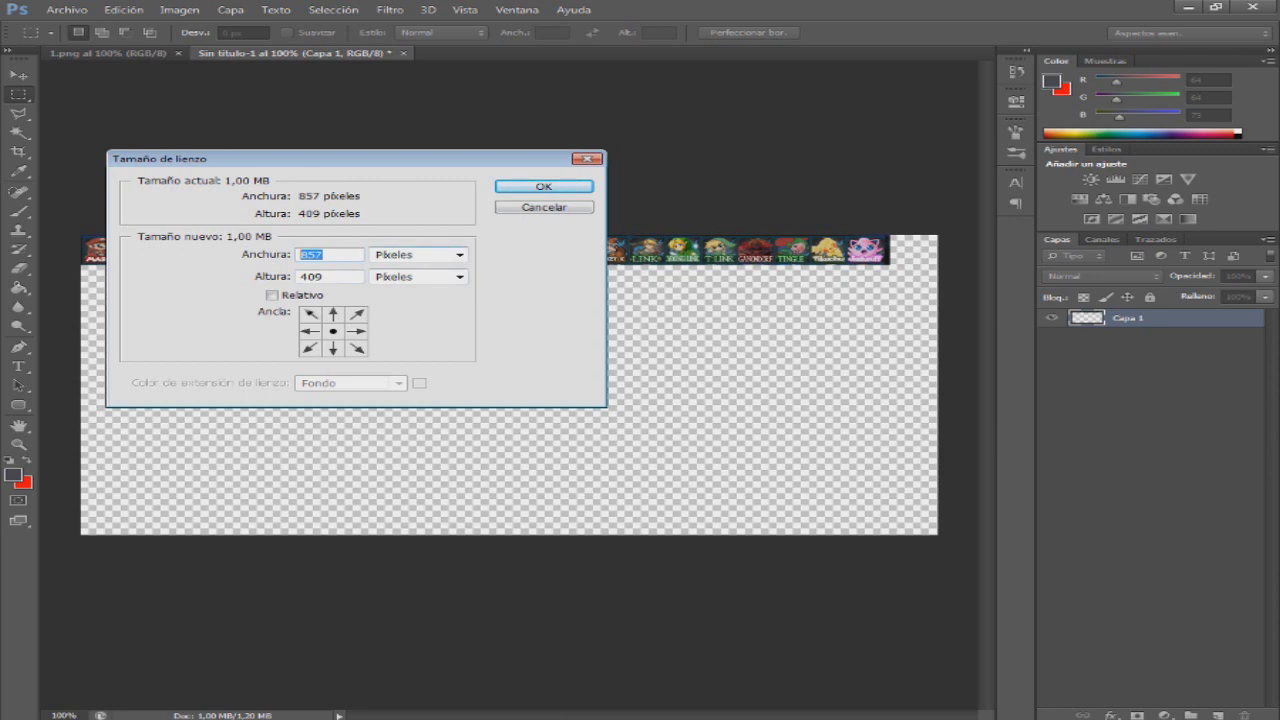
pyautogui.write('1200')
pyautogui.press('Return')
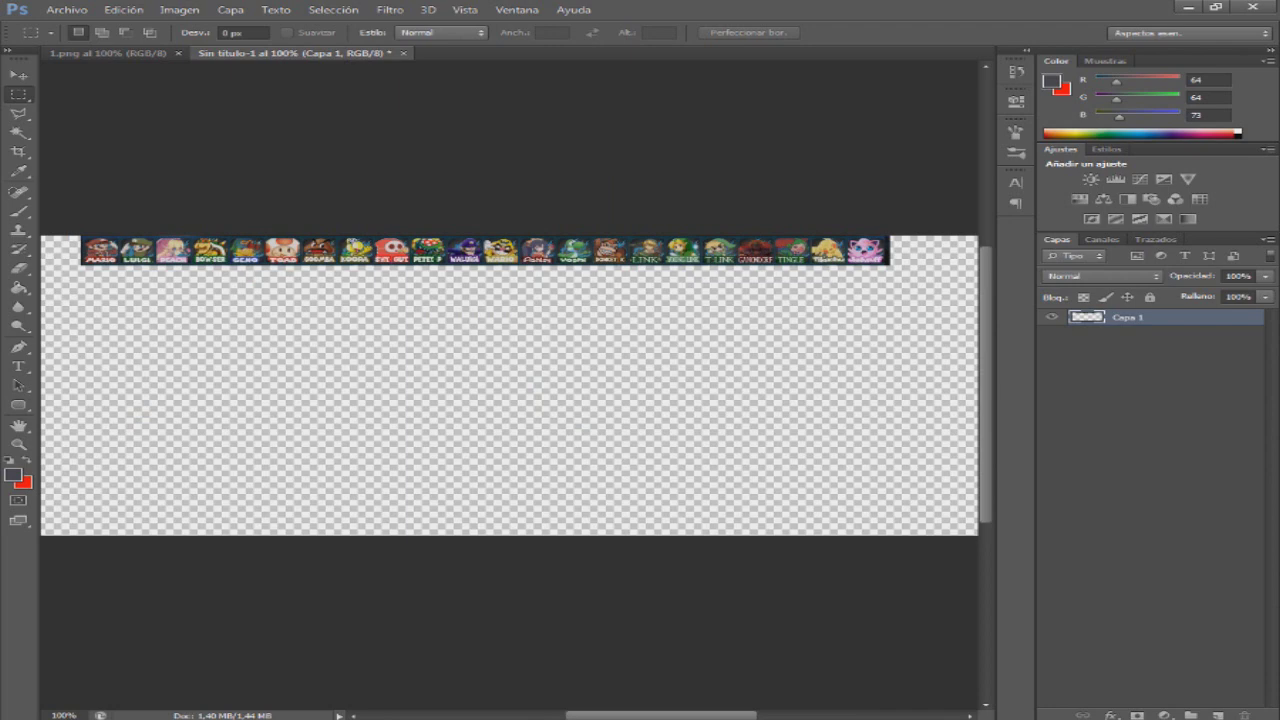
# - Move the first portrait row flush against the left edge of the widened canvas
pyautogui.moveTo(661, 715); pyautogui.dragTo(619, 715)
pyautogui.hotkey('ctrl', 't')
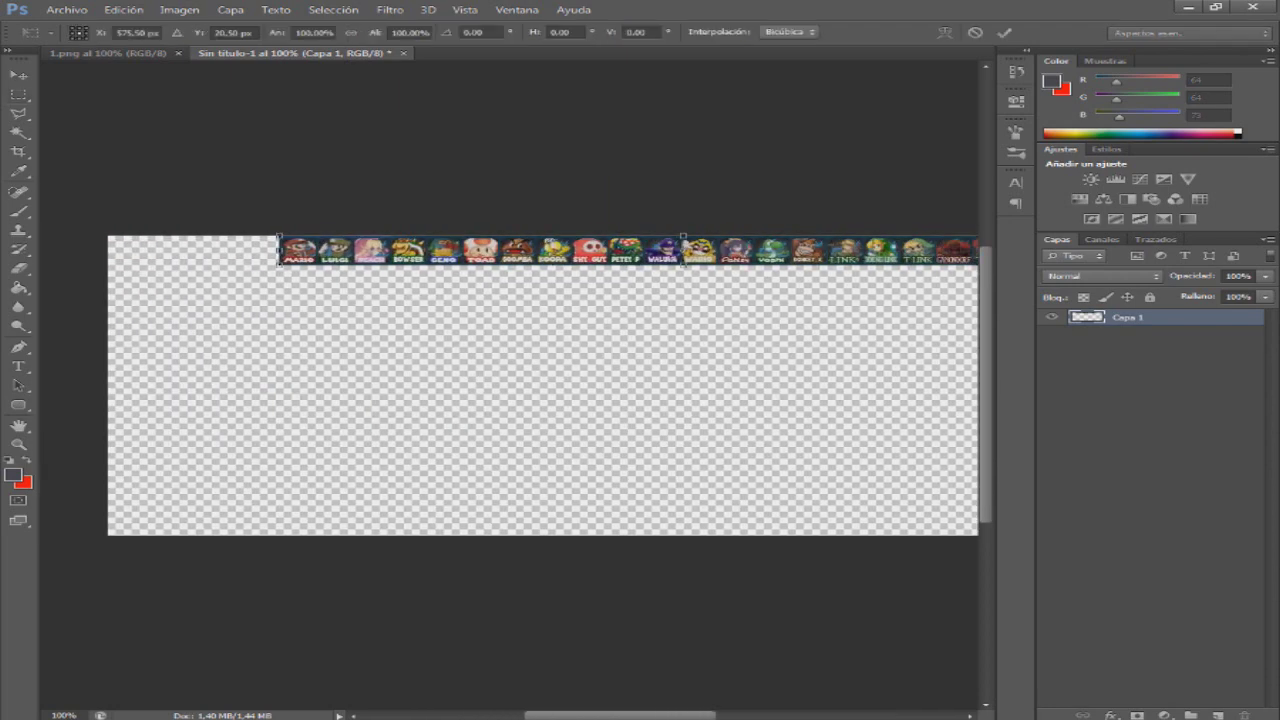
pyautogui.moveTo(696, 250); pyautogui.dragTo(588, 243)
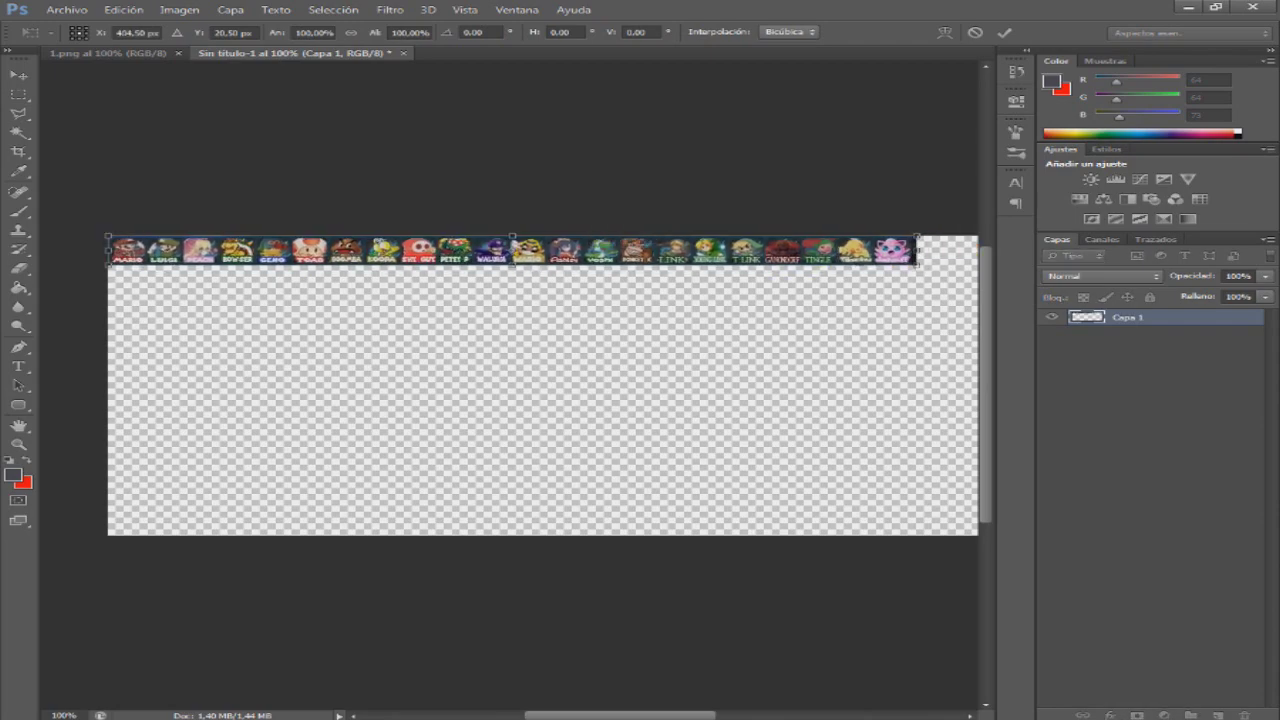
pyautogui.moveTo(620, 716)
pyautogui.mouseDown()
pyautogui.moveTo(732, 716)
pyautogui.moveTo(609, 716)
pyautogui.moveTo(644, 716)
pyautogui.mouseUp()
pyautogui.press('Return')
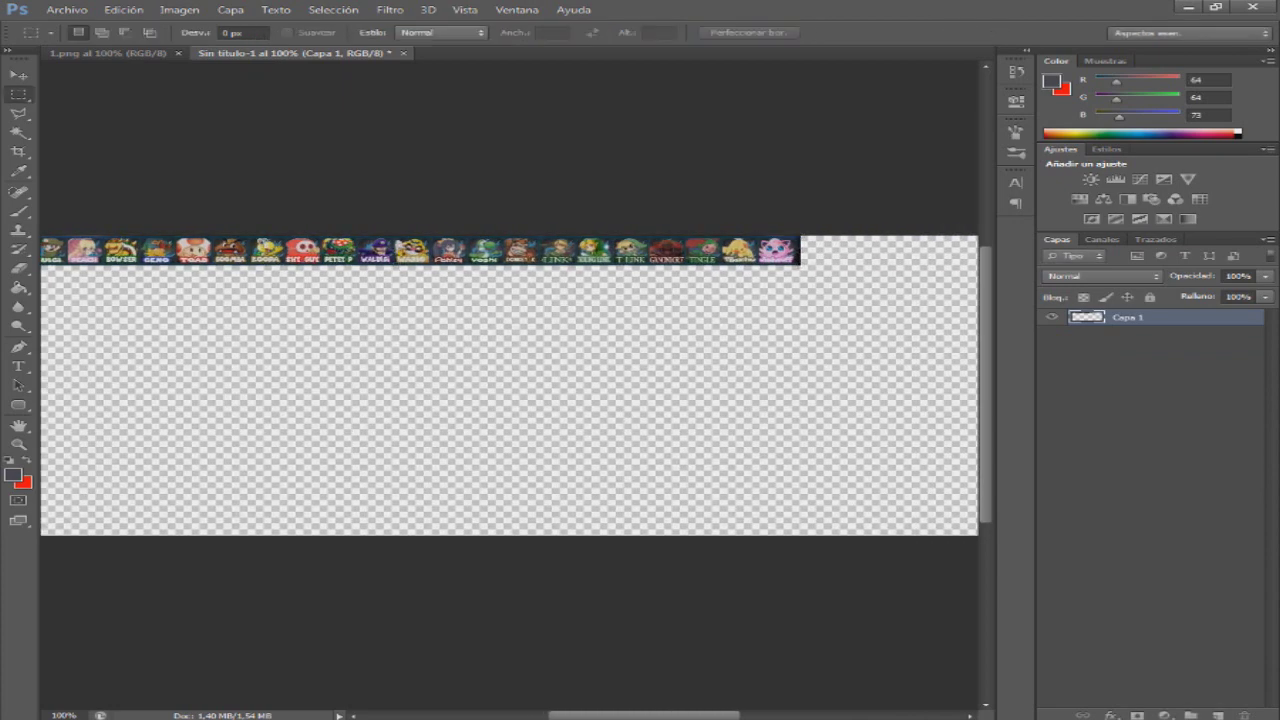
pyautogui.hscroll(-1, 509, 385)
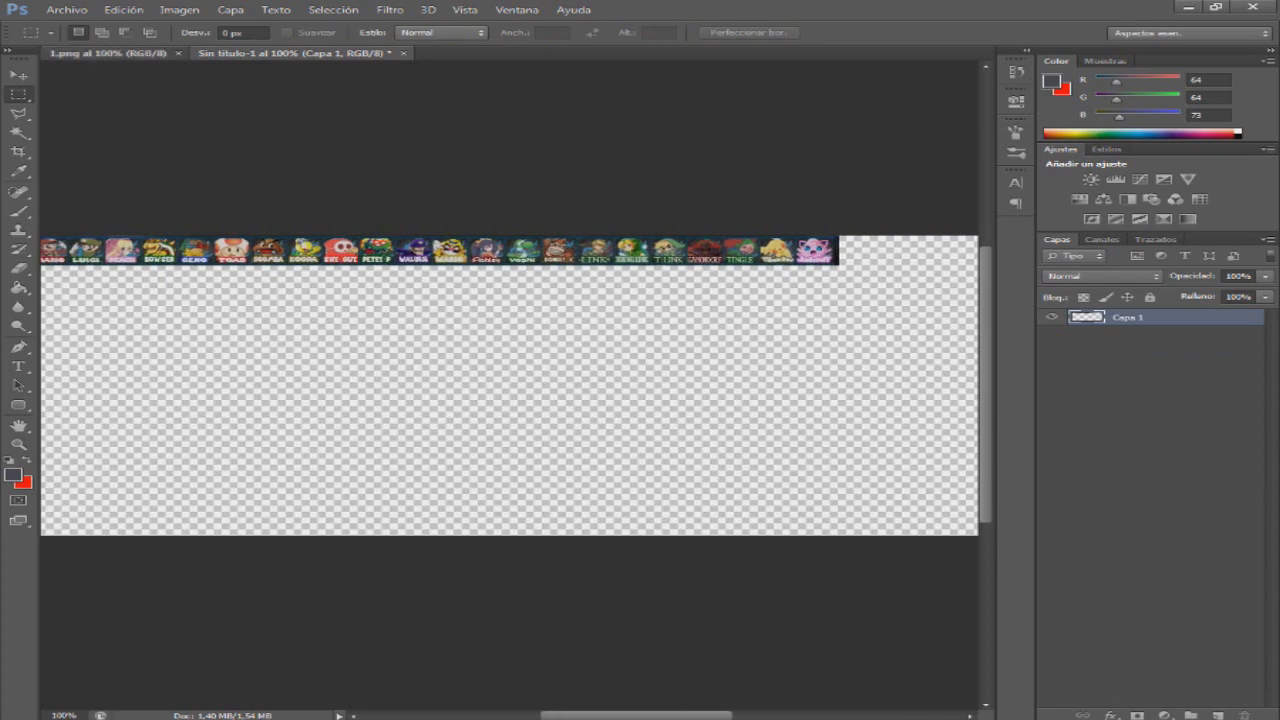
# - Copy the first three portraits of the second roster row and append them to the end of the rebuilt first row
pyautogui.click(108, 53)
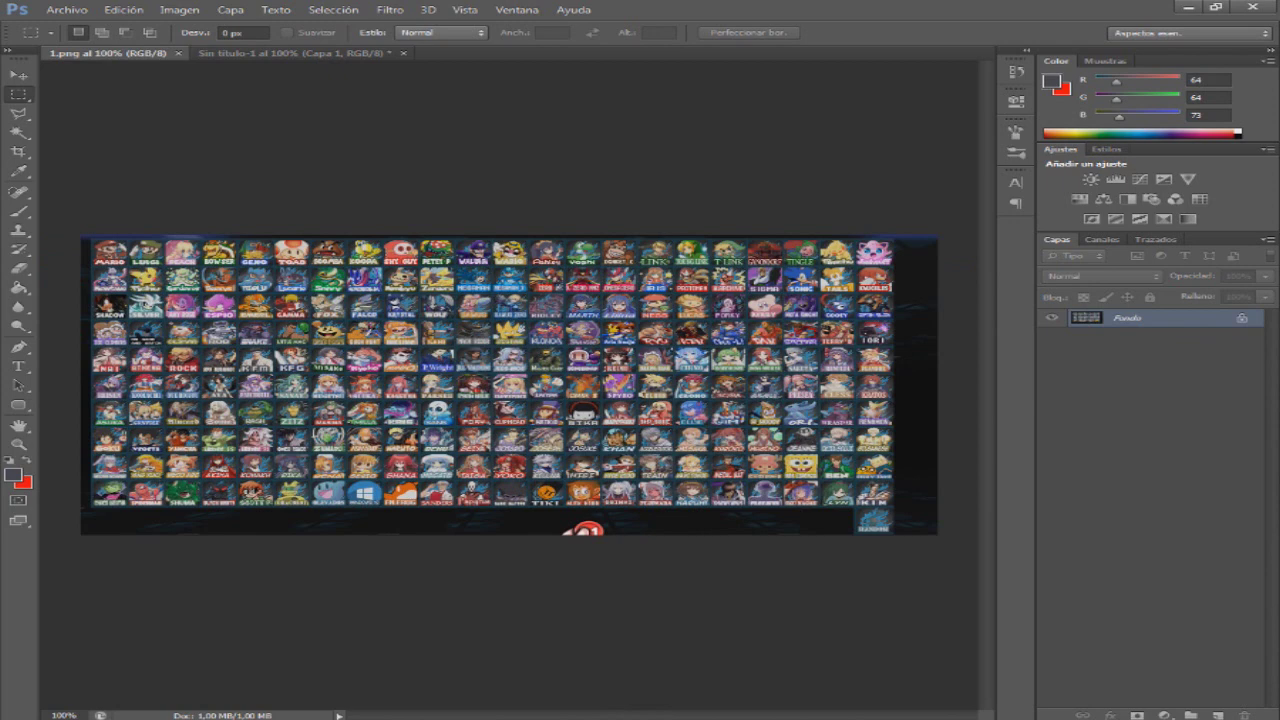
pyautogui.moveTo(92, 239); pyautogui.dragTo(221, 261)
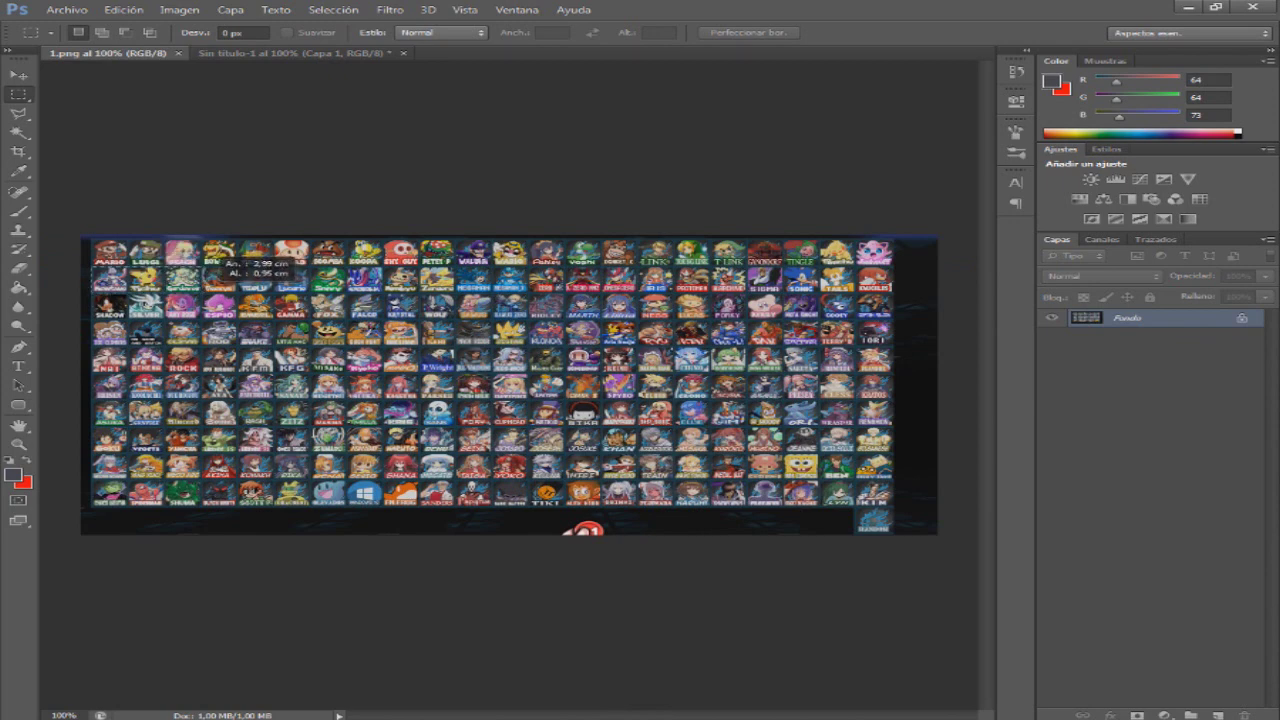
pyautogui.moveTo(214, 262); pyautogui.dragTo(214, 262)
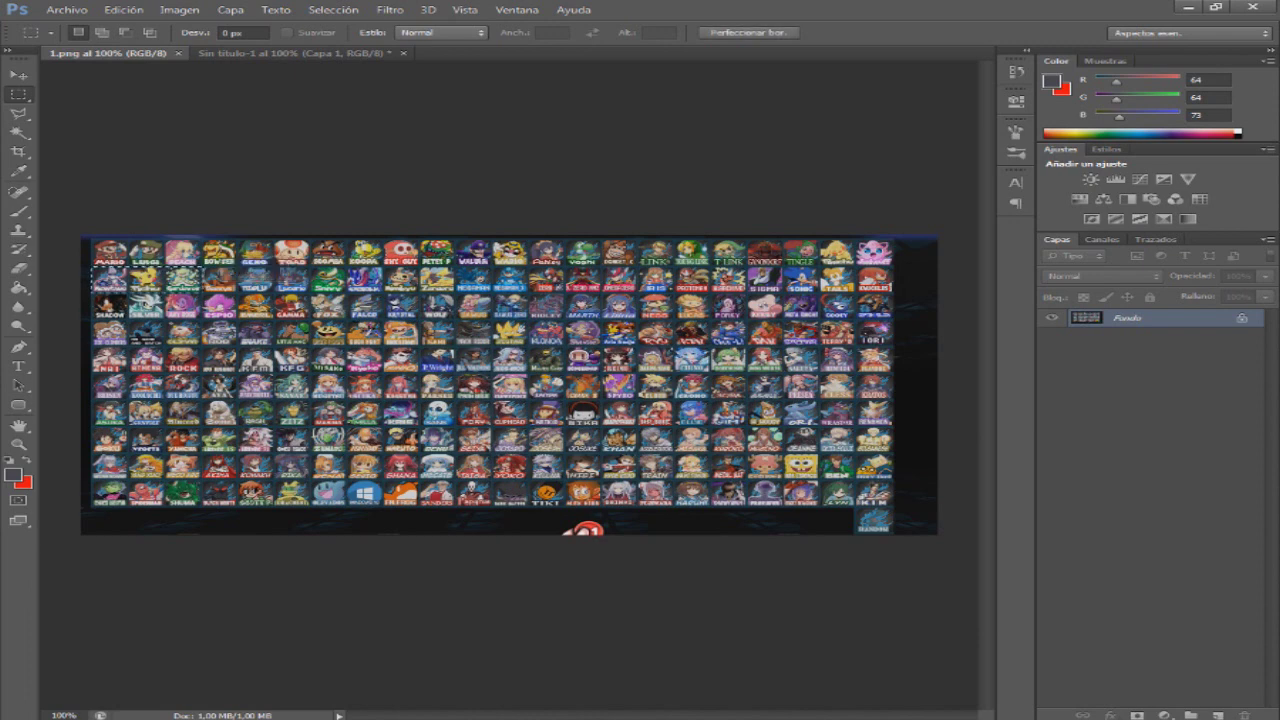
pyautogui.click(290, 53)
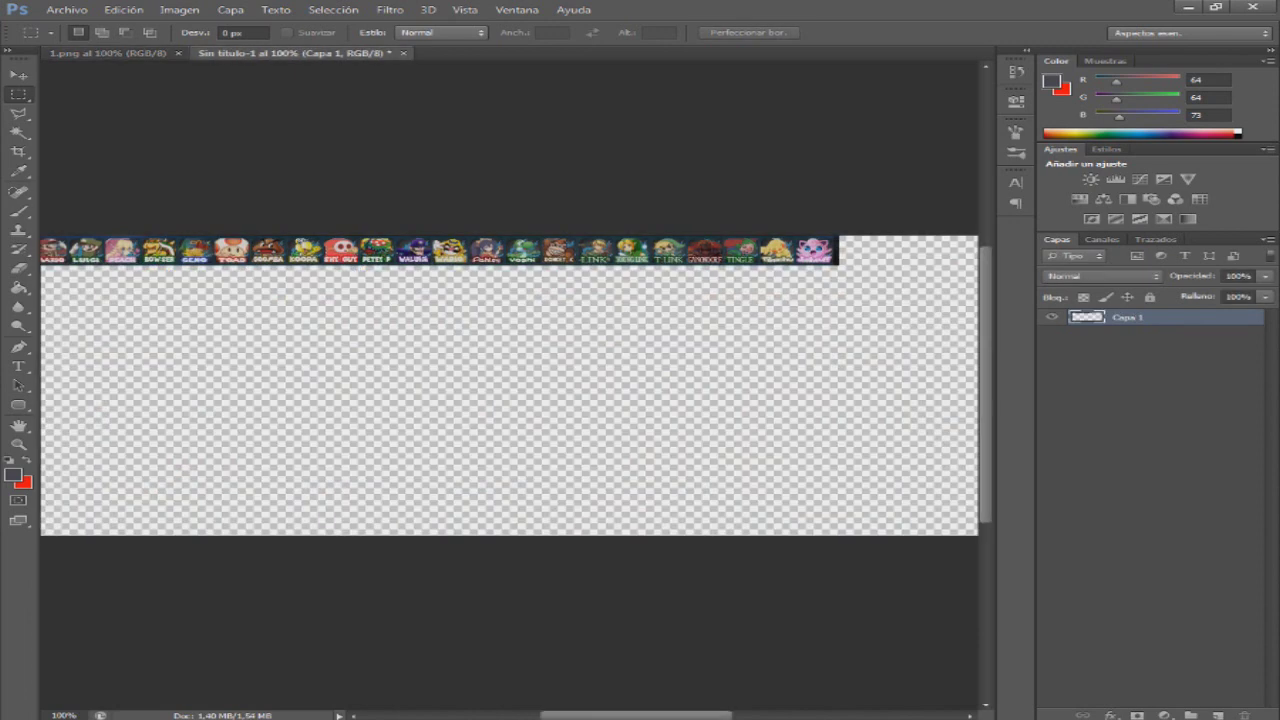
pyautogui.hotkey('ctrl', 'v')
pyautogui.hotkey('ctrl', 't')
pyautogui.moveTo(535, 384); pyautogui.dragTo(944, 224)
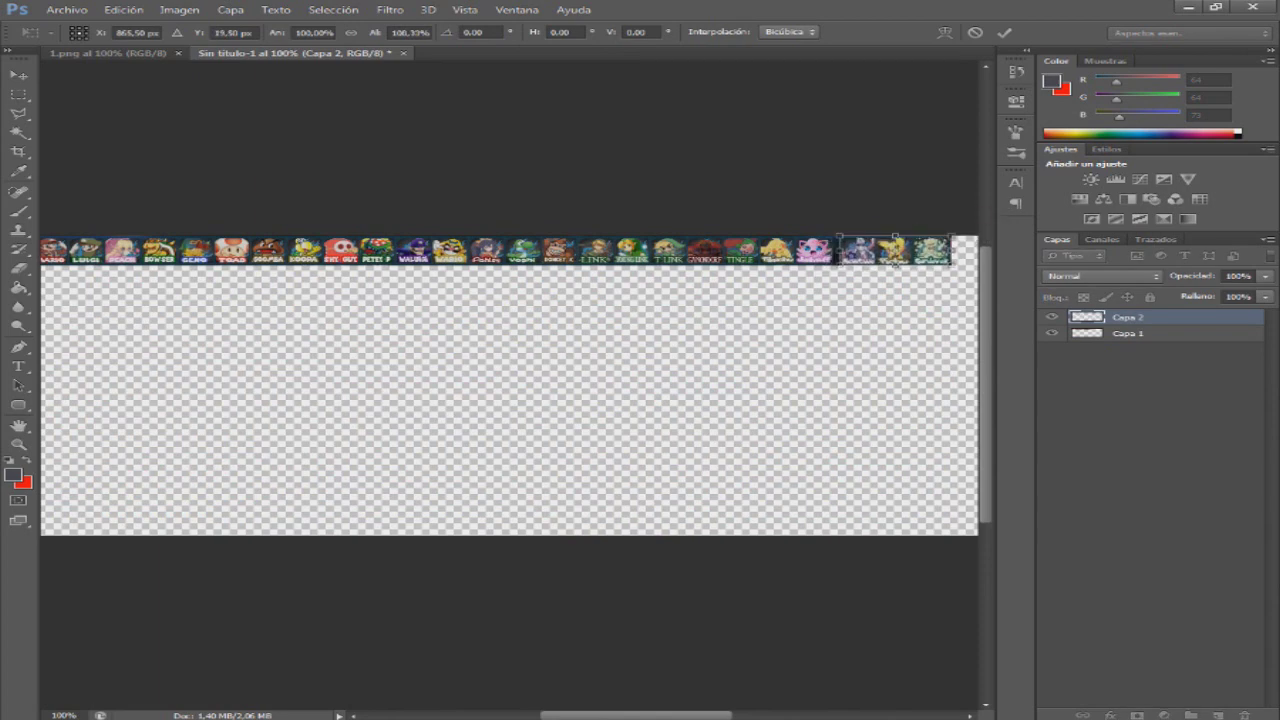
pyautogui.press('Return')
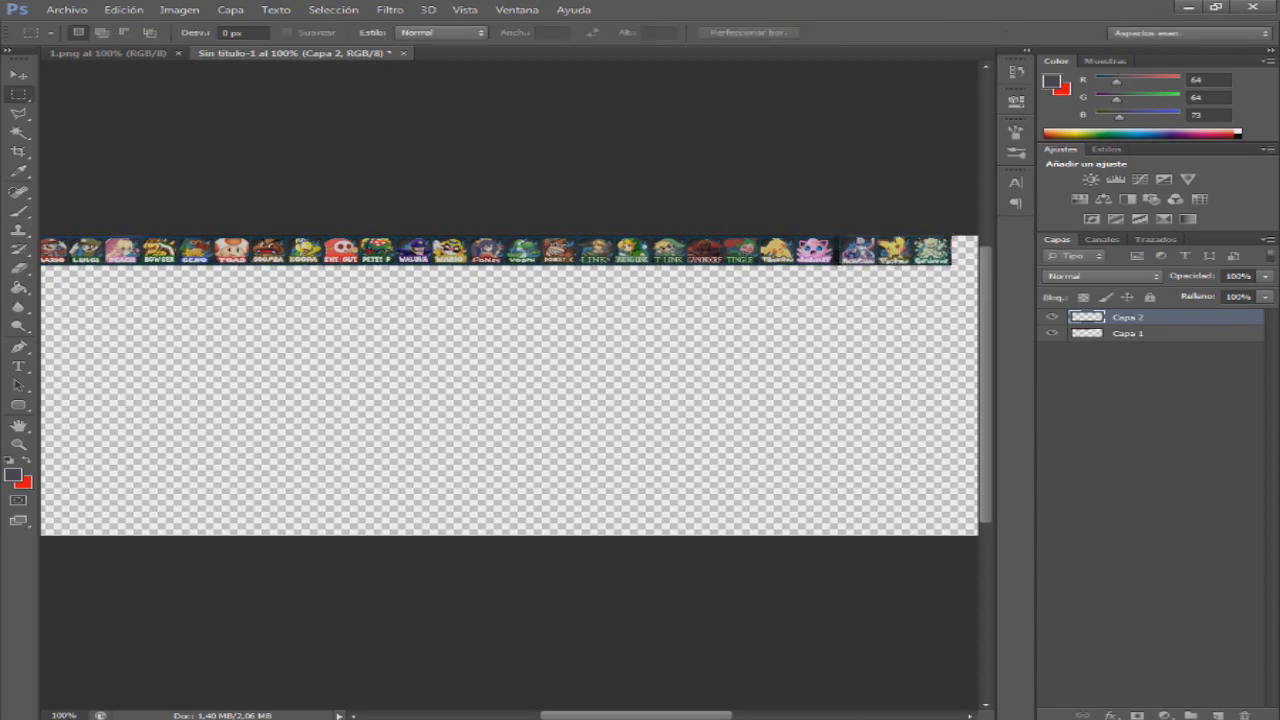
# - Copy the remaining nineteen portraits of the second roster row and place them as a new row beneath the rebuilt first row
pyautogui.moveTo(636, 715)
pyautogui.mouseDown()
pyautogui.moveTo(594, 715)
pyautogui.moveTo(626, 715)
pyautogui.mouseUp()
pyautogui.hscroll(10, 510, 385)
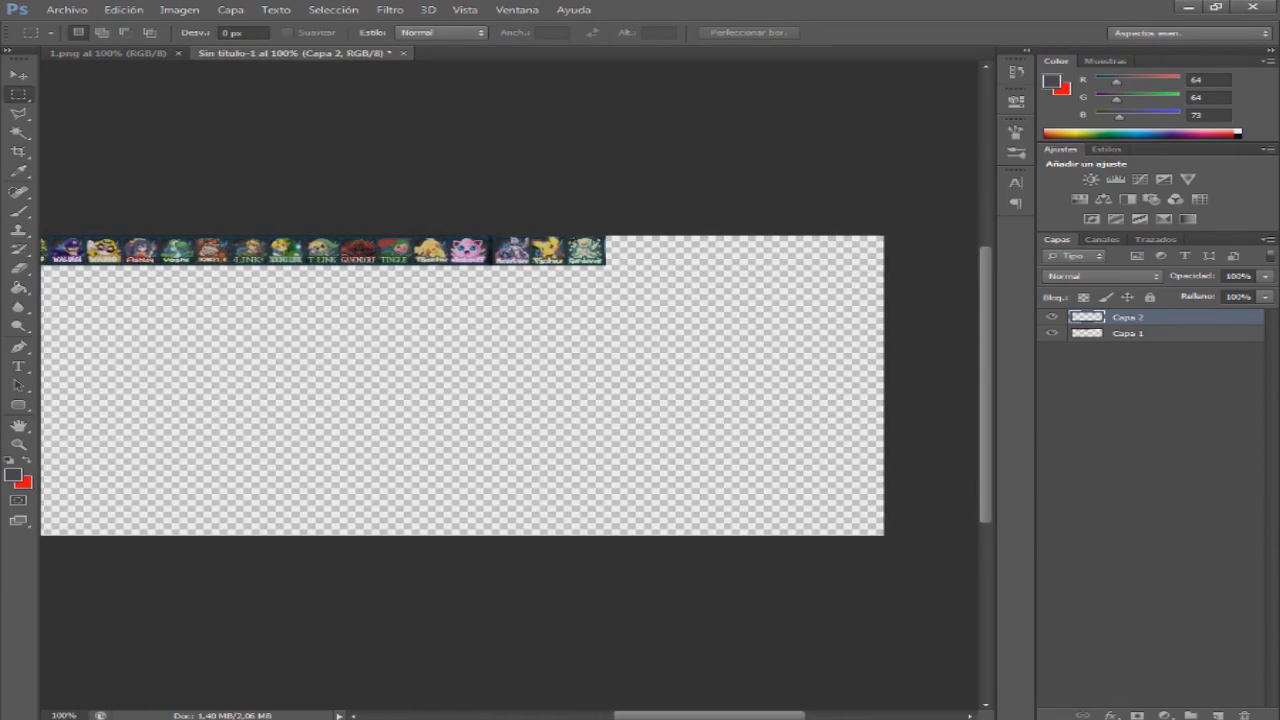
pyautogui.hscroll(-5, 510, 385)
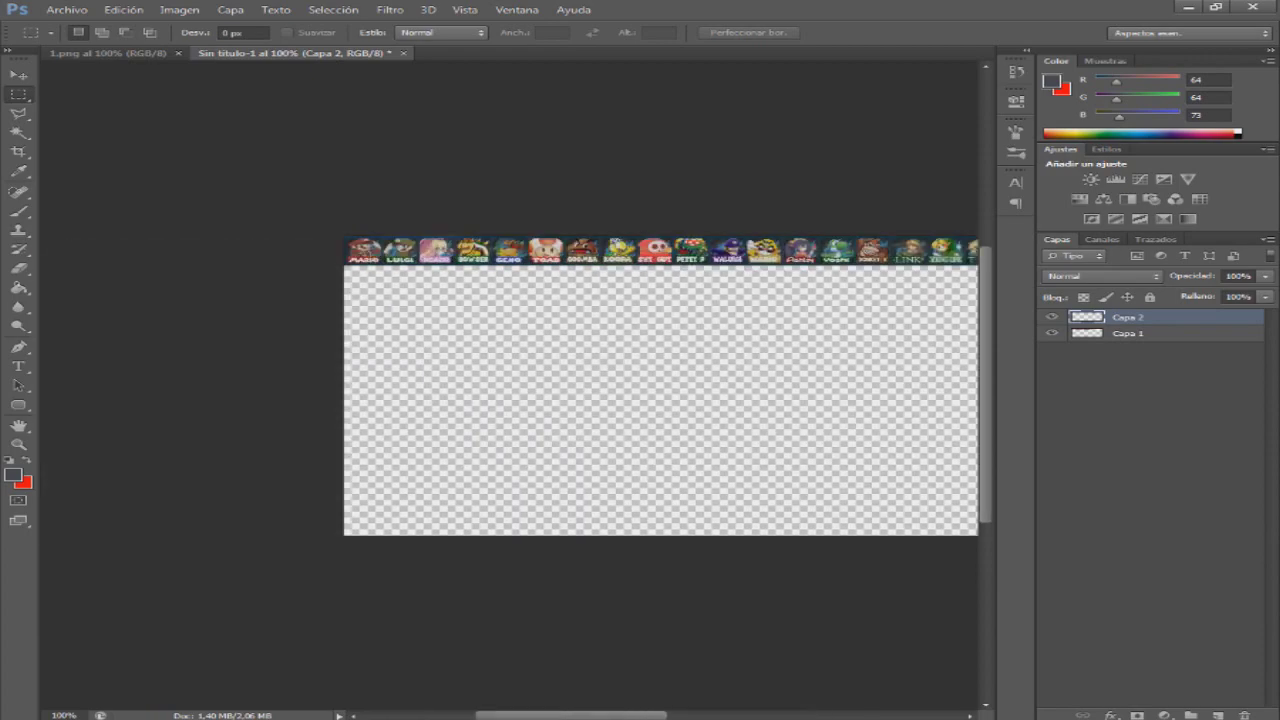
pyautogui.hscroll(1, 570, 385)
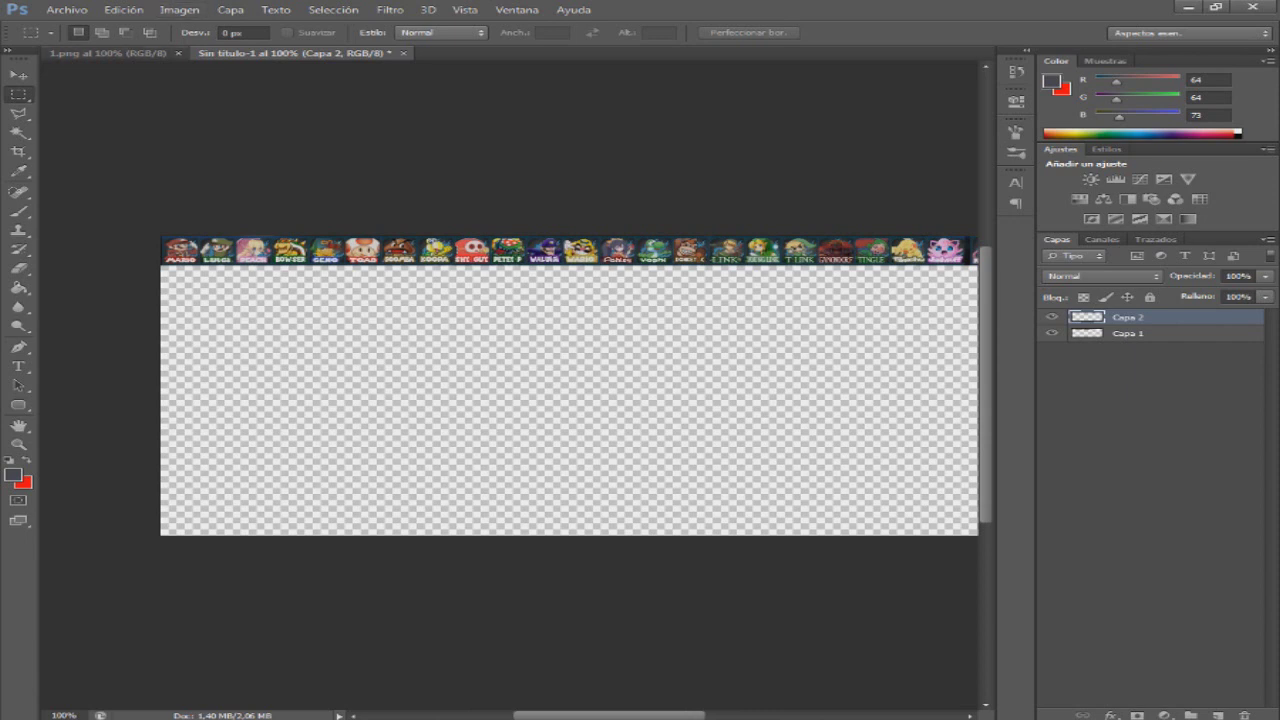
pyautogui.click(115, 53)
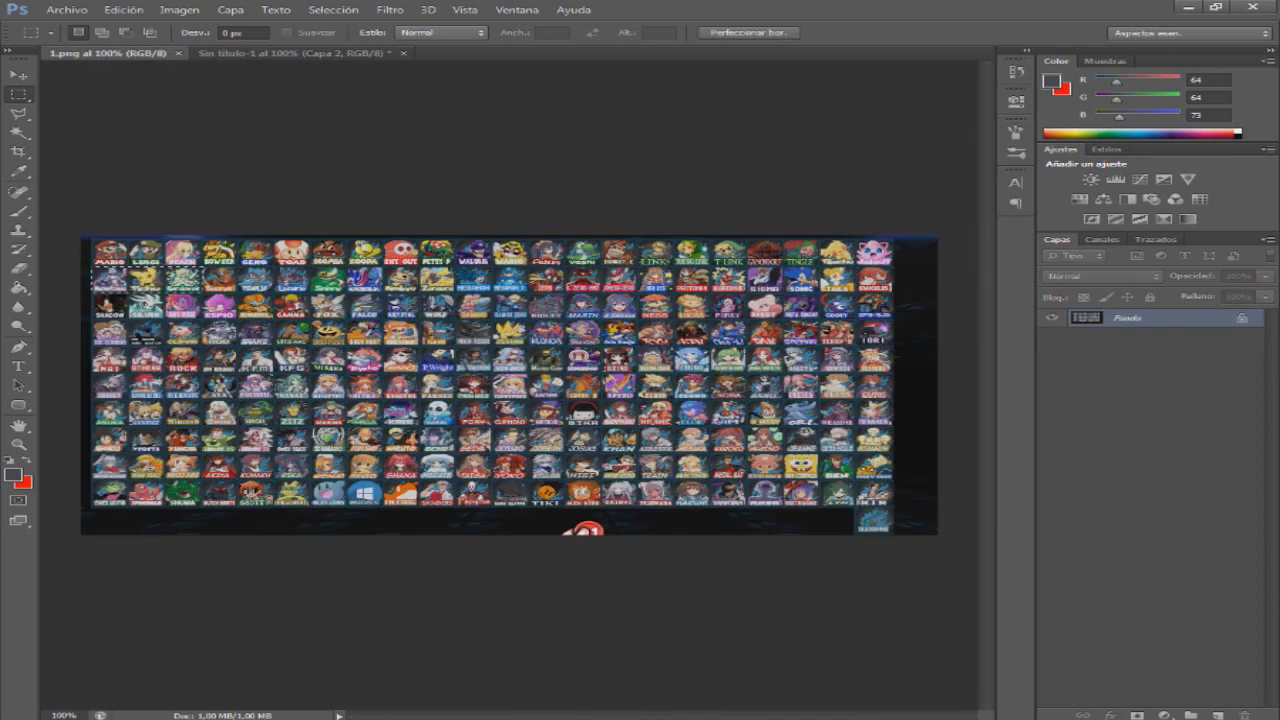
pyautogui.moveTo(517, 292); pyautogui.dragTo(893, 292)
pyautogui.hotkey('ctrl', 'c')
pyautogui.hotkey('ctrl', 'Tab')
pyautogui.hotkey('ctrl', 'v')
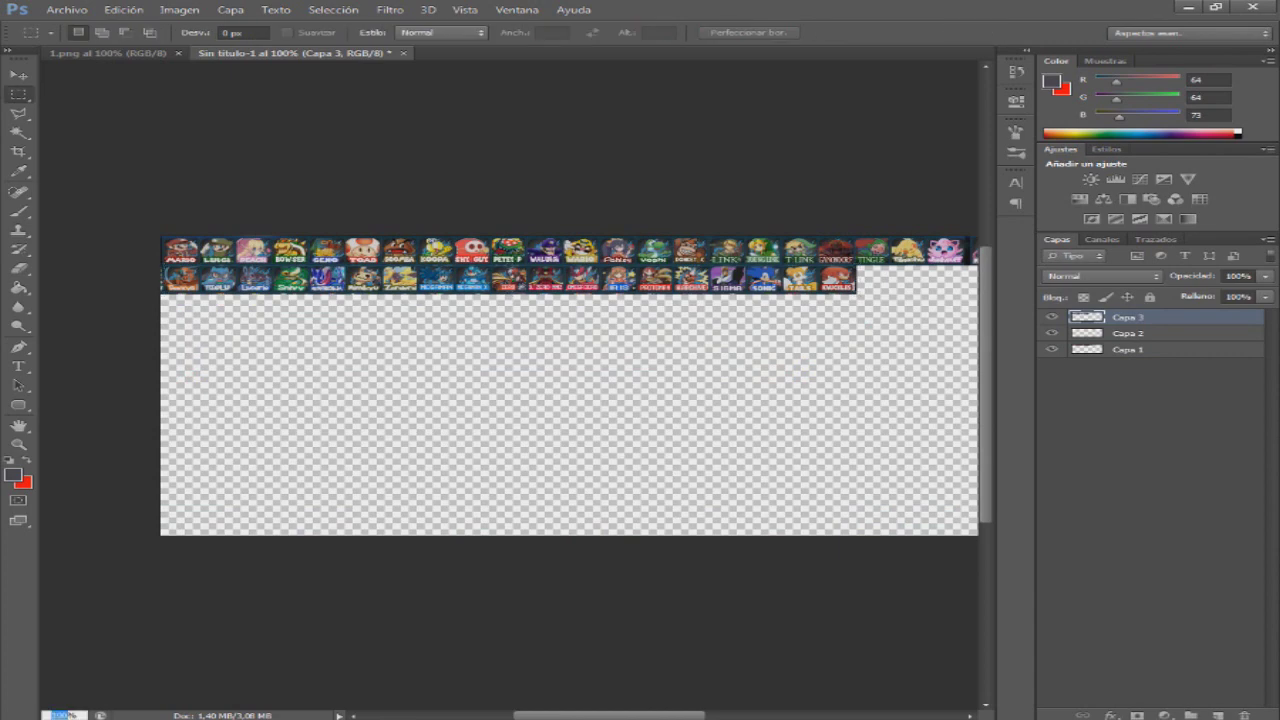
# - Try to set the canvas width to 100 pixels while viewing the document at 80%
pyautogui.write('80')
pyautogui.press('Return')
pyautogui.moveTo(616, 715); pyautogui.dragTo(654, 715)
pyautogui.click(180, 10)
pyautogui.click(215, 133)
pyautogui.click(459, 255)
pyautogui.click(410, 281)
pyautogui.write('100')
pyautogui.press('Return')
pyautogui.press('Return')
# - Set the canvas width to 1000 pixels
pyautogui.click(180, 10)
pyautogui.click(217, 129)
pyautogui.click(459, 255)
pyautogui.click(400, 281)
pyautogui.write('1000')
pyautogui.press('Return')
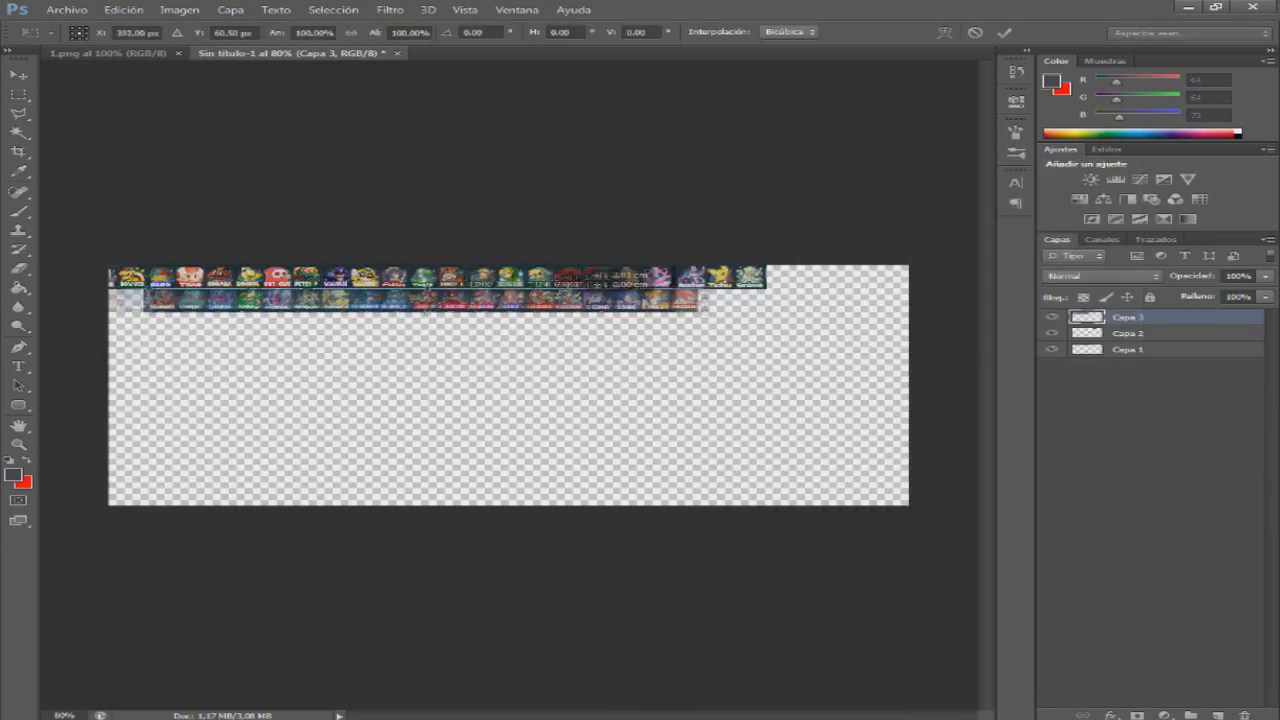
# - Realign the portrait layers so both rebuilt rows start at the canvas's left edge and the three extra portraits follow the first row
pyautogui.click(1128, 333)
pyautogui.hotkey('ctrl', 't')
pyautogui.moveTo(716, 278); pyautogui.dragTo(782, 278)
pyautogui.press('Return')
pyautogui.click(1128, 349)
pyautogui.hotkey('ctrl', 't')
pyautogui.moveTo(540, 278); pyautogui.dragTo(654, 282)
pyautogui.press('Return')
pyautogui.hotkey('alt', ']')
pyautogui.hotkey('alt', ']')
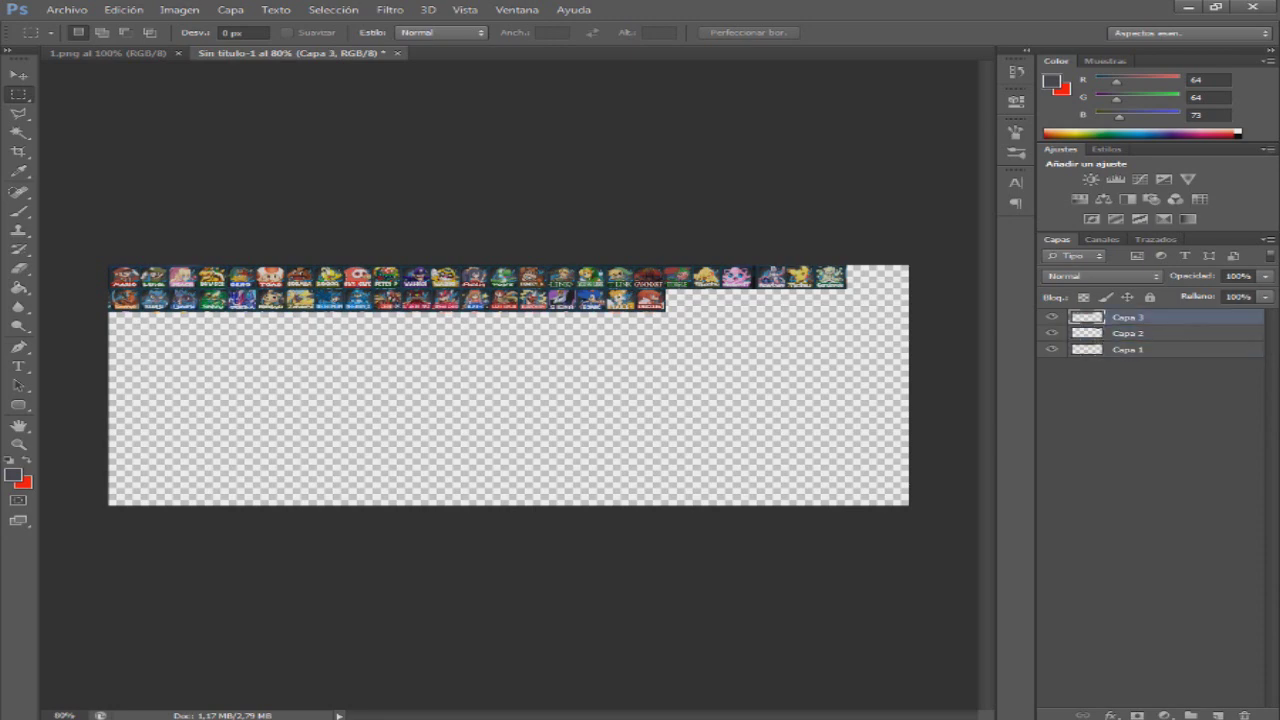
# - Copy the first three portraits of the third roster row and append them to the rebuilt second row
pyautogui.hotkey('ctrl', 'Tab')
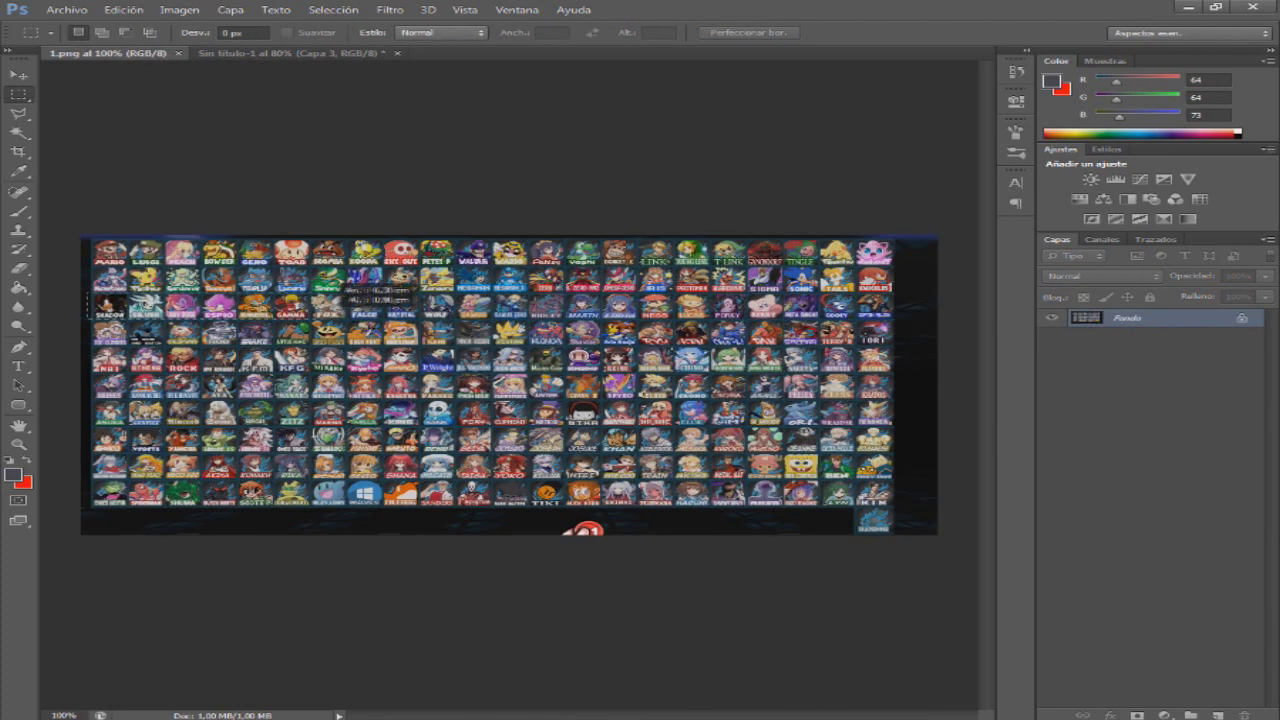
pyautogui.hotkey('ctrl', 'c')
pyautogui.hotkey('ctrl', 'Tab')
pyautogui.hotkey('ctrl', 'v')
pyautogui.hotkey('ctrl', 't')
pyautogui.moveTo(541, 385); pyautogui.dragTo(742, 301)
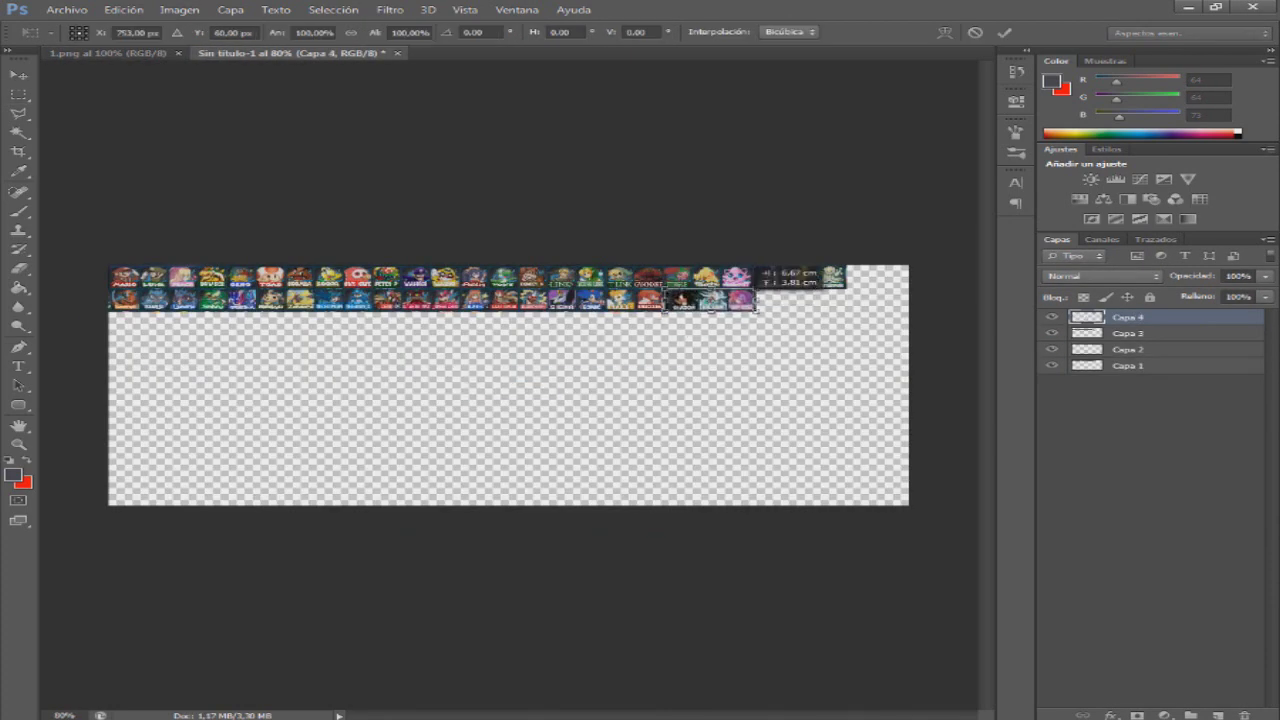
pyautogui.press('Return')
# - Copy the fourth to sixth portraits of the third roster row and place them at the end of the rebuilt second row
pyautogui.hotkey('ctrl', 'Tab')
pyautogui.moveTo(202, 292); pyautogui.dragTo(309, 320)
pyautogui.hotkey('ctrl', 'c')
pyautogui.hotkey('ctrl', 'Tab')
pyautogui.hotkey('ctrl', 'v')
pyautogui.hotkey('ctrl', 't')
pyautogui.moveTo(536, 390); pyautogui.dragTo(830, 304)
pyautogui.press('Return')
# - Copy the seventh to fourteenth portraits of the third roster row and start the rebuilt third row with them at the canvas's left edge
pyautogui.hotkey('ctrl', 'Tab')
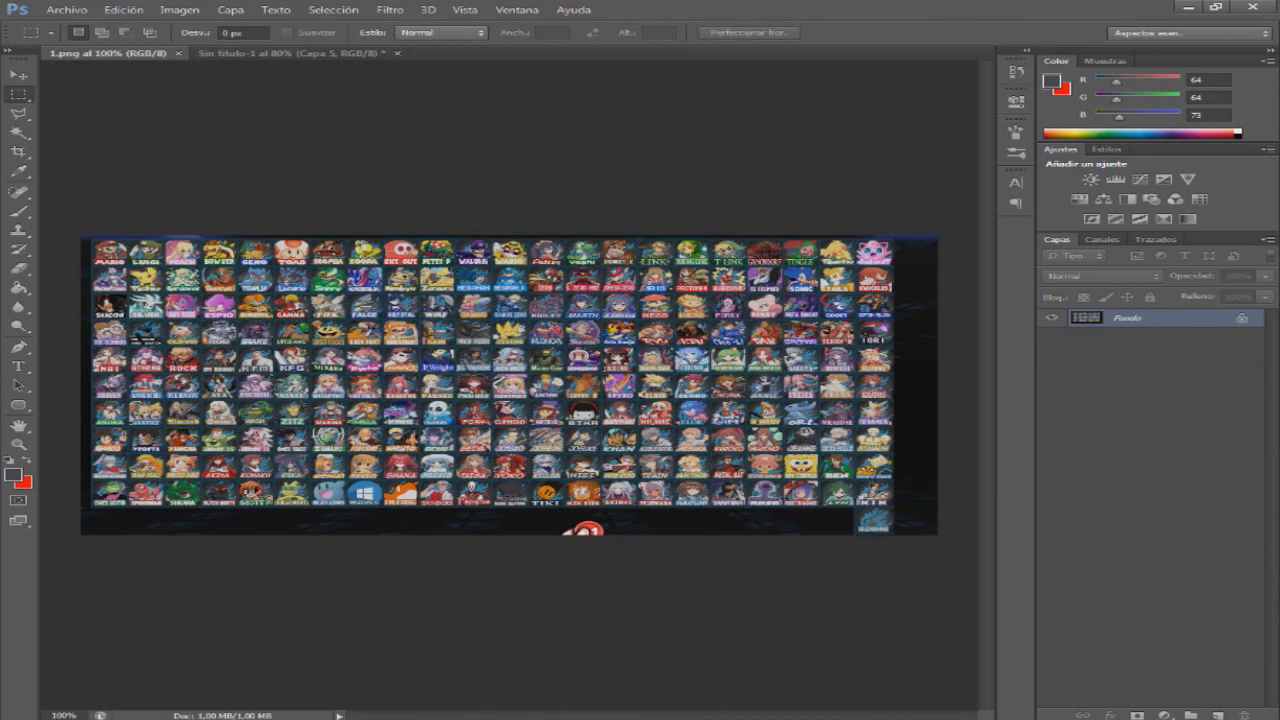
pyautogui.moveTo(309, 292); pyautogui.dragTo(895, 320)
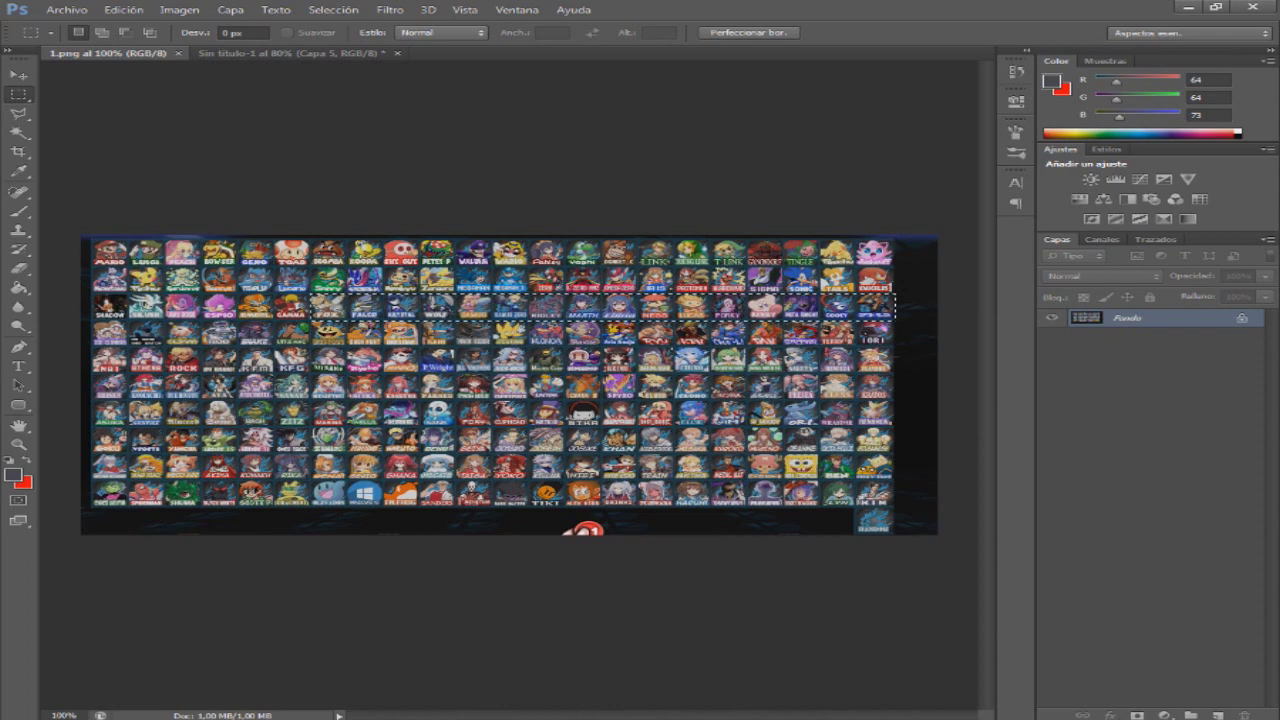
pyautogui.moveTo(309, 292); pyautogui.dragTo(891, 319)
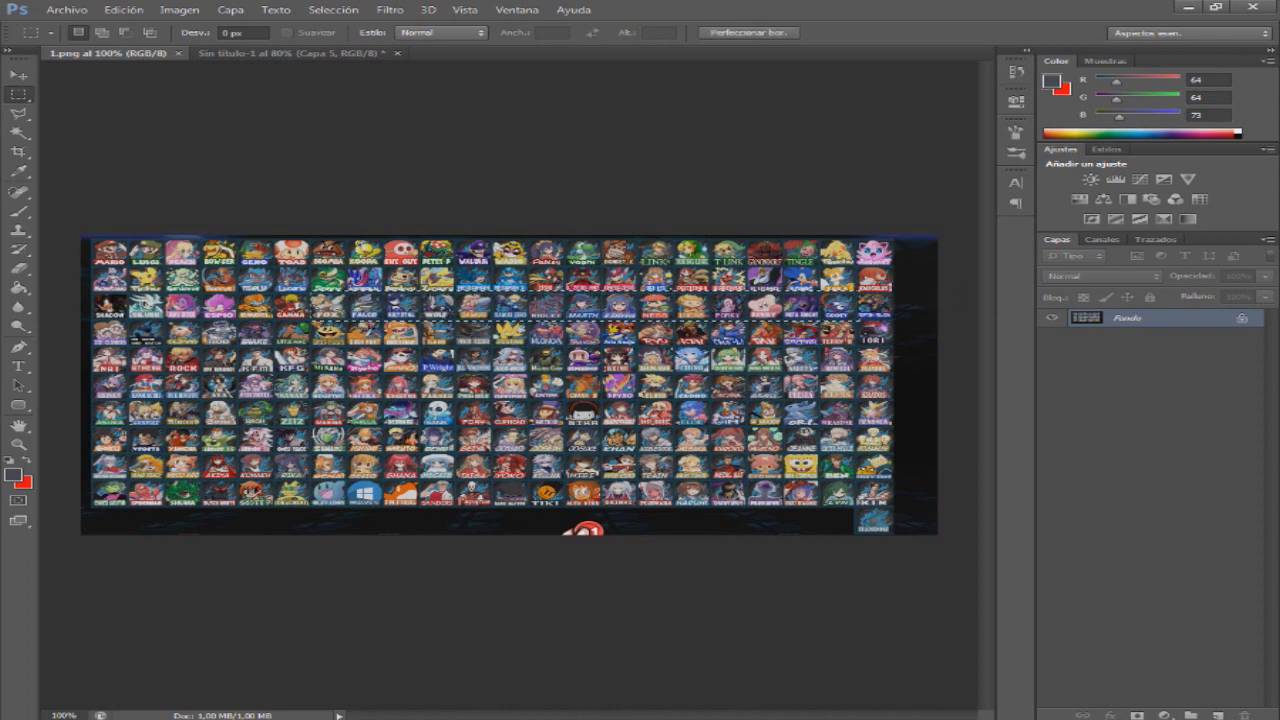
pyautogui.moveTo(309, 292); pyautogui.dragTo(603, 318)
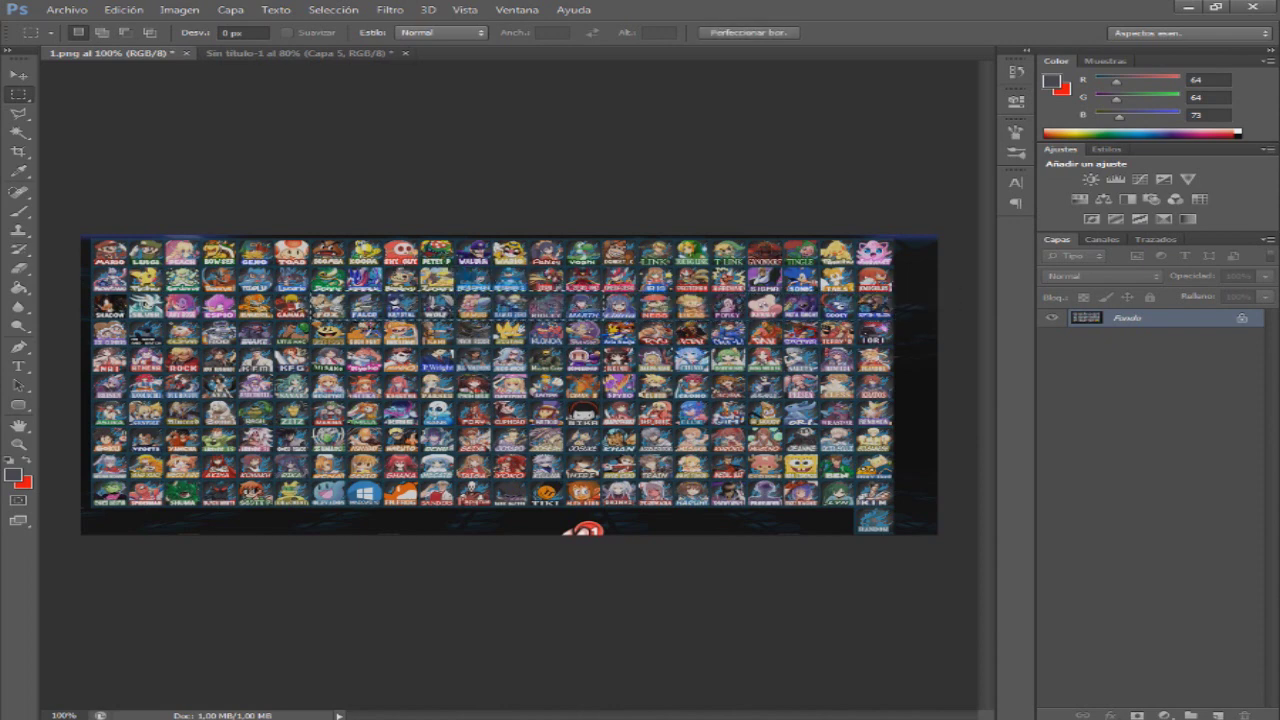
pyautogui.hotkey('ctrl', 'c')
pyautogui.hotkey('ctrl', 'Tab')
pyautogui.hotkey('ctrl', 'v')
pyautogui.hotkey('ctrl', 't')
pyautogui.moveTo(567, 388); pyautogui.dragTo(272, 331)
pyautogui.press('Return')
# - Copy the last portrait of the ninth roster row and place it directly after the eight portraits in the rebuilt third row
pyautogui.hotkey('ctrl', 'Tab')
pyautogui.moveTo(852, 458); pyautogui.dragTo(876, 476)
pyautogui.hotkey('ctrl', 'c')
pyautogui.hotkey('ctrl', 'Tab')
pyautogui.hotkey('ctrl', 'v')
pyautogui.hotkey('ctrl', 't')
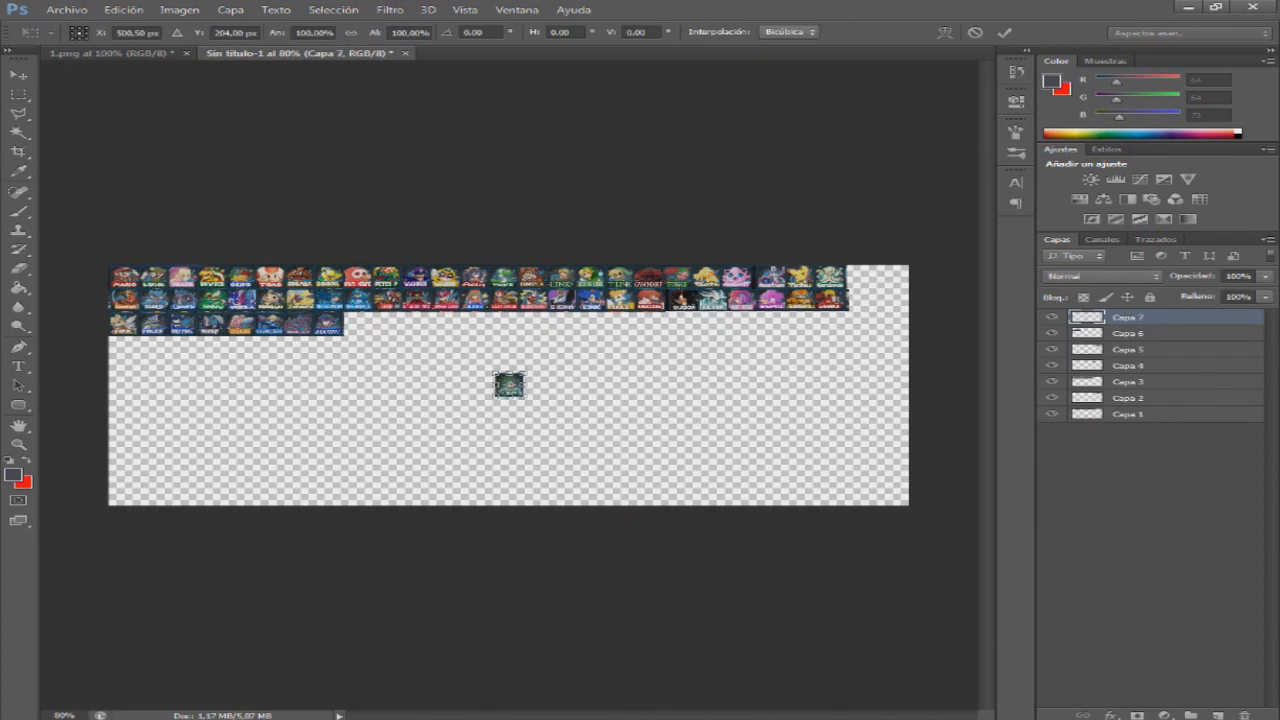
pyautogui.moveTo(509, 385); pyautogui.dragTo(362, 324)
pyautogui.press('Return')
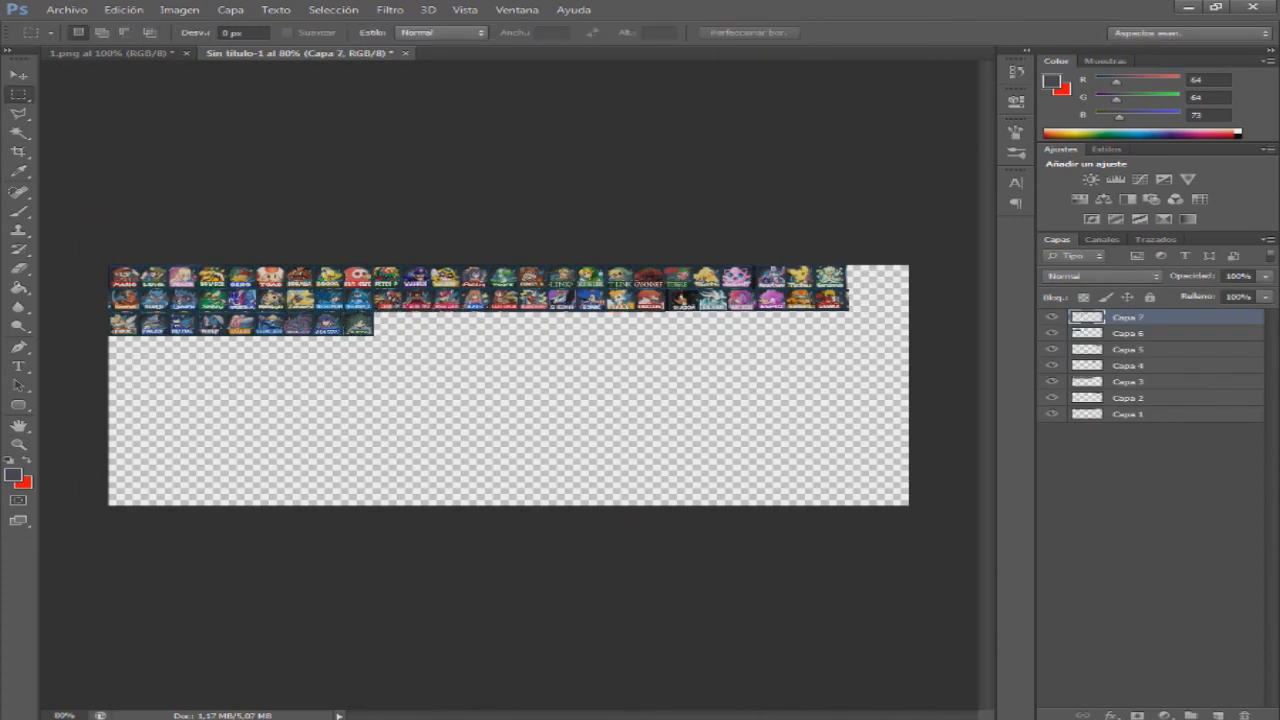
# - Copy the fifteenth to twenty-first portraits of the third roster row and append them to the rebuilt third row
pyautogui.hotkey('ctrl', 'Tab')
pyautogui.moveTo(601, 292); pyautogui.dragTo(856, 320)
pyautogui.hotkey('ctrl', 'c')
pyautogui.hotkey('ctrl', 'Tab')
pyautogui.hotkey('ctrl', 'v')
pyautogui.hotkey('ctrl', 't')
pyautogui.moveTo(562, 387); pyautogui.dragTo(545, 315)
pyautogui.press('Return')
# - Copy the twelfth portrait of the tenth roster row and place it at the end of the rebuilt third row
pyautogui.hotkey('ctrl', 'Tab')
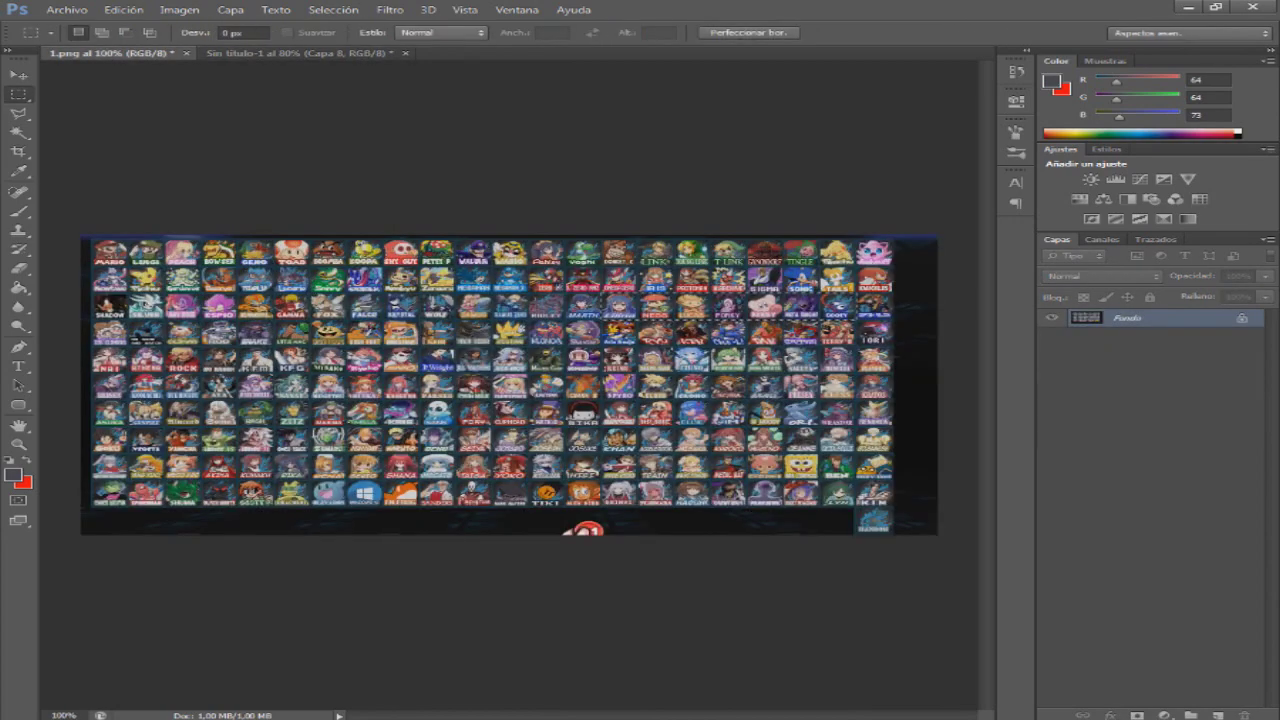
pyautogui.hotkey('ctrl', 'c')
pyautogui.hotkey('ctrl', 'Tab')
pyautogui.hotkey('ctrl', 'v')
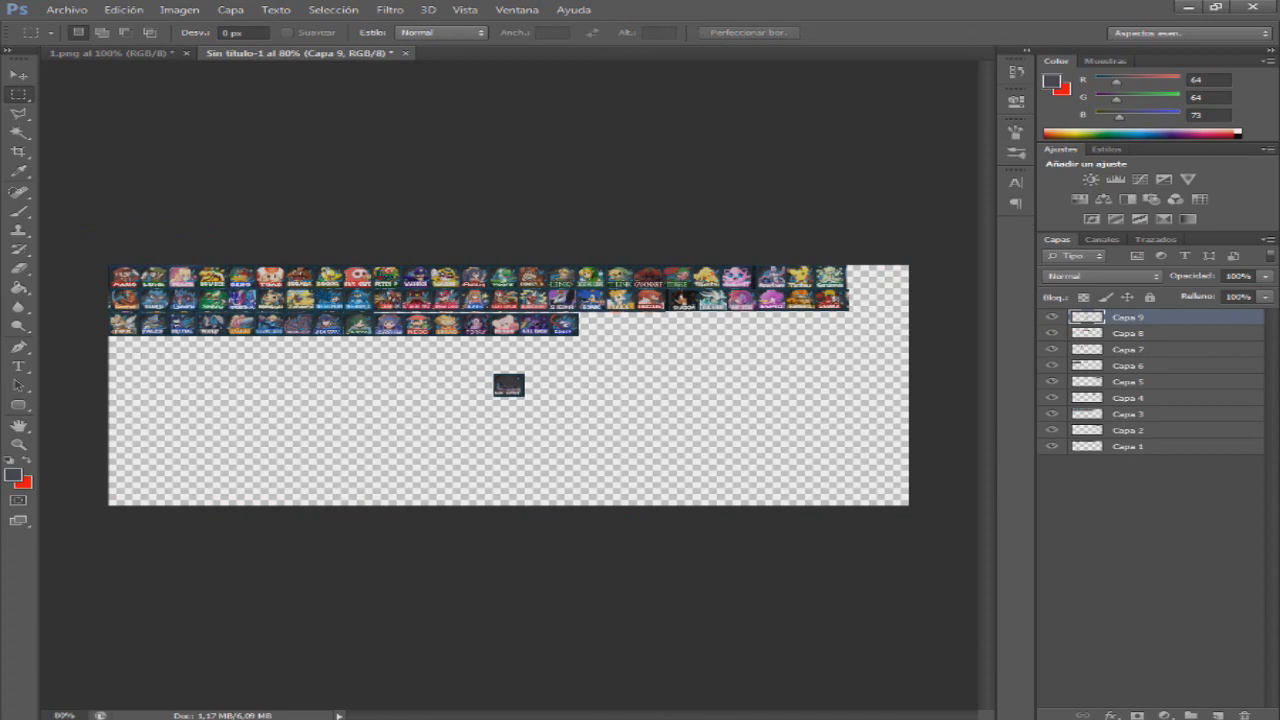
pyautogui.hotkey('ctrl', 't')
pyautogui.moveTo(511, 387); pyautogui.dragTo(594, 323)
pyautogui.press('Return')
# - Copy the last portrait of the third roster row and append it to the rebuilt third row
pyautogui.hotkey('ctrl', 'Tab')
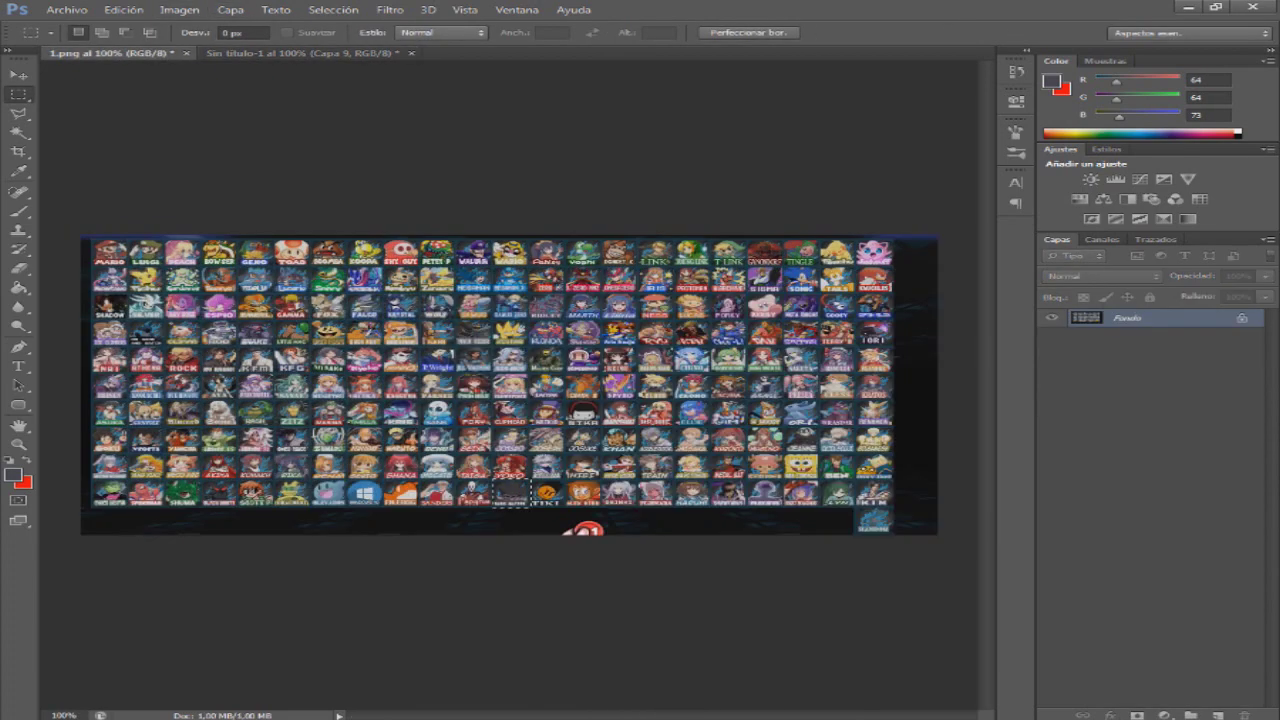
pyautogui.moveTo(893, 320); pyautogui.dragTo(893, 321)
pyautogui.hotkey('ctrl', 'c')
pyautogui.hotkey('ctrl', 'Tab')
pyautogui.hotkey('ctrl', 'v')
pyautogui.hotkey('ctrl', 't')
pyautogui.moveTo(528, 386); pyautogui.dragTo(668, 314)
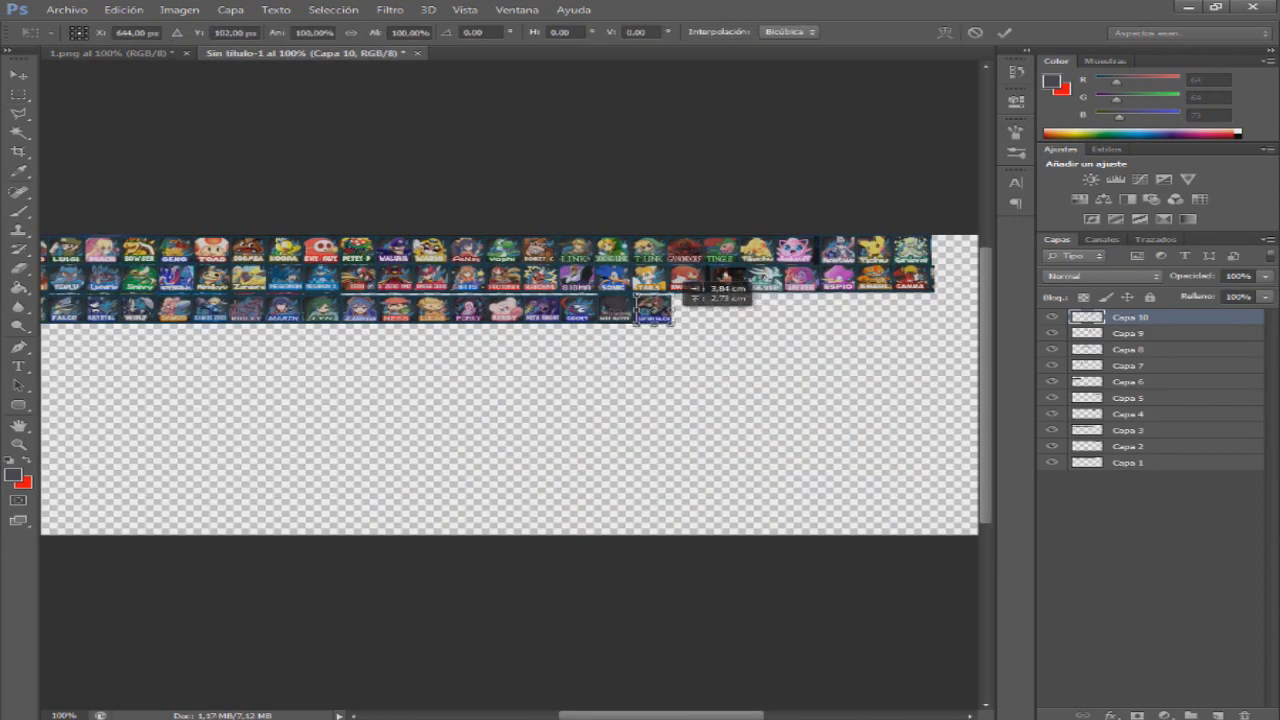
pyautogui.press('Return')
# - Copy the first eight portraits of the fourth roster row and place them at the end of the rebuilt third row
pyautogui.hotkey('ctrl', 'Tab')
pyautogui.moveTo(92, 319); pyautogui.dragTo(388, 347)
pyautogui.hotkey('ctrl', 'c')
pyautogui.hotkey('ctrl', 'Tab')
pyautogui.hotkey('ctrl', 'v')
pyautogui.hotkey('ctrl', 't')
pyautogui.moveTo(542, 389)
pyautogui.mouseDown()
pyautogui.moveTo(866, 313)
pyautogui.moveTo(870, 288)
pyautogui.mouseUp()
pyautogui.press('Return')
# - Move the overflowing eighth portrait of the pasted group to the canvas's left edge to start the rebuilt fourth row
pyautogui.moveTo(927, 325)
pyautogui.mouseDown()
pyautogui.moveTo(952, 292)
pyautogui.moveTo(555, 362)
pyautogui.moveTo(120, 335)
pyautogui.mouseUp()
pyautogui.hotkey('ctrl', 't')
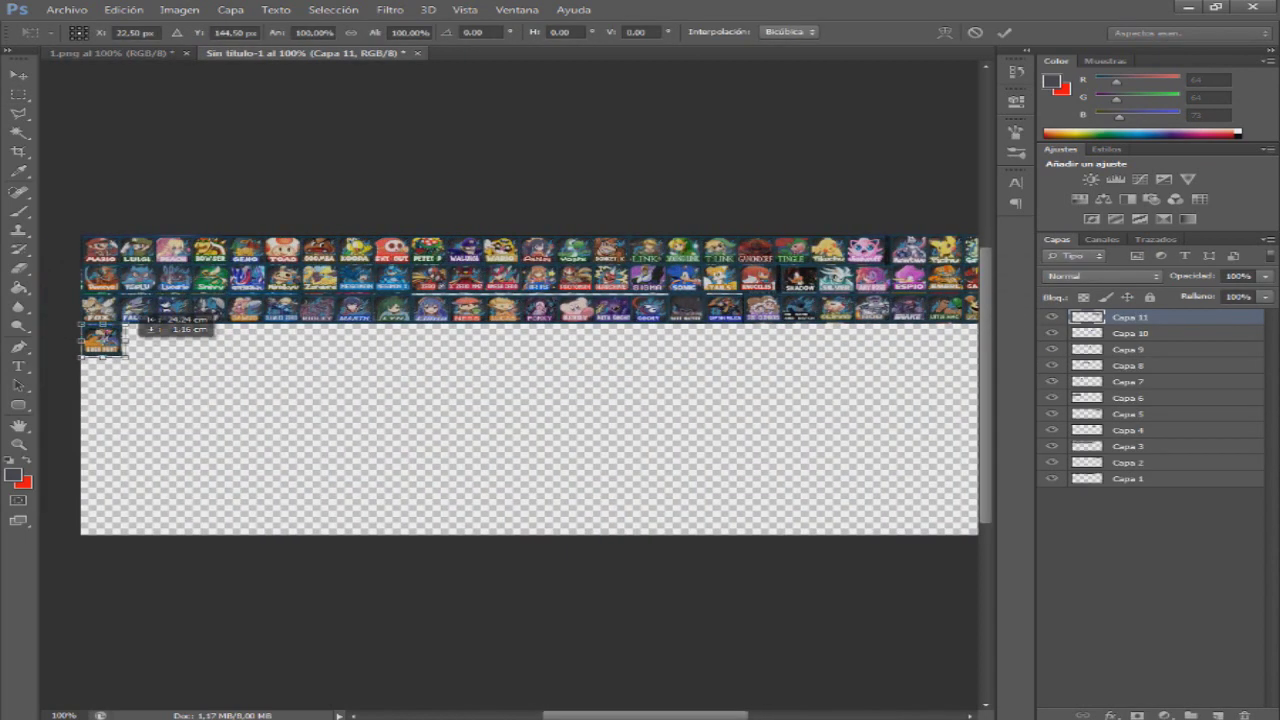
pyautogui.press('Return')
# - Copy the ninth to twenty-second portraits of the fourth roster row and append them to the rebuilt fourth row
pyautogui.hotkey('ctrl', 'Tab')
pyautogui.moveTo(493, 346); pyautogui.dragTo(891, 346)
pyautogui.hotkey('ctrl', 'c')
pyautogui.hotkey('ctrl', 'Tab')
pyautogui.hotkey('ctrl', 'v')
pyautogui.hotkey('ctrl', 't')
pyautogui.moveTo(462, 378); pyautogui.dragTo(329, 333)
pyautogui.moveTo(632, 346); pyautogui.dragTo(635, 347)
pyautogui.press('Return')
# - Copy the first four portraits of the fifth roster row and place them at the end of the rebuilt fourth row
pyautogui.hotkey('ctrl', 'Tab')
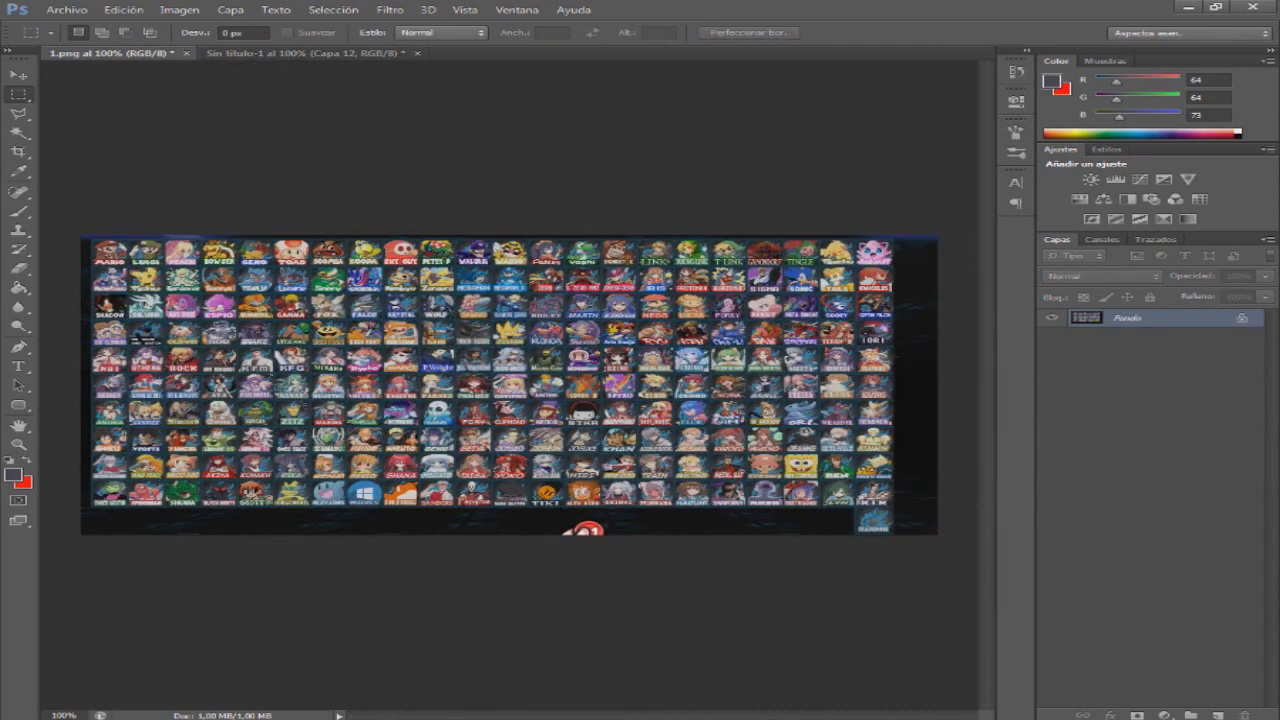
pyautogui.moveTo(91, 346); pyautogui.dragTo(239, 373)
pyautogui.hotkey('ctrl', 'c')
pyautogui.hotkey('ctrl', 'Tab')
pyautogui.hotkey('ctrl', 'v')
pyautogui.hotkey('ctrl', 't')
pyautogui.moveTo(575, 384); pyautogui.dragTo(777, 346)
pyautogui.press('Return')
# - Copy the last portrait of the tenth roster row and append it to the rebuilt fourth row
pyautogui.hotkey('ctrl', 'Tab')
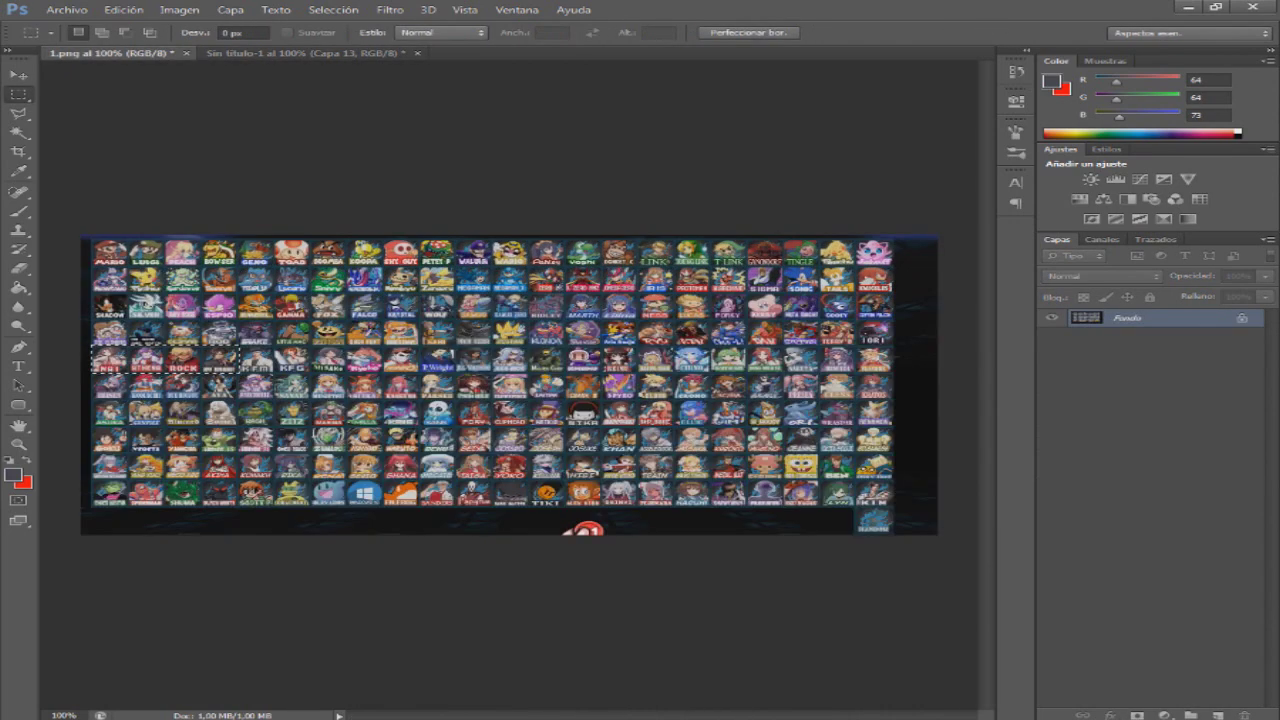
pyautogui.moveTo(893, 480); pyautogui.dragTo(893, 480)
pyautogui.hotkey('ctrl', 'c')
pyautogui.hotkey('ctrl', 'Tab')
pyautogui.hotkey('ctrl', 'v')
pyautogui.hotkey('ctrl', 't')
pyautogui.moveTo(513, 384); pyautogui.dragTo(798, 340)
pyautogui.press('Return')
# - Copy the fifth to twenty-second portraits of the fifth roster row and start the rebuilt fifth row with them at the canvas's left edge
pyautogui.hotkey('ctrl', 'Tab')
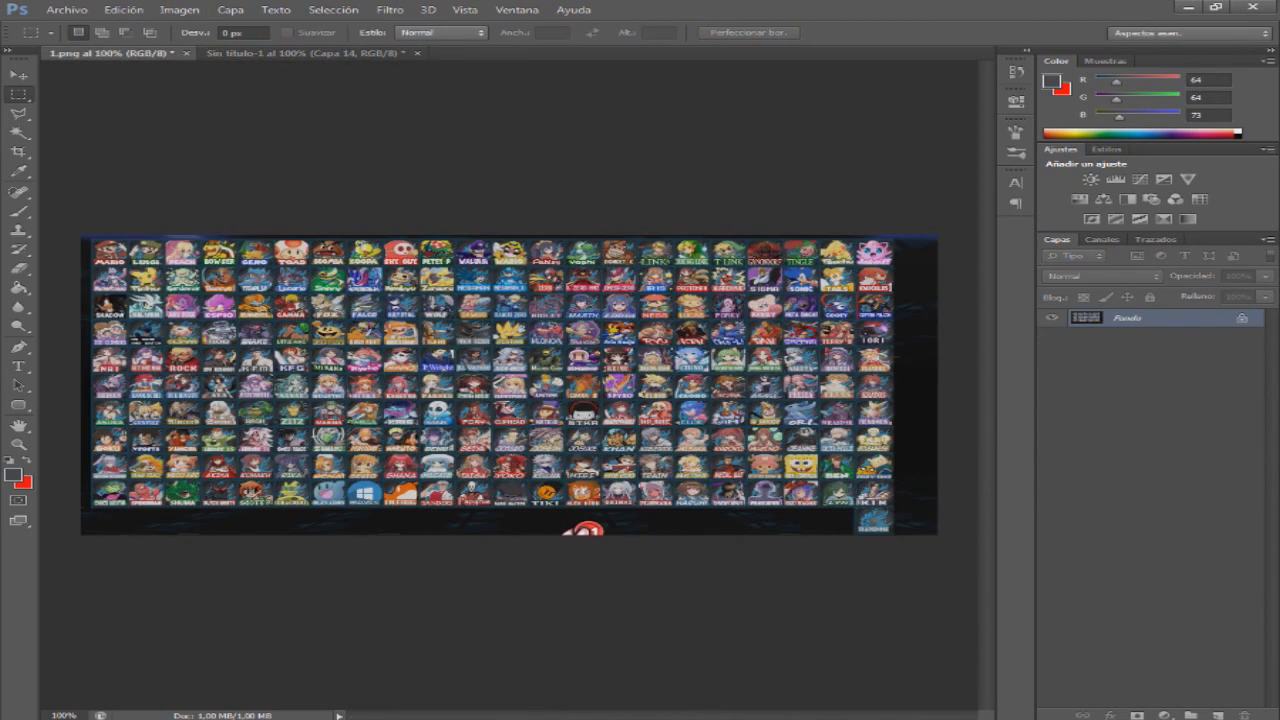
pyautogui.moveTo(250, 356); pyautogui.dragTo(894, 374)
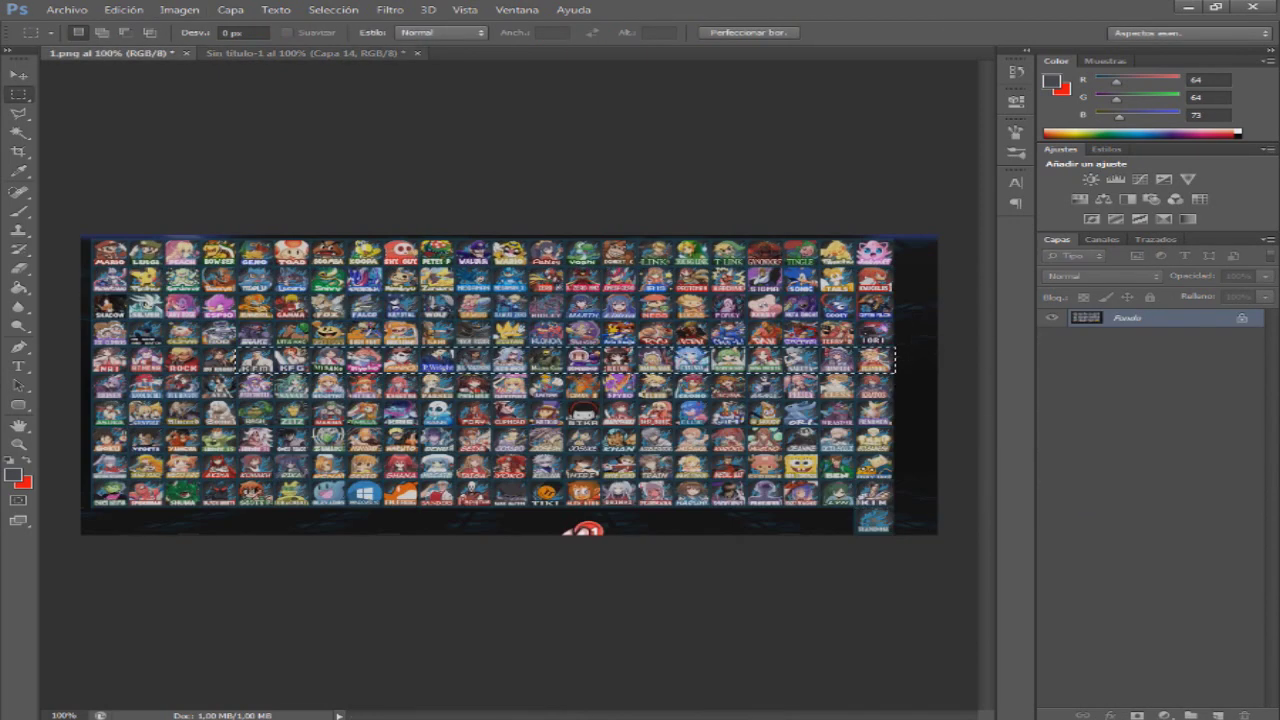
pyautogui.hotkey('ctrl', 'c')
pyautogui.hotkey('ctrl', 'Tab')
pyautogui.hotkey('ctrl', 'v')
pyautogui.hotkey('ctrl', 't')
pyautogui.moveTo(560, 388); pyautogui.dragTo(455, 372)
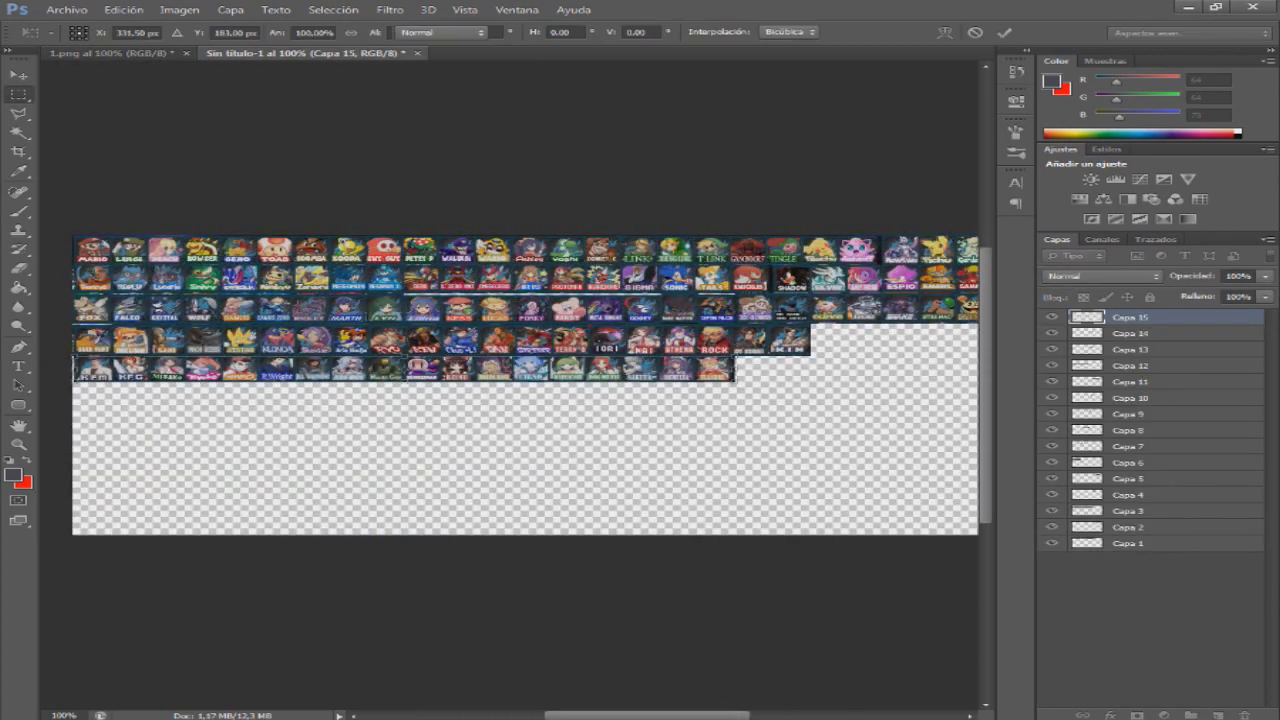
pyautogui.press('Return')
# - Move the first five portraits of the rebuilt fifth row up to the end of the fourth row and deselect
pyautogui.hscroll(4, 455, 372)
pyautogui.hscroll(-7, 455, 372)
pyautogui.moveTo(255, 355)
pyautogui.mouseDown()
pyautogui.moveTo(440, 383)
pyautogui.moveTo(1060, 378)
pyautogui.moveTo(886, 346)
pyautogui.moveTo(911, 355)
pyautogui.moveTo(915, 340)
pyautogui.mouseUp()
pyautogui.hotkey('ctrl', 't')
pyautogui.press('Return')
pyautogui.hotkey('ctrl', 'd')
pyautogui.hscroll(-4, 510, 385)
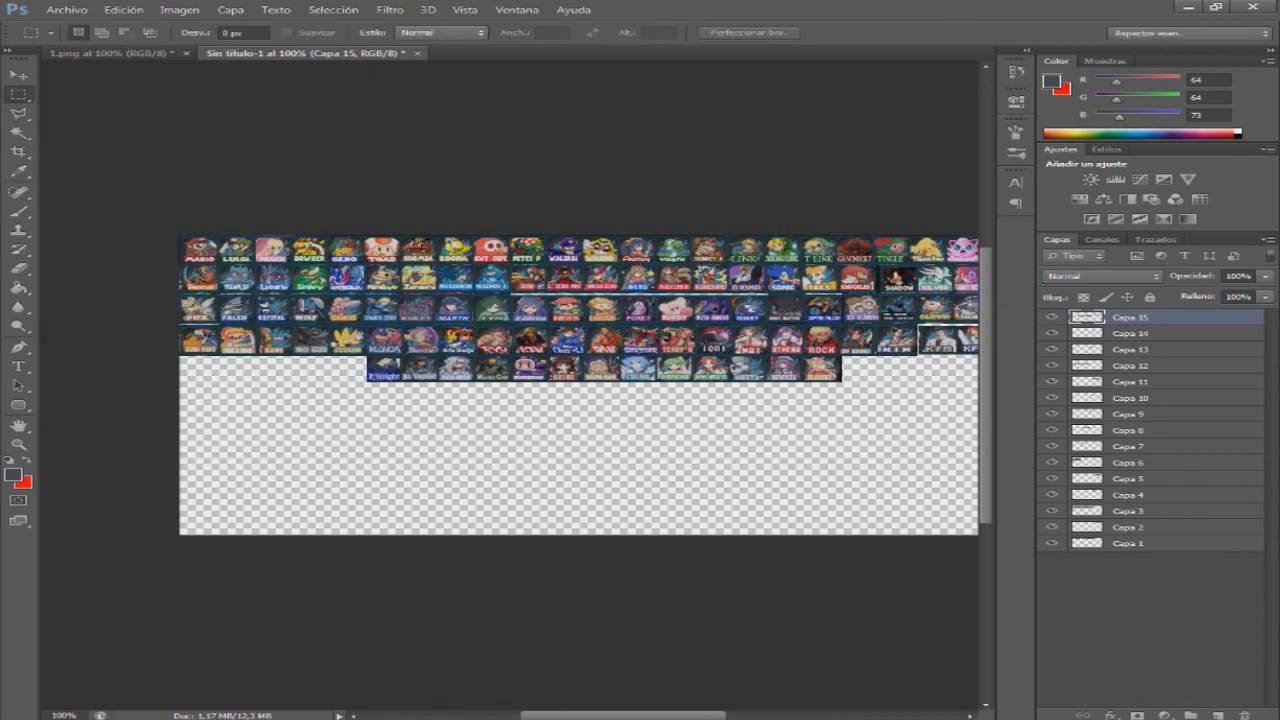
# - Copy the first five portraits of the sixth roster row, place them at the end of the rebuilt fifth row, and merge their layer down
pyautogui.click(112, 53)
pyautogui.moveTo(274, 400); pyautogui.dragTo(275, 401)
pyautogui.hotkey('ctrl', 'c')
pyautogui.click(245, 53)
pyautogui.hotkey('ctrl', 'v')
pyautogui.hotkey('ctrl', 't')
pyautogui.moveTo(540, 389); pyautogui.dragTo(840, 373)
pyautogui.press('Return')
pyautogui.rightClick(1148, 317)
pyautogui.click(858, 490)
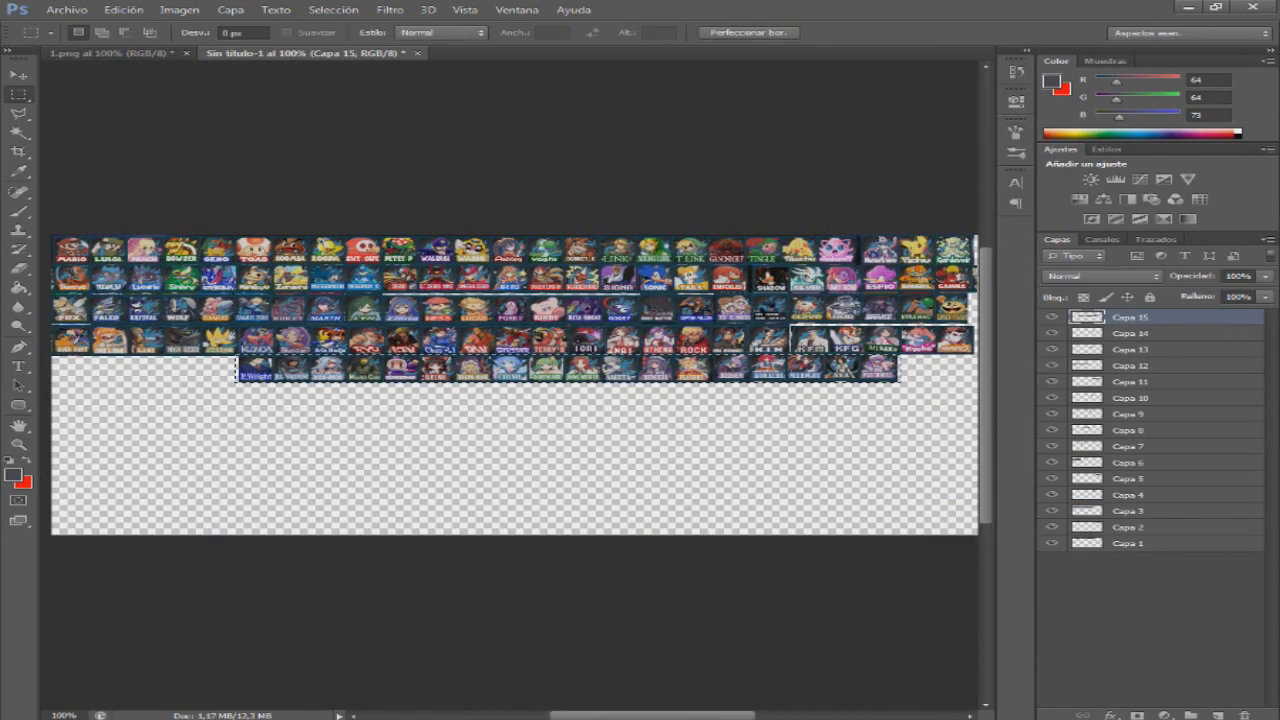
# - Move the merged fifth row of portraits to the canvas's left edge and deselect it
pyautogui.hotkey('ctrl', 't')
pyautogui.moveTo(567, 369); pyautogui.dragTo(381, 371)
pyautogui.press('Return')
pyautogui.hotkey('ctrl', 'd')
pyautogui.click(112, 53)
pyautogui.click(260, 53)
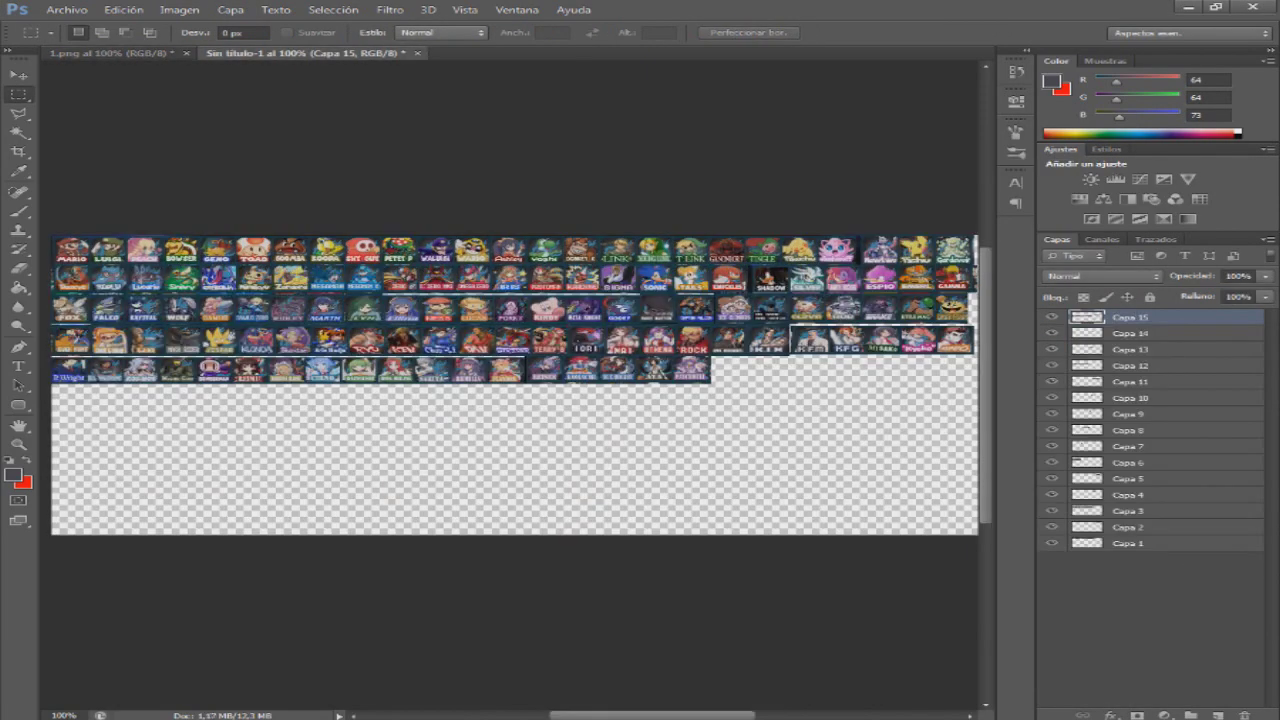
# - Copy the sixth to twelfth portraits of the sixth roster row and place them at the end of the rebuilt fifth row
pyautogui.hotkey('ctrl', 'Tab')
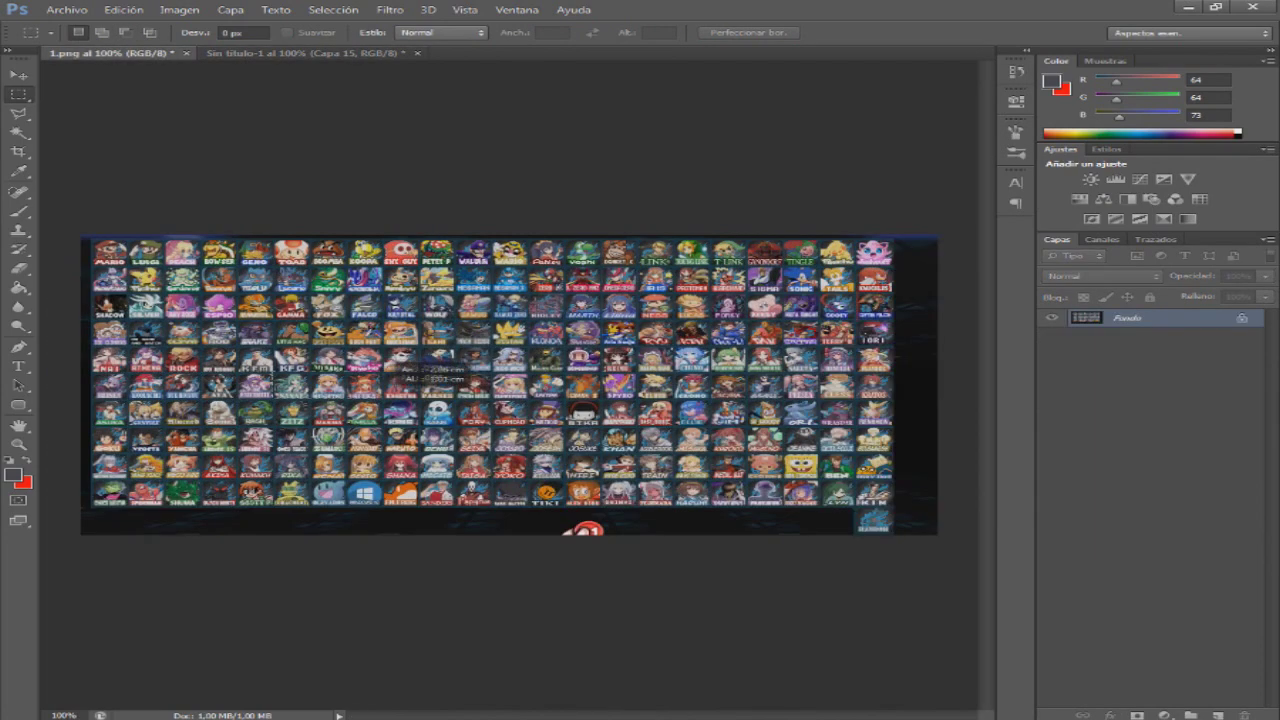
pyautogui.moveTo(273, 372); pyautogui.dragTo(330, 397)
pyautogui.moveTo(272, 372); pyautogui.dragTo(841, 374)
pyautogui.hotkey('ctrl', 'c')
pyautogui.hotkey('ctrl', 'Tab')
pyautogui.hotkey('ctrl', 'v')
pyautogui.hotkey('ctrl', 't')
pyautogui.press('Return')
# - Copy the fifteenth and sixteenth portraits of the tenth roster row and start the rebuilt sixth row with them at the left edge
pyautogui.hotkey('ctrl', 'Tab')
pyautogui.moveTo(660, 496); pyautogui.dragTo(674, 507)
pyautogui.hotkey('ctrl', 'c')
pyautogui.hotkey('ctrl', 'Tab')
pyautogui.hotkey('ctrl', 'v')
pyautogui.hotkey('ctrl', 't')
pyautogui.moveTo(515, 387); pyautogui.dragTo(89, 402)
pyautogui.press('Return')
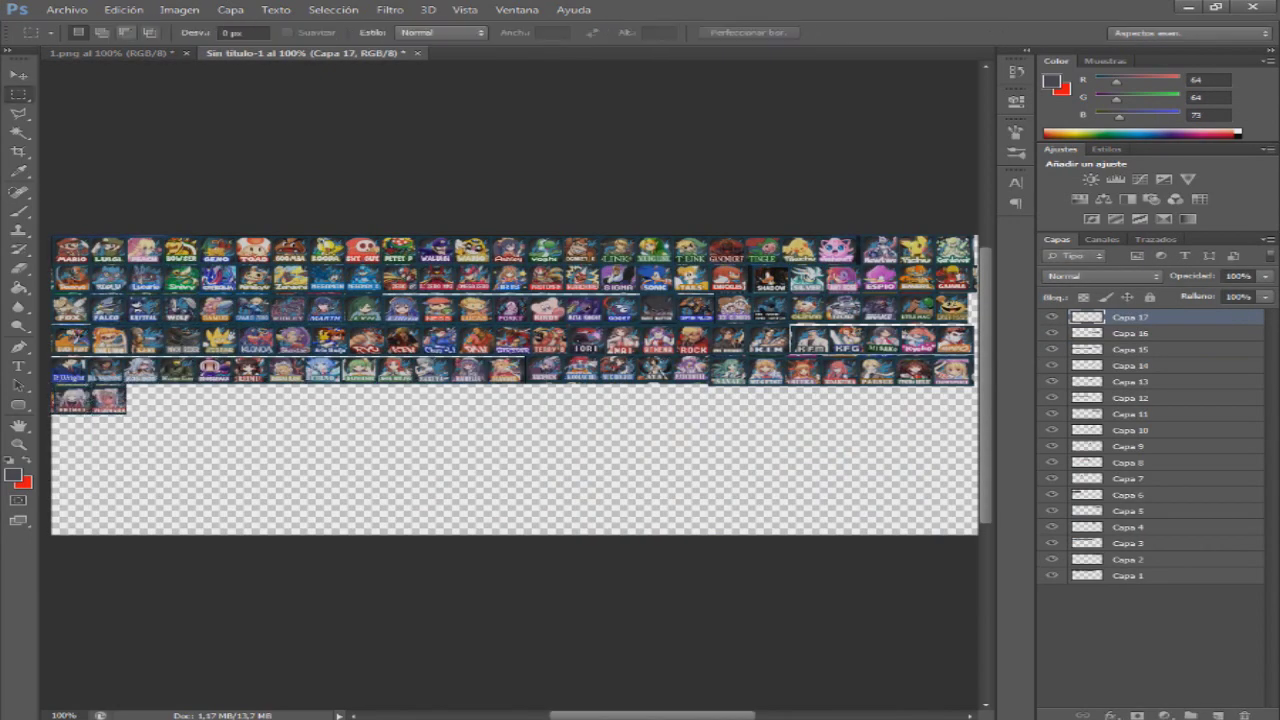
# - Copy the twentieth portrait of the tenth roster row and place it third in the rebuilt sixth row
pyautogui.hotkey('ctrl', 'Tab')
pyautogui.moveTo(785, 481); pyautogui.dragTo(818, 506)
pyautogui.hotkey('ctrl', 'c')
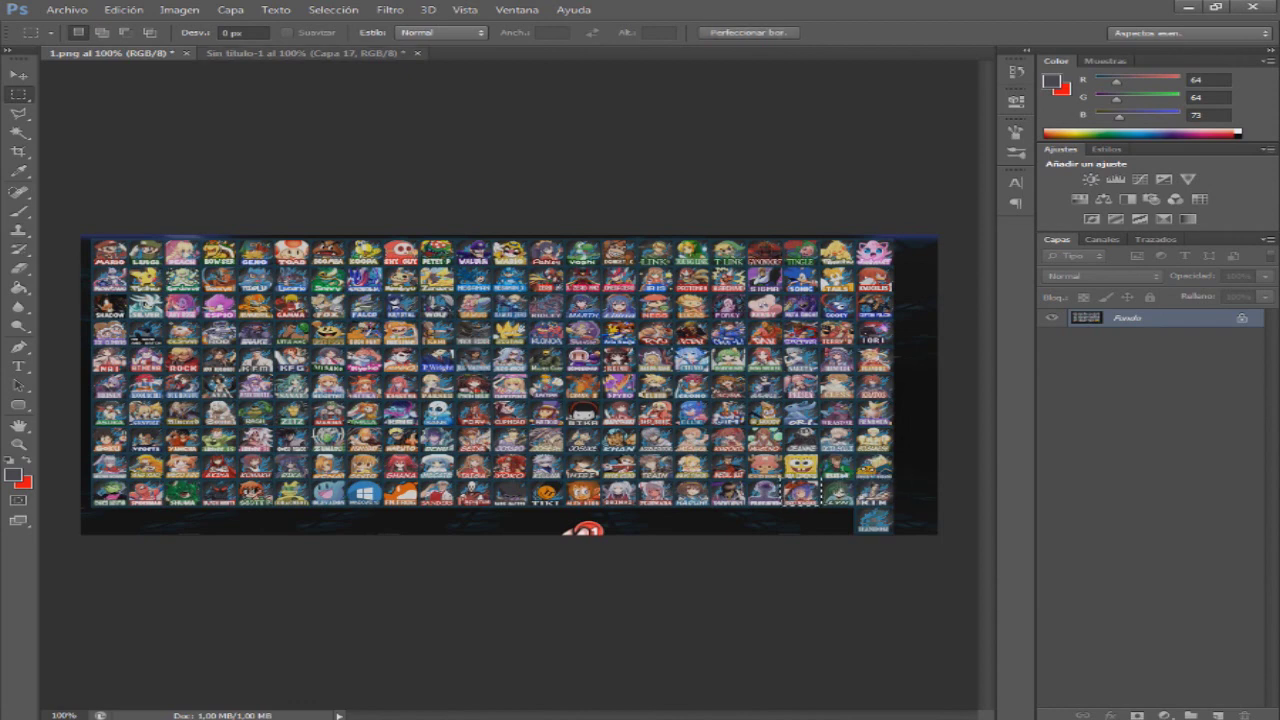
pyautogui.hotkey('ctrl', 'Tab')
pyautogui.hotkey('ctrl', 'v')
pyautogui.hotkey('ctrl', 't')
pyautogui.moveTo(511, 391); pyautogui.dragTo(147, 405)
pyautogui.press('Return')
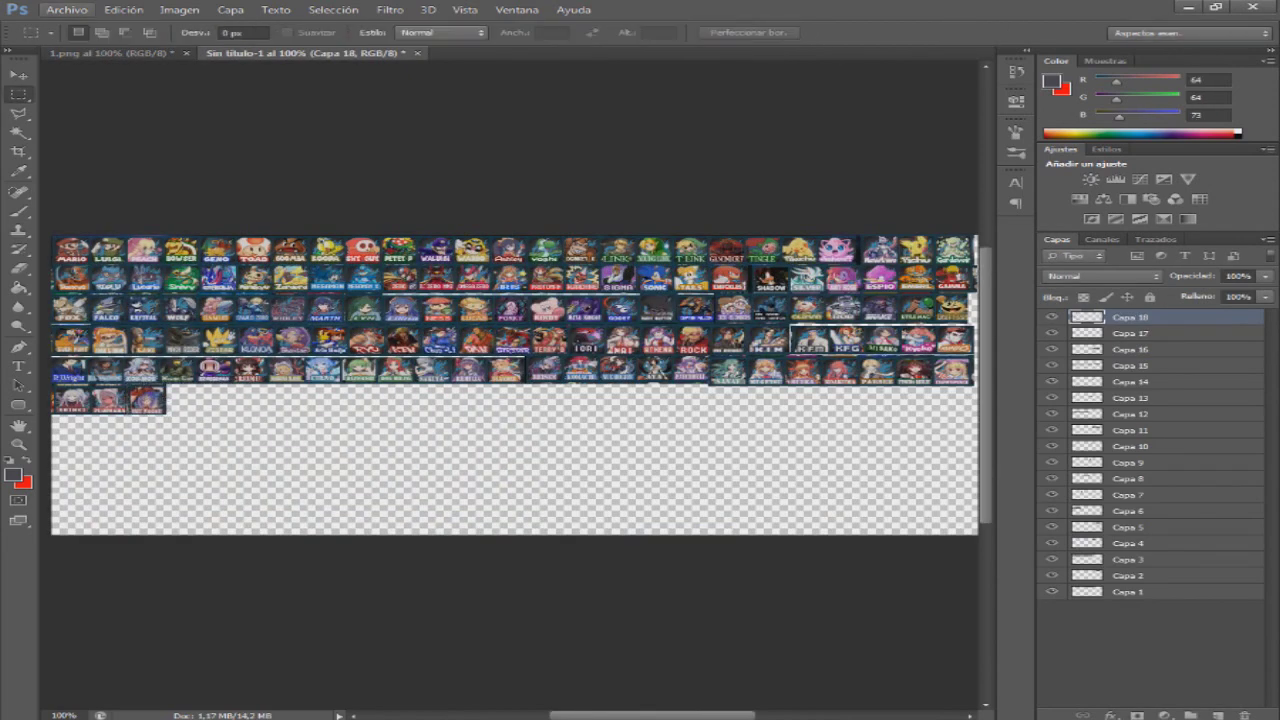
# - Copy the last ten portraits of the sixth roster row and append them to the rebuilt sixth row
pyautogui.hotkey('ctrl', 'Tab')
pyautogui.moveTo(570, 352); pyautogui.dragTo(885, 368)
pyautogui.hotkey('ctrl', 'c')
pyautogui.hotkey('ctrl', 'Tab')
pyautogui.hotkey('ctrl', 'v')
pyautogui.hotkey('ctrl', 't')
pyautogui.moveTo(620, 390); pyautogui.dragTo(455, 372)
pyautogui.press('Return')
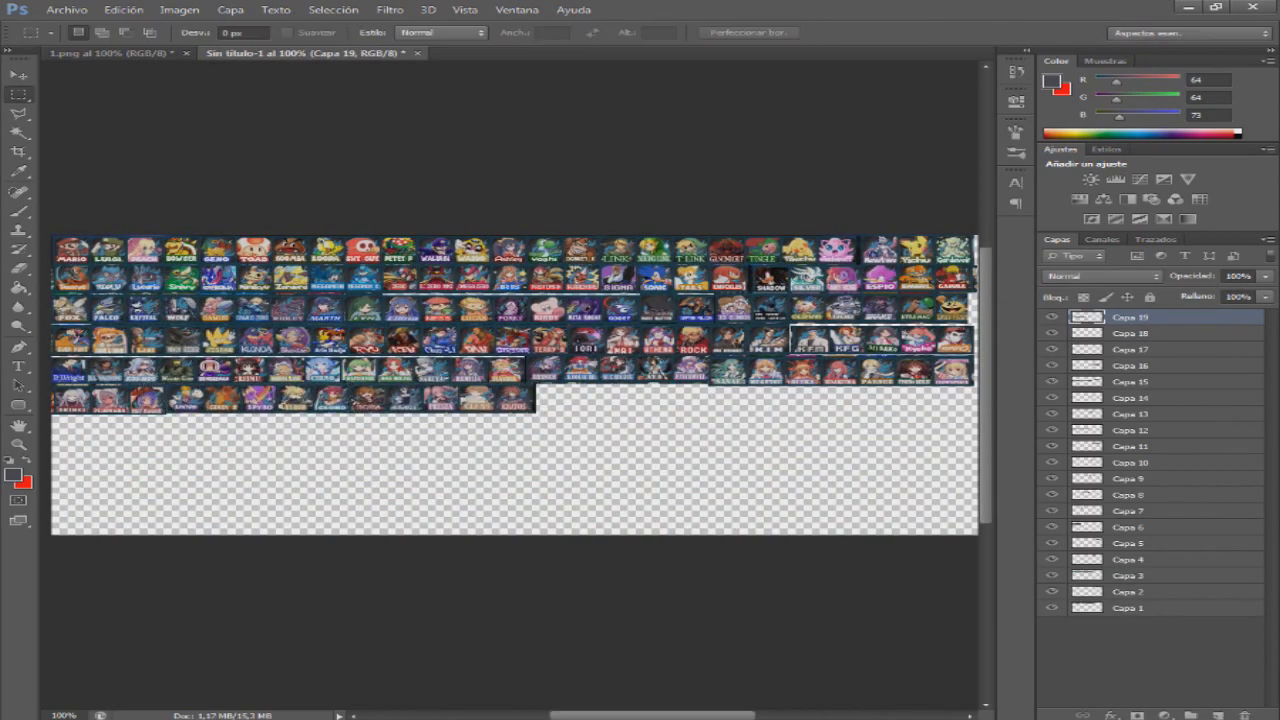
# - Copy the first ten portraits of the seventh roster row and append them to the rebuilt sixth row
pyautogui.hotkey('ctrl', 'Tab')
pyautogui.moveTo(92, 399); pyautogui.dragTo(456, 426)
pyautogui.hotkey('ctrl', 'c')
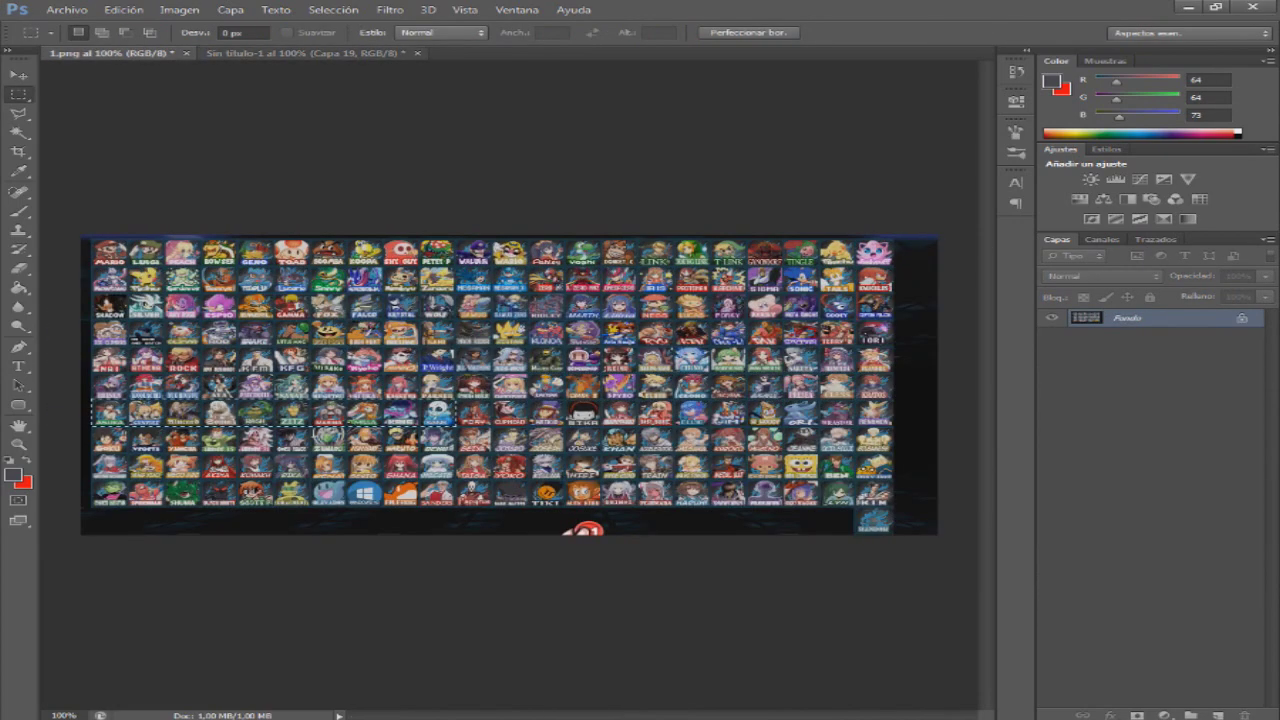
pyautogui.hotkey('ctrl', 'Tab')
pyautogui.hotkey('ctrl', 'v')
pyautogui.hotkey('ctrl', 't')
pyautogui.moveTo(634, 386); pyautogui.dragTo(838, 401)
pyautogui.press('Return')
# - Copy one more single portrait from the roster image and place it at the end of the rebuilt sixth row
pyautogui.hotkey('ctrl', 'Tab')
pyautogui.hotkey('ctrl', 'c')
pyautogui.hotkey('ctrl', 'Tab')
pyautogui.hotkey('ctrl', 'v')
pyautogui.hotkey('ctrl', 't')
pyautogui.moveTo(693, 395); pyautogui.dragTo(957, 371)
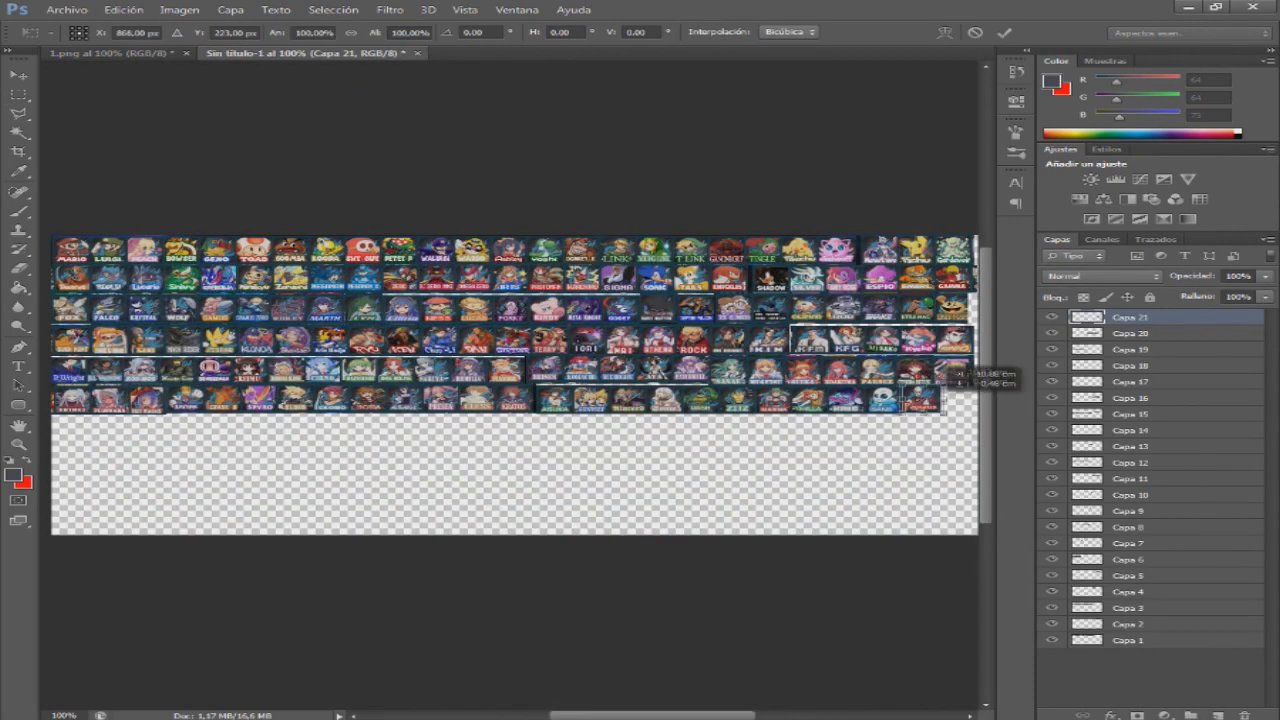
pyautogui.press('Return')
pyautogui.hotkey('ctrl', 'Tab')
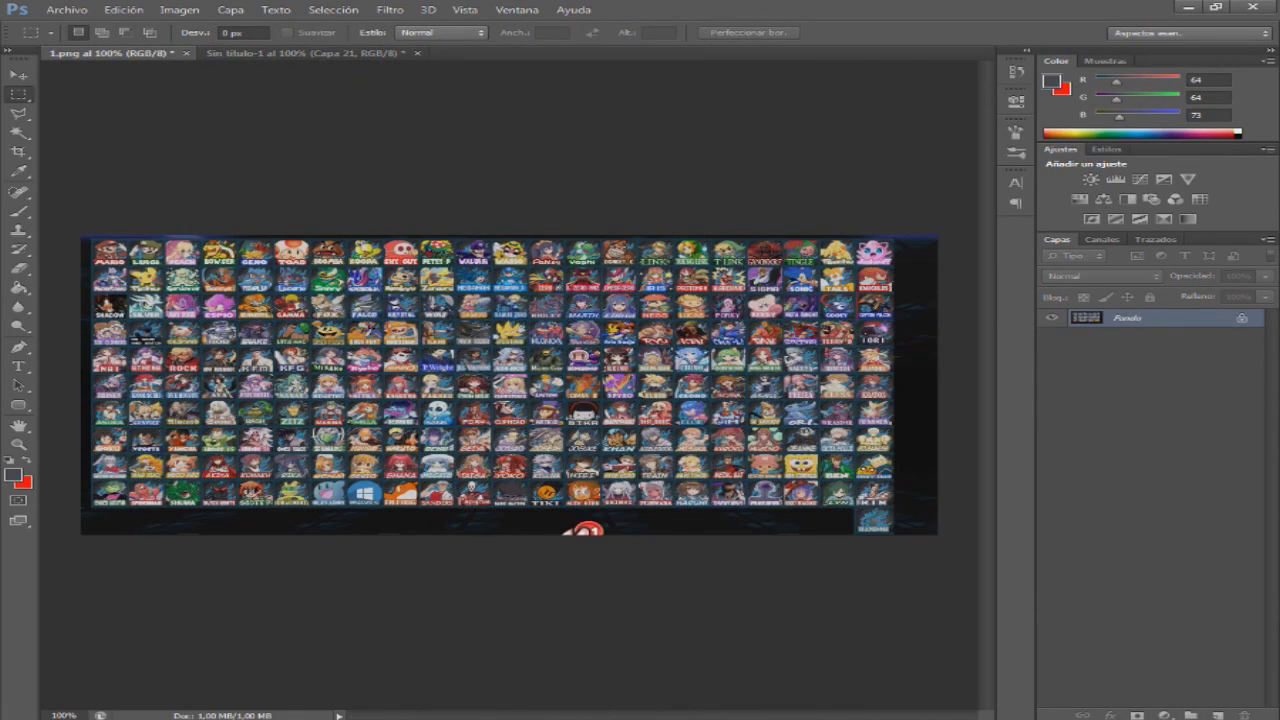
# - Copy the eleventh portrait of the seventh roster row and place it at the end of the rebuilt sixth row
pyautogui.moveTo(455, 399); pyautogui.dragTo(966, 404)
pyautogui.hotkey('ctrl', 'c')
pyautogui.hotkey('ctrl', 'Tab')
pyautogui.hotkey('ctrl', 'v')
pyautogui.hotkey('ctrl', 't')
pyautogui.press('Return')
# - Copy the twelfth through twenty-first portraits of the seventh roster row and place them at the start of the rebuilt seventh row
pyautogui.hotkey('ctrl', 'Tab')
pyautogui.moveTo(660, 426); pyautogui.dragTo(856, 426)
pyautogui.hotkey('ctrl', 'c')
pyautogui.hotkey('ctrl', 'Tab')
pyautogui.hotkey('ctrl', 'v')
pyautogui.hotkey('ctrl', 't')
pyautogui.moveTo(671, 386); pyautogui.dragTo(389, 430)
pyautogui.moveTo(416, 434); pyautogui.dragTo(426, 435)
pyautogui.press('Return')
# - Copy the fourteenth portrait of the tenth roster row and append it to the rebuilt seventh row
pyautogui.hotkey('ctrl', 'Tab')
pyautogui.moveTo(565, 474); pyautogui.dragTo(603, 508)
pyautogui.hotkey('ctrl', 'c')
pyautogui.hotkey('ctrl', 'Tab')
pyautogui.hotkey('ctrl', 'v')
pyautogui.hotkey('ctrl', 't')
pyautogui.moveTo(510, 384); pyautogui.dragTo(445, 430)
pyautogui.press('Return')
# - Copy the last portrait of the seventh roster row and append it to the rebuilt seventh row
pyautogui.hotkey('ctrl', 'Tab')
pyautogui.moveTo(864, 407); pyautogui.dragTo(890, 429)
pyautogui.hotkey('ctrl', 'c')
pyautogui.hotkey('ctrl', 'Tab')
pyautogui.hotkey('ctrl', 'v')
pyautogui.hotkey('ctrl', 't')
pyautogui.moveTo(510, 384); pyautogui.dragTo(483, 430)
# - Copy the first four portraits of the eighth roster row and append them to the rebuilt seventh row
pyautogui.click(110, 53)
pyautogui.moveTo(89, 425); pyautogui.dragTo(239, 454)
pyautogui.hotkey('ctrl', 'c')
pyautogui.click(305, 53)
pyautogui.hotkey('ctrl', 'v')
pyautogui.hotkey('ctrl', 't')
pyautogui.moveTo(551, 386); pyautogui.dragTo(615, 430)
pyautogui.press('Return')
# - Copy the nineteenth portrait of the tenth roster row and append it to the rebuilt seventh row
pyautogui.click(110, 53)
pyautogui.moveTo(748, 478); pyautogui.dragTo(788, 507)
pyautogui.hotkey('ctrl', 'c')
pyautogui.click(305, 53)
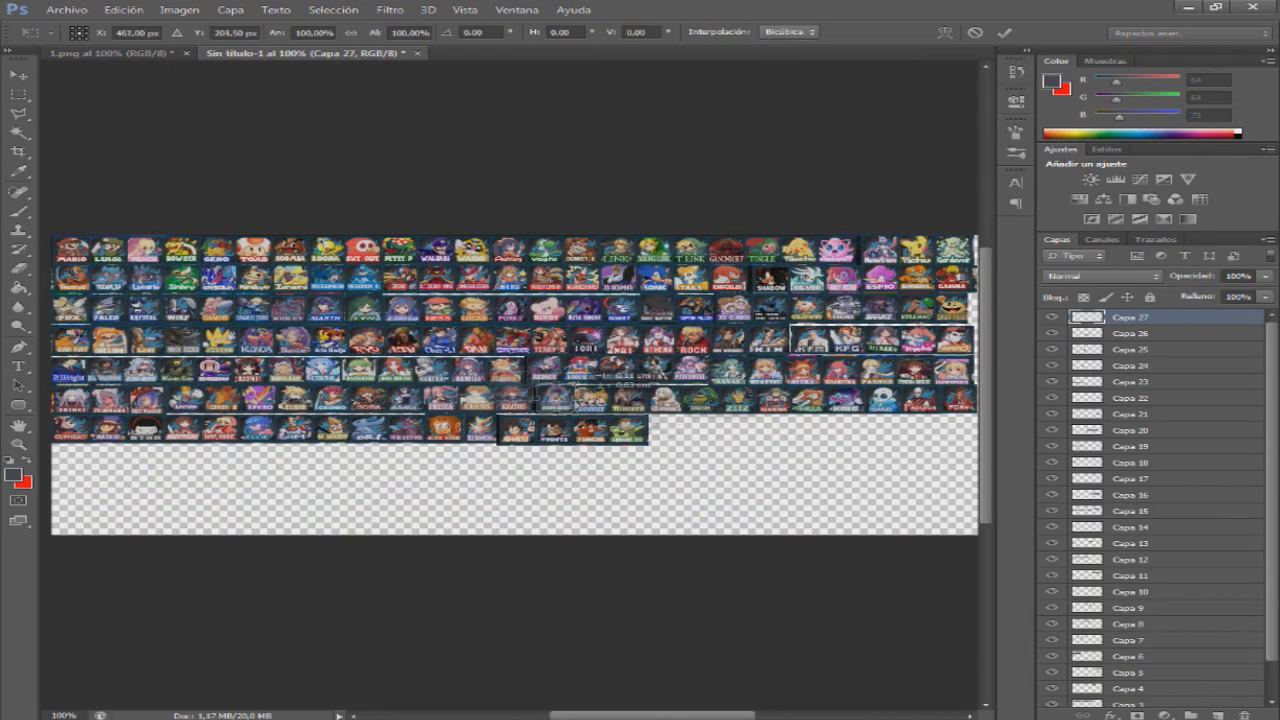
pyautogui.hotkey('ctrl', 'v')
# - Copy the fifth through eighth portraits of the eighth roster row and append them to the rebuilt seventh row
pyautogui.hotkey('ctrl', 'Tab')
pyautogui.moveTo(237, 427); pyautogui.dragTo(383, 454)
pyautogui.hotkey('ctrl', 'c')
pyautogui.hotkey('ctrl', 'Tab')
pyautogui.hotkey('ctrl', 'v')
pyautogui.hotkey('ctrl', 't')
pyautogui.moveTo(574, 391); pyautogui.dragTo(822, 436)
pyautogui.press('Return')
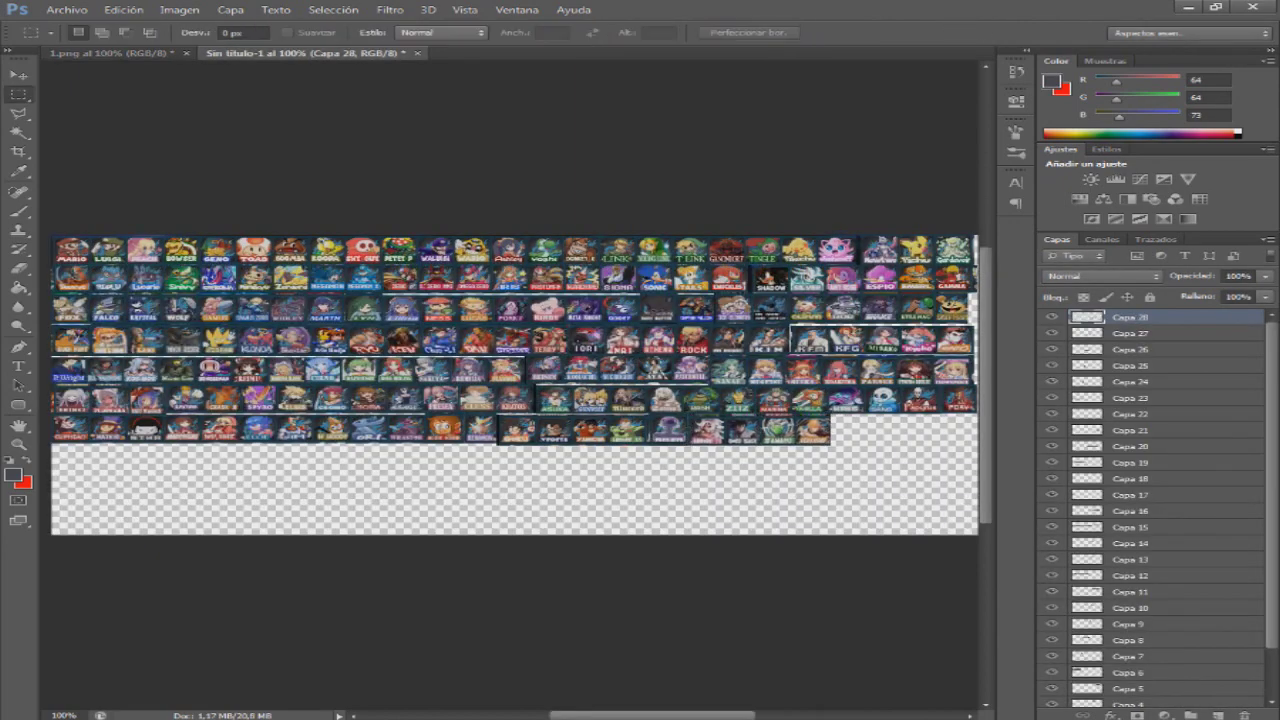
# - Copy the eighteenth portrait of the tenth roster row and append it to the rebuilt seventh row
pyautogui.hotkey('ctrl', 'Tab')
pyautogui.moveTo(710, 480); pyautogui.dragTo(747, 507)
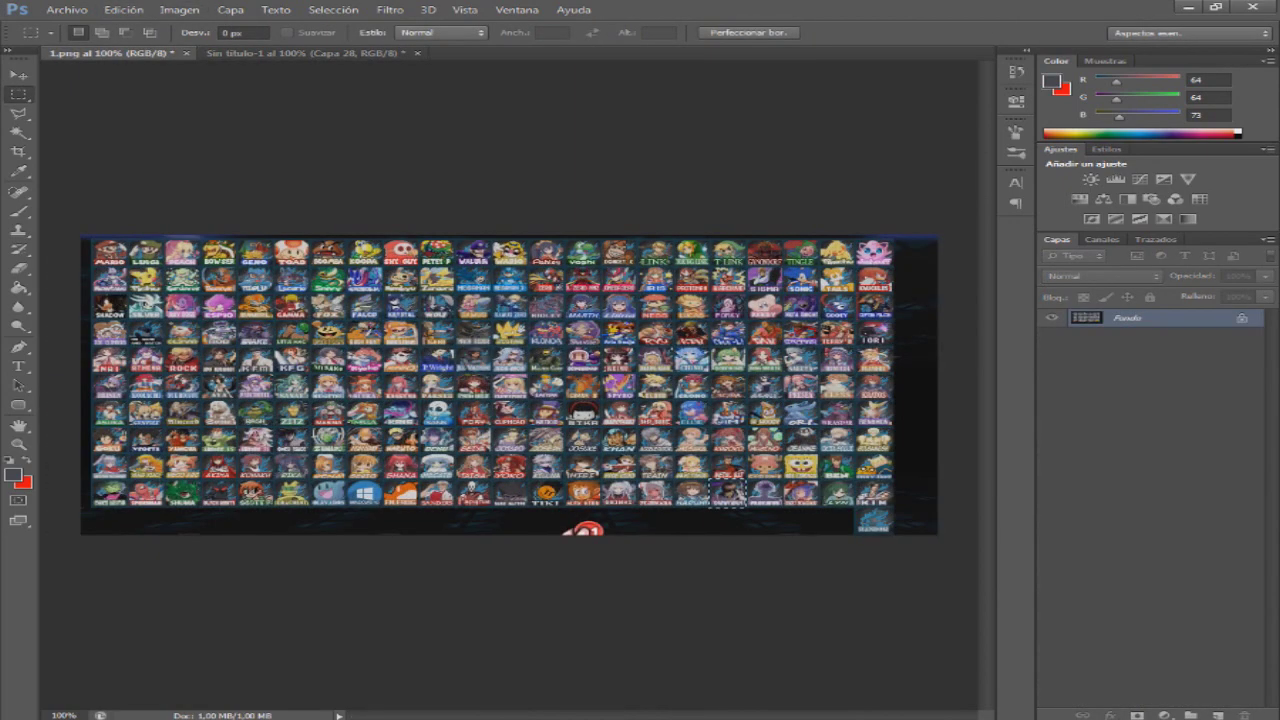
pyautogui.hotkey('ctrl', 'c')
pyautogui.hotkey('ctrl', 'Tab')
pyautogui.hotkey('ctrl', 'v')
pyautogui.hotkey('ctrl', 't')
pyautogui.moveTo(517, 388); pyautogui.dragTo(858, 433)
pyautogui.press('Return')
# - Copy the ninth through fifteenth portraits of the eighth roster row and place them just below the rebuilt seventh row
pyautogui.hotkey('ctrl', 'Tab')
pyautogui.moveTo(384, 426); pyautogui.dragTo(644, 456)
pyautogui.hotkey('ctrl', 'c')
pyautogui.hotkey('ctrl', 'Tab')
pyautogui.hscroll(1, 644, 456)
pyautogui.hscroll(-4, 644, 456)
pyautogui.hotkey('ctrl', 'v')
pyautogui.hotkey('ctrl', 't')
pyautogui.moveTo(536, 386); pyautogui.dragTo(390, 460)
pyautogui.press('Return')
# - Split the pasted group, moving its first three portraits to the seventh row's end and the other four to the eighth row's start
pyautogui.moveTo(232, 442)
pyautogui.mouseDown()
pyautogui.moveTo(344, 475)
pyautogui.moveTo(942, 440)
pyautogui.mouseUp()
pyautogui.hotkey('ctrl', 't')
pyautogui.press('Return')
pyautogui.moveTo(136, 444)
pyautogui.mouseDown()
pyautogui.moveTo(288, 473)
pyautogui.moveTo(138, 443)
pyautogui.mouseUp()
pyautogui.hotkey('ctrl', 't')
pyautogui.moveTo(255, 461); pyautogui.dragTo(148, 460)
pyautogui.press('Return')
# - Copy the last seven portraits of the eighth roster row and append them to the rebuilt eighth row
pyautogui.hotkey('ctrl', 'Tab')
pyautogui.moveTo(638, 426); pyautogui.dragTo(894, 453)
pyautogui.hotkey('ctrl', 'c')
pyautogui.hotkey('ctrl', 'Tab')
pyautogui.hotkey('ctrl', 'v')
pyautogui.hotkey('ctrl', 't')
pyautogui.moveTo(540, 394)
pyautogui.mouseDown()
pyautogui.moveTo(391, 454)
pyautogui.moveTo(388, 432)
pyautogui.moveTo(356, 447)
pyautogui.mouseUp()
pyautogui.press('Return')
# - Copy the first twelve portraits of the ninth roster row and append them to the rebuilt eighth row
pyautogui.hotkey('ctrl', 'Tab')
pyautogui.moveTo(88, 430); pyautogui.dragTo(536, 481)
pyautogui.hotkey('ctrl', 'c')
pyautogui.hotkey('ctrl', 'Tab')
pyautogui.hotkey('ctrl', 'Tab')
pyautogui.hotkey('ctrl', 'v')
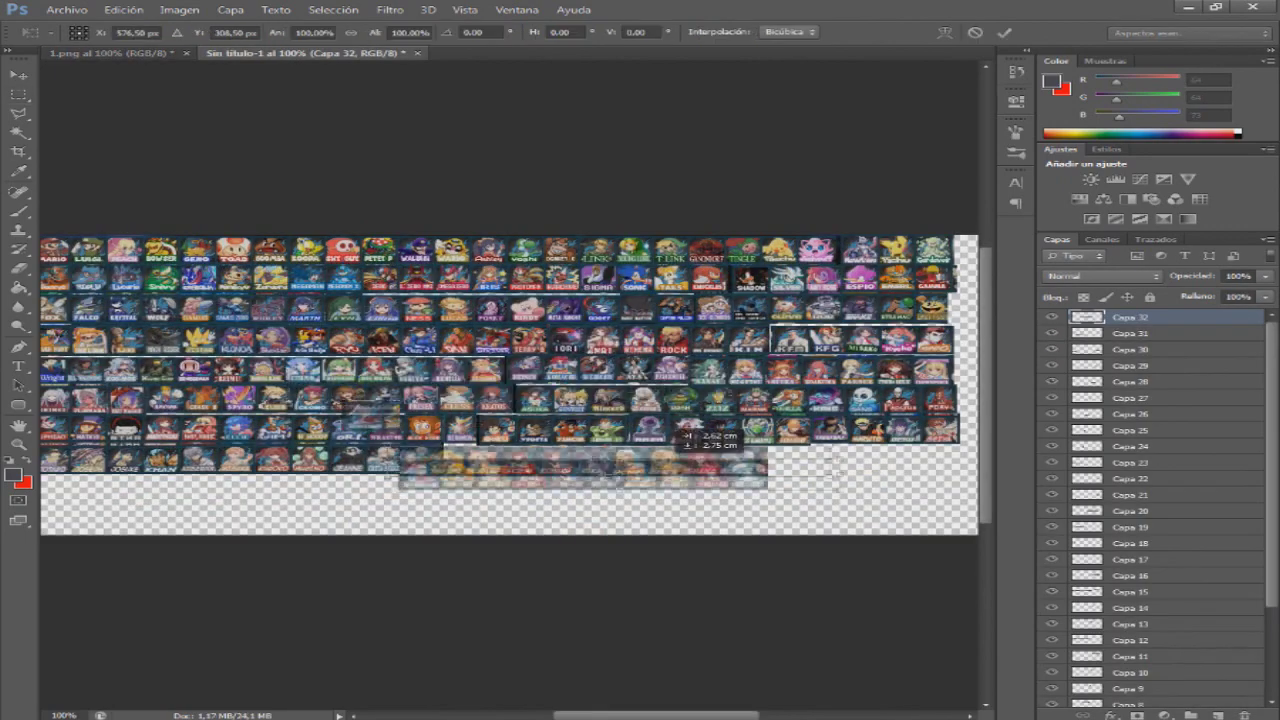
# - Copy the seventeenth portrait of the tenth roster row and append it to the rebuilt eighth row
pyautogui.hotkey('ctrl', 'Tab')
pyautogui.moveTo(674, 480); pyautogui.dragTo(712, 492)
pyautogui.hotkey('ctrl', 'c')
pyautogui.hotkey('ctrl', 'Tab')
pyautogui.hotkey('ctrl', 'v')
# - Copy the seventeenth portrait of the ninth roster row and place it at the end of the rebuilt eighth row
pyautogui.hotkey('ctrl', 'Tab')
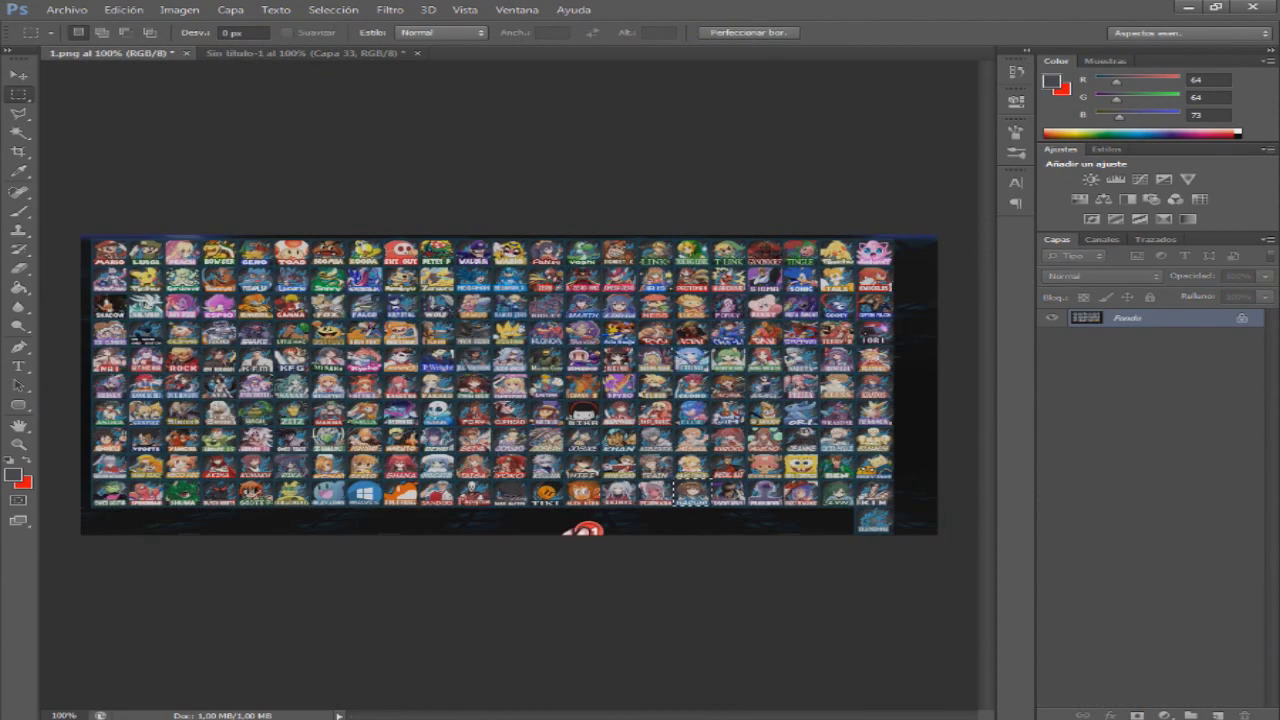
pyautogui.moveTo(675, 453); pyautogui.dragTo(711, 479)
pyautogui.hotkey('ctrl', 'c')
pyautogui.hotkey('ctrl', 'Tab')
pyautogui.hotkey('ctrl', 'v')
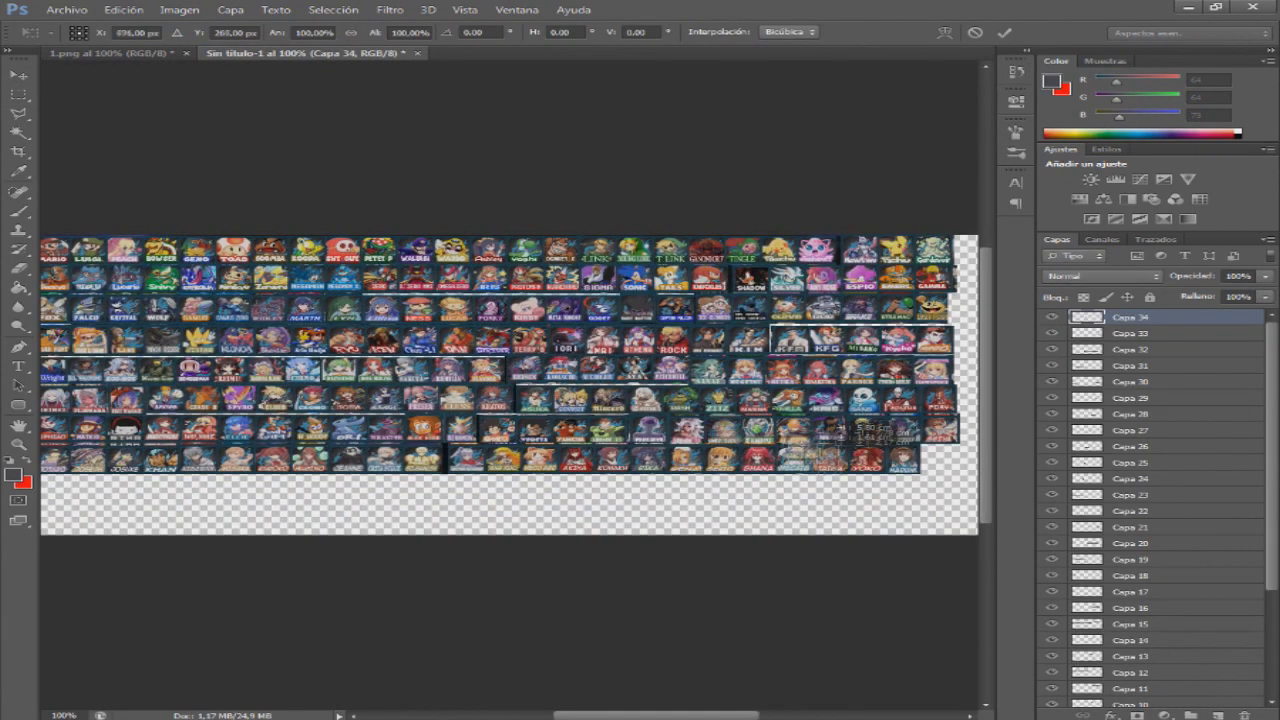
# - Copy the thirteenth through sixteenth portraits of the ninth roster row and place them at the start of the rebuilt ninth row
pyautogui.hotkey('ctrl', 'Tab')
pyautogui.moveTo(527, 452); pyautogui.dragTo(676, 481)
pyautogui.hotkey('ctrl', 'c')
pyautogui.hotkey('ctrl', 'Tab')
pyautogui.hotkey('ctrl', 'v')
pyautogui.hotkey('ctrl', 't')
pyautogui.moveTo(550, 387); pyautogui.dragTo(152, 491)
pyautogui.moveTo(184, 504); pyautogui.dragTo(181, 501)
pyautogui.press('Return')
# - Copy the last five portraits of the ninth roster row and append them to the rebuilt ninth row
pyautogui.click(112, 53)
pyautogui.moveTo(711, 453); pyautogui.dragTo(895, 481)
pyautogui.hotkey('ctrl', 'c')
pyautogui.click(305, 53)
pyautogui.hotkey('ctrl', 'v')
pyautogui.hotkey('ctrl', 't')
pyautogui.moveTo(552, 392); pyautogui.dragTo(313, 494)
pyautogui.press('Return')
# - Copy the first six portraits of the tenth roster row and append them to the rebuilt ninth row
pyautogui.click(112, 53)
pyautogui.moveTo(91, 480)
pyautogui.mouseDown()
pyautogui.moveTo(335, 508)
pyautogui.moveTo(311, 509)
pyautogui.mouseUp()
pyautogui.hotkey('ctrl', 'c')
pyautogui.click(305, 53)
pyautogui.hotkey('ctrl', 'v')
pyautogui.hotkey('ctrl', 't')
pyautogui.moveTo(555, 392)
pyautogui.mouseDown()
pyautogui.moveTo(533, 488)
pyautogui.moveTo(570, 509)
pyautogui.mouseUp()
pyautogui.press('Return')
# - Copy the Tiki portrait from the tenth roster row and append it to the rebuilt ninth row
pyautogui.click(112, 53)
pyautogui.hotkey('ctrl', 'c')
pyautogui.click(305, 53)
pyautogui.hotkey('ctrl', 'v')
pyautogui.hotkey('ctrl', 't')
pyautogui.moveTo(509, 388); pyautogui.dragTo(618, 487)
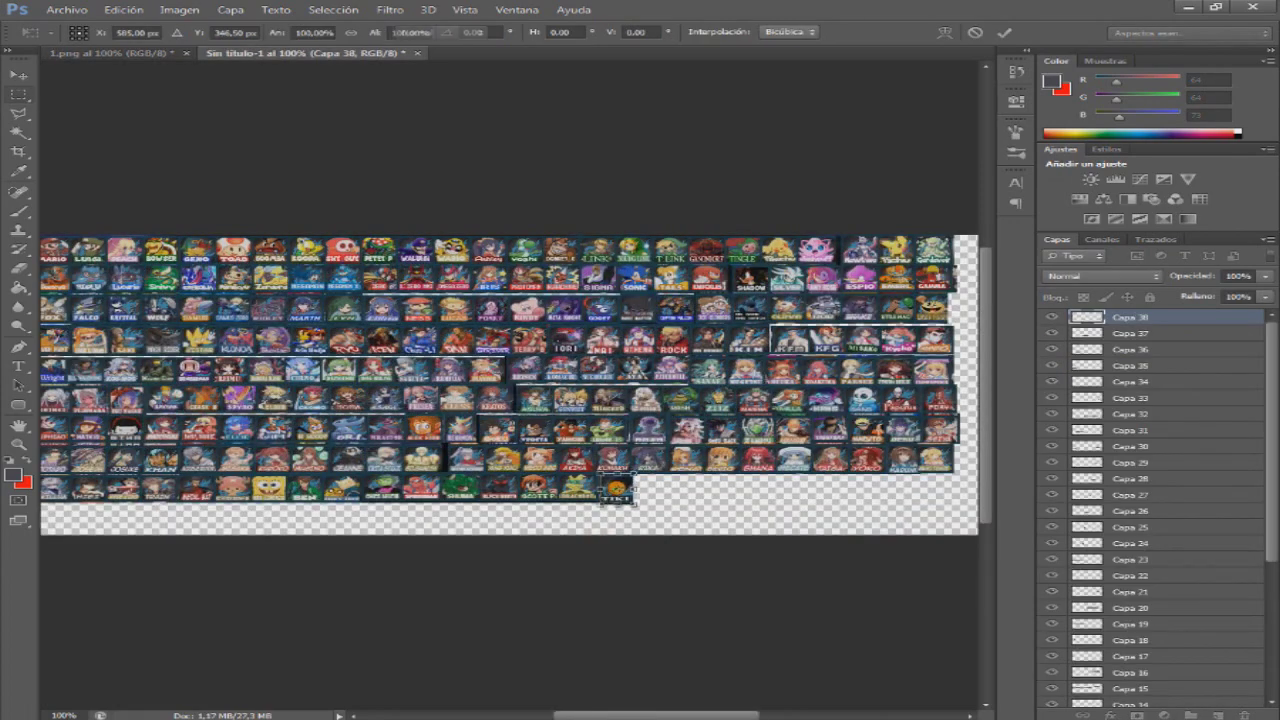
pyautogui.press('Return')
# - Copy the seventh through tenth portraits of the tenth roster row and append them after Tiki in the rebuilt ninth row
pyautogui.click(112, 53)
pyautogui.moveTo(310, 480)
pyautogui.mouseDown()
pyautogui.moveTo(436, 508)
pyautogui.moveTo(460, 476)
pyautogui.mouseUp()
pyautogui.hotkey('ctrl', 'c')
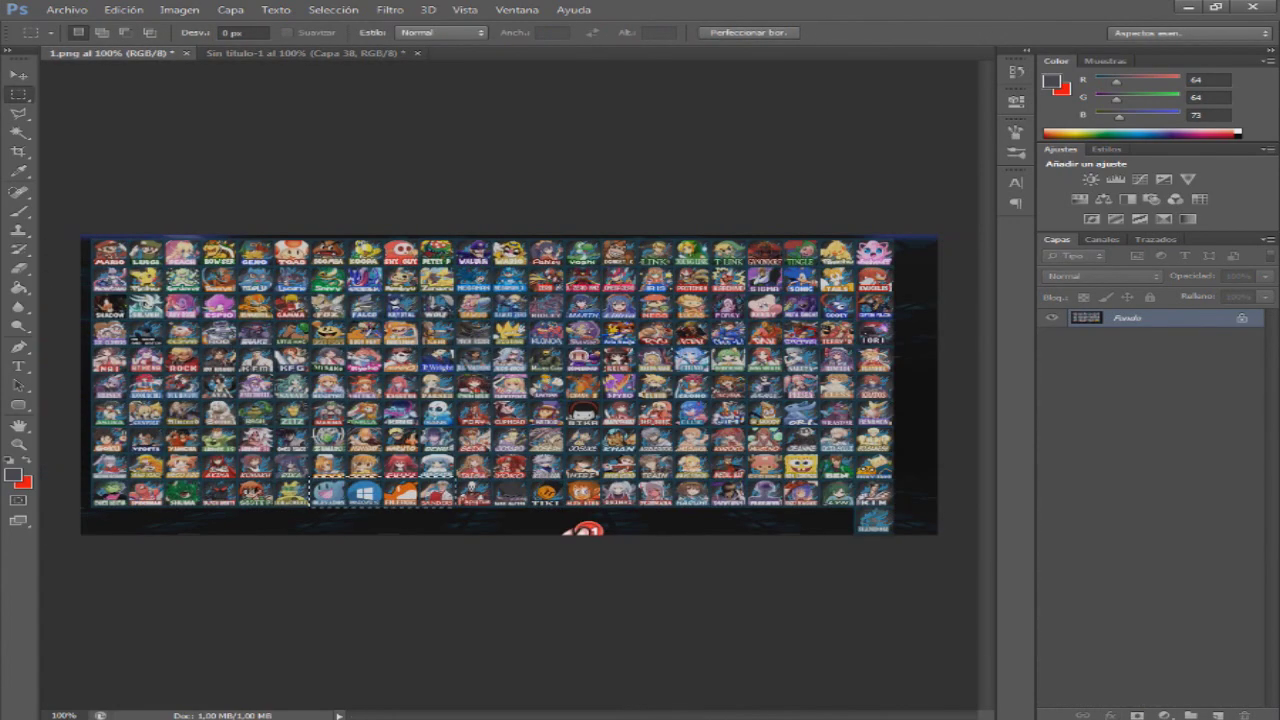
pyautogui.hotkey('ctrl', 'Tab')
pyautogui.hotkey('ctrl', 'v')
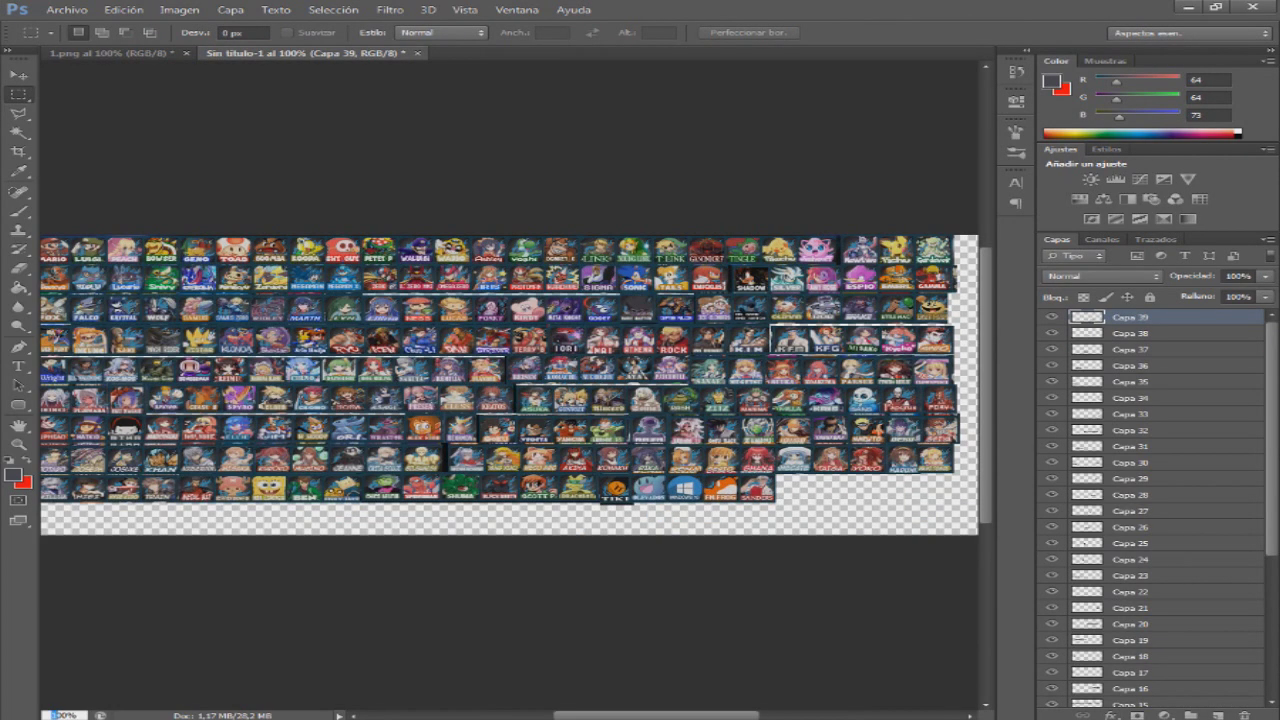
# - Outline the rebuilt nine-row portrait grid and the empty slot at the end of its ninth row with rectangular selections, clearing each one
pyautogui.press('BackSpace')
pyautogui.press('Return')
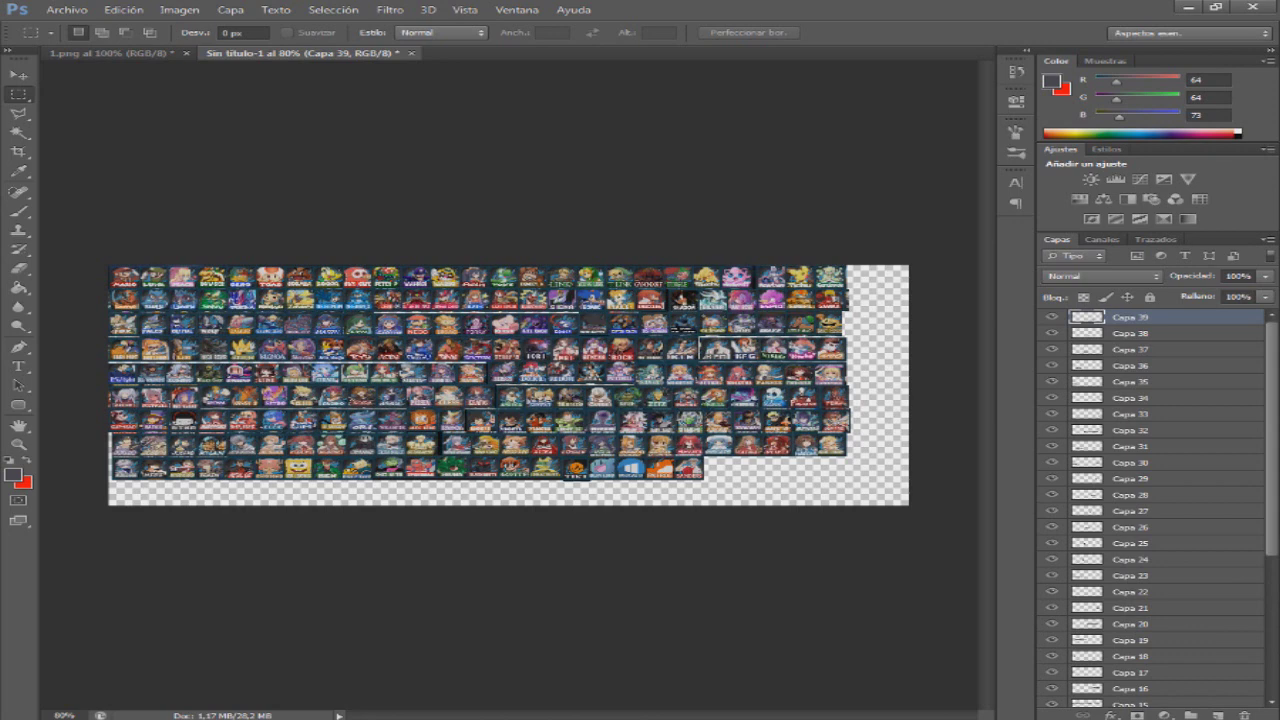
pyautogui.moveTo(108, 265); pyautogui.dragTo(846, 481)
pyautogui.hotkey('ctrl', 'd')
pyautogui.moveTo(110, 266); pyautogui.dragTo(848, 484)
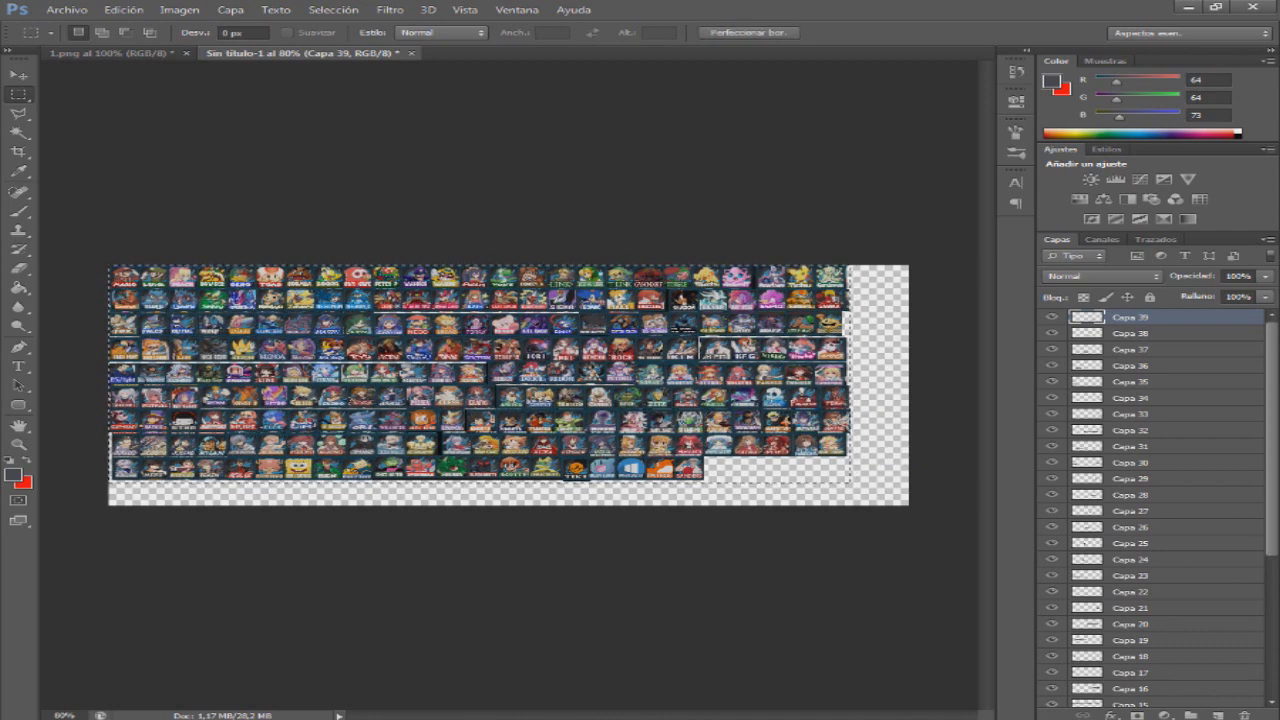
pyautogui.hotkey('ctrl', 'd')
pyautogui.moveTo(110, 266); pyautogui.dragTo(846, 483)
pyautogui.hotkey('ctrl', 'd')
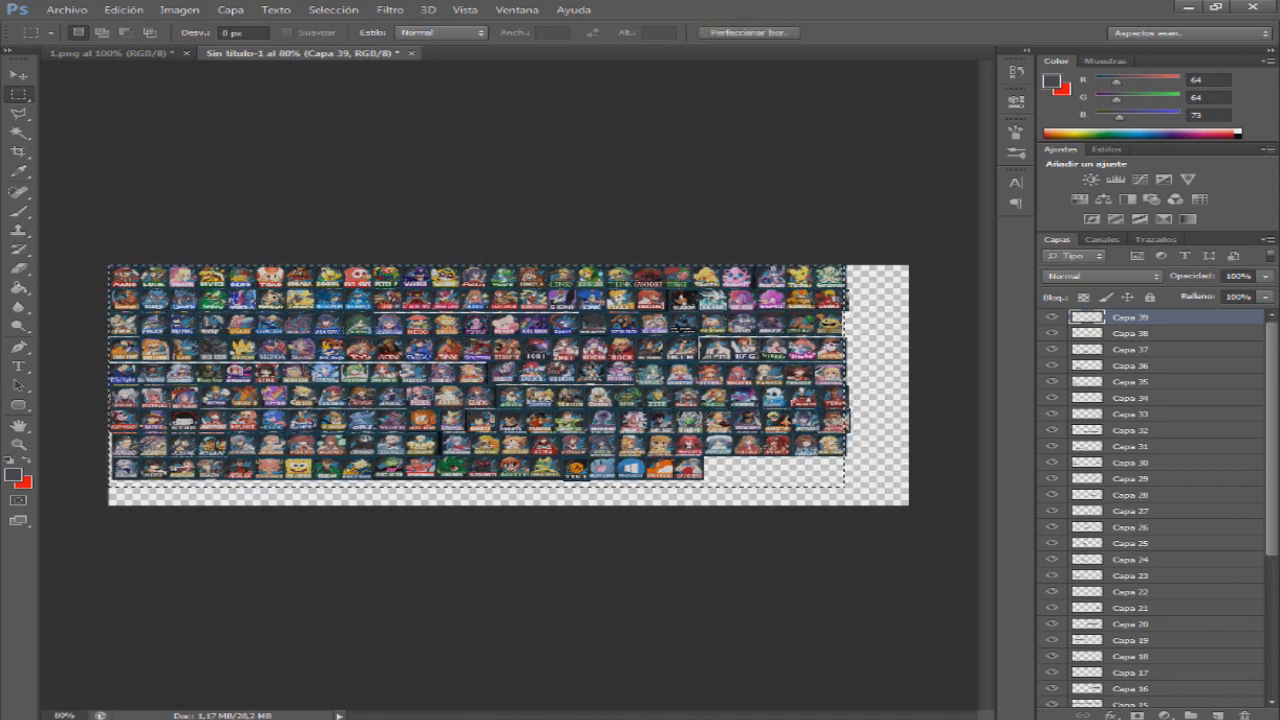
pyautogui.moveTo(817, 456); pyautogui.dragTo(849, 481)
pyautogui.hotkey('ctrl', 'd')
pyautogui.hotkey('ctrl', 'd')
pyautogui.hotkey('ctrl', 'd')
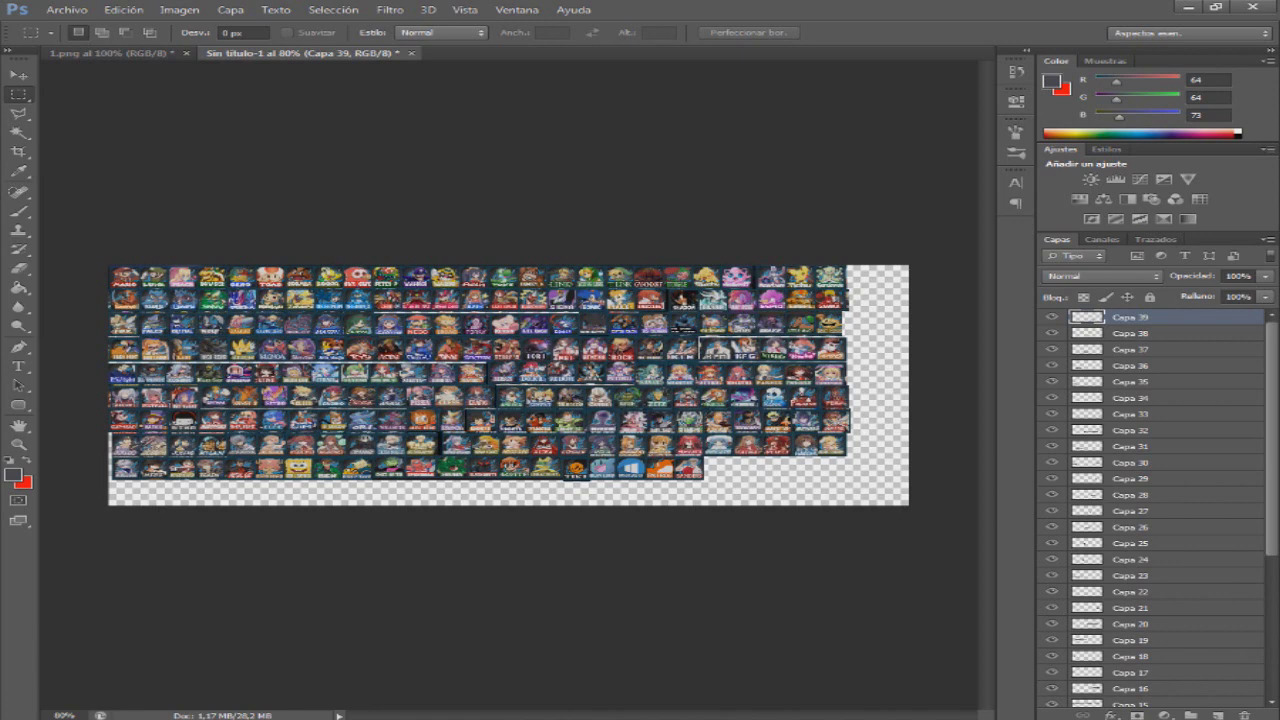
# - Switch to the Codigos Personajes SSBCIFG list in Notepad and examine its last character codes
pyautogui.click(460, 719)
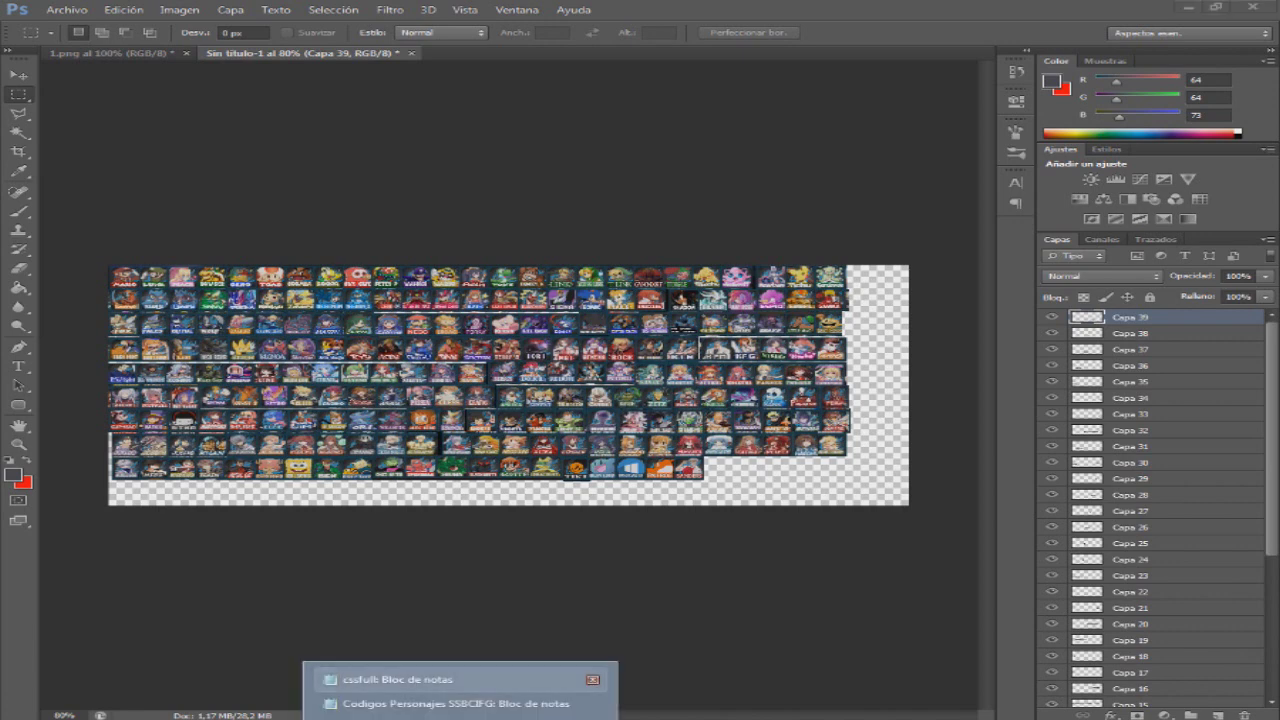
pyautogui.click(460, 703)
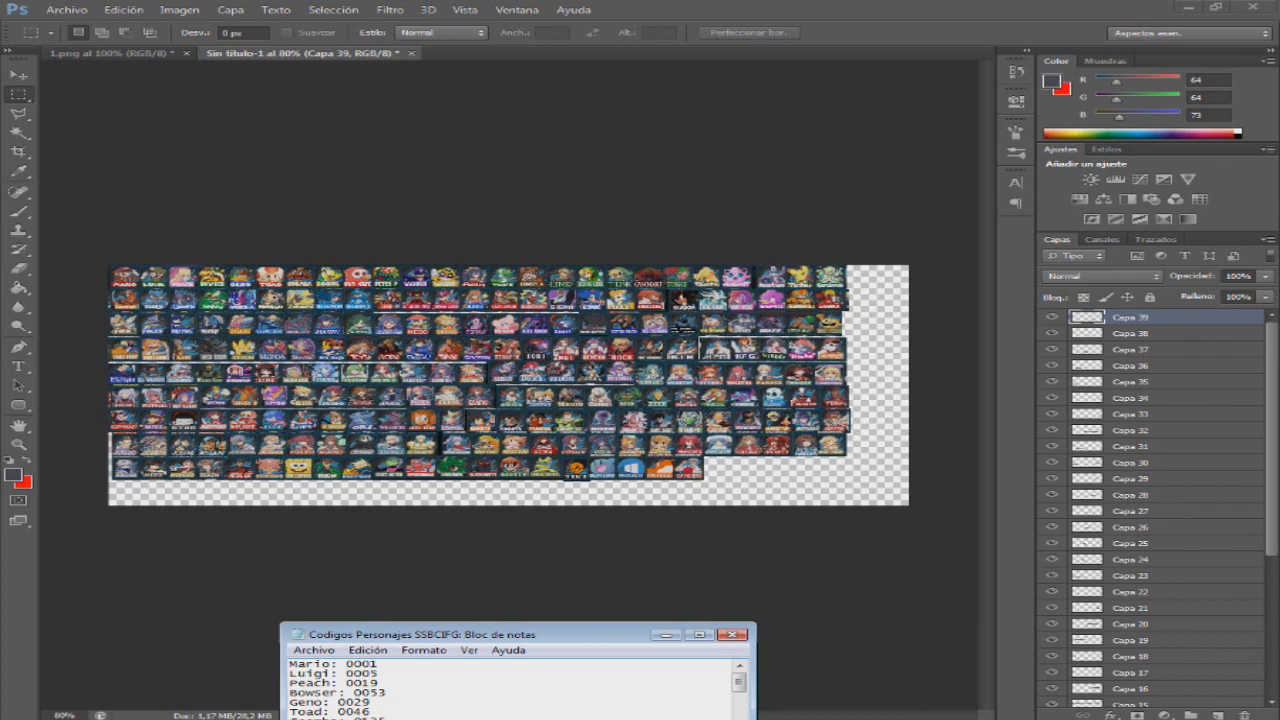
pyautogui.moveTo(480, 634); pyautogui.dragTo(500, 128)
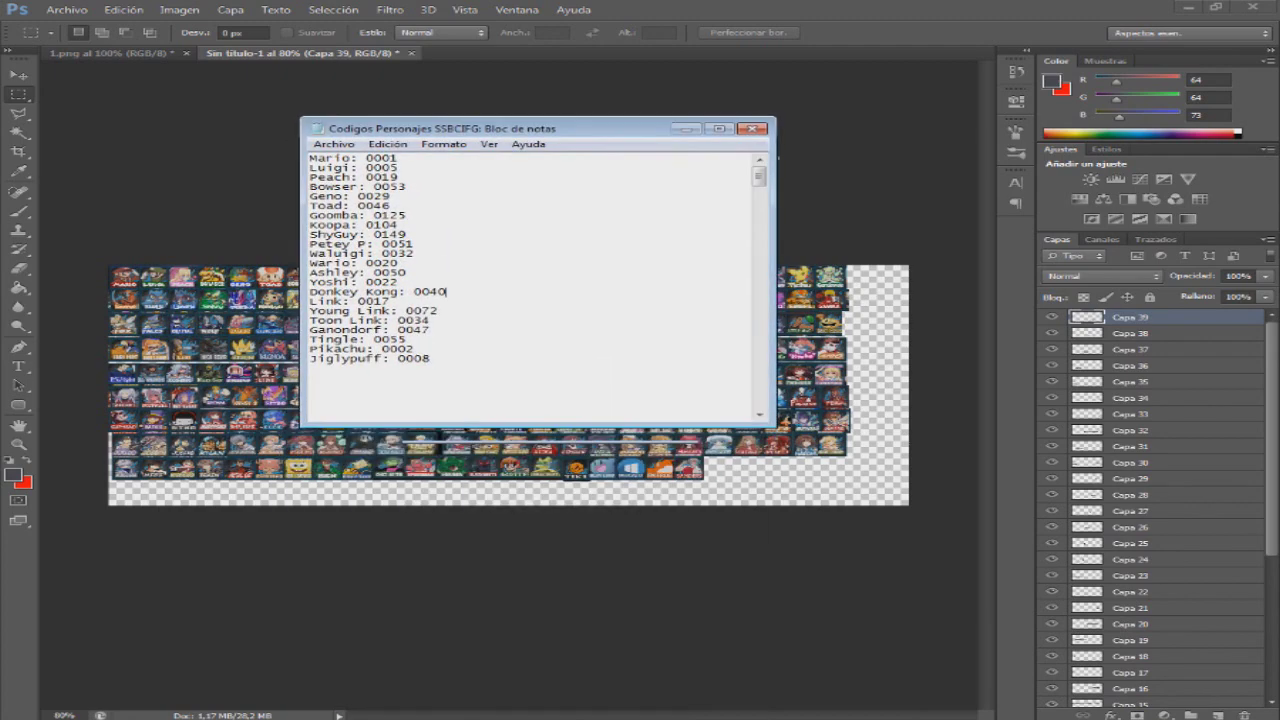
pyautogui.scroll(-20, 530, 285)
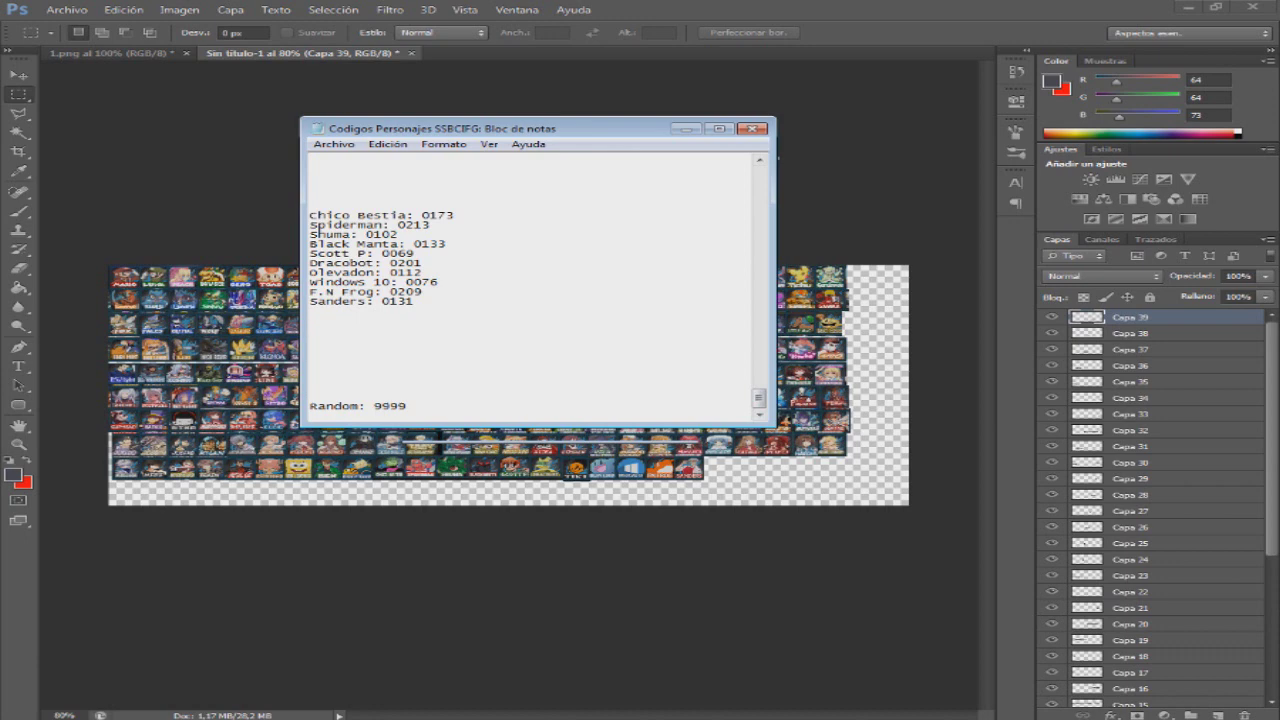
# - Clear the selection in 1.png and return to the Codigos Personajes SSBCIFG list in Notepad
pyautogui.click(150, 718)
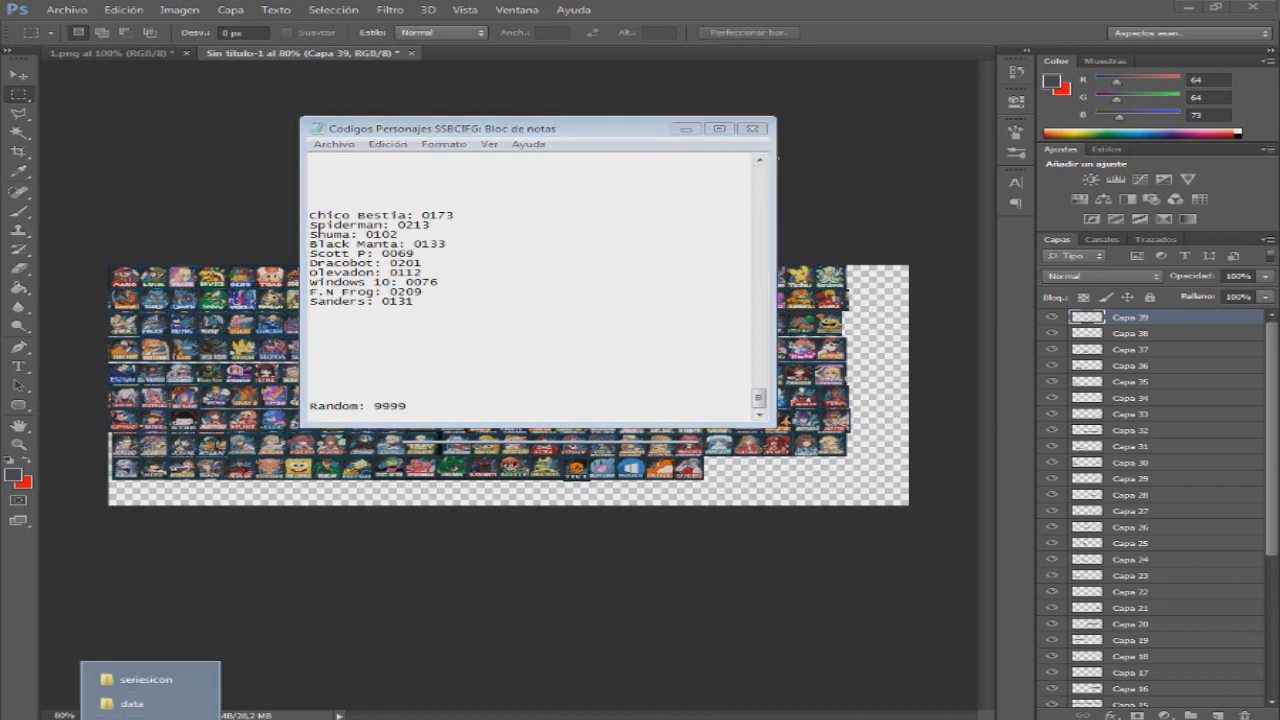
pyautogui.click(122, 53)
pyautogui.hotkey('ctrl', 'd')
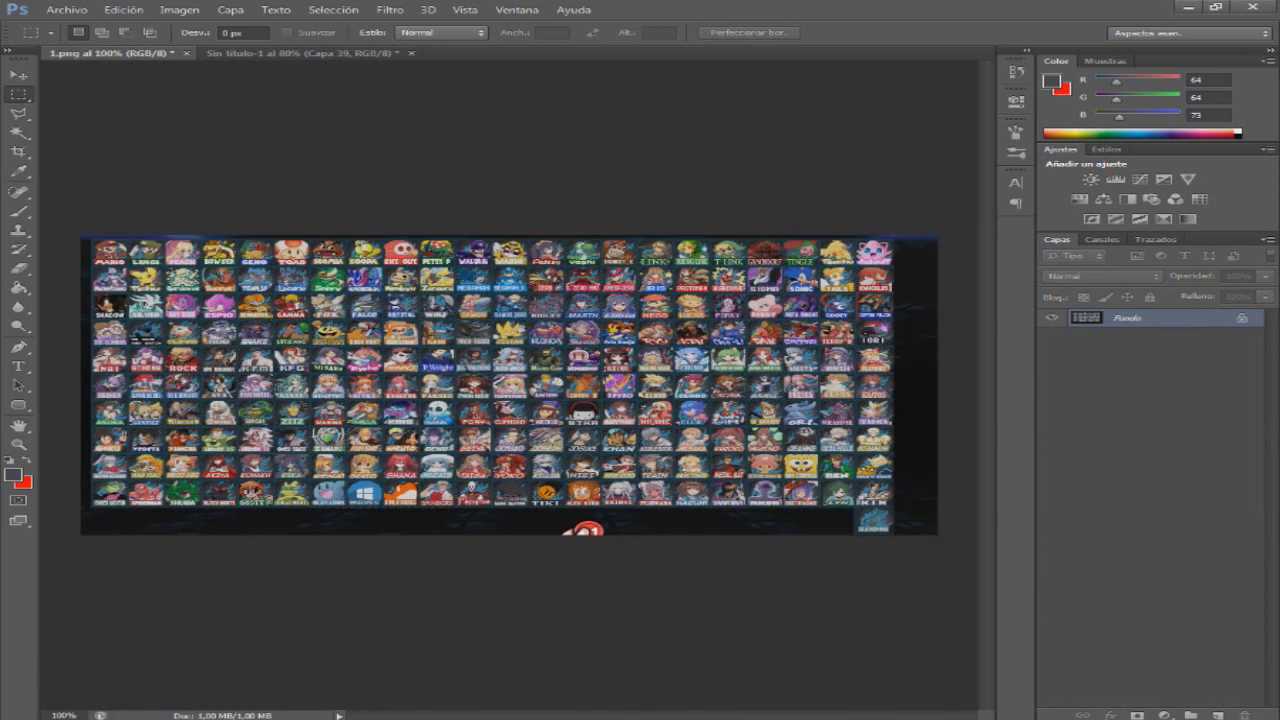
pyautogui.click(461, 718)
pyautogui.click(461, 703)
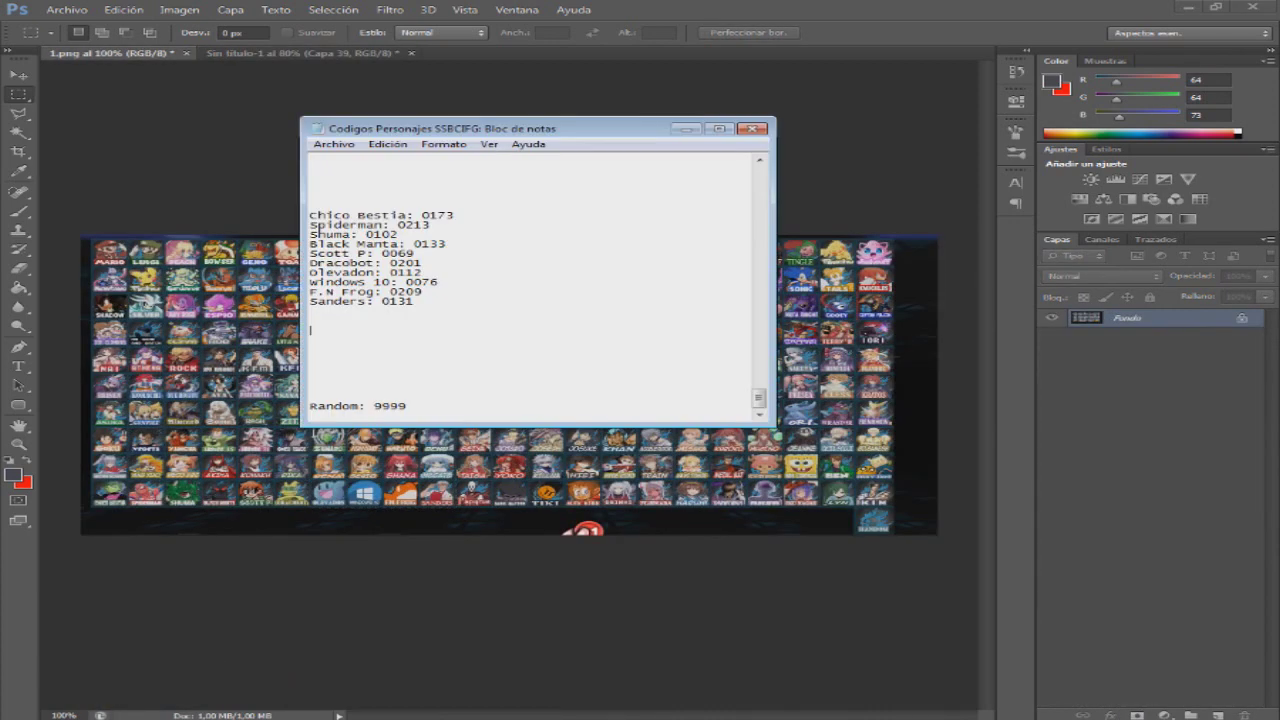
# - Add Papyrus: 0214 and Dark Matter: 0215 below Sanders in the code list, removing the Random: 9999 entry
pyautogui.write('Papyrus: 0214')
pyautogui.press('Return')
pyautogui.hotkey('ctrl', 'shift', 'End')
pyautogui.press('Delete')
pyautogui.write('D')
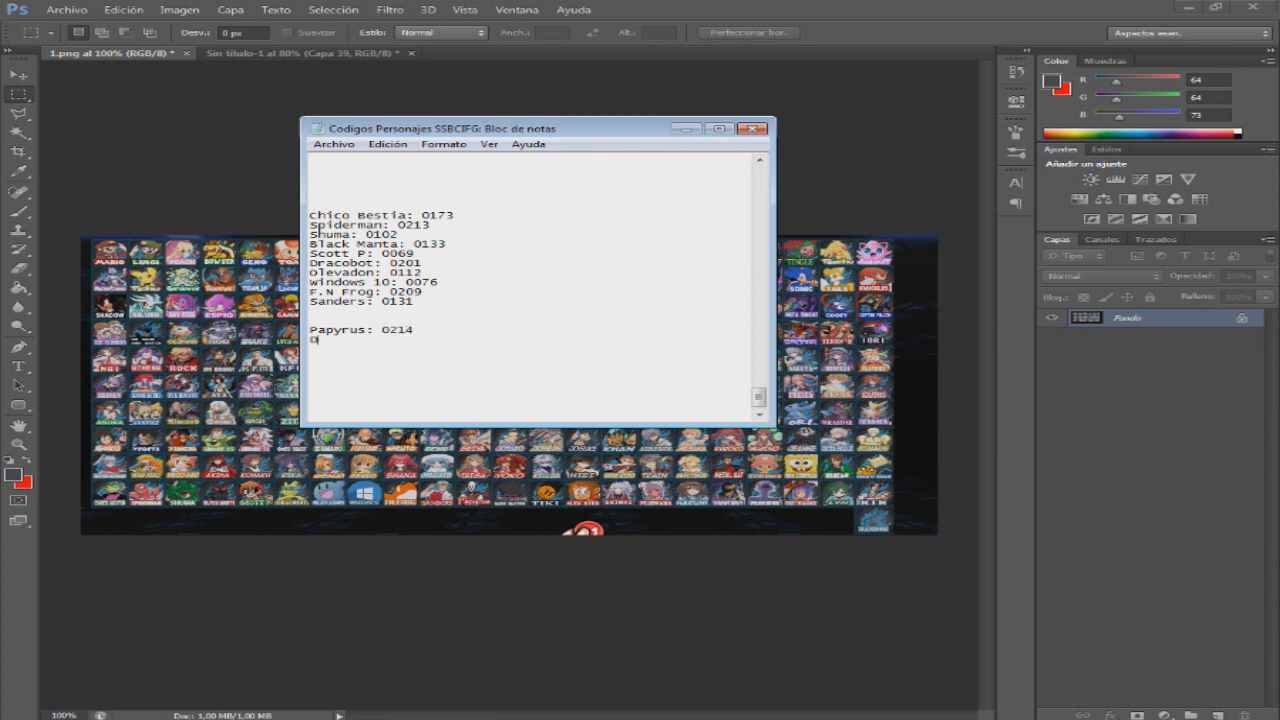
pyautogui.write('ark Matter: 0215')
# - Add the entries Tiki: 0216, Alex Kid: 0217 and Shinki: 0218 on separate lines below Dark Matter
pyautogui.write('Tiki')
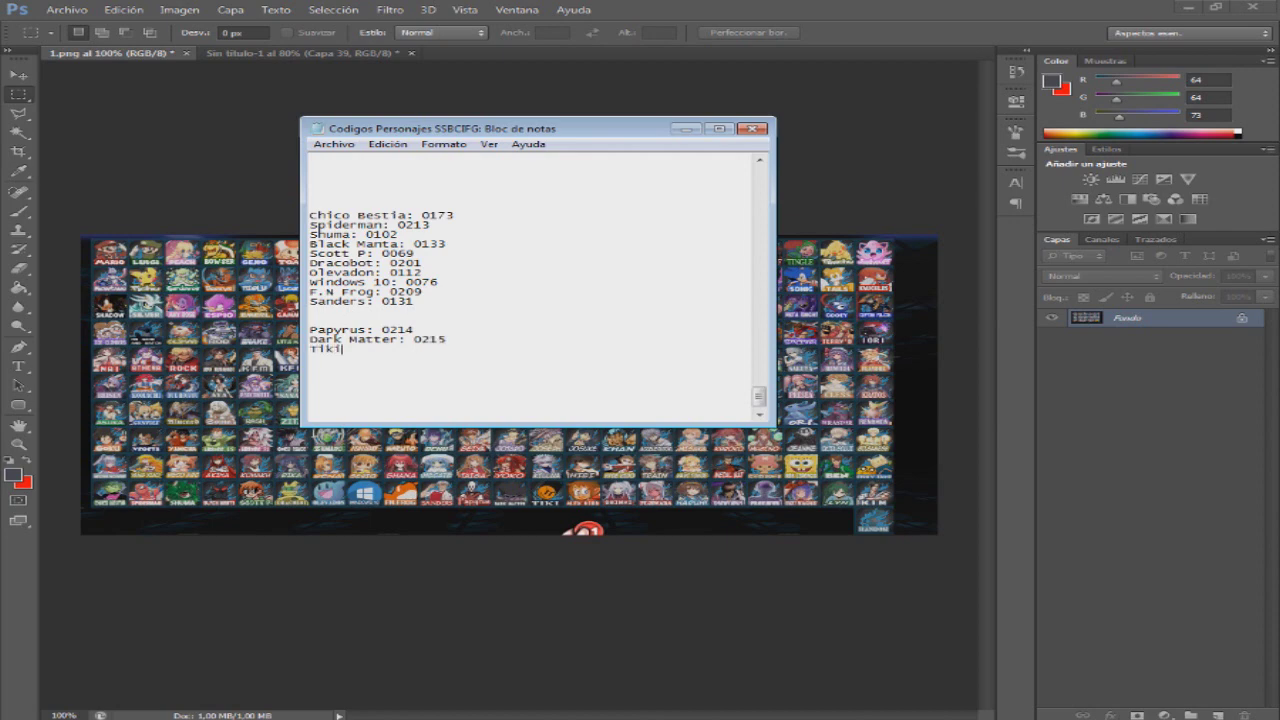
pyautogui.write(': 01')
pyautogui.write('16')
pyautogui.press('Return')
pyautogui.write('Alex Kid: 0217')
pyautogui.press('Return')
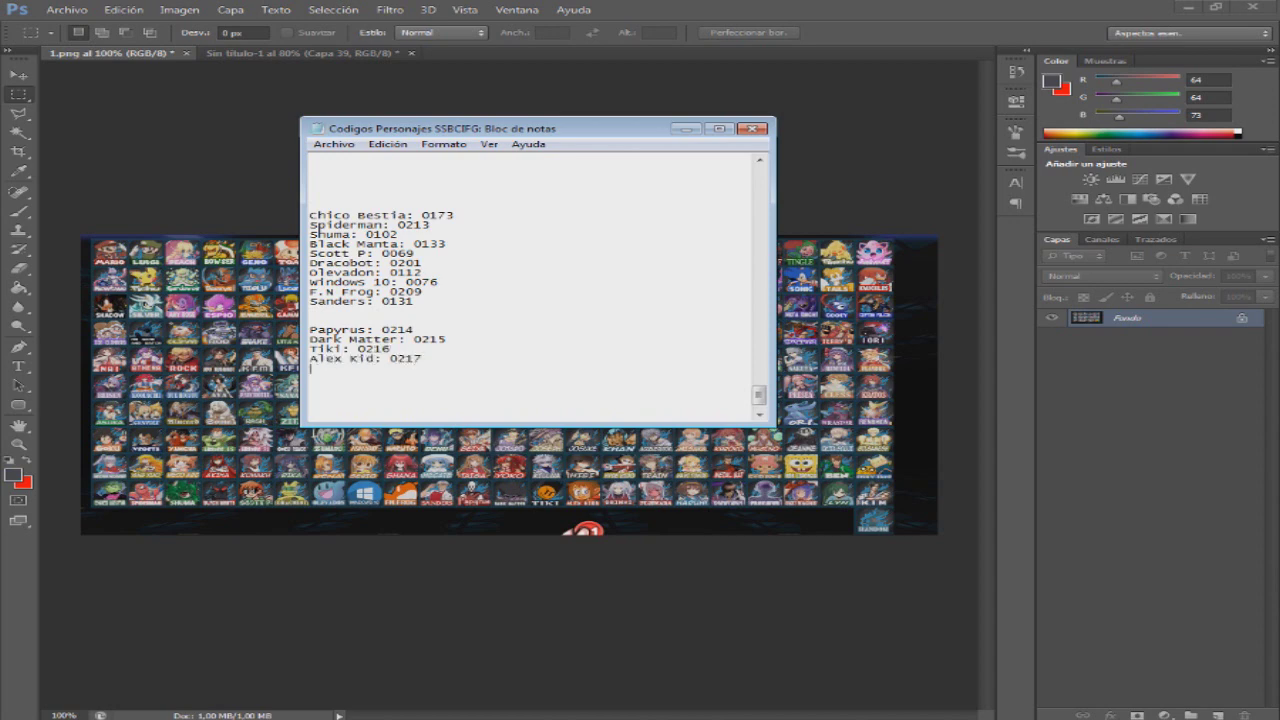
pyautogui.write('Shinki: 0218')
pyautogui.press('Return')
# - Add the entries Fujiwara: 0219, Haruhi: 0220 and Yasutora: 0221 below Shinki in the code list
pyautogui.write('Fujiwa')
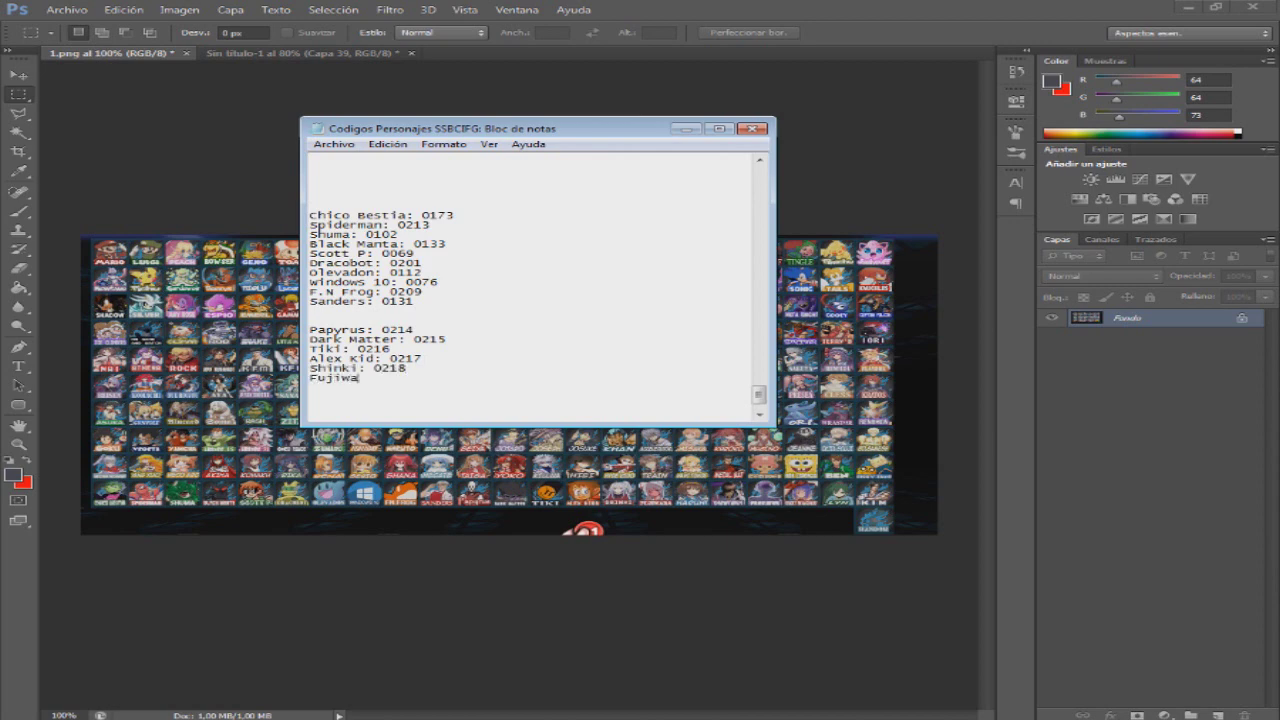
pyautogui.write('ra: 0219')
pyautogui.write('Haruhi: 022')
pyautogui.write('020')
pyautogui.write('022')
pyautogui.press('Return')
pyautogui.write('Yasutora:')
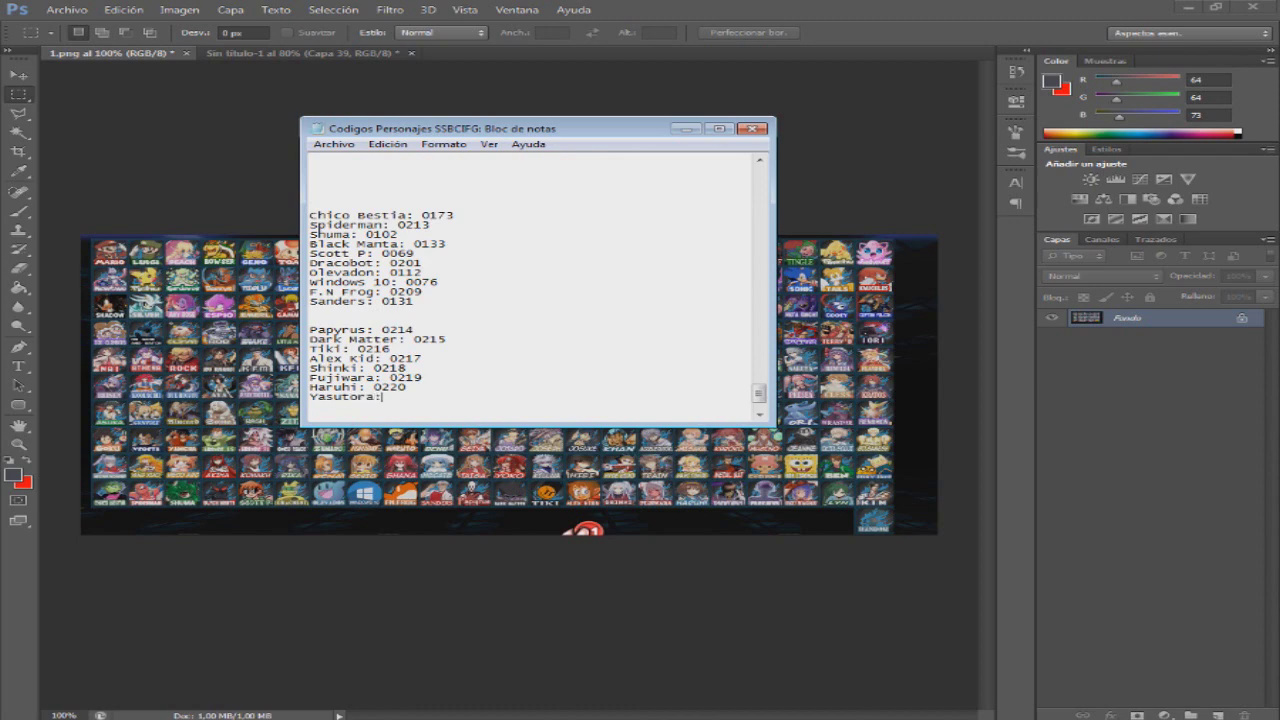
pyautogui.write(' 0')
pyautogui.write('221 ')
# - Complete the code list with the entries Freezer: 0222, Iku: 0223, Lyn: 0224 and Kim: 0225
pyautogui.write('Free')
pyautogui.write('zer: 0222')
pyautogui.press('Return')
pyautogui.write('Iku: 022')
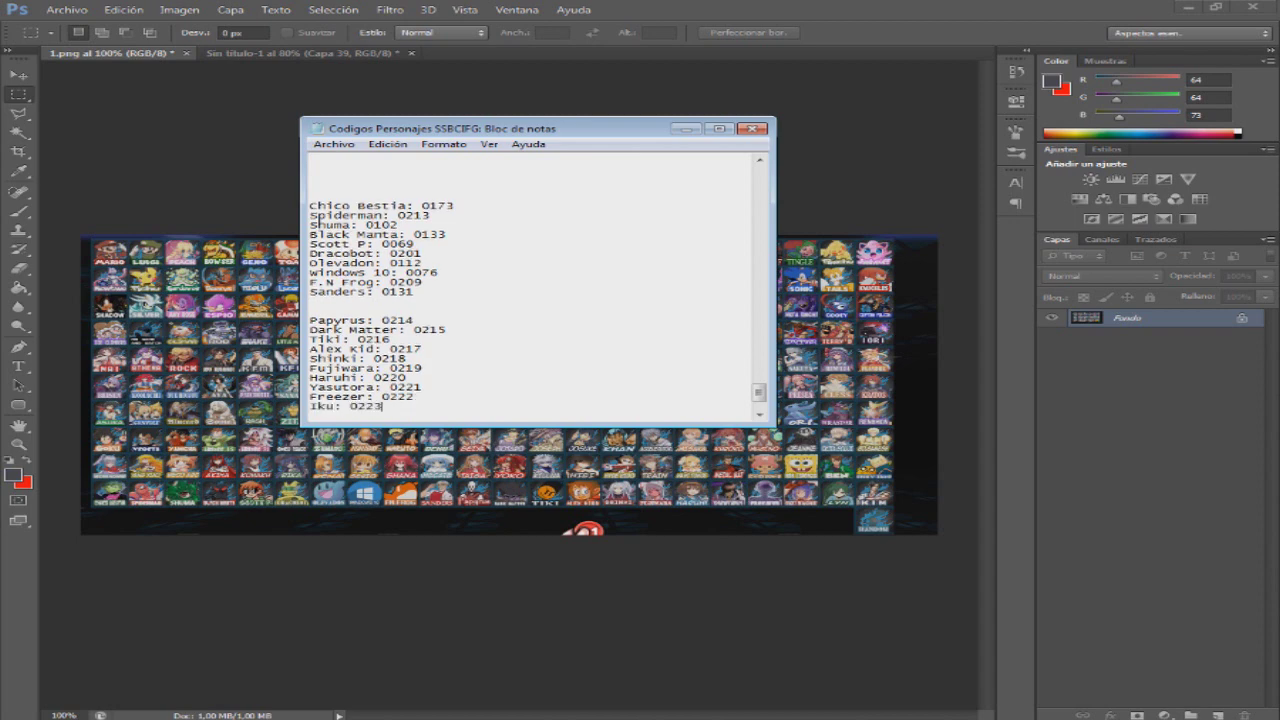
pyautogui.write('3')
pyautogui.press('Return')
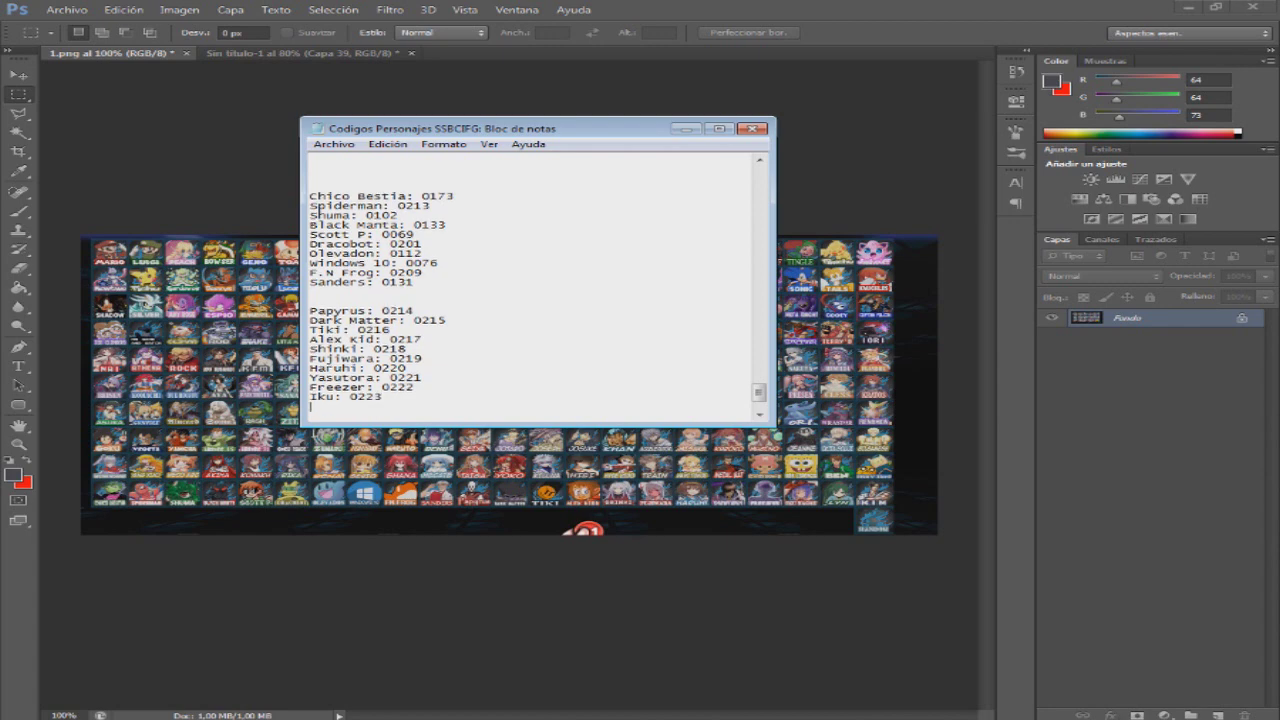
pyautogui.write('Lyn: 022')
pyautogui.write('Ki')
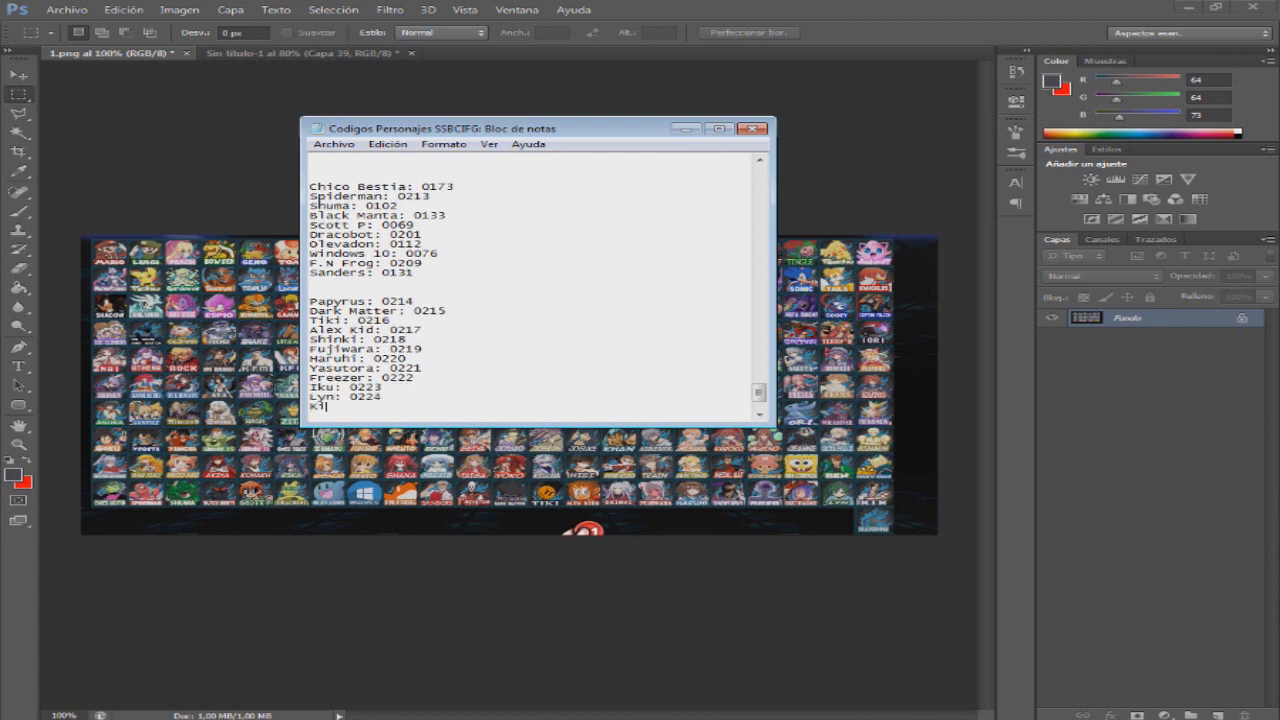
pyautogui.write('m: 0225')
# - Open cssfull from the SSBCFG data folder and widen its window so each roster row fits on one line
pyautogui.click(150, 718)
pyautogui.click(150, 702)
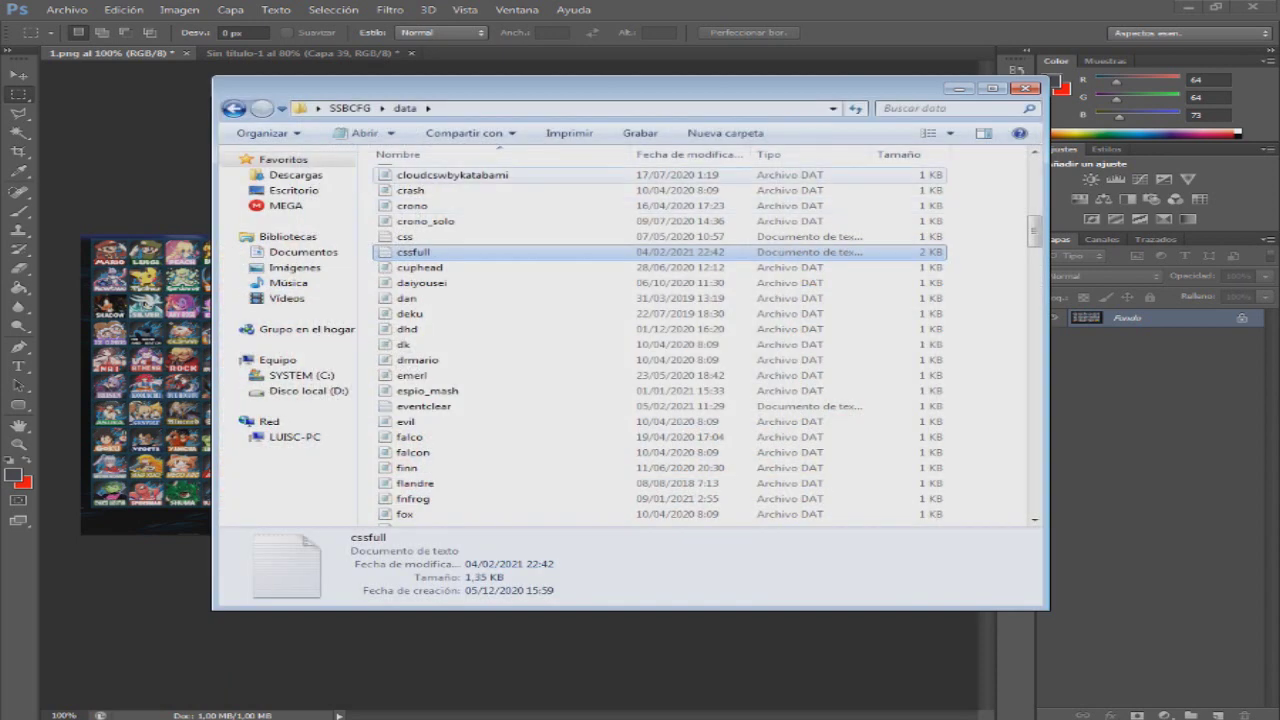
pyautogui.click(410, 237)
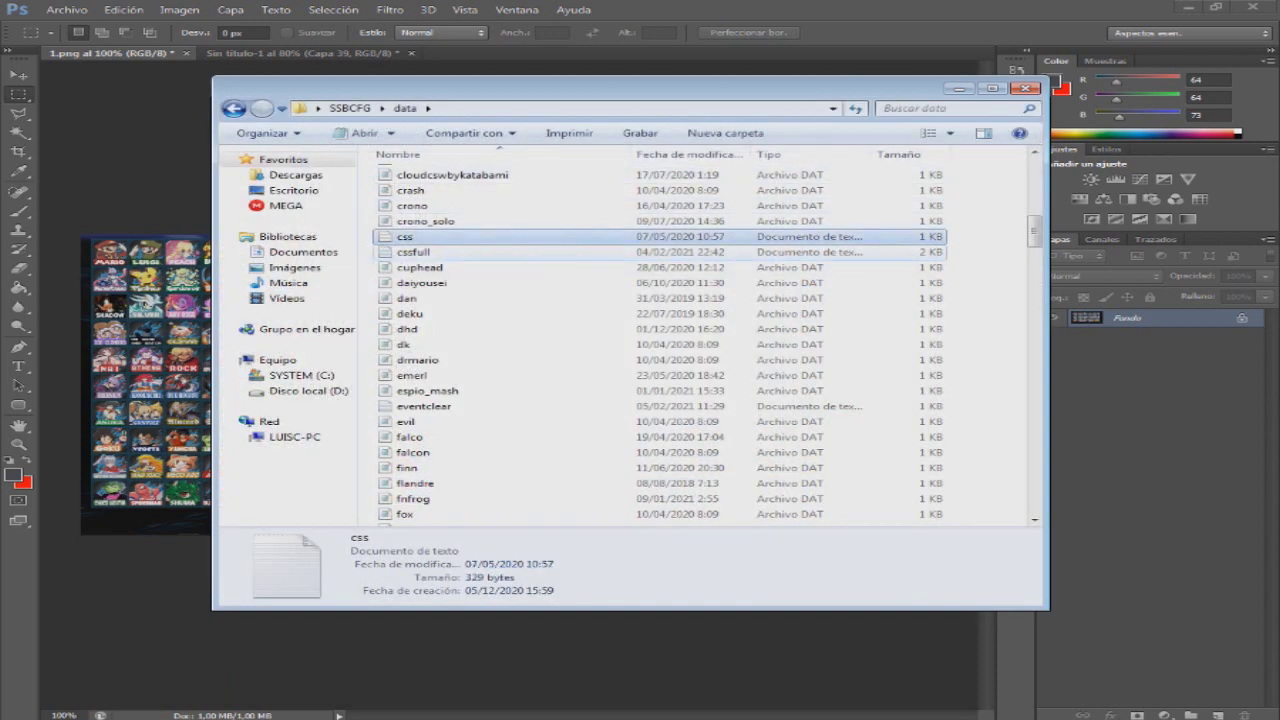
pyautogui.press('s')
pyautogui.press('e')
pyautogui.click(415, 279)
pyautogui.press('c')
pyautogui.press('s')
pyautogui.press('s')
pyautogui.doubleClick(415, 187)
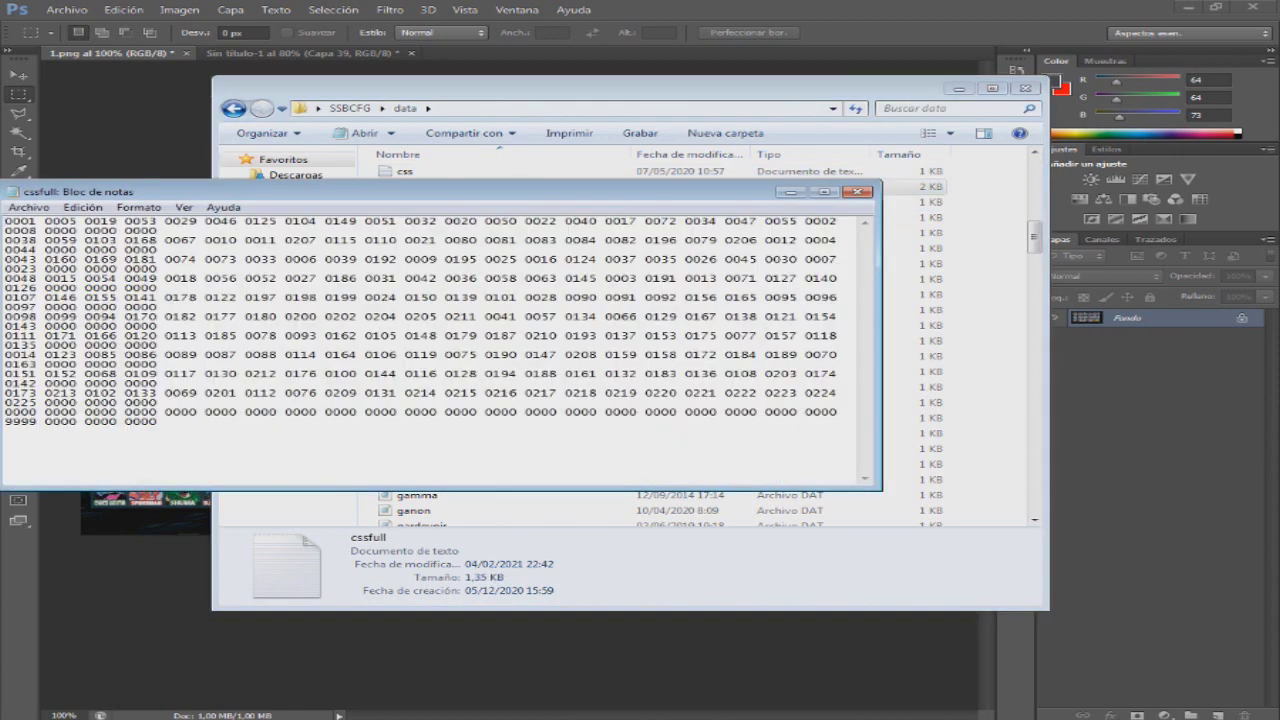
pyautogui.moveTo(881, 330); pyautogui.dragTo(1168, 330)
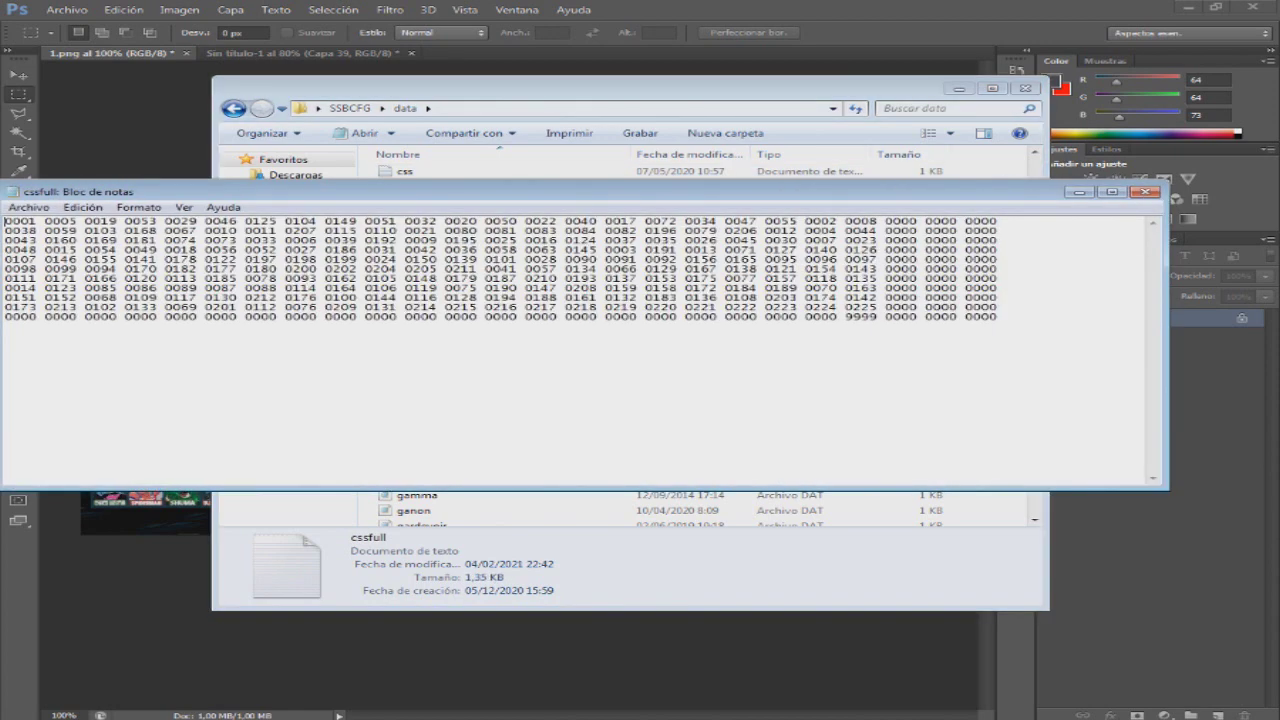
# - Minimize the data folder window, bring the Codigos Personajes SSBCIFG list forward and save it
pyautogui.click(959, 89)
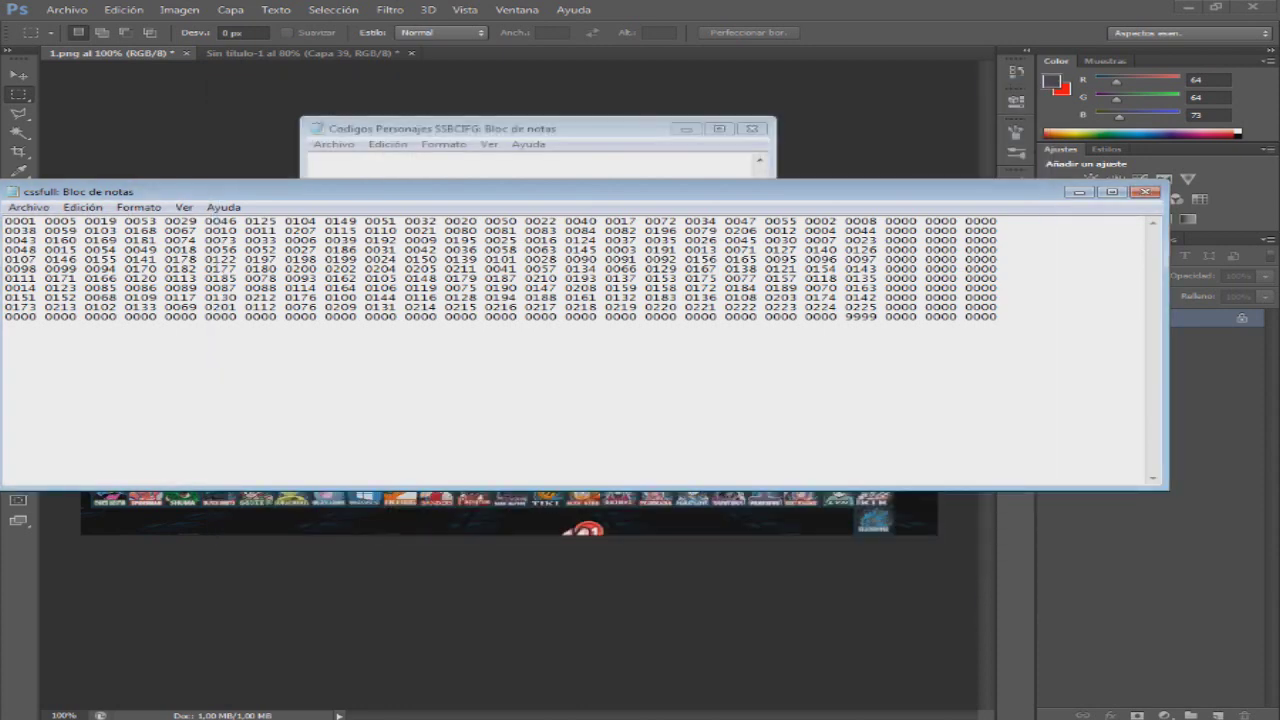
pyautogui.moveTo(500, 128); pyautogui.dragTo(768, 159)
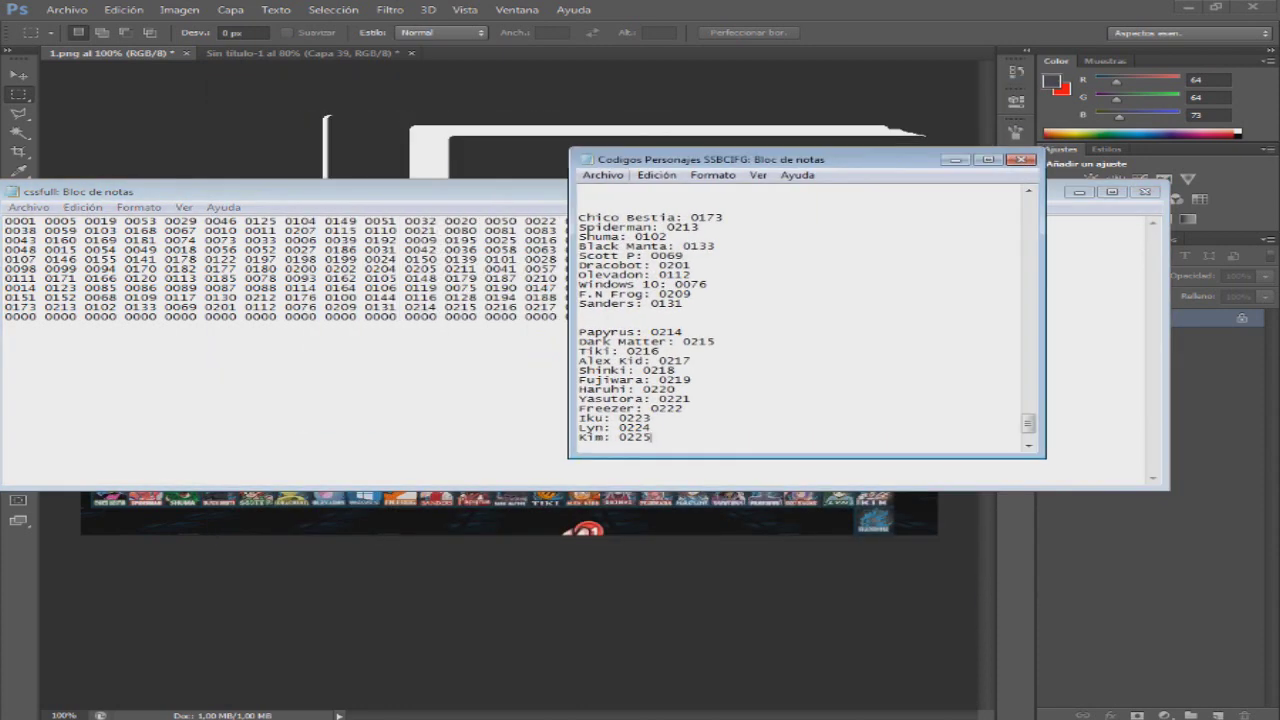
pyautogui.click(603, 175)
pyautogui.click(630, 225)
pyautogui.moveTo(1028, 424); pyautogui.dragTo(1028, 427)
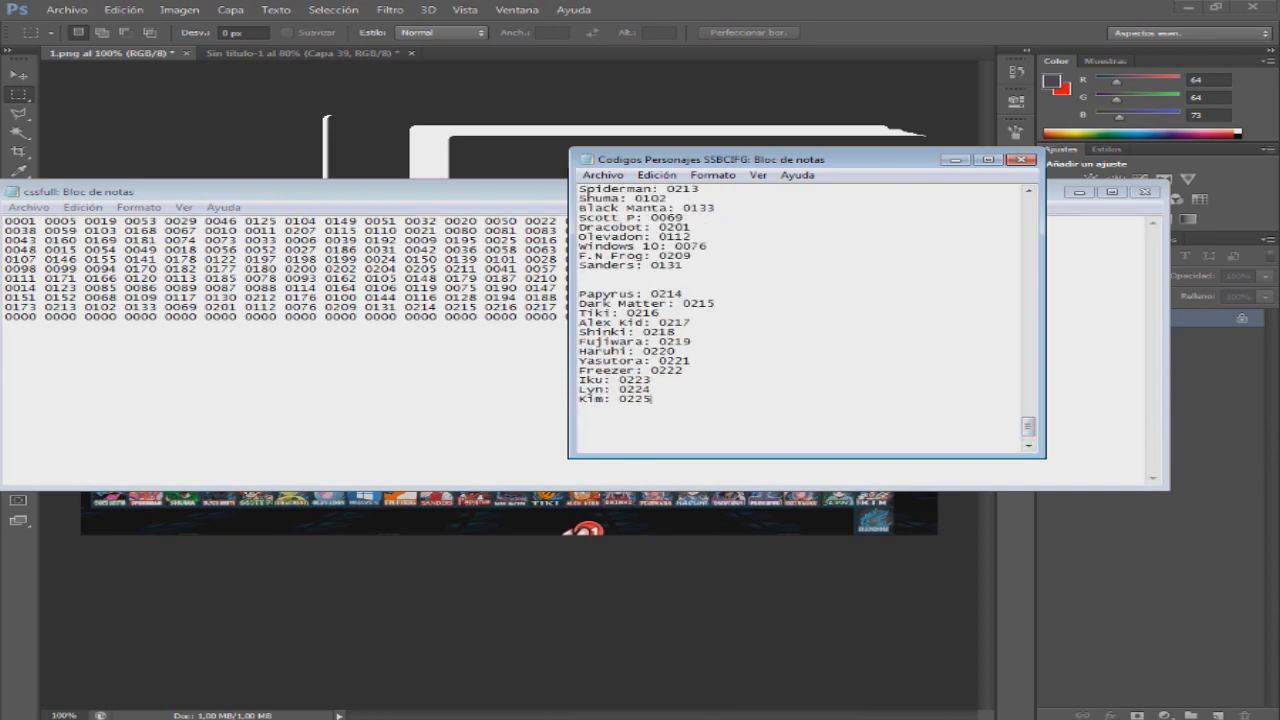
# - Place the cssfull window below the roster image and the code list, shown from Mario onward, beside it
pyautogui.moveTo(300, 191); pyautogui.dragTo(348, 547)
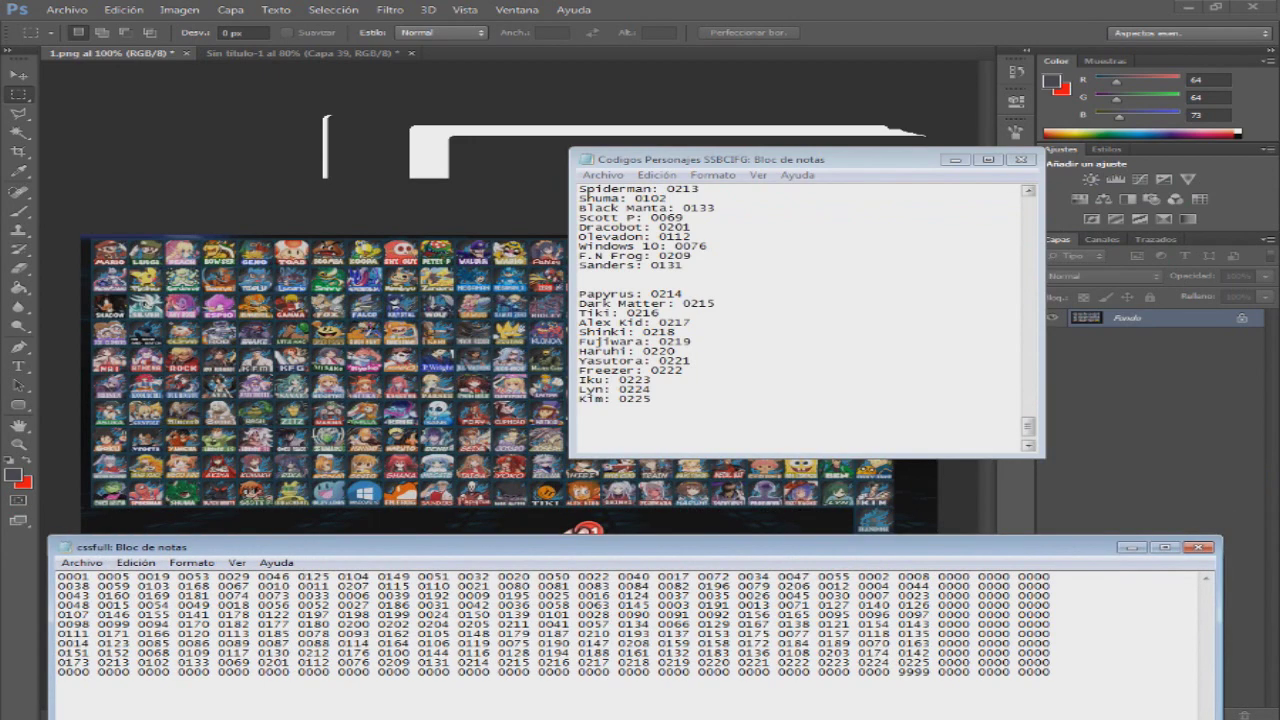
pyautogui.moveTo(1027, 427); pyautogui.dragTo(1027, 203)
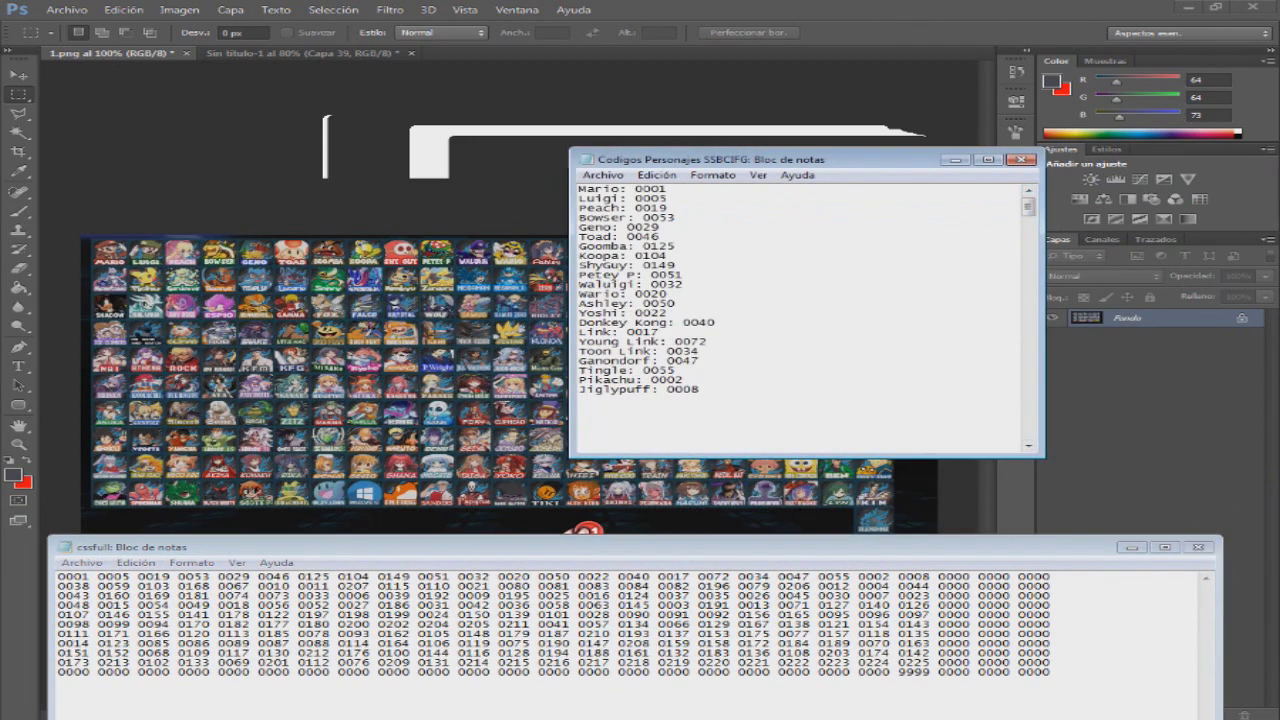
pyautogui.moveTo(700, 159); pyautogui.dragTo(960, 299)
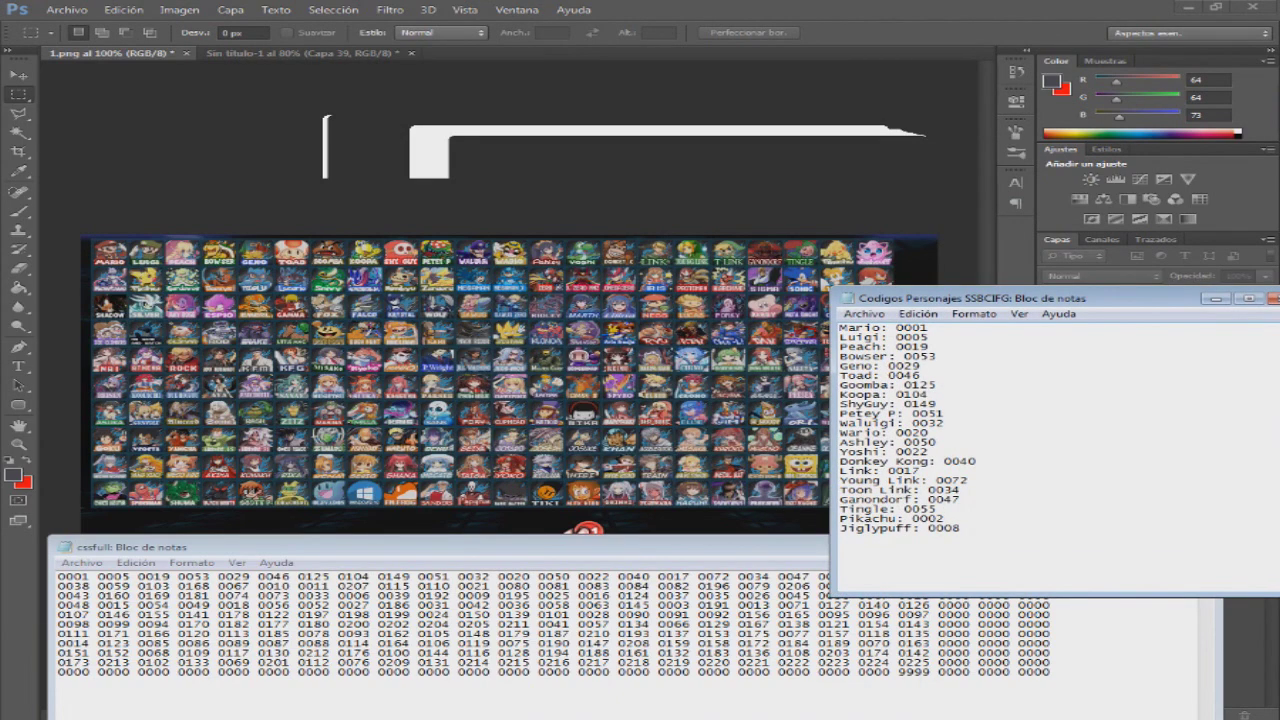
# - Switch to the Sin título-1 canvas and bring the character code list back in front of it
pyautogui.click(300, 53)
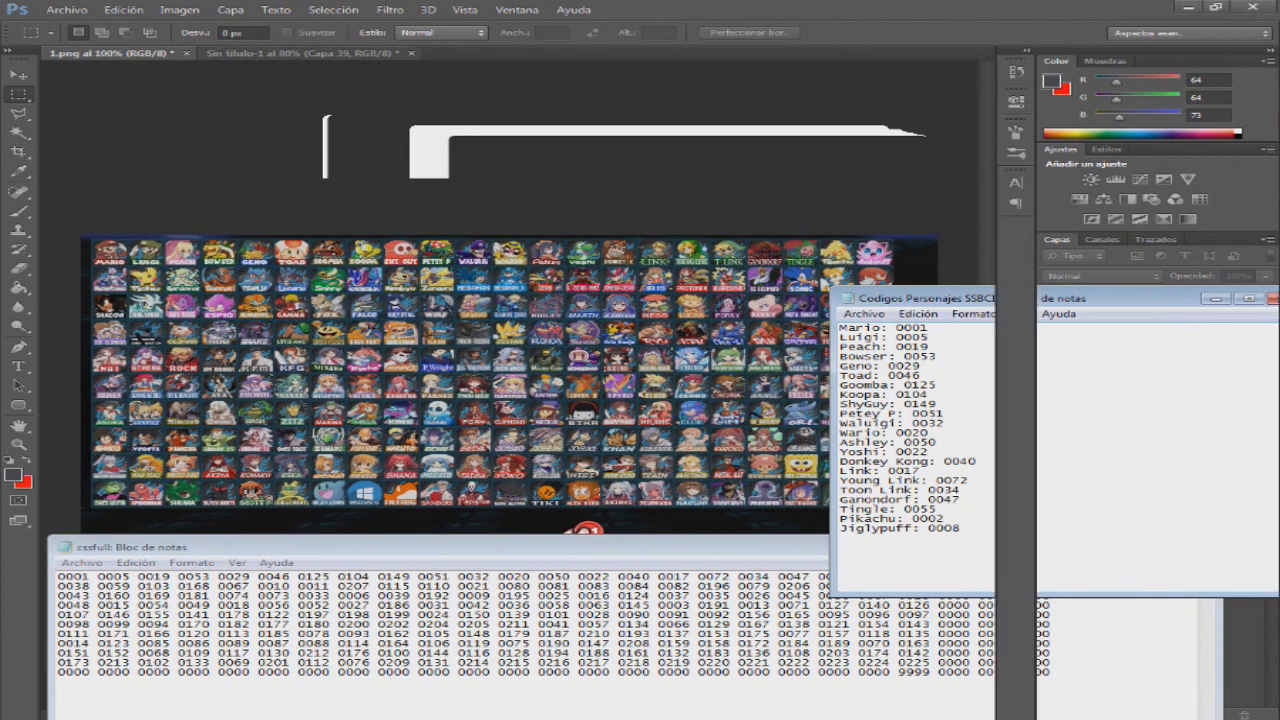
pyautogui.click(460, 718)
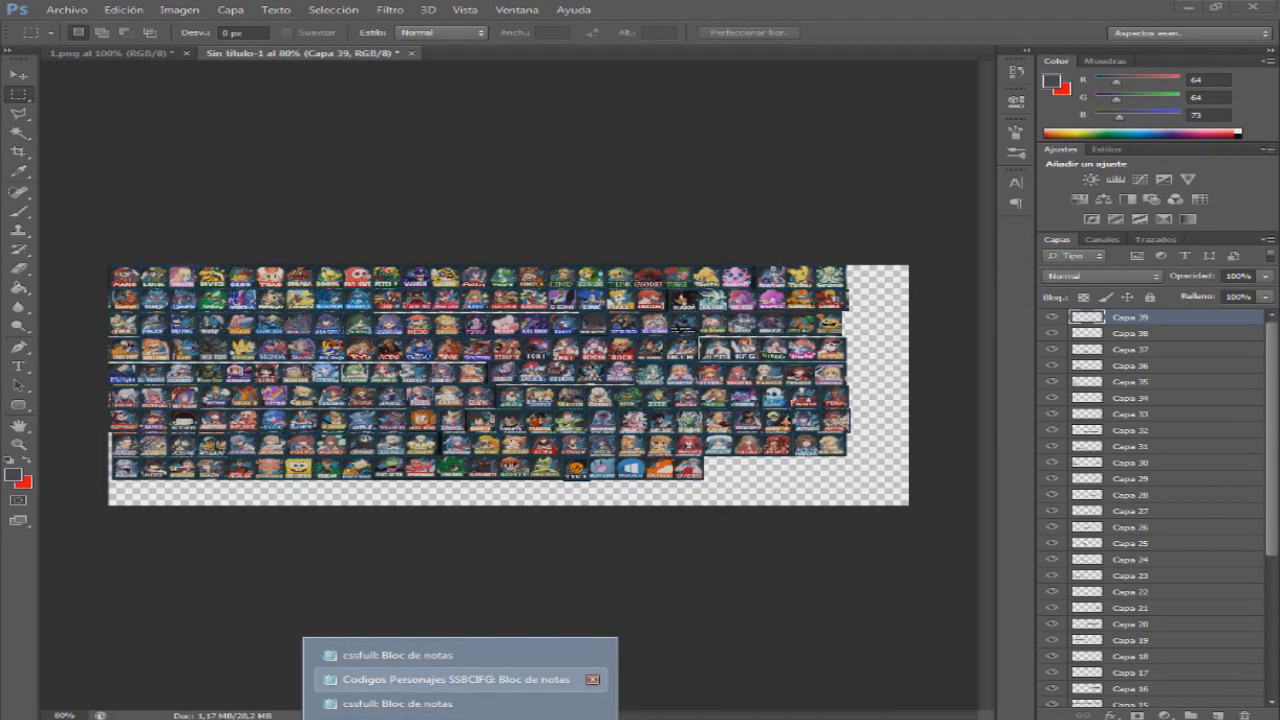
pyautogui.click(440, 679)
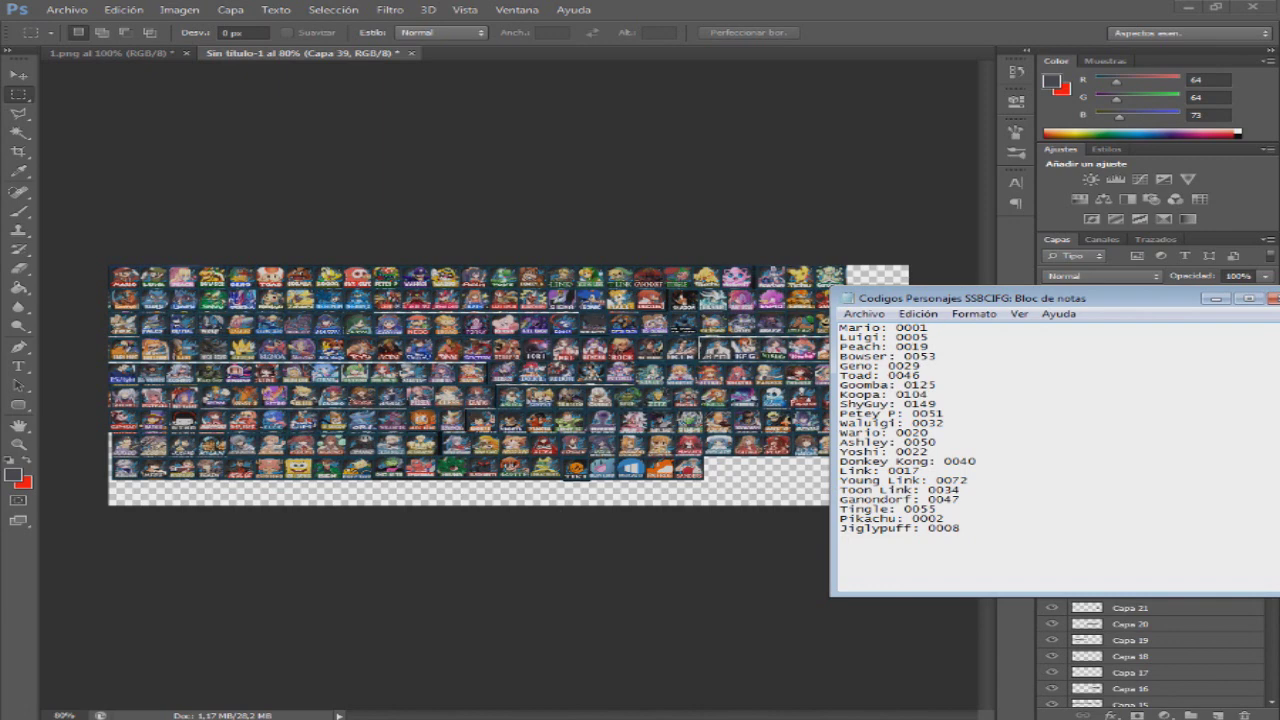
# - Move the Mewtwo, Pichu and Gardevoir entries directly below Jiglypuff in the code list and save the file
pyautogui.moveTo(925, 298); pyautogui.dragTo(670, 184)
pyautogui.scroll(-7, 808, 340)
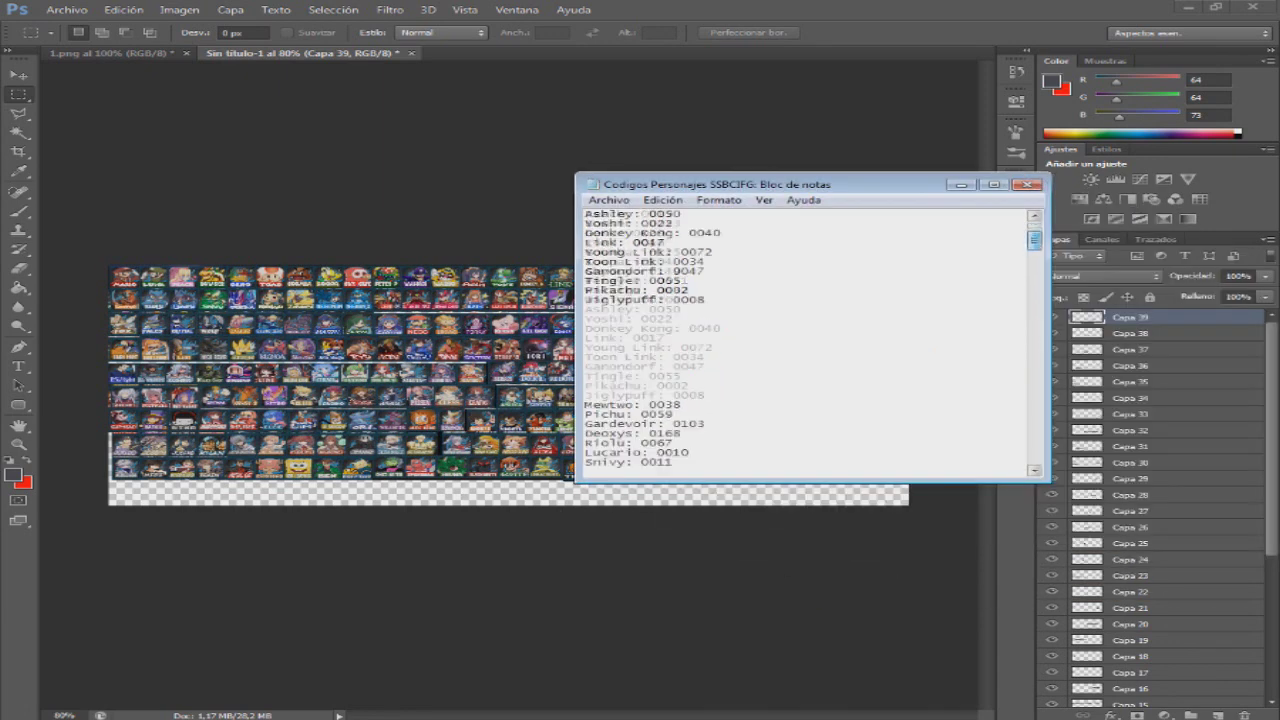
pyautogui.moveTo(584, 318); pyautogui.dragTo(705, 338)
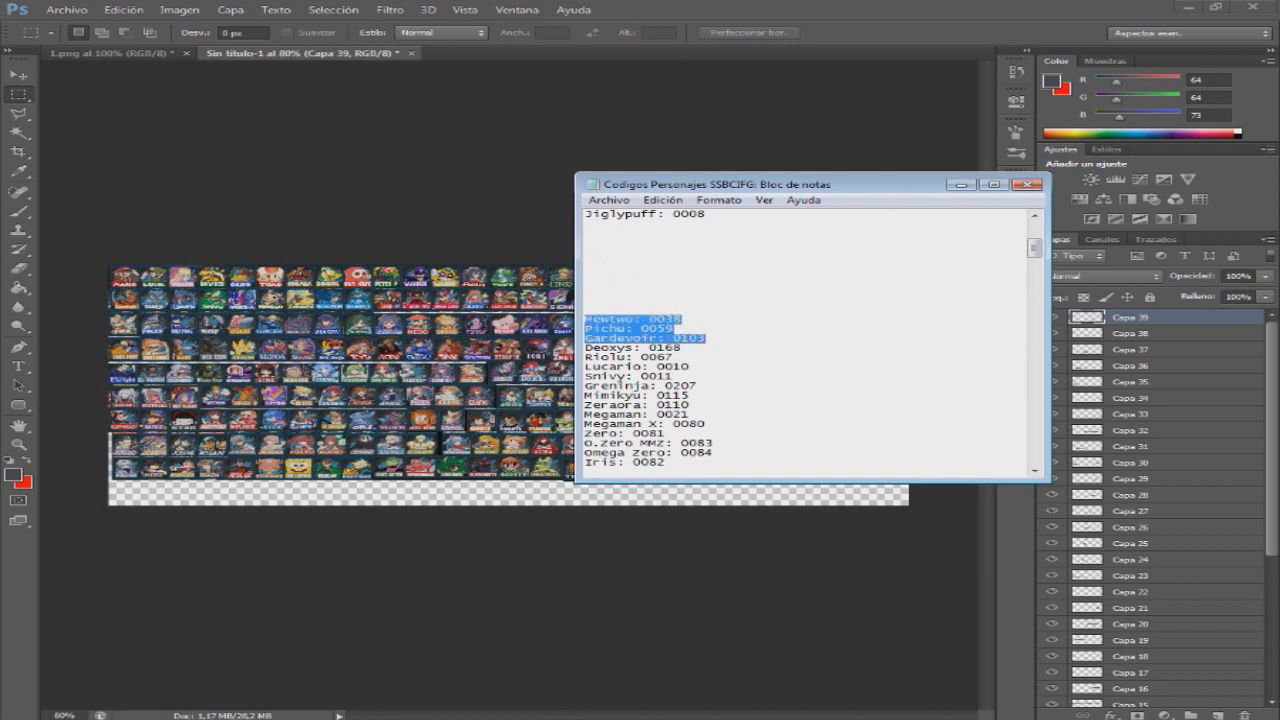
pyautogui.hotkey('ctrl', 'x')
pyautogui.hotkey('ctrl', 'v')
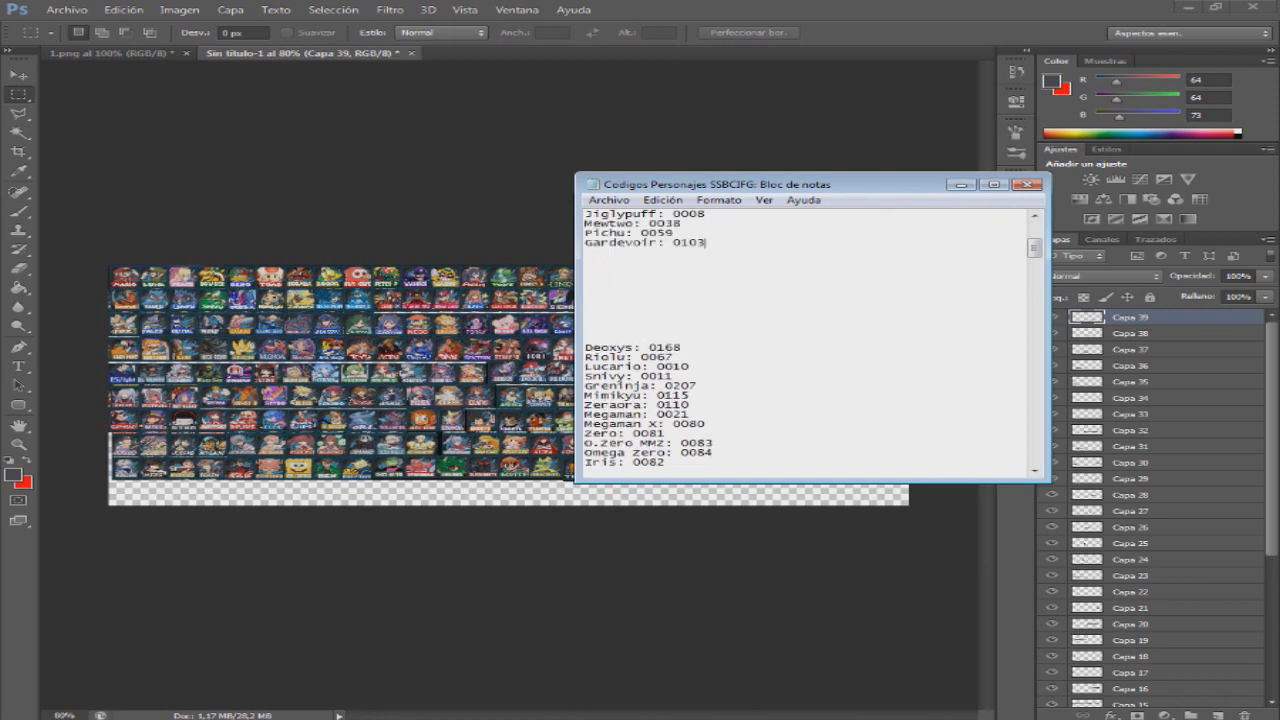
pyautogui.click(608, 200)
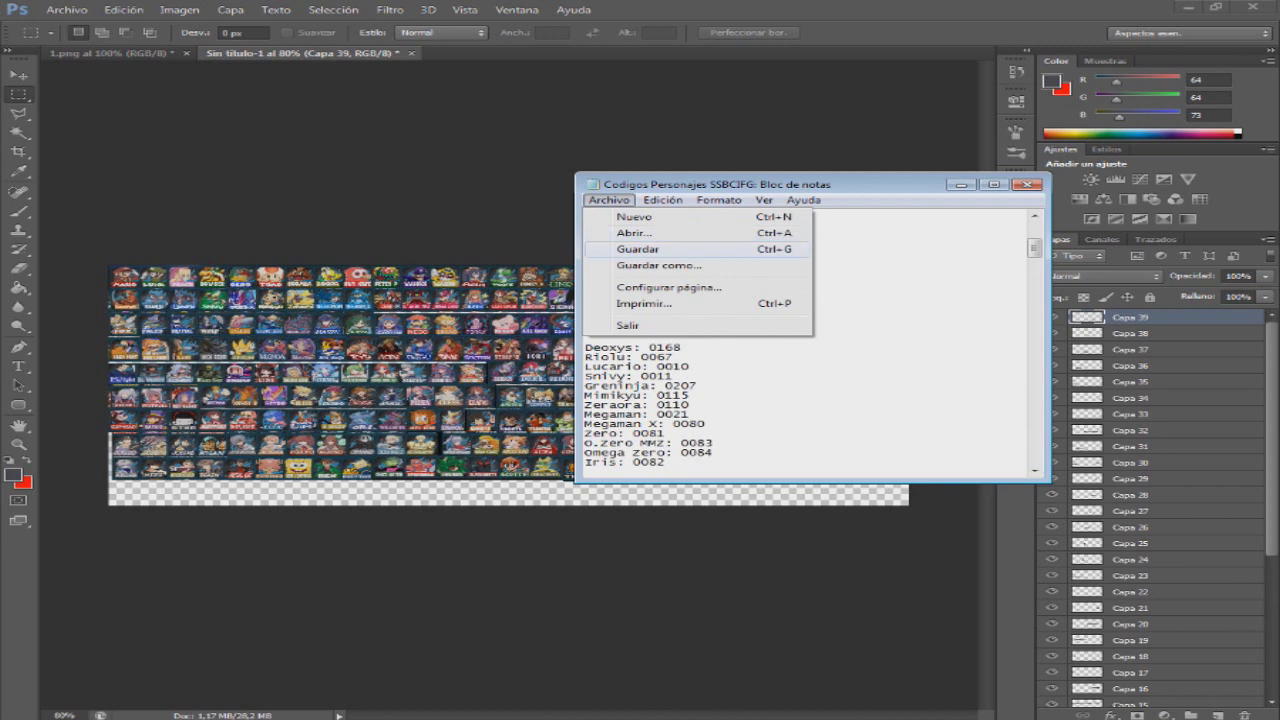
pyautogui.click(638, 249)
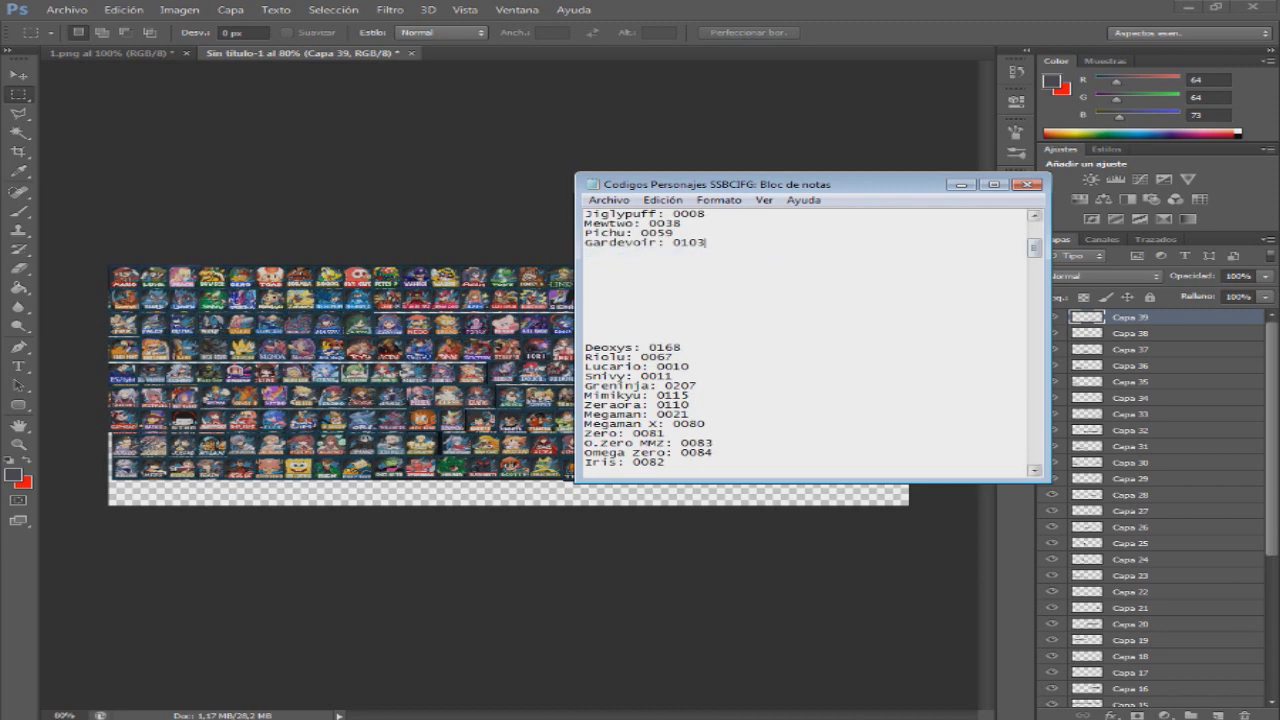
# - Shrink the code list window above the canvas and move the six entries ending with Gamma directly below Knuckles
pyautogui.moveTo(1035, 247); pyautogui.dragTo(1035, 257)
pyautogui.moveTo(850, 184); pyautogui.dragTo(538, 69)
pyautogui.moveTo(520, 369); pyautogui.dragTo(520, 270)
pyautogui.scroll(-10, 500, 180)
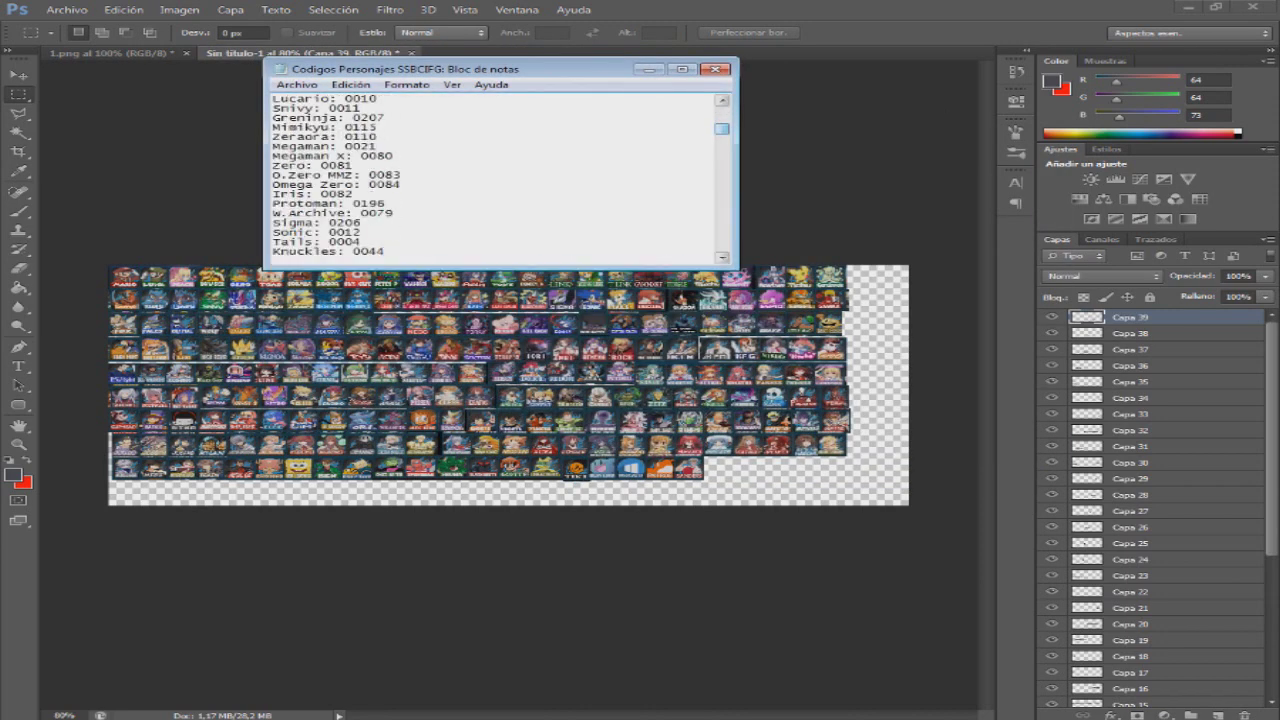
pyautogui.moveTo(722, 134); pyautogui.dragTo(722, 136)
pyautogui.moveTo(273, 165); pyautogui.dragTo(366, 214)
pyautogui.hotkey('ctrl', 'x')
pyautogui.scroll(2, 340, 190)
pyautogui.click(292, 147)
pyautogui.hotkey('ctrl', 'v')
# - Move Dark Matter: 0215 from the end of the code list to its own line between Goeey and C.Falcon, enlarging the window
pyautogui.scroll(-5, 292, 149)
pyautogui.moveTo(722, 140); pyautogui.dragTo(722, 238)
pyautogui.moveTo(409, 242); pyautogui.dragTo(273, 242)
pyautogui.hotkey('ctrl', 'x')
pyautogui.moveTo(722, 238); pyautogui.dragTo(722, 139)
pyautogui.moveTo(737, 268); pyautogui.dragTo(674, 596)
pyautogui.moveTo(450, 70); pyautogui.dragTo(1056, 80)
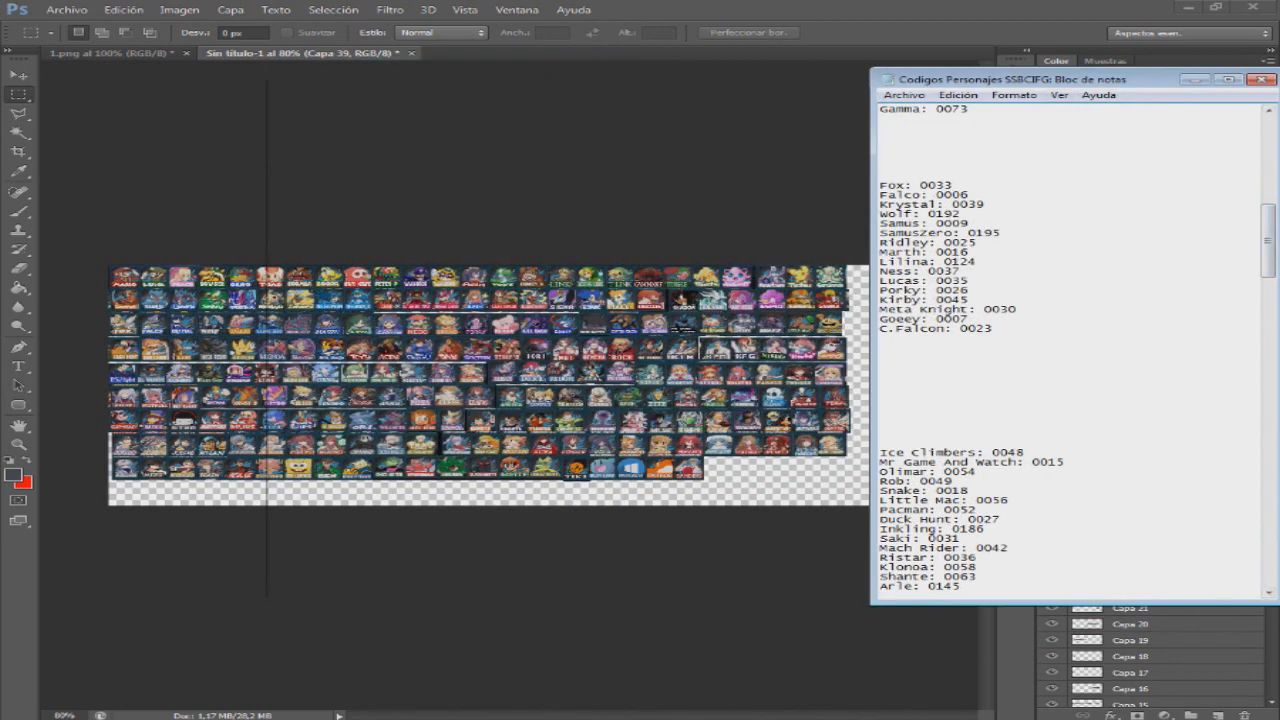
pyautogui.click(969, 319)
pyautogui.press('Return')
pyautogui.hotkey('ctrl', 'v')
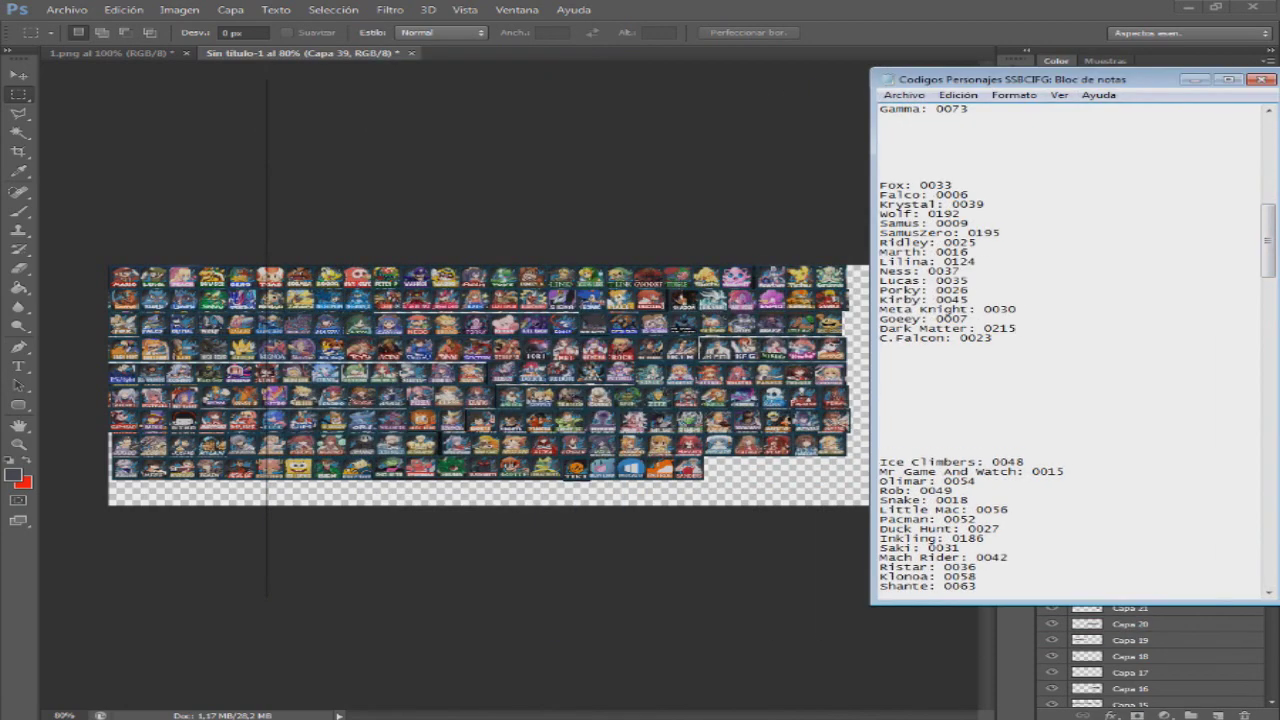
# - Move the entries from Ice Climbers through Pacman directly below C.Falcon and save the code list
pyautogui.moveTo(880, 462); pyautogui.dragTo(977, 520)
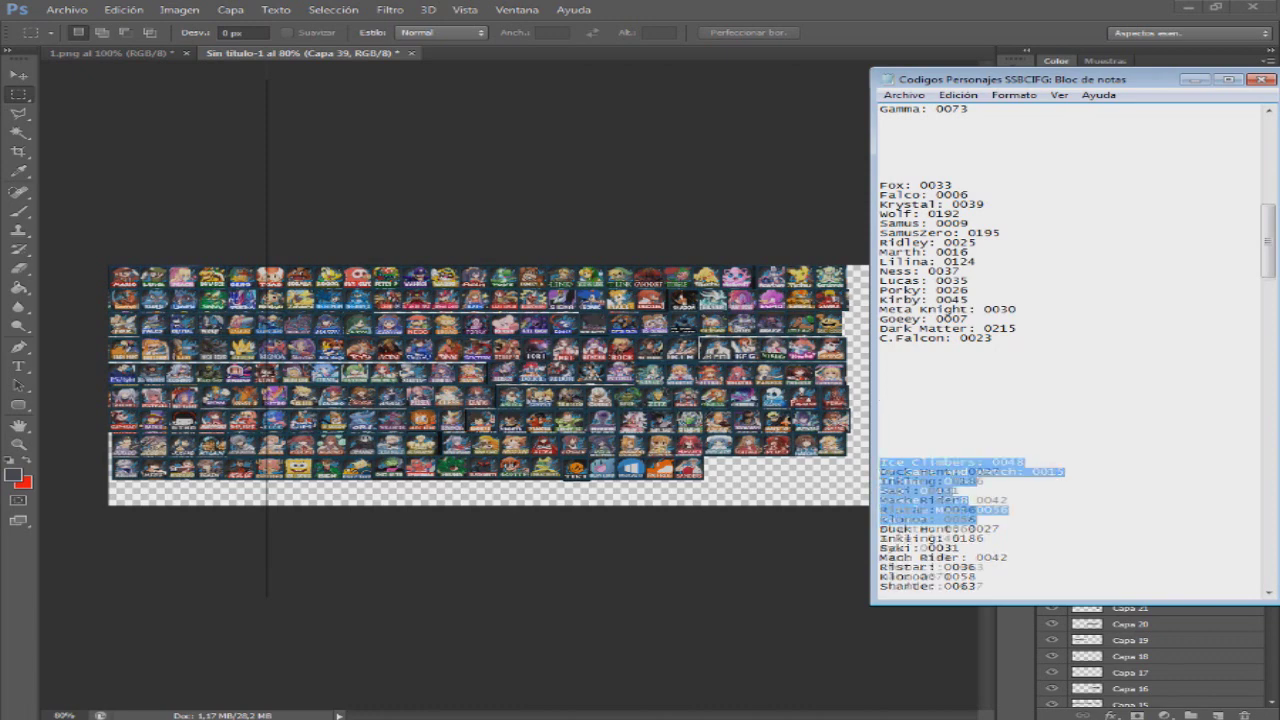
pyautogui.hotkey('ctrl', 'x')
pyautogui.click(881, 348)
pyautogui.hotkey('ctrl', 'v')
pyautogui.click(904, 95)
pyautogui.click(922, 143)
# - Move the Mai, Athena, Rock and Kyo Kusanagai entries directly below Iori in the code list
pyautogui.scroll(-10, 1000, 340)
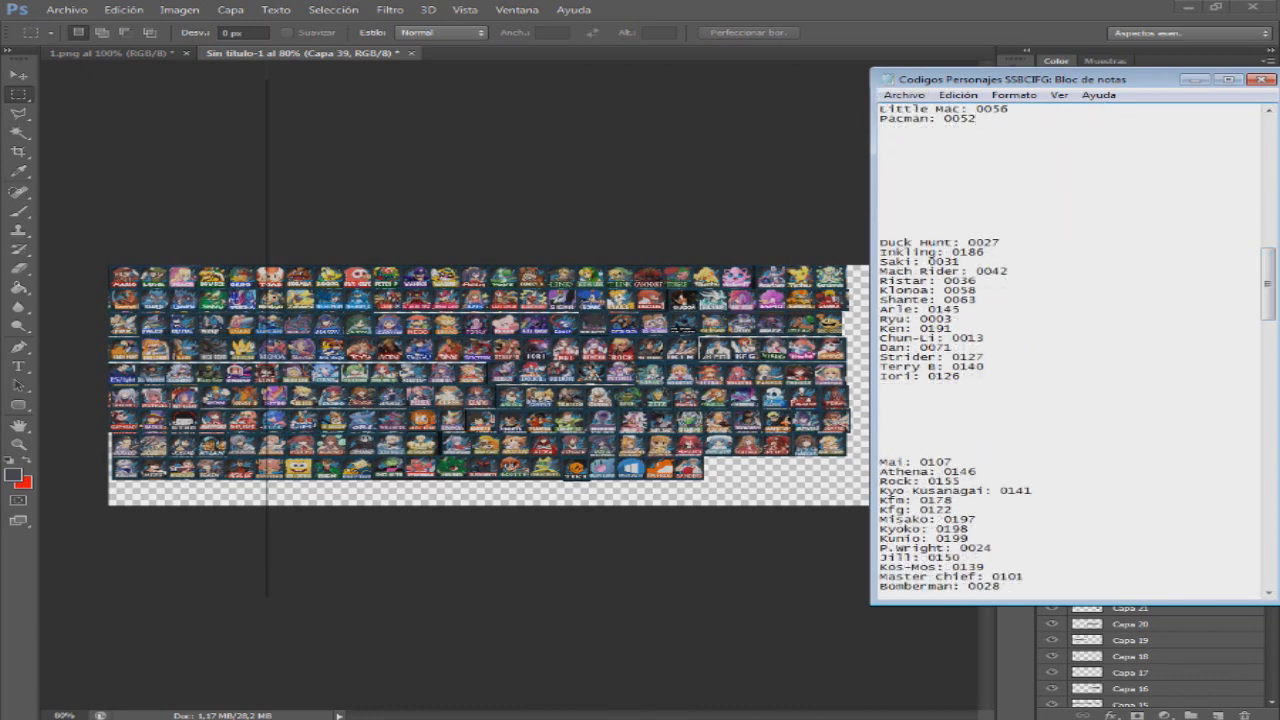
pyautogui.scroll(10, 1070, 350)
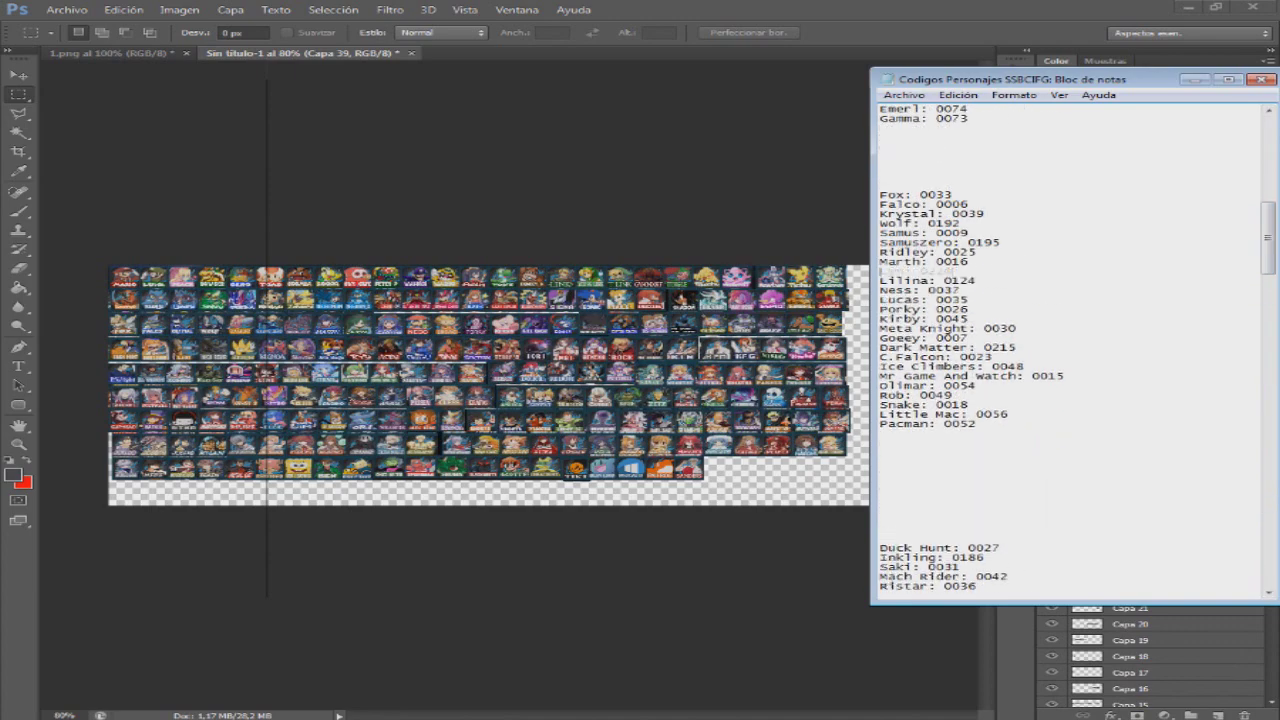
pyautogui.scroll(-10, 1070, 350)
pyautogui.scroll(10, 1070, 350)
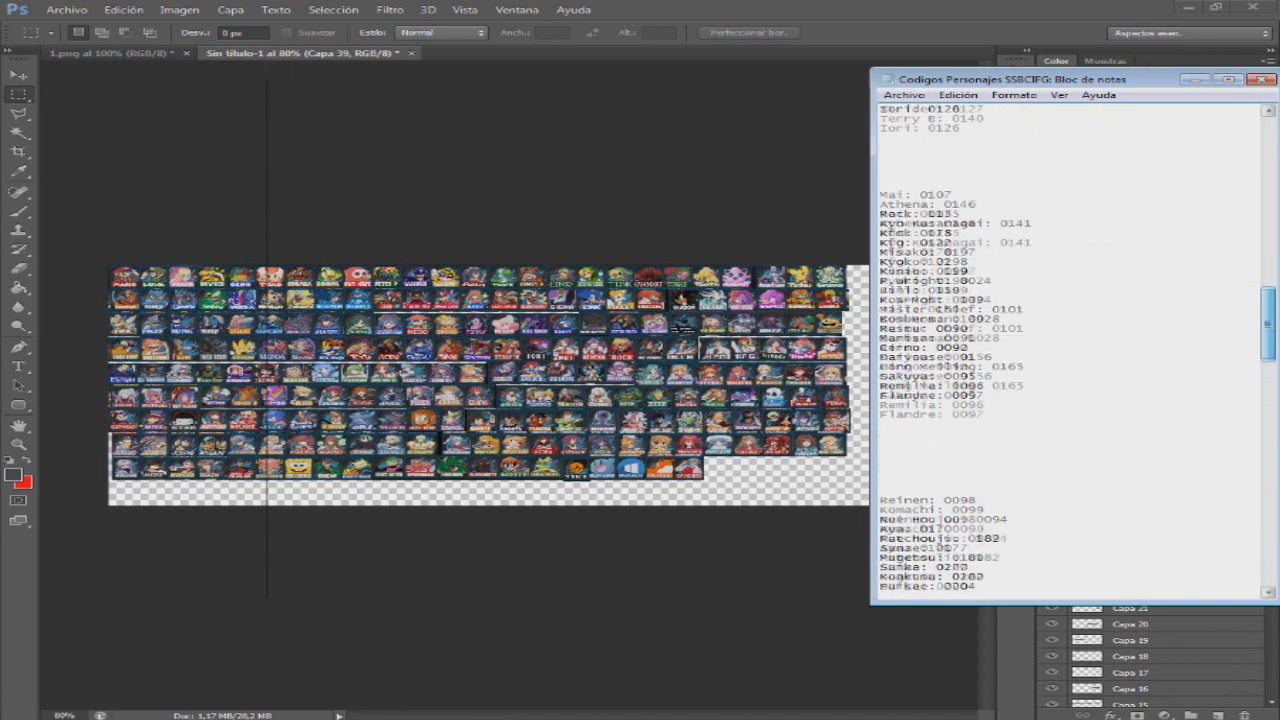
pyautogui.moveTo(880, 510); pyautogui.dragTo(1033, 539)
pyautogui.hotkey('ctrl', 'x')
pyautogui.click(900, 433)
pyautogui.hotkey('ctrl', 'v')
# - Move Kim: 0225 from the end of the code list to directly below Kyo Kusanagai
pyautogui.moveTo(1268, 277); pyautogui.dragTo(1268, 548)
pyautogui.moveTo(880, 510); pyautogui.dragTo(952, 510)
pyautogui.hotkey('ctrl', 'x')
pyautogui.moveTo(1268, 548); pyautogui.dragTo(1268, 299)
pyautogui.hotkey('ctrl', 'v')
pyautogui.press('Return')
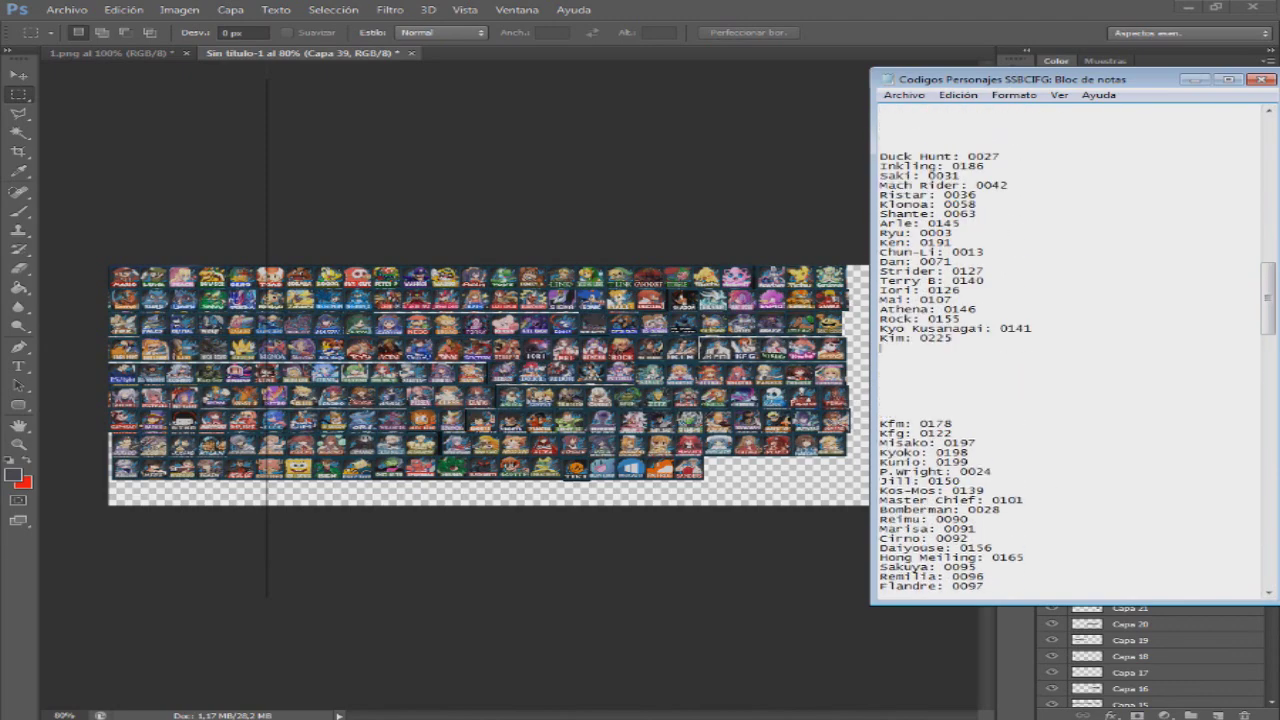
# - Move the entries from Kfm through Kunio directly below Kim and save the code list
pyautogui.moveTo(882, 424); pyautogui.dragTo(970, 462)
pyautogui.hotkey('ctrl', 'x')
pyautogui.click(900, 347)
pyautogui.hotkey('ctrl', 'v')
pyautogui.click(904, 95)
pyautogui.click(918, 146)
# - Adjust the blank lines that separate the row blocks in the character code list
pyautogui.moveTo(1268, 299); pyautogui.dragTo(1268, 534)
pyautogui.click(880, 347)
pyautogui.press('BackSpace')
pyautogui.press('BackSpace')
pyautogui.press('BackSpace')
pyautogui.press('BackSpace')
pyautogui.press('BackSpace')
pyautogui.press('BackSpace')
pyautogui.press('BackSpace')
pyautogui.press('BackSpace')
pyautogui.press('BackSpace')
pyautogui.press('BackSpace')
pyautogui.click(1008, 357)
pyautogui.press('Return')
pyautogui.press('Return')
pyautogui.press('Return')
pyautogui.press('Return')
pyautogui.press('Return')
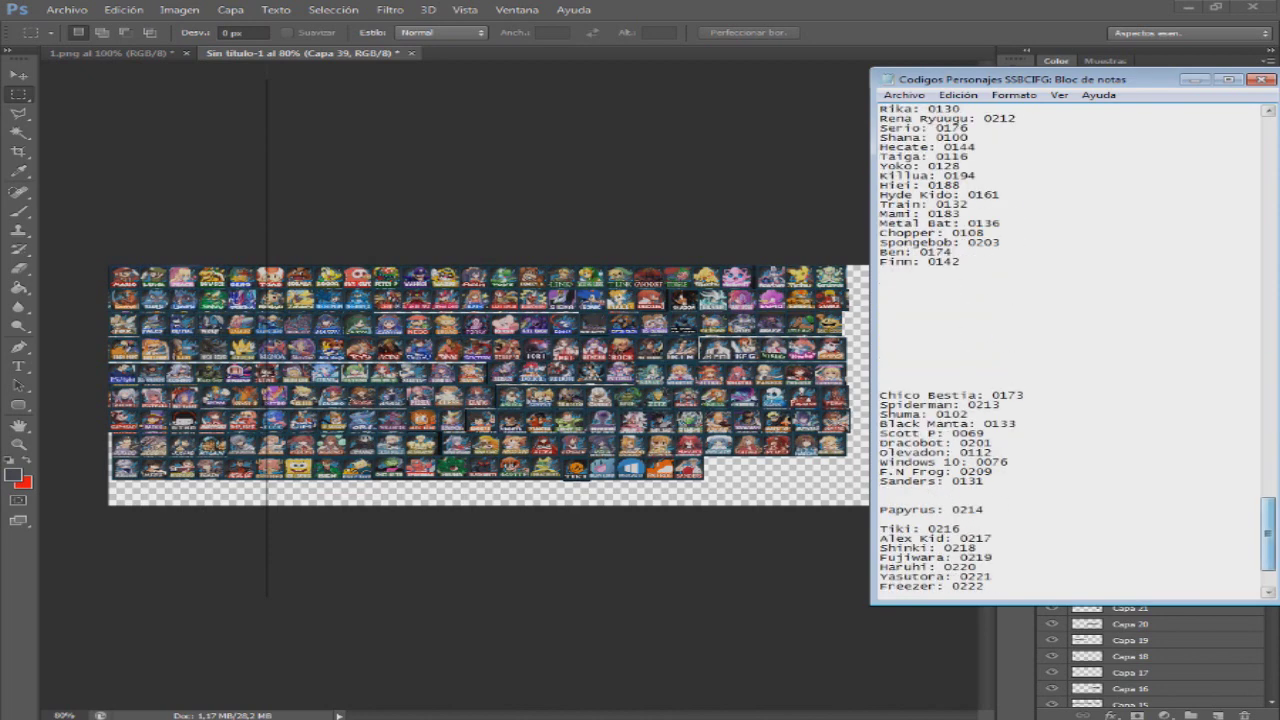
# - Move the Shinki, Fujiwara and Iku entries from the end of the code list to directly above Rayman
pyautogui.moveTo(881, 548); pyautogui.dragTo(993, 558)
pyautogui.hotkey('ctrl', 'x')
pyautogui.moveTo(1268, 534); pyautogui.dragTo(1268, 549)
pyautogui.click(985, 491)
pyautogui.press('Return')
pyautogui.hotkey('ctrl', 'v')
pyautogui.moveTo(881, 502); pyautogui.dragTo(953, 521)
pyautogui.hotkey('ctrl', 'x')
pyautogui.moveTo(1268, 548); pyautogui.dragTo(1268, 329)
pyautogui.scroll(-10, 1070, 350)
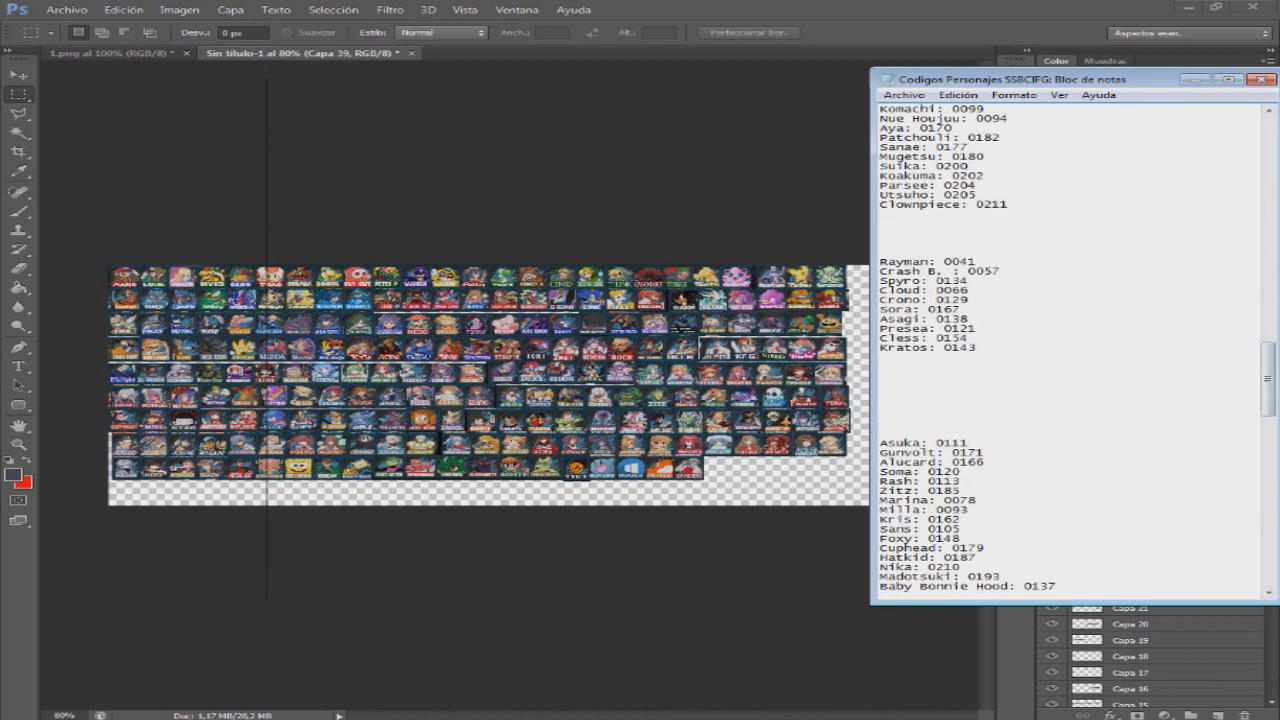
pyautogui.hotkey('ctrl', 'v')
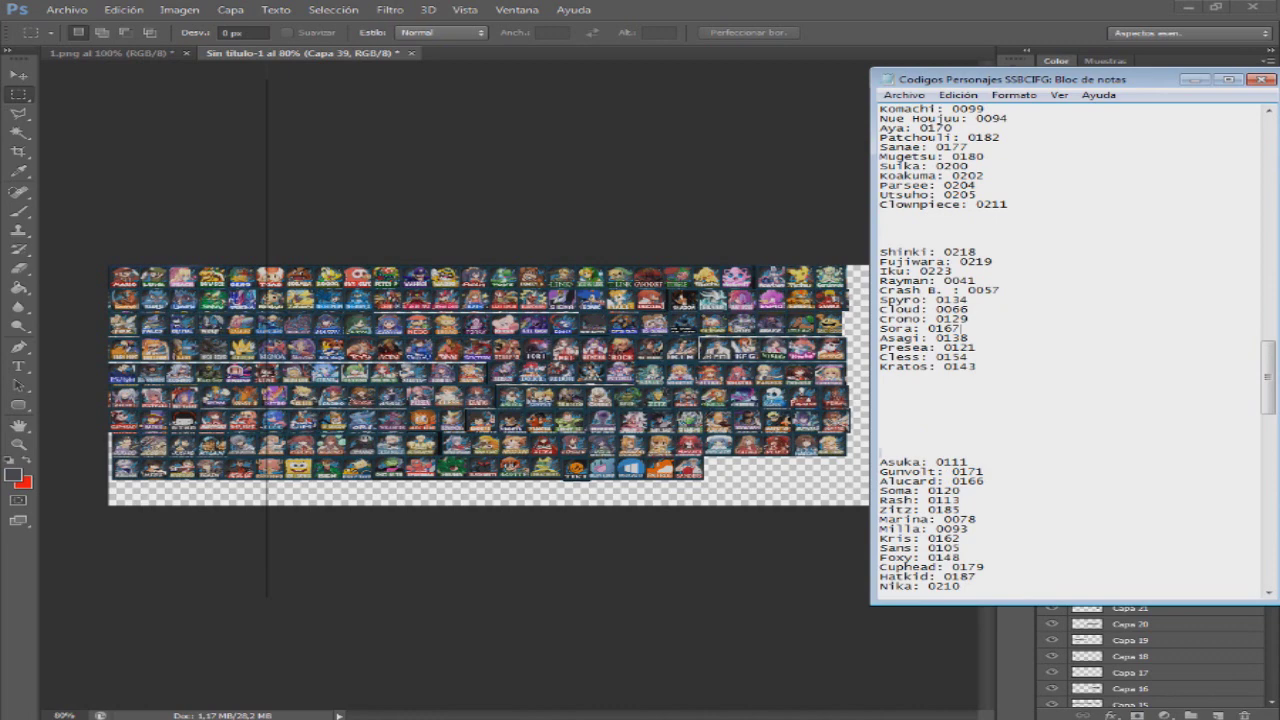
# - Delete the blank lines between Kratos and Asuka in the code list
pyautogui.click(897, 452)
pyautogui.press('BackSpace')
pyautogui.press('BackSpace')
pyautogui.press('BackSpace')
pyautogui.press('BackSpace')
pyautogui.press('BackSpace')
pyautogui.press('BackSpace')
pyautogui.press('BackSpace')
pyautogui.press('BackSpace')
pyautogui.press('BackSpace')
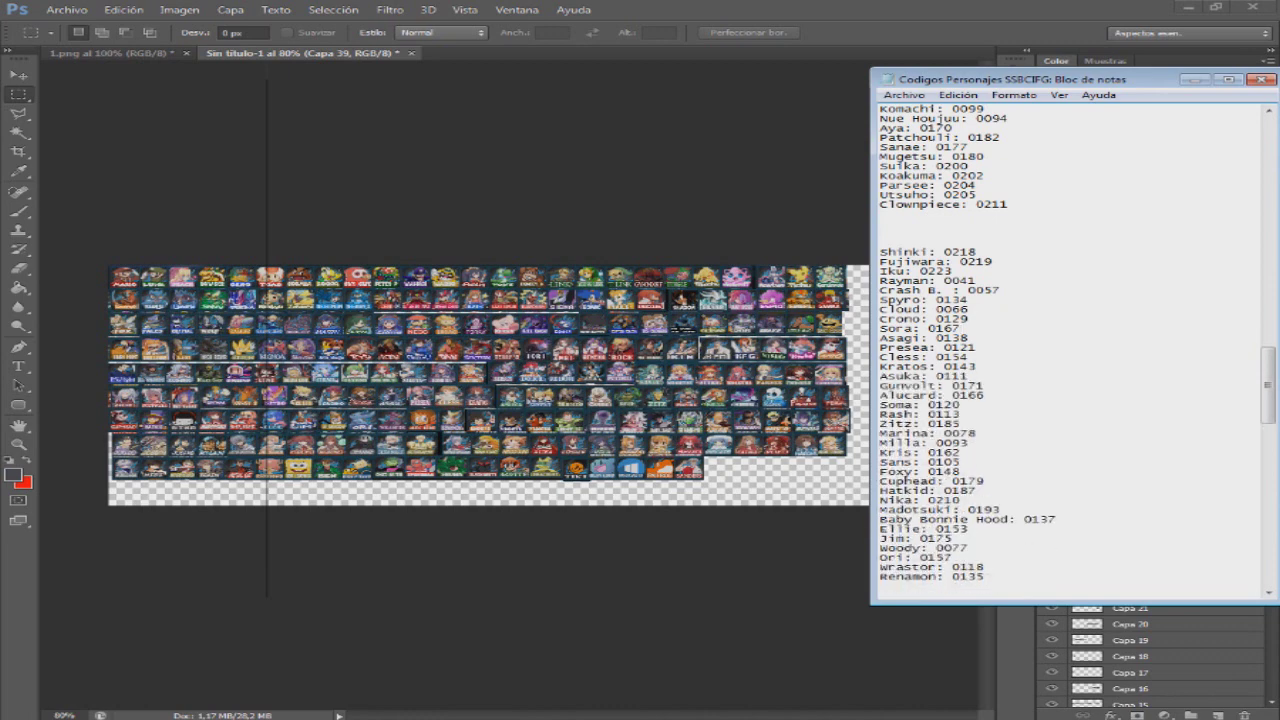
# - Move Papyrus: 0214 directly below Sans and separate Foxy from Cuphead with blank lines
pyautogui.click(966, 462)
pyautogui.press('Return')
pyautogui.press('Return')
pyautogui.press('Return')
pyautogui.press('BackSpace')
pyautogui.click(960, 491)
pyautogui.press('Return')
pyautogui.press('Return')
pyautogui.press('Return')
pyautogui.press('BackSpace')
pyautogui.press('BackSpace')
pyautogui.moveTo(1268, 386); pyautogui.dragTo(1268, 510)
pyautogui.scroll(10, 1070, 350)
pyautogui.scroll(-5, 1070, 350)
pyautogui.scroll(-5, 1070, 350)
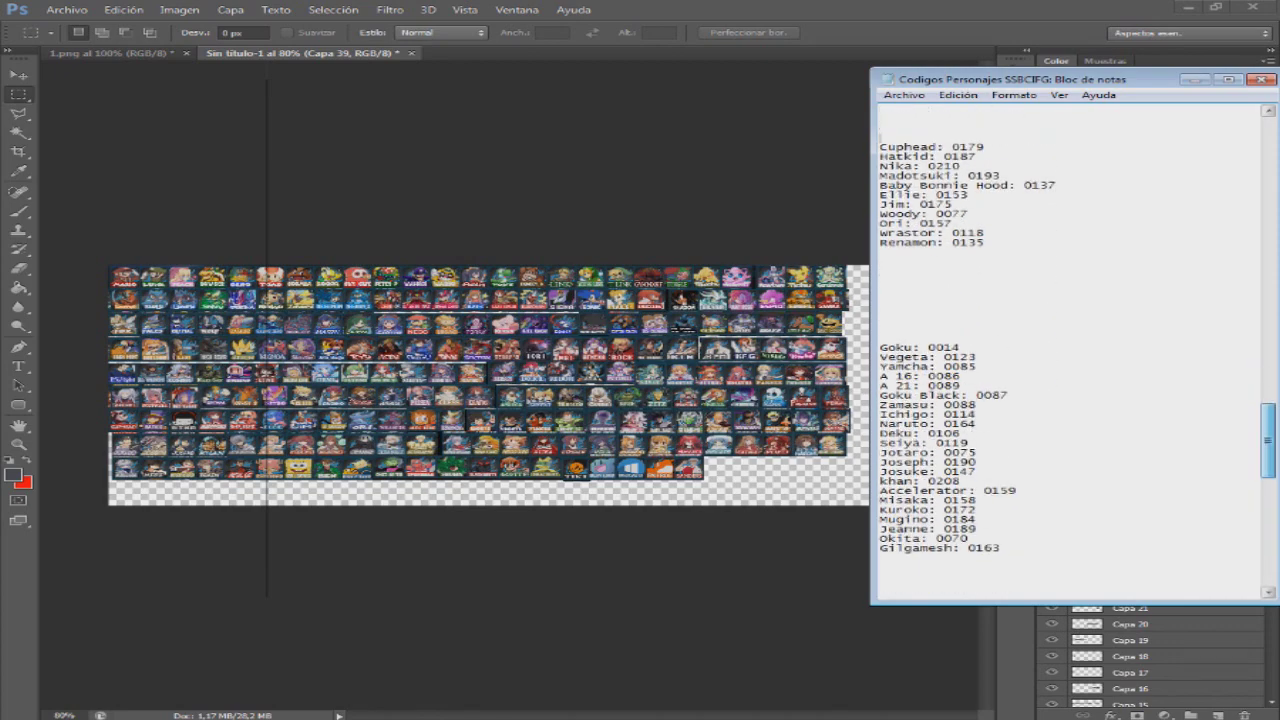
# - Move Alex Kid: 0217 from the end of the code list to directly below Wrastor
pyautogui.scroll(-10, 1070, 350)
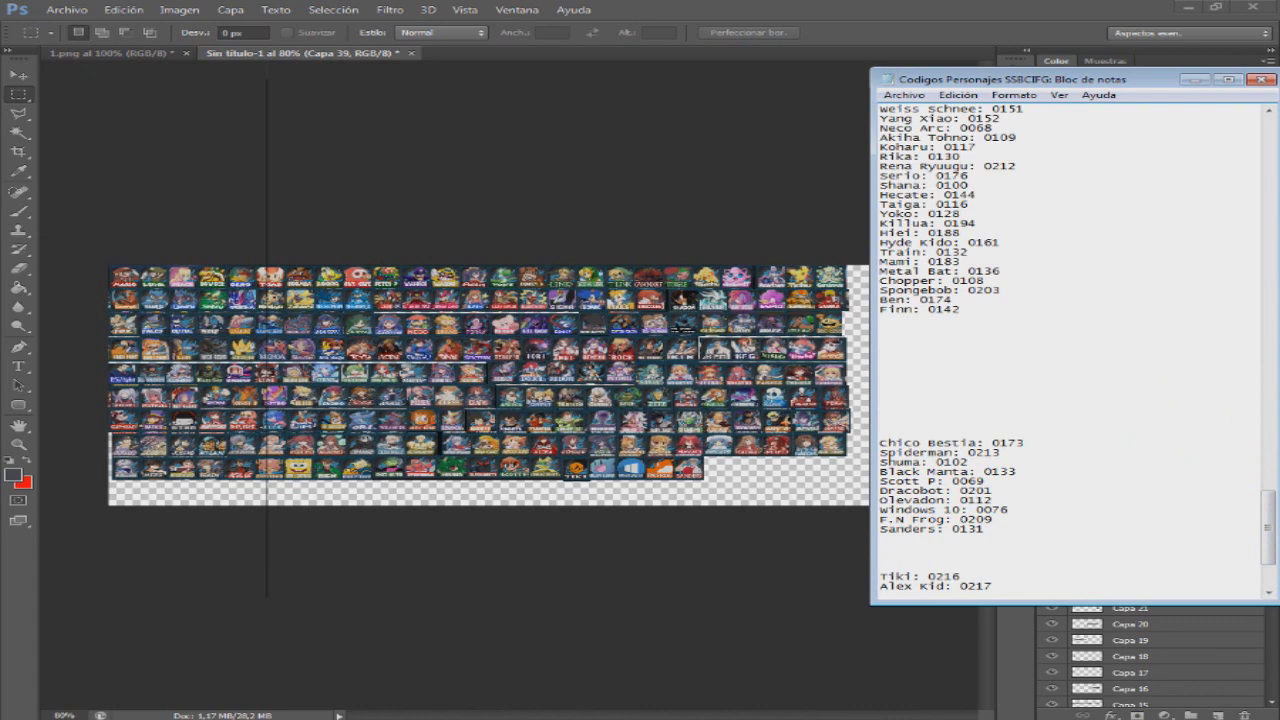
pyautogui.scroll(10, 880, 347)
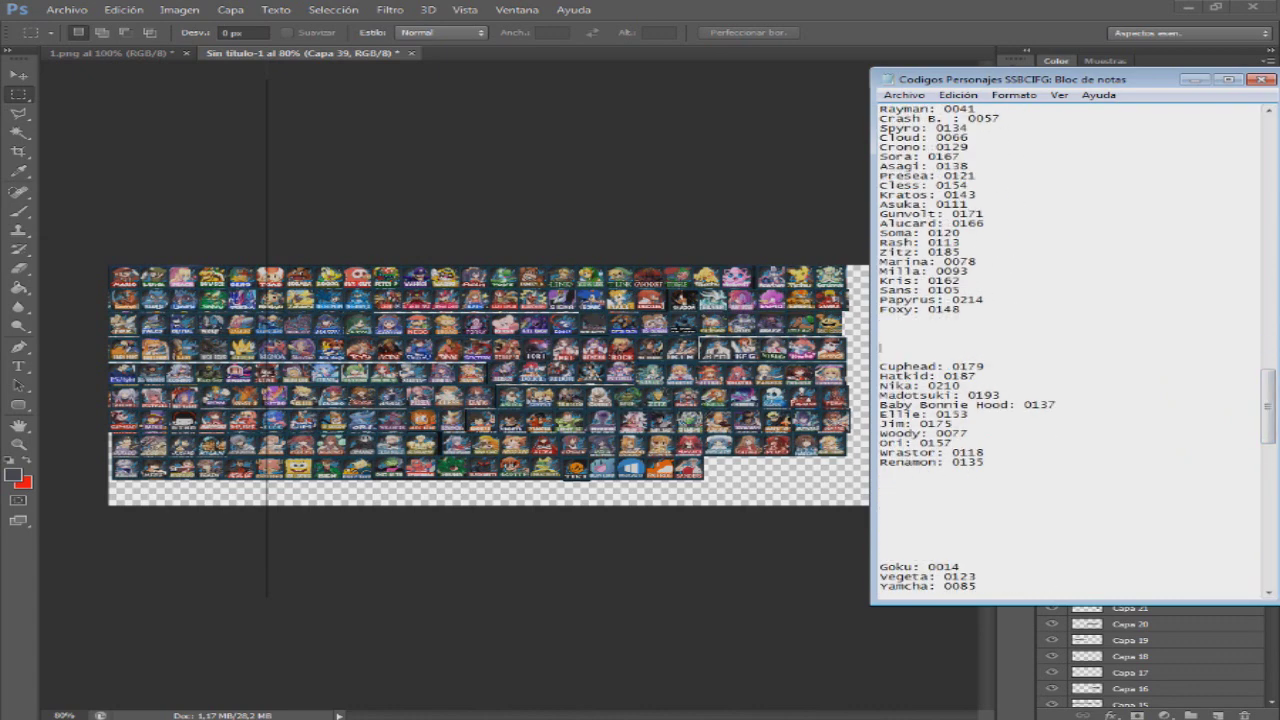
pyautogui.click(984, 453)
pyautogui.press('Return')
pyautogui.write('Alex Kid: 0217')
# - Move the Goku through Ichigo entries directly below Renamon and place Freezer: 0222 directly below A 16
pyautogui.scroll(-5, 1070, 350)
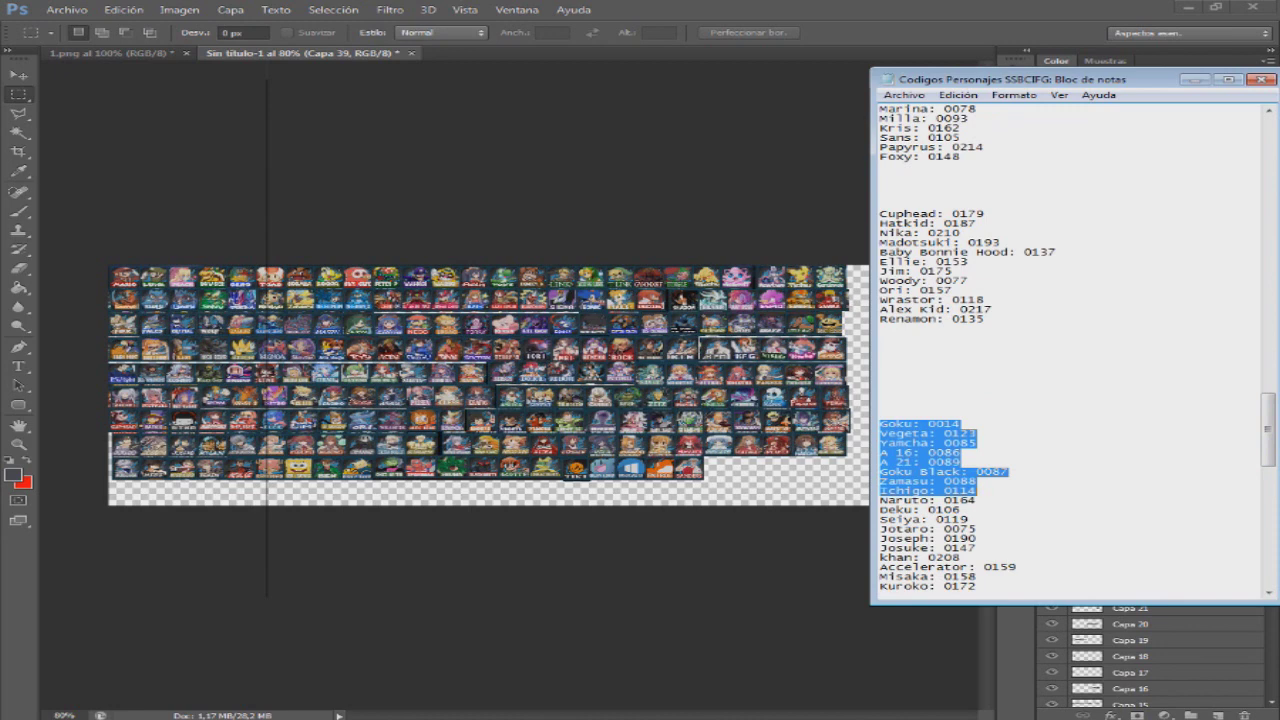
pyautogui.scroll(-10, 1070, 350)
pyautogui.moveTo(1268, 548); pyautogui.dragTo(1268, 433)
pyautogui.click(980, 367)
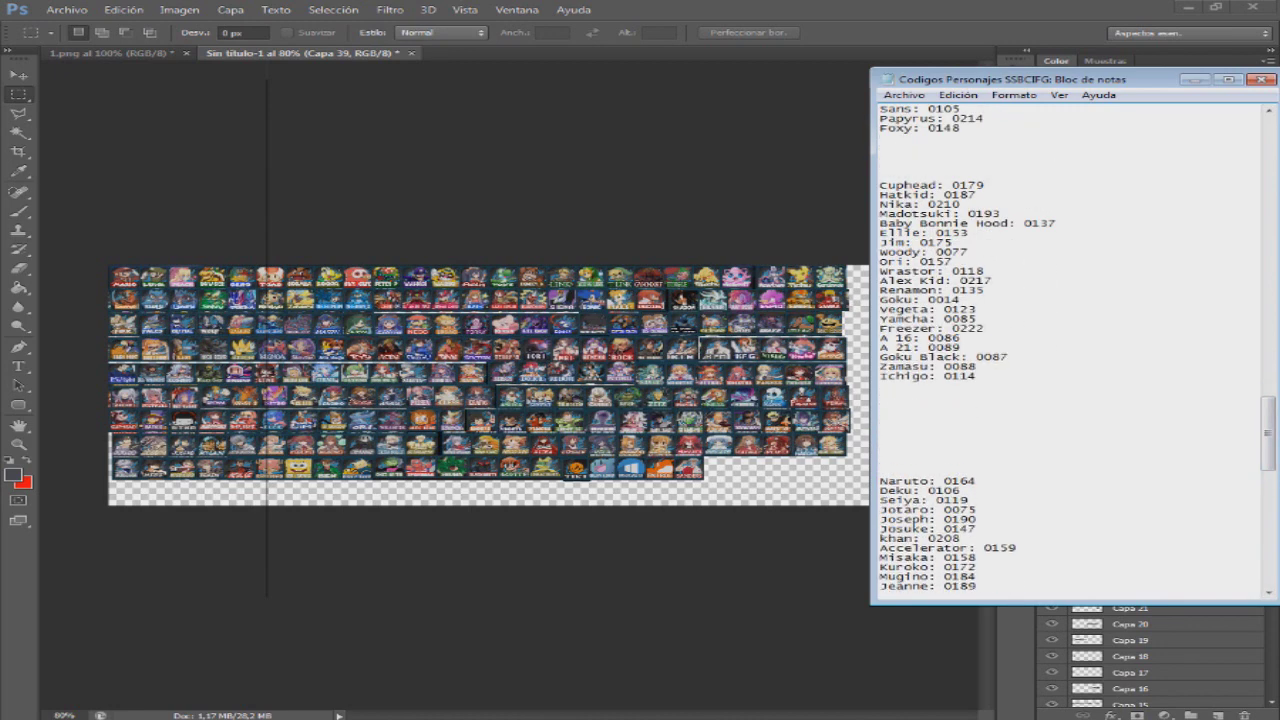
pyautogui.press('Return')
pyautogui.hotkey('ctrl', 'v')
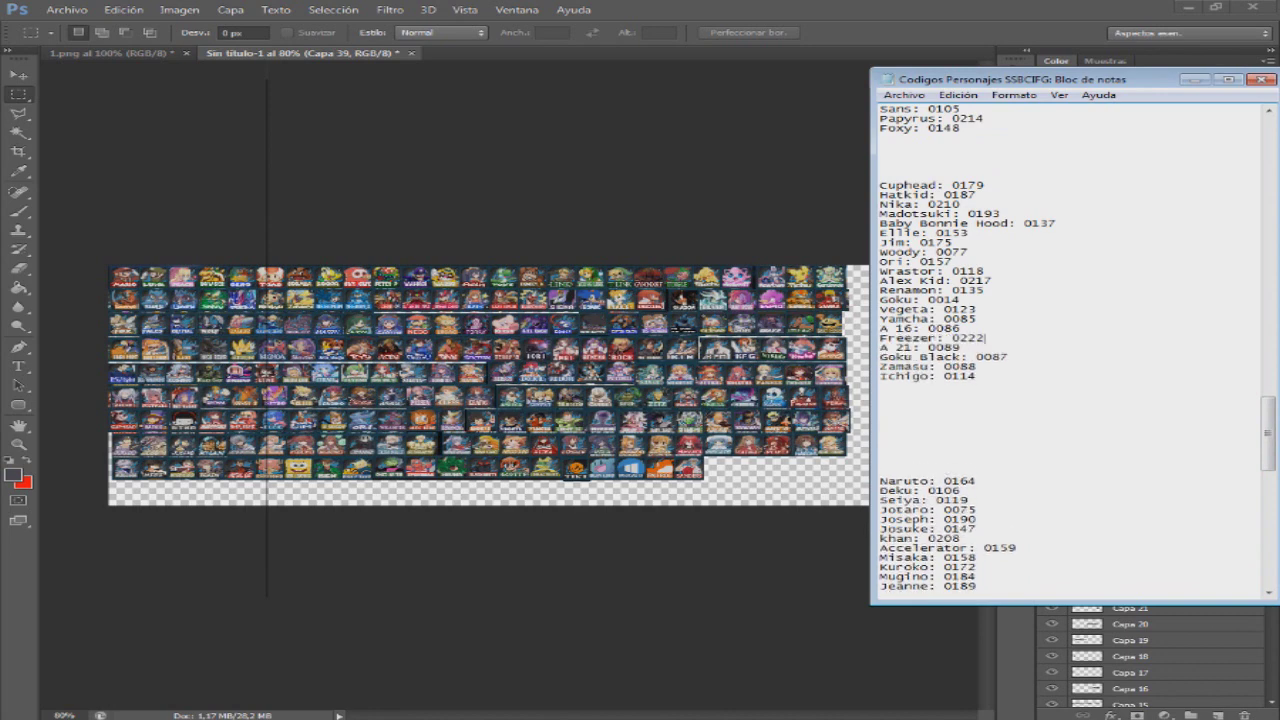
# - Move Yasutora: 0221 directly below Ichigo and bring the Naruto, Deku and Seiya entries up beneath it
pyautogui.moveTo(1268, 433); pyautogui.dragTo(1268, 548)
pyautogui.moveTo(993, 482); pyautogui.dragTo(880, 482)
pyautogui.hotkey('ctrl', 'x')
pyautogui.moveTo(1268, 548); pyautogui.dragTo(1268, 368)
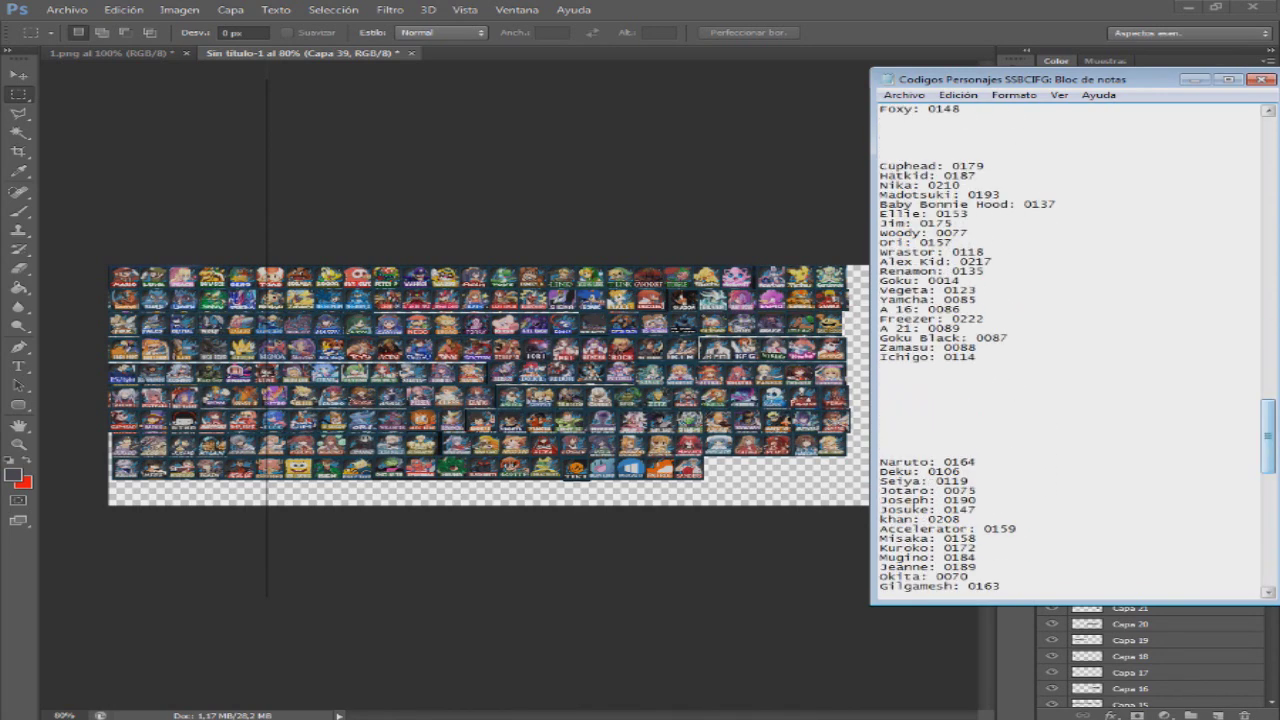
pyautogui.hotkey('ctrl', 'v')
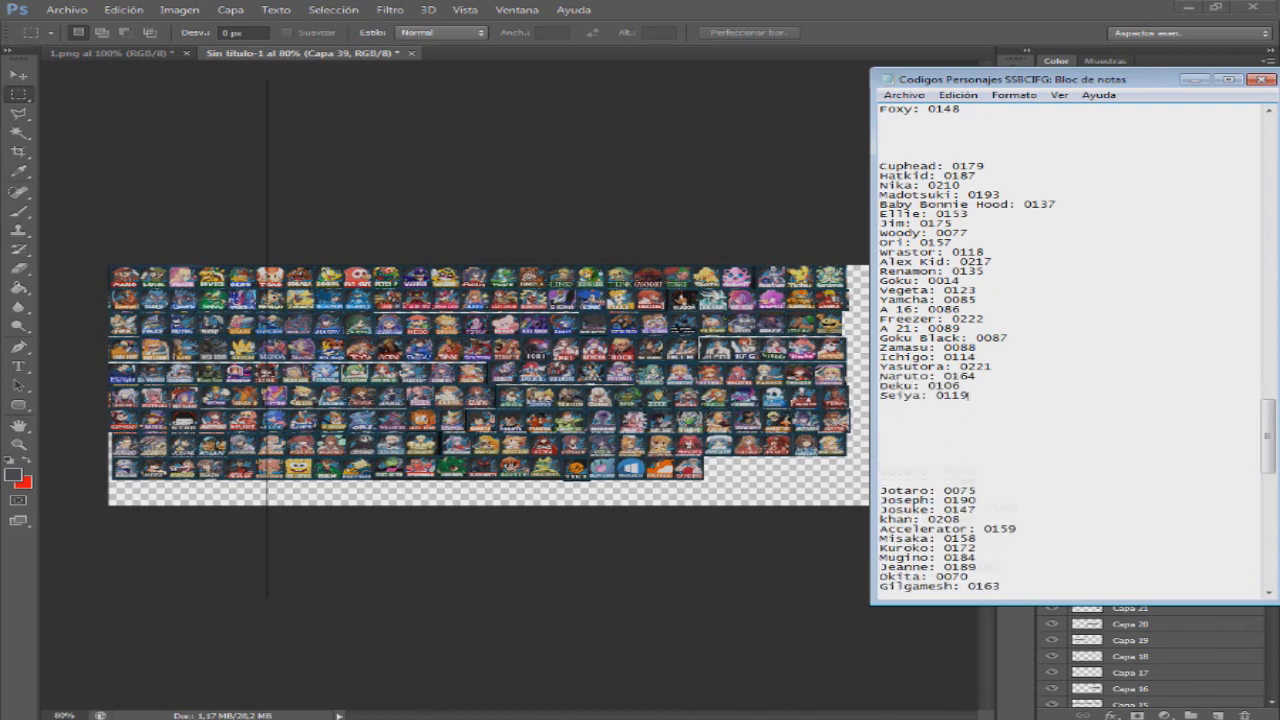
pyautogui.scroll(-12, 1070, 350)
pyautogui.press('BackSpace')
pyautogui.press('BackSpace')
pyautogui.press('BackSpace')
pyautogui.press('BackSpace')
pyautogui.press('BackSpace')
pyautogui.press('BackSpace')
pyautogui.press('BackSpace')
pyautogui.press('BackSpace')
pyautogui.press('BackSpace')
# - Separate Yoko from Killua with blank lines and move Haruhi: 0220 directly below Yoko
pyautogui.click(1018, 386)
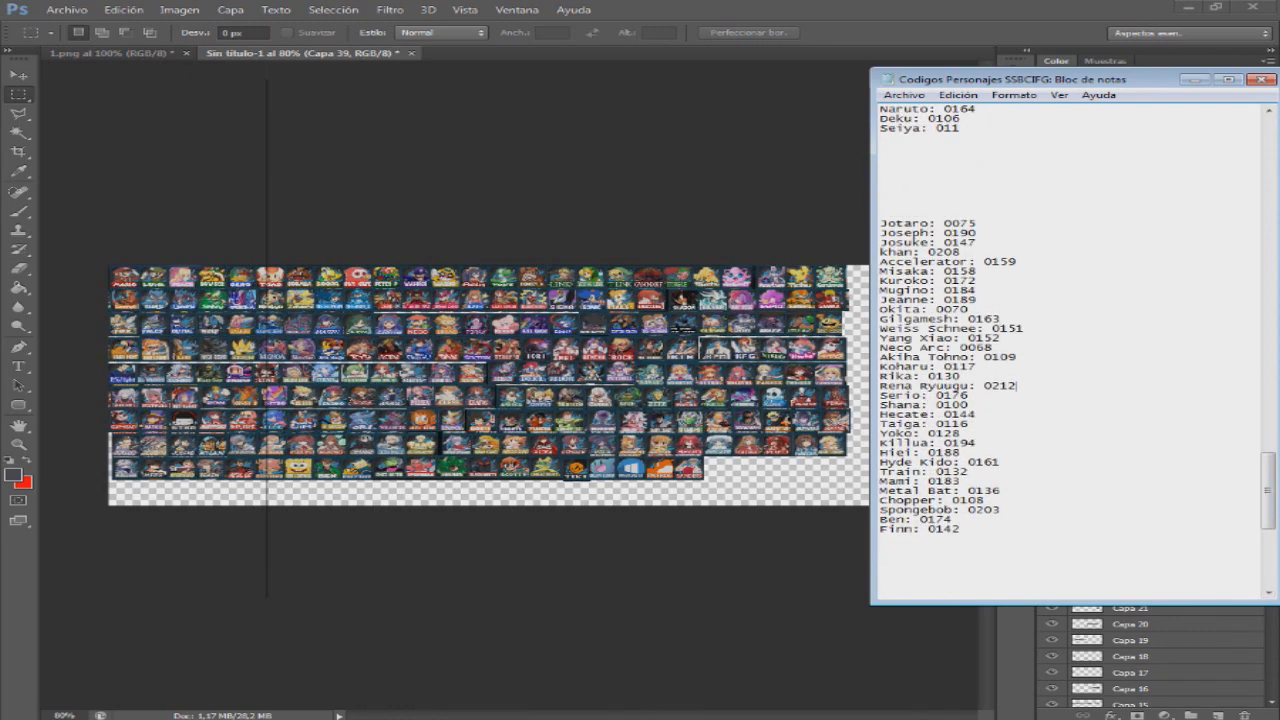
pyautogui.moveTo(1268, 490); pyautogui.dragTo(1268, 544)
pyautogui.moveTo(978, 472); pyautogui.dragTo(880, 472)
pyautogui.hotkey('ctrl', 'x')
pyautogui.moveTo(1268, 544); pyautogui.dragTo(1268, 477)
pyautogui.click(962, 500)
pyautogui.press('Return')
pyautogui.press('Return')
pyautogui.press('Return')
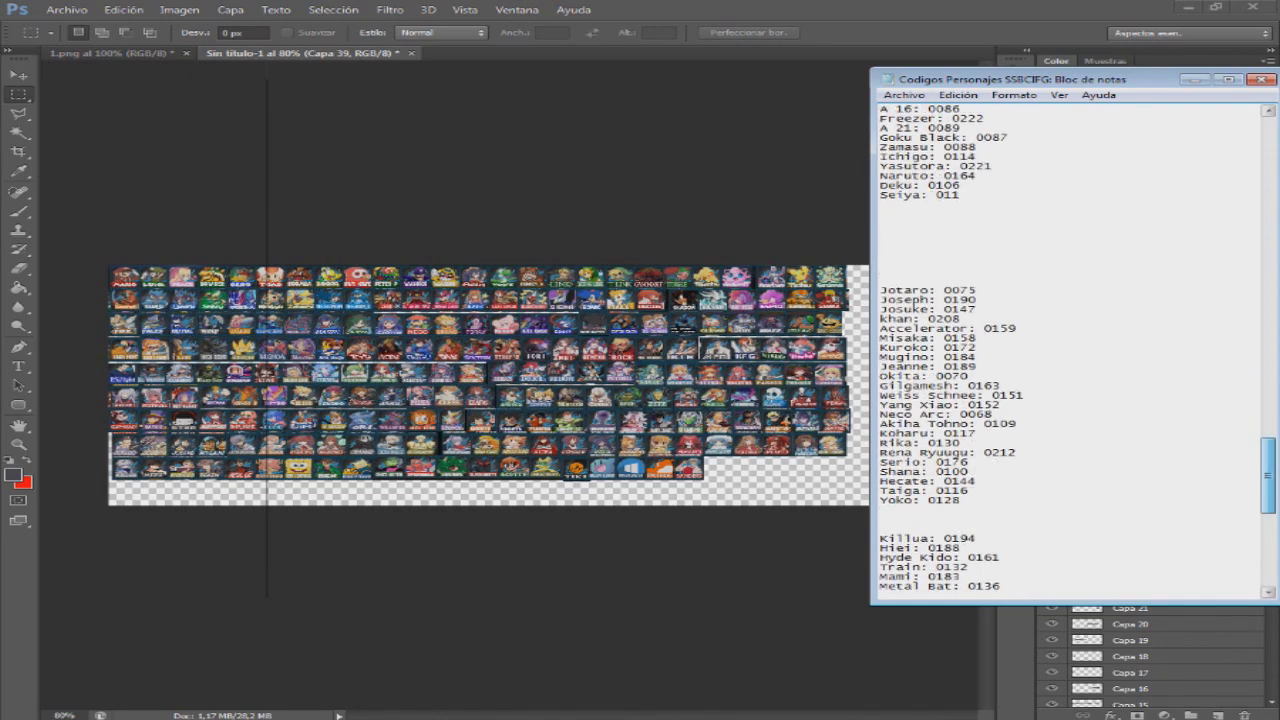
pyautogui.click(884, 500)
pyautogui.hotkey('ctrl', 'v')
# - Move Mami: 0183 directly below Haruhi and widen the gap before Killua
pyautogui.moveTo(880, 567); pyautogui.dragTo(962, 567)
pyautogui.hotkey('ctrl', 'x')
pyautogui.click(884, 509)
pyautogui.hotkey('ctrl', 'v')
pyautogui.moveTo(1268, 478); pyautogui.dragTo(1268, 508)
pyautogui.press('Return')
pyautogui.press('Return')
pyautogui.press('Return')
# - Delete the blank lines between Finn and Chico Bestia in the code list
pyautogui.click(884, 395)
pyautogui.press('BackSpace')
pyautogui.click(881, 385)
pyautogui.press('BackSpace')
pyautogui.press('BackSpace')
pyautogui.press('BackSpace')
pyautogui.press('BackSpace')
pyautogui.press('BackSpace')
pyautogui.press('BackSpace')
pyautogui.press('BackSpace')
pyautogui.press('BackSpace')
pyautogui.press('BackSpace')
pyautogui.press('BackSpace')
pyautogui.press('BackSpace')
pyautogui.press('BackSpace')
pyautogui.press('BackSpace')
# - Move Tiki: 0216 from the end of the code list to directly below Dracobot
pyautogui.moveTo(880, 443); pyautogui.dragTo(962, 443)
pyautogui.hotkey('ctrl', 'x')
pyautogui.click(955, 290)
pyautogui.click(994, 357)
pyautogui.press('Return')
pyautogui.hotkey('ctrl', 'v')
# - Delete the surplus blank lines between Sanders and Random at the end of the code list
pyautogui.moveTo(1268, 546); pyautogui.dragTo(1268, 560)
pyautogui.click(884, 577)
pyautogui.press('BackSpace')
pyautogui.press('BackSpace')
pyautogui.press('BackSpace')
pyautogui.press('BackSpace')
pyautogui.press('BackSpace')
pyautogui.press('BackSpace')
pyautogui.press('BackSpace')
pyautogui.press('BackSpace')
pyautogui.press('BackSpace')
pyautogui.press('BackSpace')
pyautogui.press('BackSpace')
pyautogui.press('BackSpace')
pyautogui.press('BackSpace')
pyautogui.press('BackSpace')
pyautogui.press('BackSpace')
pyautogui.press('BackSpace')
pyautogui.press('BackSpace')
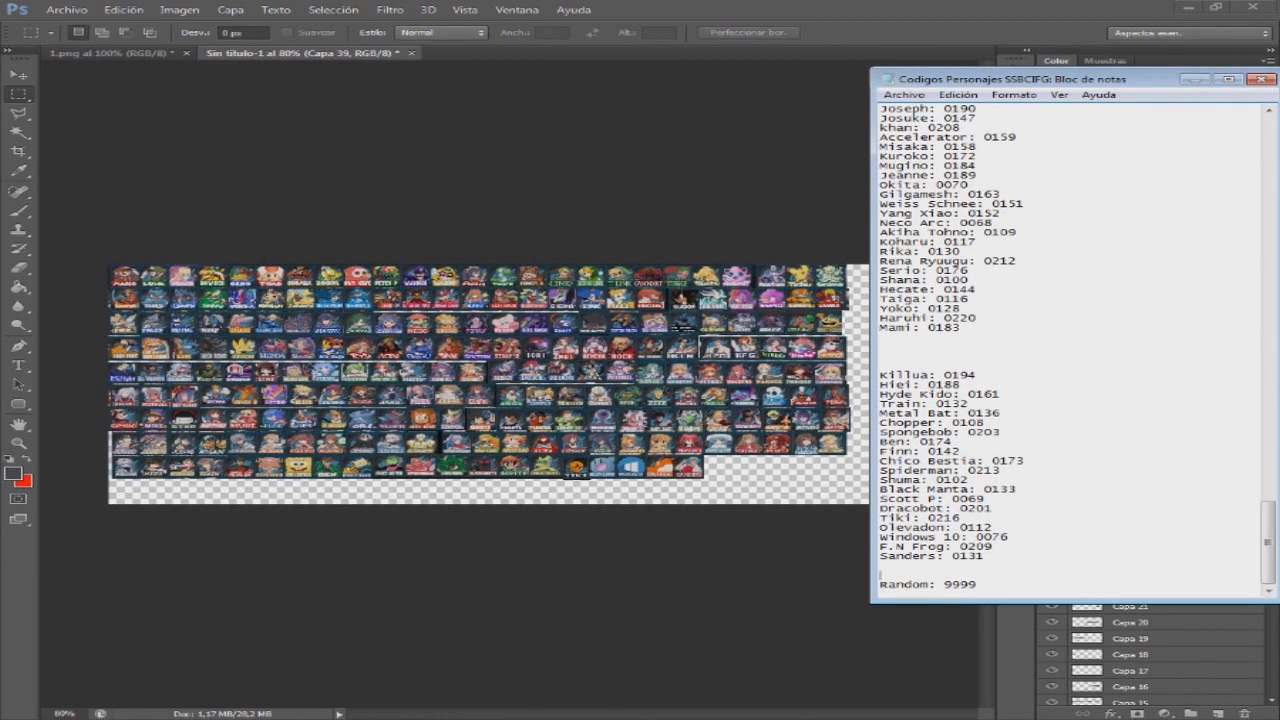
# - Check the regrouped code list from start to end and save it
pyautogui.moveTo(1000, 78); pyautogui.dragTo(667, 102)
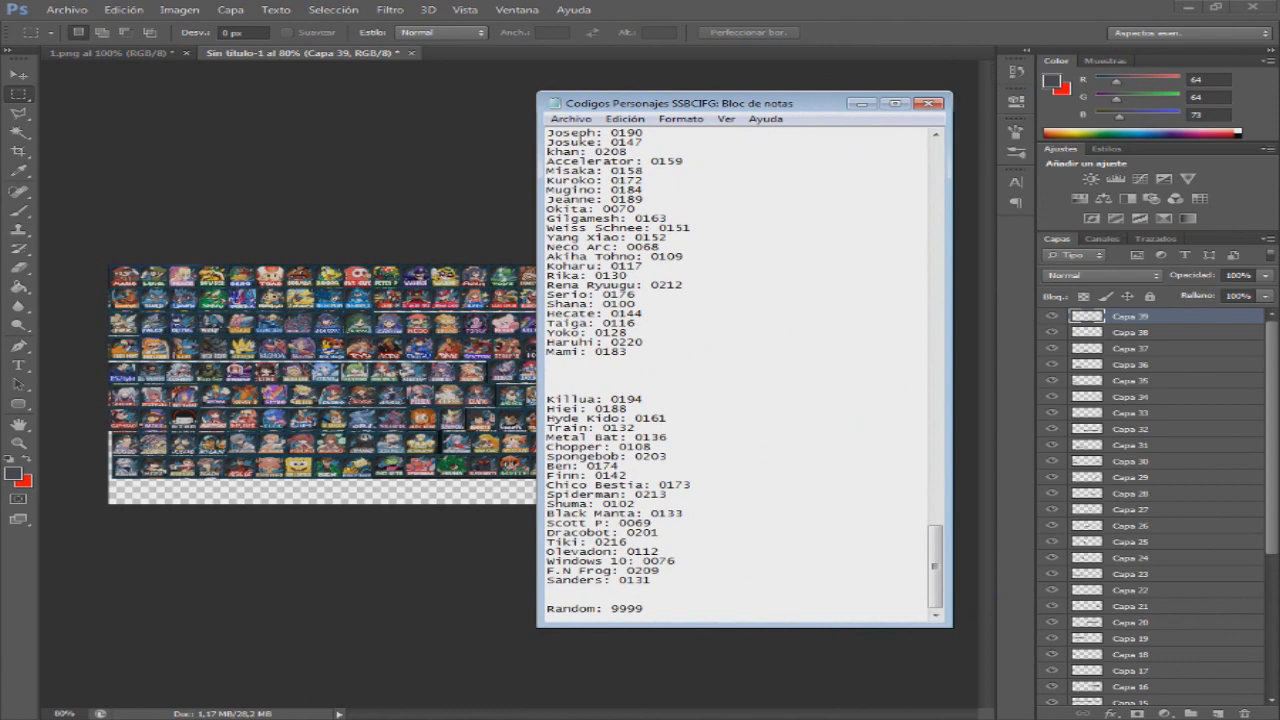
pyautogui.scroll(20, 740, 370)
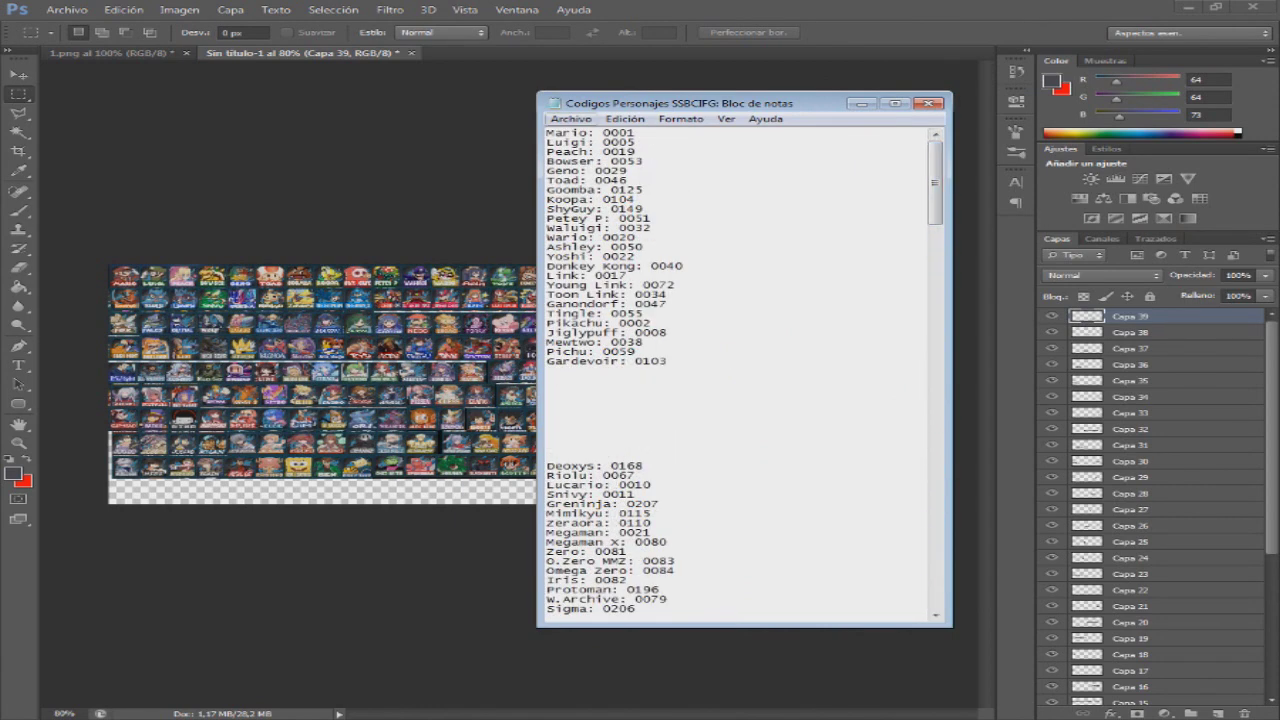
pyautogui.scroll(-20, 740, 370)
pyautogui.scroll(20, 740, 370)
pyautogui.click(571, 119)
pyautogui.click(604, 168)
# - Examine the first blocks of the code list, especially Mario through Gardevoir, beside the roster canvas
pyautogui.moveTo(700, 103); pyautogui.dragTo(1033, 86)
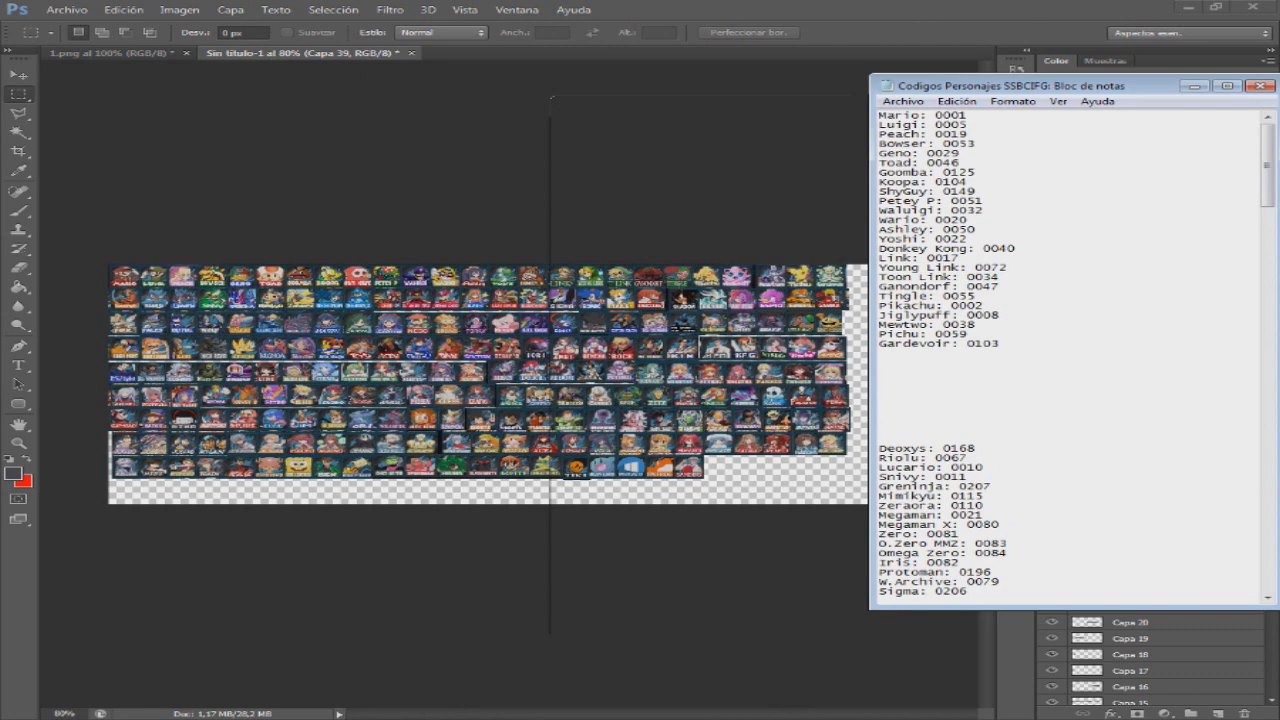
pyautogui.scroll(-6, 1065, 355)
pyautogui.scroll(-7, 1065, 355)
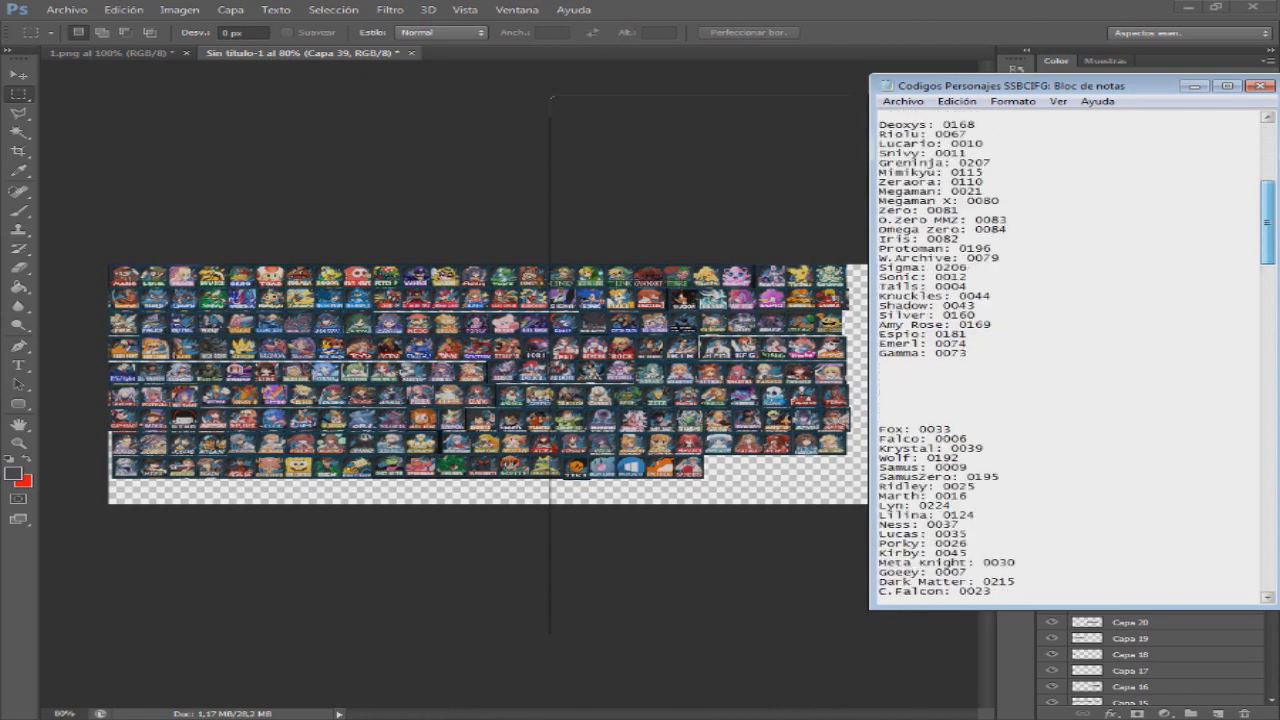
pyautogui.scroll(13, 1065, 355)
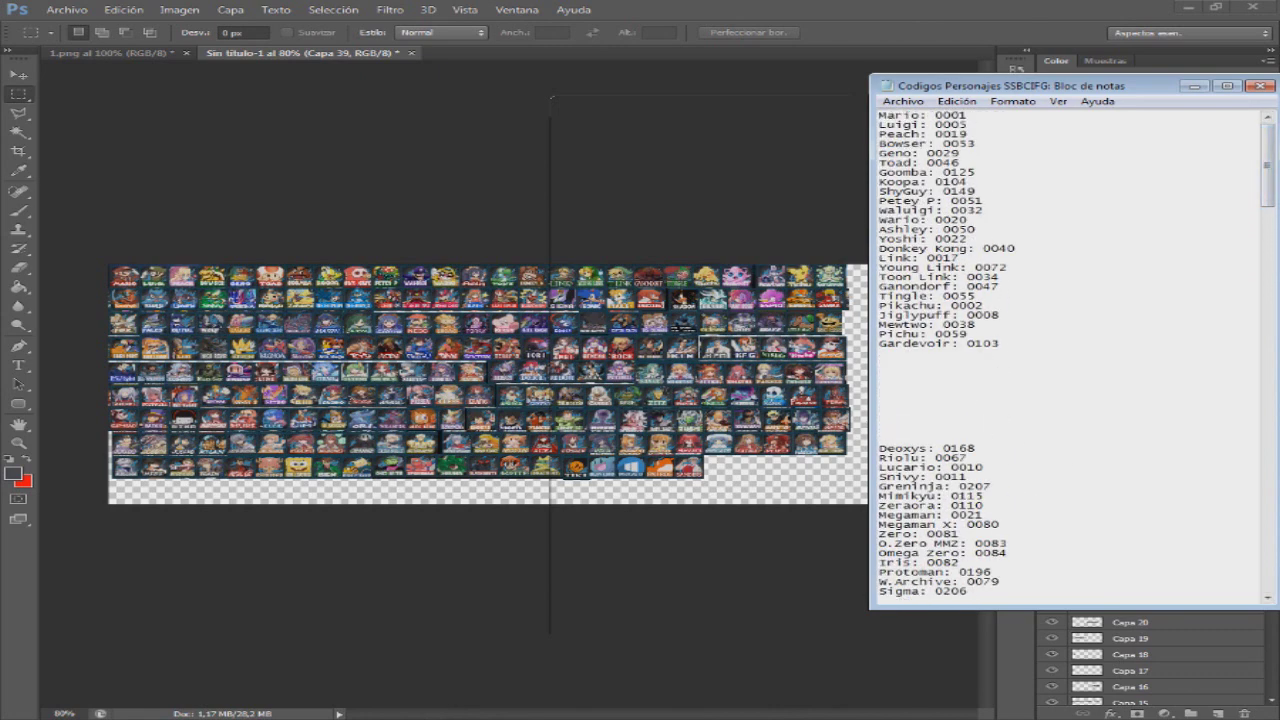
pyautogui.moveTo(879, 115); pyautogui.dragTo(1000, 344)
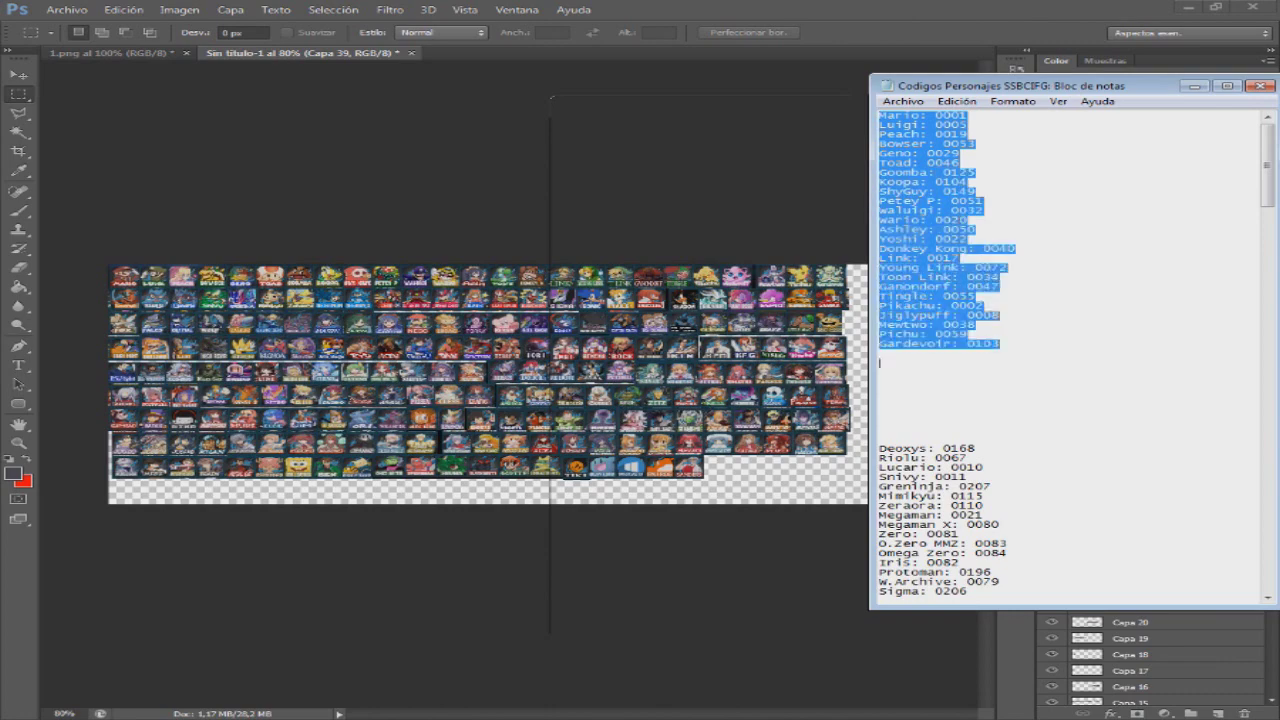
pyautogui.click(881, 401)
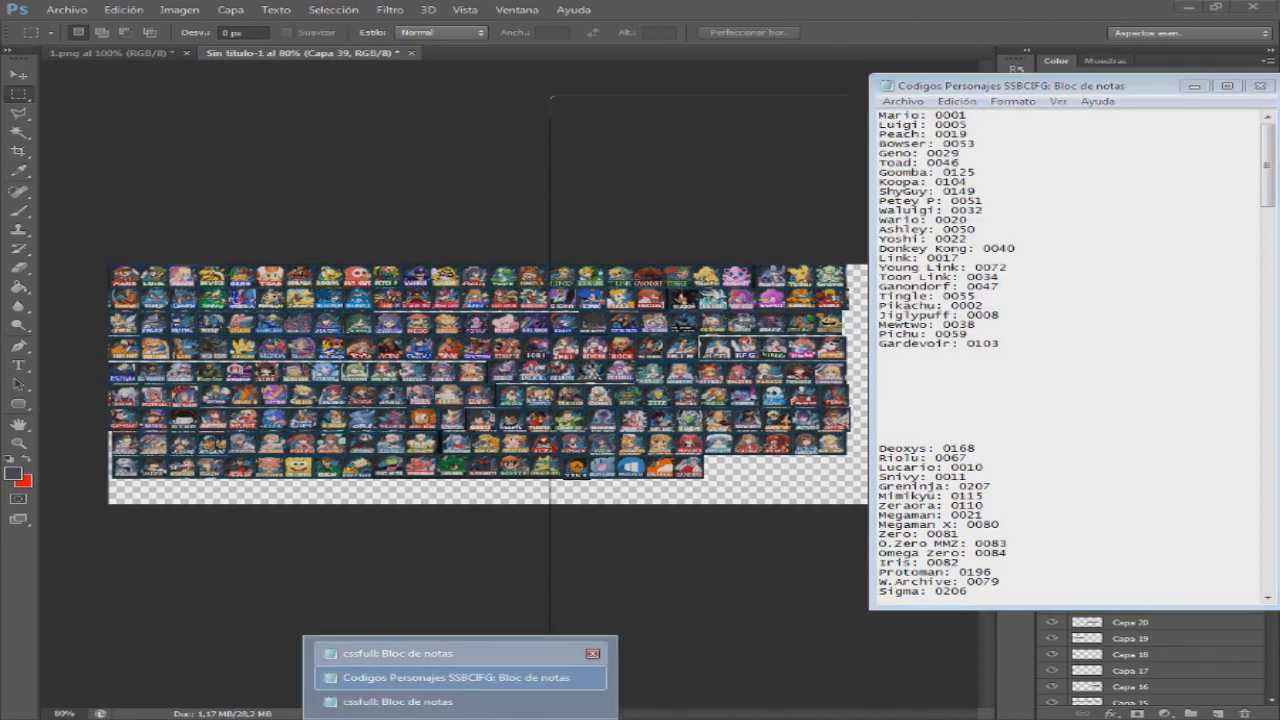
# - Bring up the cssfull code grid above the roster and place the code list window beneath it
pyautogui.click(450, 654)
pyautogui.moveTo(788, 68); pyautogui.dragTo(757, 23)
pyautogui.click(761, 62)
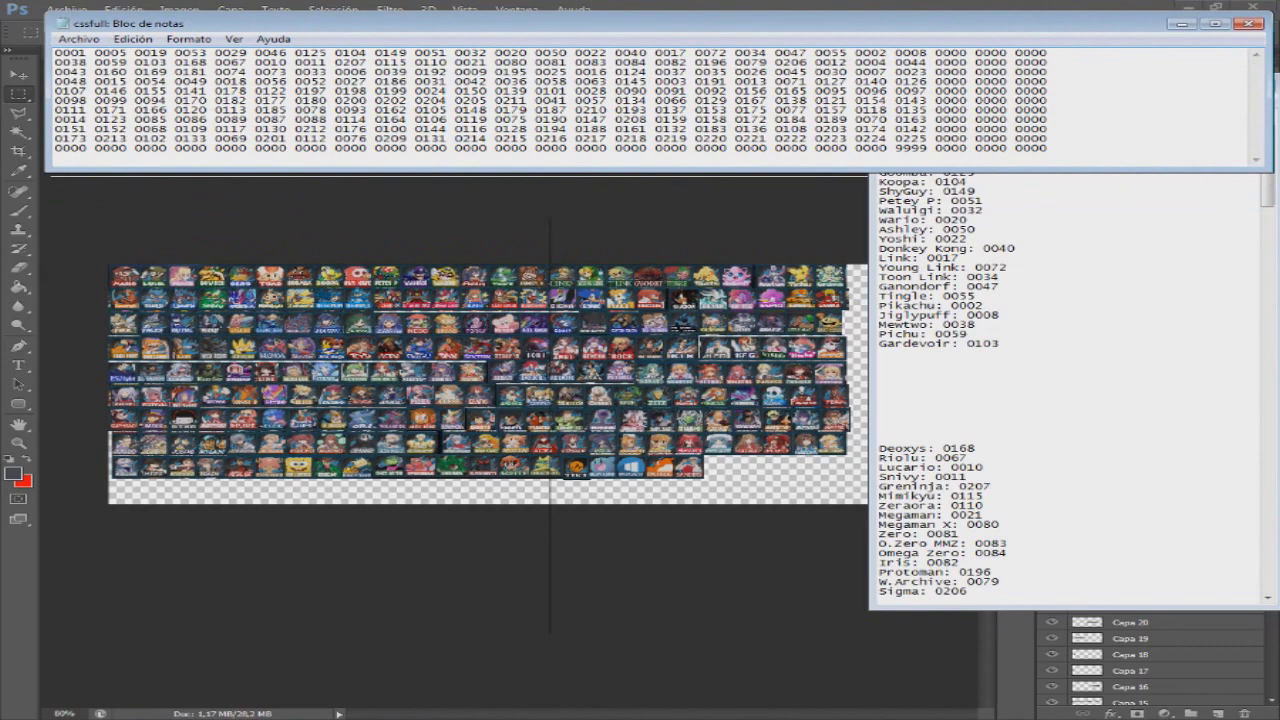
pyautogui.click(1013, 230)
pyautogui.moveTo(1013, 86); pyautogui.dragTo(357, 194)
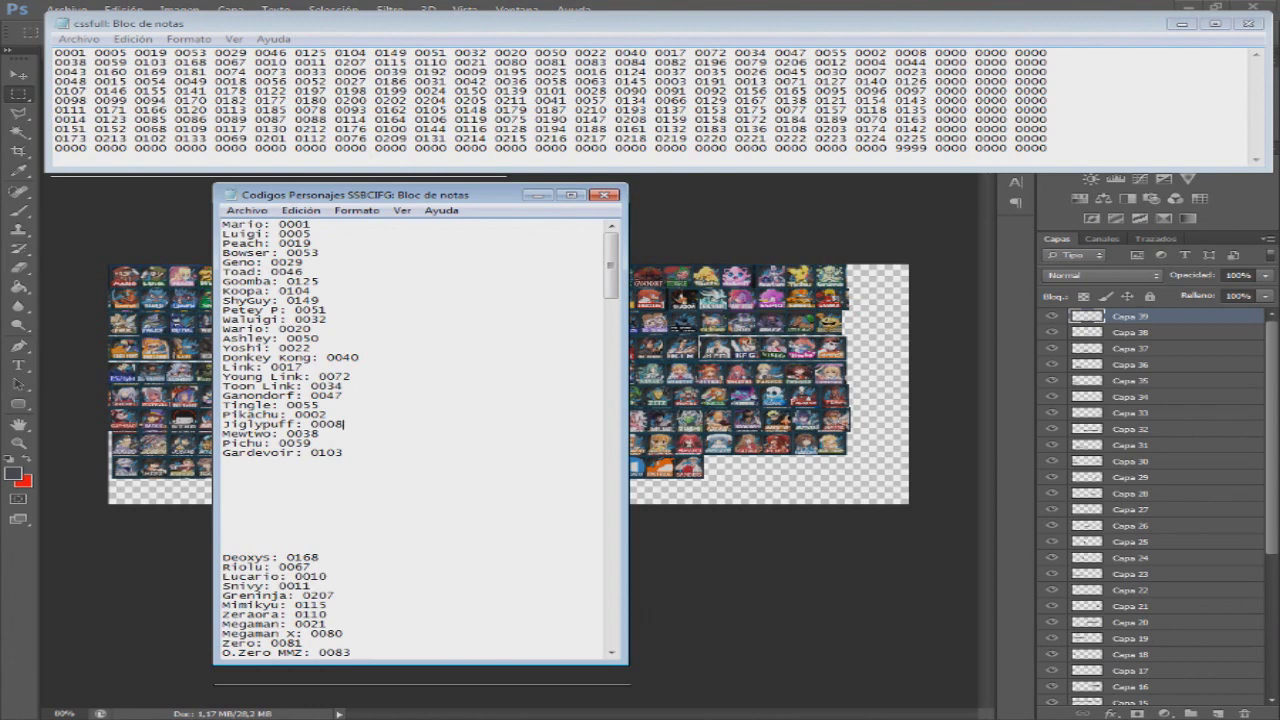
# - Replace the last three 0000 codes in the first cssfull row with 0038, 0059 and 0103, and save the code list
pyautogui.hotkey('shift', 'Right')
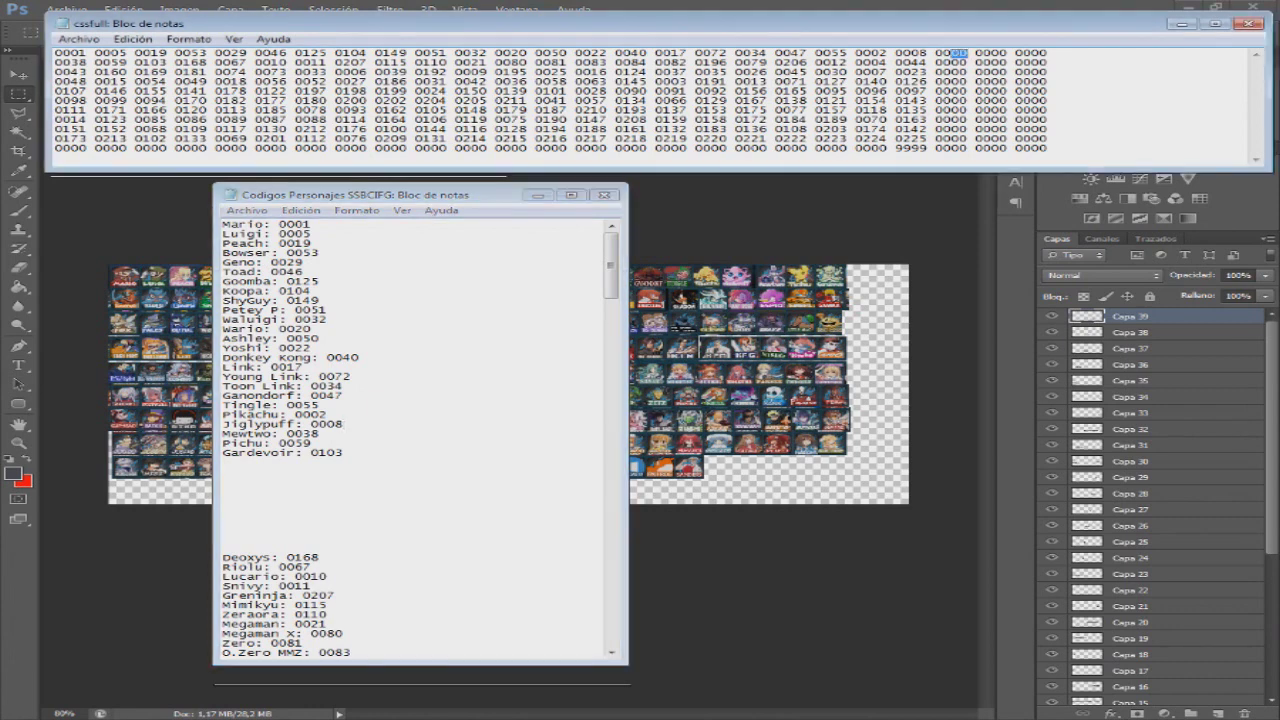
pyautogui.write('38')
pyautogui.hotkey('shift', 'Right')
pyautogui.hotkey('shift', 'Right')
pyautogui.write('59')
pyautogui.press('Right')
pyautogui.hotkey('shift', 'Right')
pyautogui.hotkey('shift', 'Right')
pyautogui.hotkey('shift', 'Right')
pyautogui.hotkey('shift', 'Right')
pyautogui.write('0103')
pyautogui.moveTo(611, 265)
pyautogui.mouseDown()
pyautogui.moveTo(611, 324)
pyautogui.moveTo(611, 265)
pyautogui.mouseUp()
pyautogui.click(247, 211)
pyautogui.click(278, 260)
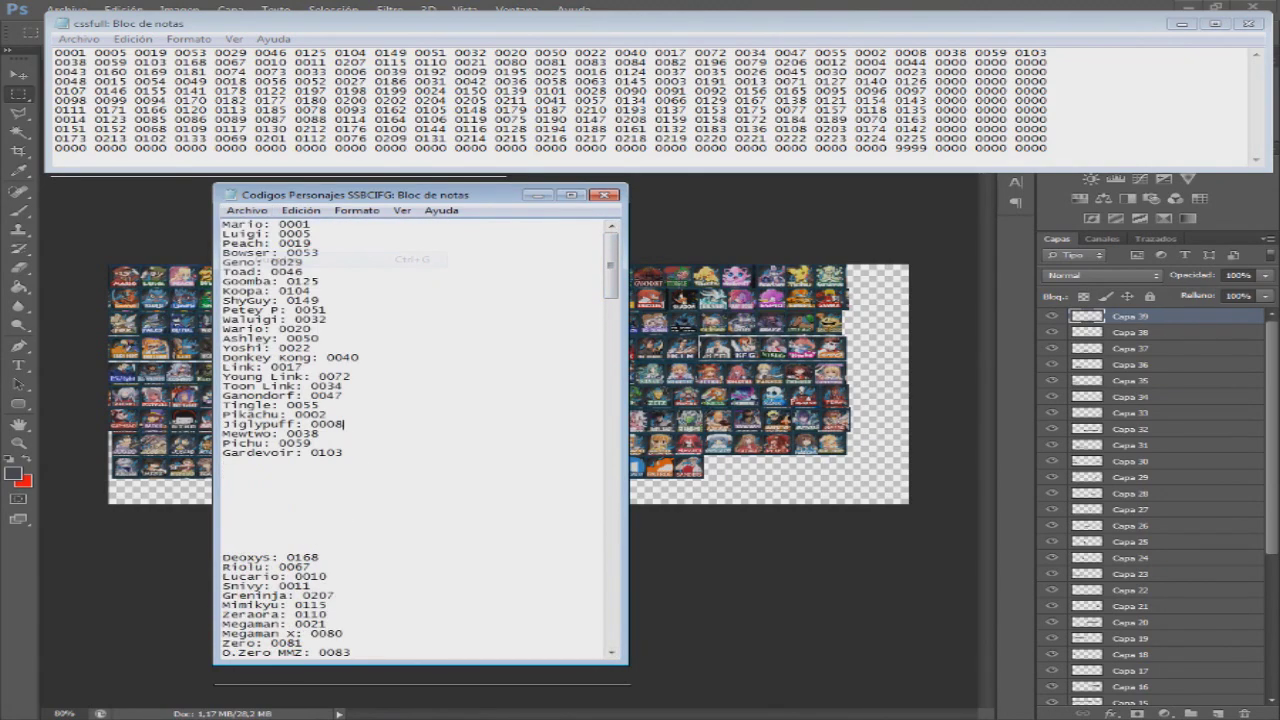
# - Re-enter 0059 as the second-to-last code in the first cssfull row
pyautogui.click(567, 120)
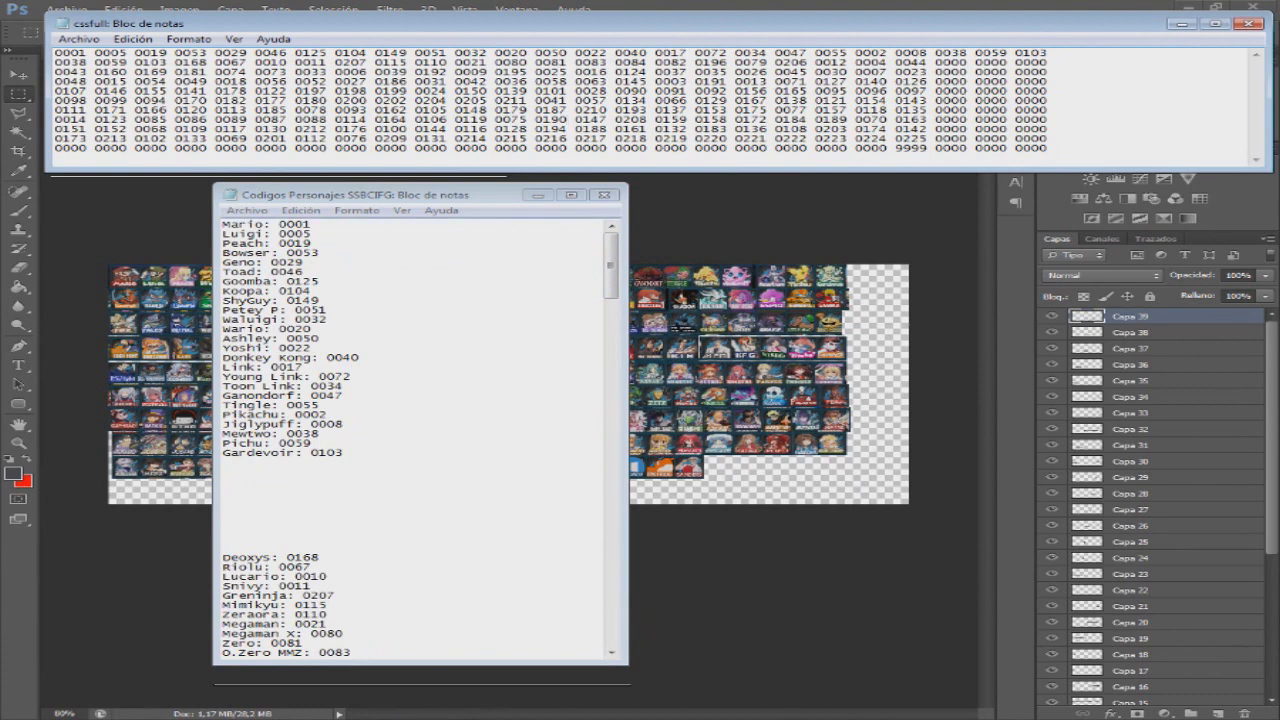
pyautogui.moveTo(611, 265); pyautogui.dragTo(611, 271)
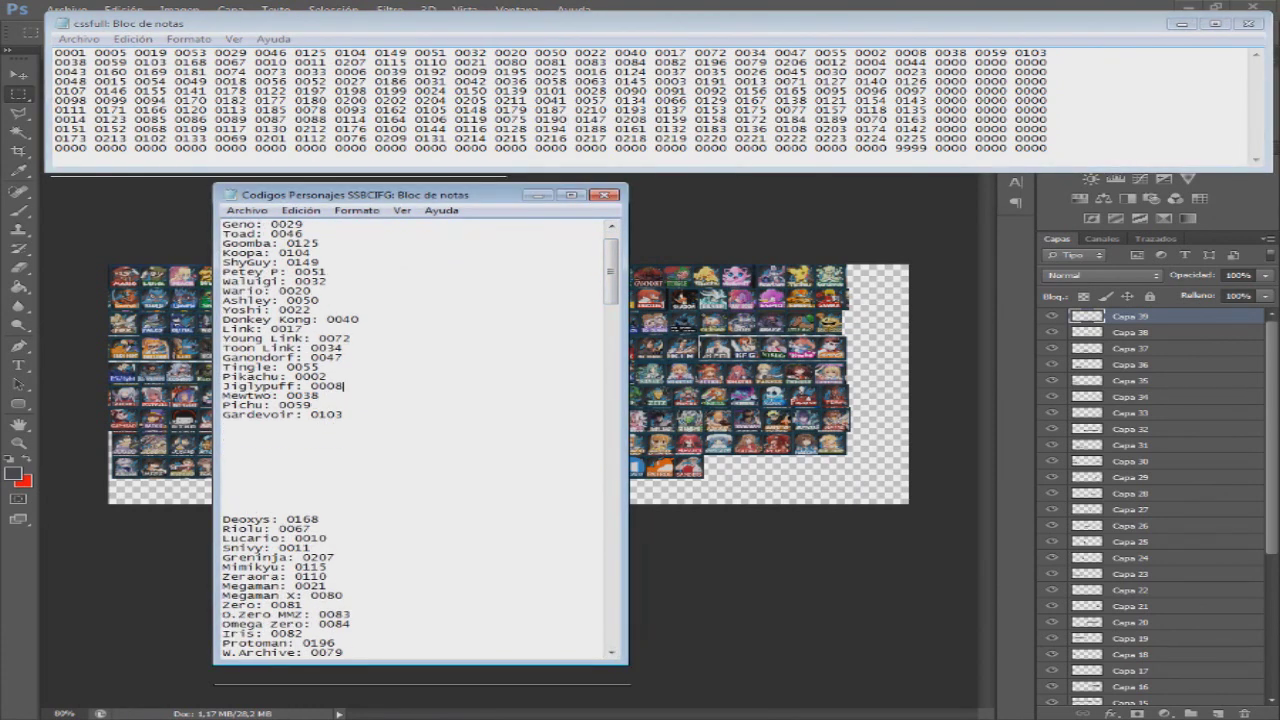
pyautogui.click(985, 82)
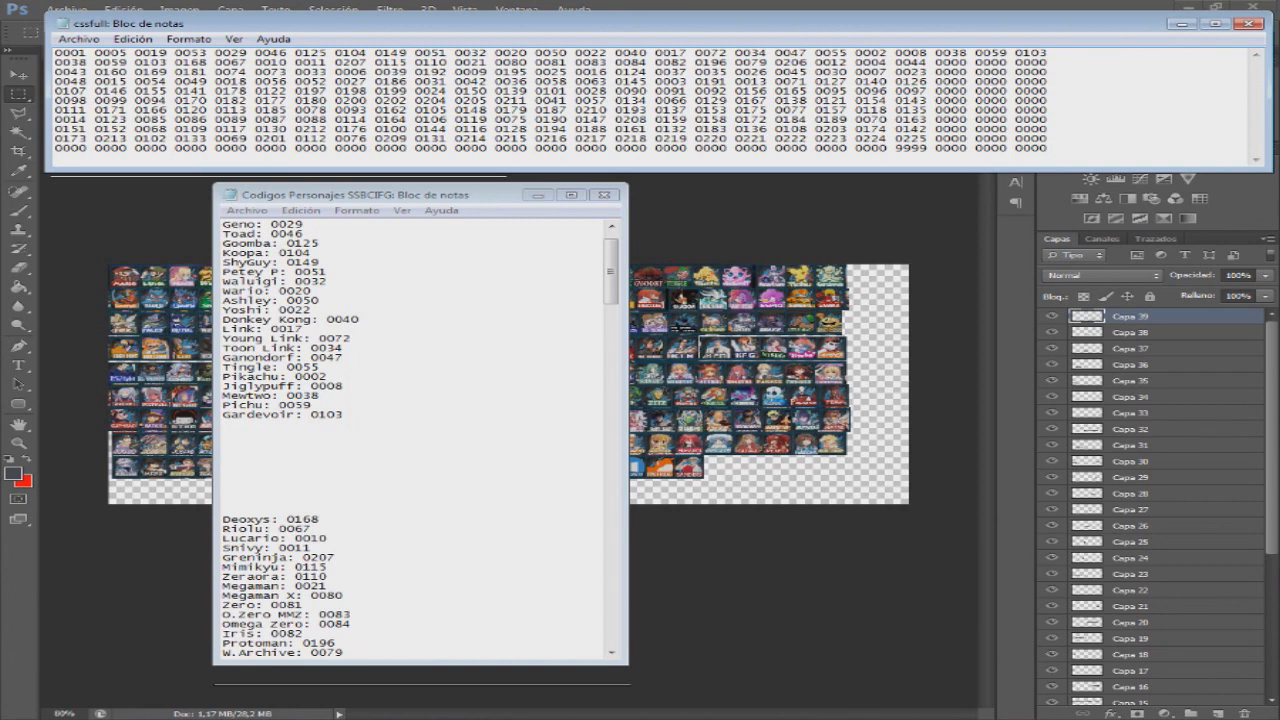
pyautogui.moveTo(975, 53); pyautogui.dragTo(1008, 53)
pyautogui.press('BackSpace')
pyautogui.moveTo(940, 148); pyautogui.dragTo(971, 148)
pyautogui.press('BackSpace')
pyautogui.doubleClick(952, 148)
pyautogui.click(984, 53)
pyautogui.write('0059')
# - Copy the second cssfull row's codes from 0168 through 0044 over the start of that row, so it begins with Deoxys
pyautogui.moveTo(611, 272); pyautogui.dragTo(611, 316)
pyautogui.moveTo(63, 62); pyautogui.dragTo(88, 62)
pyautogui.moveTo(175, 62); pyautogui.dragTo(928, 62)
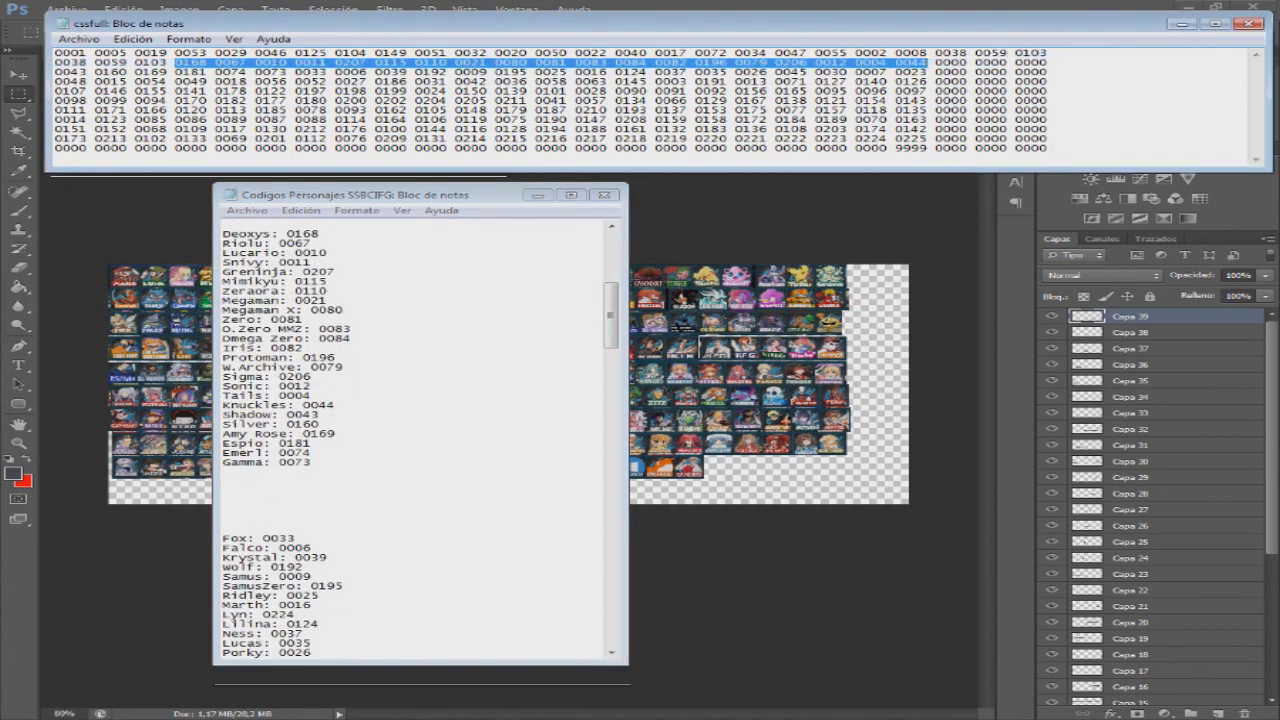
pyautogui.hotkey('ctrl', 'c')
pyautogui.moveTo(55, 62); pyautogui.dragTo(848, 62)
pyautogui.hotkey('ctrl', 'v')
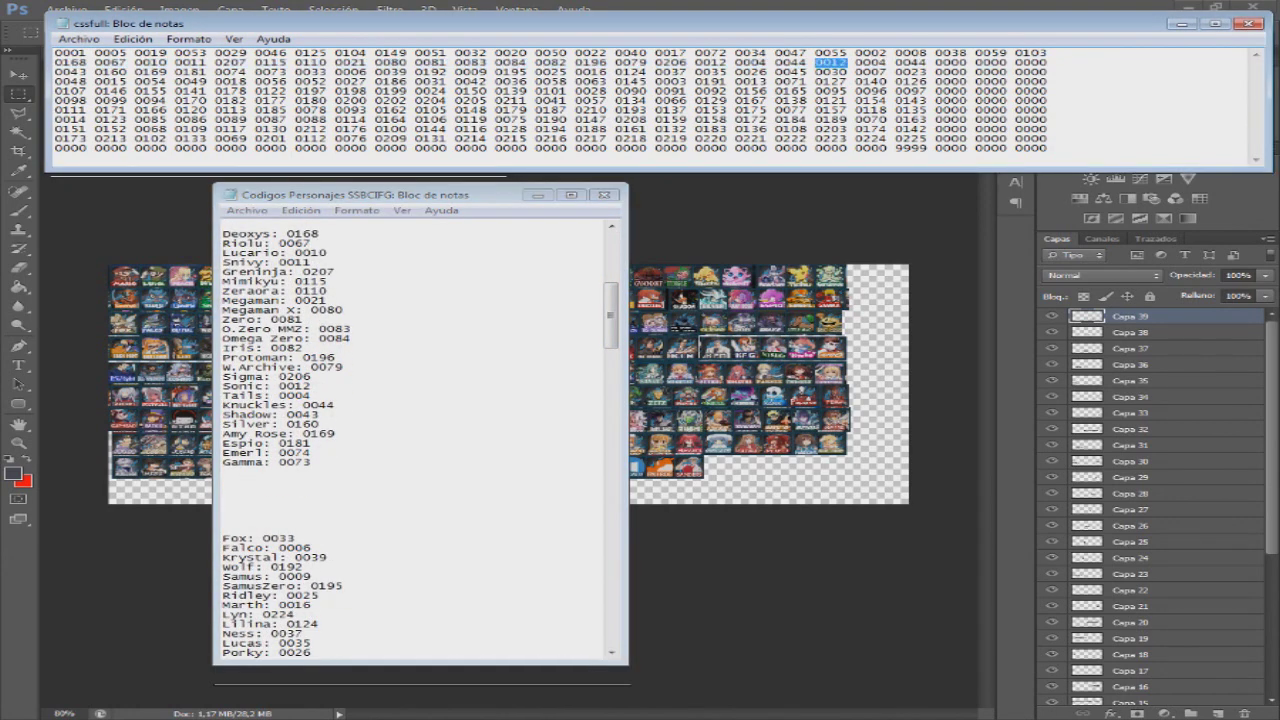
# - Complete the second cssfull row with 0043, 0160, 0169, 0181, 0074 and 0073, and save both text files
pyautogui.write('0043')
pyautogui.moveTo(55, 72); pyautogui.dragTo(288, 72)
pyautogui.hotkey('ctrl', 'c')
pyautogui.moveTo(815, 62); pyautogui.dragTo(928, 62)
pyautogui.press('BackSpace')
pyautogui.hotkey('ctrl', 'v')
pyautogui.click(78, 39)
pyautogui.click(107, 88)
pyautogui.click(247, 210)
pyautogui.click(276, 259)
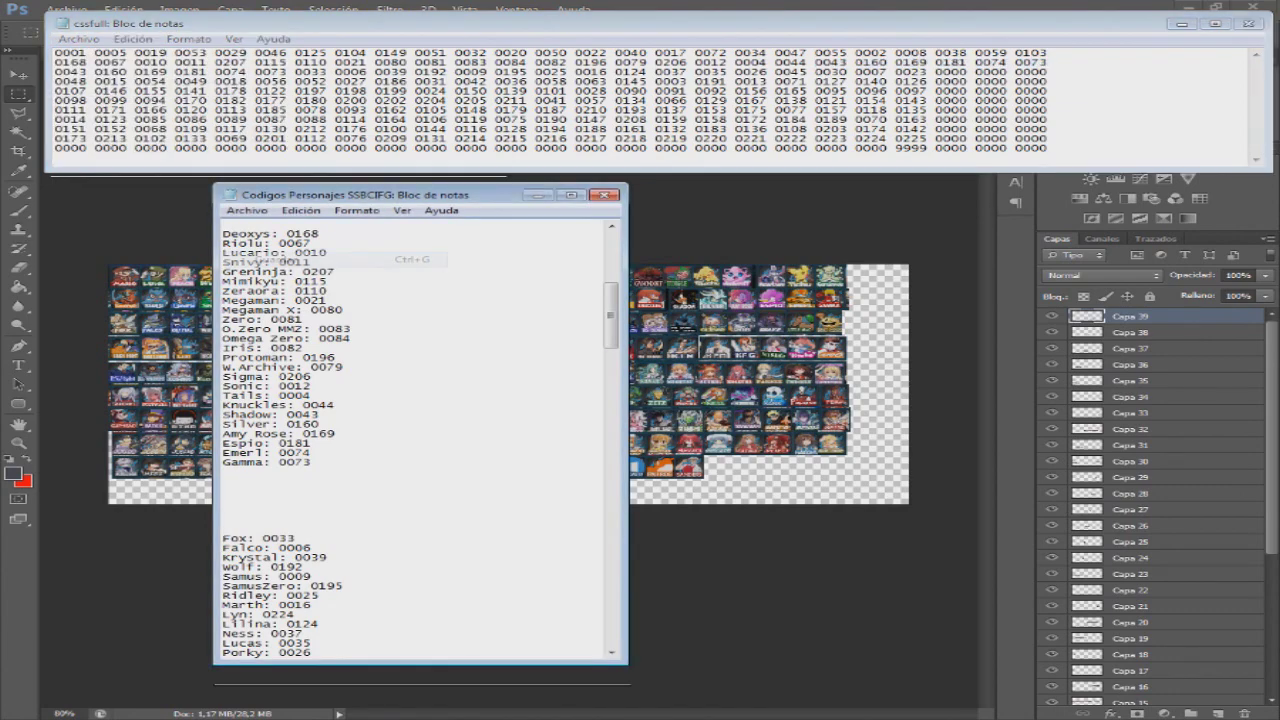
# - Copy the third cssfull row's codes from 0033 through 0016 to its start and follow them with 0224
pyautogui.moveTo(611, 315); pyautogui.dragTo(611, 361)
pyautogui.moveTo(295, 72); pyautogui.dragTo(607, 72)
pyautogui.hotkey('ctrl', 'c')
pyautogui.moveTo(55, 72); pyautogui.dragTo(408, 72)
pyautogui.hotkey('ctrl', 'v')
pyautogui.write('224')
pyautogui.moveTo(611, 361)
pyautogui.mouseDown()
pyautogui.moveTo(611, 335)
pyautogui.moveTo(611, 354)
pyautogui.mouseUp()
pyautogui.click(487, 91)
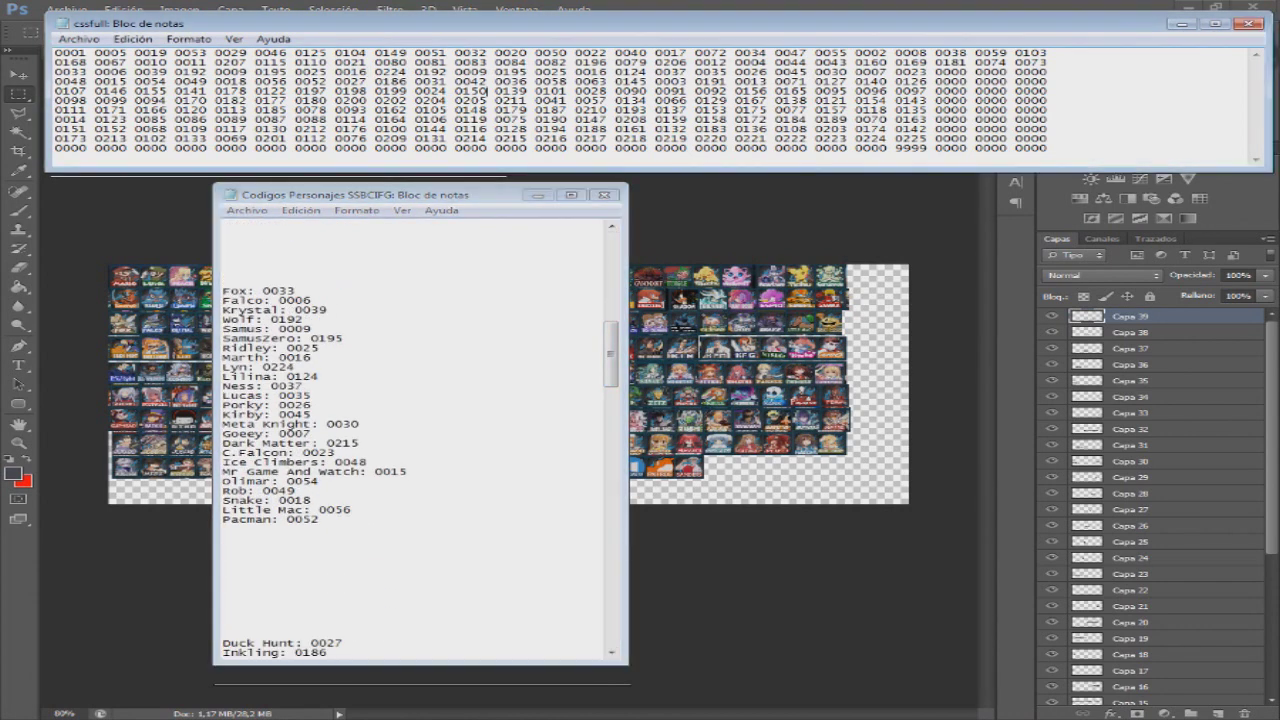
# - Continue the third cssfull row after 0224 with 0124, 0037, 0035, 0026, 0045 and 0030
pyautogui.moveTo(431, 72); pyautogui.dragTo(448, 72)
pyautogui.write('24')
pyautogui.press('Right')
pyautogui.hotkey('shift', 'Right')
pyautogui.hotkey('shift', 'Right')
pyautogui.hotkey('shift', 'Right')
pyautogui.hotkey('shift', 'Right')
pyautogui.write('0037')
pyautogui.press('Right')
pyautogui.hotkey('shift', 'Right')
pyautogui.hotkey('shift', 'Right')
pyautogui.hotkey('shift', 'Right')
pyautogui.hotkey('shift', 'Right')
pyautogui.write('0035')
pyautogui.press('Right')
pyautogui.hotkey('shift', 'Right')
pyautogui.hotkey('shift', 'Right')
pyautogui.hotkey('shift', 'Right')
pyautogui.hotkey('shift', 'Right')
pyautogui.write('0026')
pyautogui.press('Right')
pyautogui.hotkey('shift', 'Right')
pyautogui.hotkey('shift', 'Right')
pyautogui.hotkey('shift', 'Right')
pyautogui.hotkey('shift', 'Right')
pyautogui.write('0045')
pyautogui.press('Right')
pyautogui.hotkey('shift', 'Right')
pyautogui.hotkey('shift', 'Right')
pyautogui.hotkey('shift', 'Right')
pyautogui.hotkey('shift', 'Right')
pyautogui.write('0030')
# - Continue the third cssfull row after 0030 with 0007, 0215, 0023, 0048, 0015 and 0054
pyautogui.press('Right')
pyautogui.hotkey('shift', 'Right')
pyautogui.hotkey('shift', 'Right')
pyautogui.hotkey('shift', 'Right')
pyautogui.hotkey('shift', 'Right')
pyautogui.write('0007')
pyautogui.press('Right')
pyautogui.hotkey('shift', 'Right')
pyautogui.hotkey('shift', 'Right')
pyautogui.hotkey('shift', 'Right')
pyautogui.hotkey('shift', 'Right')
pyautogui.write('0215')
pyautogui.press('Right')
pyautogui.hotkey('shift', 'Right')
pyautogui.hotkey('shift', 'Right')
pyautogui.hotkey('shift', 'Right')
pyautogui.hotkey('shift', 'Right')
pyautogui.write('0023')
pyautogui.press('Right')
pyautogui.hotkey('shift', 'Right')
pyautogui.hotkey('shift', 'Right')
pyautogui.hotkey('shift', 'Right')
pyautogui.hotkey('shift', 'Right')
pyautogui.write('0048')
pyautogui.press('Right')
pyautogui.hotkey('shift', 'Right')
pyautogui.hotkey('shift', 'Right')
pyautogui.hotkey('shift', 'Right')
pyautogui.hotkey('shift', 'Right')
pyautogui.write('0015')
pyautogui.press('Right')
pyautogui.hotkey('shift', 'Right')
pyautogui.hotkey('shift', 'Right')
pyautogui.hotkey('shift', 'Right')
pyautogui.hotkey('shift', 'Right')
pyautogui.write('0054')
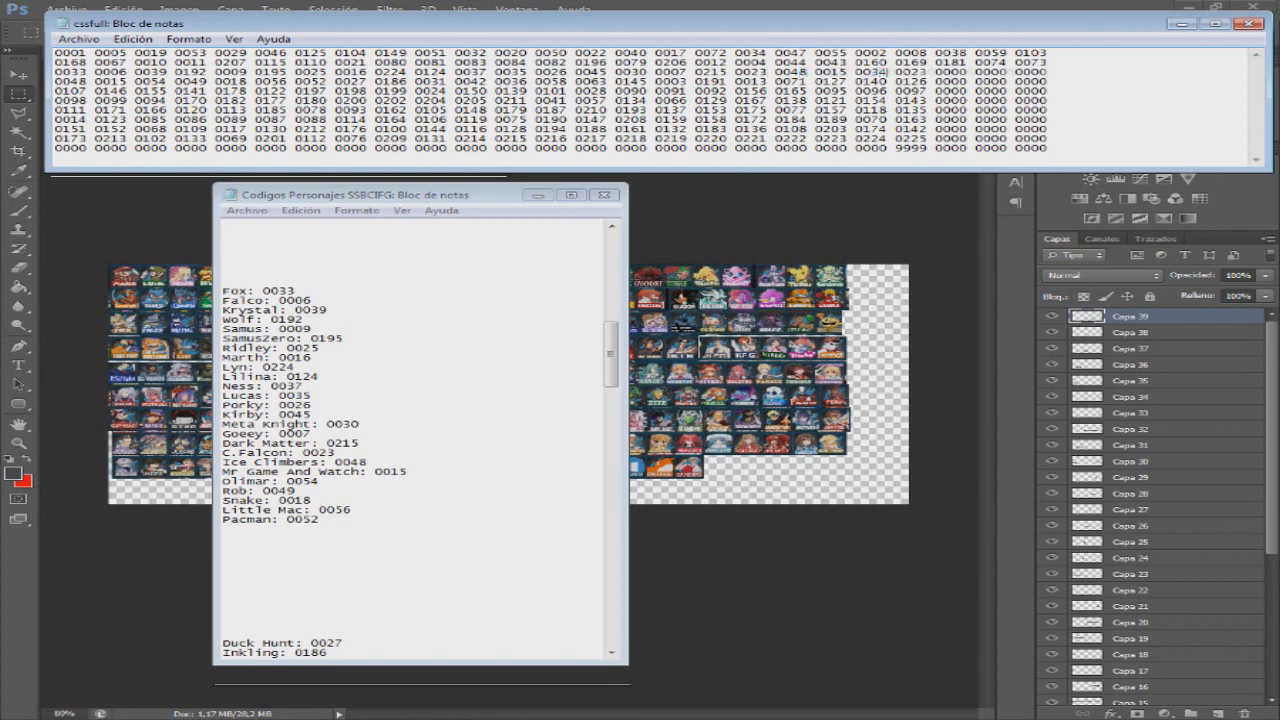
# - Finish the third cssfull row with 0049, 0018, 0056 and 0052, and save the code grid
pyautogui.press('Right')
pyautogui.hotkey('shift', 'Right')
pyautogui.hotkey('shift', 'Right')
pyautogui.hotkey('shift', 'Right')
pyautogui.hotkey('shift', 'Right')
pyautogui.write('0049')
pyautogui.press('Right')
pyautogui.hotkey('shift', 'Right')
pyautogui.hotkey('shift', 'Right')
pyautogui.hotkey('shift', 'Right')
pyautogui.hotkey('shift', 'Right')
pyautogui.write('0018')
pyautogui.press('Right')
pyautogui.hotkey('shift', 'Right')
pyautogui.hotkey('shift', 'Right')
pyautogui.hotkey('shift', 'Right')
pyautogui.hotkey('shift', 'Right')
pyautogui.write('0056')
pyautogui.press('Right')
pyautogui.hotkey('shift', 'Right')
pyautogui.hotkey('shift', 'Right')
pyautogui.hotkey('shift', 'Right')
pyautogui.hotkey('shift', 'Right')
pyautogui.write('0052')
pyautogui.hotkey('alt', 'a')
pyautogui.click(107, 88)
# - Copy the fourth cssfull row's codes from 0027 through 0126 over the start of that row, so it begins with Duck Hunt
pyautogui.moveTo(611, 354); pyautogui.dragTo(611, 414)
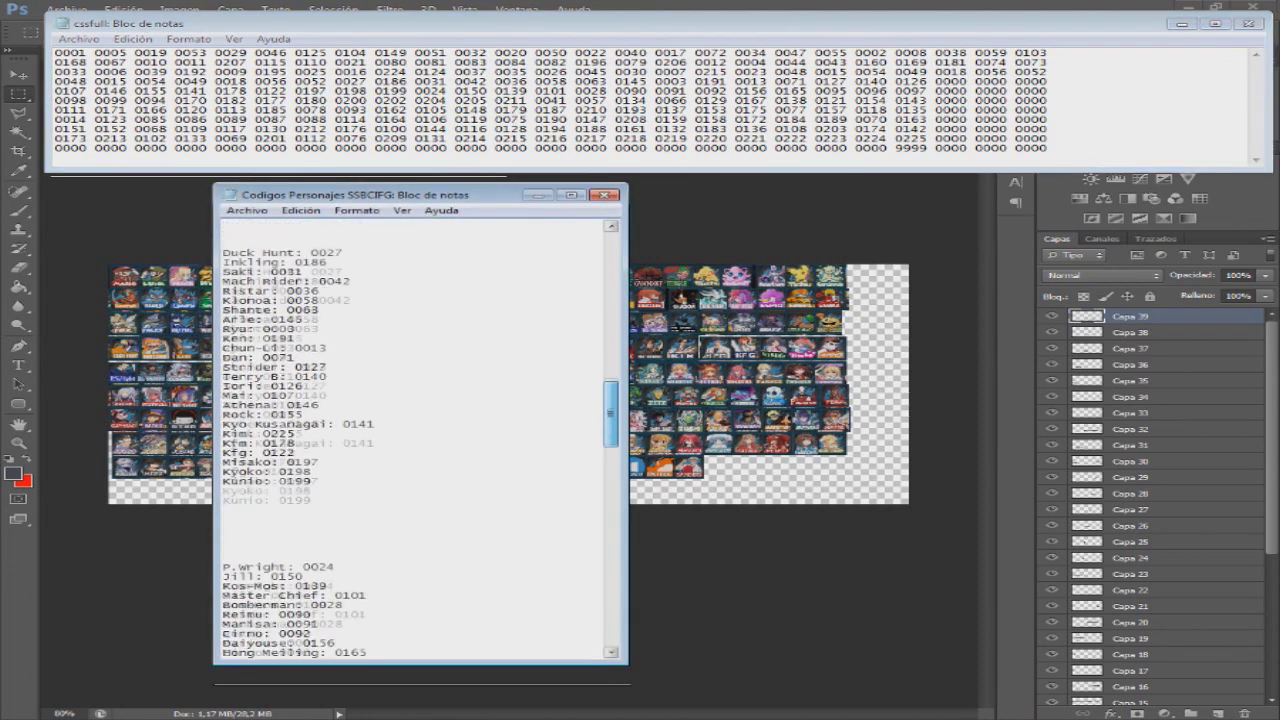
pyautogui.moveTo(334, 82); pyautogui.dragTo(928, 82)
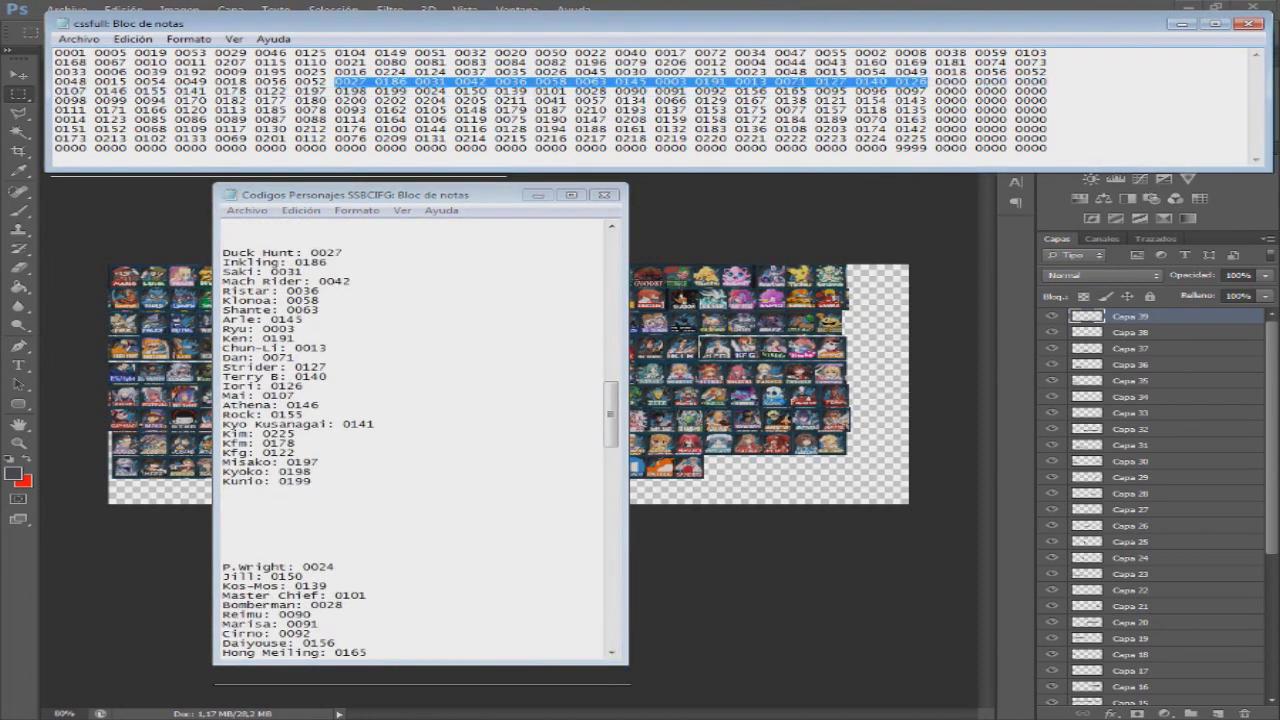
pyautogui.moveTo(55, 82); pyautogui.dragTo(663, 82)
pyautogui.hotkey('ctrl', 'v')
# - Continue the fourth cssfull row after 0126 with 0107, 0146, 0155 and 0141
pyautogui.write('107 0145')
pyautogui.press('Delete')
pyautogui.press('Delete')
pyautogui.press('Delete')
pyautogui.press('Delete')
pyautogui.write('0155')
pyautogui.press('Delete')
pyautogui.press('Delete')
pyautogui.press('Delete')
pyautogui.press('Delete')
pyautogui.write('0141')
pyautogui.press('Delete')
pyautogui.press('Delete')
pyautogui.press('Delete')
pyautogui.press('Delete')
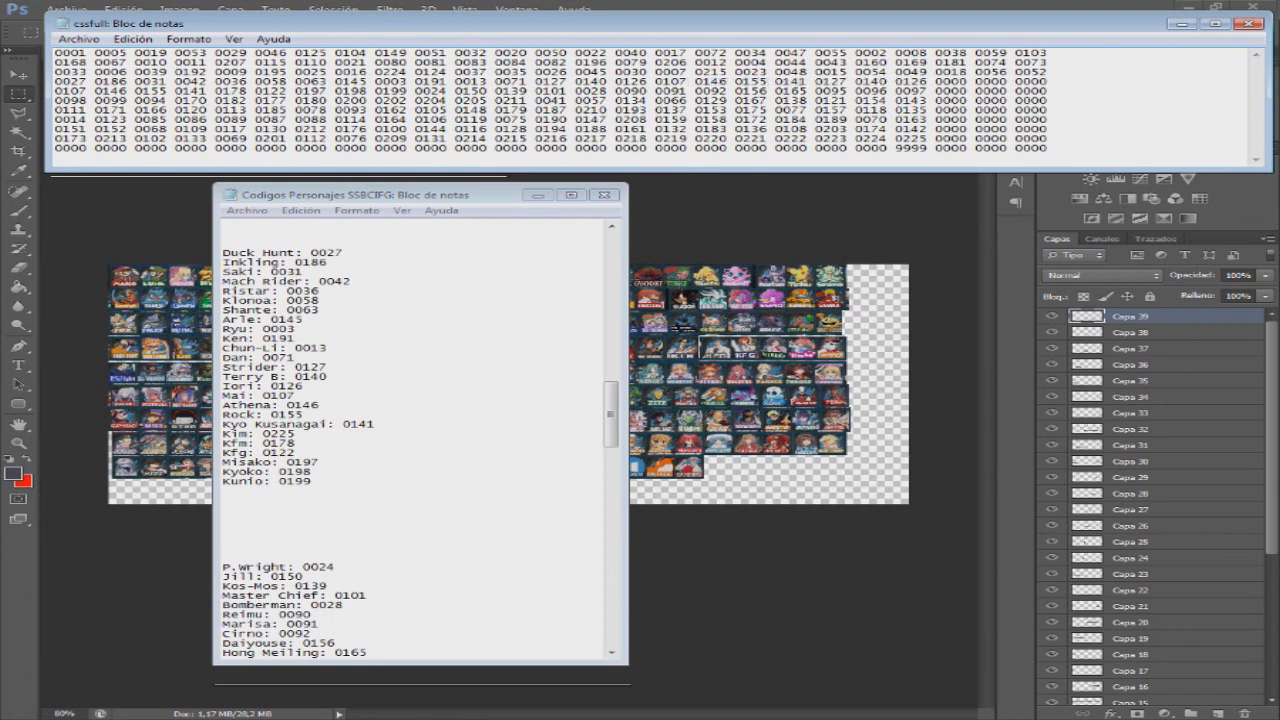
# - Continue the fourth cssfull row after 0141 with 0225, 0178 and 0122
pyautogui.press('Right')
pyautogui.write('0225')
pyautogui.press('Delete')
pyautogui.press('Delete')
pyautogui.press('Delete')
pyautogui.press('Delete')
pyautogui.press('Right')
pyautogui.write('0178')
pyautogui.press('Delete')
pyautogui.press('Delete')
pyautogui.press('Delete')
pyautogui.press('Delete')
pyautogui.press('Right')
pyautogui.write('0122')
pyautogui.press('Delete')
pyautogui.press('Delete')
pyautogui.press('Delete')
pyautogui.press('Delete')
# - Finish the fourth cssfull row with 0197, 0198 and 0199
pyautogui.press('Right')
pyautogui.write('0197')
pyautogui.press('Delete')
pyautogui.press('Delete')
pyautogui.press('Delete')
pyautogui.press('Delete')
pyautogui.press('Right')
pyautogui.hotkey('shift', 'Right')
pyautogui.hotkey('shift', 'Right')
pyautogui.hotkey('shift', 'Right')
pyautogui.hotkey('shift', 'Right')
pyautogui.write('0198')
pyautogui.press('Right')
pyautogui.hotkey('shift', 'Right')
pyautogui.hotkey('shift', 'Right')
pyautogui.hotkey('shift', 'Right')
pyautogui.hotkey('shift', 'Right')
pyautogui.write('0199')
pyautogui.moveTo(611, 414); pyautogui.dragTo(611, 464)
pyautogui.moveTo(415, 91); pyautogui.dragTo(927, 92)
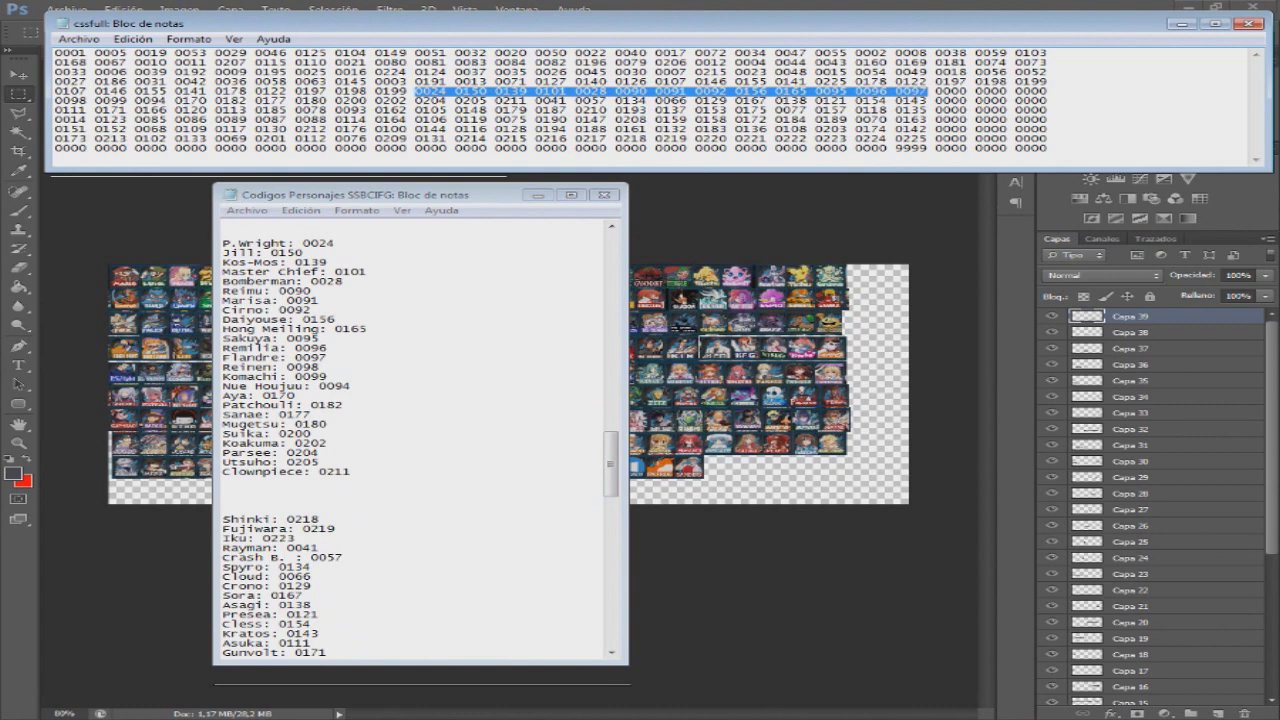
pyautogui.hotkey('ctrl', 'c')
pyautogui.press('Home')
pyautogui.hotkey('shift', 'Right')
pyautogui.hotkey('shift', 'Right')
pyautogui.hotkey('shift', 'Right')
pyautogui.hotkey('shift', 'Right')
pyautogui.hotkey('shift', 'Right')
pyautogui.hotkey('shift', 'Right')
pyautogui.hotkey('shift', 'Right')
pyautogui.hotkey('shift', 'Right')
pyautogui.hotkey('shift', 'Right')
pyautogui.hotkey('shift', 'Right')
pyautogui.hotkey('shift', 'Right')
pyautogui.hotkey('shift', 'Right')
pyautogui.hotkey('shift', 'Right')
pyautogui.hotkey('shift', 'Right')
pyautogui.hotkey('shift', 'Right')
pyautogui.hotkey('shift', 'Right')
pyautogui.hotkey('shift', 'Right')
pyautogui.hotkey('shift', 'Right')
pyautogui.hotkey('shift', 'Right')
pyautogui.hotkey('shift', 'Right')
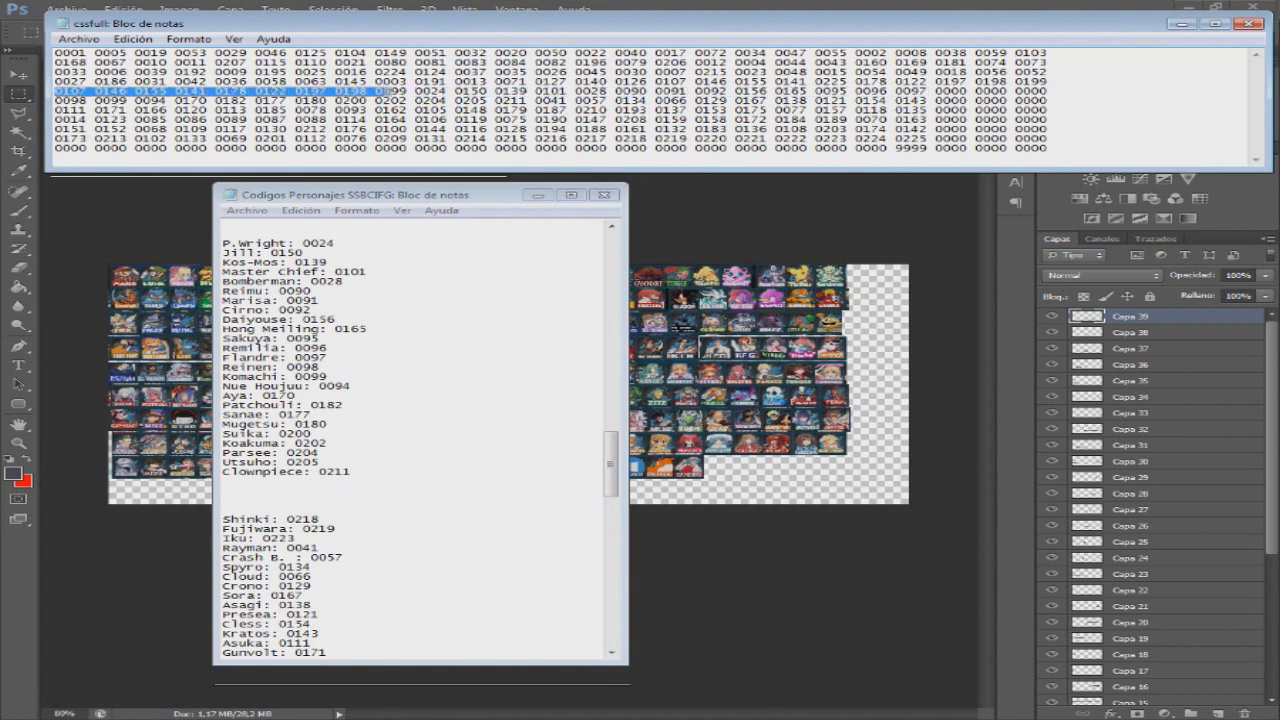
pyautogui.hotkey('ctrl', 'v')
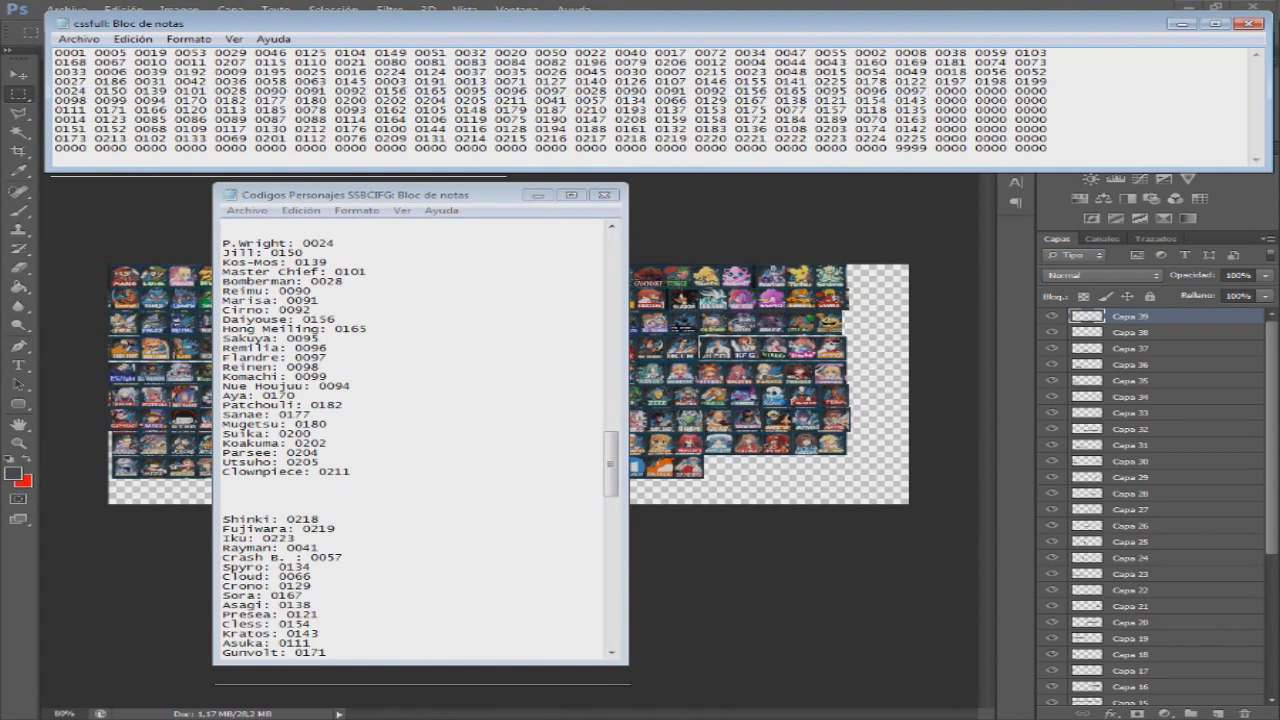
# - Copy the sixth cssfull row's codes from 0098 through 0177 over the fifth row's codes right after 0097
pyautogui.press('Down')
pyautogui.press('Home')
pyautogui.hotkey('shift', 'Right')
pyautogui.hotkey('shift', 'Right')
pyautogui.hotkey('shift', 'Right')
pyautogui.hotkey('shift', 'Right')
pyautogui.hotkey('shift', 'Right')
pyautogui.hotkey('shift', 'Right')
pyautogui.hotkey('shift', 'Right')
pyautogui.hotkey('shift', 'Right')
pyautogui.hotkey('shift', 'Right')
pyautogui.hotkey('shift', 'Right')
pyautogui.hotkey('shift', 'Right')
pyautogui.hotkey('shift', 'Right')
pyautogui.hotkey('shift', 'Right')
pyautogui.hotkey('shift', 'Right')
pyautogui.hotkey('shift', 'Right')
pyautogui.hotkey('shift', 'Right')
pyautogui.hotkey('shift', 'Right')
pyautogui.hotkey('shift', 'Right')
pyautogui.hotkey('shift', 'Right')
pyautogui.hotkey('shift', 'Right')
pyautogui.hotkey('ctrl', 'c')
pyautogui.moveTo(575, 91); pyautogui.dragTo(807, 91)
pyautogui.hotkey('ctrl', 'v')
# - Copy 0180, 0200 and 0202 from the sixth cssfull row over the fifth row's codes right after 0177
pyautogui.moveTo(295, 101); pyautogui.dragTo(408, 101)
pyautogui.hotkey('ctrl', 'c')
pyautogui.press('Up')
pyautogui.hotkey('ctrl', 'Right')
pyautogui.hotkey('ctrl', 'Right')
pyautogui.hotkey('ctrl', 'Right')
pyautogui.hotkey('ctrl', 'Right')
pyautogui.hotkey('ctrl', 'Right')
pyautogui.hotkey('ctrl', 'Right')
pyautogui.hotkey('ctrl', 'Right')
pyautogui.hotkey('ctrl', 'Right')
pyautogui.hotkey('ctrl', 'Right')
pyautogui.hotkey('ctrl', 'Right')
pyautogui.hotkey('ctrl', 'Right')
pyautogui.hotkey('ctrl', 'Right')
pyautogui.hotkey('ctrl', 'Right')
pyautogui.hotkey('shift', 'Right')
pyautogui.hotkey('shift', 'Right')
pyautogui.hotkey('shift', 'Right')
pyautogui.hotkey('shift', 'Right')
pyautogui.hotkey('shift', 'Right')
pyautogui.hotkey('shift', 'Right')
pyautogui.hotkey('shift', 'Right')
pyautogui.hotkey('shift', 'Right')
pyautogui.hotkey('shift', 'Right')
pyautogui.hotkey('shift', 'Right')
pyautogui.hotkey('shift', 'Right')
pyautogui.hotkey('shift', 'Right')
pyautogui.hotkey('shift', 'Right')
pyautogui.hotkey('shift', 'Right')
pyautogui.hotkey('ctrl', 'v')
# - Finish the fifth cssfull row after 0202 with 0204, 0205 and 0211
pyautogui.press('Right')
pyautogui.press('Right')
pyautogui.hotkey('shift', 'Right')
pyautogui.hotkey('shift', 'Right')
pyautogui.hotkey('shift', 'Right')
pyautogui.write('204')
pyautogui.press('Right')
pyautogui.press('Right')
pyautogui.hotkey('shift', 'Right')
pyautogui.hotkey('shift', 'Right')
pyautogui.hotkey('shift', 'Right')
pyautogui.write('205')
pyautogui.press('Right')
pyautogui.press('Right')
pyautogui.hotkey('shift', 'Right')
pyautogui.hotkey('shift', 'Right')
pyautogui.hotkey('shift', 'Right')
pyautogui.write('211')
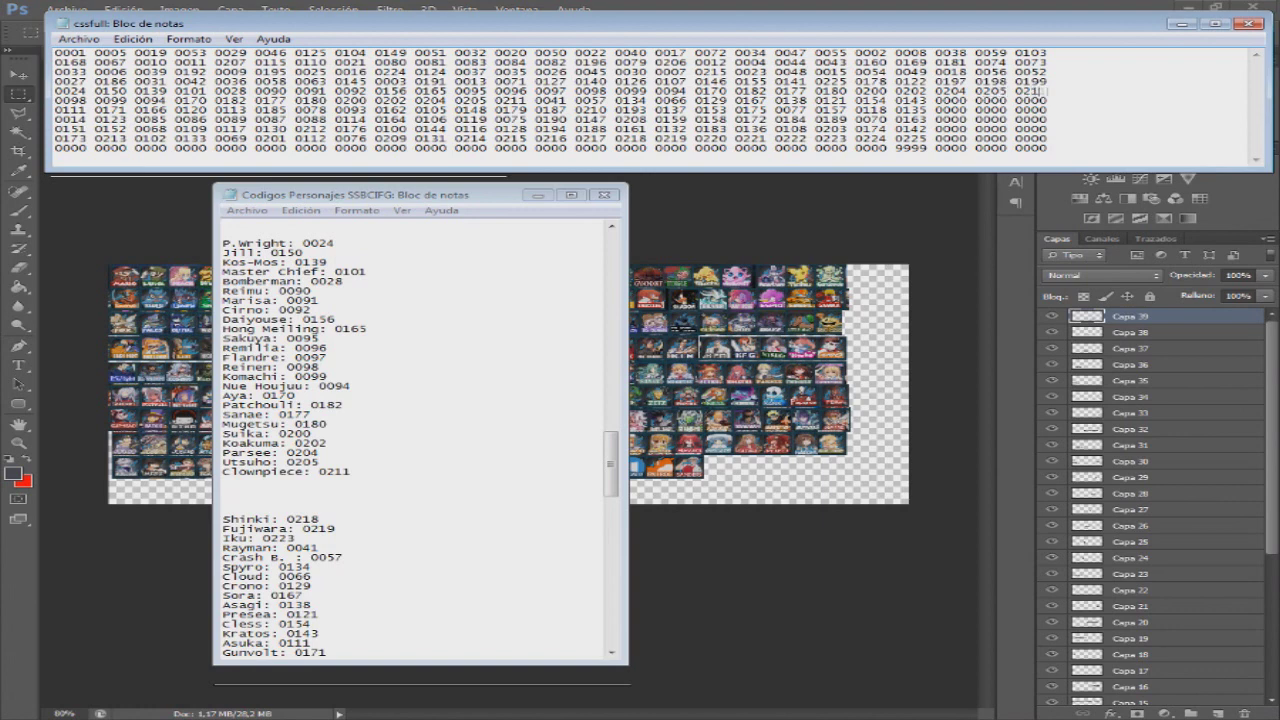
# - Overwrite the first five codes of the sixth cssfull row with 0218, 0219, 0223, 0041 and 0057
pyautogui.moveTo(611, 464); pyautogui.dragTo(611, 505)
pyautogui.moveTo(63, 100); pyautogui.dragTo(124, 100)
pyautogui.write('218 0219')
pyautogui.doubleClick(150, 100)
pyautogui.write('0223')
pyautogui.hotkey('shift', 'Right')
pyautogui.hotkey('shift', 'Right')
pyautogui.hotkey('shift', 'Right')
pyautogui.write('041')
pyautogui.doubleClick(230, 100)
pyautogui.write('0057')
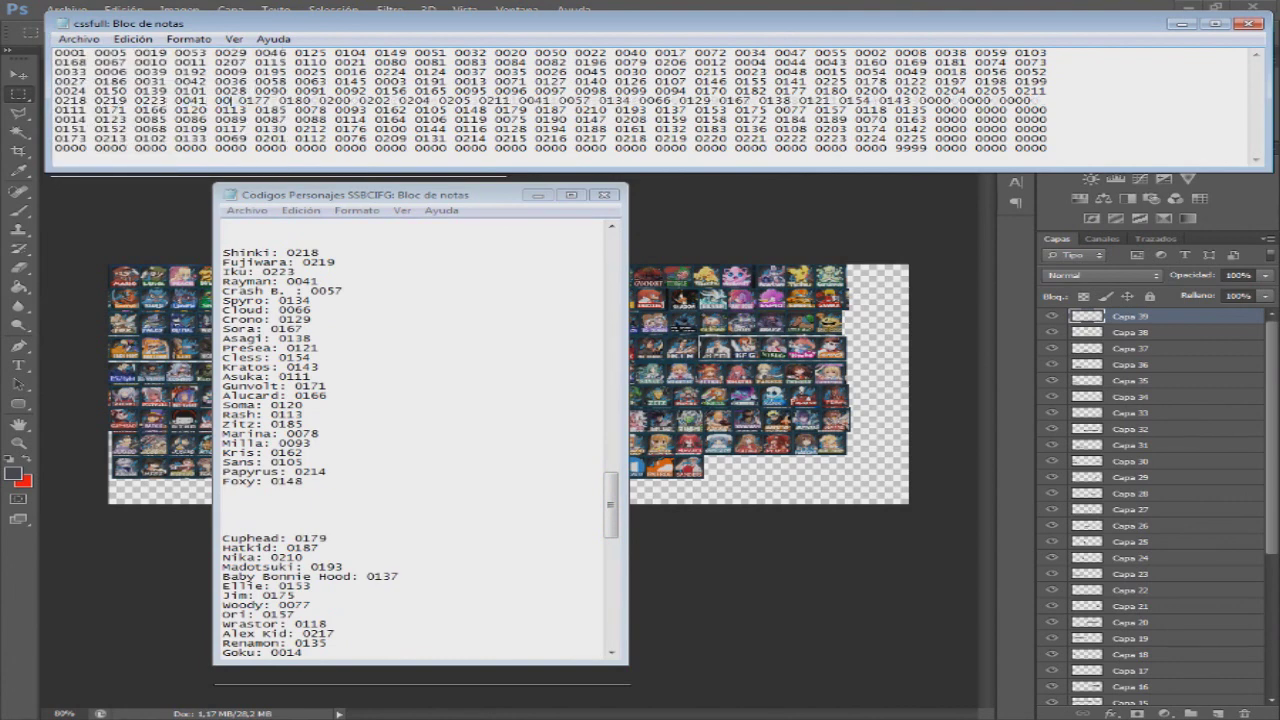
# - Continue the sixth cssfull row after 0057 with 0134, 0066 and 0129
pyautogui.doubleClick(270, 100)
pyautogui.write('0134')
pyautogui.doubleClick(308, 100)
pyautogui.write('0066')
pyautogui.doubleClick(354, 100)
pyautogui.write('0129')
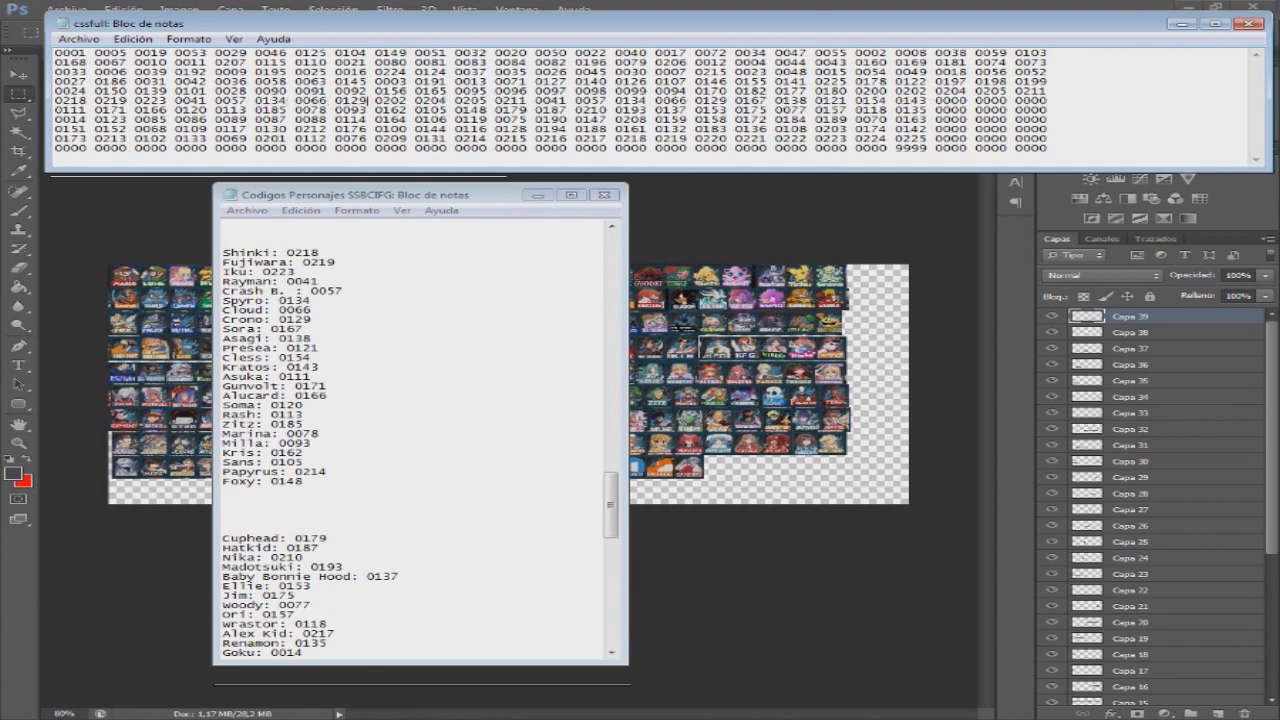
# - Copy the codes 0167 through 0143 near the sixth cssfull row's end over the codes right after 0129
pyautogui.moveTo(382, 101); pyautogui.dragTo(408, 101)
pyautogui.moveTo(735, 101); pyautogui.dragTo(928, 101)
pyautogui.hotkey('ctrl', 'c')
pyautogui.moveTo(374, 101); pyautogui.dragTo(563, 101)
pyautogui.hotkey('ctrl', 'v')
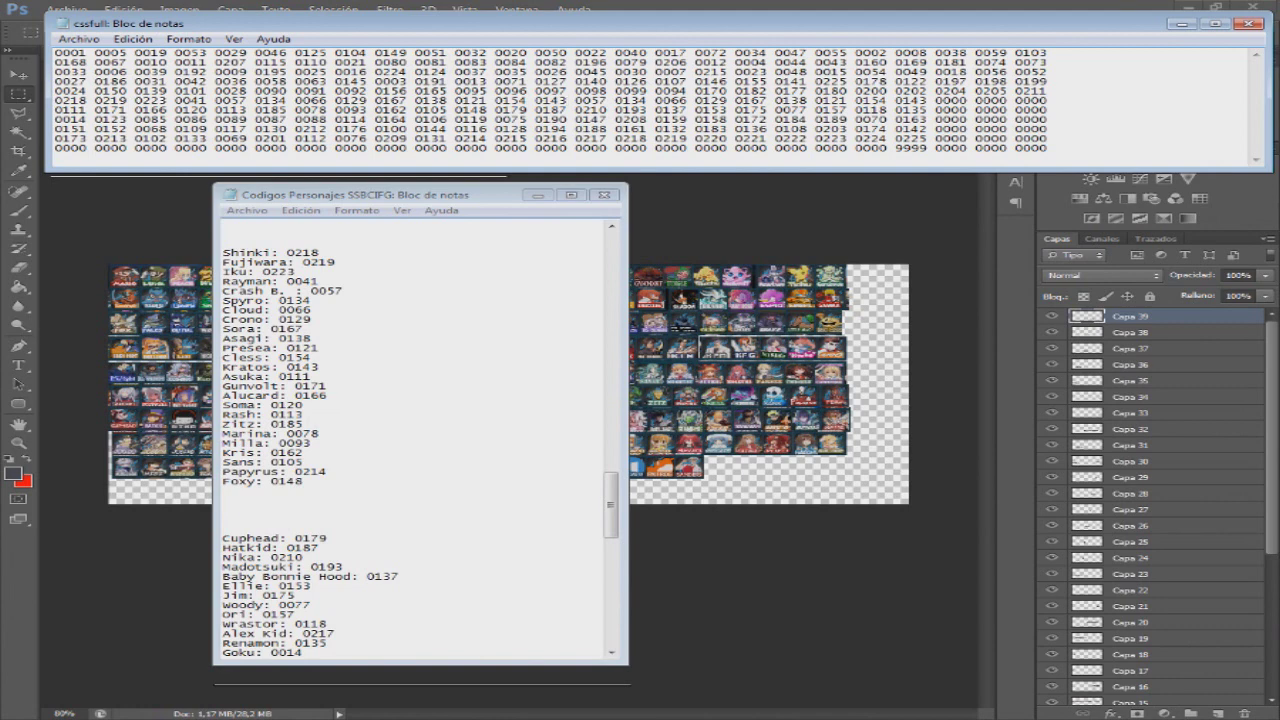
# - Fill the sixth cssfull row after 0143 with the seventh row's codes 0111 through 0105, end it with 0214 and 0148, and save the file
pyautogui.click(440, 380)
pyautogui.moveTo(55, 110); pyautogui.dragTo(448, 110)
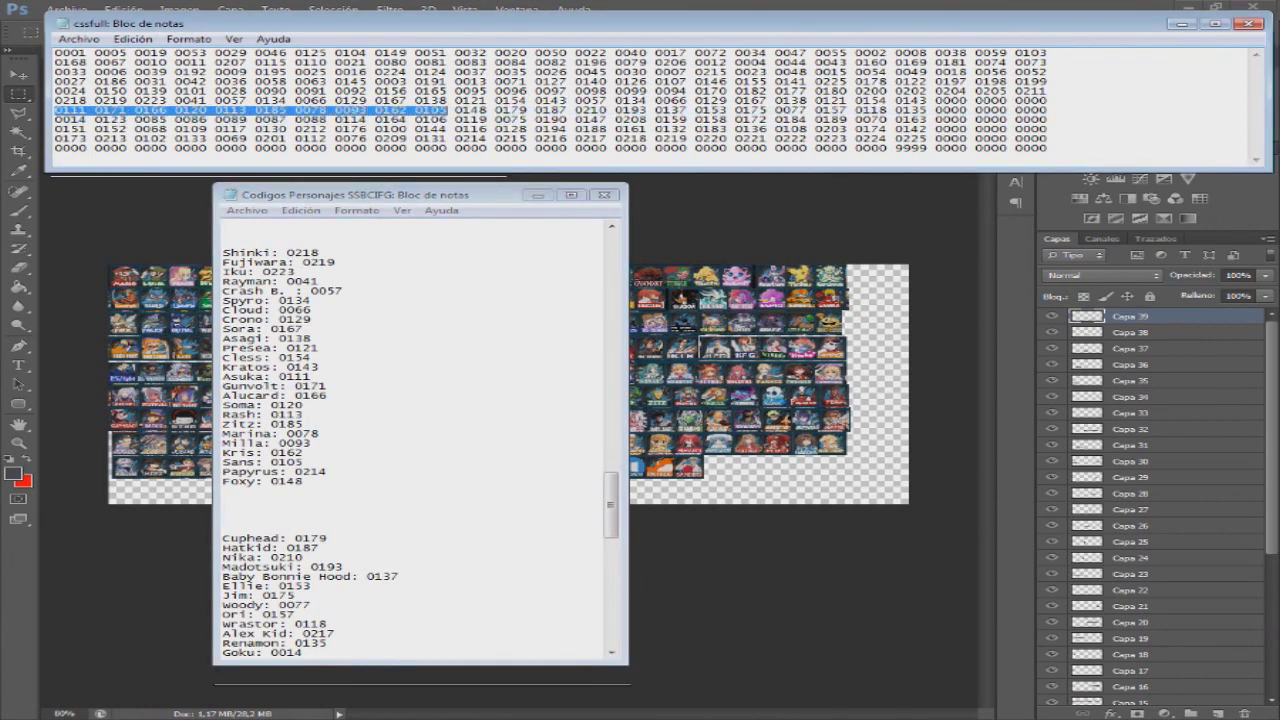
pyautogui.moveTo(575, 101); pyautogui.dragTo(1047, 101)
pyautogui.hotkey('ctrl', 'v')
pyautogui.write('0093 0162 0105 0214 0148')
pyautogui.click(79, 39)
pyautogui.click(107, 88)
# - Copy the seventh cssfull row's codes from 0179 through 0118 over the start of that row, so it begins with Cuphead
pyautogui.moveTo(611, 506); pyautogui.dragTo(611, 554)
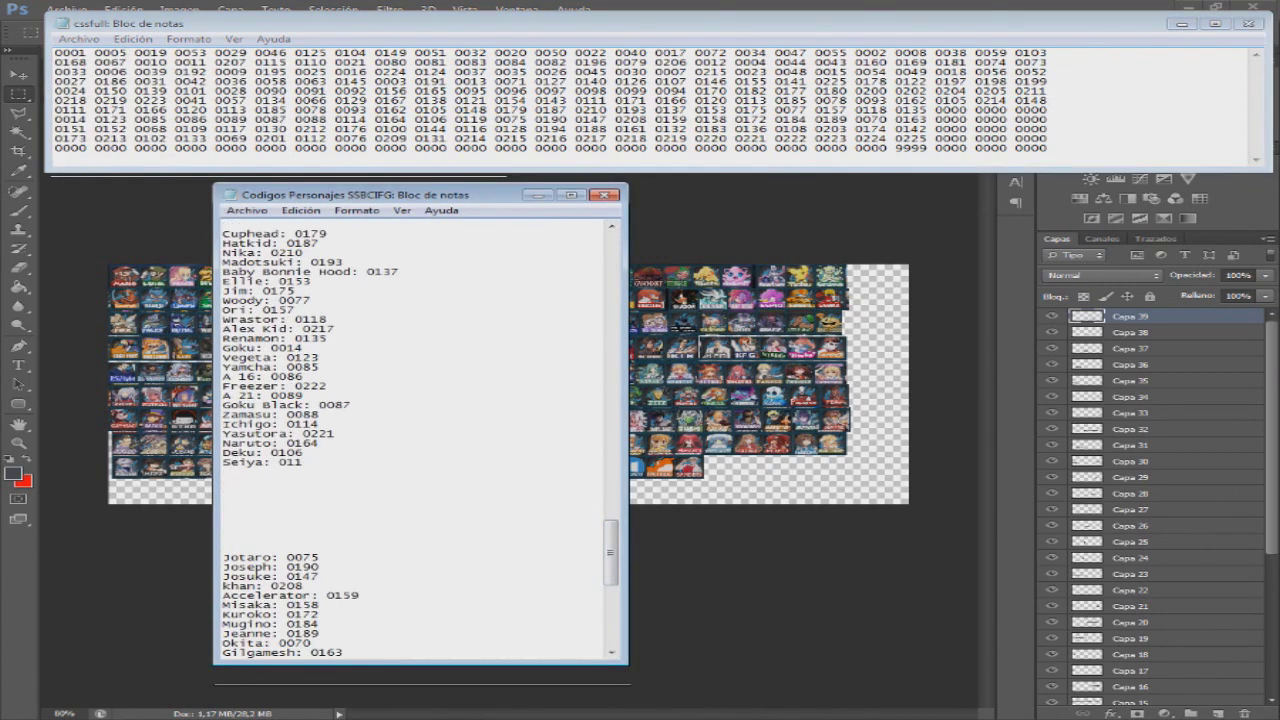
pyautogui.hotkey('alt', 'Tab')
pyautogui.hotkey('ctrl', 'shift', 'Right')
pyautogui.hotkey('ctrl', 'shift', 'Right')
pyautogui.hotkey('ctrl', 'shift', 'Right')
pyautogui.hotkey('ctrl', 'shift', 'Right')
pyautogui.hotkey('ctrl', 'shift', 'Right')
pyautogui.hotkey('ctrl', 'shift', 'Right')
pyautogui.hotkey('ctrl', 'shift', 'Right')
pyautogui.hotkey('ctrl', 'shift', 'Right')
pyautogui.hotkey('ctrl', 'shift', 'Right')
pyautogui.hotkey('ctrl', 'shift', 'Right')
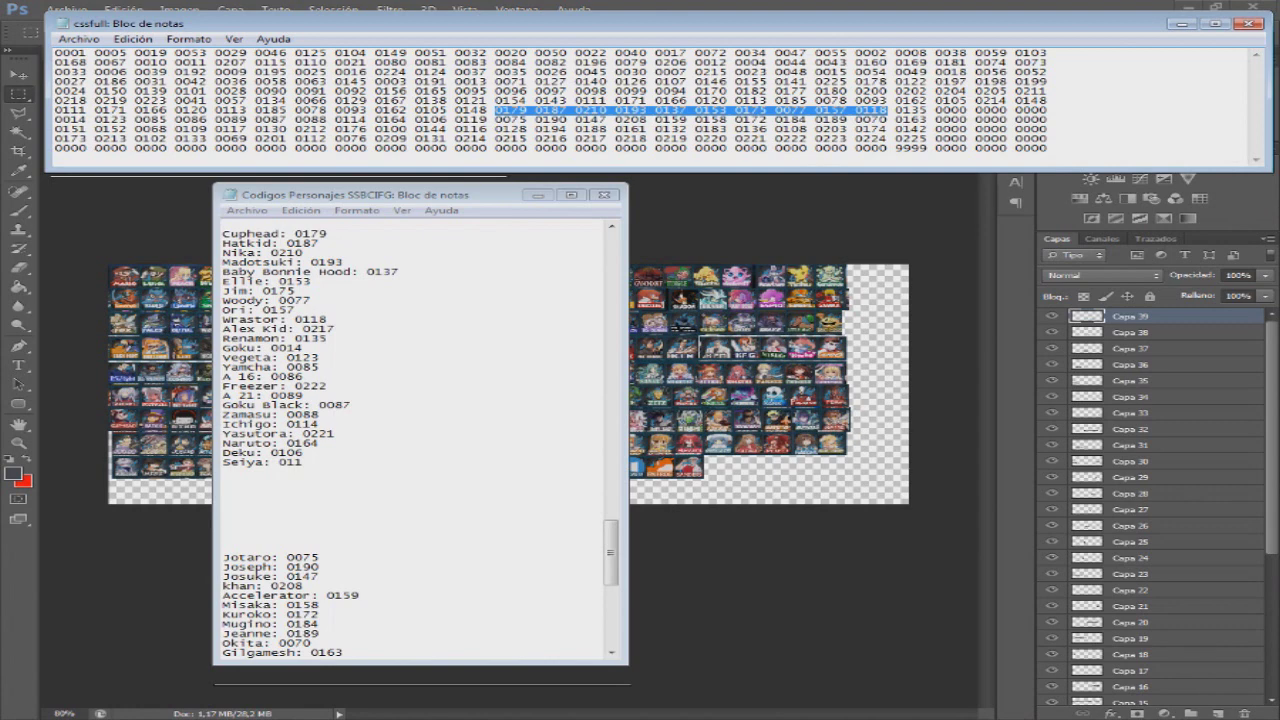
pyautogui.hotkey('ctrl', 'c')
pyautogui.press('Home')
pyautogui.hotkey('ctrl', 'shift', 'Right')
pyautogui.hotkey('ctrl', 'shift', 'Right')
pyautogui.hotkey('ctrl', 'shift', 'Right')
pyautogui.hotkey('ctrl', 'shift', 'Right')
pyautogui.hotkey('ctrl', 'shift', 'Right')
pyautogui.hotkey('ctrl', 'shift', 'Right')
pyautogui.hotkey('ctrl', 'shift', 'Right')
pyautogui.hotkey('ctrl', 'shift', 'Right')
pyautogui.hotkey('ctrl', 'shift', 'Right')
pyautogui.hotkey('ctrl', 'shift', 'Right')
pyautogui.hotkey('ctrl', 'v')
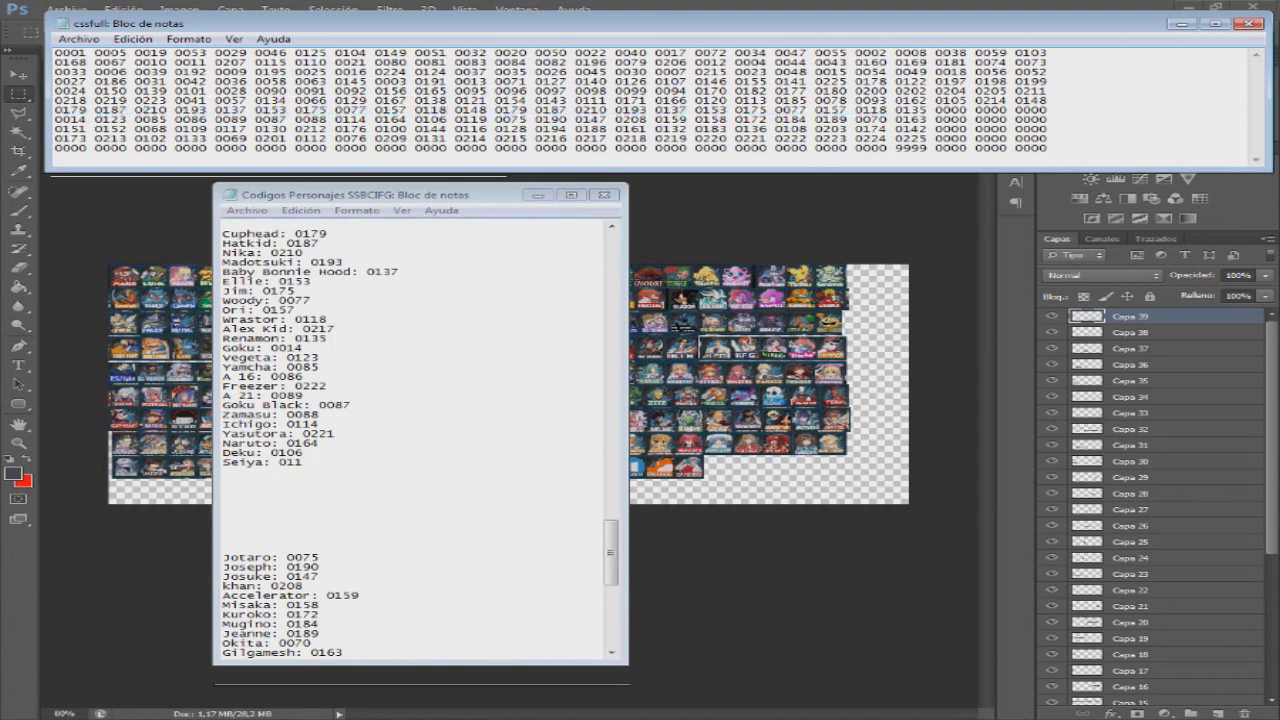
# - Continue the seventh cssfull row after 0118 with 0217 and 0135
pyautogui.hotkey('shift', 'Right')
pyautogui.hotkey('shift', 'Right')
pyautogui.hotkey('shift', 'Right')
pyautogui.write('217')
pyautogui.press('BackSpace')
pyautogui.press('BackSpace')
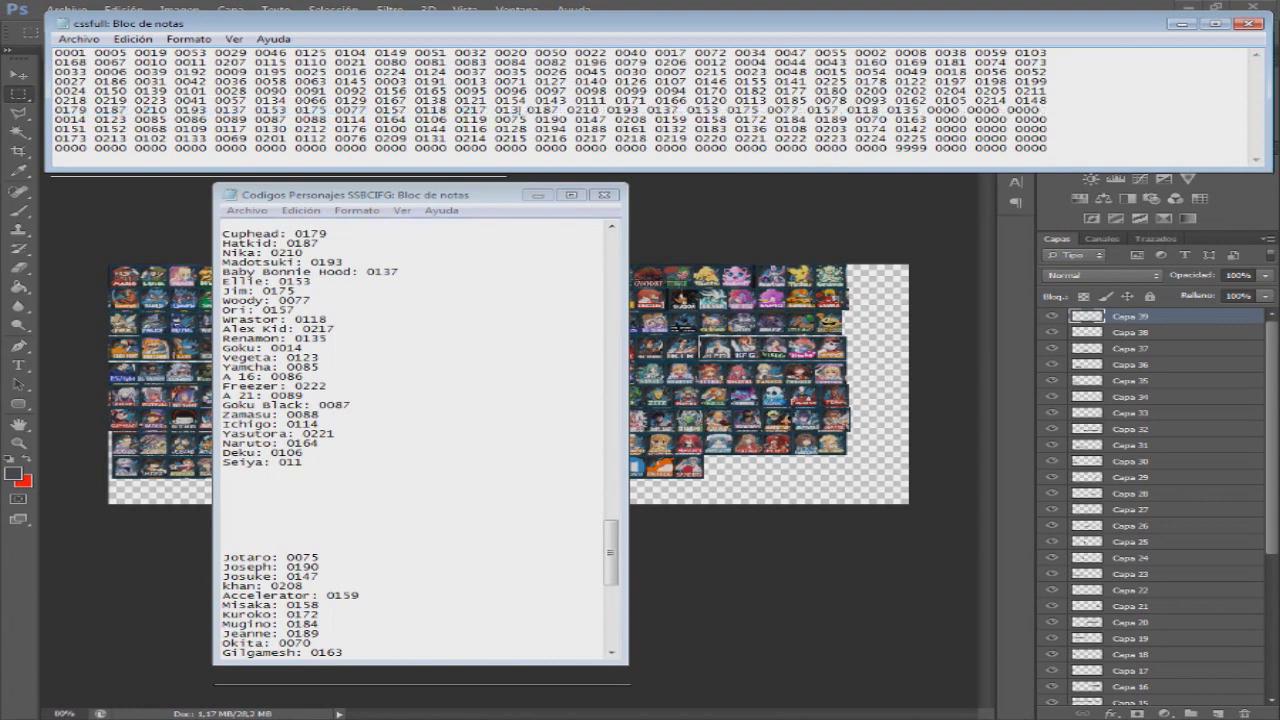
pyautogui.write('35')
# - Copy 0014 through 0086 from the eighth cssfull row over the seventh row's codes right after 0135, and add 0222
pyautogui.moveTo(610, 553); pyautogui.dragTo(610, 557)
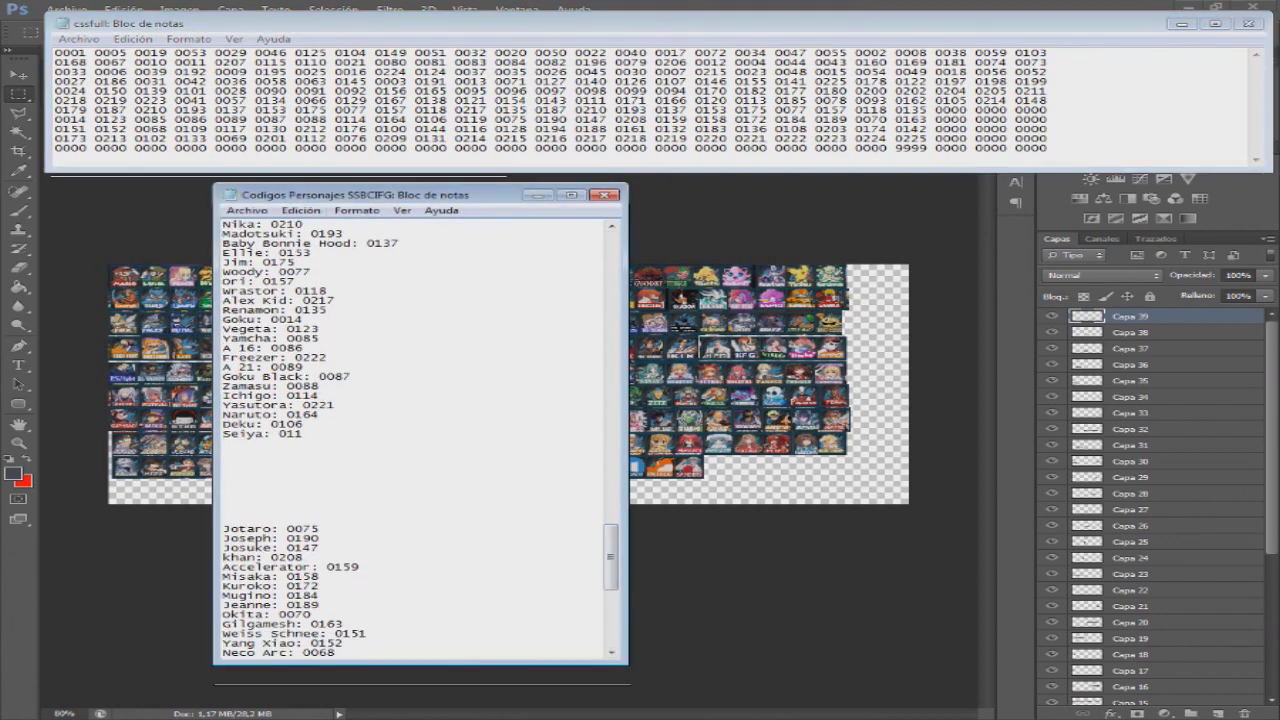
pyautogui.moveTo(55, 119); pyautogui.dragTo(207, 120)
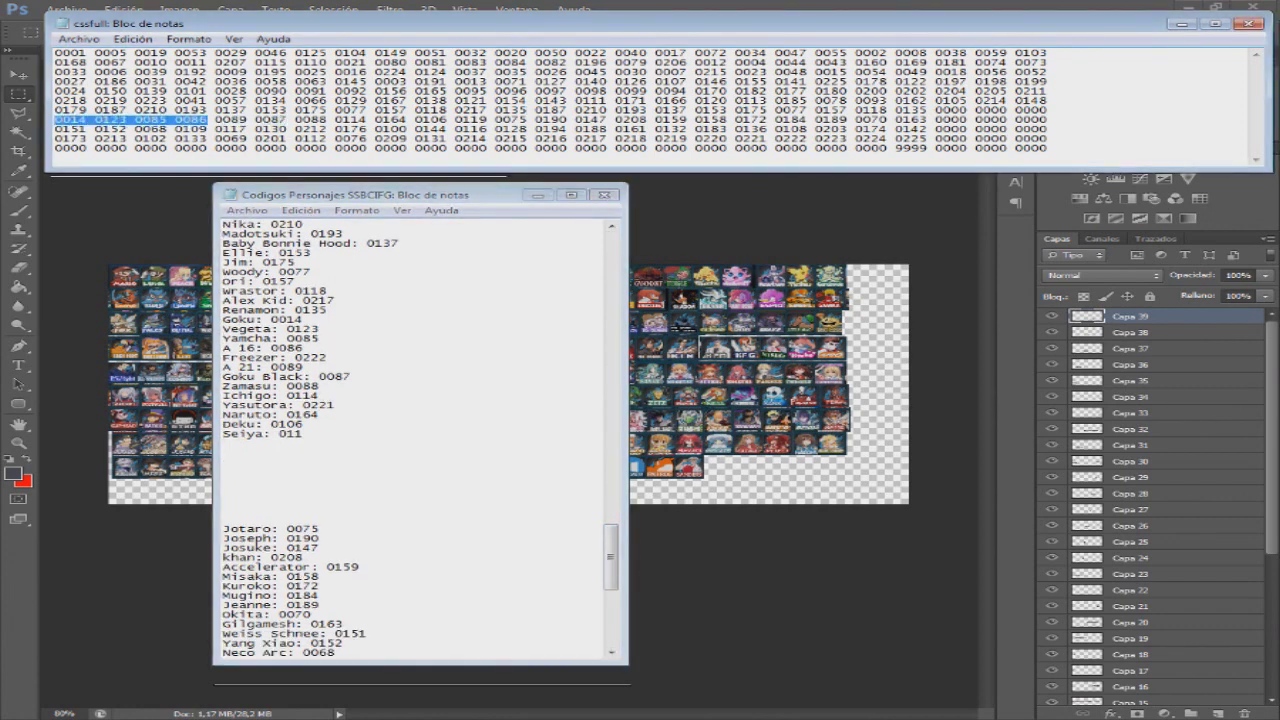
pyautogui.hotkey('ctrl', 'c')
pyautogui.moveTo(533, 109); pyautogui.dragTo(721, 110)
pyautogui.hotkey('ctrl', 'v')
pyautogui.write('0222')
# - Copy 0089 through 0114 from the eighth cssfull row over the seventh row's codes right after 0222
pyautogui.moveTo(215, 120); pyautogui.dragTo(368, 120)
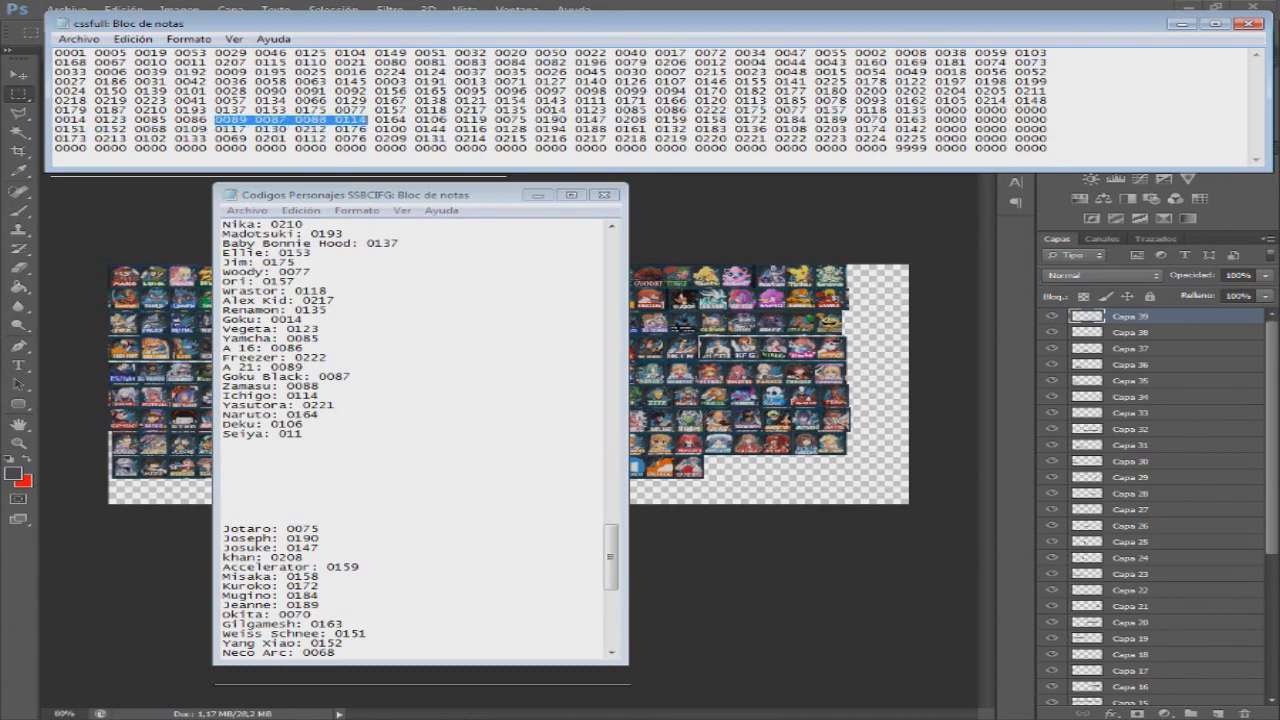
pyautogui.click(736, 110)
pyautogui.moveTo(735, 110); pyautogui.dragTo(882, 110)
pyautogui.hotkey('ctrl', 'v')
# - Continue the seventh cssfull row after 0114 with 0221, 0164 and 0106
pyautogui.press('Right')
pyautogui.hotkey('shift', 'Right')
pyautogui.hotkey('shift', 'Right')
pyautogui.hotkey('shift', 'Right')
pyautogui.hotkey('shift', 'Right')
pyautogui.write('0221')
pyautogui.press('Right')
pyautogui.hotkey('shift', 'Right')
pyautogui.hotkey('shift', 'Right')
pyautogui.hotkey('shift', 'Right')
pyautogui.hotkey('shift', 'Right')
pyautogui.write('0164')
pyautogui.hotkey('ctrl', 'shift', 'Right')
pyautogui.write('0106')
# - Finish the seventh cssfull row with Seiya's code 0119 in place of the last 0000
pyautogui.press('Right')
pyautogui.hotkey('shift', 'Right')
pyautogui.hotkey('shift', 'Right')
pyautogui.hotkey('shift', 'Right')
pyautogui.write('011')
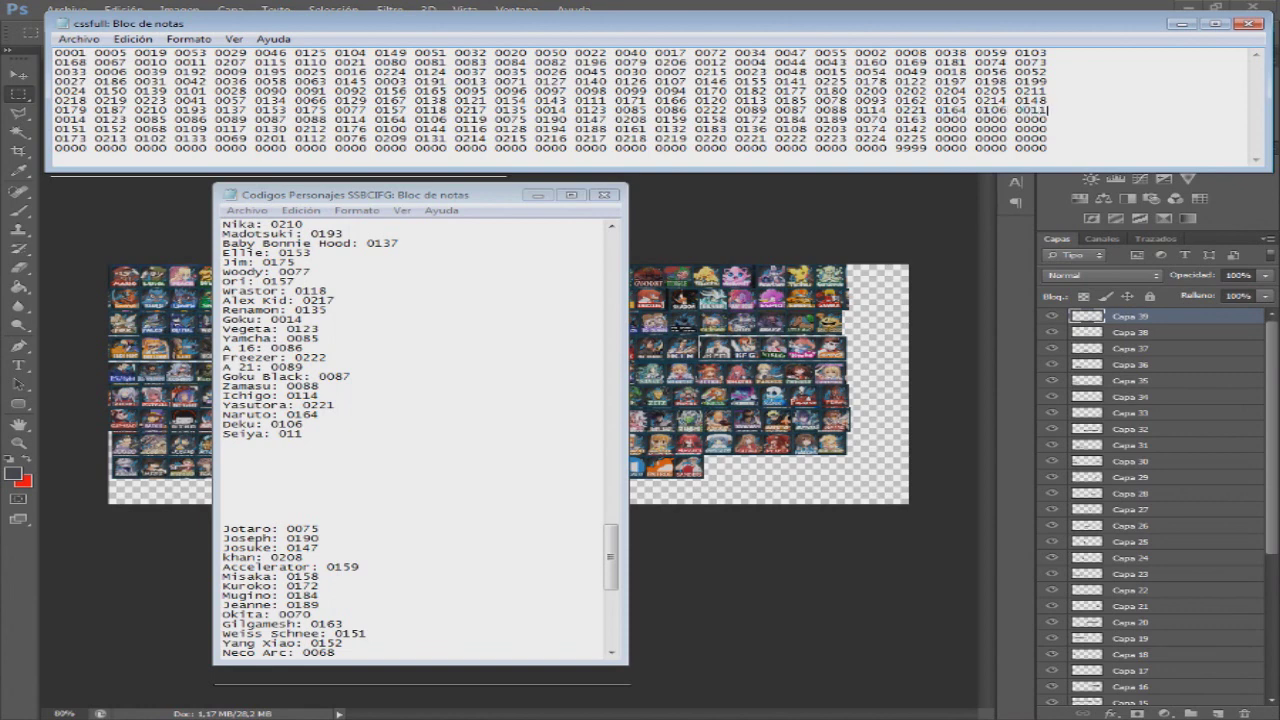
pyautogui.hotkey('alt', 'Tab')
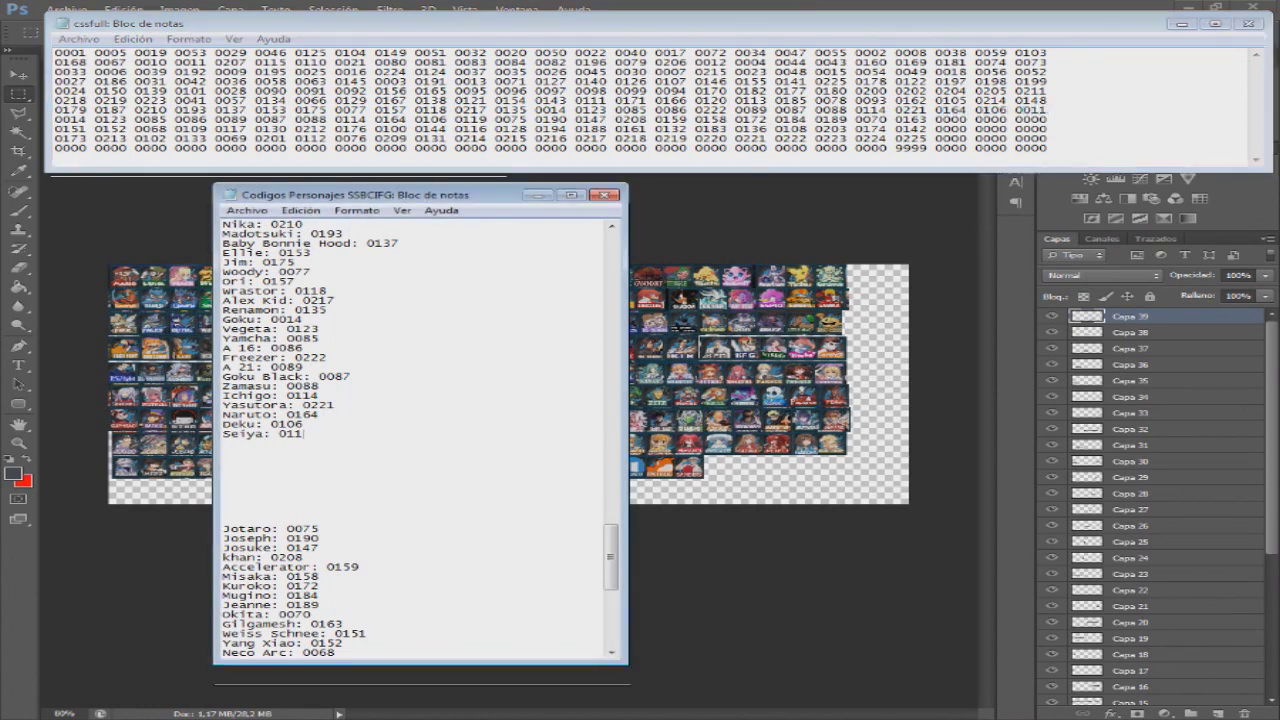
pyautogui.hotkey('alt', 'Tab')
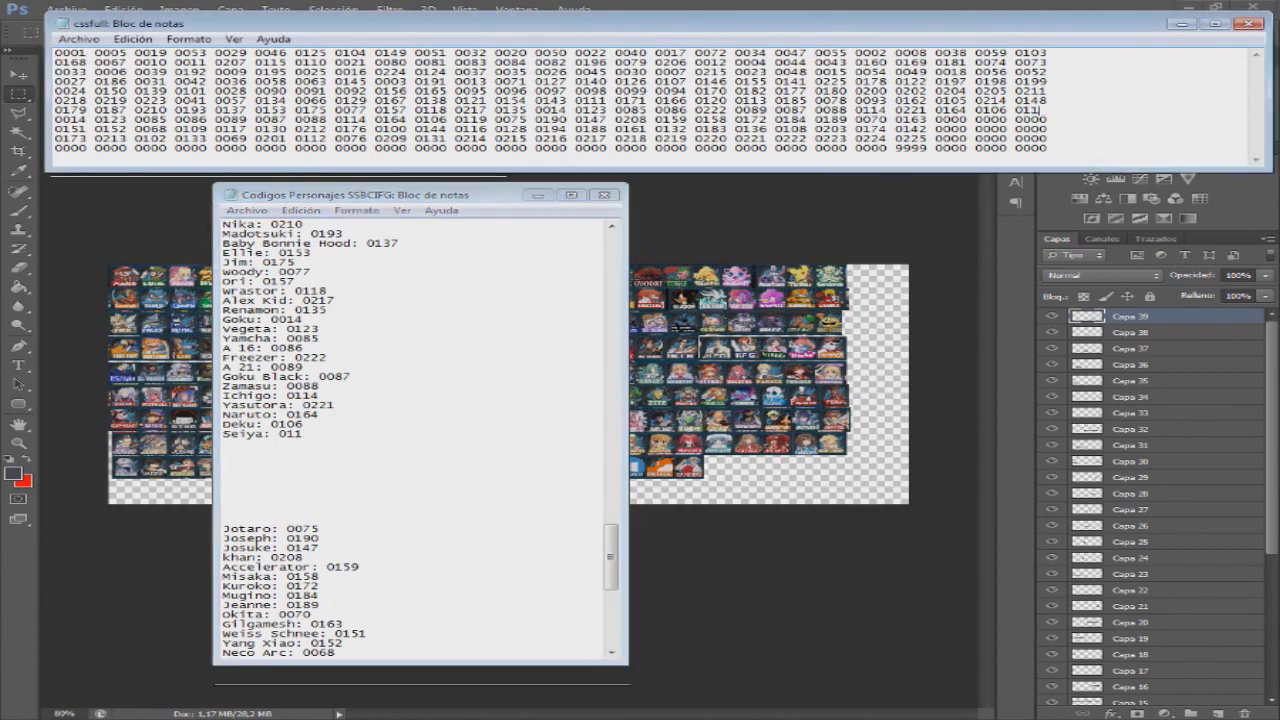
pyautogui.hotkey('alt', 'Tab')
pyautogui.write('9')
pyautogui.hotkey('alt', 'Tab')
# - Copy the eighth cssfull row's codes from 0075 through 0163 over the start of that row, so it begins with Jotaro
pyautogui.moveTo(611, 557); pyautogui.dragTo(611, 600)
pyautogui.hotkey('alt', 'Tab')
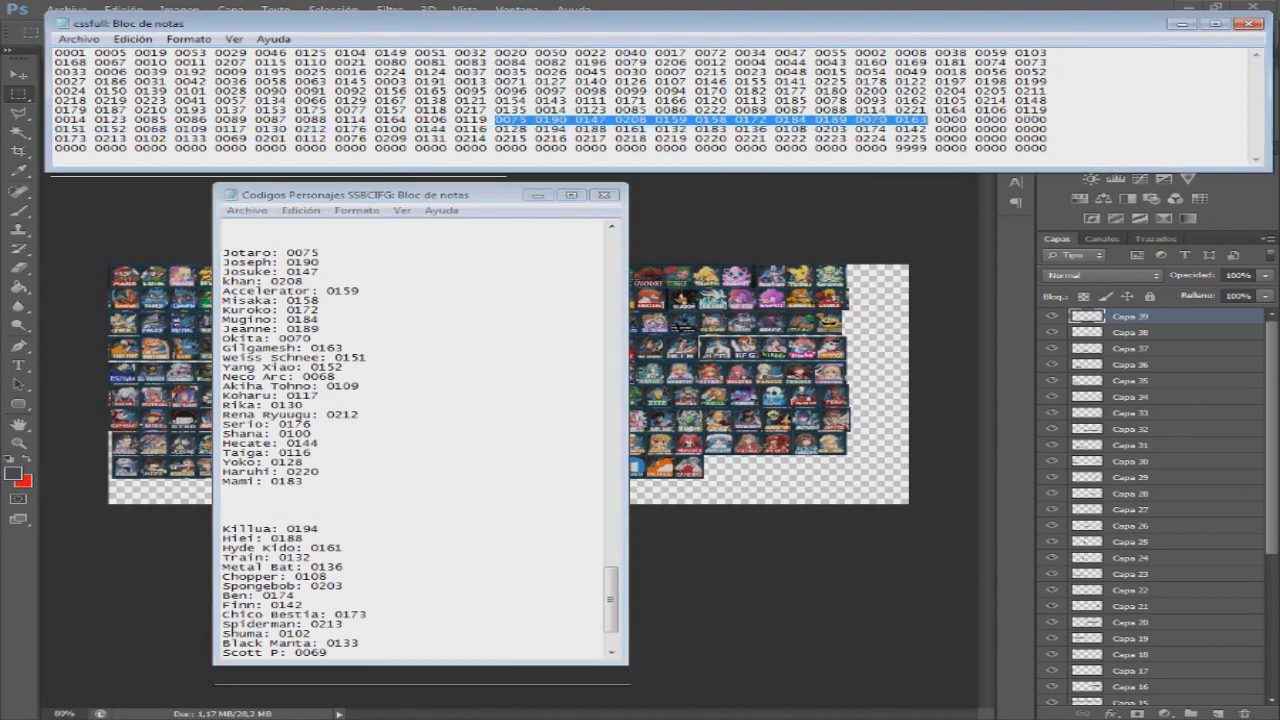
pyautogui.press('Home')
pyautogui.hotkey('ctrl', 'shift', 'Right')
pyautogui.hotkey('ctrl', 'shift', 'Right')
pyautogui.hotkey('ctrl', 'shift', 'Right')
pyautogui.hotkey('ctrl', 'shift', 'Right')
pyautogui.hotkey('ctrl', 'shift', 'Right')
pyautogui.hotkey('ctrl', 'shift', 'Right')
pyautogui.hotkey('ctrl', 'shift', 'Right')
pyautogui.hotkey('ctrl', 'shift', 'Right')
pyautogui.hotkey('ctrl', 'shift', 'Right')
pyautogui.hotkey('ctrl', 'shift', 'Right')
pyautogui.hotkey('ctrl', 'shift', 'Right')
pyautogui.hotkey('ctrl', 'v')
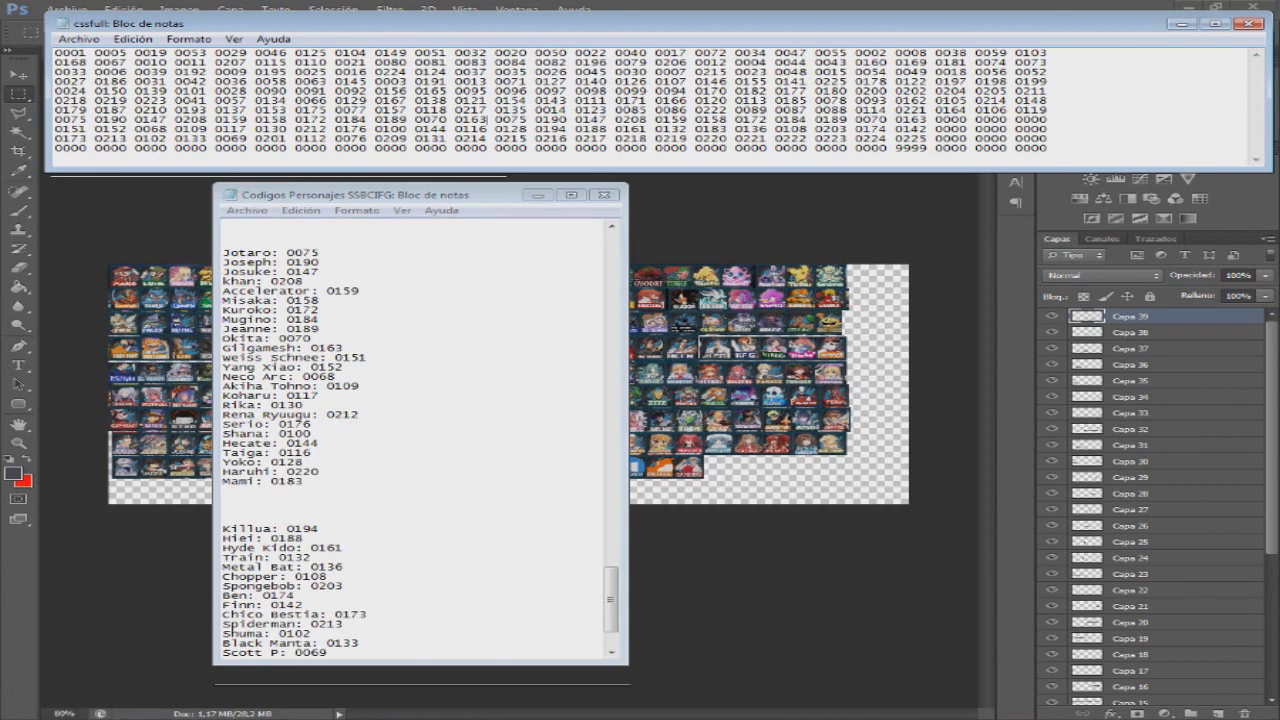
# - Fill the eighth cssfull row after 0163 with the ninth row's codes 0151 through 0128, and end it with 0220 and 0183
pyautogui.moveTo(55, 129); pyautogui.dragTo(463, 129)
pyautogui.hotkey('ctrl', 'shift', 'Right')
pyautogui.hotkey('ctrl', 'shift', 'Right')
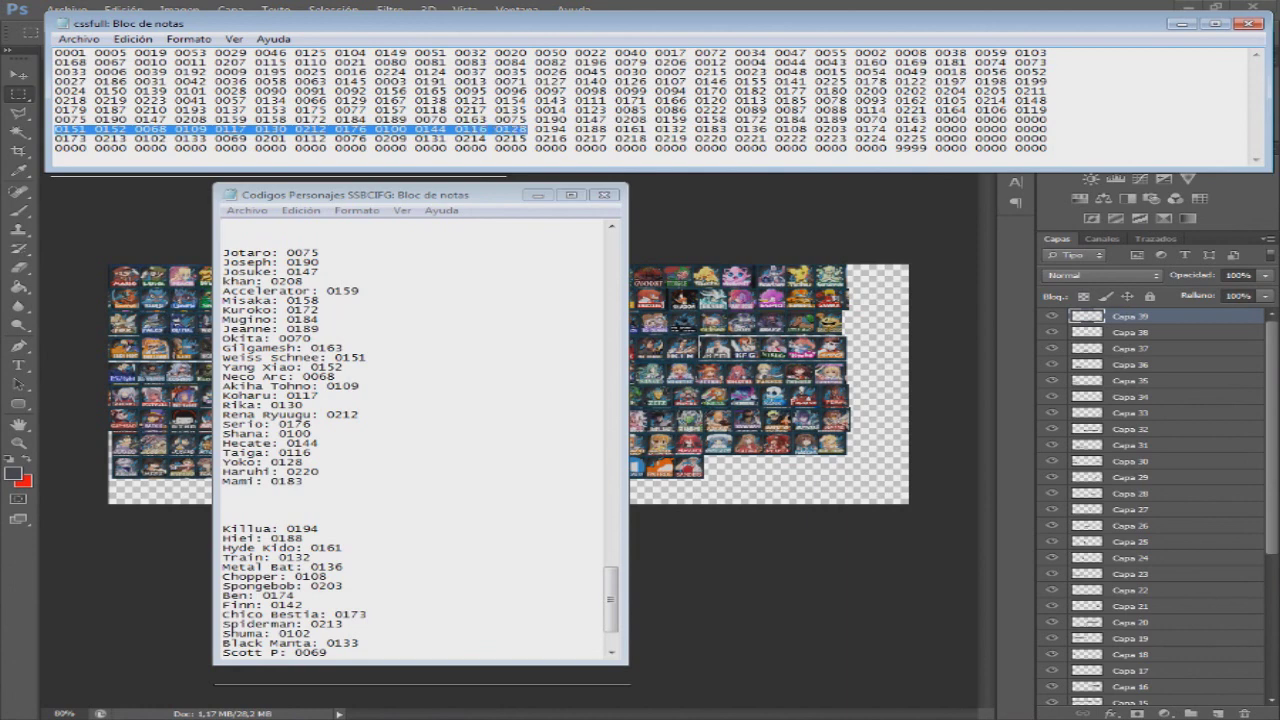
pyautogui.moveTo(495, 119); pyautogui.dragTo(1048, 120)
pyautogui.hotkey('ctrl', 'v')
pyautogui.write('0220 0183')
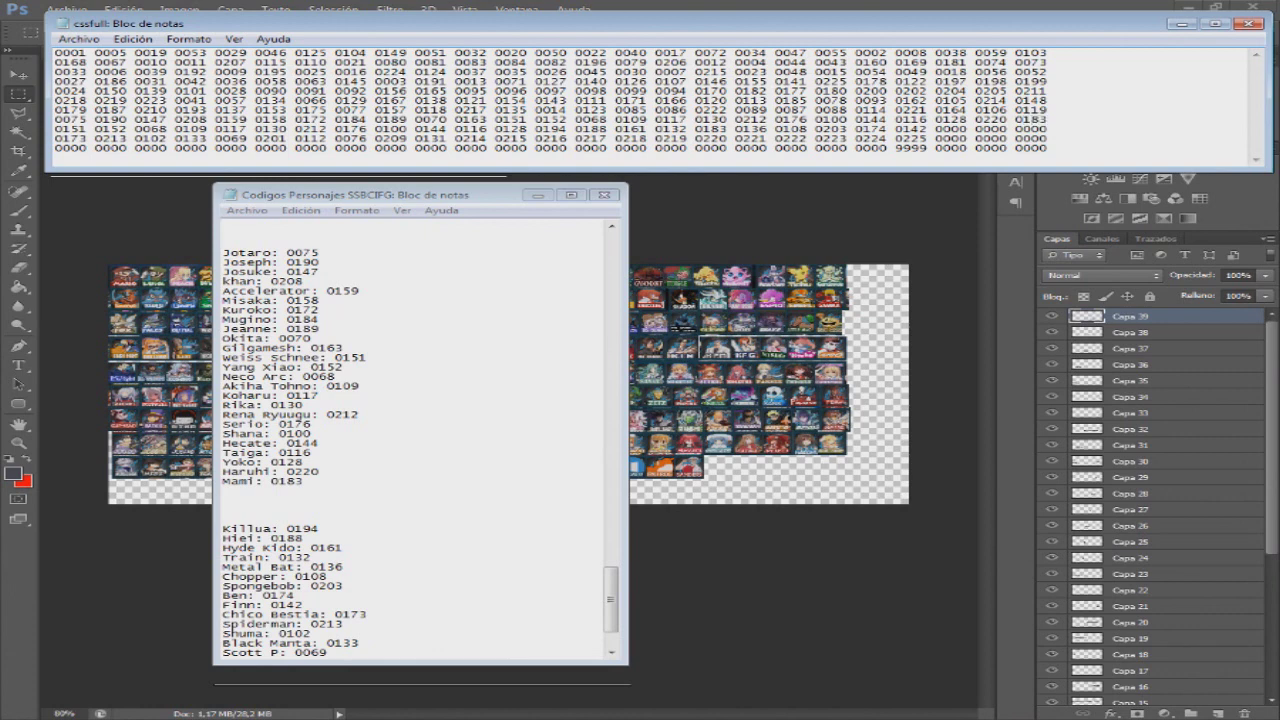
# - Copy the ninth cssfull row's codes from 0194 through 0132 over the start of that row, so it begins with Killua
pyautogui.moveTo(611, 600); pyautogui.dragTo(611, 618)
pyautogui.hotkey('alt', 'Tab')
pyautogui.hotkey('ctrl', 'shift', 'Right')
pyautogui.hotkey('ctrl', 'shift', 'Right')
pyautogui.hotkey('ctrl', 'shift', 'Right')
pyautogui.hotkey('ctrl', 'shift', 'Right')
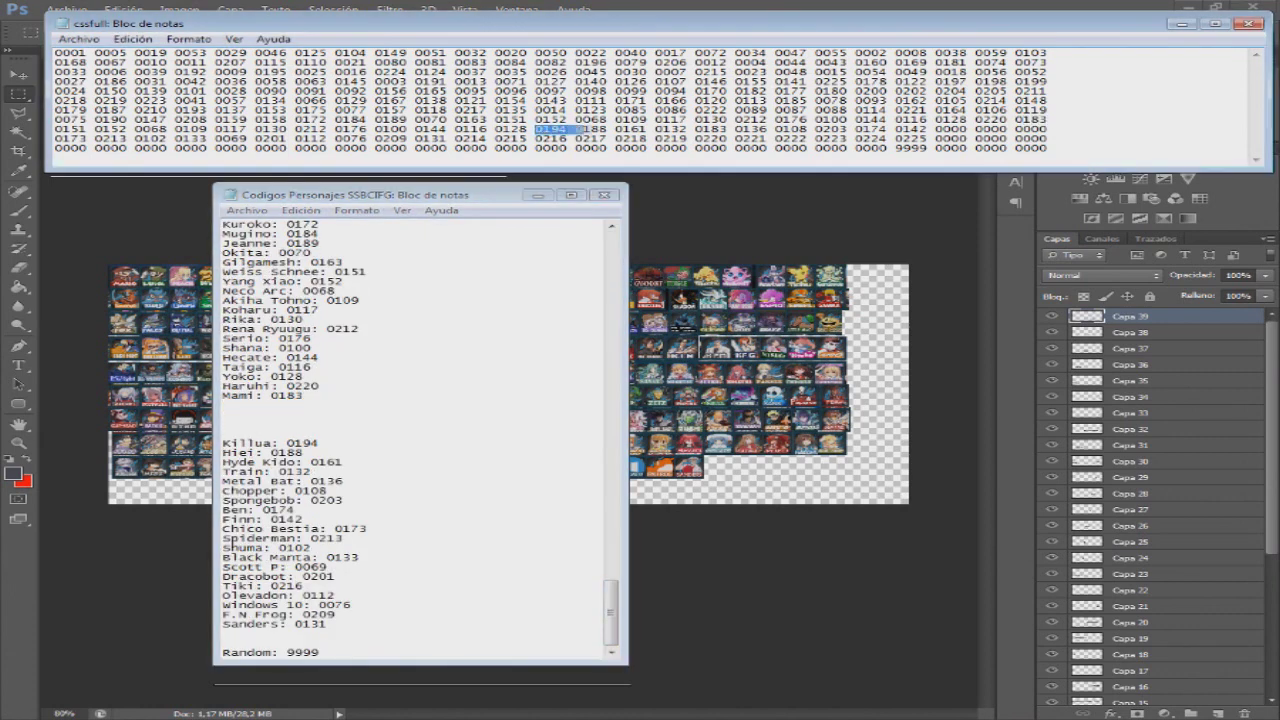
pyautogui.press('Home')
pyautogui.hotkey('ctrl', 'shift', 'Right')
pyautogui.hotkey('ctrl', 'shift', 'Right')
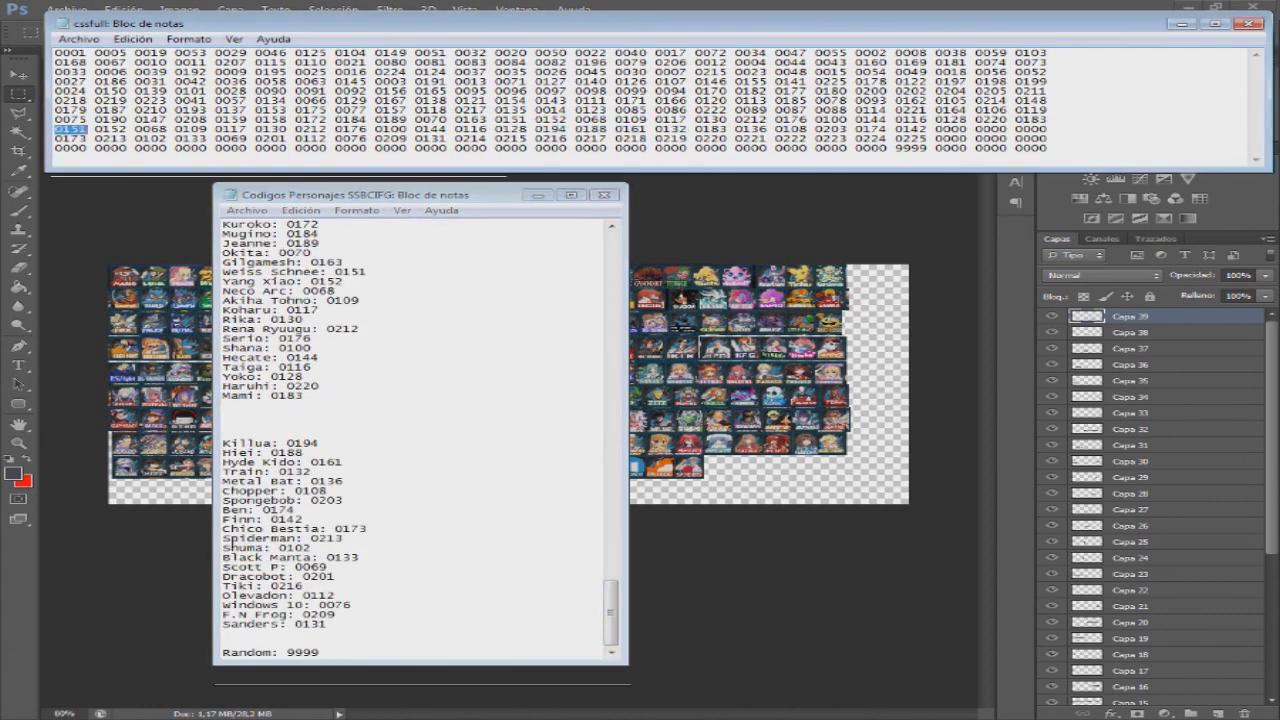
pyautogui.hotkey('ctrl', 'shift', 'Right')
pyautogui.hotkey('ctrl', 'shift', 'Right')
pyautogui.hotkey('ctrl', 'v')
# - Copy the codes 0136, 0108, 0203 and 0174 within the ninth cssfull row over the four entries following 0132
pyautogui.hotkey('alt', 'Tab')
pyautogui.hotkey('alt', 'Tab')
pyautogui.moveTo(735, 129); pyautogui.dragTo(807, 129)
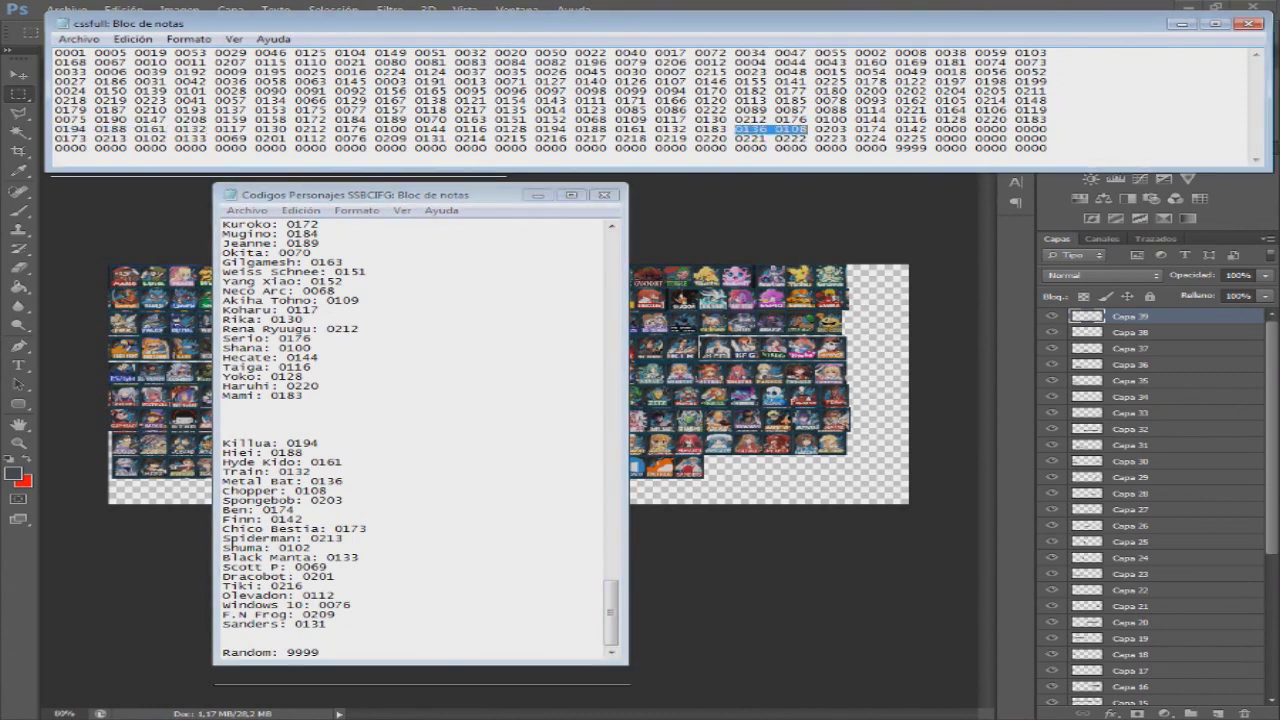
pyautogui.hotkey('shift', 'Right')
pyautogui.hotkey('shift', 'Right')
pyautogui.hotkey('shift', 'Right')
pyautogui.hotkey('shift', 'Right')
pyautogui.hotkey('shift', 'Right')
pyautogui.hotkey('shift', 'Right')
pyautogui.hotkey('shift', 'Right')
pyautogui.hotkey('shift', 'Right')
pyautogui.hotkey('shift', 'Right')
pyautogui.hotkey('shift', 'Right')
pyautogui.moveTo(215, 129); pyautogui.dragTo(367, 129)
pyautogui.hotkey('ctrl', 'v')
# - Copy Finn's code 0142 over the ninth entry of the ninth cssfull row, directly after 0174
pyautogui.press('Right')
pyautogui.hotkey('shift', 'Right')
pyautogui.hotkey('shift', 'Right')
pyautogui.hotkey('shift', 'Right')
pyautogui.hotkey('shift', 'Right')
pyautogui.hotkey('ctrl', 'c')
pyautogui.press('Home')
pyautogui.hotkey('ctrl', 'Right')
pyautogui.hotkey('ctrl', 'Right')
pyautogui.hotkey('ctrl', 'Right')
pyautogui.hotkey('ctrl', 'Right')
pyautogui.hotkey('ctrl', 'Right')
pyautogui.hotkey('ctrl', 'Right')
pyautogui.hotkey('ctrl', 'Right')
pyautogui.hotkey('ctrl', 'Right')
pyautogui.hotkey('shift', 'Right')
pyautogui.hotkey('shift', 'Right')
pyautogui.hotkey('shift', 'Right')
pyautogui.hotkey('shift', 'Right')
pyautogui.hotkey('ctrl', 'v')
# - Copy the tenth cssfull row's codes from 0173 through 0201 over the six entries after 0142 in the ninth row
pyautogui.moveTo(55, 139); pyautogui.dragTo(288, 138)
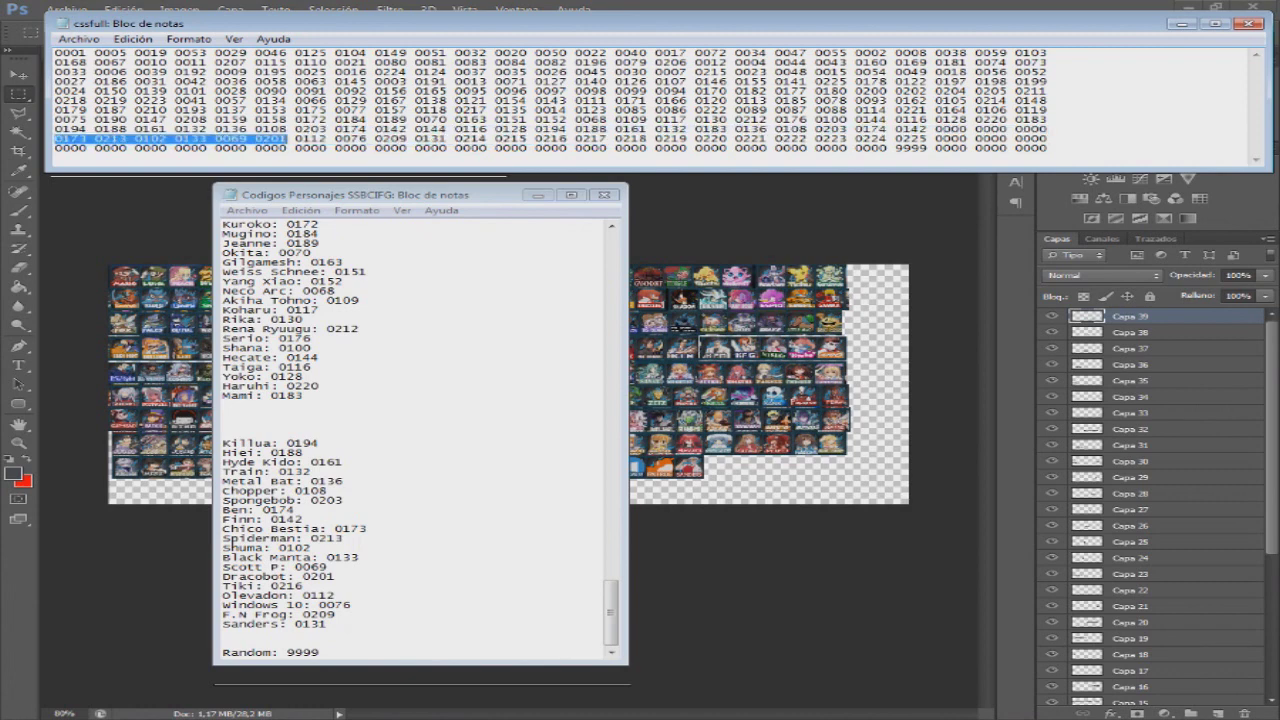
pyautogui.moveTo(415, 129); pyautogui.dragTo(432, 129)
pyautogui.hotkey('shift', 'Right')
pyautogui.hotkey('shift', 'Right')
pyautogui.hotkey('shift', 'Right')
pyautogui.hotkey('shift', 'Right')
pyautogui.hotkey('shift', 'Right')
pyautogui.hotkey('shift', 'Right')
pyautogui.hotkey('shift', 'Right')
pyautogui.hotkey('shift', 'Right')
pyautogui.hotkey('shift', 'Right')
pyautogui.hotkey('shift', 'Right')
pyautogui.hotkey('shift', 'Right')
pyautogui.hotkey('shift', 'Right')
pyautogui.hotkey('shift', 'Right')
pyautogui.hotkey('shift', 'Right')
pyautogui.hotkey('shift', 'Right')
pyautogui.hotkey('shift', 'Right')
pyautogui.hotkey('shift', 'Right')
pyautogui.hotkey('shift', 'Right')
pyautogui.hotkey('shift', 'Right')
pyautogui.hotkey('shift', 'Right')
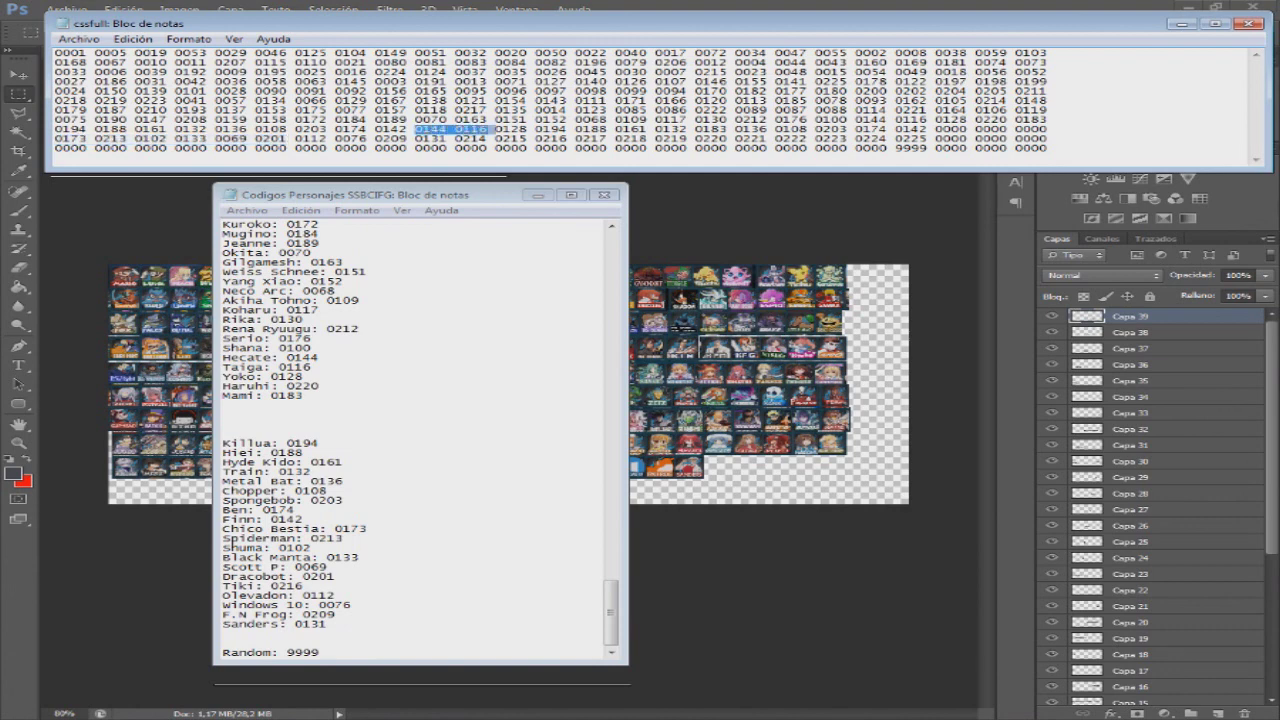
pyautogui.hotkey('ctrl', 'v')
# - Enter Tiki's code 0216 after 0201 in the ninth cssfull row and follow it with 0112, 0076, 0209 and 0131 from the tenth row
pyautogui.write('0216')
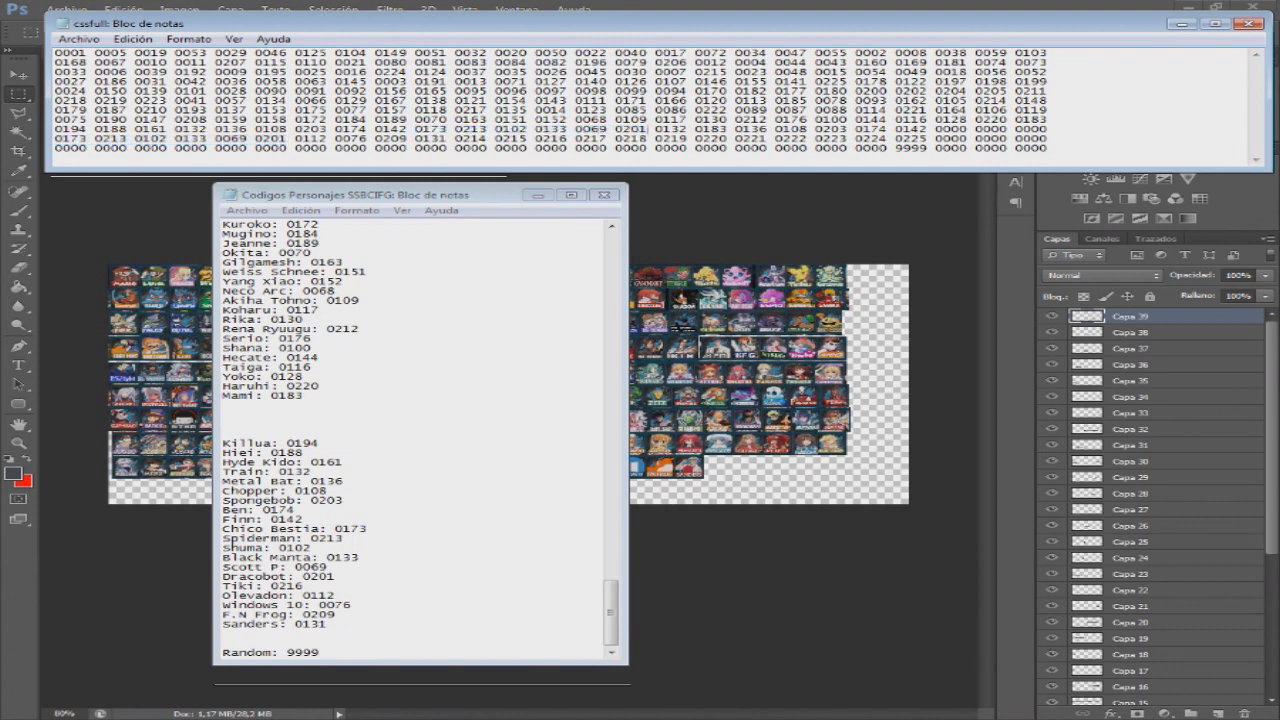
pyautogui.press('Delete')
pyautogui.press('Delete')
pyautogui.press('Delete')
pyautogui.press('Delete')
pyautogui.press('Delete')
pyautogui.moveTo(295, 139); pyautogui.dragTo(447, 139)
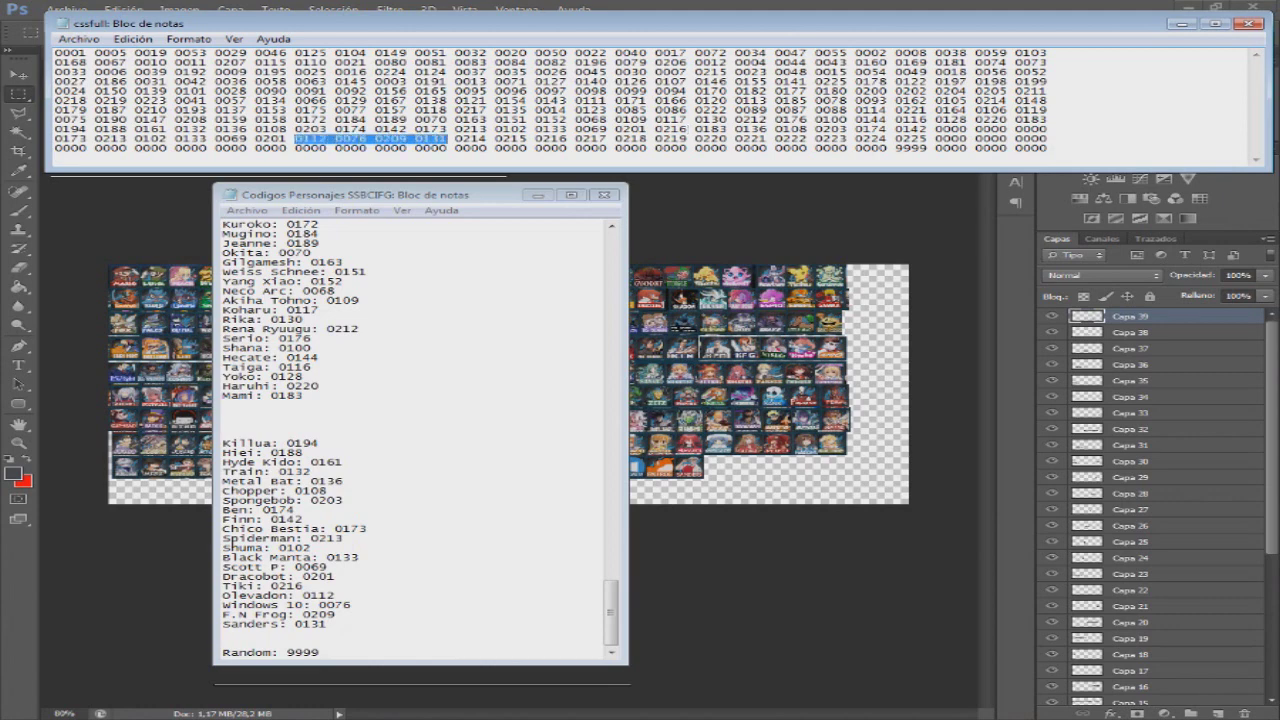
pyautogui.moveTo(695, 129); pyautogui.dragTo(847, 129)
pyautogui.hotkey('ctrl', 'v')
# - Replace the leftover codes after 0131 with 0000, end the ninth cssfull row with 9999, and remove the rows below it
pyautogui.moveTo(935, 129); pyautogui.dragTo(1048, 129)
pyautogui.hotkey('ctrl', 'c')
pyautogui.moveTo(855, 129); pyautogui.dragTo(967, 129)
pyautogui.hotkey('ctrl', 'v')
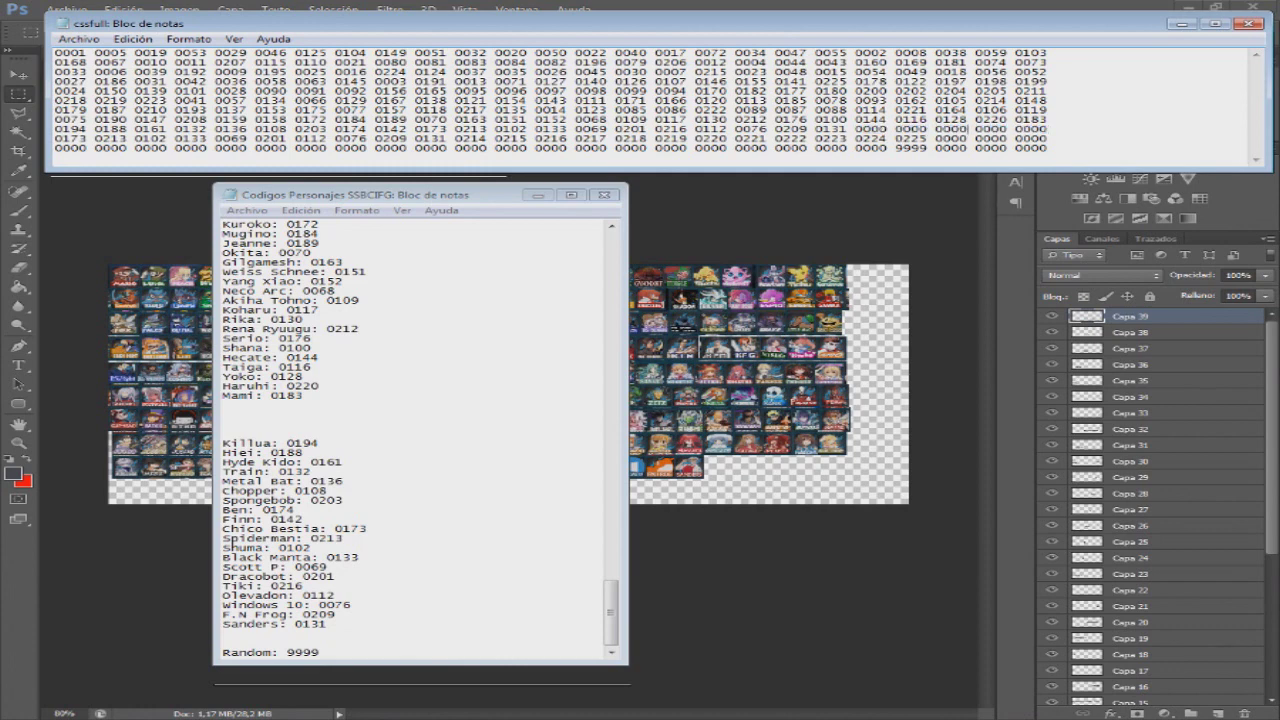
pyautogui.moveTo(1048, 129); pyautogui.dragTo(55, 139)
pyautogui.write('9999')
pyautogui.press('Delete')
# - Save the cssfull file and the Codigos Personajes SSBCIFG code list
pyautogui.click(79, 39)
pyautogui.click(106, 88)
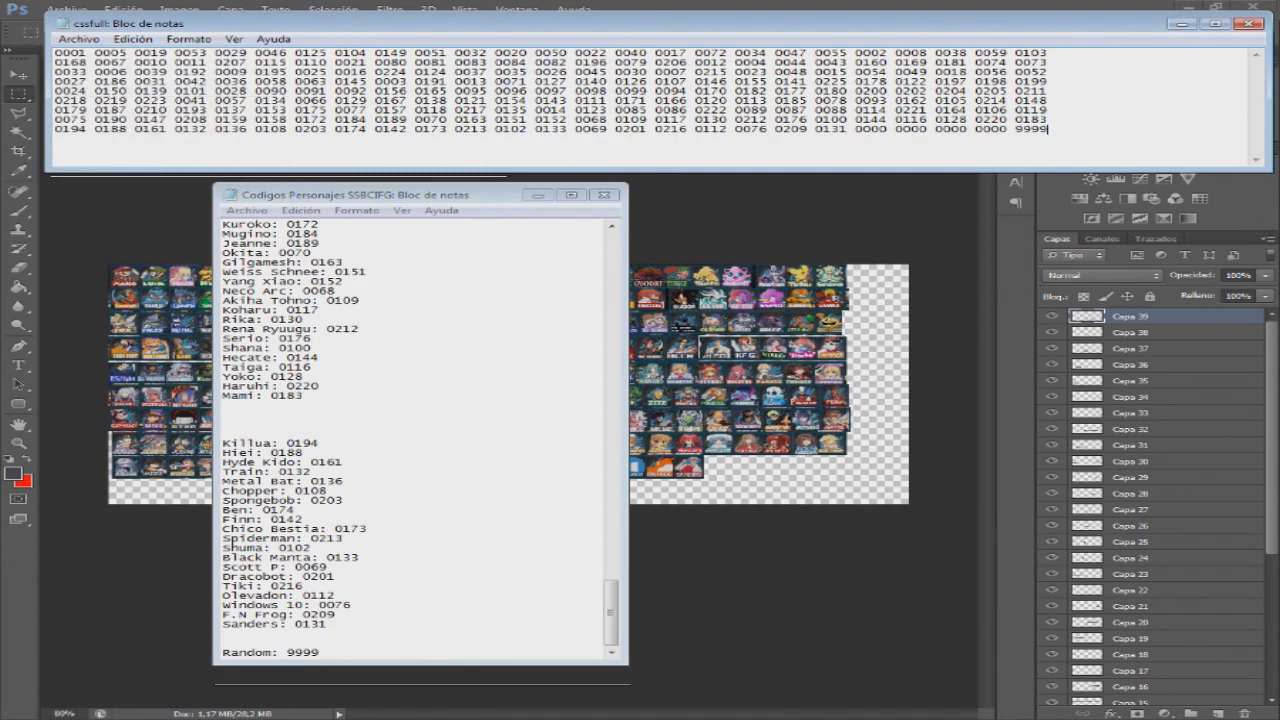
pyautogui.click(247, 210)
pyautogui.click(275, 260)
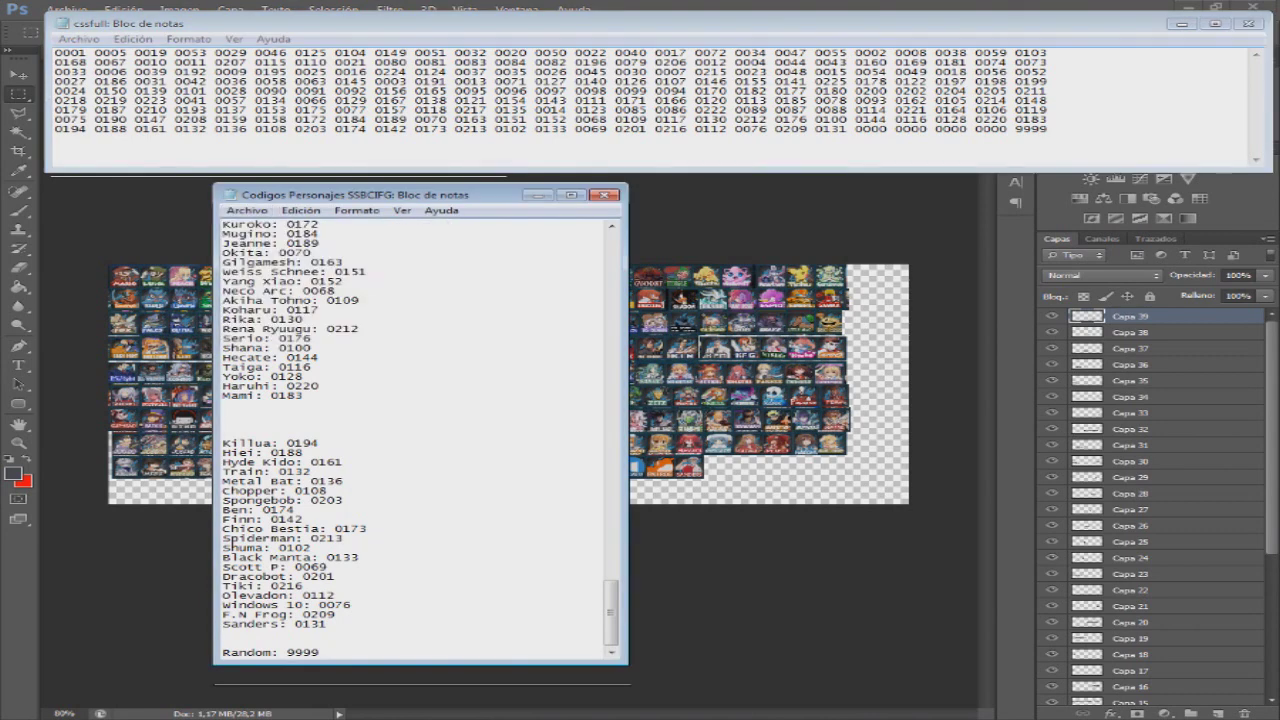
# - Minimize the character code list and check the finished cssfull grid against the roster image
pyautogui.click(815, 129)
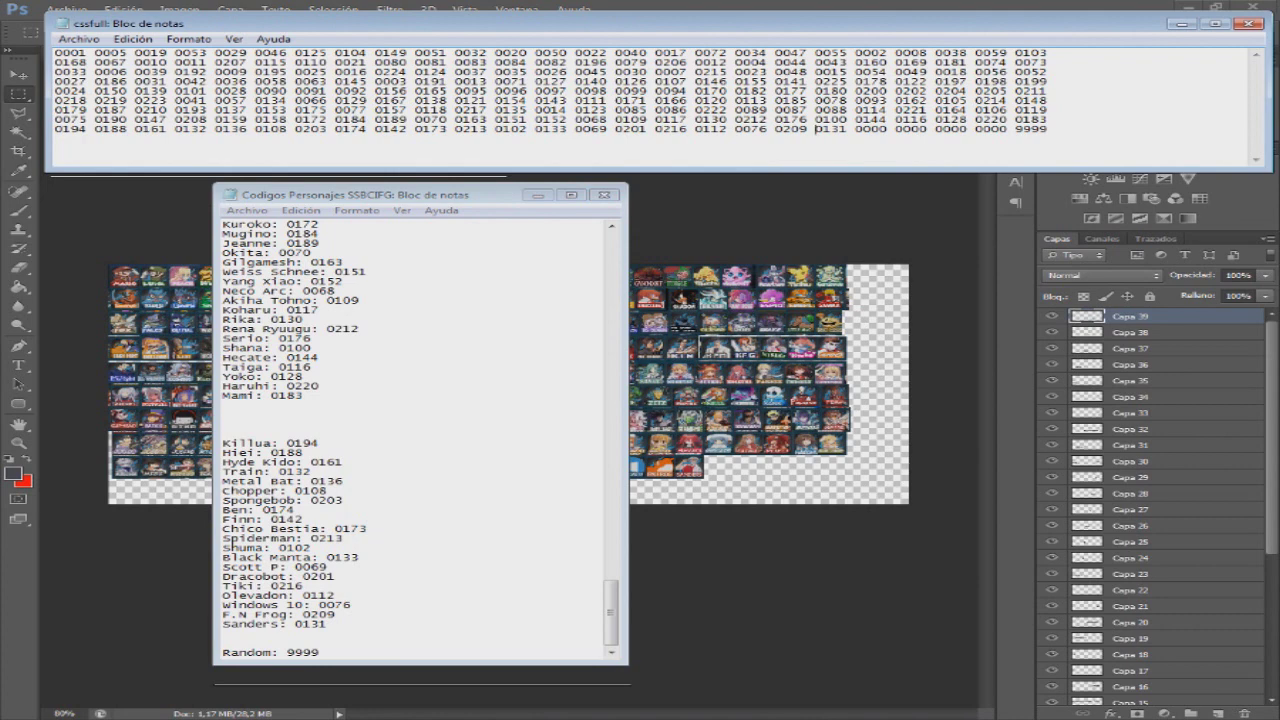
pyautogui.moveTo(1048, 129); pyautogui.dragTo(1015, 129)
pyautogui.click(1048, 129)
pyautogui.moveTo(1000, 171); pyautogui.dragTo(1000, 154)
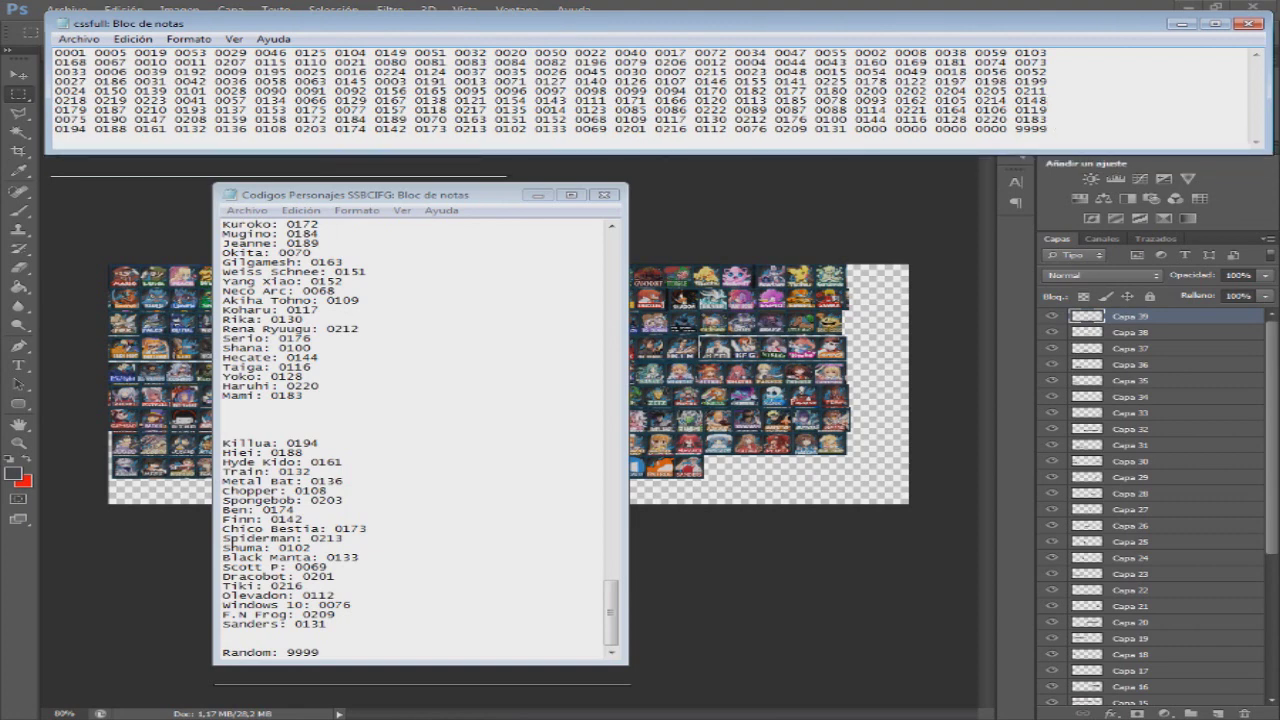
pyautogui.click(538, 195)
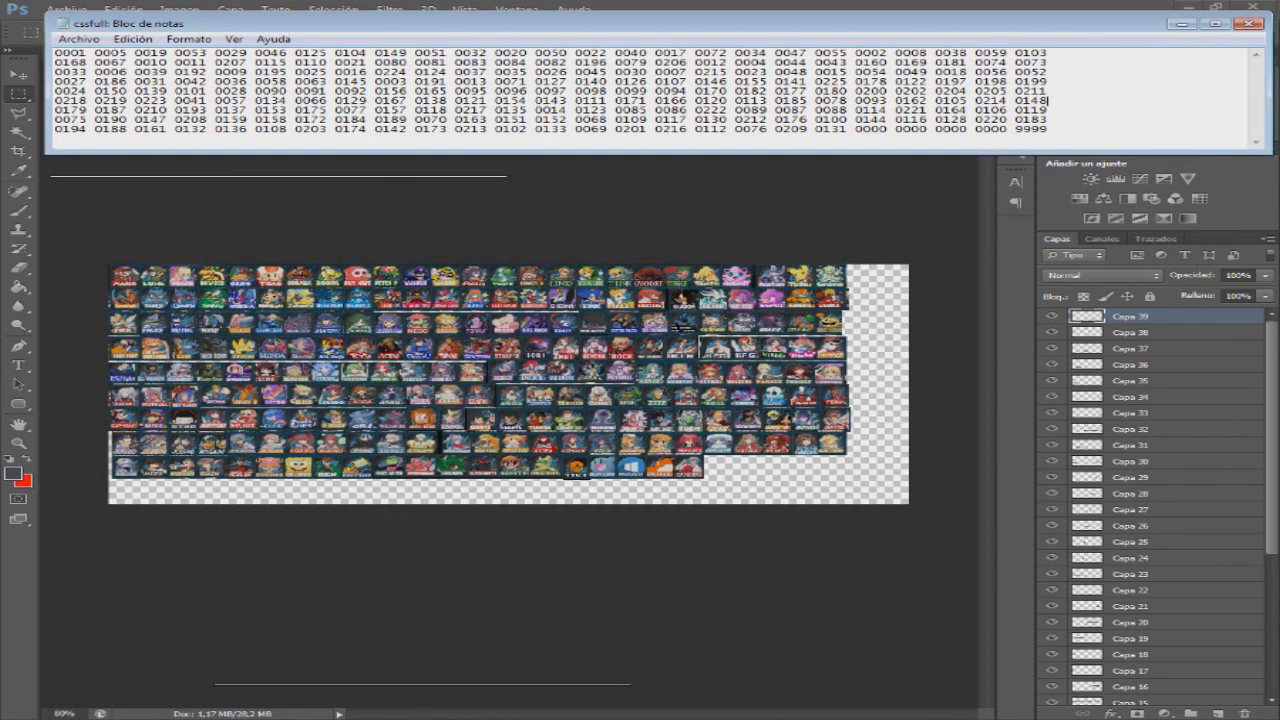
pyautogui.moveTo(1000, 153); pyautogui.dragTo(1000, 180)
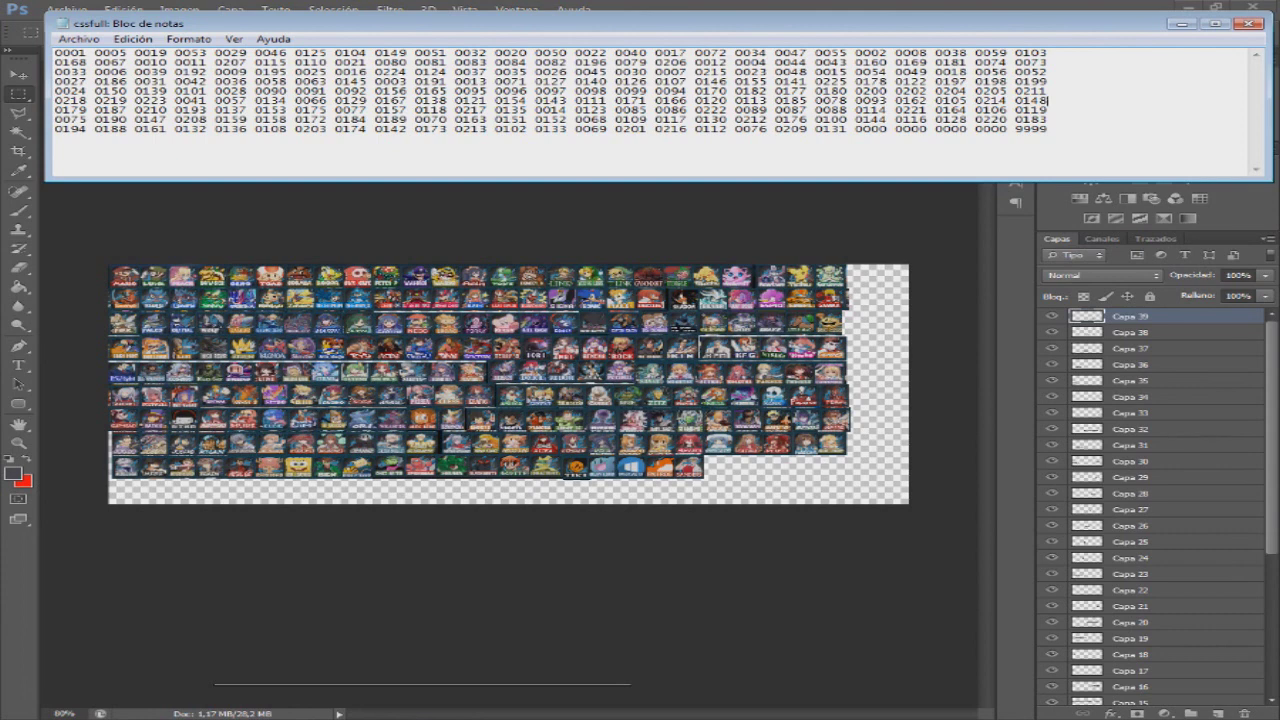
# - Save the cssfull file again and close it
pyautogui.click(79, 39)
pyautogui.click(108, 88)
pyautogui.click(1248, 22)
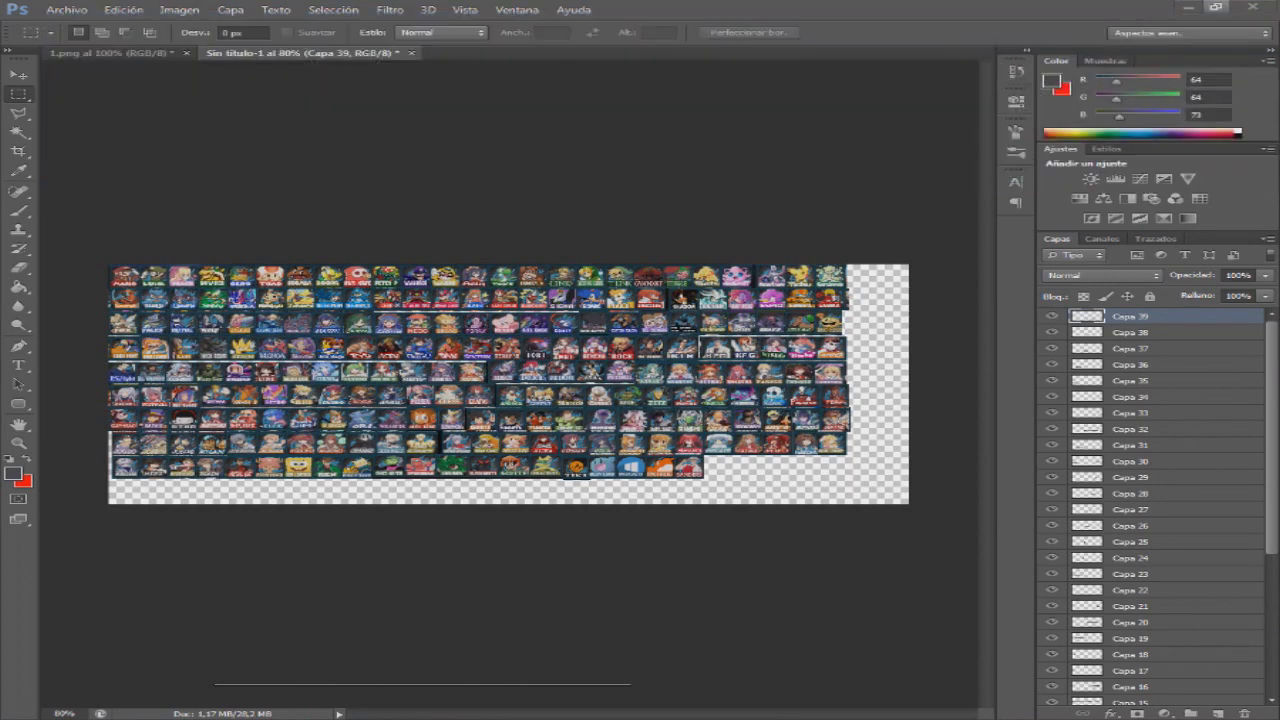
# - Close the Sin título-1 and 1.png images without saving, and clear Photoshop and the remaining cssfull window off the desktop
pyautogui.click(411, 52)
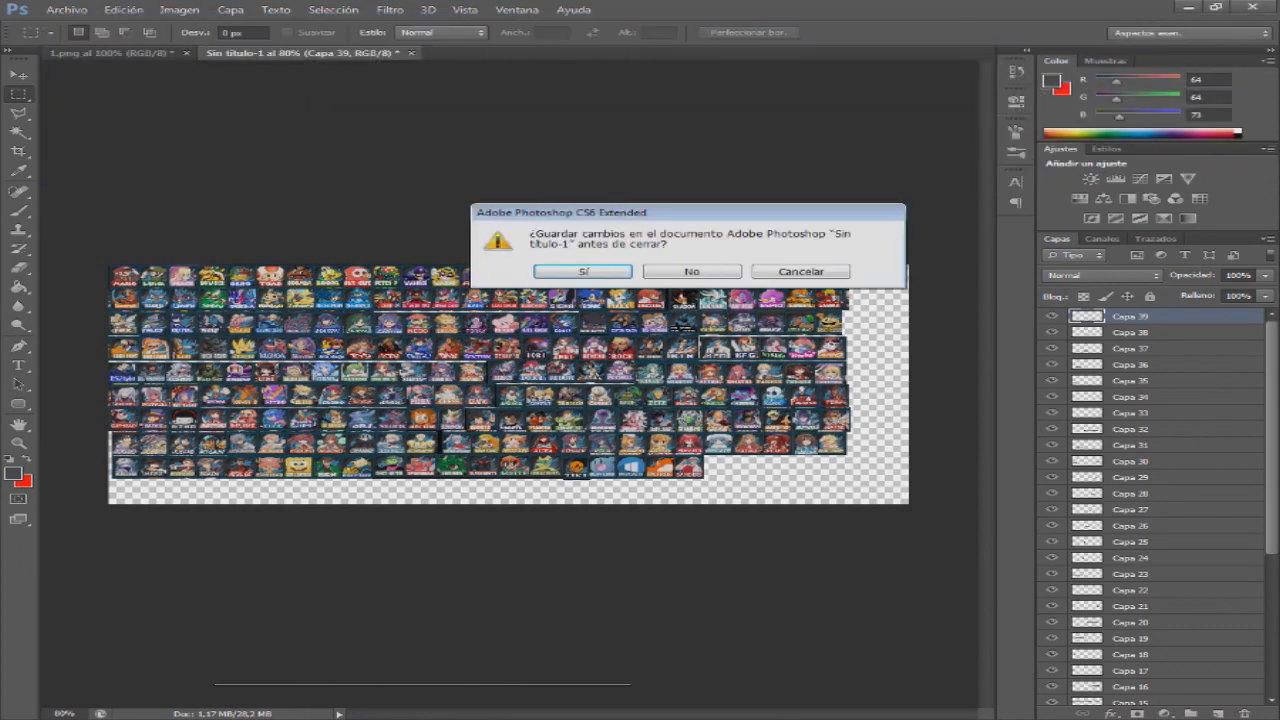
pyautogui.click(692, 271)
pyautogui.click(186, 53)
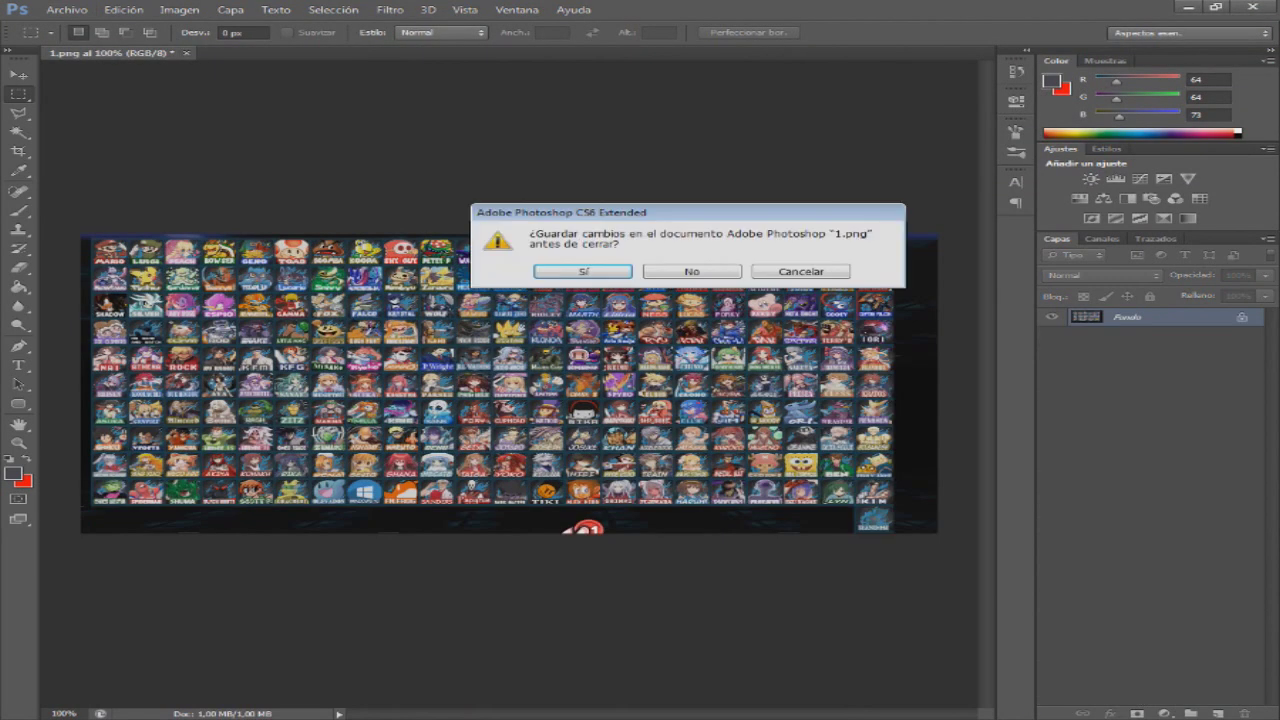
pyautogui.click(692, 271)
pyautogui.click(1188, 7)
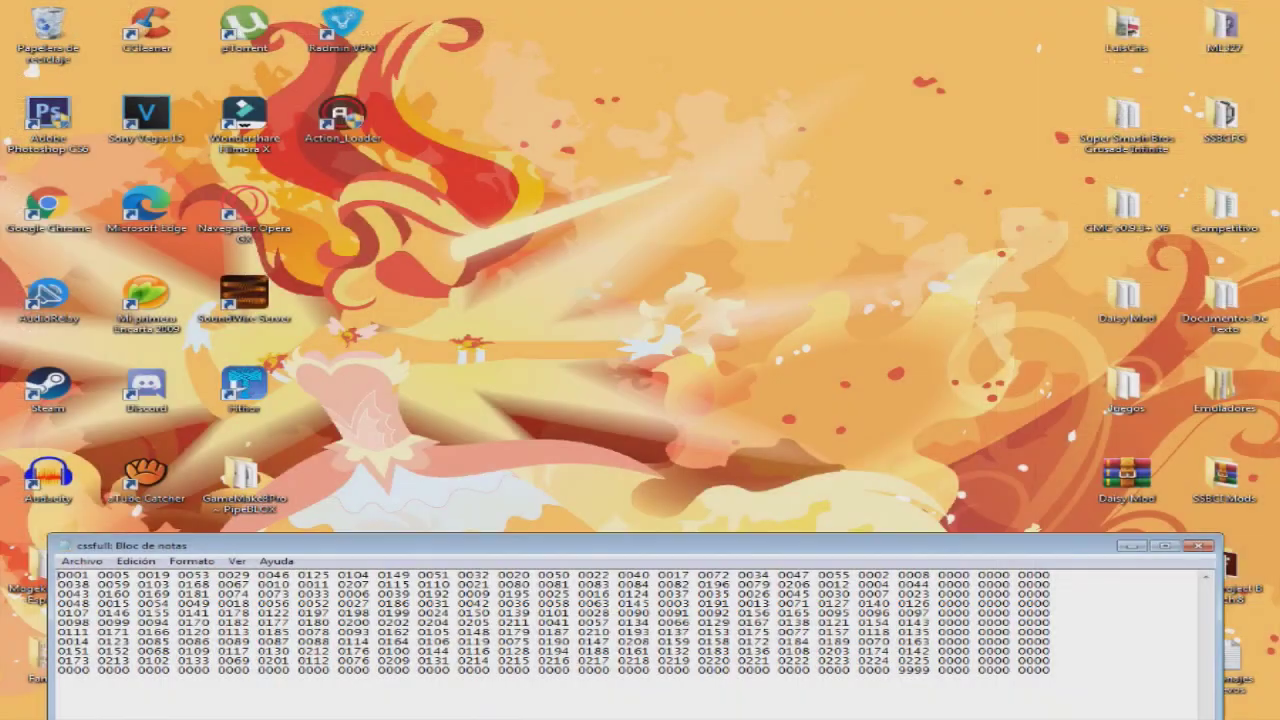
pyautogui.moveTo(1000, 546); pyautogui.dragTo(974, 302)
pyautogui.click(1108, 302)
pyautogui.doubleClick(1126, 118)
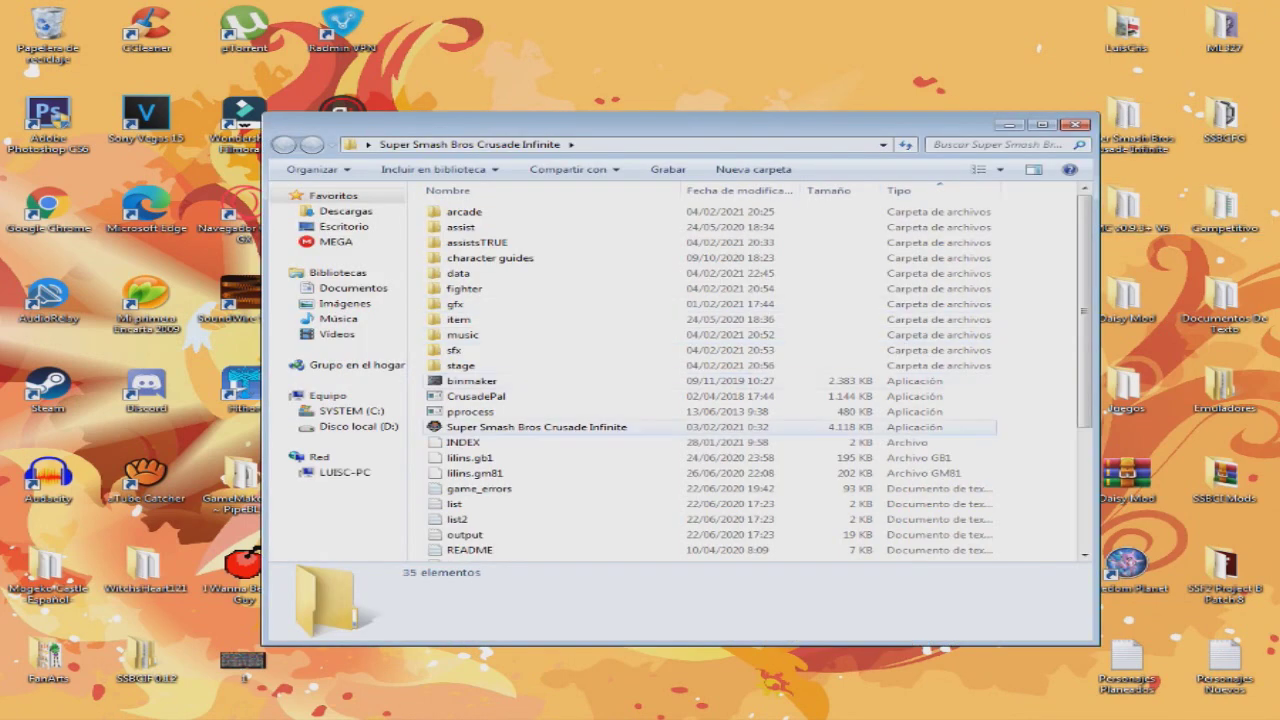
pyautogui.click(530, 427)
pyautogui.click(1075, 124)
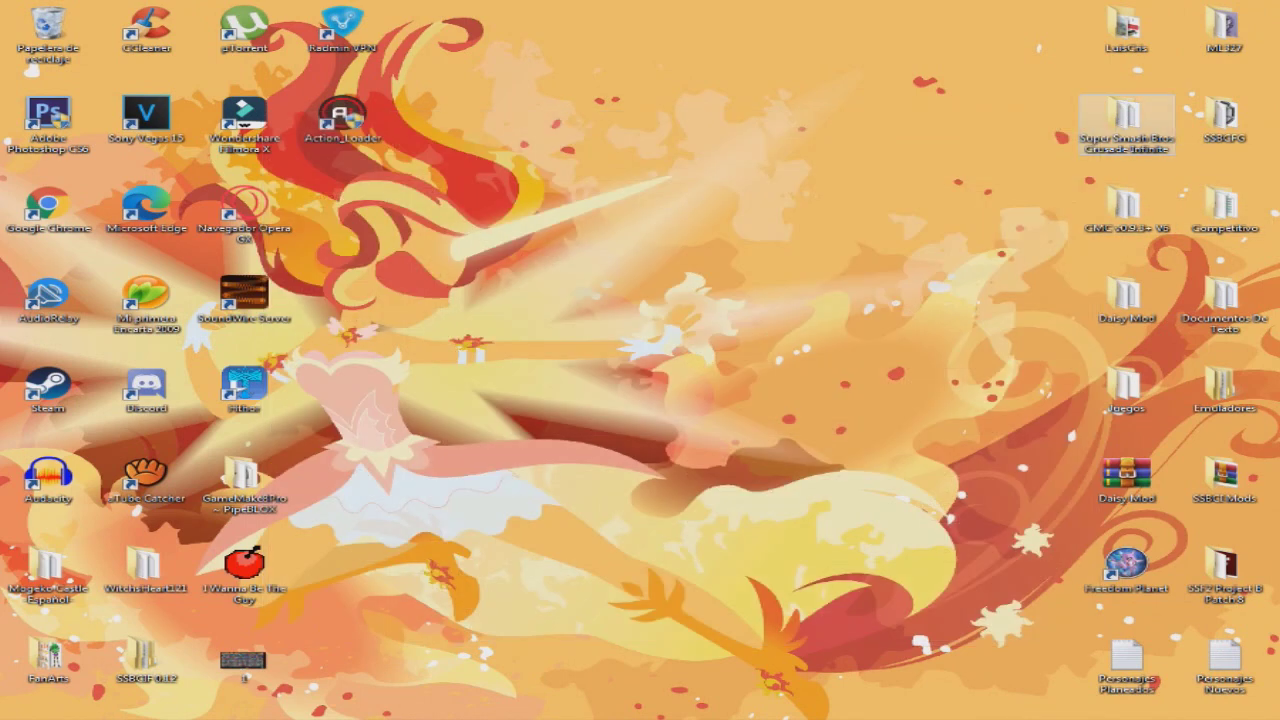
# - Run Super Smash Bros Crusade Infinite For Glory from the SSBCFG desktop folder, allowing the unsigned program, and close the folder
pyautogui.doubleClick(1222, 118)
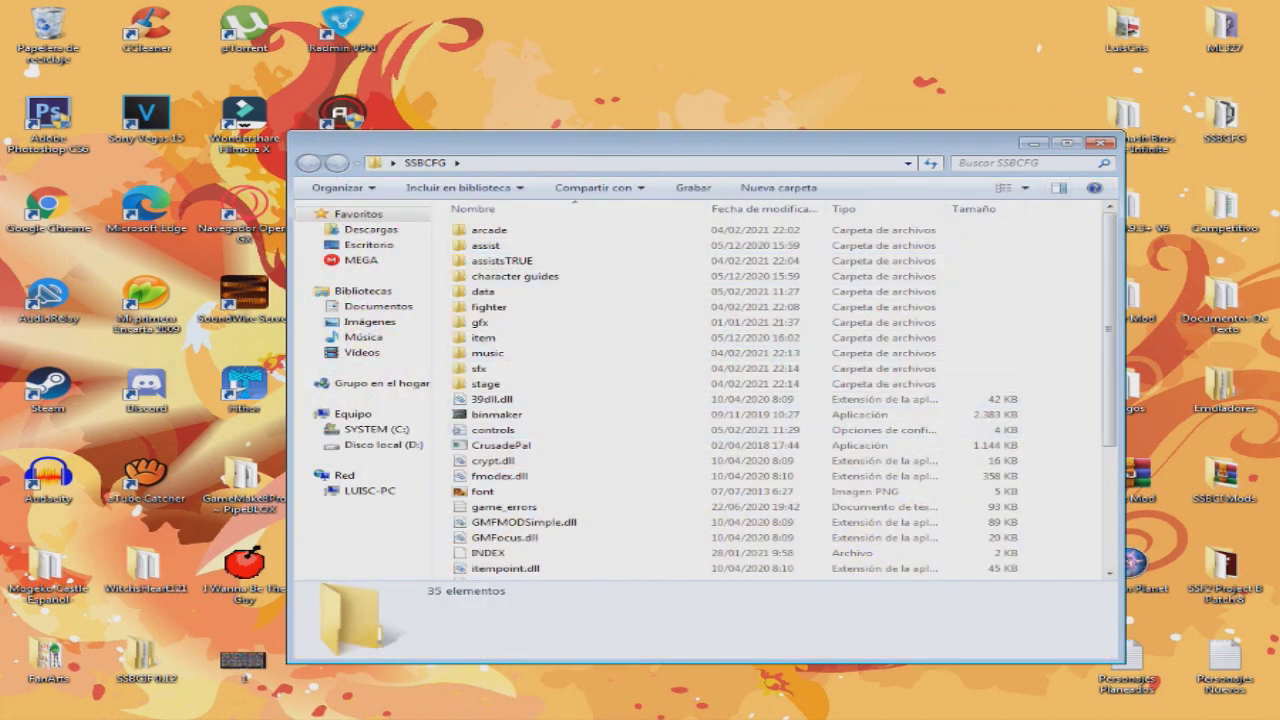
pyautogui.scroll(-4, 700, 400)
pyautogui.moveTo(1109, 480); pyautogui.dragTo(1109, 490)
pyautogui.doubleClick(582, 571)
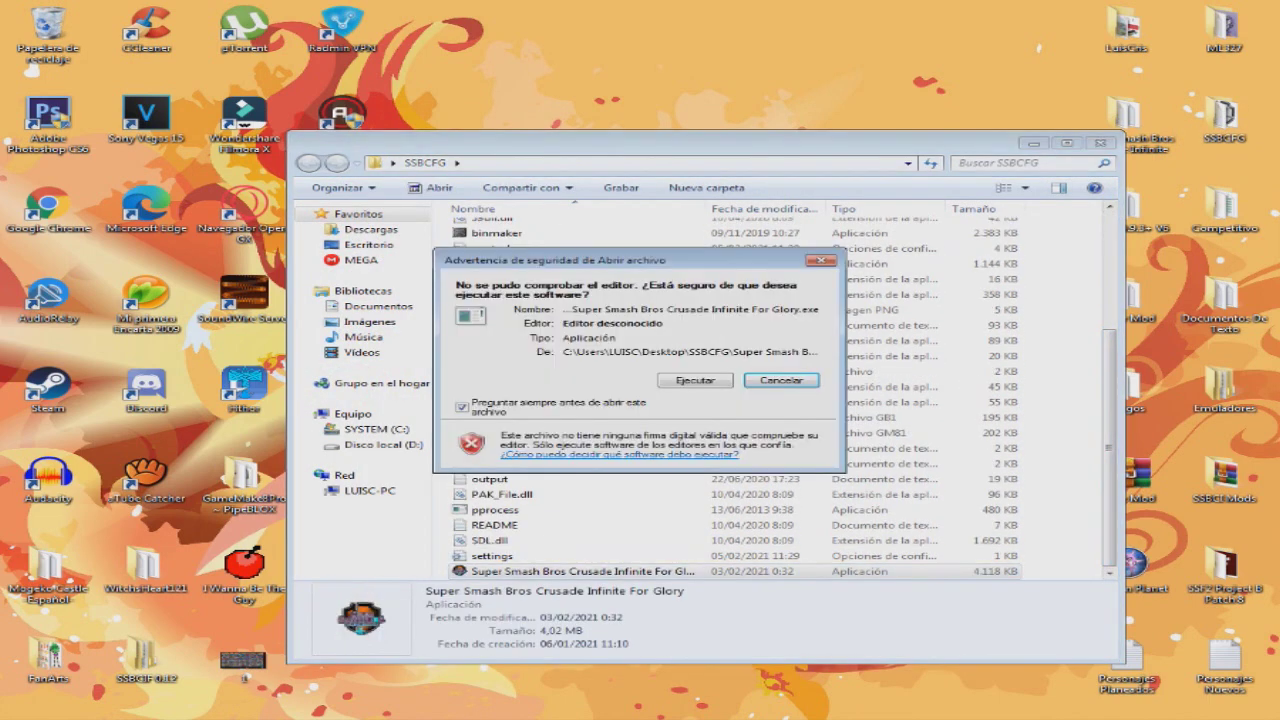
pyautogui.click(695, 380)
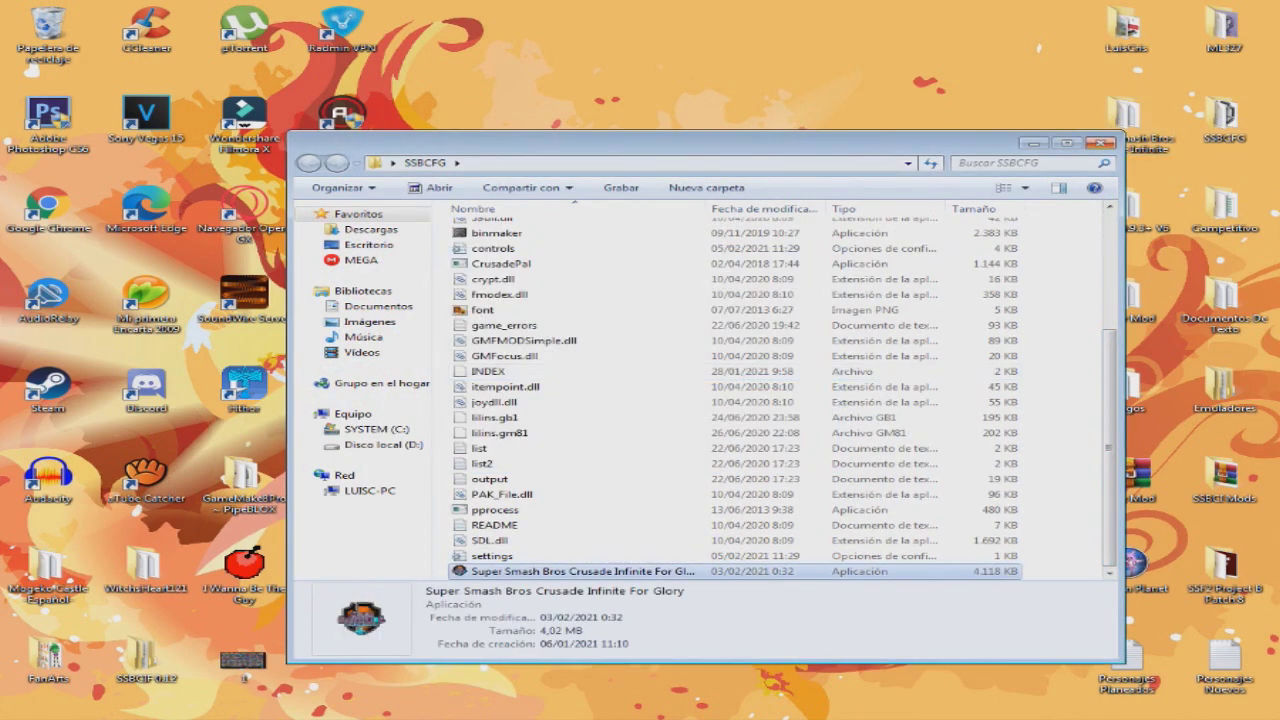
pyautogui.click(1101, 143)
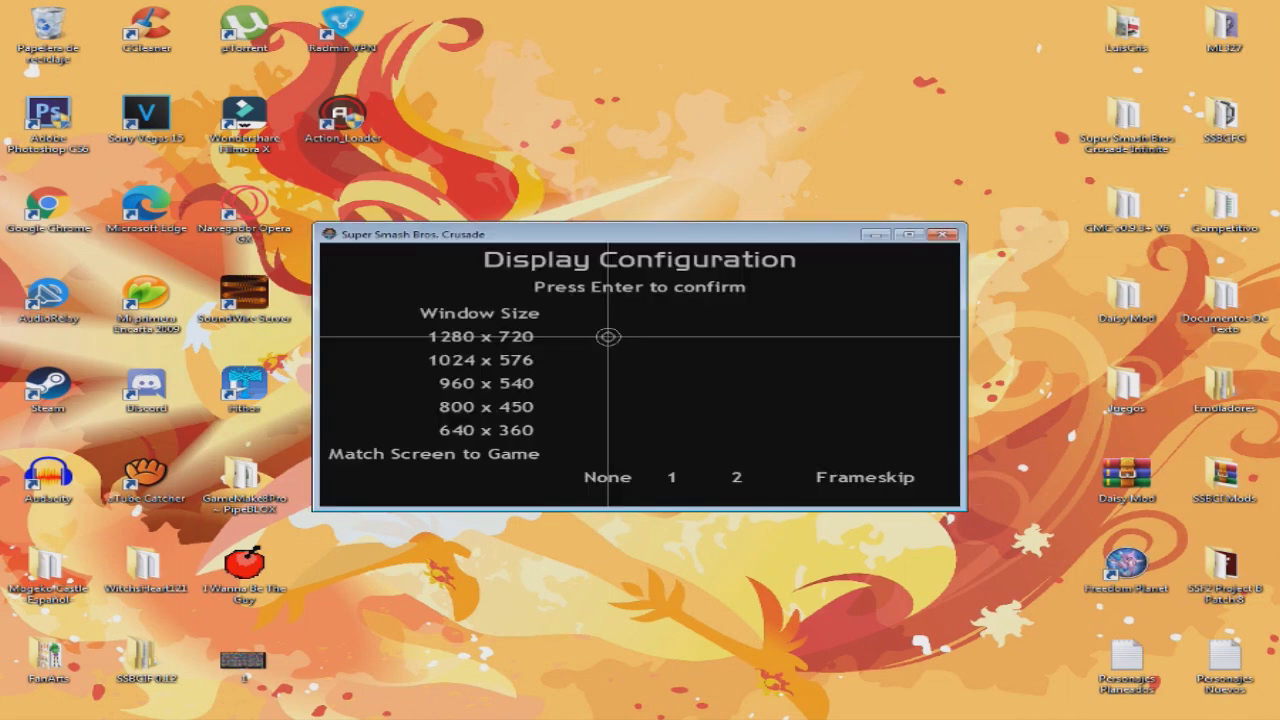
# - Confirm the game's display configuration and enter the character selection of the Crusade mode
pyautogui.press('Return')
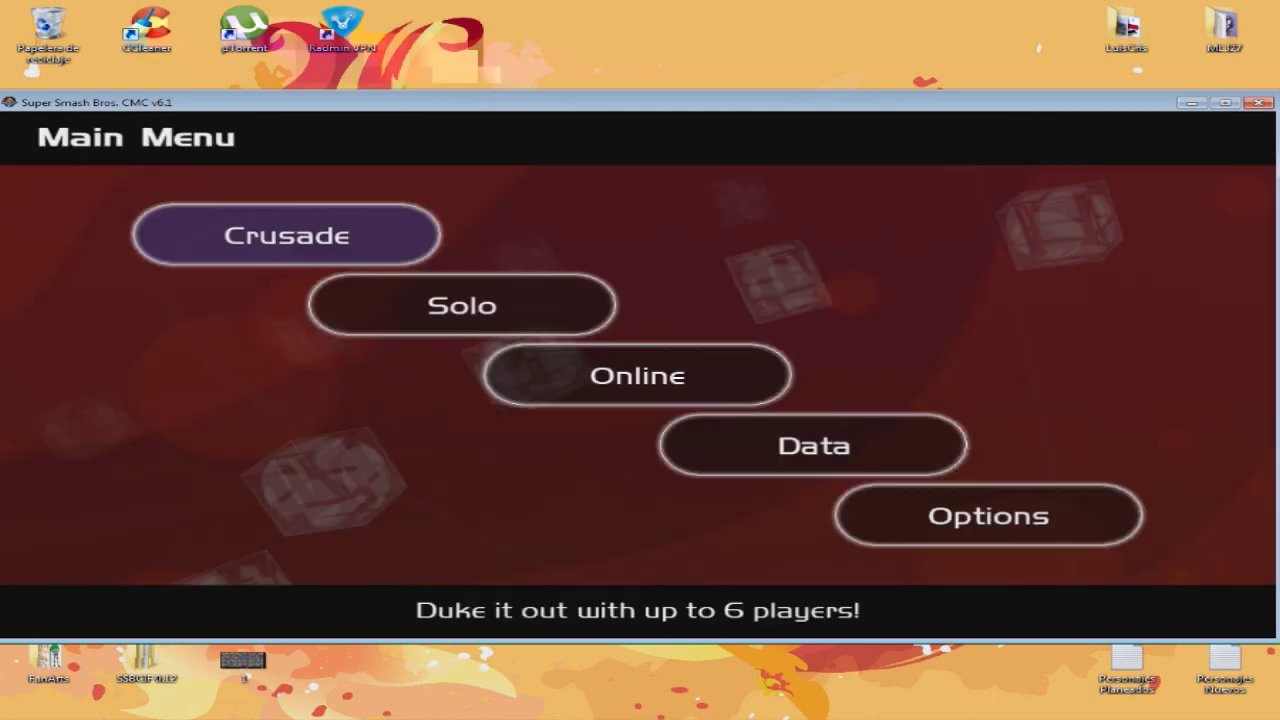
pyautogui.press('Return')
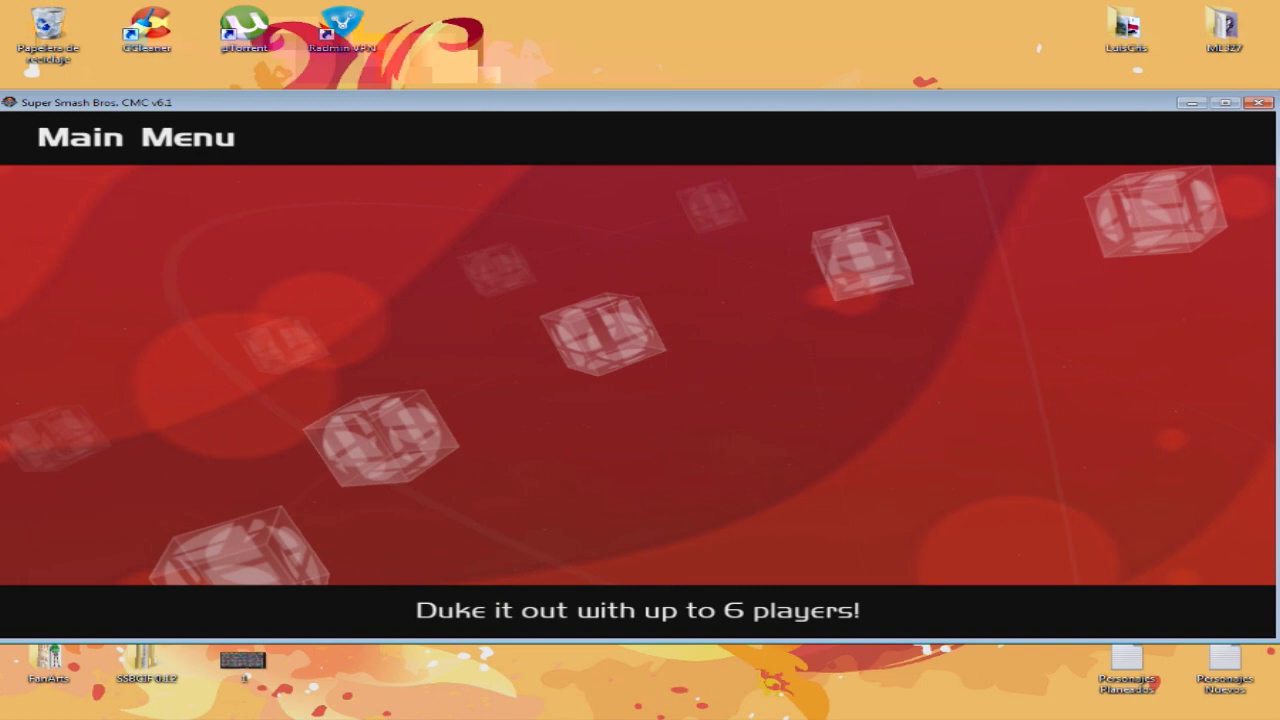
pyautogui.press('Return')
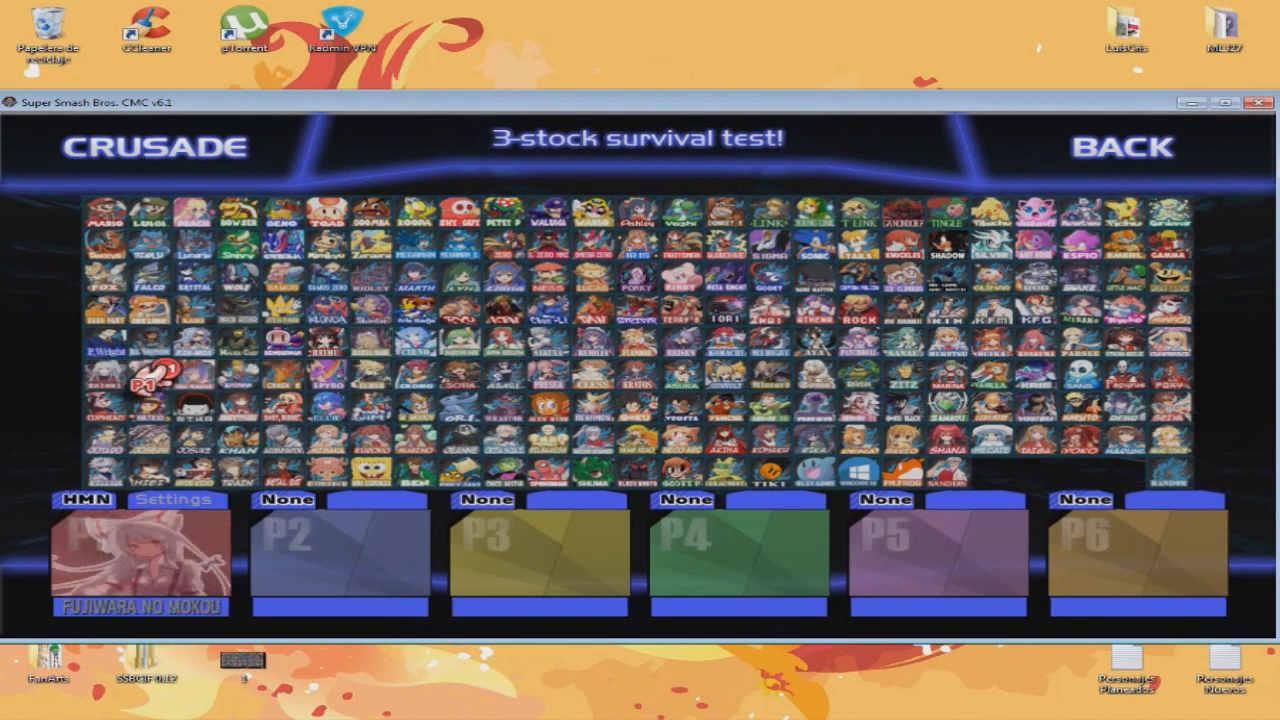
# - Test the rearranged roster by choosing Jill Valentine and Geno for player 1
pyautogui.click(162, 356)
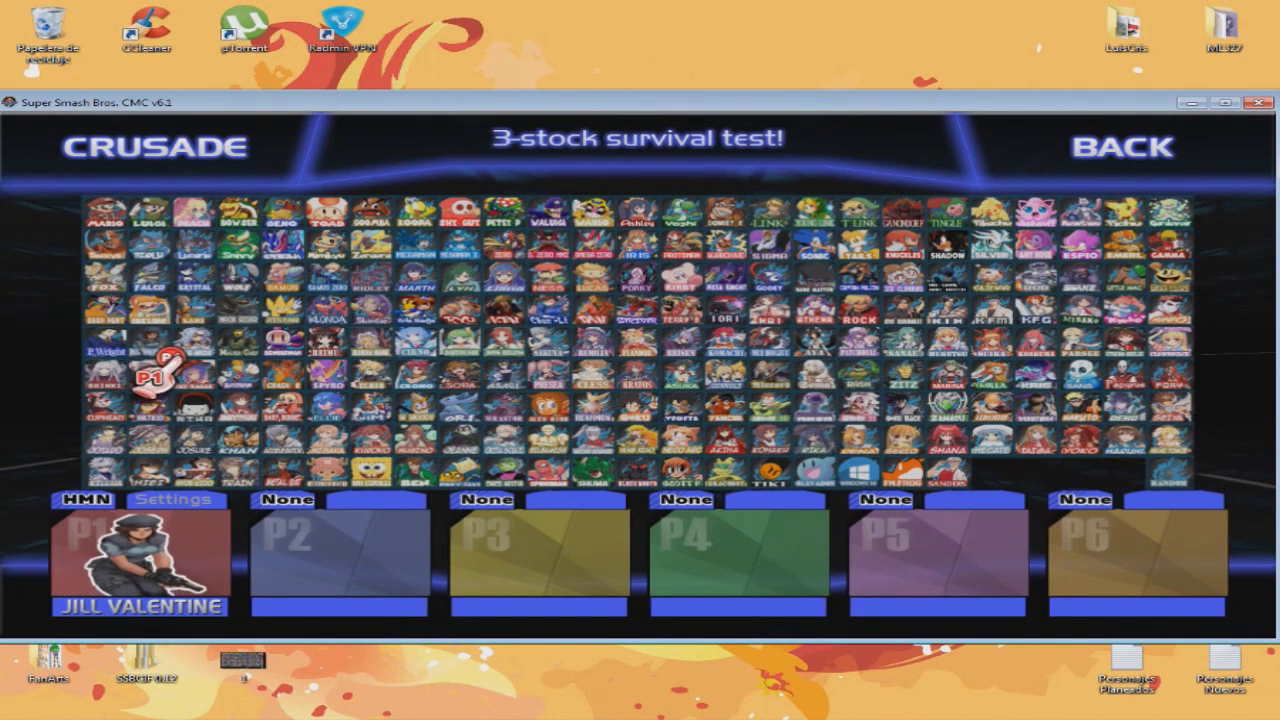
pyautogui.click(164, 358)
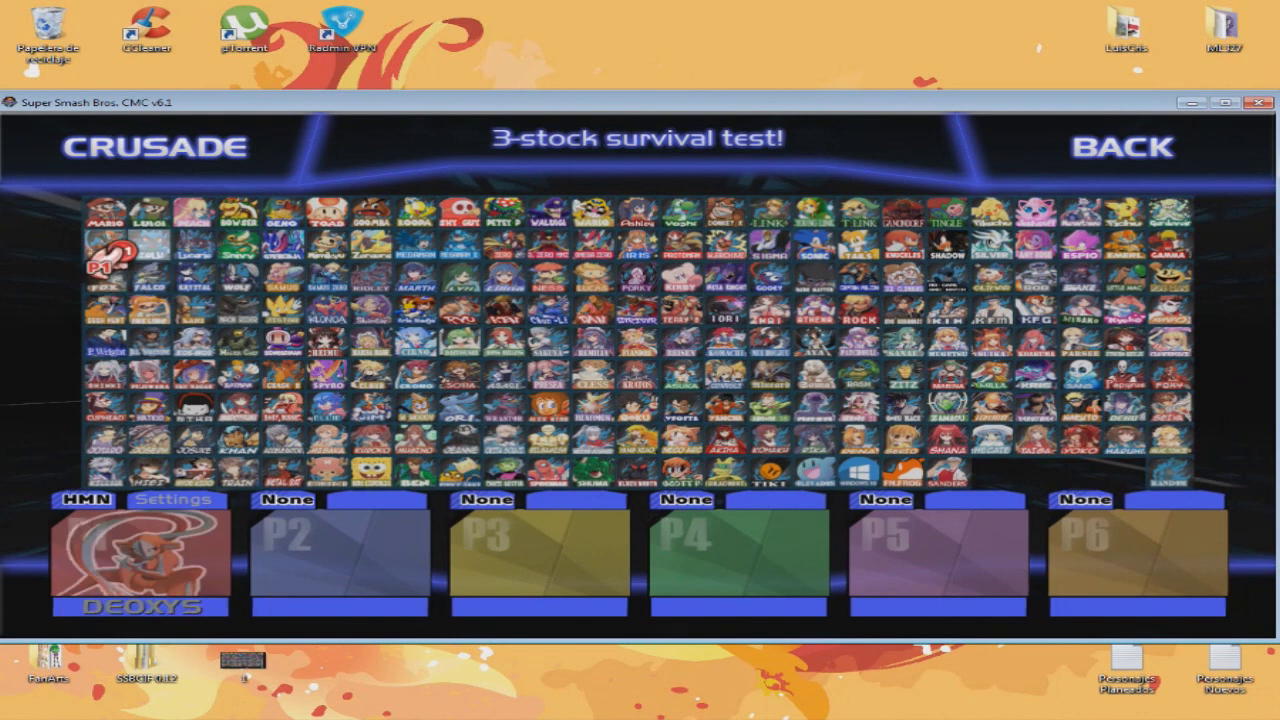
pyautogui.click(268, 214)
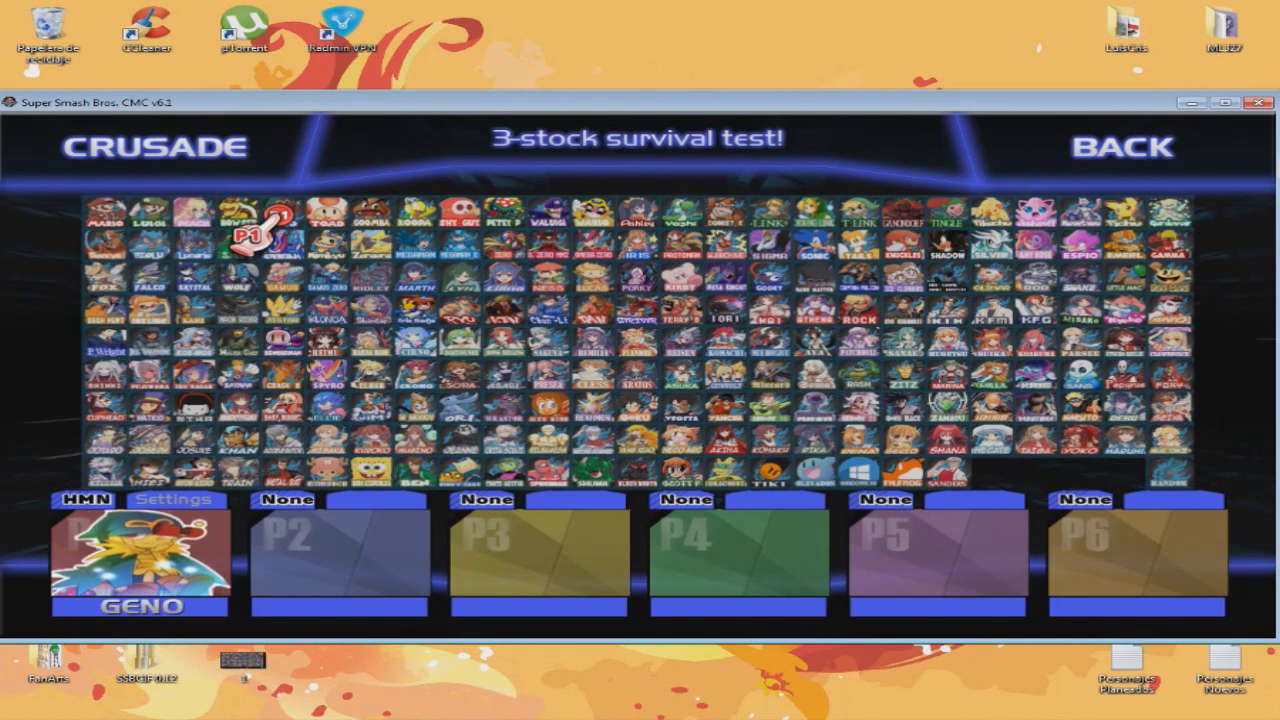
# - Close the Super Smash Bros. CMC game window, the cssfull text file and the Codigos Personajes SSBCIFG text file
pyautogui.click(1258, 102)
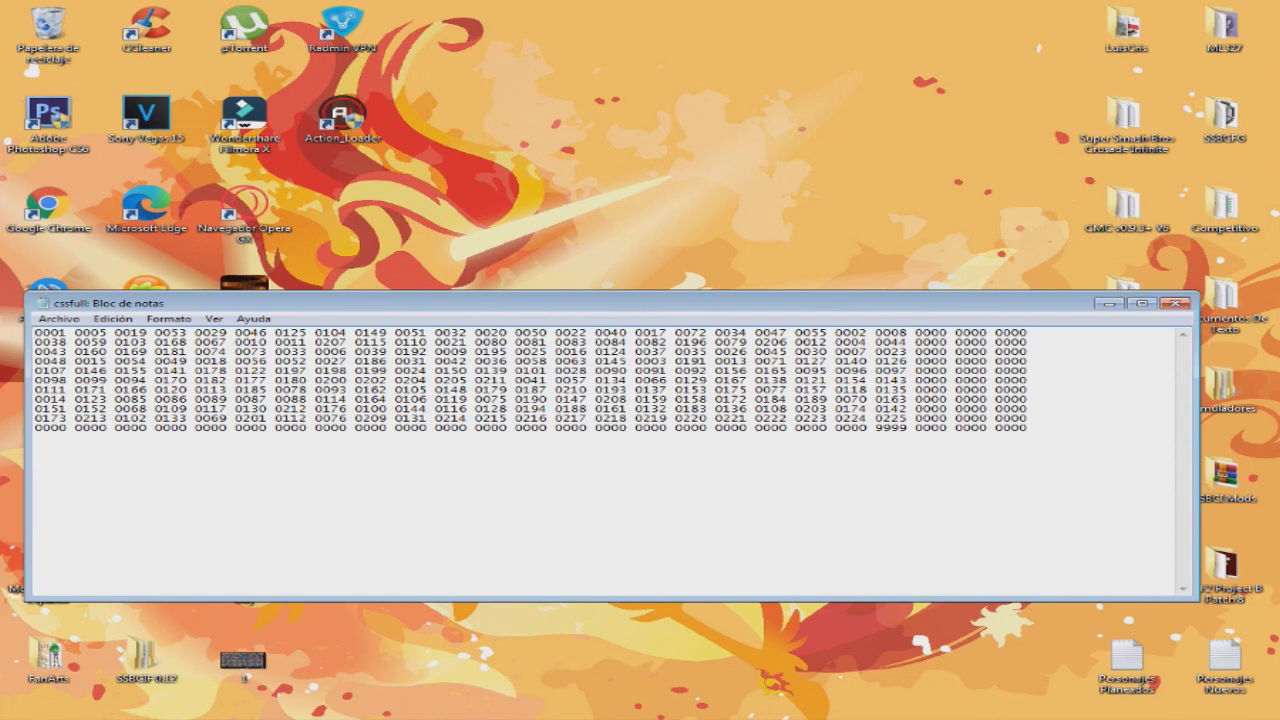
pyautogui.click(1175, 303)
pyautogui.hotkey('alt', 'Tab')
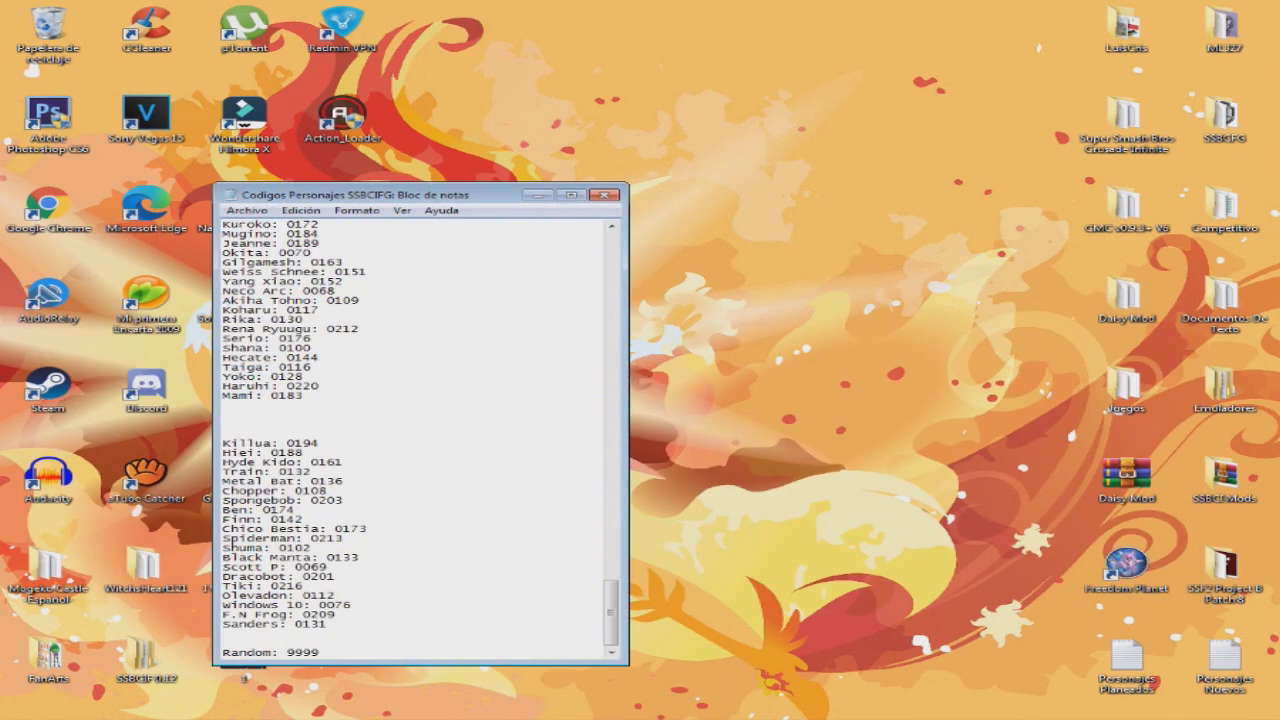
pyautogui.click(604, 195)
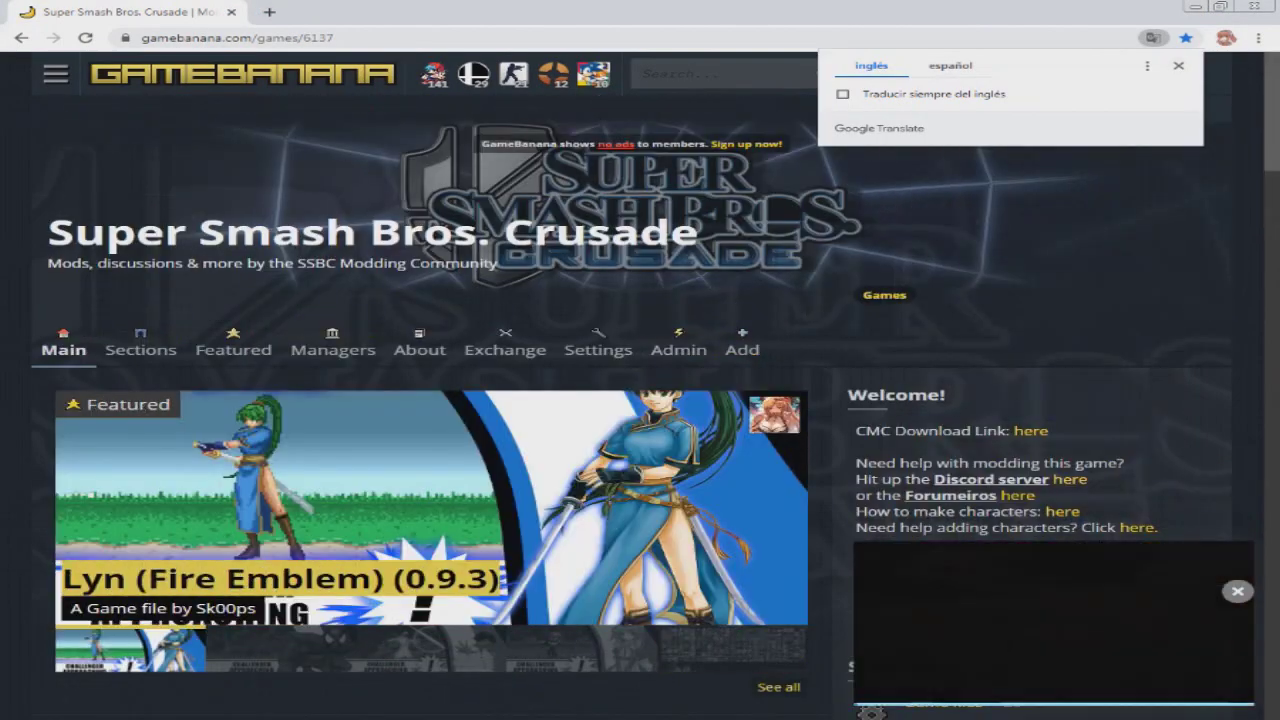
# - Dismiss the translation offer and look through the new and updated Super Smash Bros. Crusade mods on GameBanana
pyautogui.click(1178, 66)
pyautogui.scroll(-3, 640, 400)
pyautogui.scroll(-1, 430, 400)
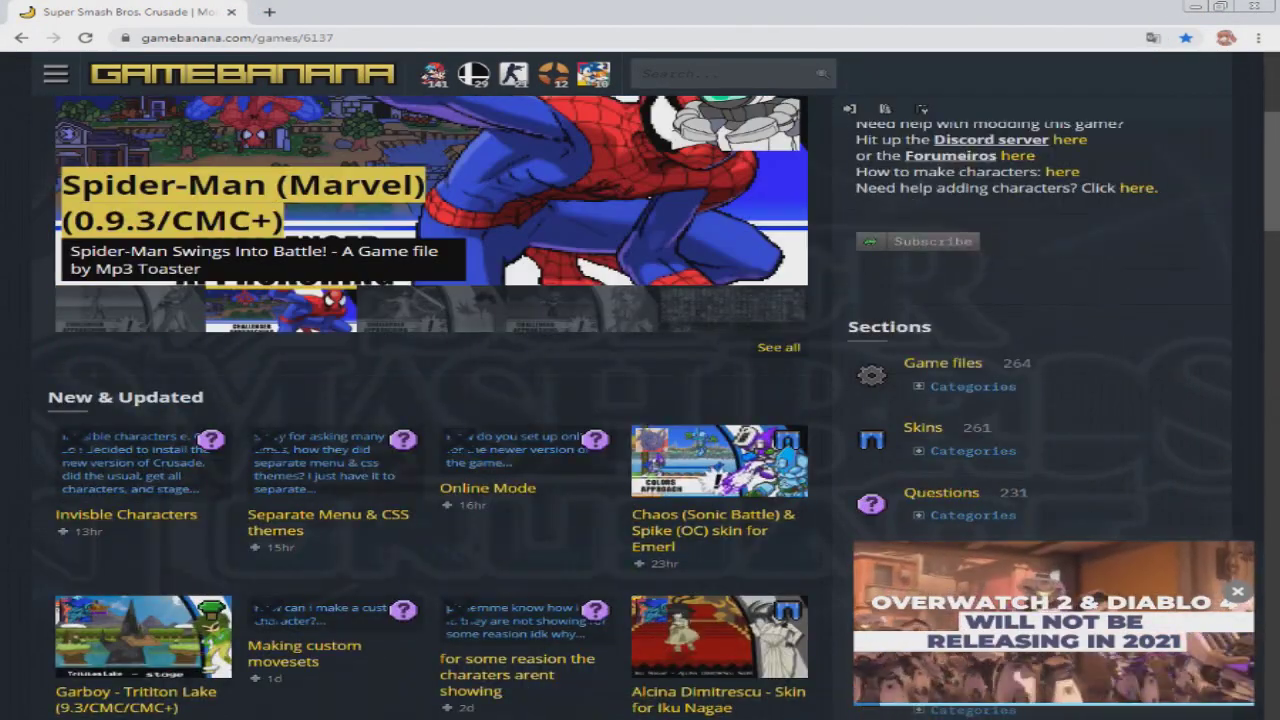
pyautogui.scroll(-4, 430, 400)
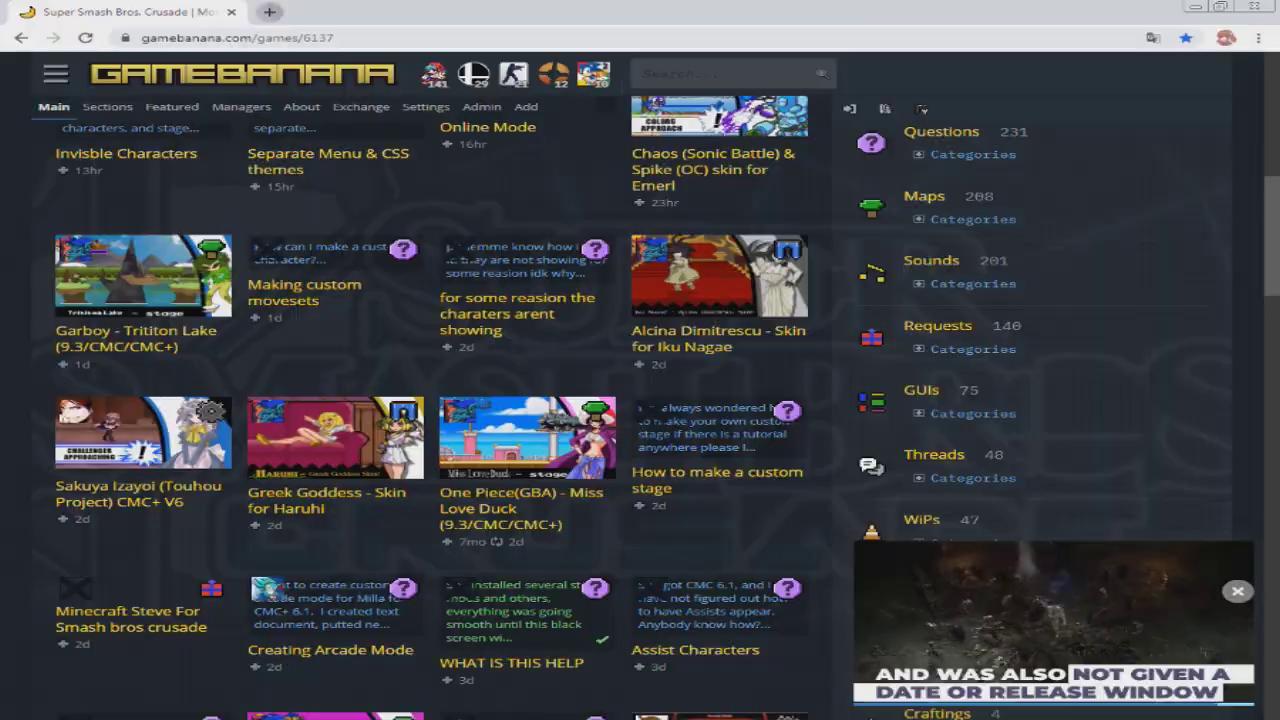
# - Search Google Images for "fanart sakuya touhou" in a new browser tab
pyautogui.click(269, 11)
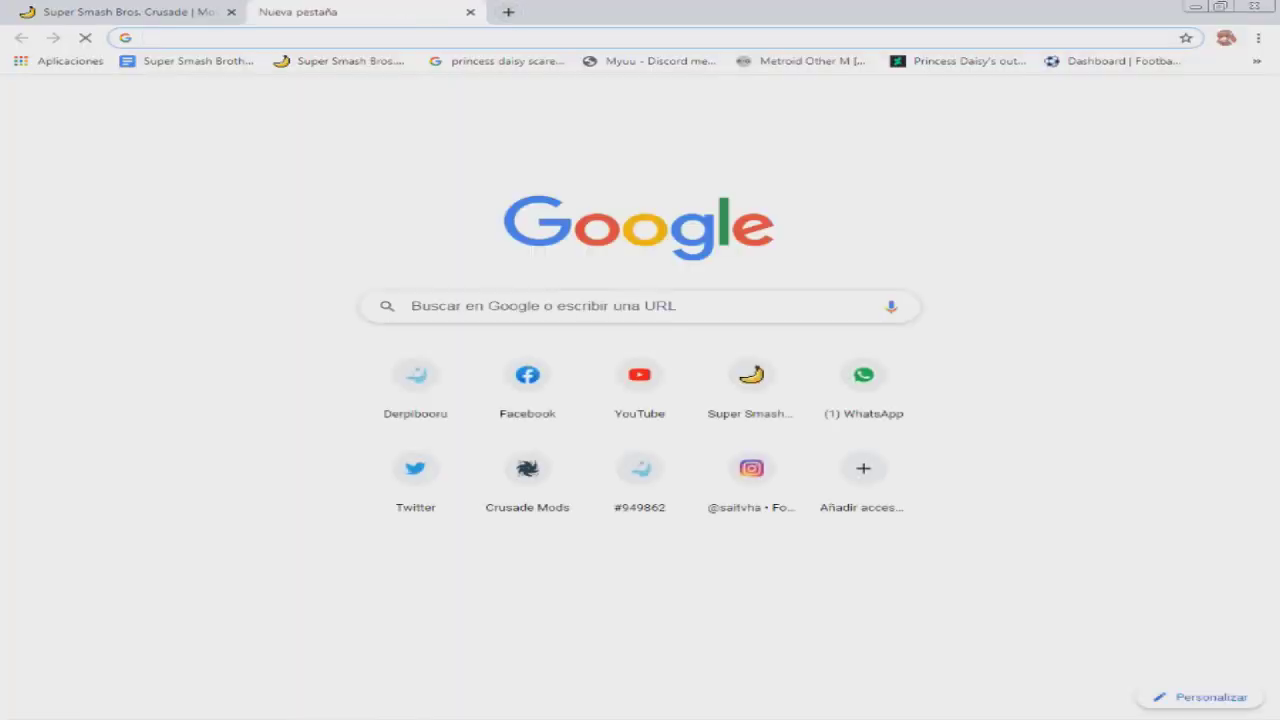
pyautogui.write('f')
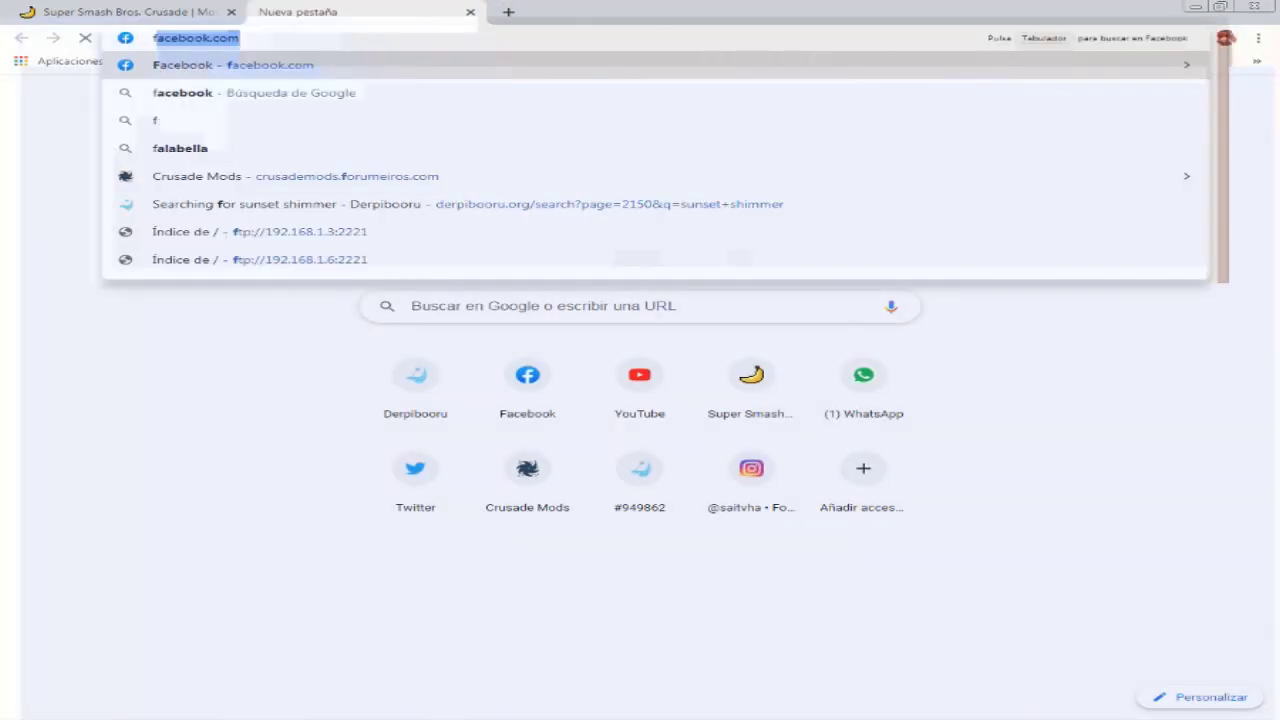
pyautogui.write('anart sakuya ')
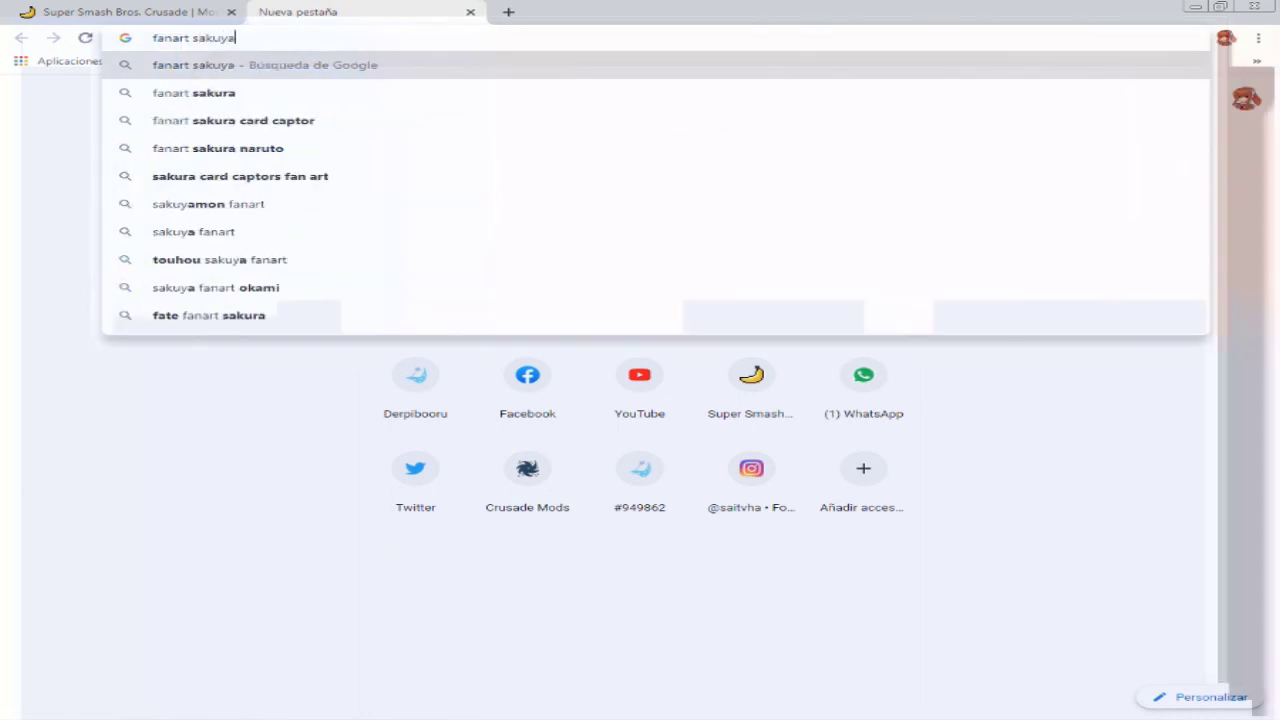
pyautogui.write('touhou')
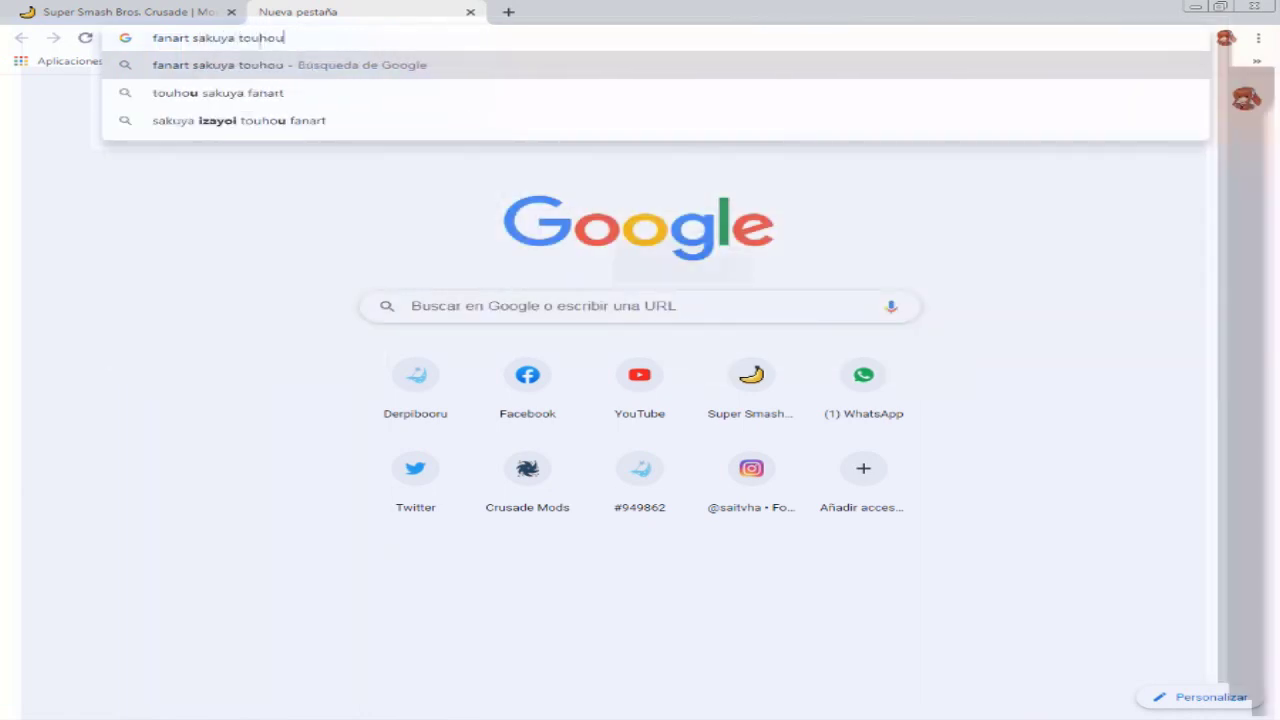
pyautogui.press('Return')
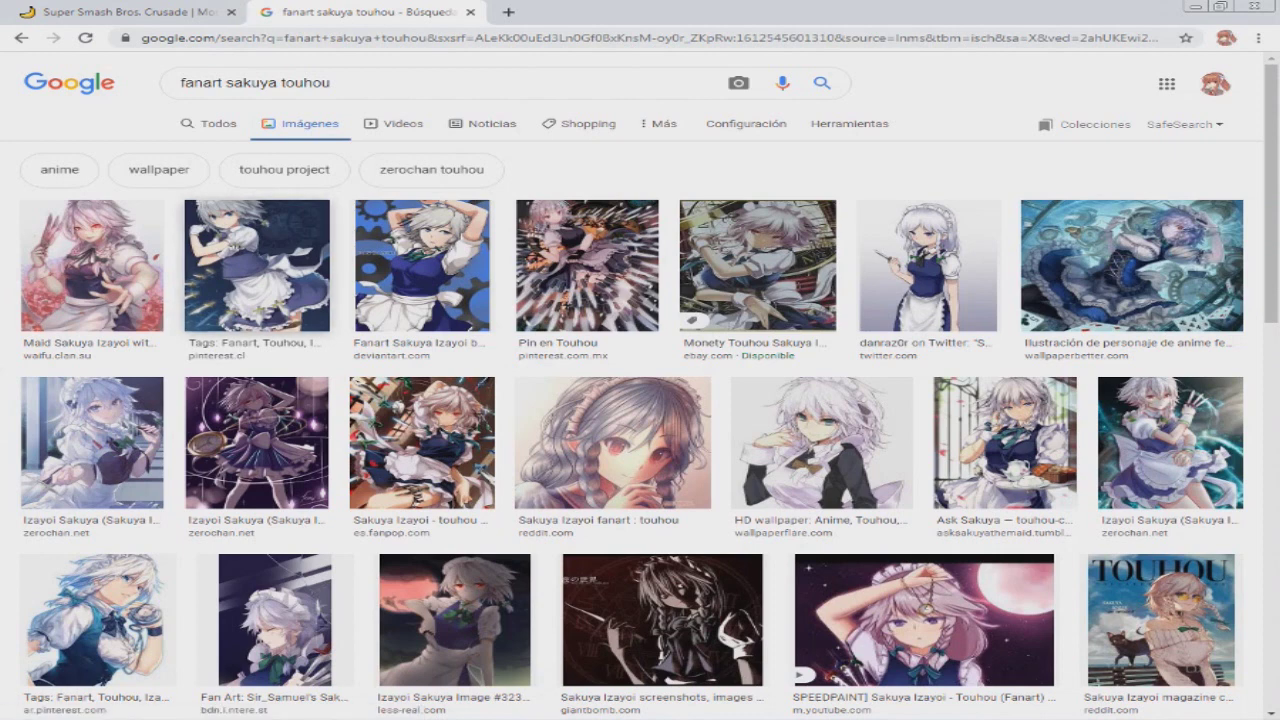
# - Look through the Sakuya image results and preview the DeviantArt fanart with the clock faces behind the character
pyautogui.scroll(-1, 640, 400)
pyautogui.scroll(-2, 640, 400)
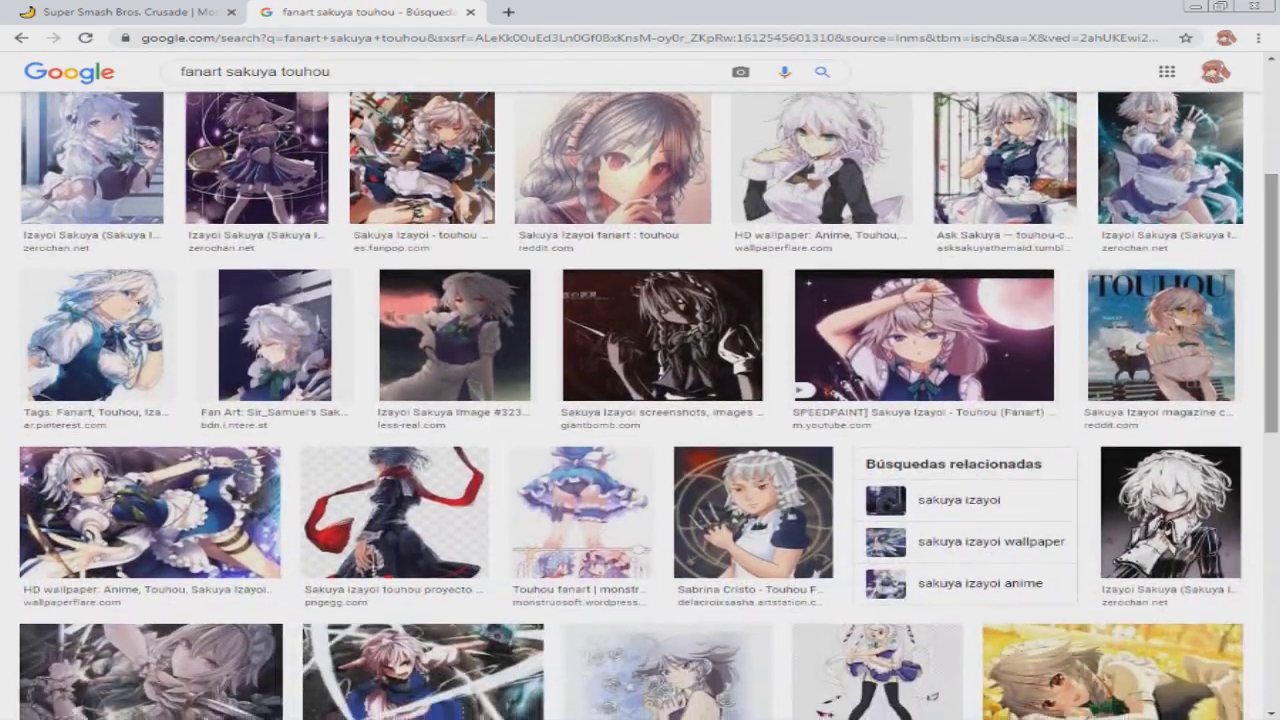
pyautogui.scroll(-2, 640, 400)
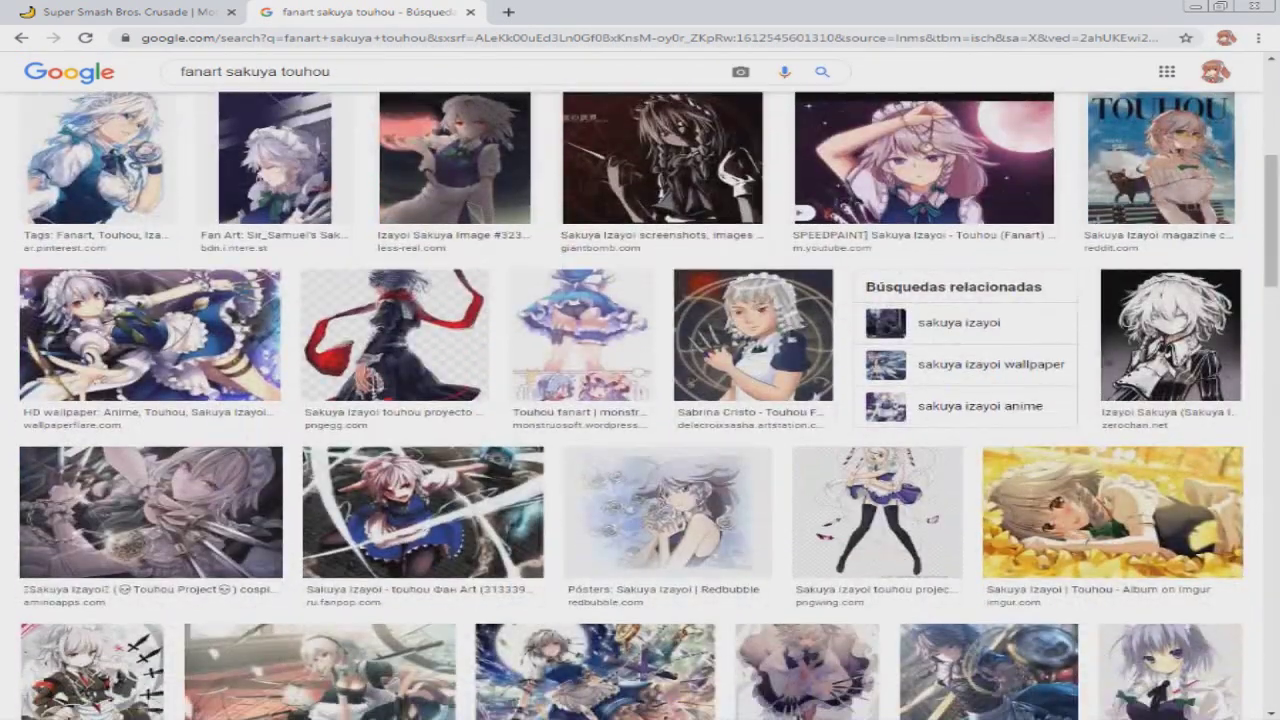
pyautogui.scroll(-5, 640, 400)
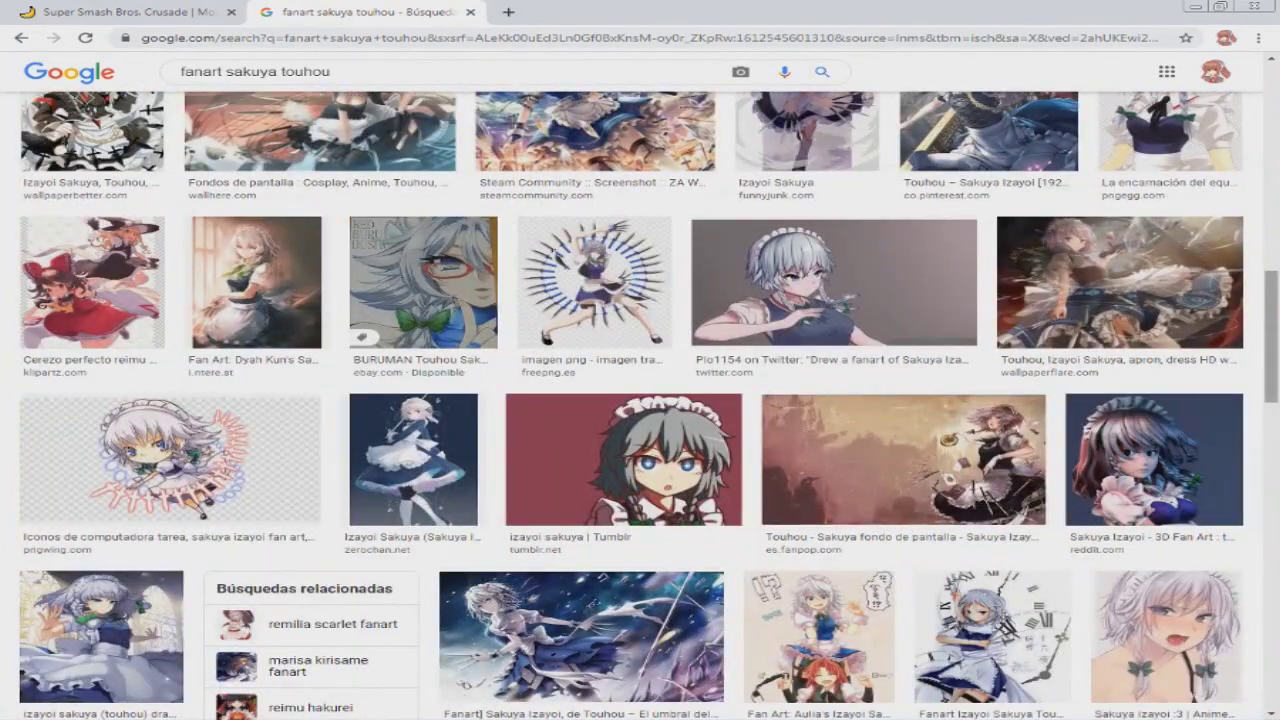
pyautogui.scroll(-2, 640, 400)
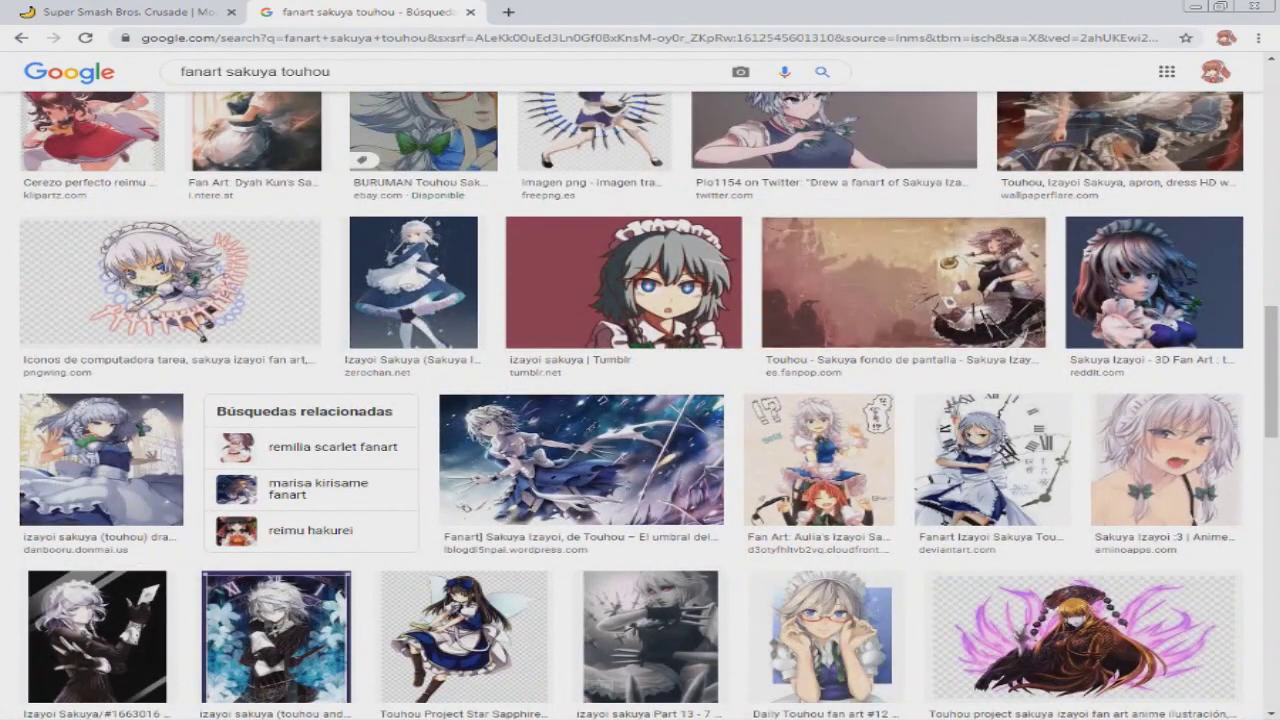
pyautogui.scroll(-2, 640, 400)
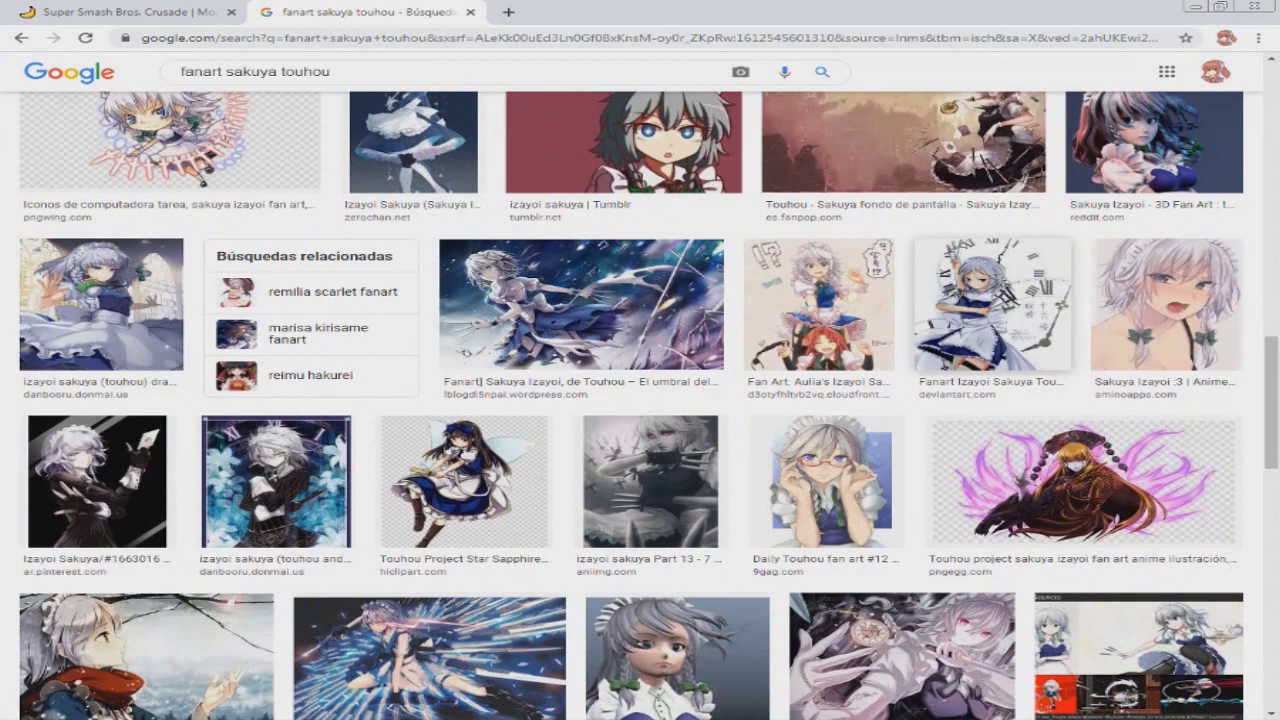
pyautogui.click(990, 305)
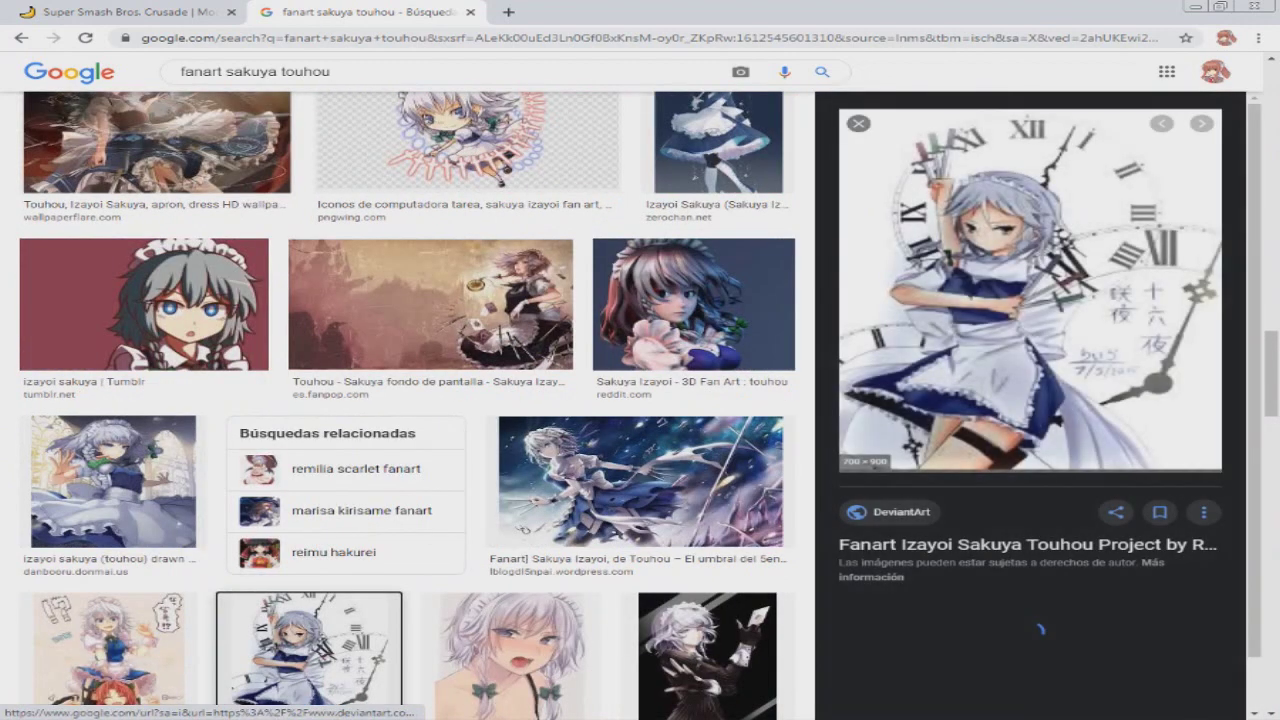
# - Examine the images related to the clock fanart and the earlier search results for other Sakuya artwork
pyautogui.scroll(-1, 1030, 300)
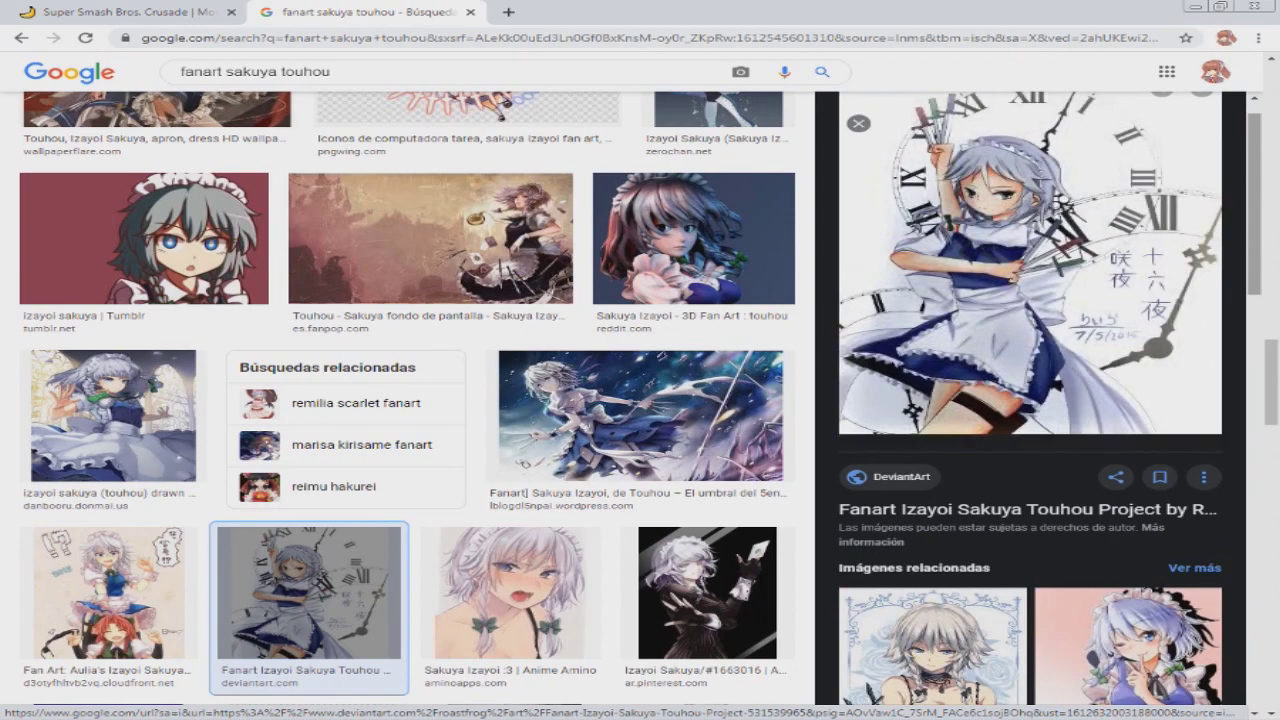
pyautogui.scroll(-6, 1030, 400)
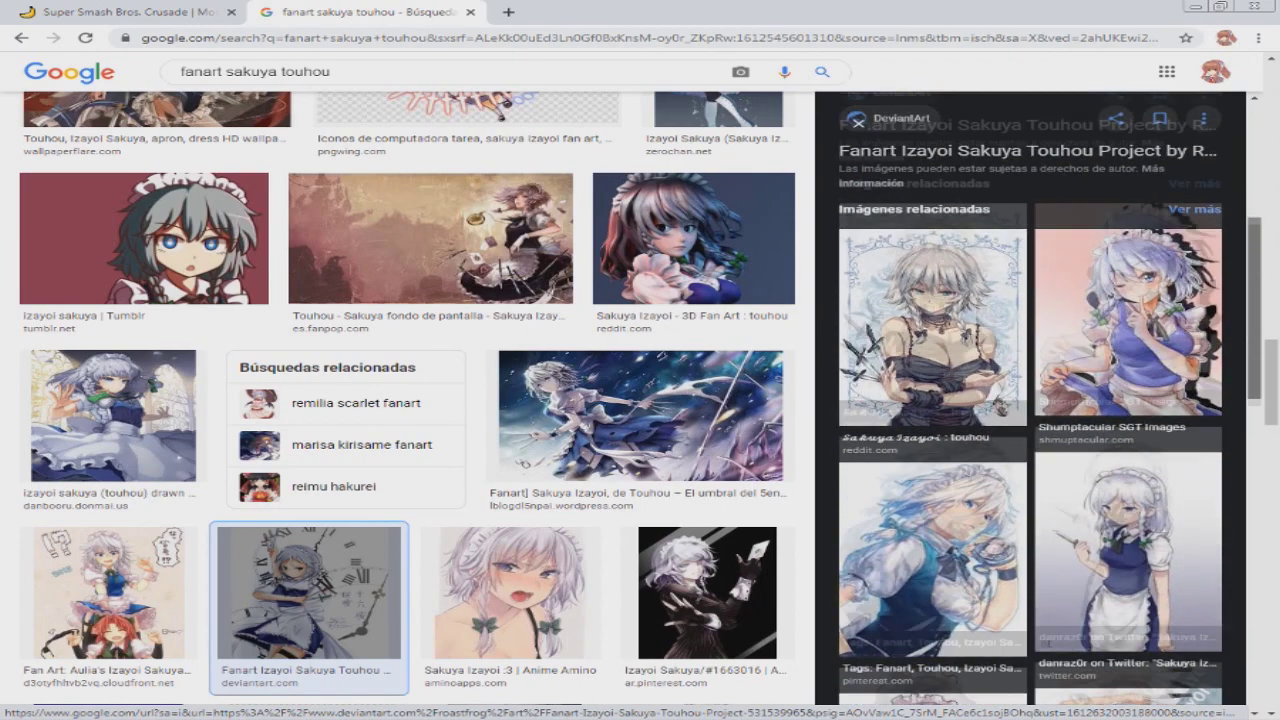
pyautogui.scroll(-10, 1030, 400)
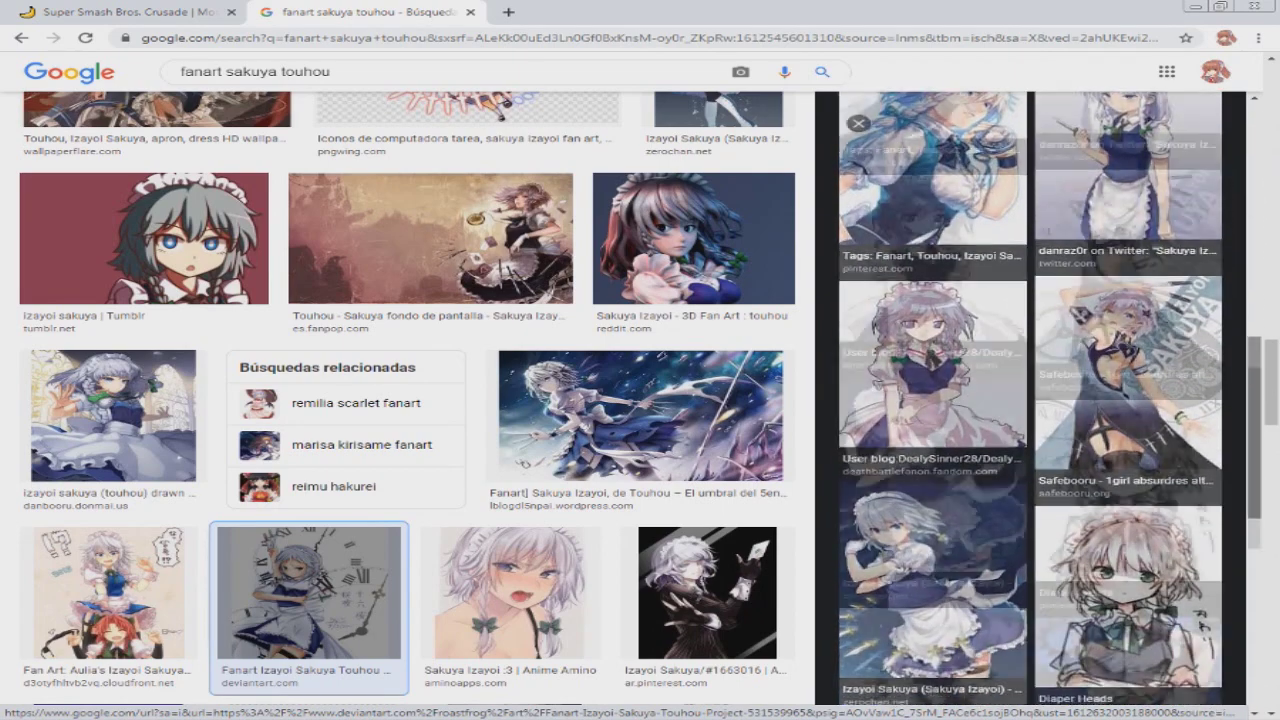
pyautogui.moveTo(1254, 495); pyautogui.dragTo(1254, 289)
pyautogui.scroll(-5, 407, 400)
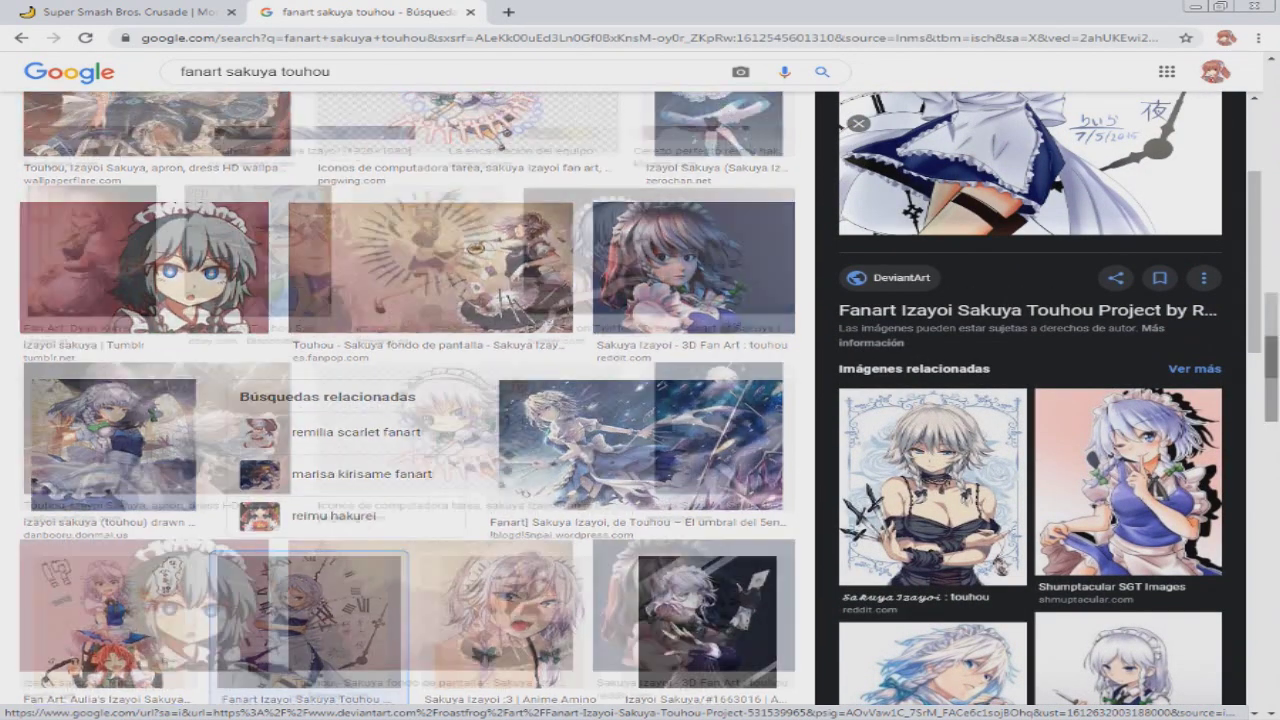
pyautogui.scroll(8, 1030, 300)
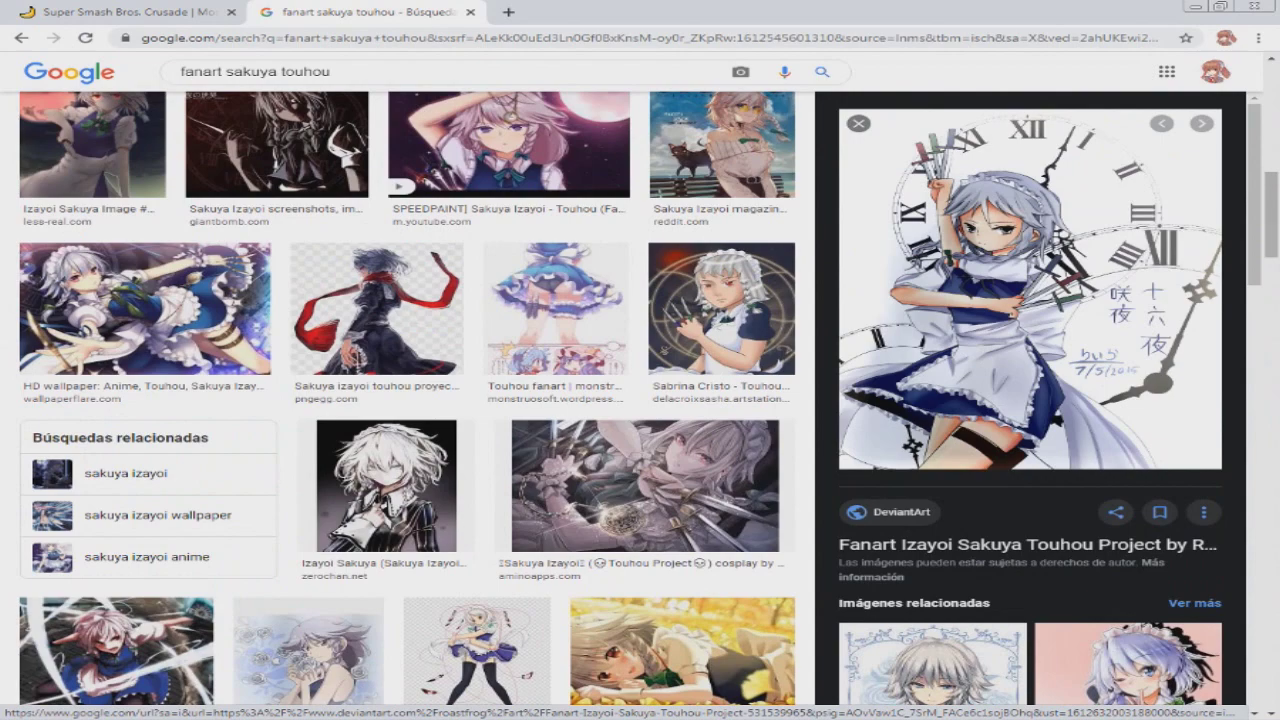
pyautogui.scroll(3, 407, 400)
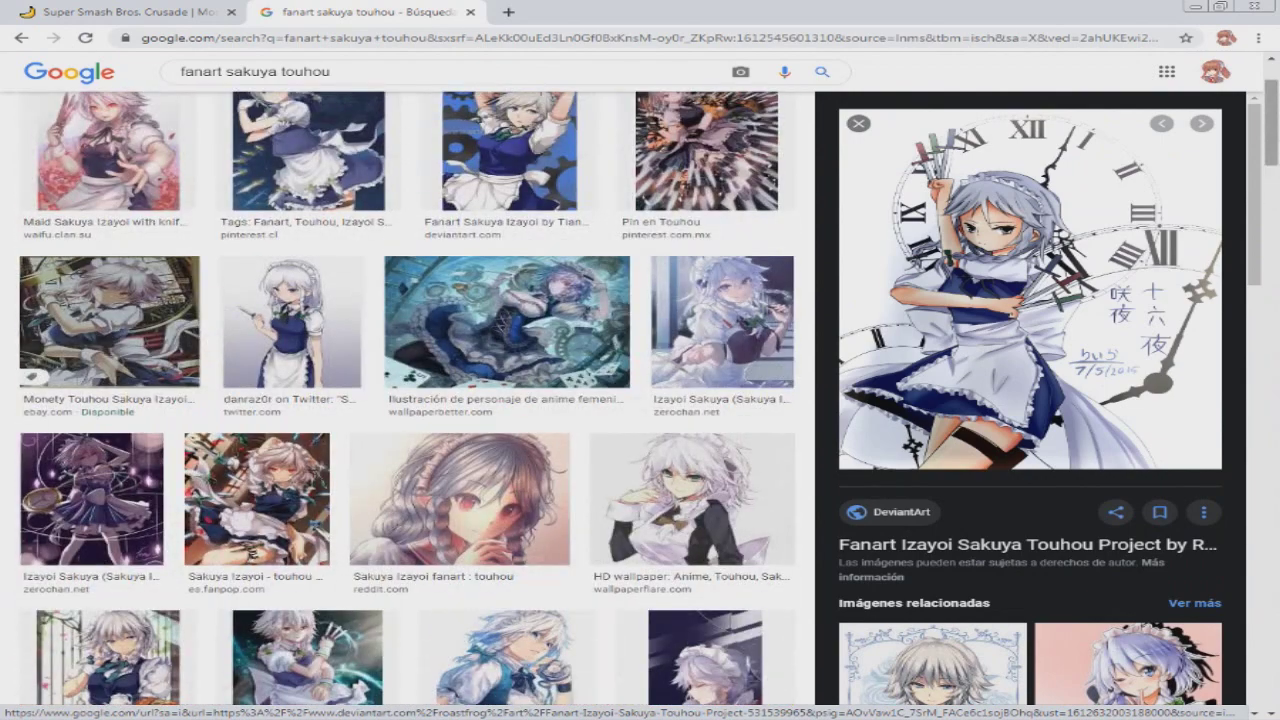
# - Preview the Twitter fanart of Sakuya holding a knife, and from its related images open the Danbooru drawing in full preview
pyautogui.click(292, 325)
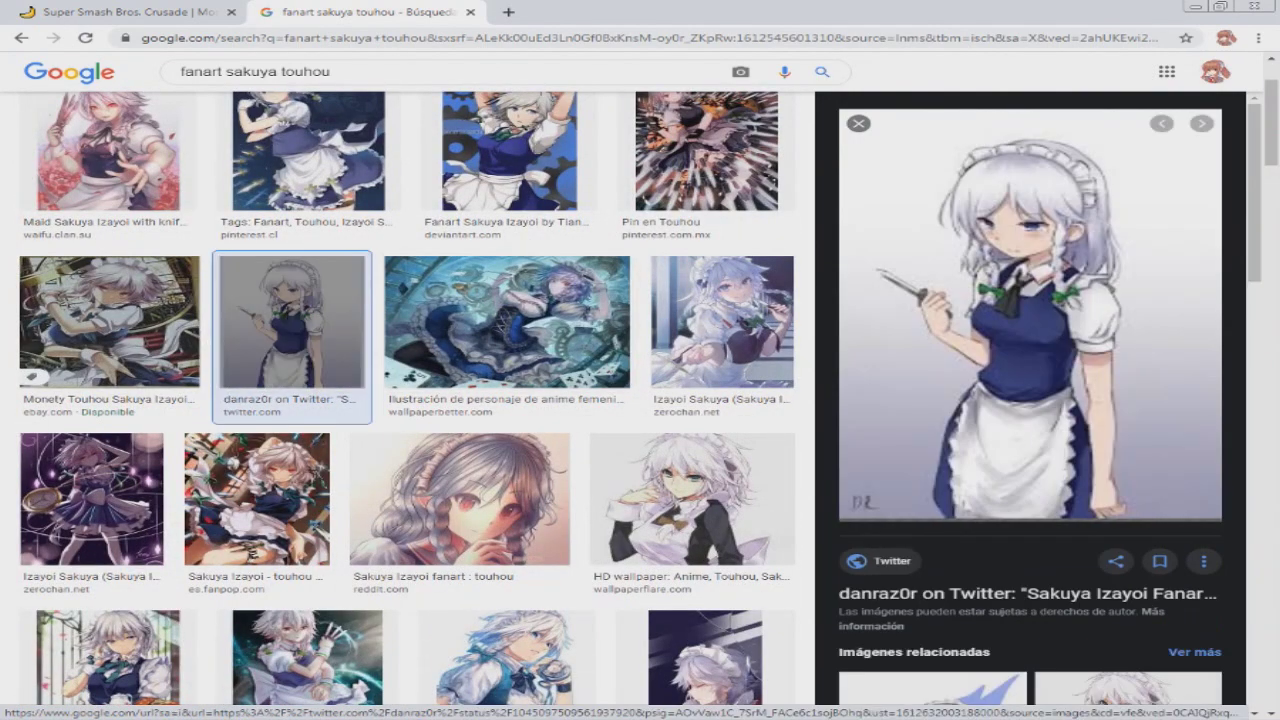
pyautogui.scroll(-5, 1030, 400)
pyautogui.scroll(-1, 1040, 400)
pyautogui.click(1128, 330)
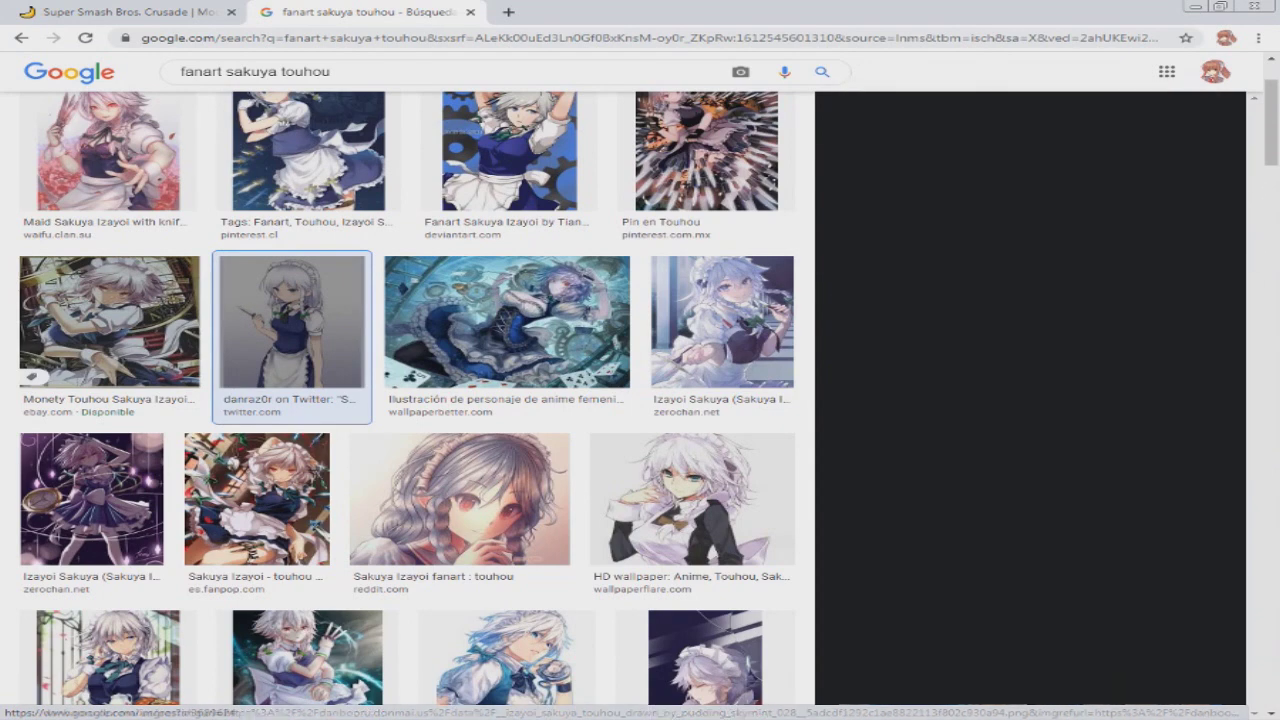
pyautogui.scroll(-5, 1030, 400)
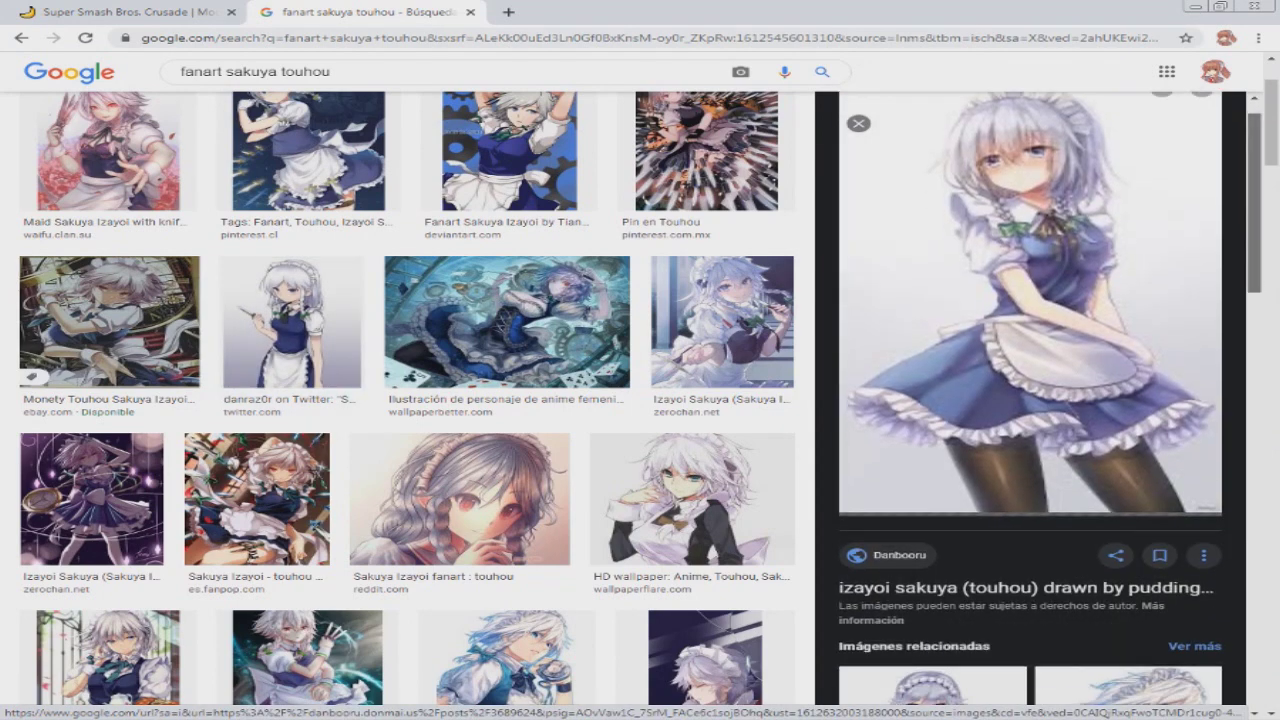
pyautogui.moveTo(1254, 346); pyautogui.dragTo(1254, 194)
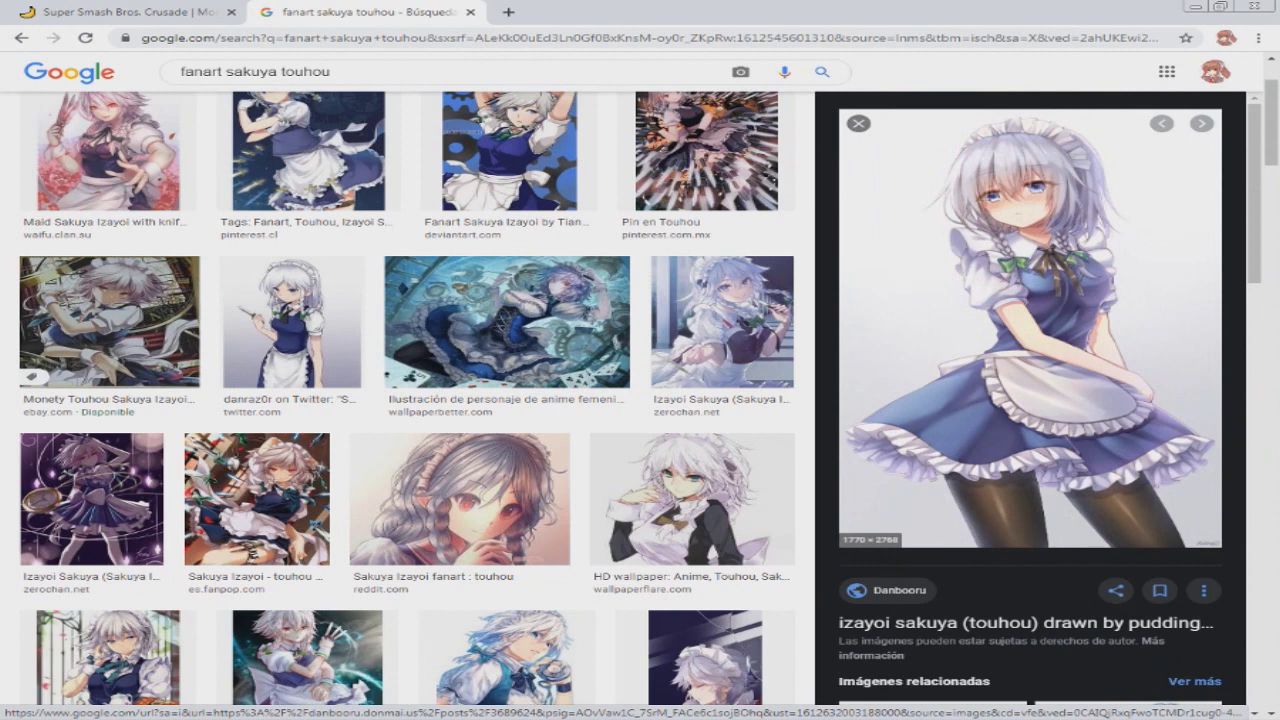
# - Save the previewed Danbooru image to the desktop as a PNG named sakuya
pyautogui.rightClick(884, 280)
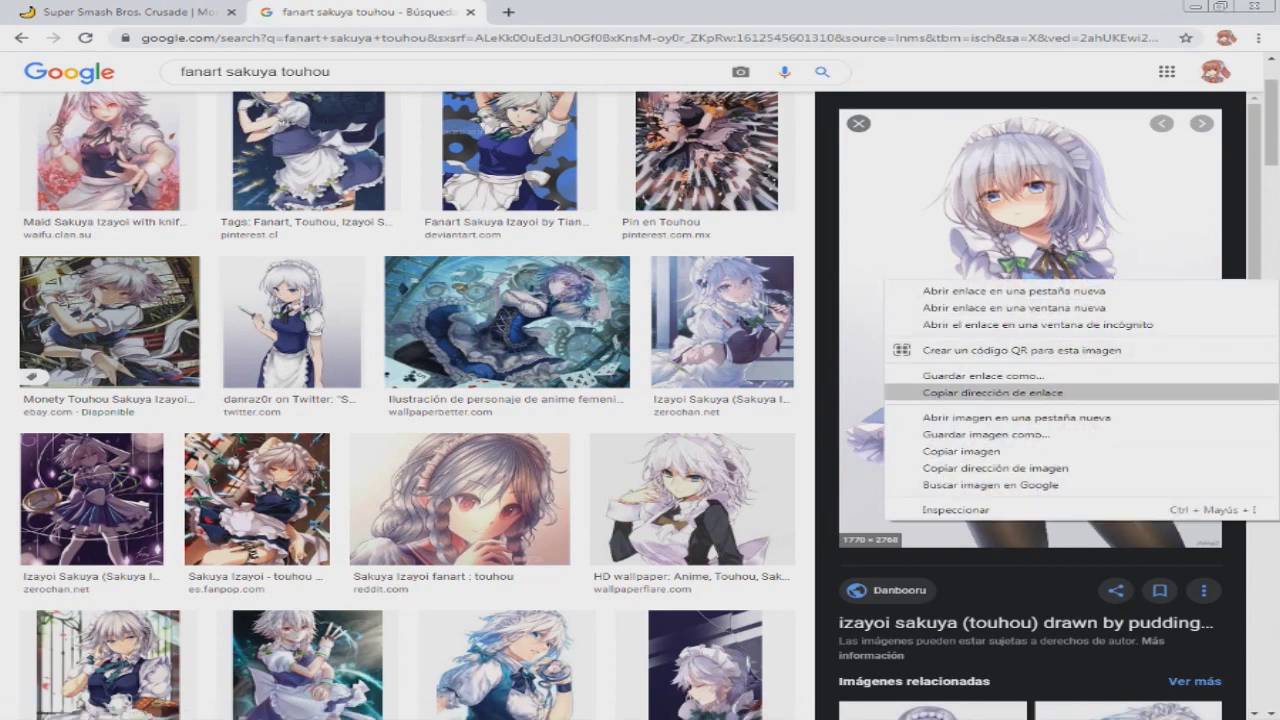
pyautogui.click(986, 434)
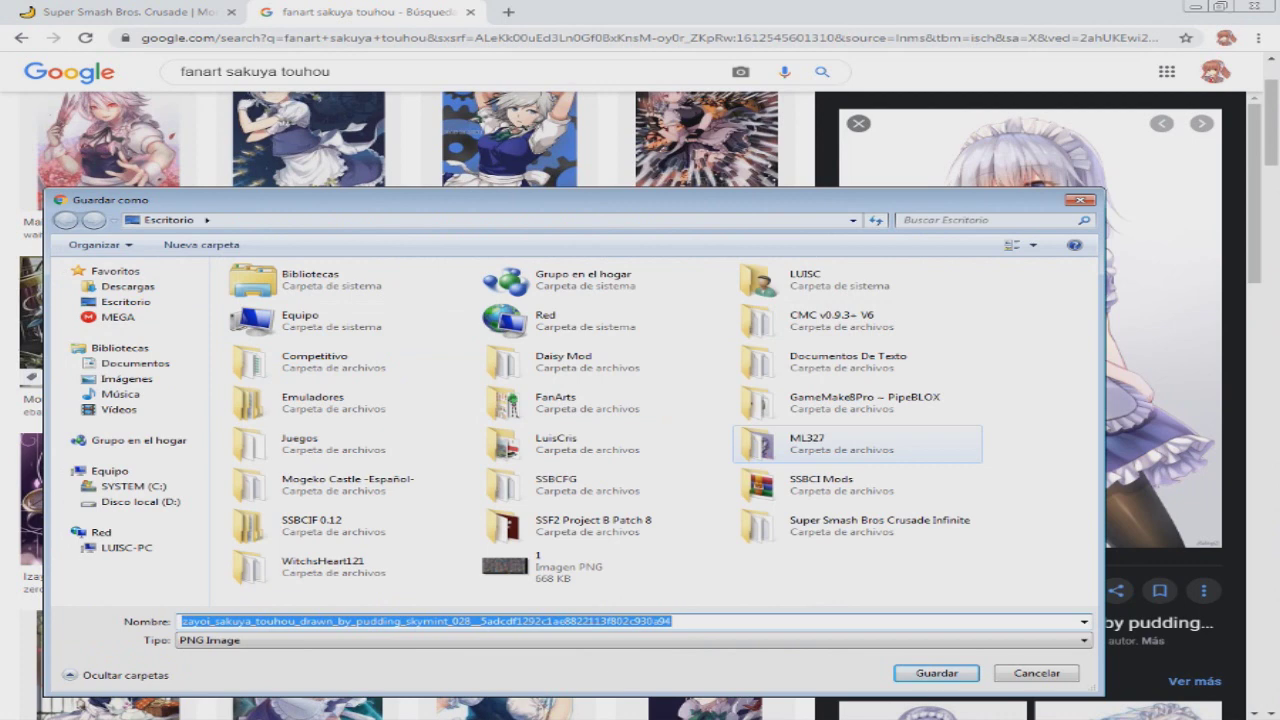
pyautogui.write('sakuya')
pyautogui.press('Return')
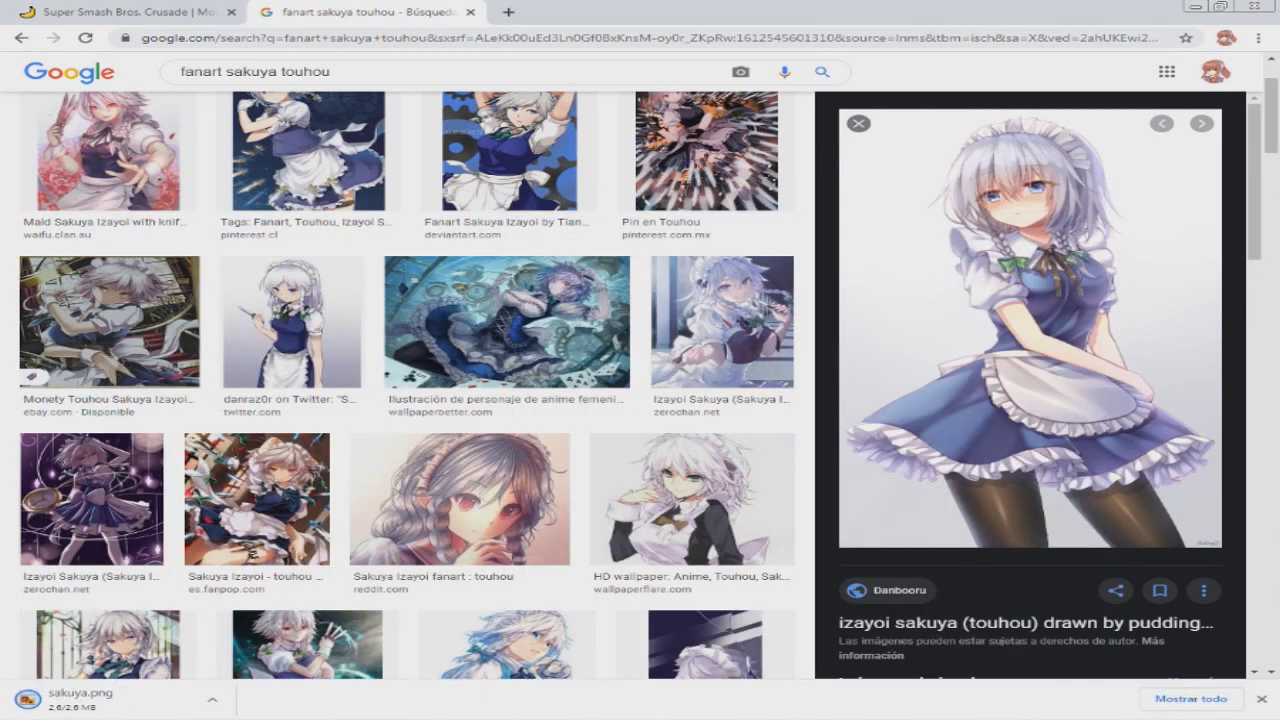
# - Switch to Photoshop and open the sakuya image from the desktop
pyautogui.click(1195, 7)
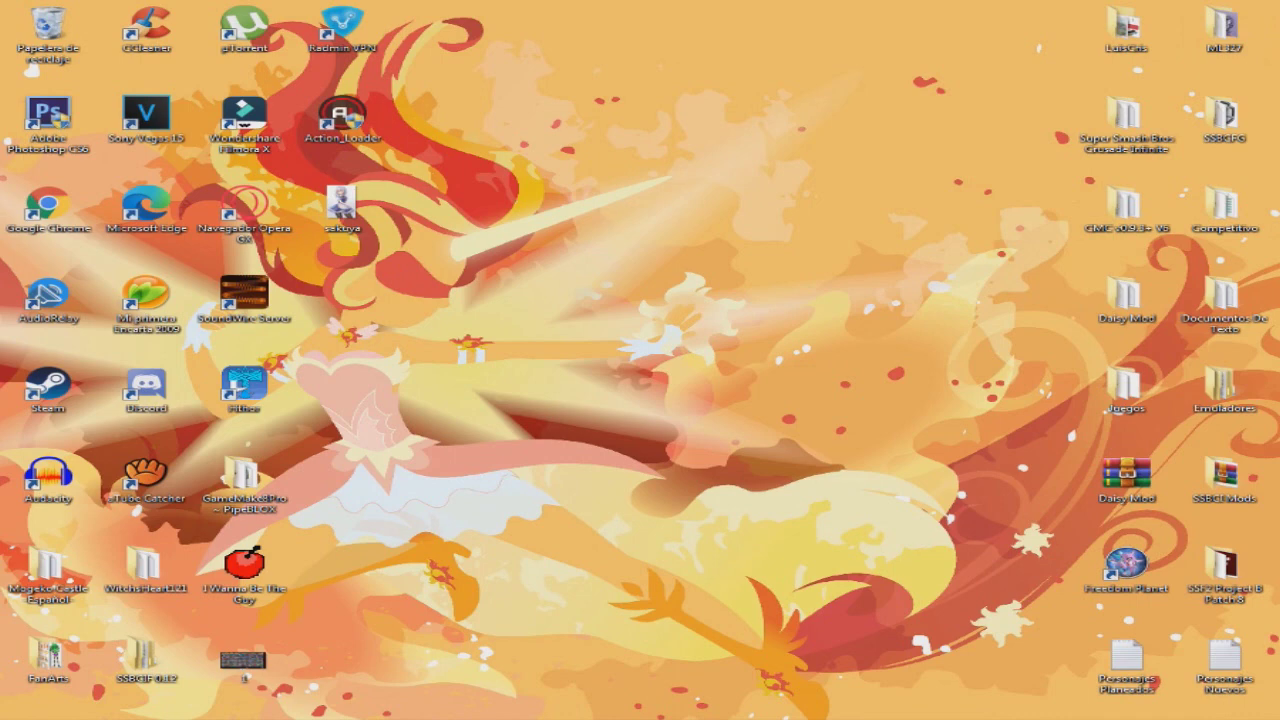
pyautogui.hotkey('alt', 'Tab')
pyautogui.click(67, 10)
pyautogui.click(77, 40)
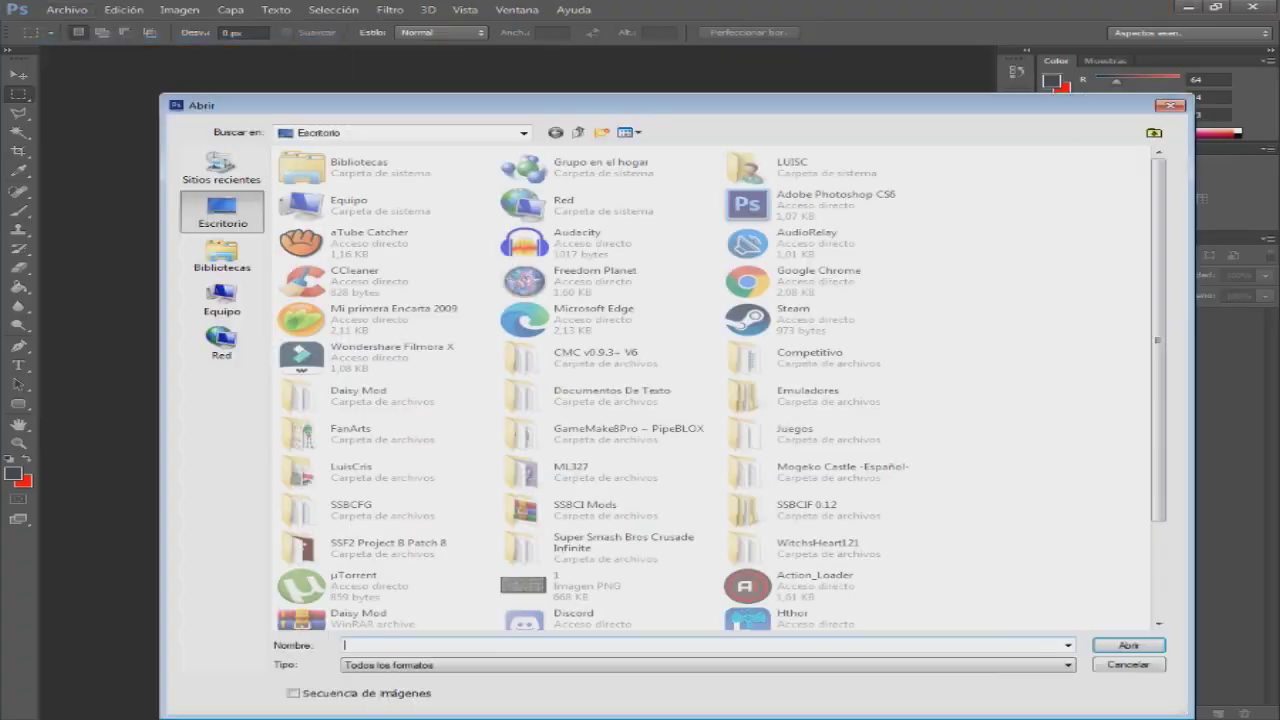
pyautogui.moveTo(1158, 465); pyautogui.dragTo(1158, 565)
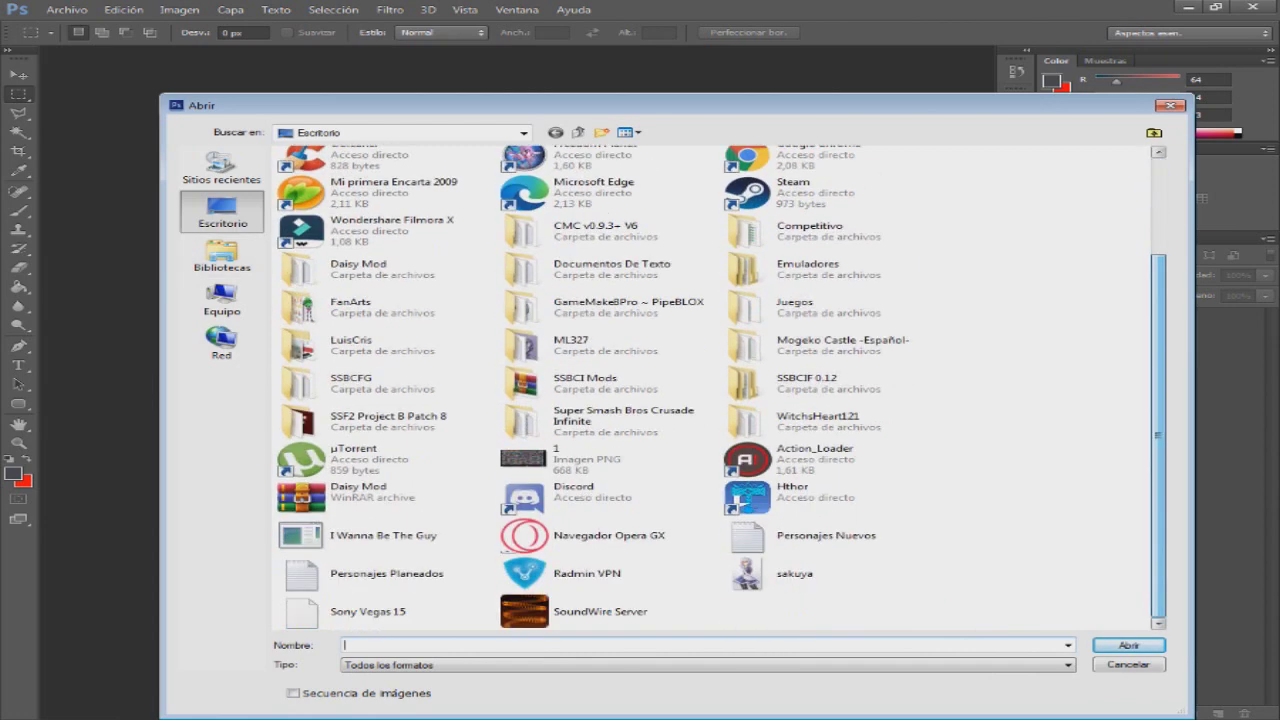
pyautogui.doubleClick(795, 578)
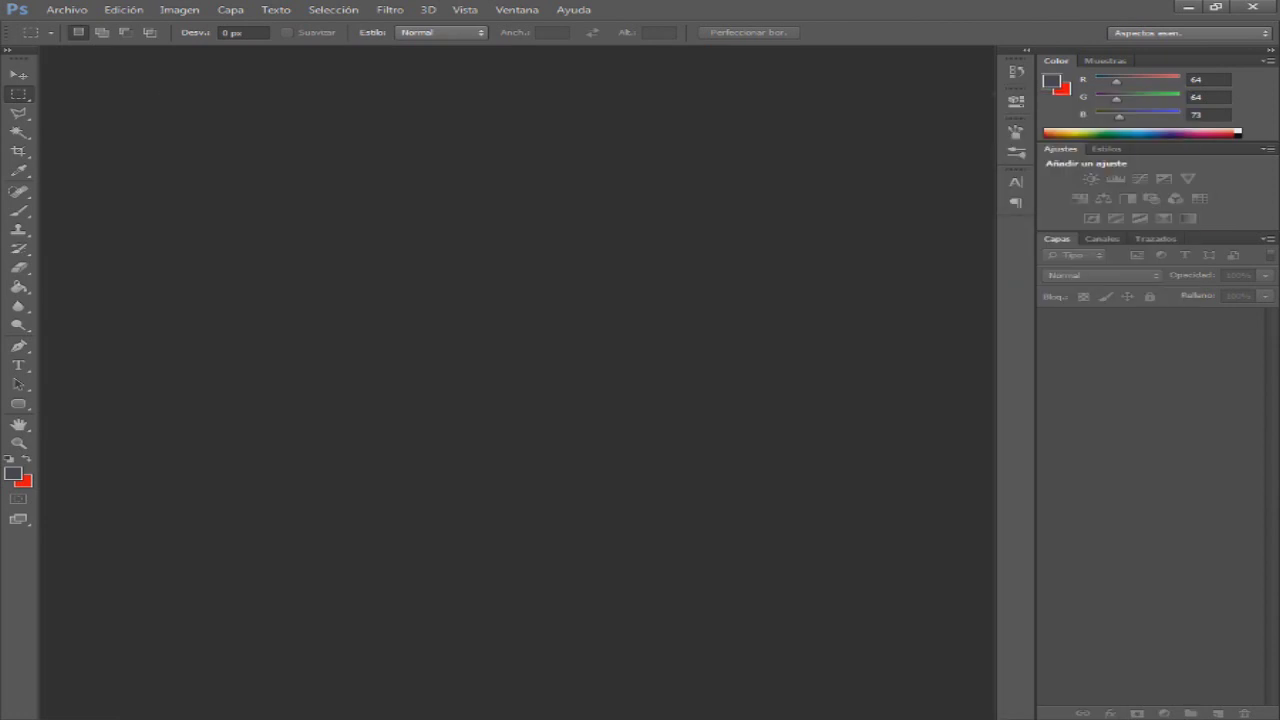
# - Duplicate the Fondo background layer, keeping the suggested name Fondo copia
pyautogui.rightClick(1110, 323)
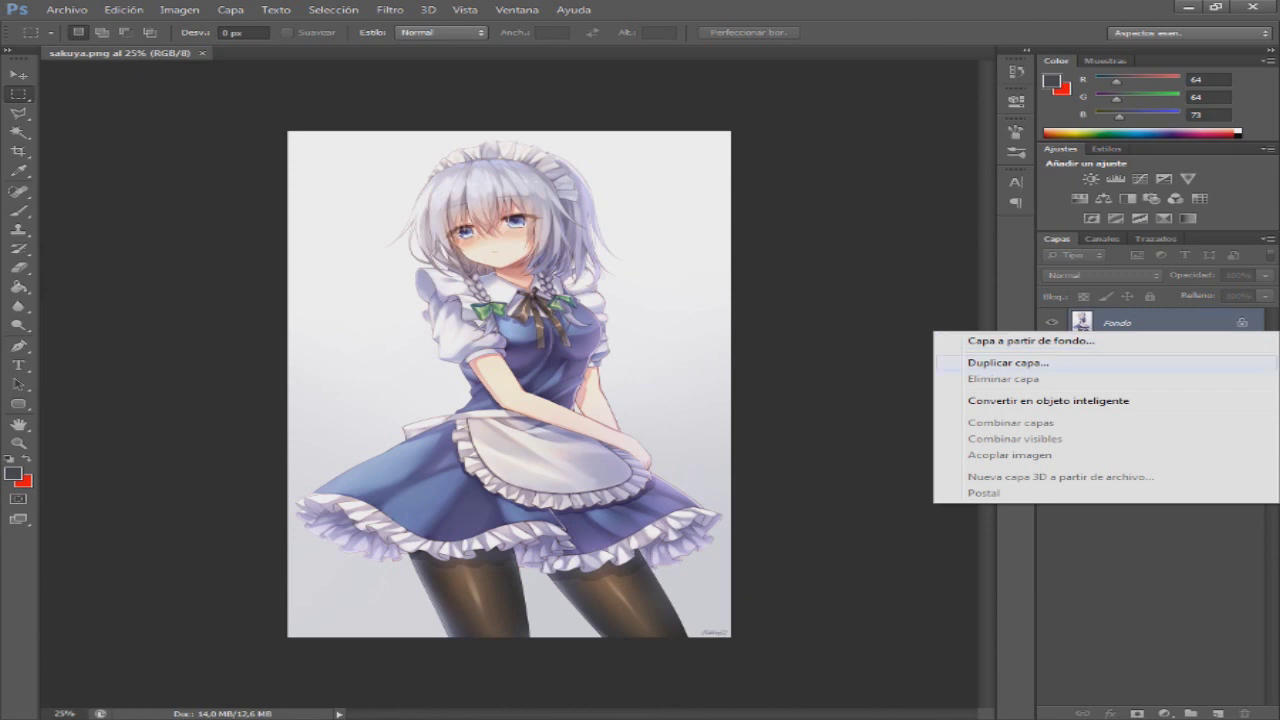
pyautogui.click(1040, 362)
pyautogui.click(814, 223)
# - Delete the original Fondo layer, keeping only the Fondo copia layer
pyautogui.rightClick(1110, 355)
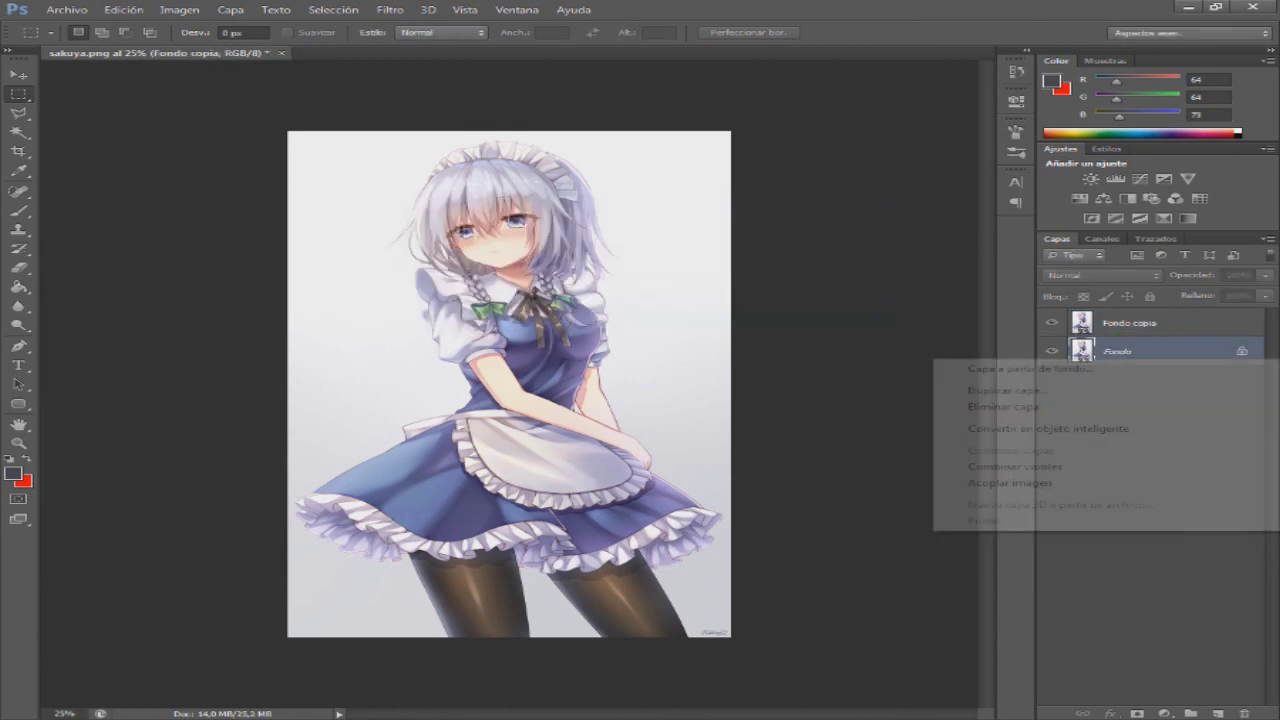
pyautogui.click(1000, 408)
pyautogui.click(584, 268)
# - Try selecting the background with the Magic Wand at tolerance 32 and check the selection edge around the hair and headband at 100% zoom
pyautogui.press('w')
pyautogui.click(362, 235)
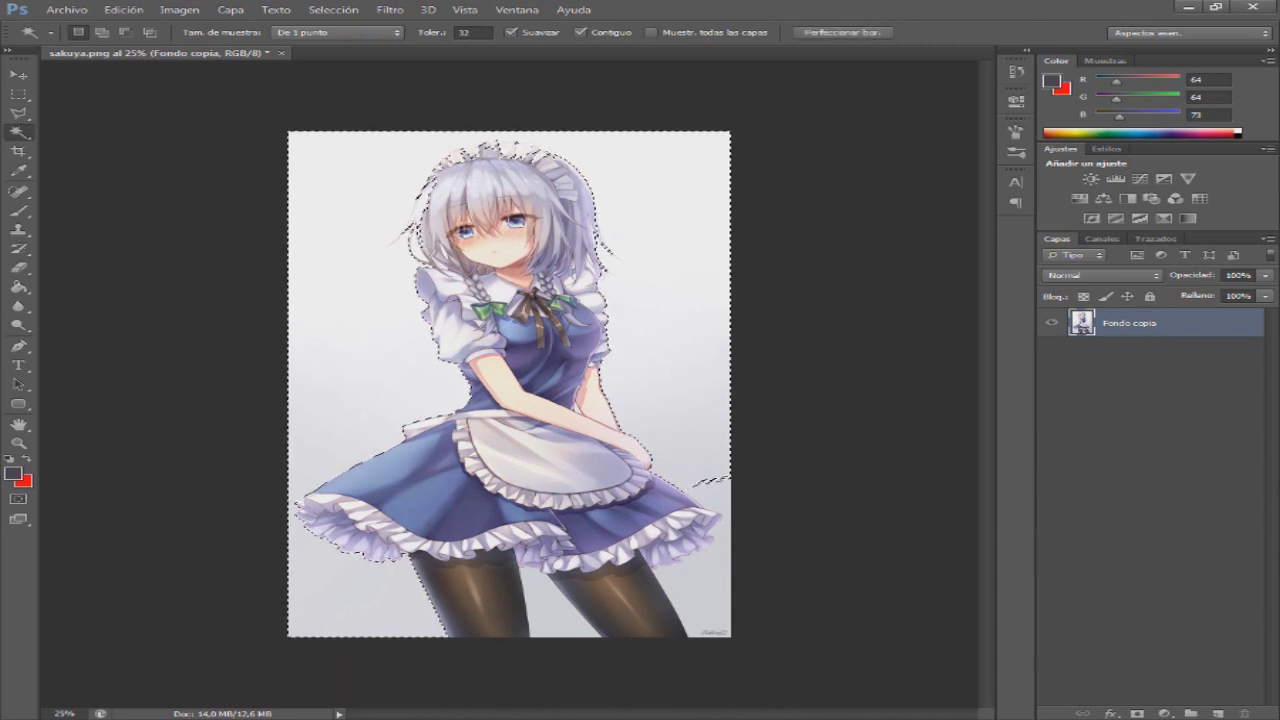
pyautogui.hotkey('ctrl', 'd')
pyautogui.click(362, 235)
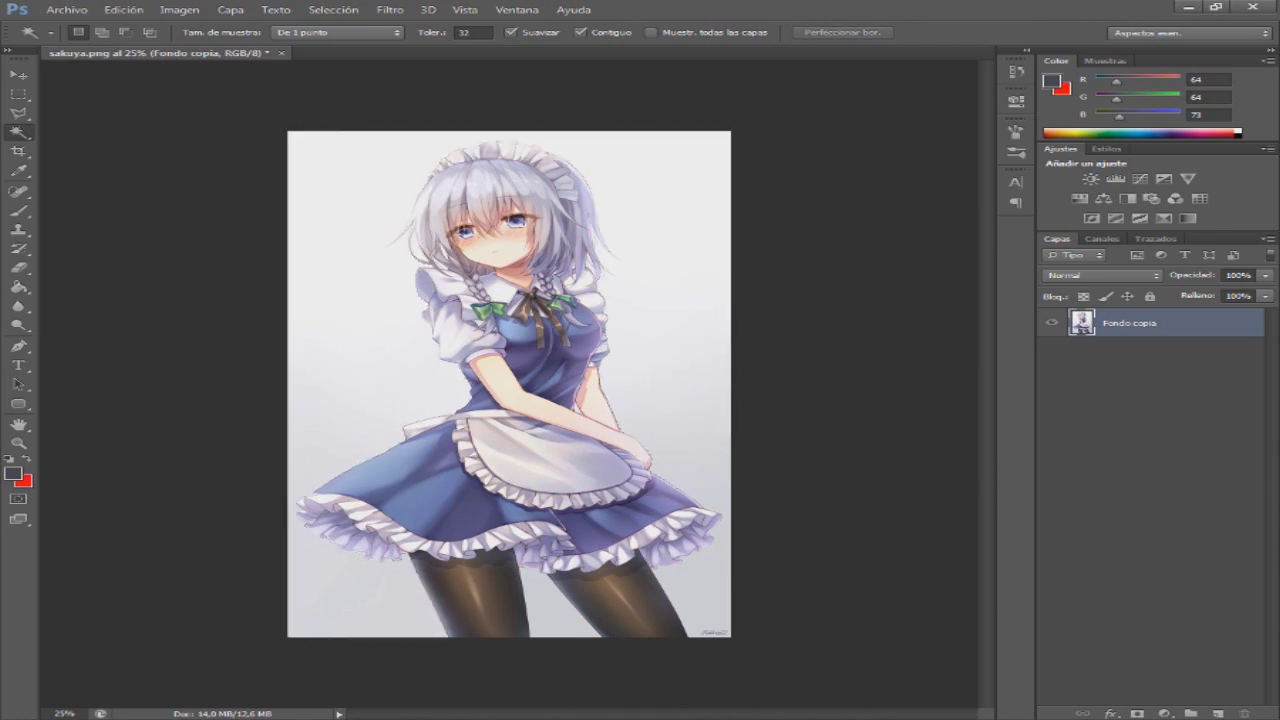
pyautogui.hotkey('ctrl', 'z')
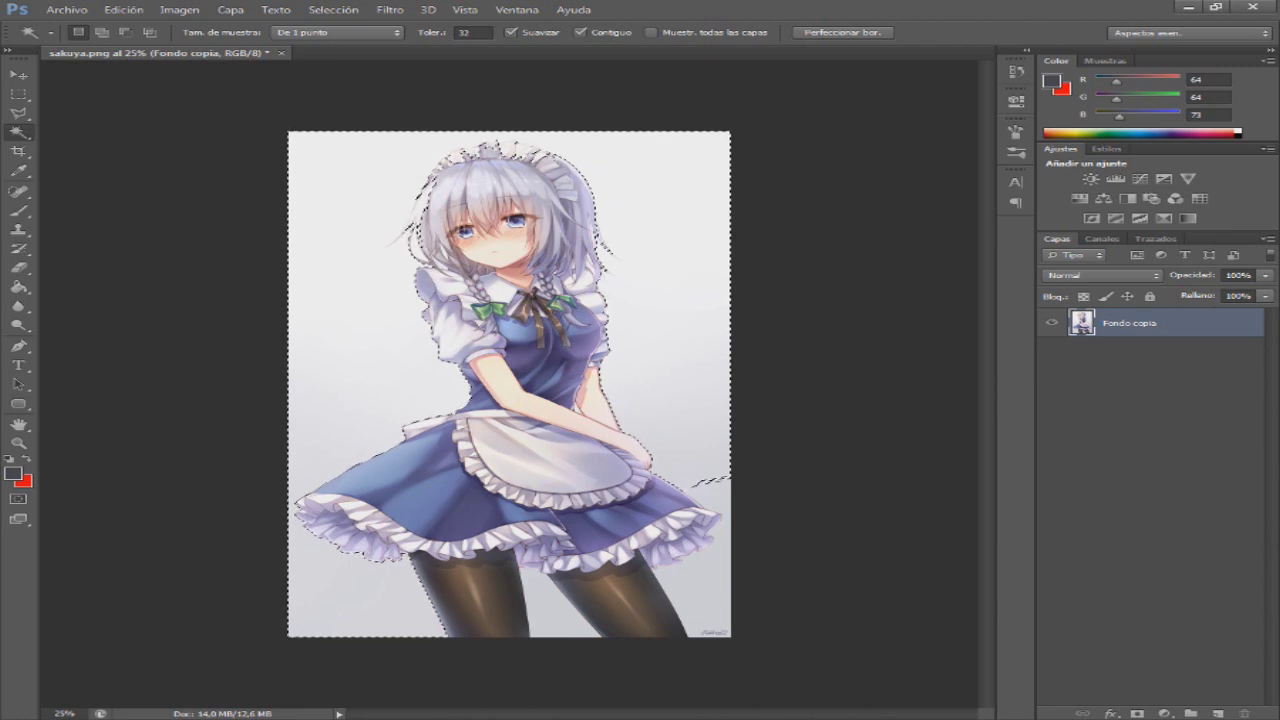
pyautogui.click(65, 714)
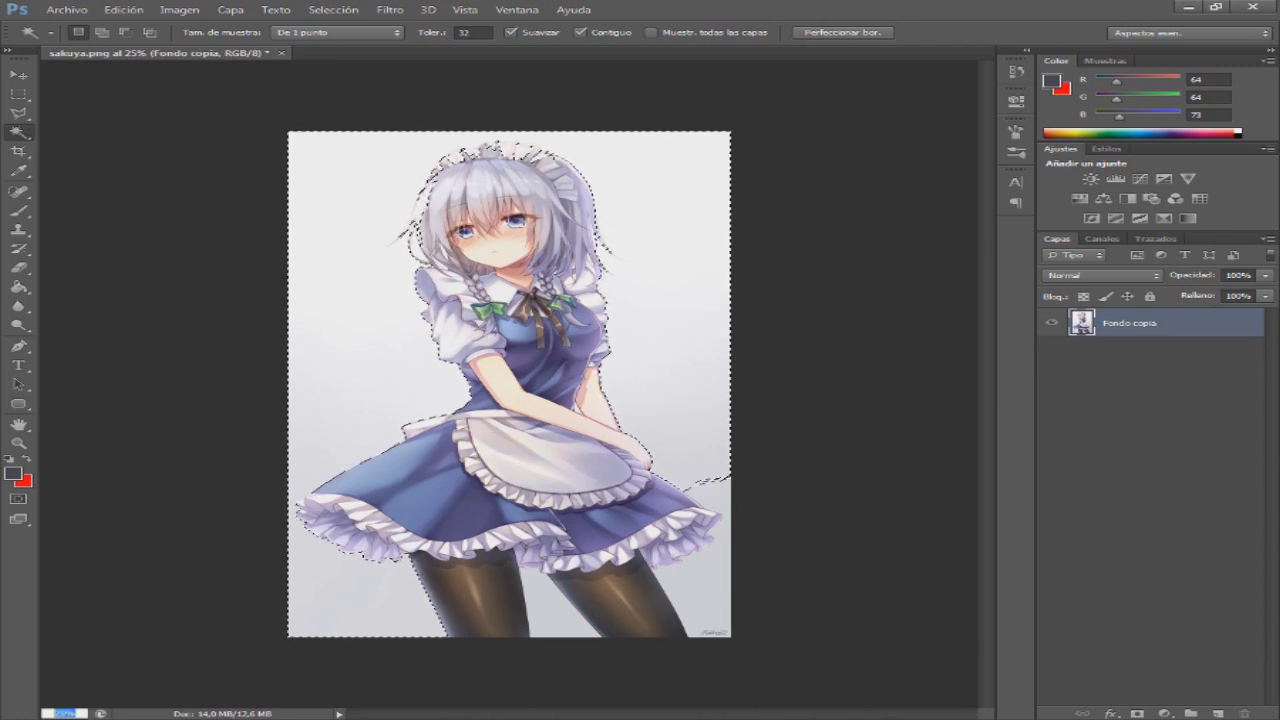
pyautogui.write('100')
pyautogui.press('Return')
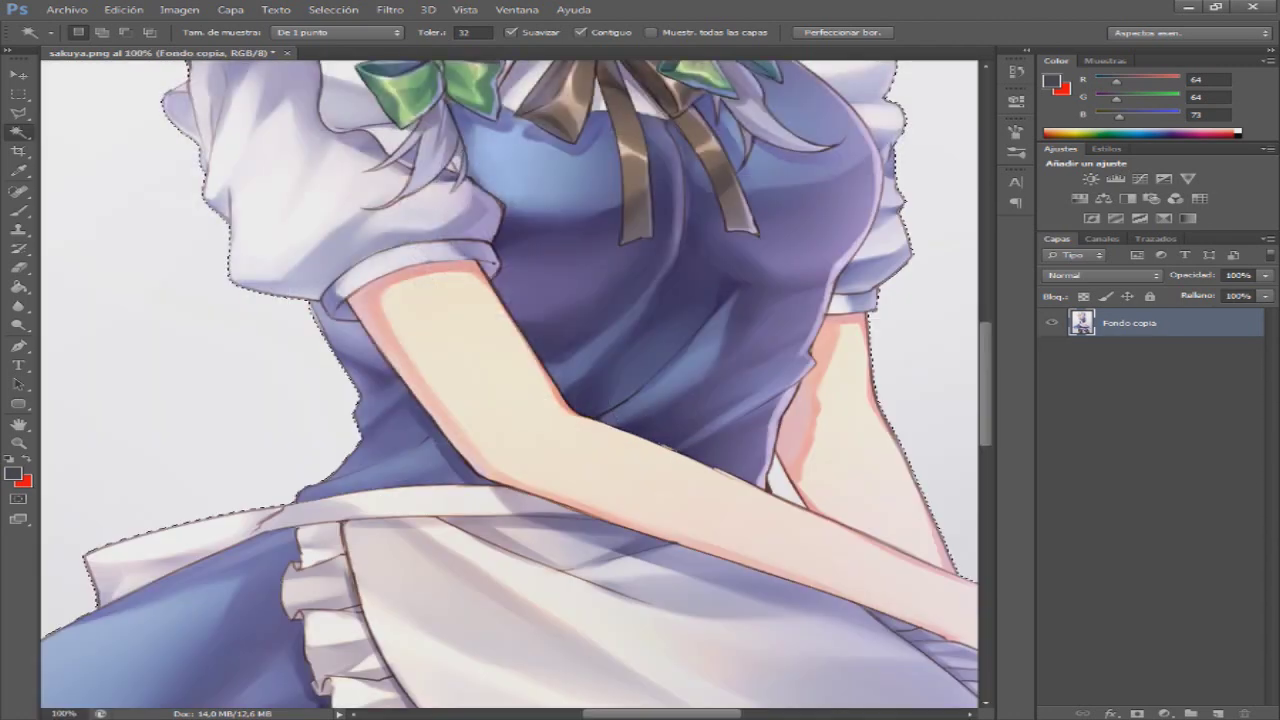
pyautogui.scroll(10, 510, 385)
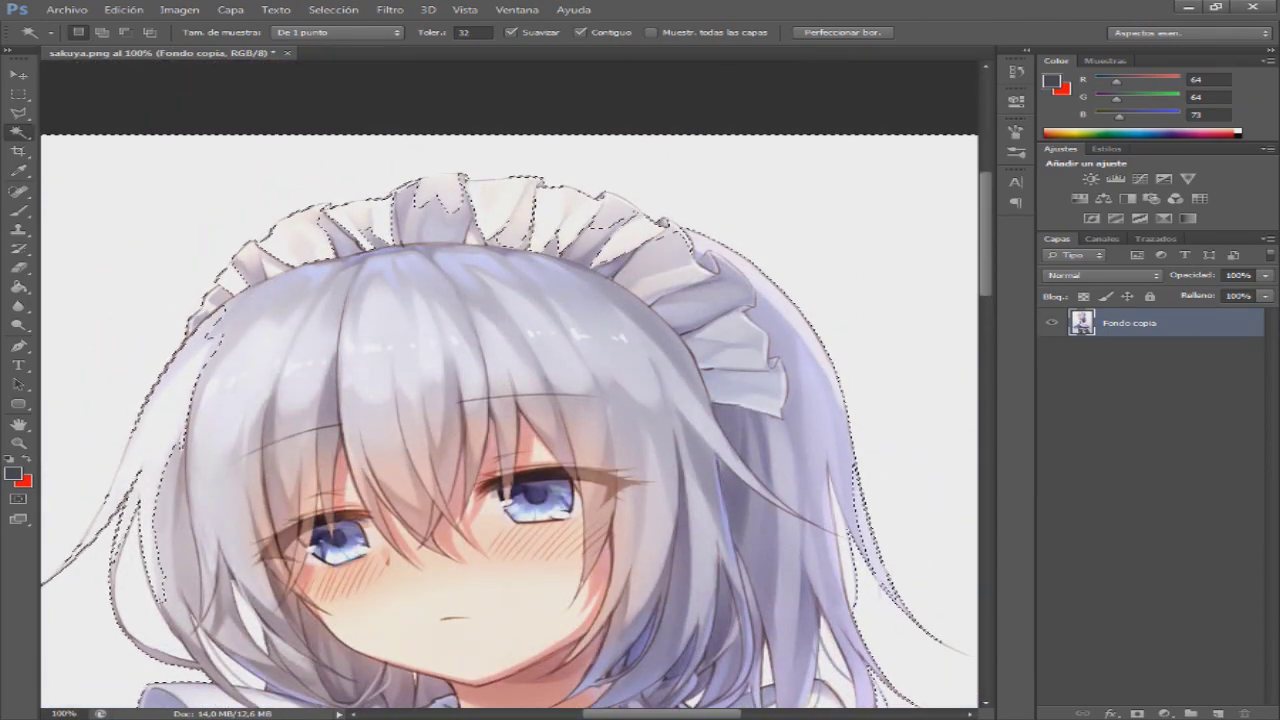
pyautogui.hotkey('ctrl', 'd')
# - Erase the background beside the outer hair on the character's left-hand side of the image, reducing the eraser brush to 21 for the edges
pyautogui.press('e')
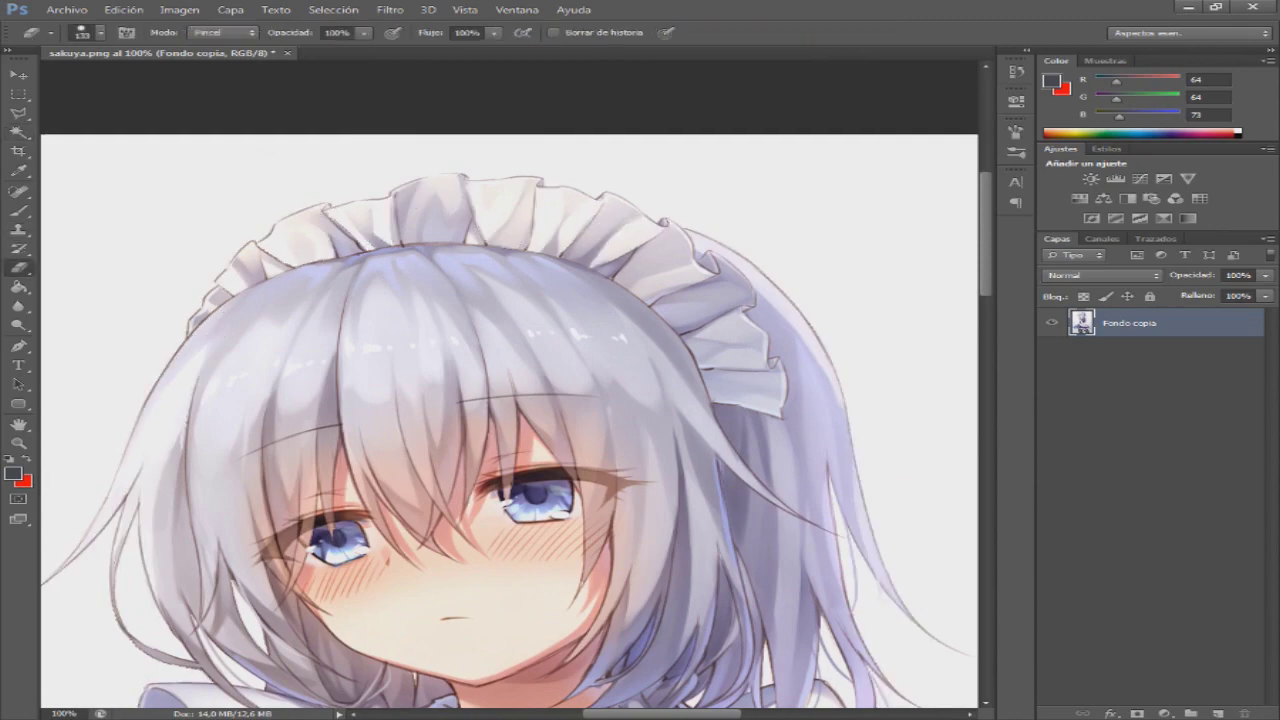
pyautogui.scroll(-4, 510, 385)
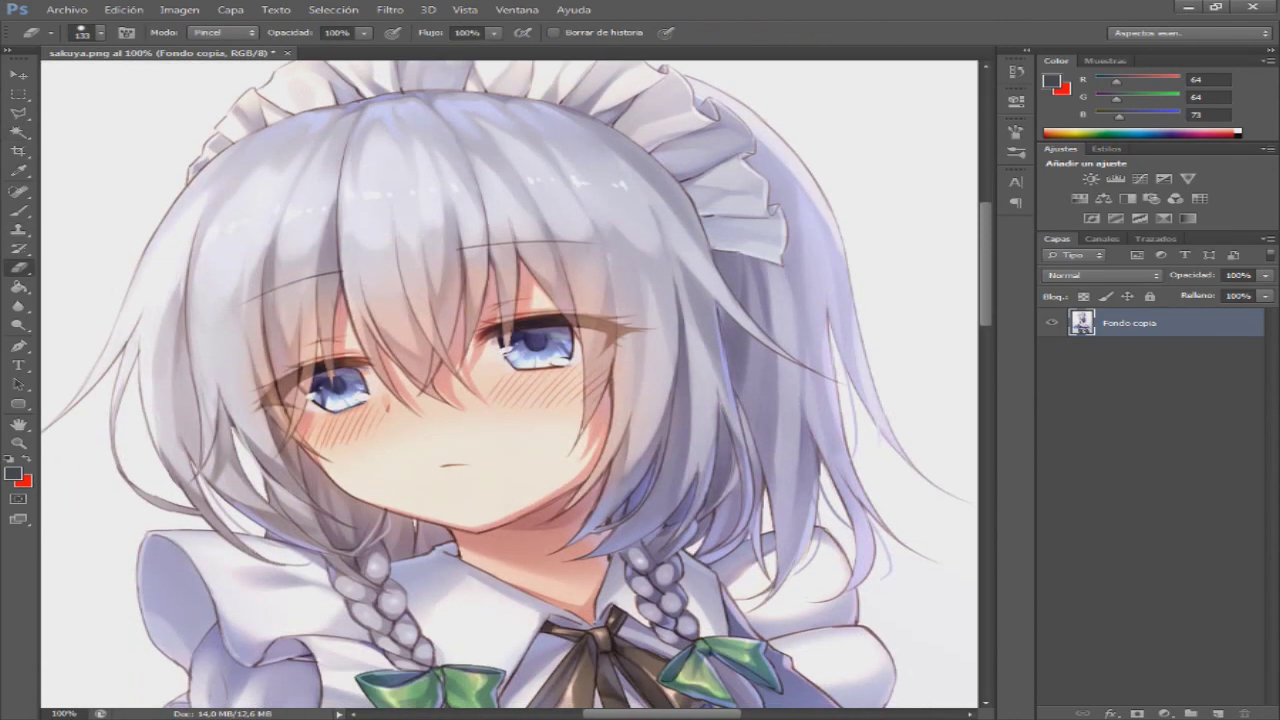
pyautogui.hscroll(-5, 510, 385)
pyautogui.moveTo(197, 352)
pyautogui.mouseDown()
pyautogui.moveTo(222, 368)
pyautogui.moveTo(260, 335)
pyautogui.moveTo(295, 283)
pyautogui.moveTo(305, 226)
pyautogui.mouseUp()
pyautogui.click(100, 32)
pyautogui.click(49, 78)
pyautogui.moveTo(372, 222)
pyautogui.mouseDown()
pyautogui.moveTo(375, 195)
pyautogui.moveTo(400, 180)
pyautogui.moveTo(370, 248)
pyautogui.mouseUp()
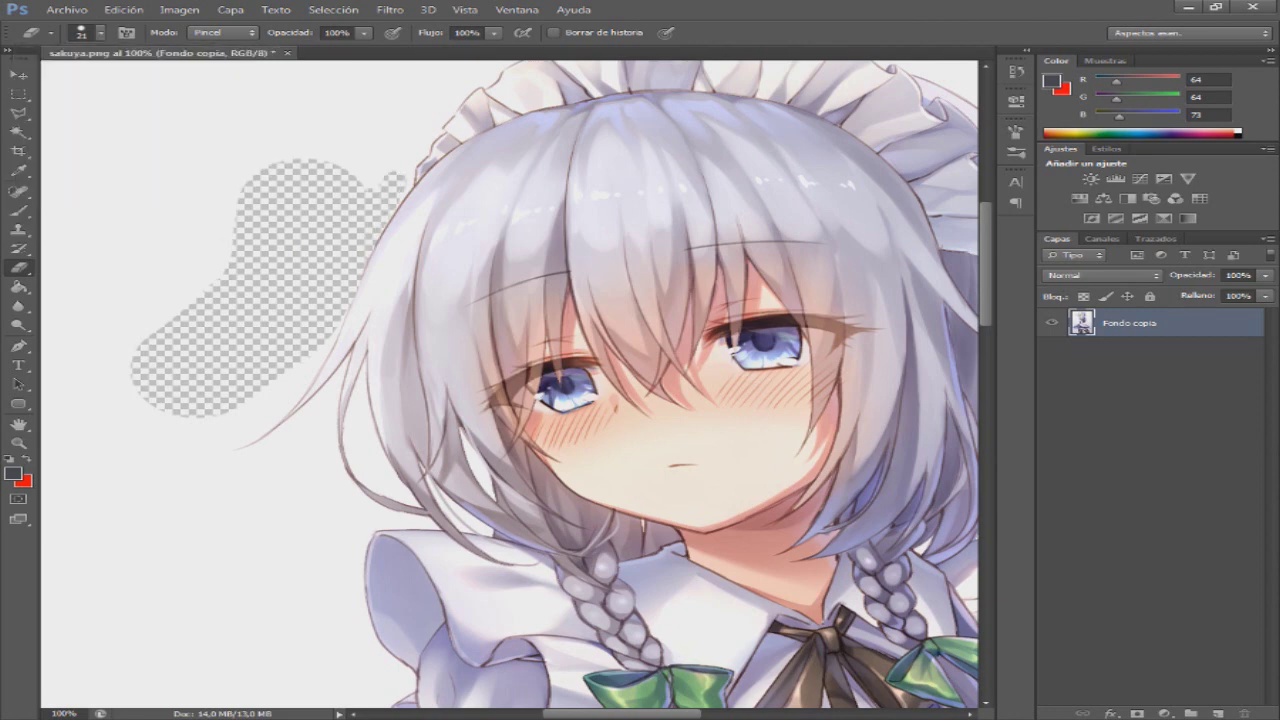
pyautogui.moveTo(400, 172)
pyautogui.mouseDown()
pyautogui.moveTo(408, 108)
pyautogui.moveTo(375, 172)
pyautogui.mouseUp()
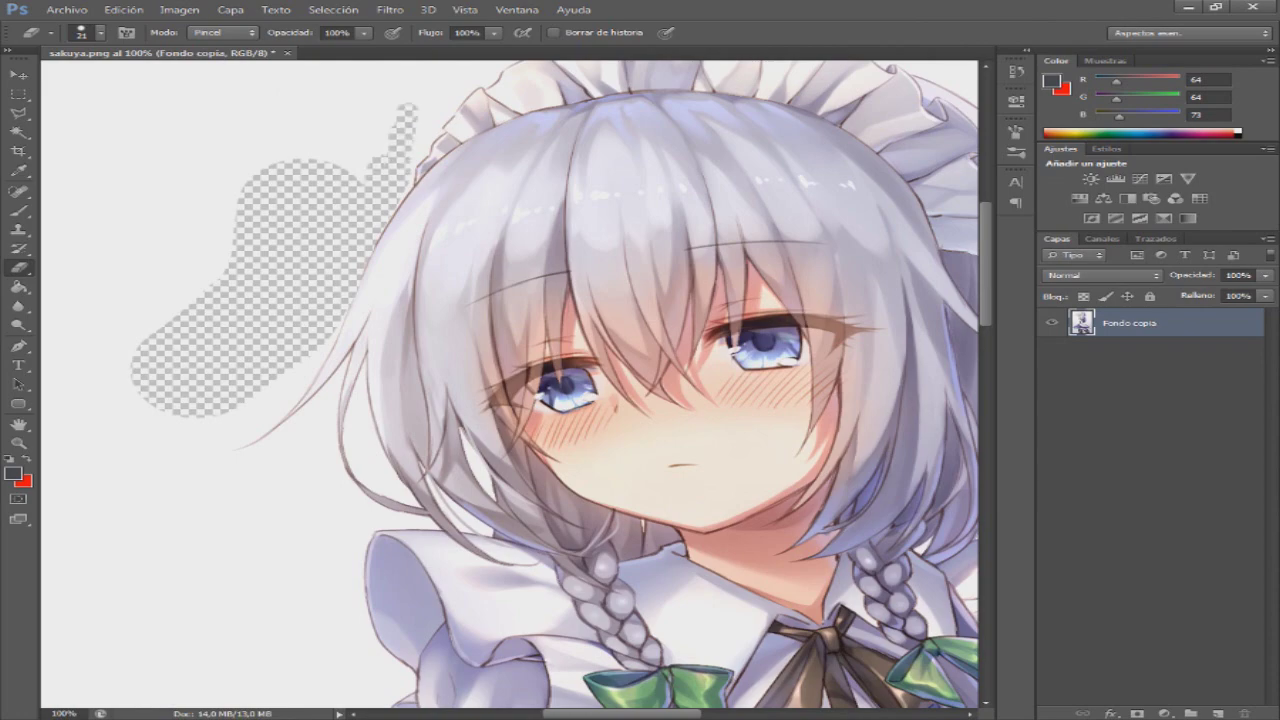
# - Erase a strip of background along the outer edge of the frilled headband and beside the loose hair strand with the size 21 eraser
pyautogui.scroll(3, 509, 384)
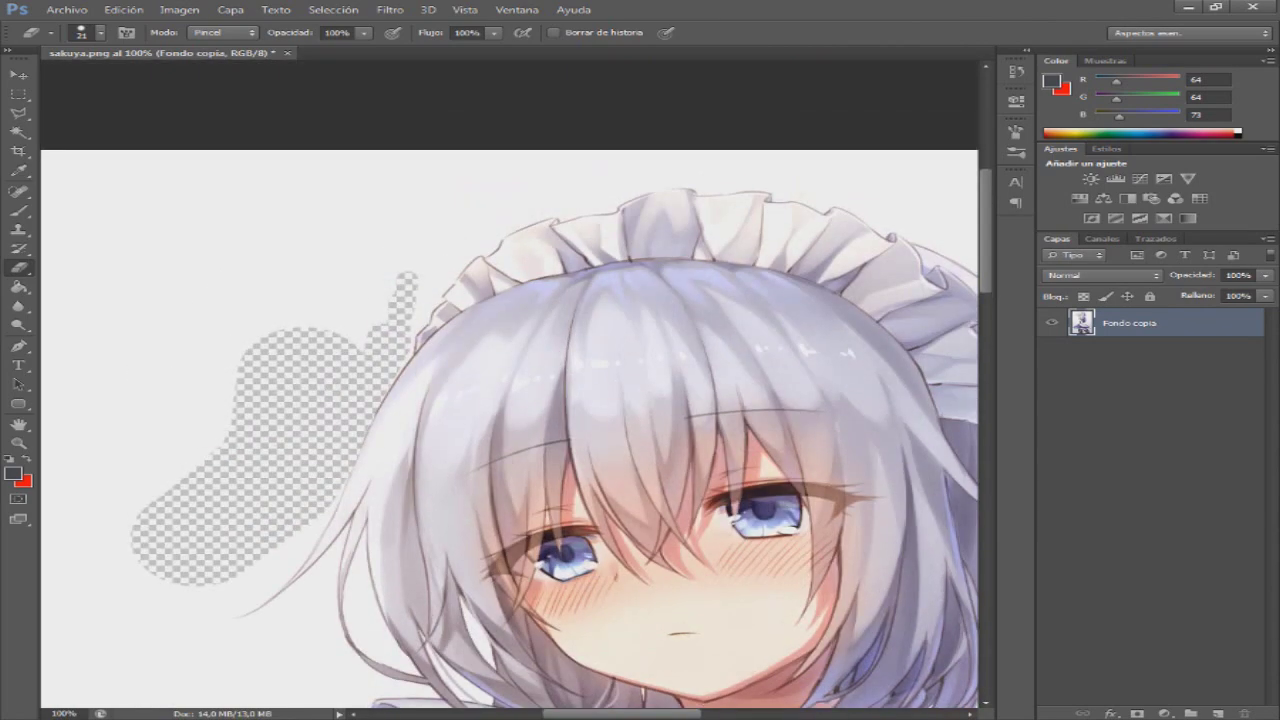
pyautogui.moveTo(420, 320)
pyautogui.mouseDown()
pyautogui.moveTo(430, 298)
pyautogui.moveTo(416, 338)
pyautogui.mouseUp()
pyautogui.moveTo(420, 296)
pyautogui.mouseDown()
pyautogui.moveTo(460, 248)
pyautogui.moveTo(446, 296)
pyautogui.mouseUp()
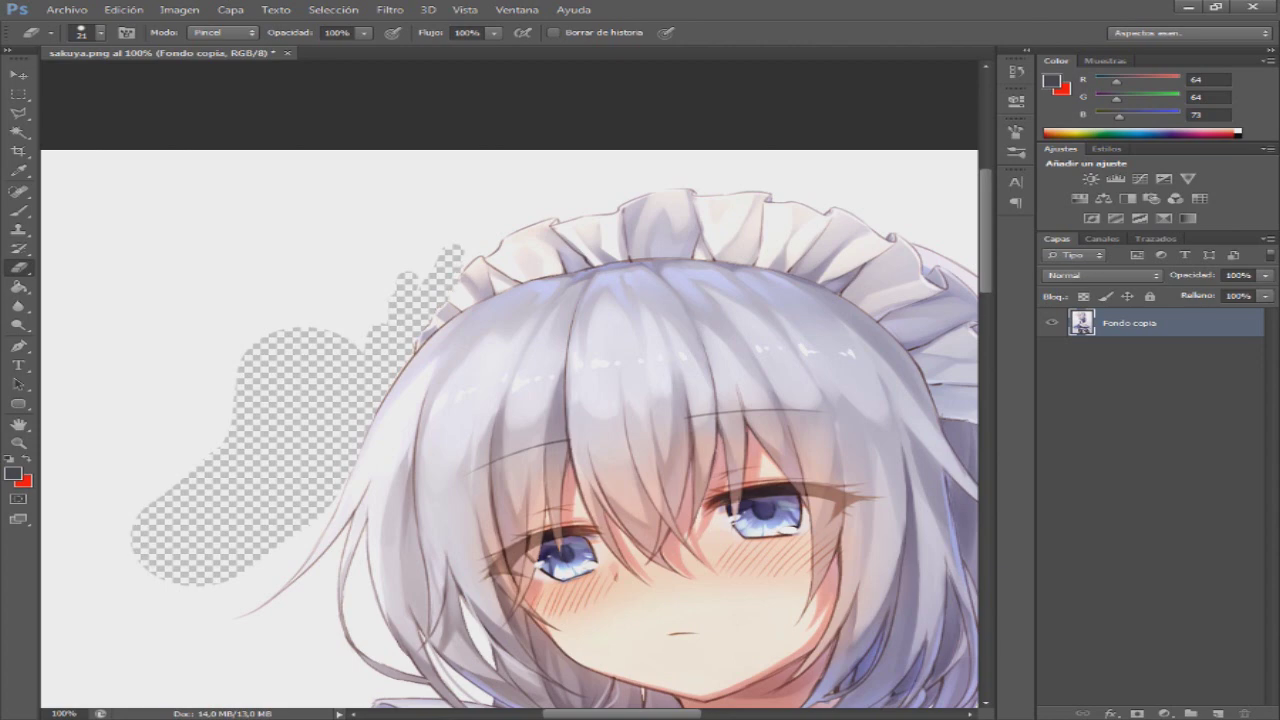
pyautogui.hotkey('ctrl', 'z')
pyautogui.moveTo(448, 278)
pyautogui.mouseDown()
pyautogui.moveTo(438, 294)
pyautogui.moveTo(506, 220)
pyautogui.moveTo(572, 202)
pyautogui.moveTo(584, 212)
pyautogui.moveTo(656, 183)
pyautogui.moveTo(712, 184)
pyautogui.mouseUp()
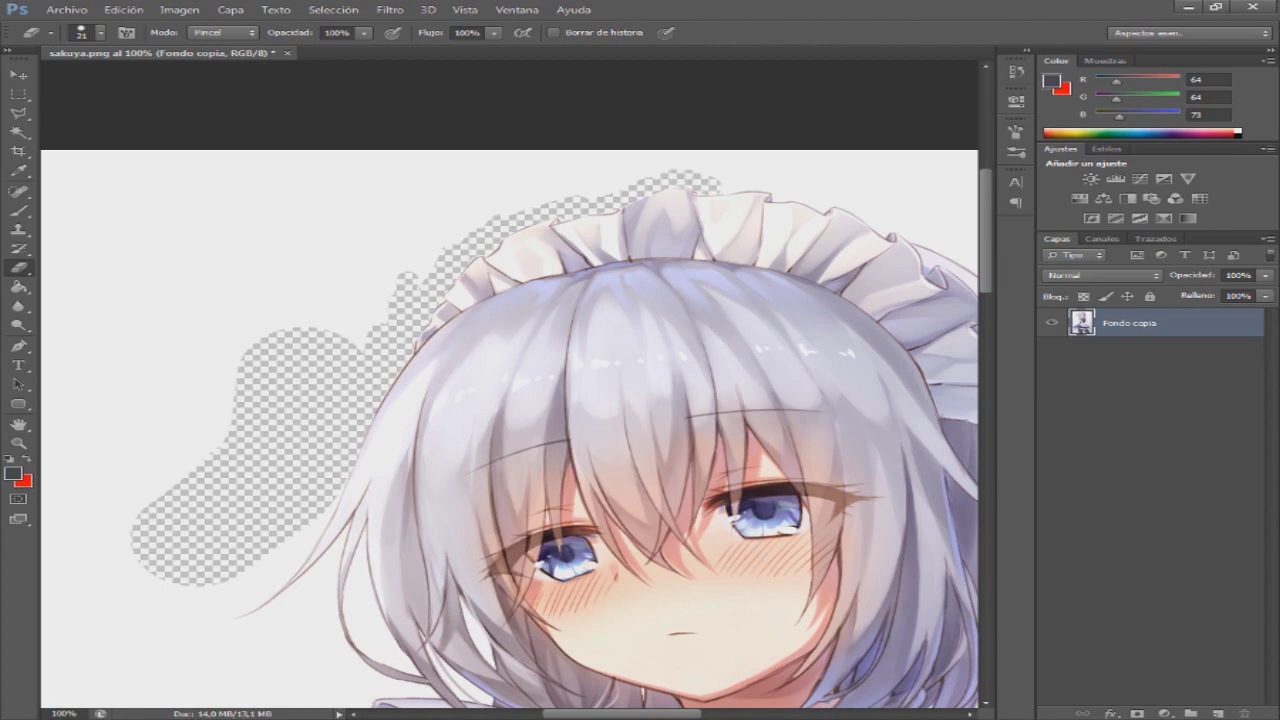
pyautogui.moveTo(712, 184)
pyautogui.mouseDown()
pyautogui.moveTo(780, 184)
pyautogui.moveTo(822, 206)
pyautogui.mouseUp()
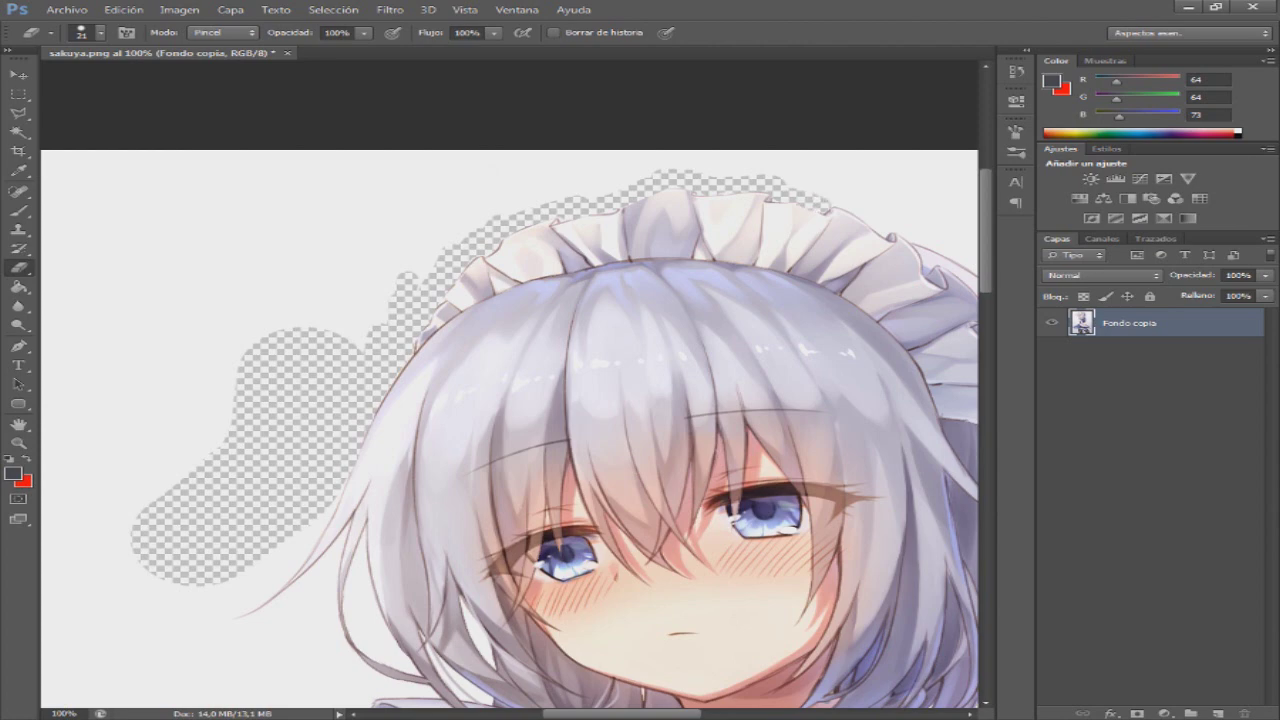
pyautogui.moveTo(622, 714); pyautogui.dragTo(703, 714)
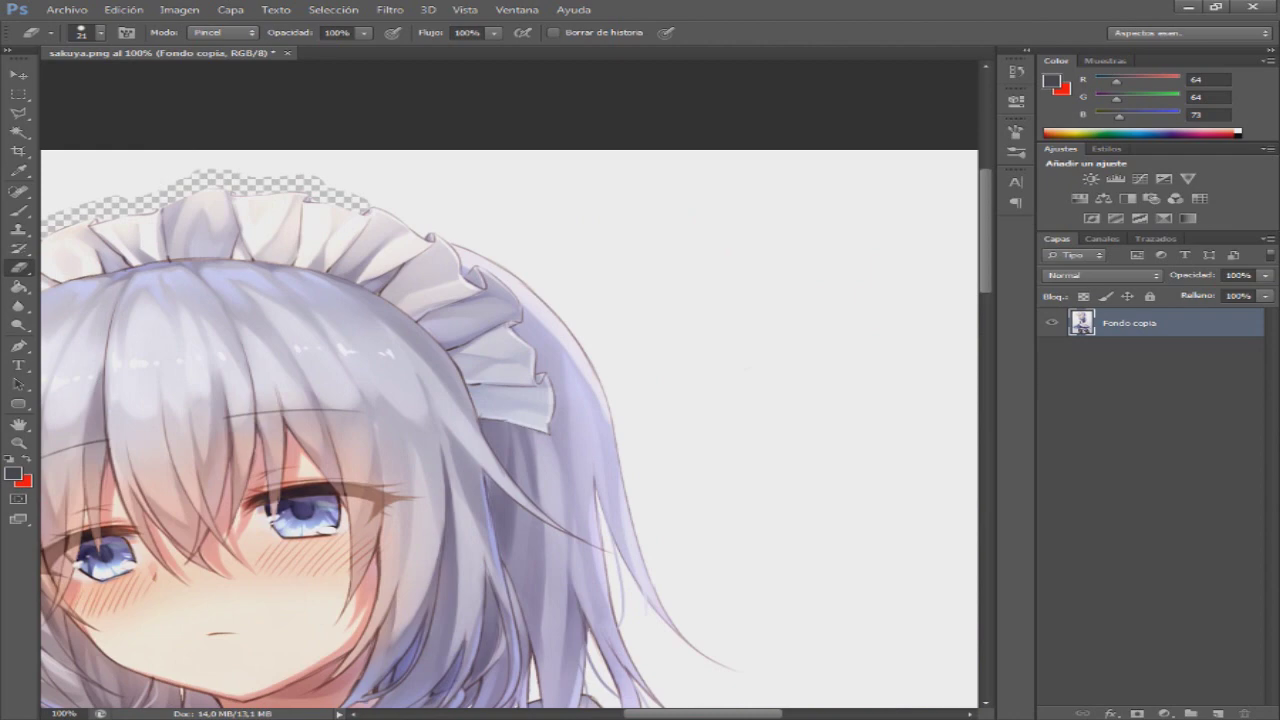
pyautogui.moveTo(373, 203); pyautogui.dragTo(552, 285)
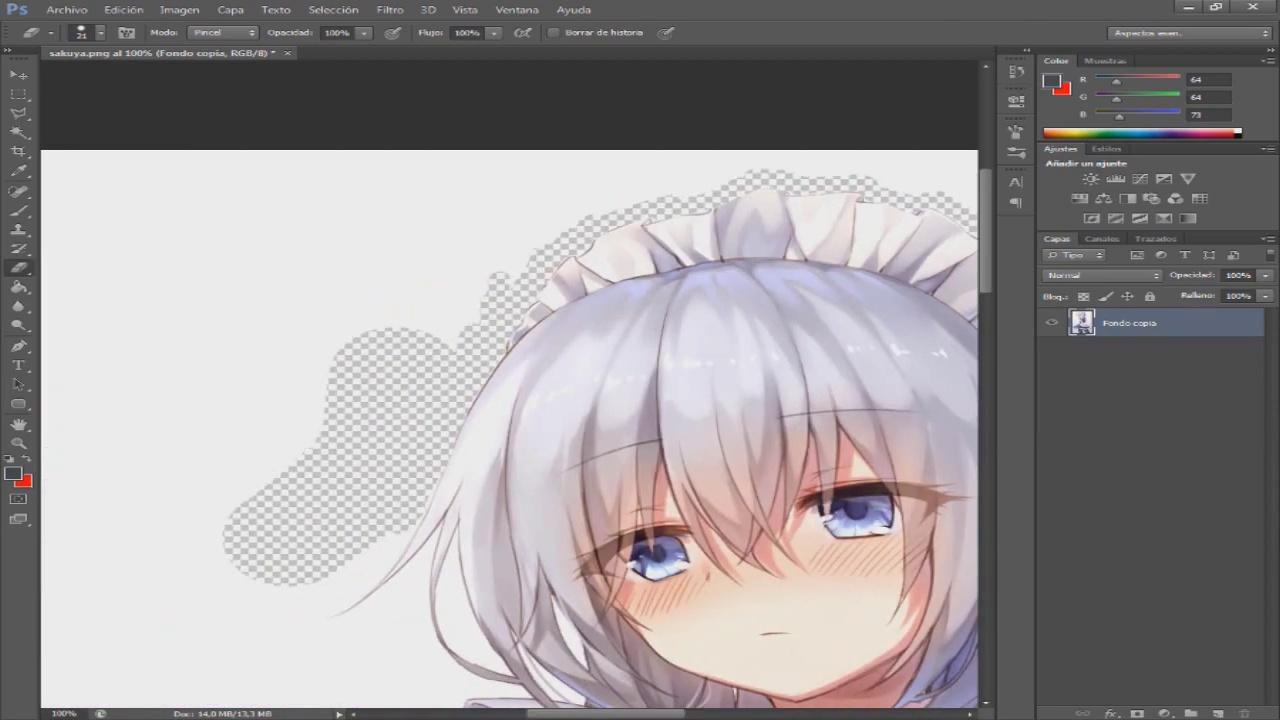
pyautogui.moveTo(400, 524)
pyautogui.mouseDown()
pyautogui.moveTo(373, 545)
pyautogui.moveTo(385, 557)
pyautogui.moveTo(371, 571)
pyautogui.moveTo(384, 575)
pyautogui.moveTo(354, 584)
pyautogui.mouseUp()
# - Select the remaining light background around the character with the Magic Wand, delete it and clear the selection
pyautogui.press('w')
pyautogui.click(236, 420)
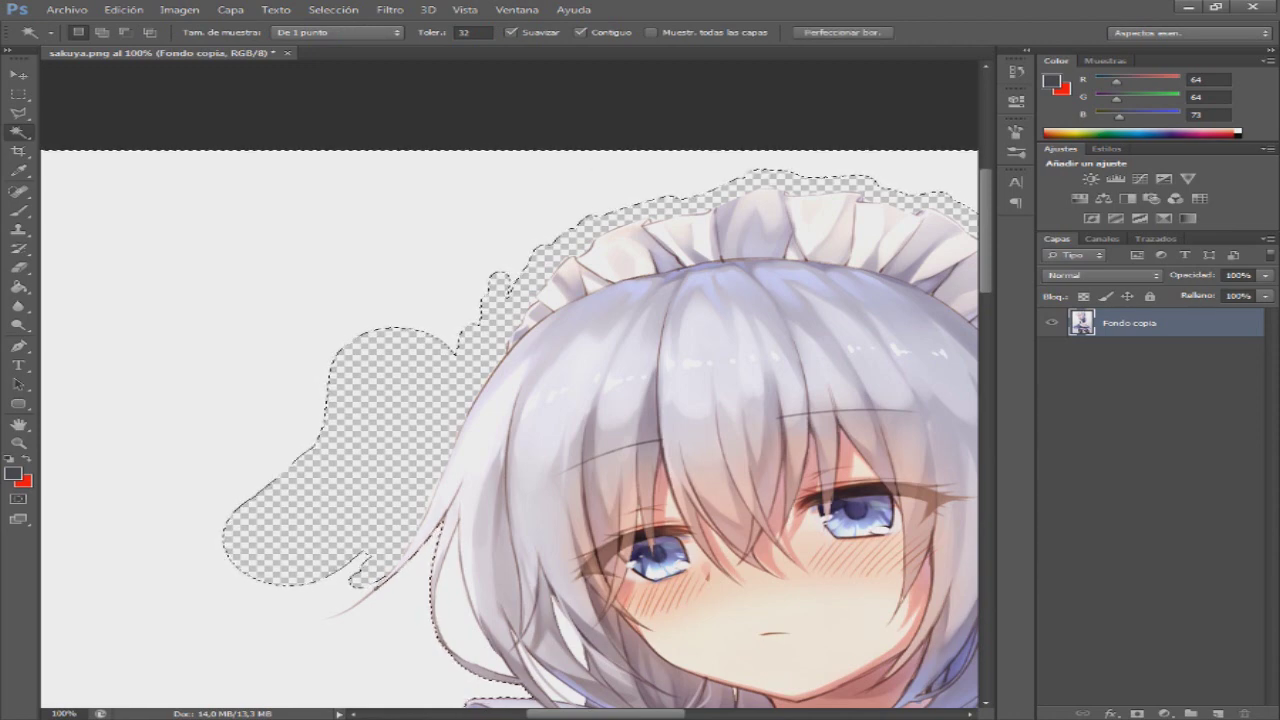
pyautogui.click(64, 713)
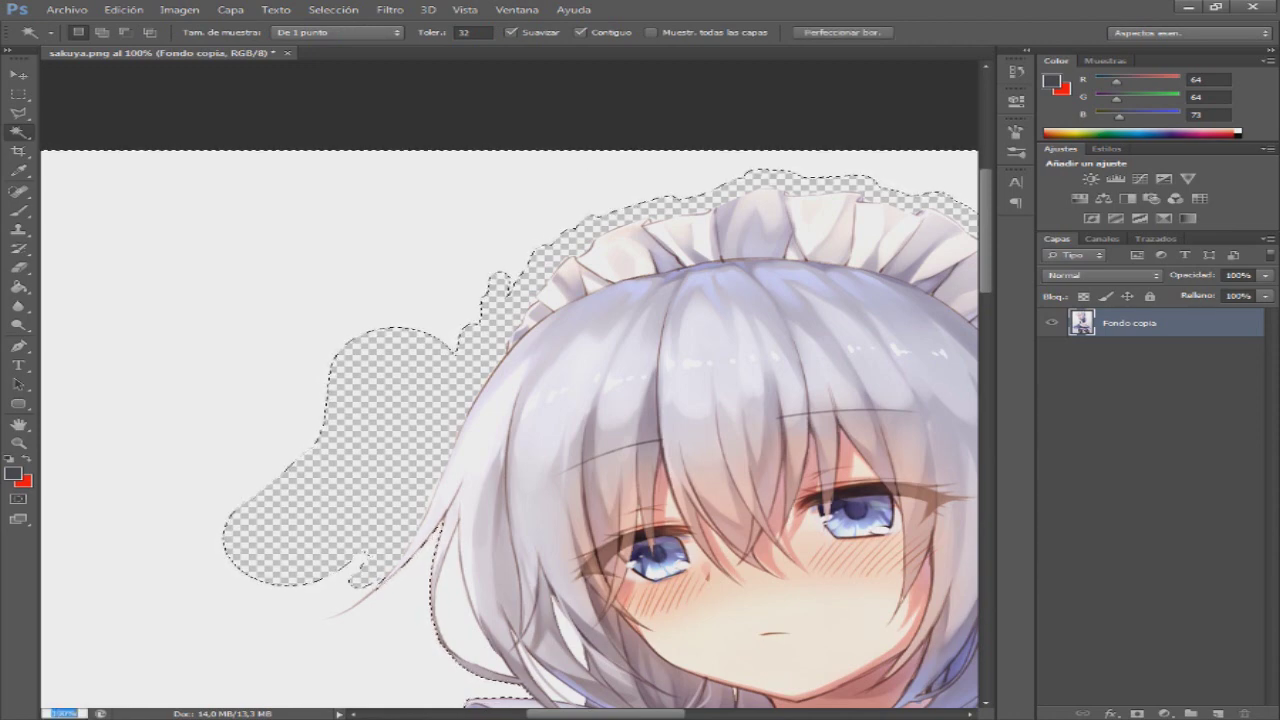
pyautogui.write('25')
pyautogui.press('Return')
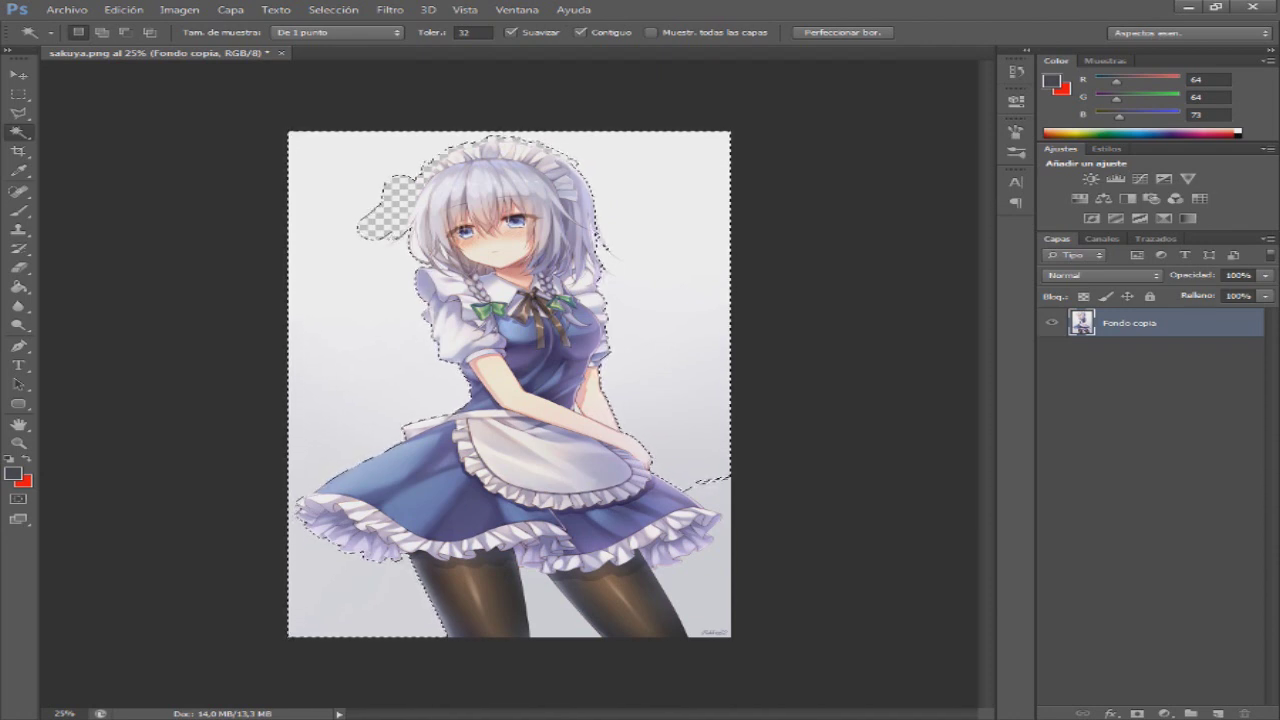
pyautogui.press('Delete')
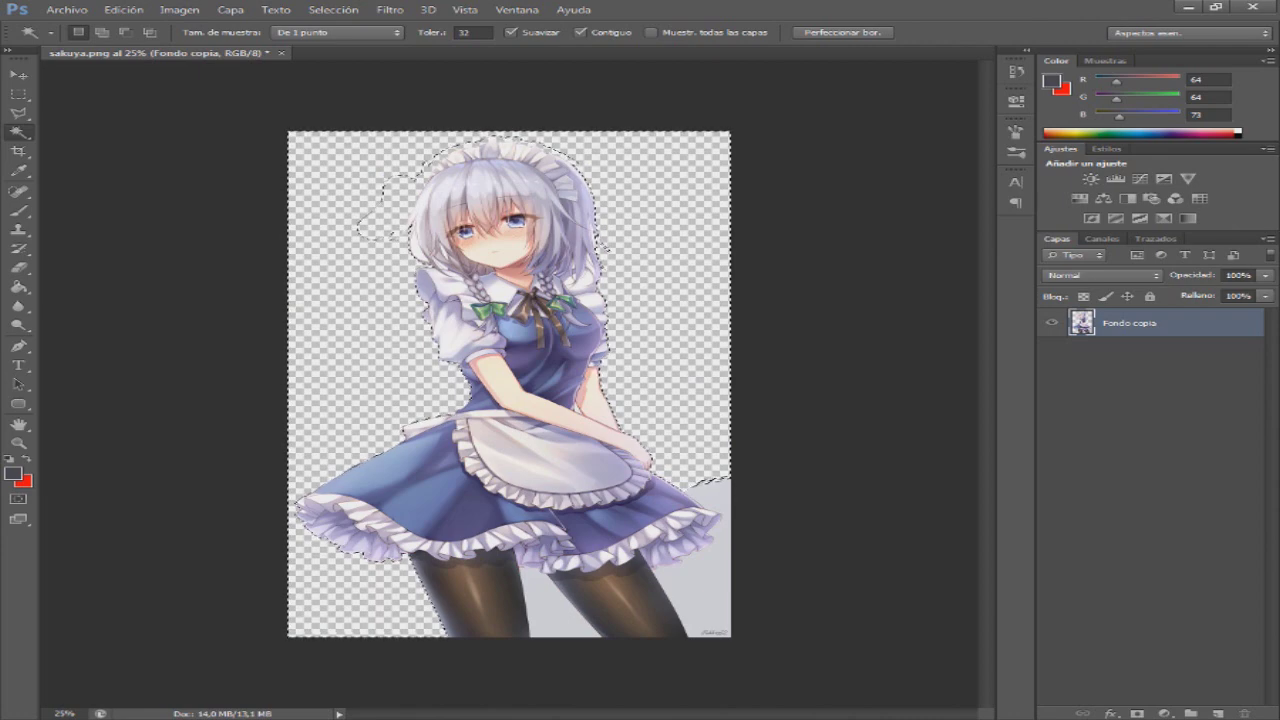
pyautogui.hotkey('ctrl', 'd')
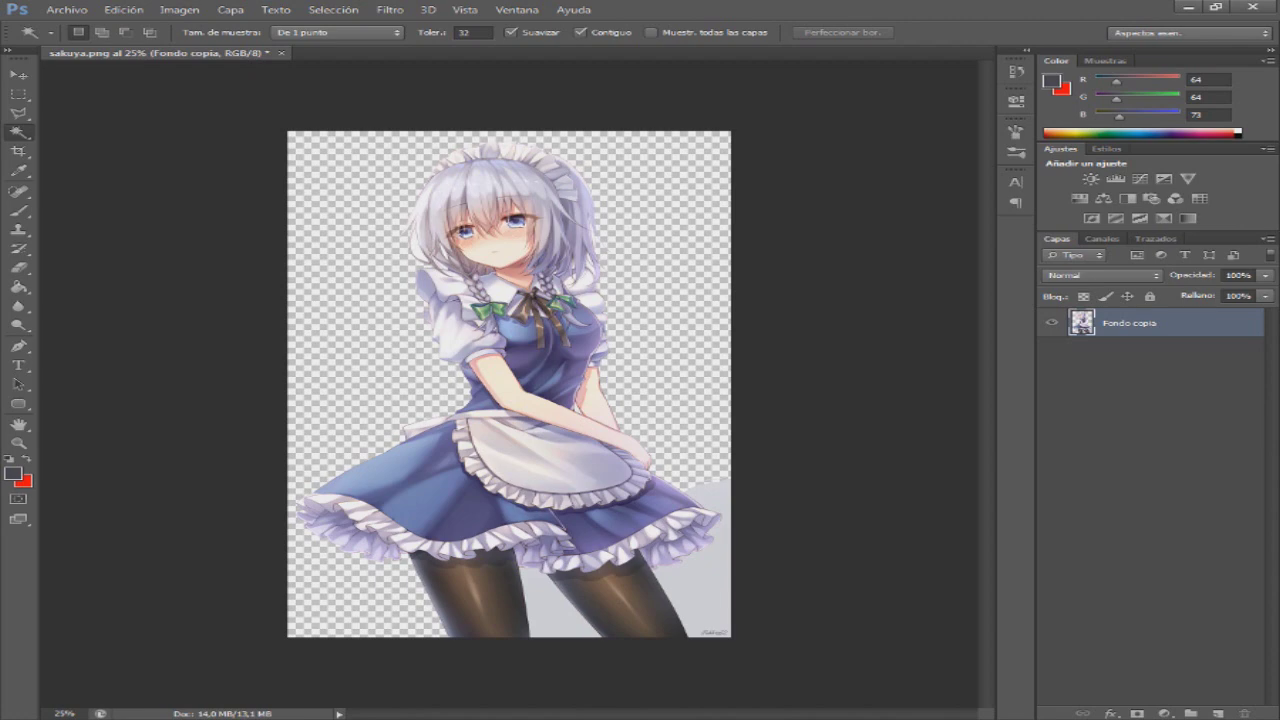
# - Duplicate the Fondo copia layer as Fondo copia 2 and delete the Fondo copia layer
pyautogui.rightClick(1188, 323)
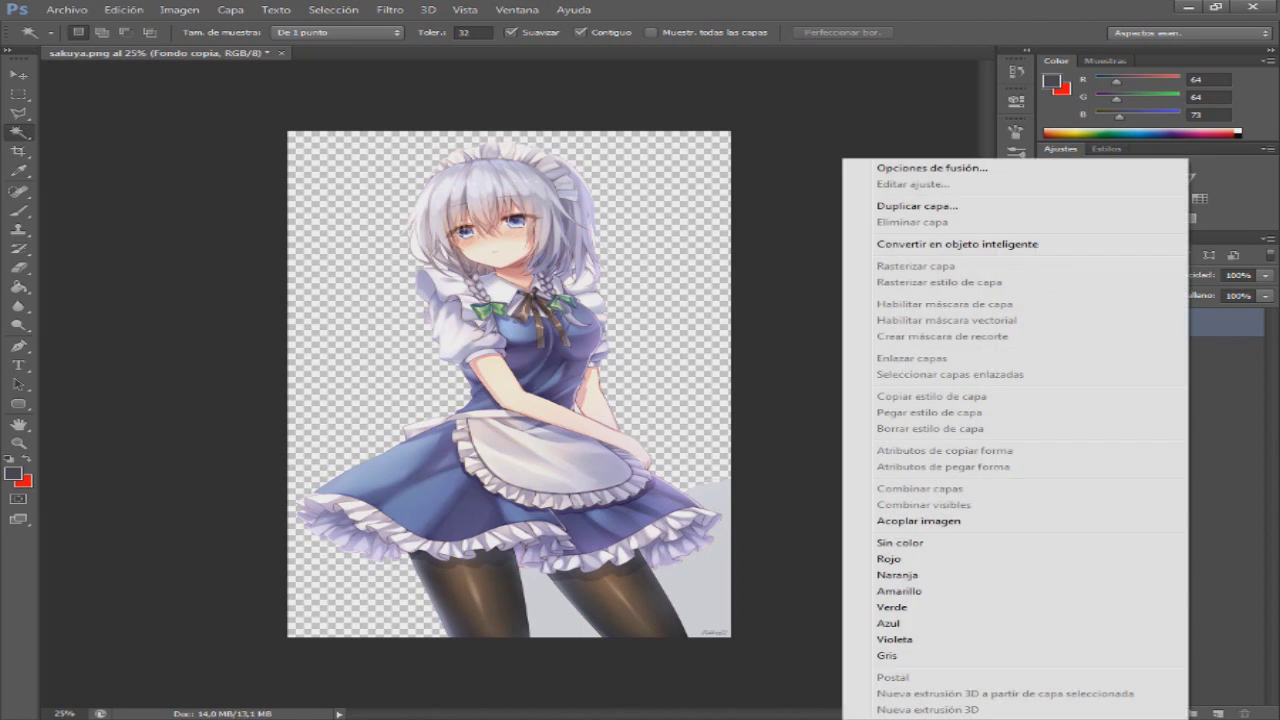
pyautogui.press('Escape')
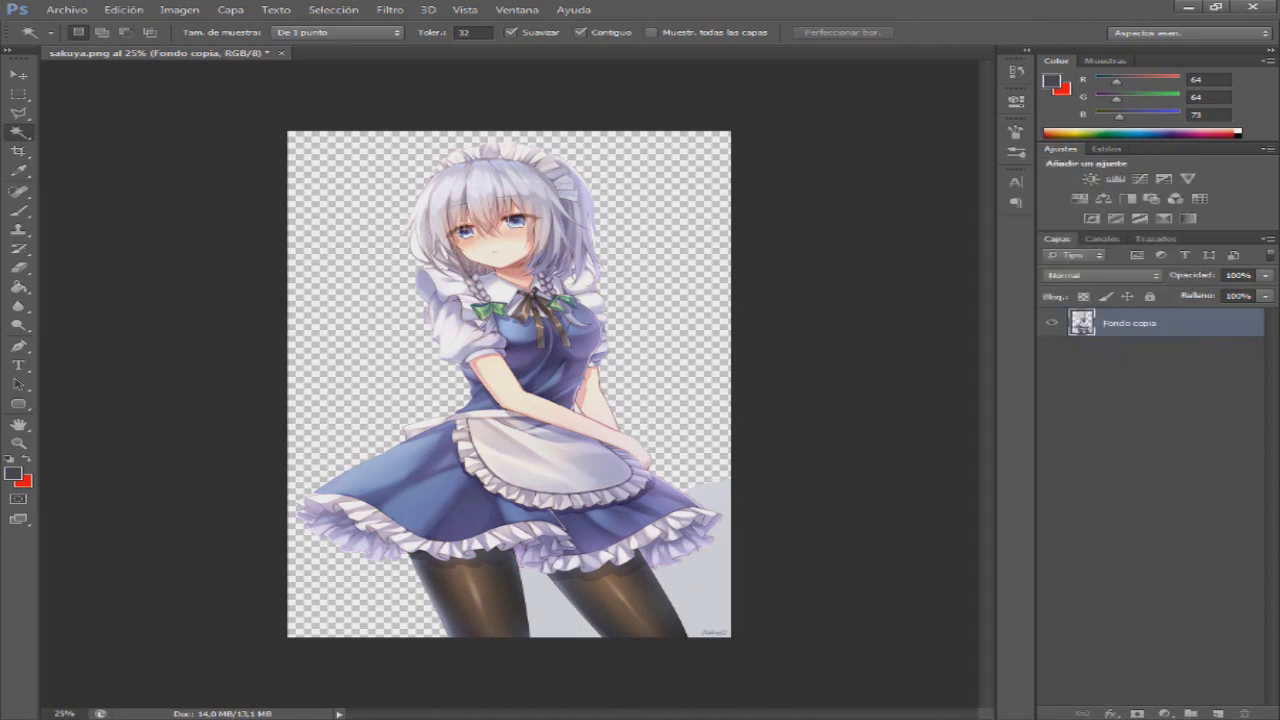
pyautogui.rightClick(1184, 322)
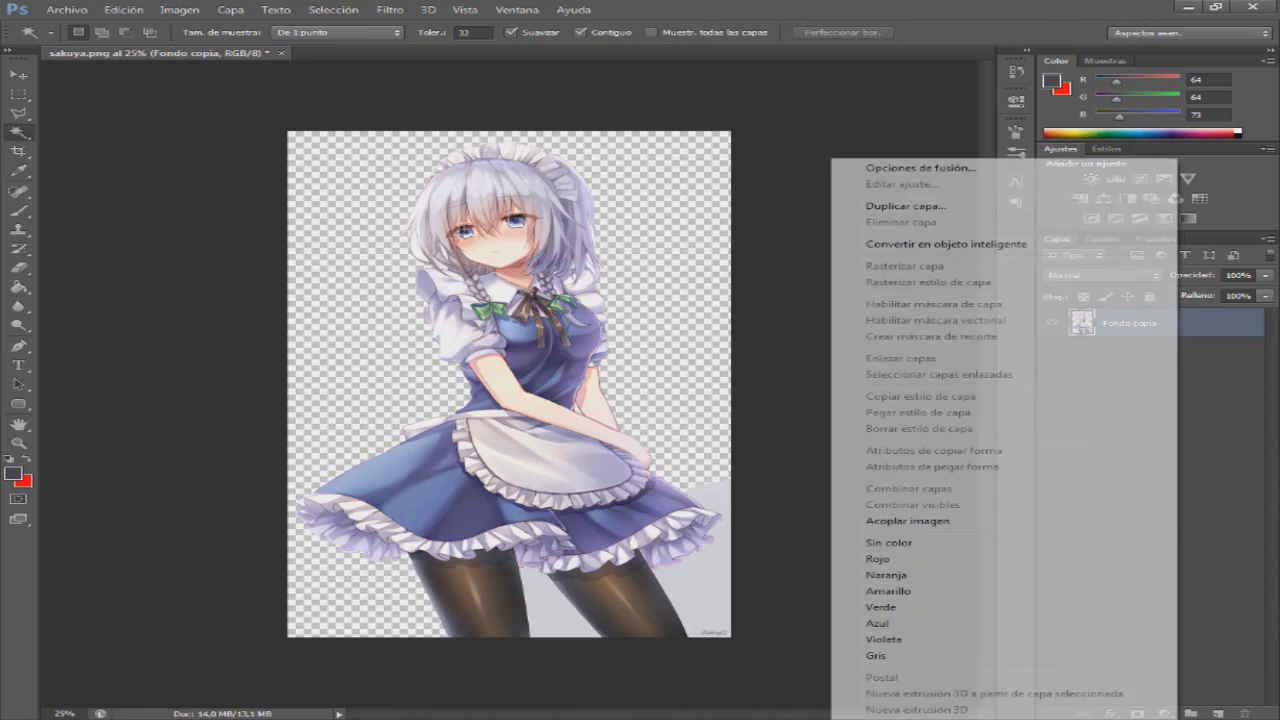
pyautogui.click(1100, 205)
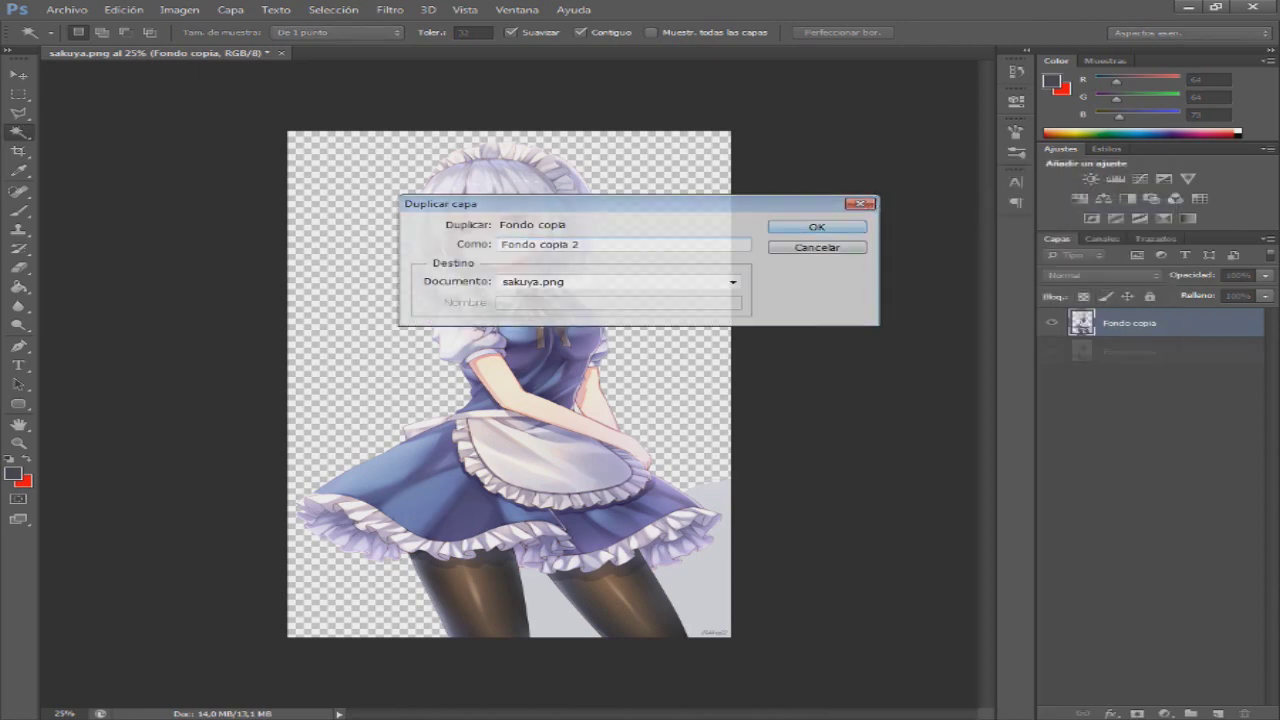
pyautogui.press('Return')
pyautogui.rightClick(1123, 351)
pyautogui.click(846, 221)
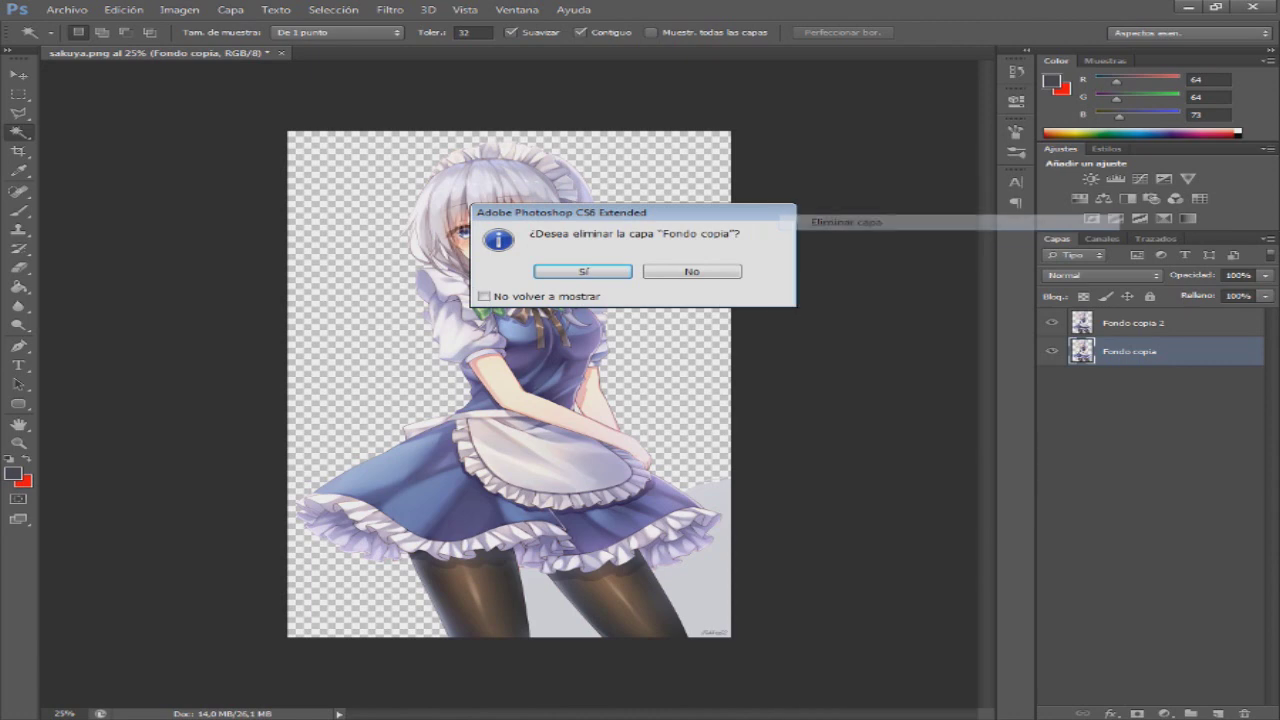
pyautogui.click(572, 271)
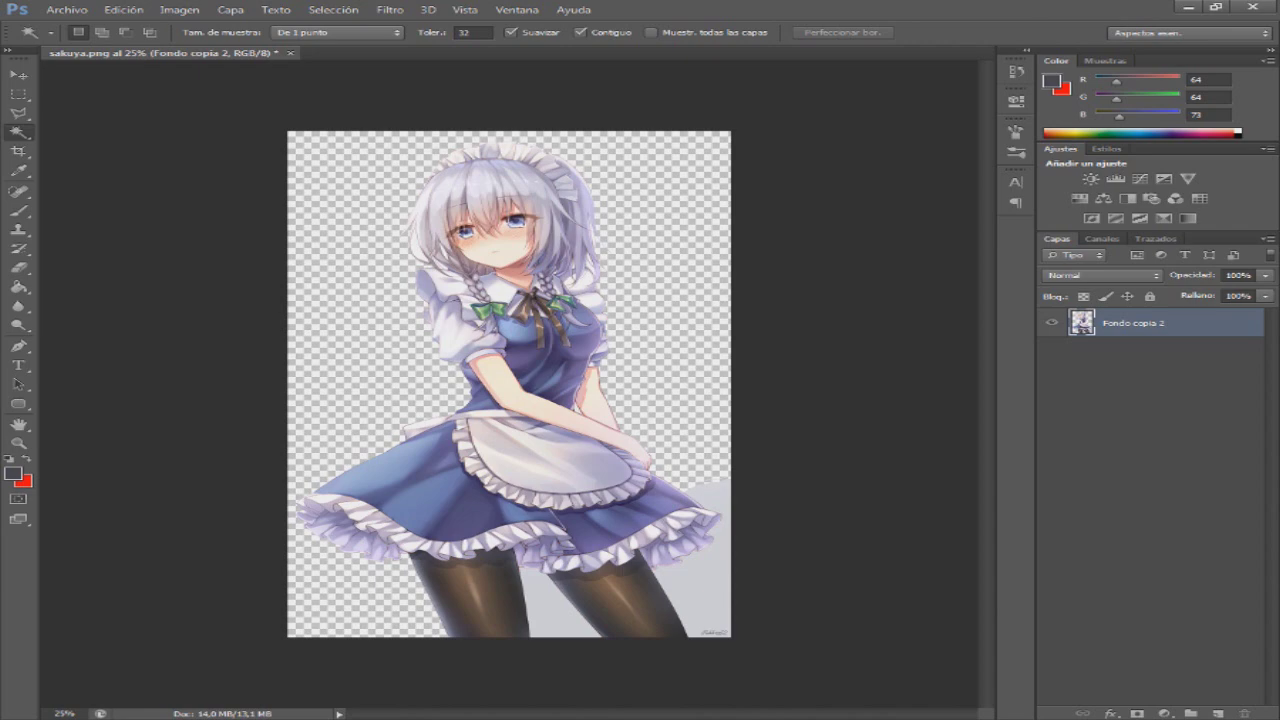
# - Remove the leftover grey background between the legs, beside the skirt and in the gap between arm and waist using the Magic Wand
pyautogui.click(549, 608)
pyautogui.press('Delete')
pyautogui.click(703, 592)
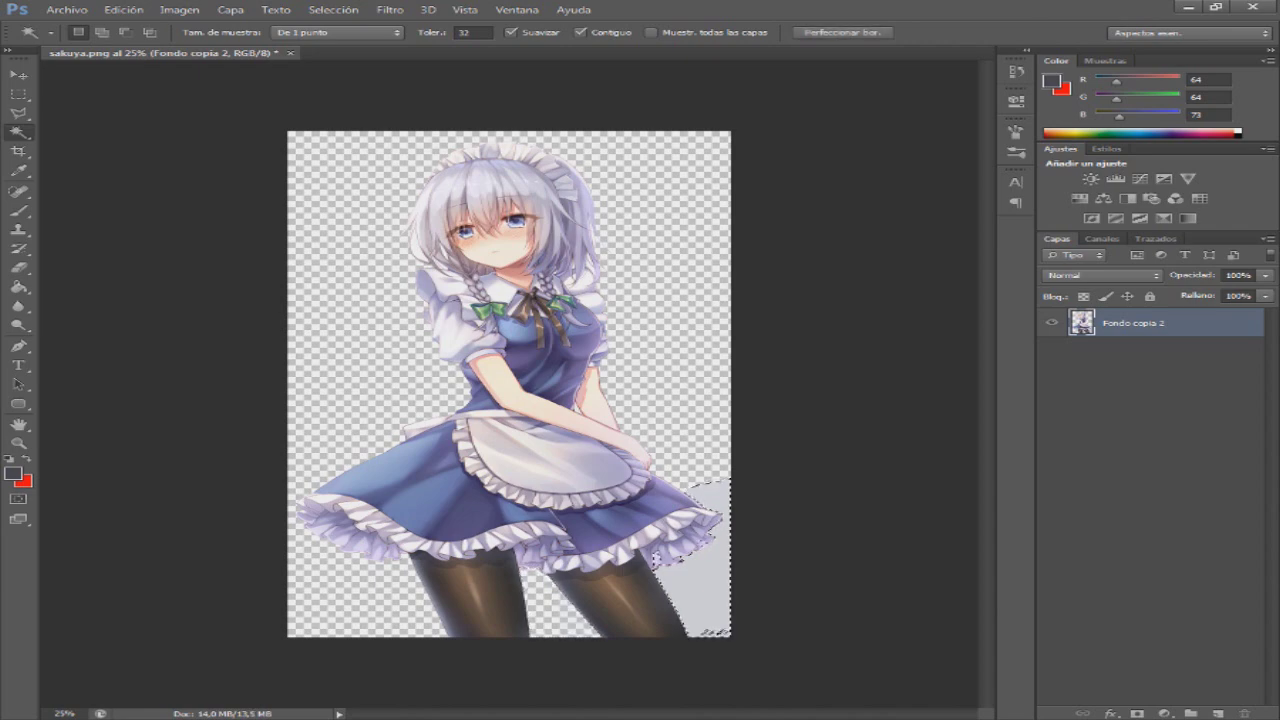
pyautogui.press('Delete')
pyautogui.click(702, 585)
pyautogui.hotkey('ctrl', 'd')
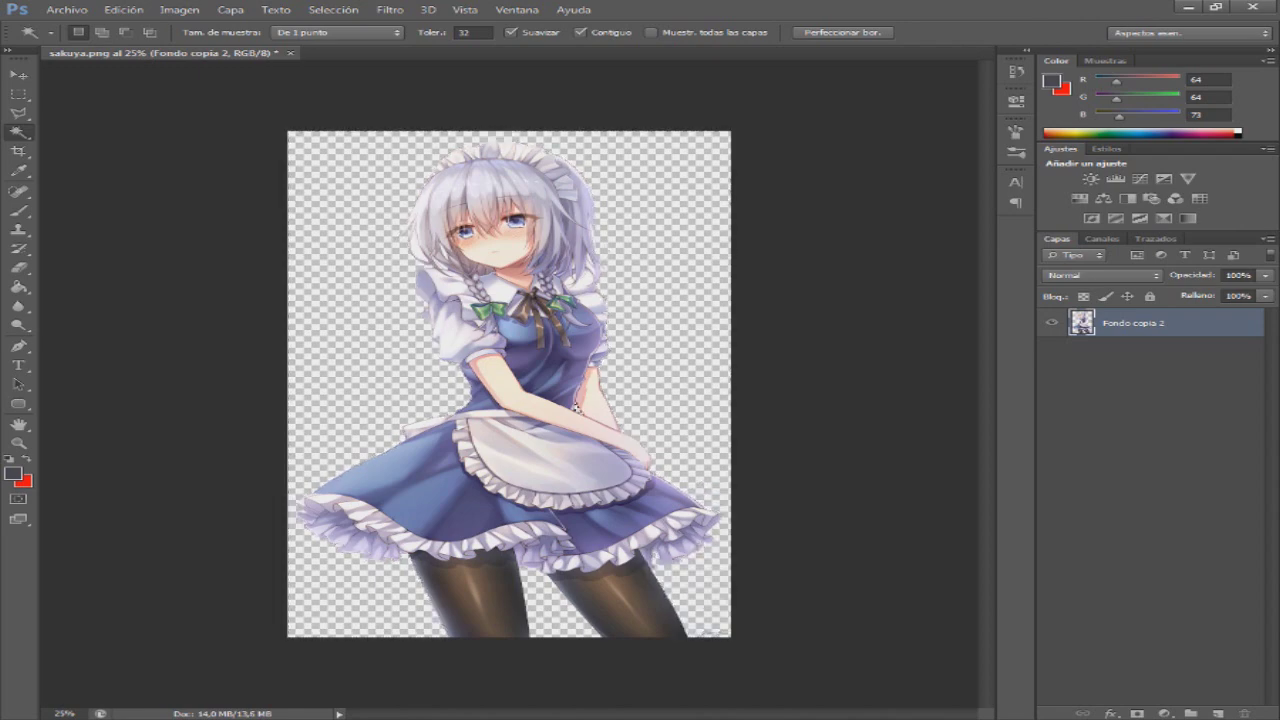
pyautogui.hotkey('ctrl', 'd')
# - Select leftover background patches around the hair ends with the Magic Wand, delete the patch by the outer strands and clear the selection
pyautogui.click(438, 263)
pyautogui.hotkey('ctrl', 'd')
pyautogui.click(441, 265)
pyautogui.hotkey('ctrl', 'd')
pyautogui.click(590, 266)
pyautogui.click(585, 260)
pyautogui.click(590, 260)
pyautogui.click(605, 252)
pyautogui.press('Delete')
pyautogui.hotkey('ctrl', 'd')
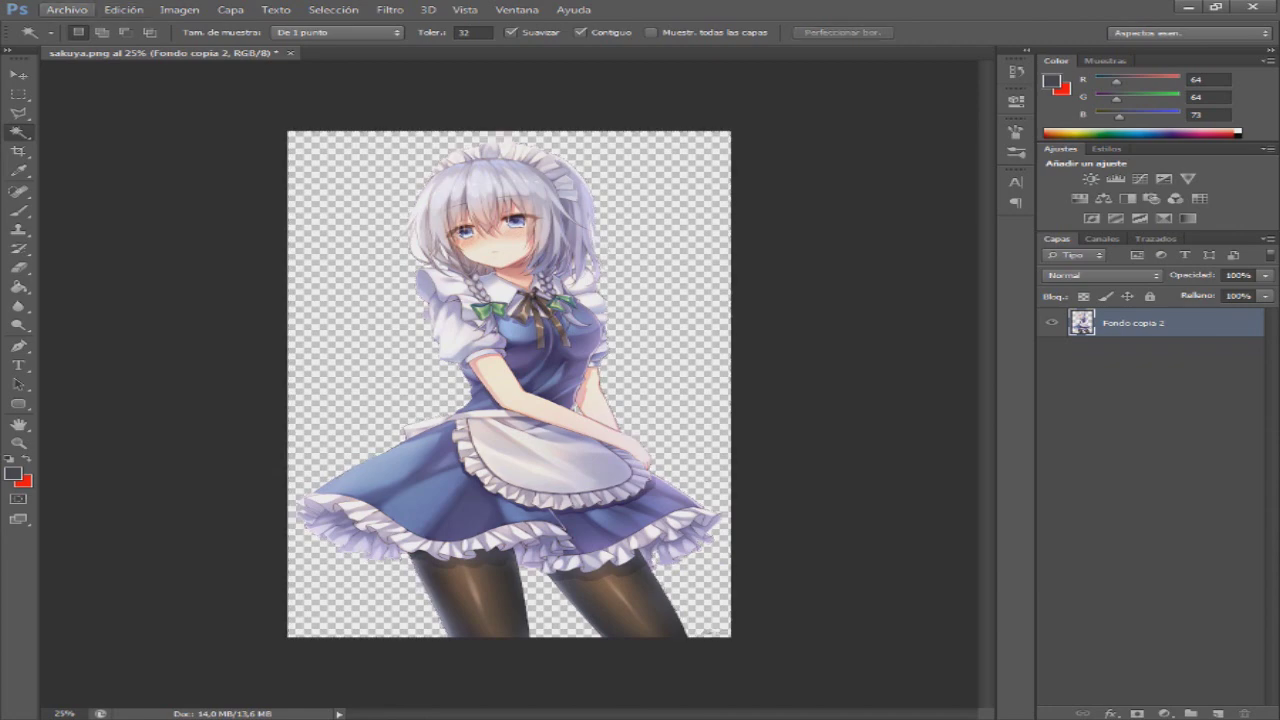
# - Start opening a file and browse to the gfx folder inside the desktop's SSBCFG folder
pyautogui.click(67, 10)
pyautogui.click(75, 39)
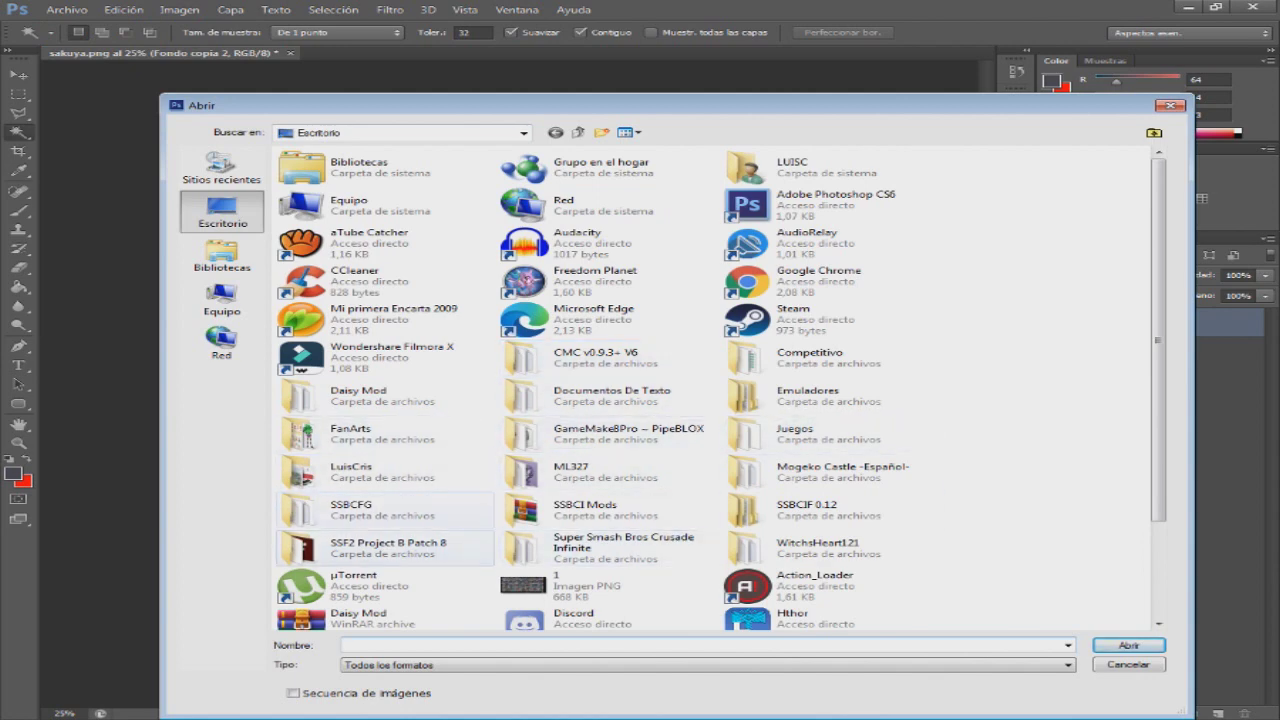
pyautogui.doubleClick(300, 508)
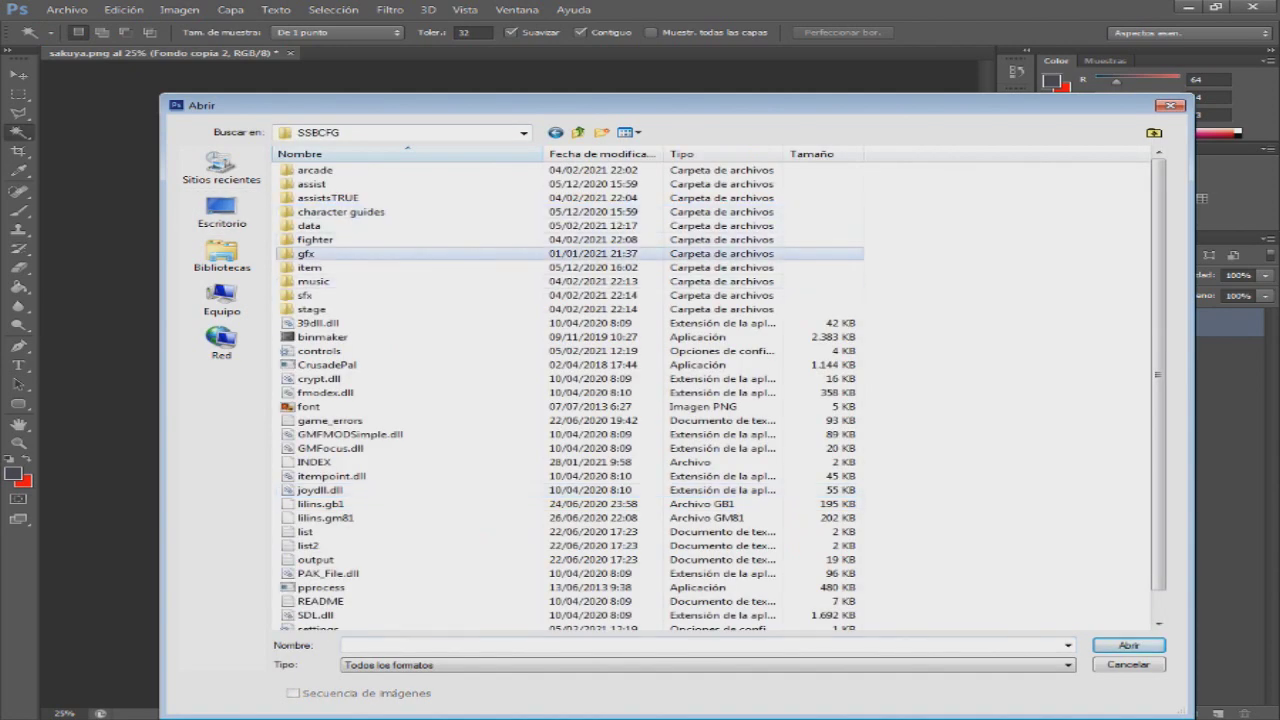
pyautogui.doubleClick(306, 253)
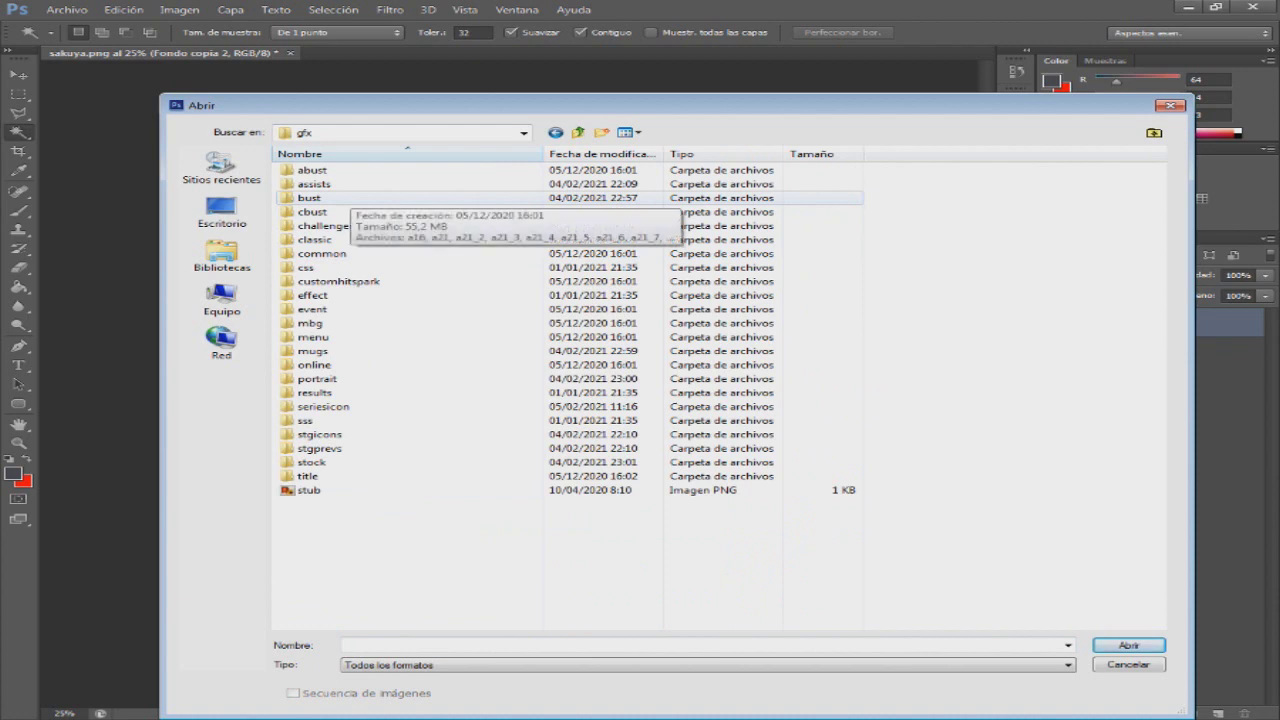
# - Examine which gfx subfolders hold the character images: bust, cbust, mugs, portrait and stock
pyautogui.click(350, 212)
pyautogui.click(350, 198)
pyautogui.keyDown('ctrl'); pyautogui.click(350, 212); pyautogui.keyUp('ctrl')
pyautogui.click(311, 212)
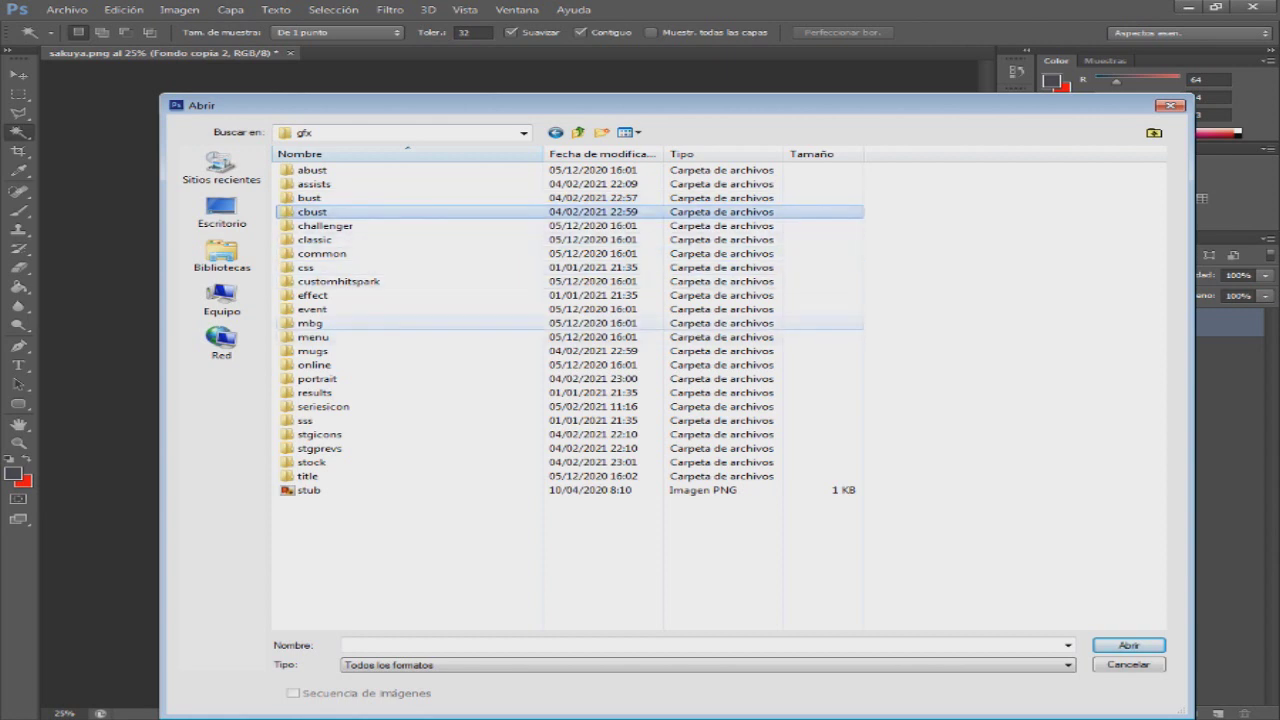
pyautogui.click(313, 351)
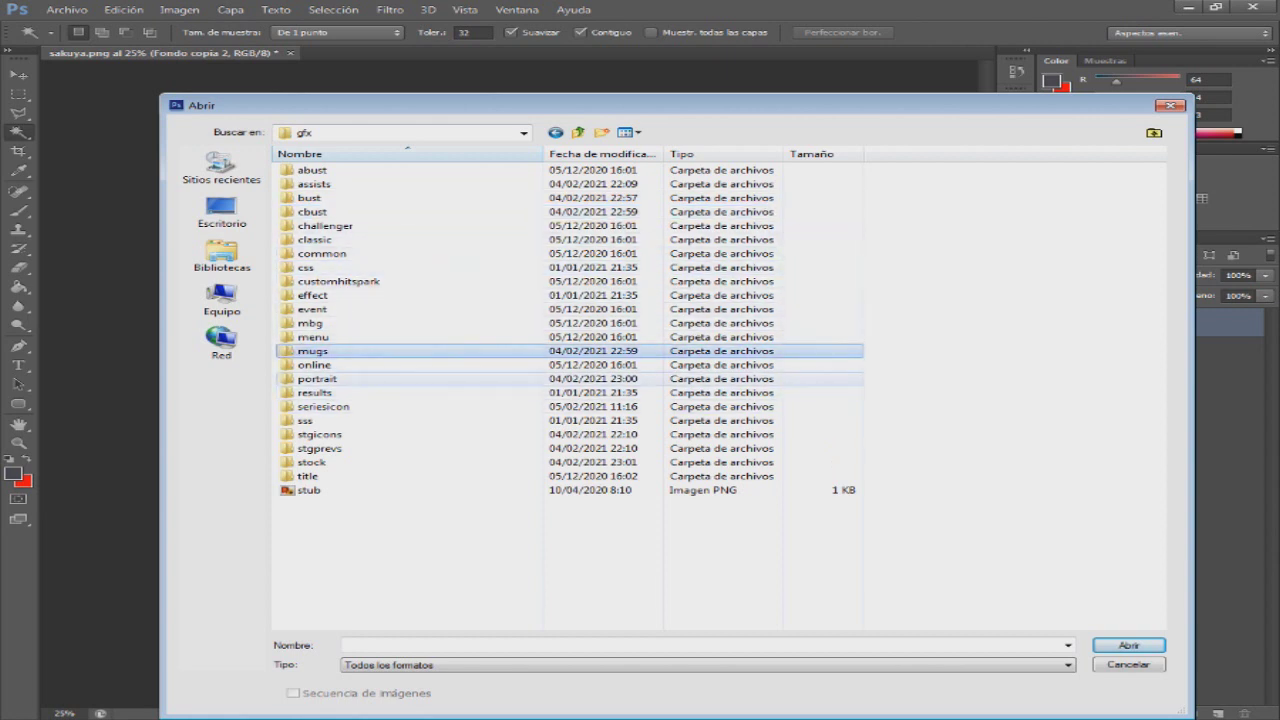
pyautogui.click(317, 379)
pyautogui.click(312, 462)
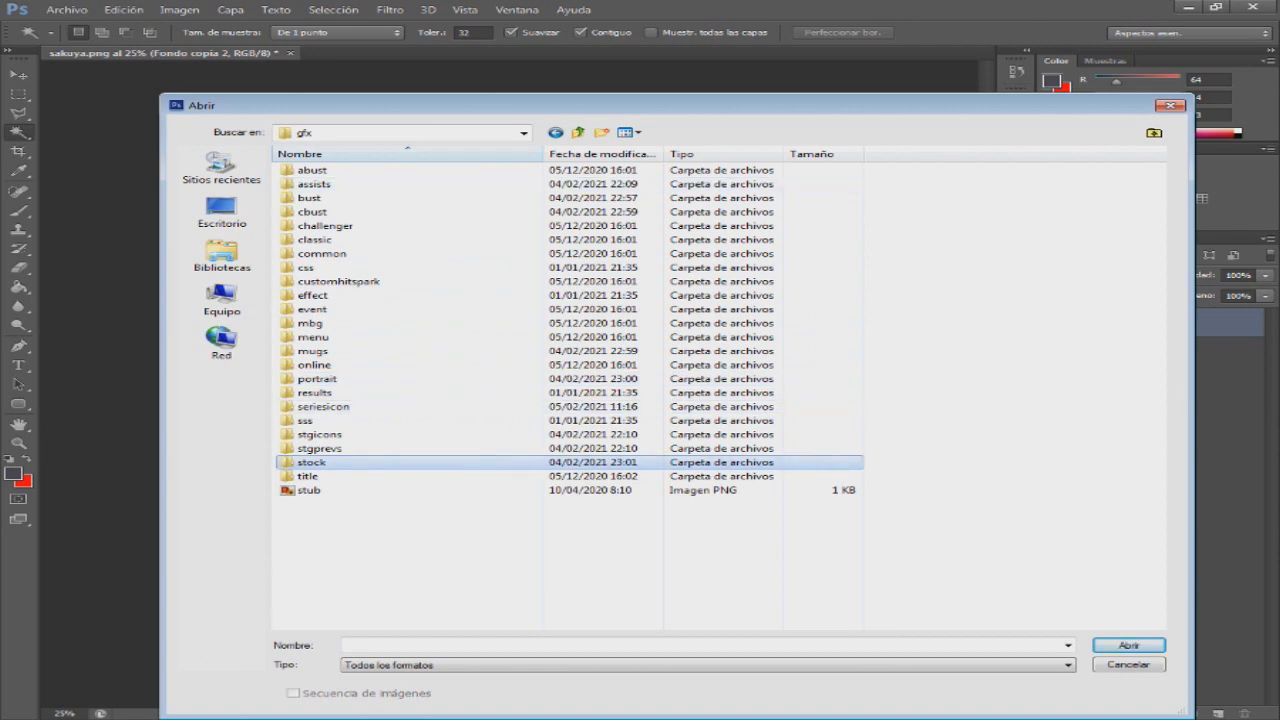
# - Open the a16 image from the bust folder as a template
pyautogui.doubleClick(310, 198)
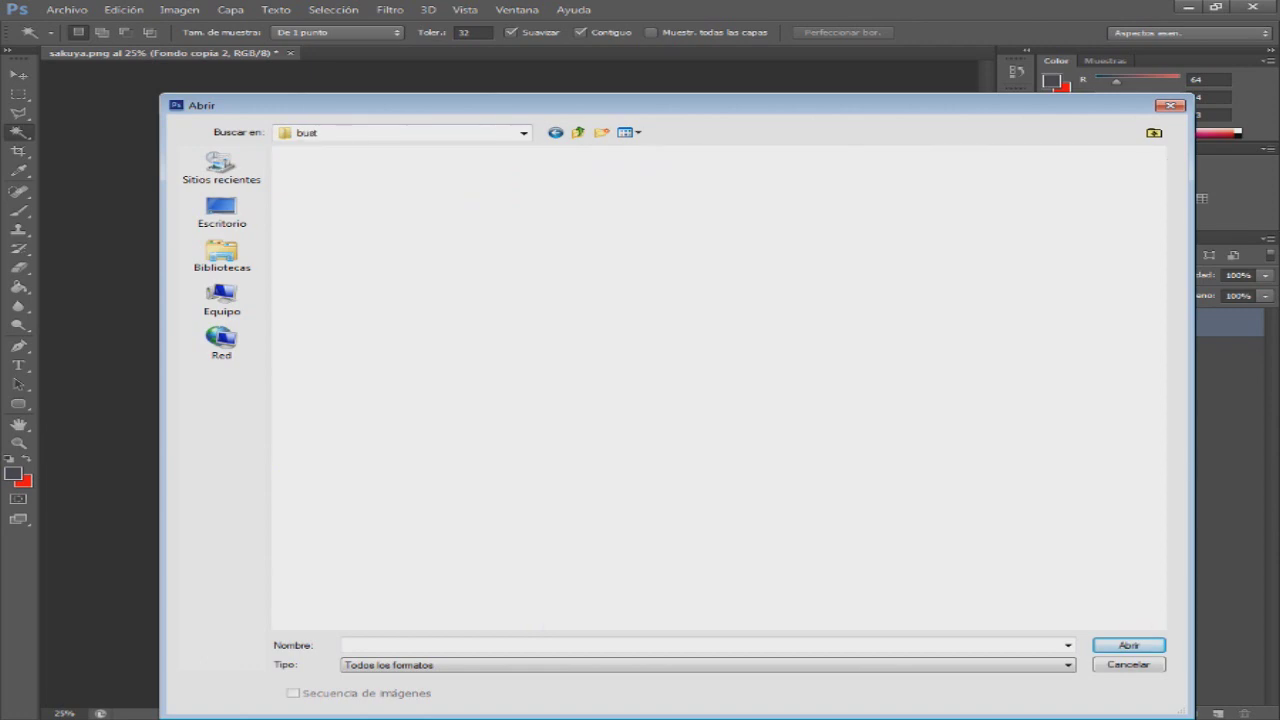
pyautogui.click(312, 198)
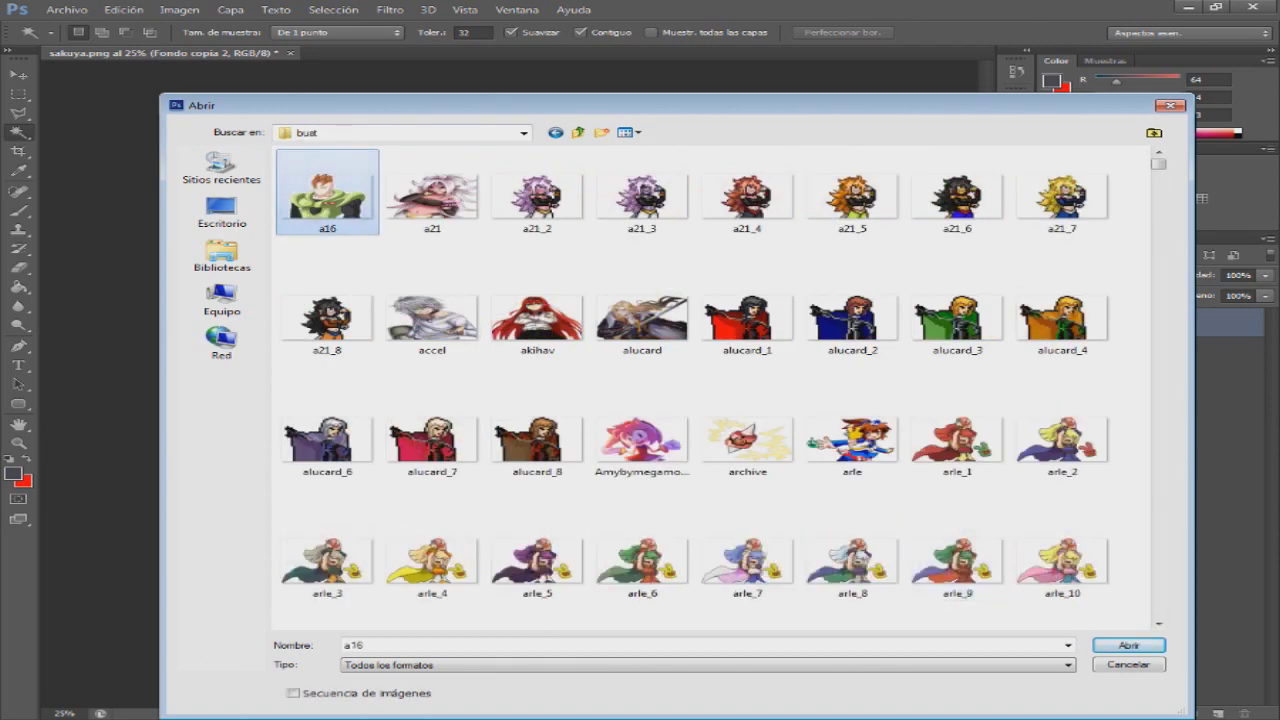
pyautogui.click(1129, 645)
# - Erase the whole a16 character from its layer with a 91 px hard Eraser, leaving an empty canvas
pyautogui.press('e')
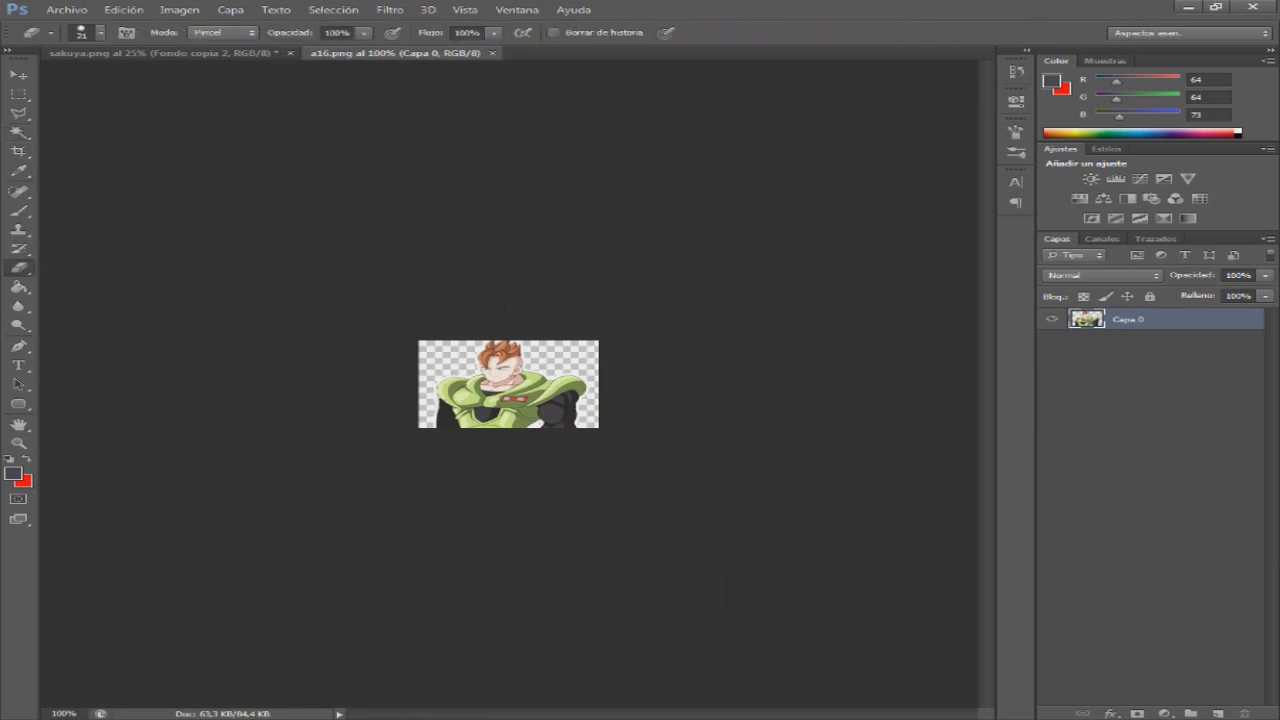
pyautogui.click(100, 33)
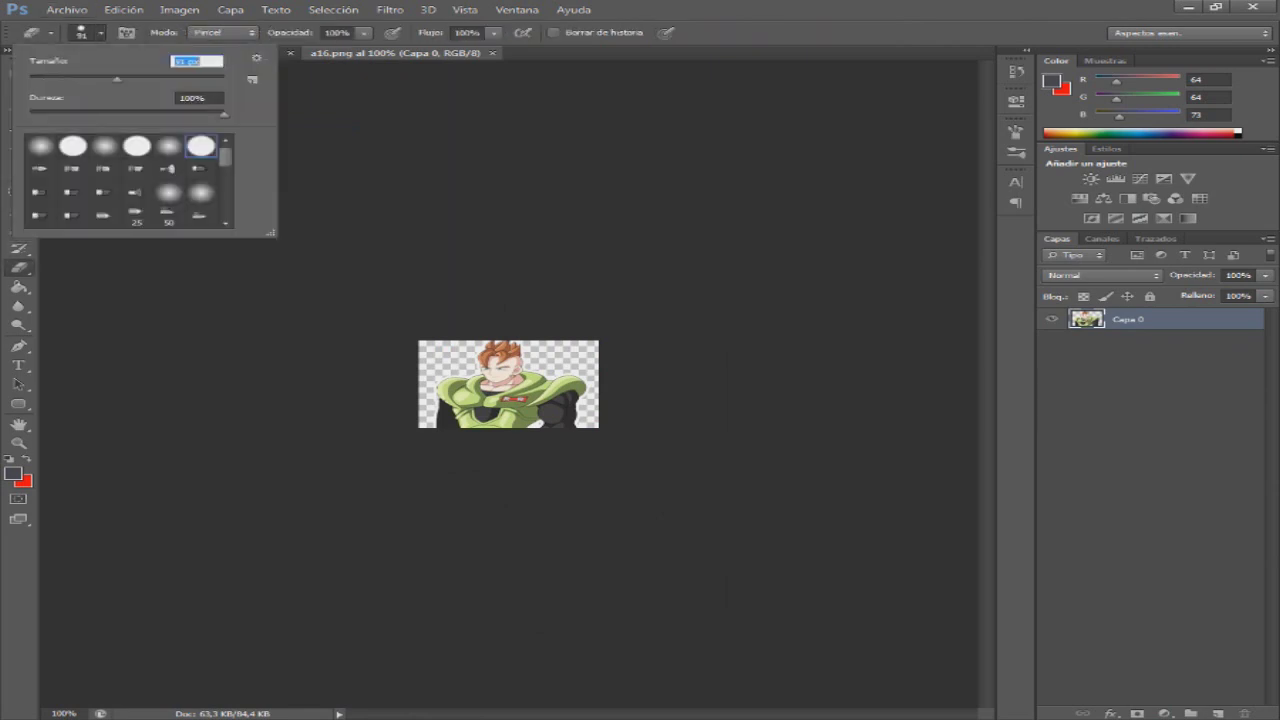
pyautogui.moveTo(422, 398)
pyautogui.mouseDown()
pyautogui.moveTo(460, 384)
pyautogui.moveTo(558, 396)
pyautogui.mouseUp()
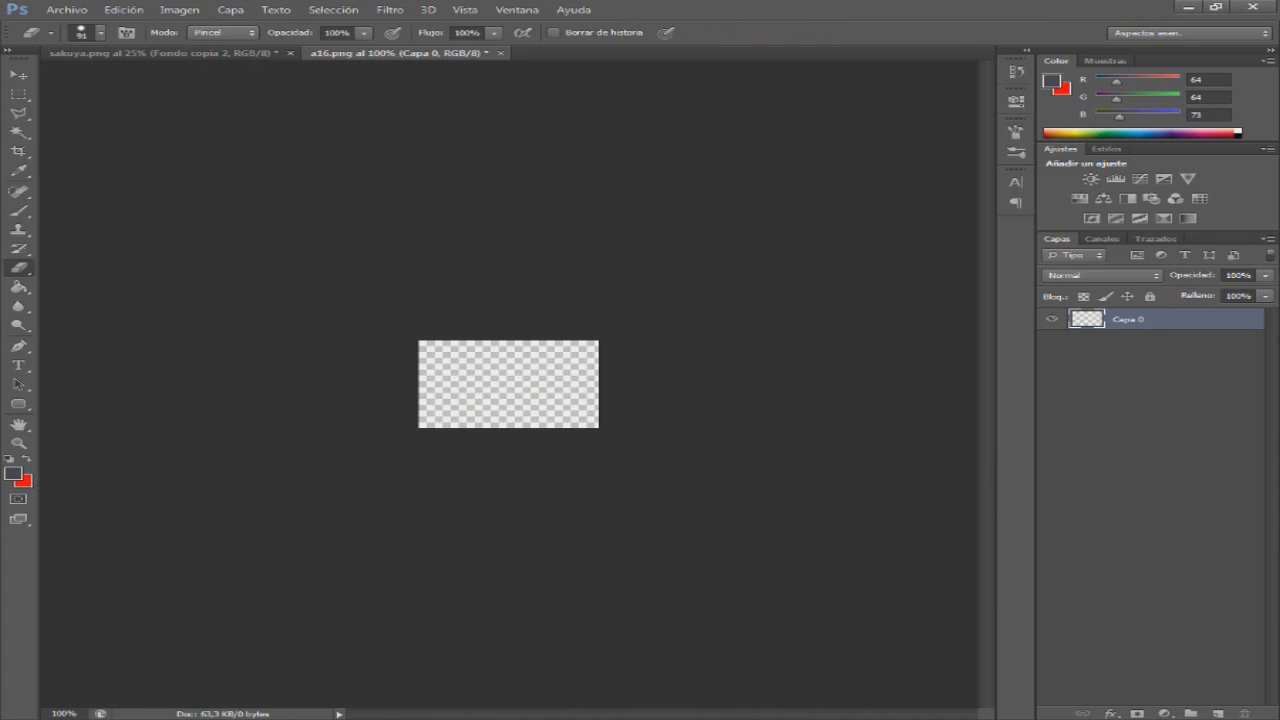
# - Select Sakuya's head and upper body down to the waist in sakuya.png with the Rectangular Marquee and copy the area
pyautogui.click(190, 54)
pyautogui.press('m')
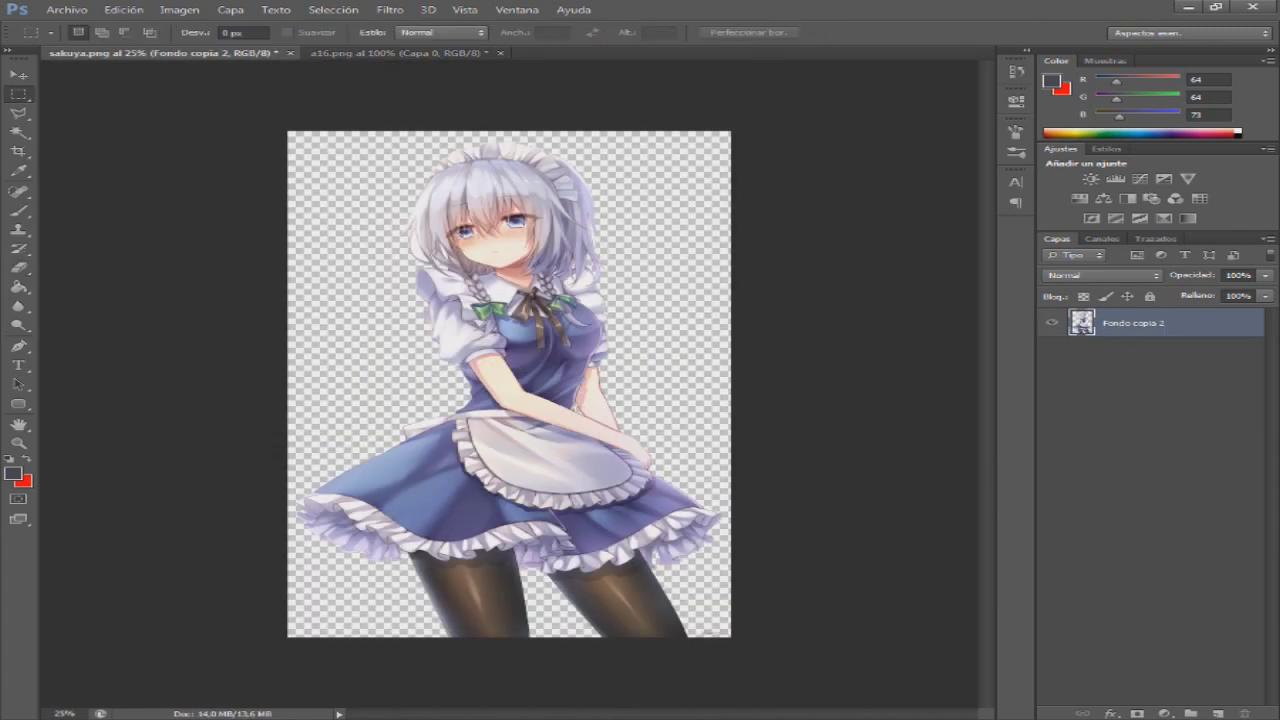
pyautogui.moveTo(353, 132); pyautogui.dragTo(675, 445)
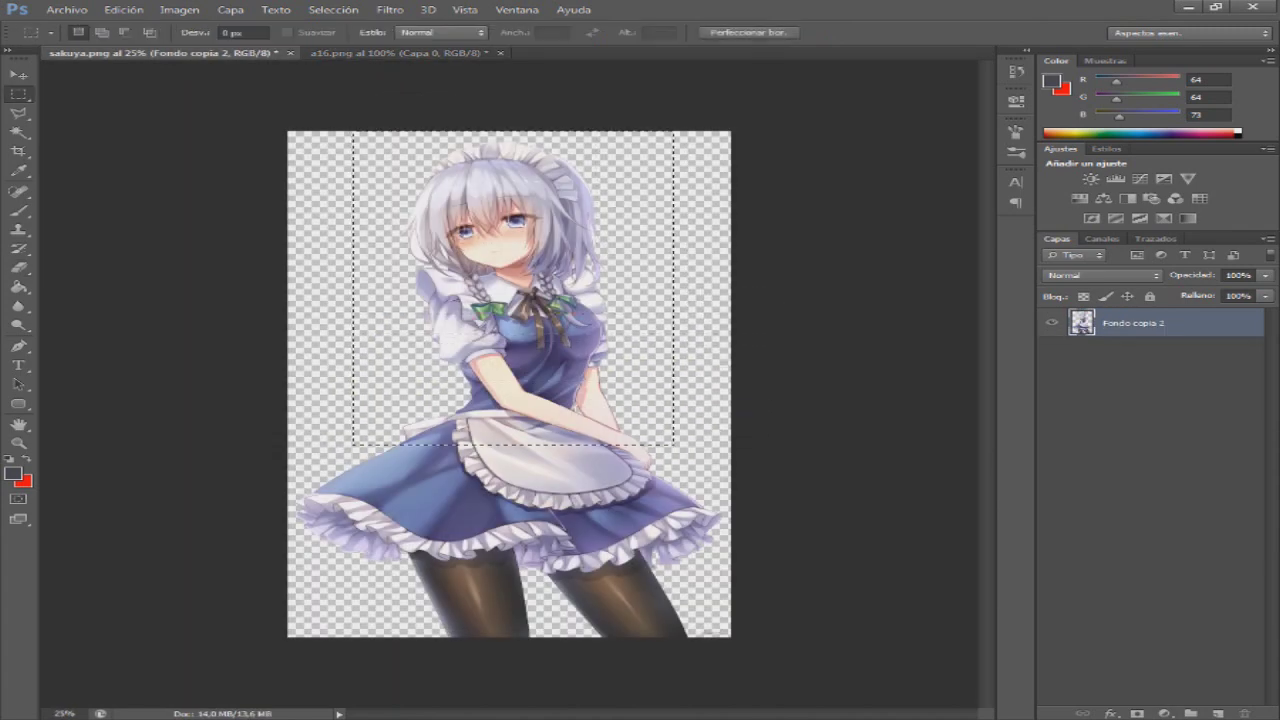
# - Paste the upper-body cutout into a16.png and scale it to about 12.5% width and 8% height to fit the canvas
pyautogui.hotkey('ctrl', 'Tab')
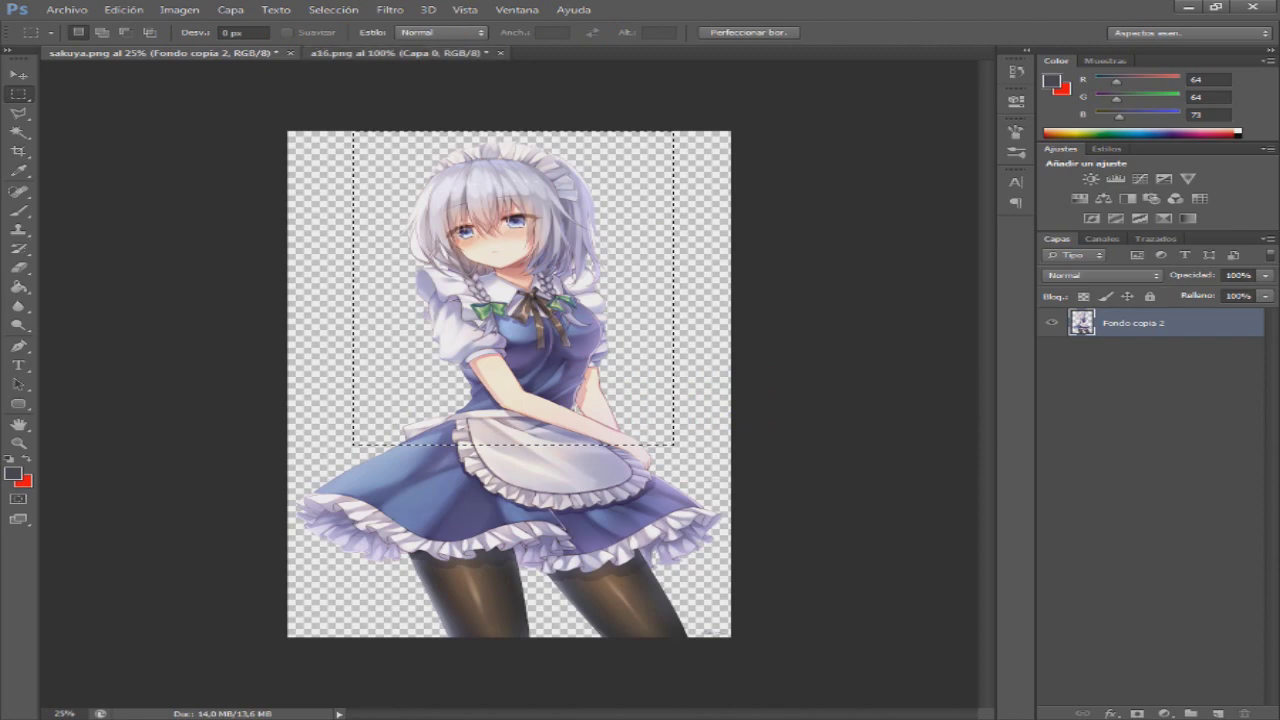
pyautogui.hotkey('ctrl', 't')
pyautogui.moveTo(419, 341); pyautogui.dragTo(838, 594)
pyautogui.moveTo(925, 662); pyautogui.dragTo(248, 204)
pyautogui.moveTo(161, 136); pyautogui.dragTo(341, 494)
pyautogui.moveTo(408, 592); pyautogui.dragTo(387, 162)
pyautogui.moveTo(750, 64); pyautogui.dragTo(608, 319)
pyautogui.moveTo(555, 395); pyautogui.dragTo(636, 254)
pyautogui.moveTo(689, 178); pyautogui.dragTo(556, 368)
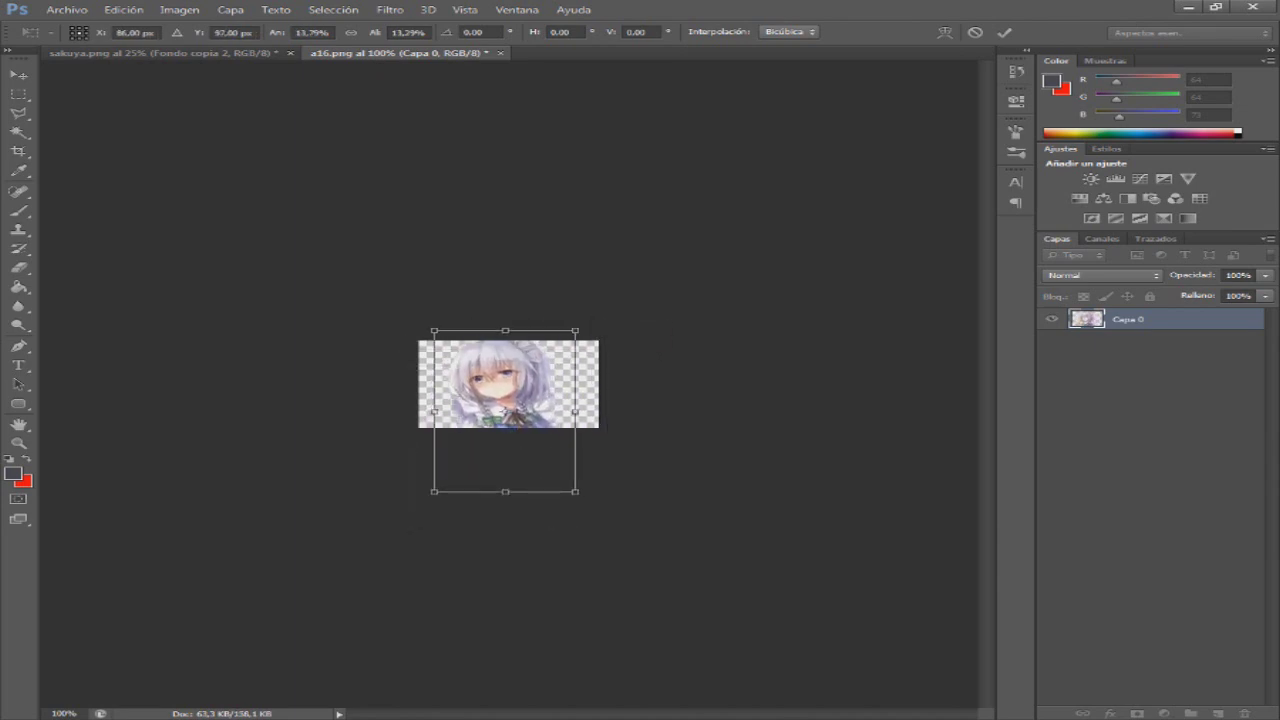
pyautogui.moveTo(575, 492); pyautogui.dragTo(567, 438)
pyautogui.moveTo(567, 331); pyautogui.dragTo(547, 377)
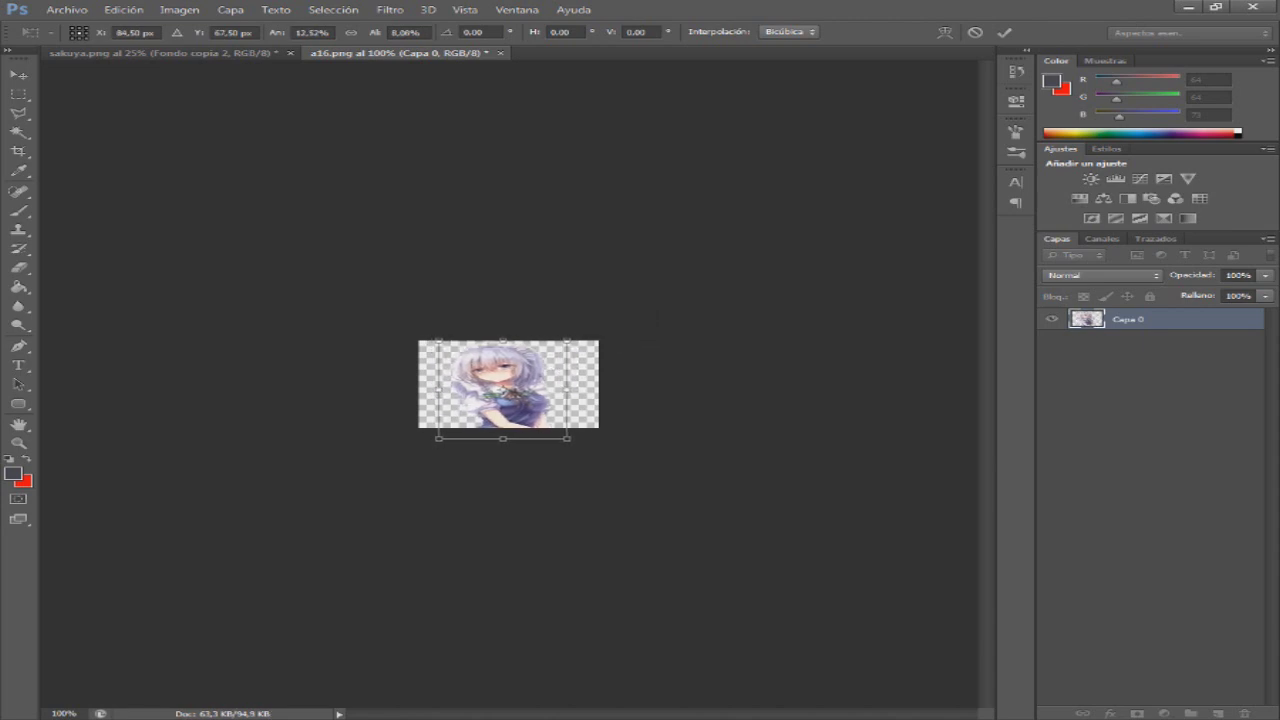
pyautogui.press('Return')
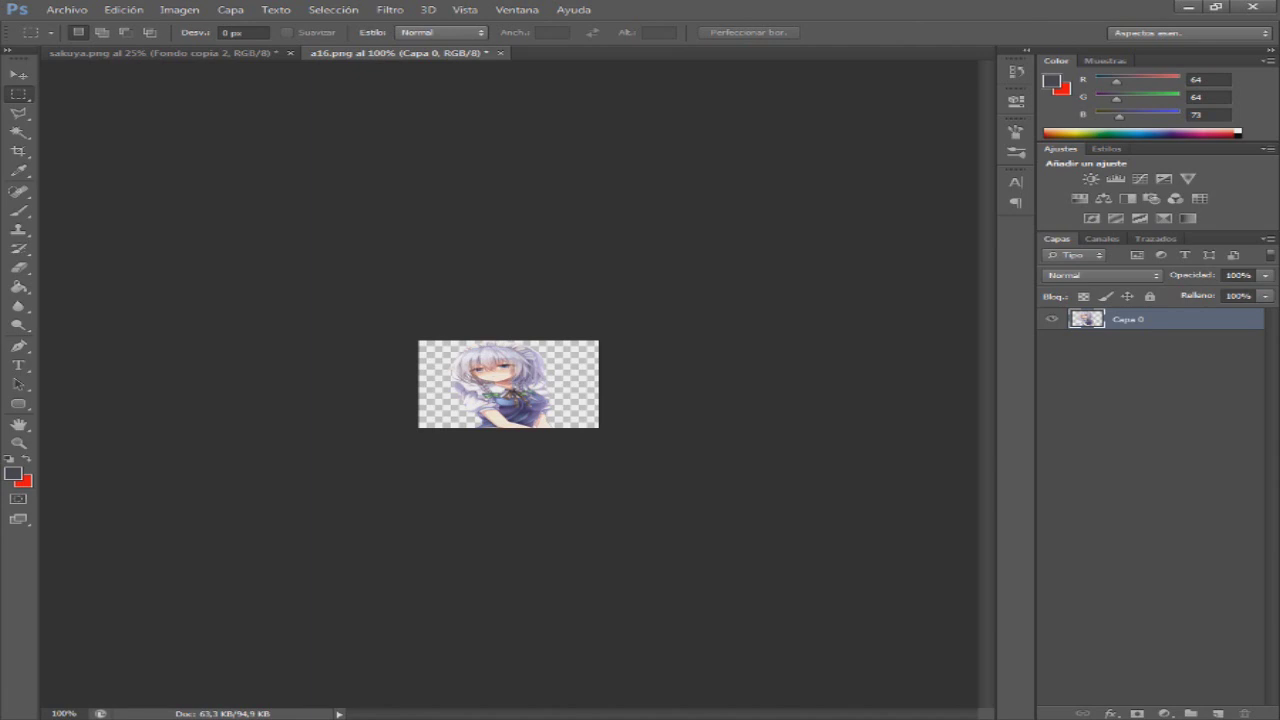
# - Add a white 3 px outside Stroke effect to the Capa 0 layer
pyautogui.click(1110, 713)
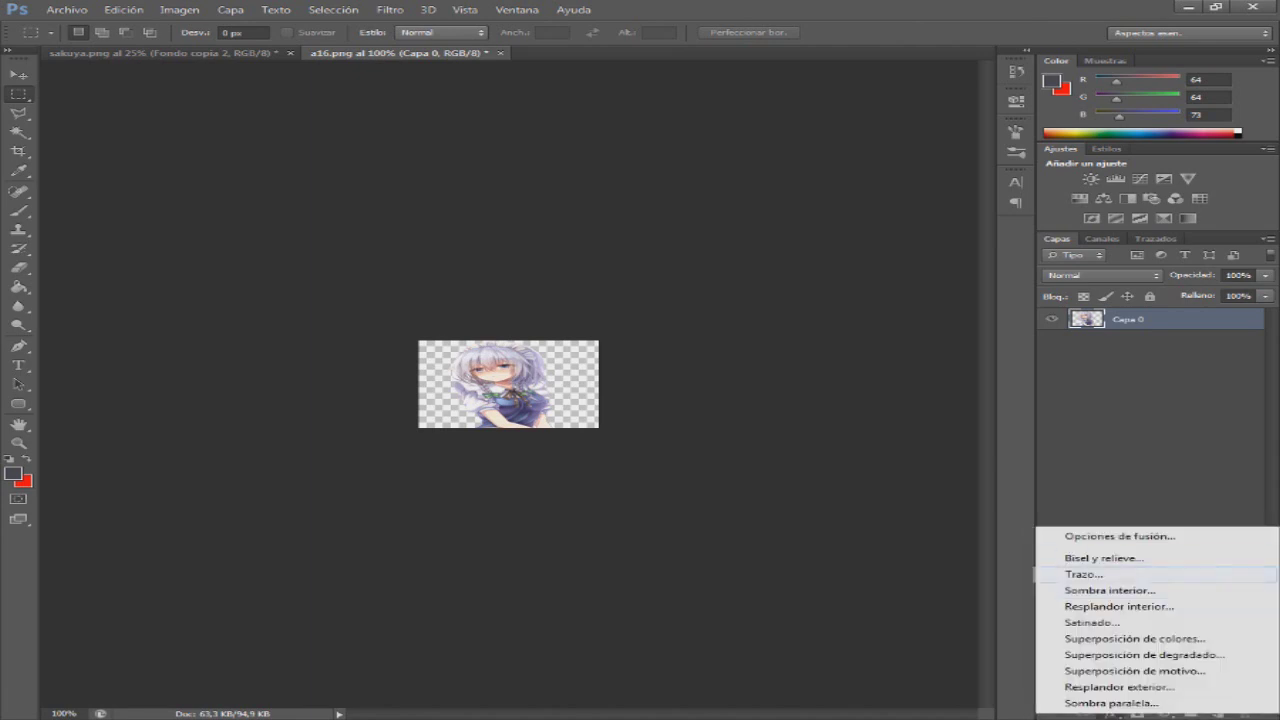
pyautogui.click(1084, 574)
pyautogui.click(856, 517)
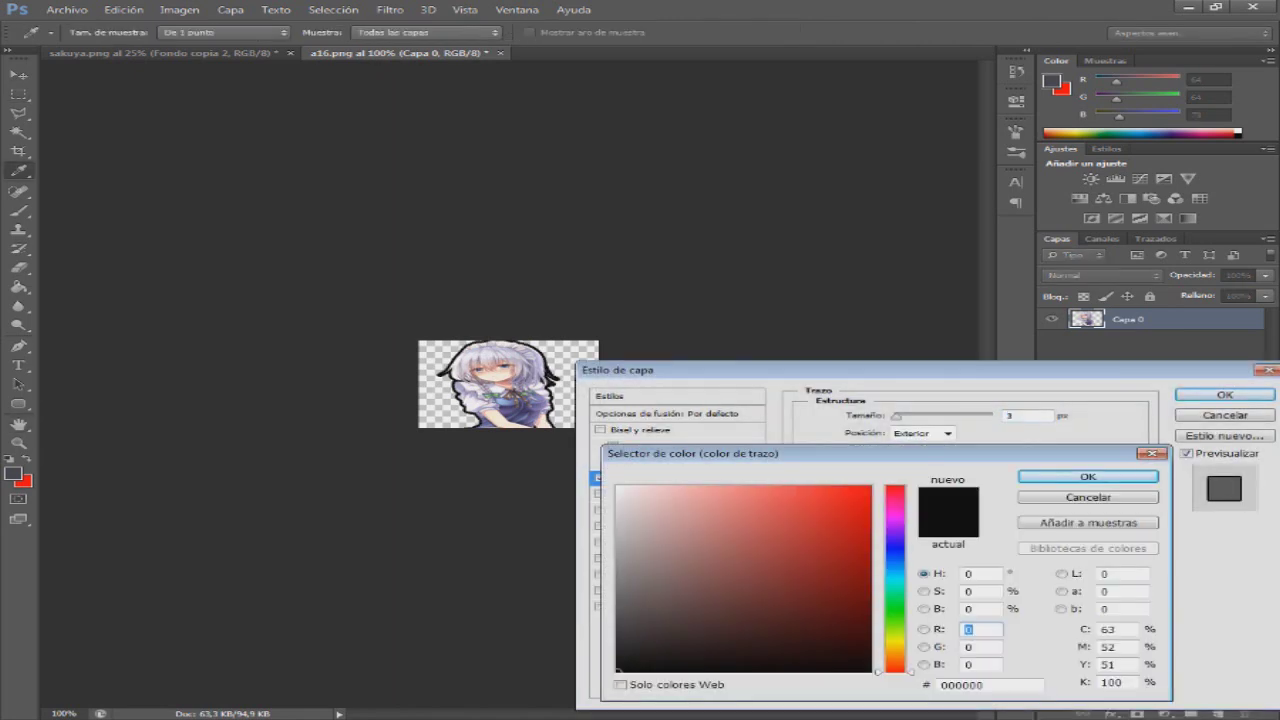
pyautogui.click(618, 487)
pyautogui.click(1088, 476)
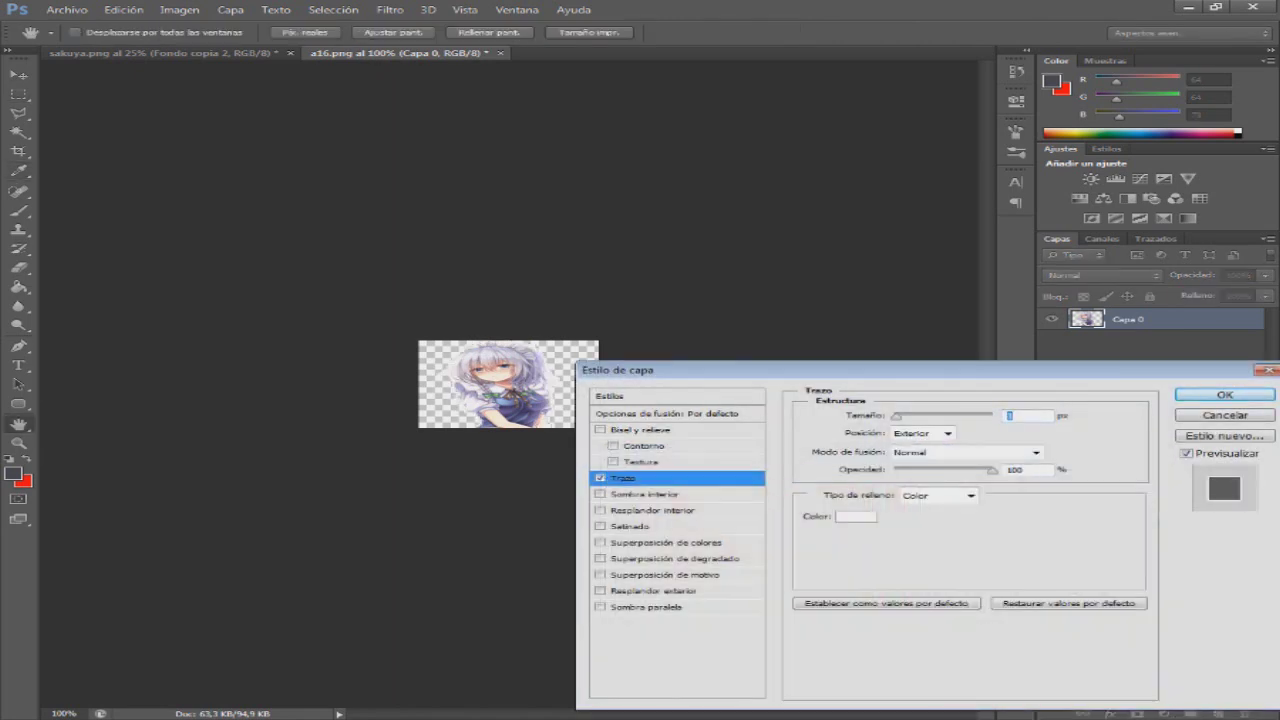
pyautogui.click(1224, 395)
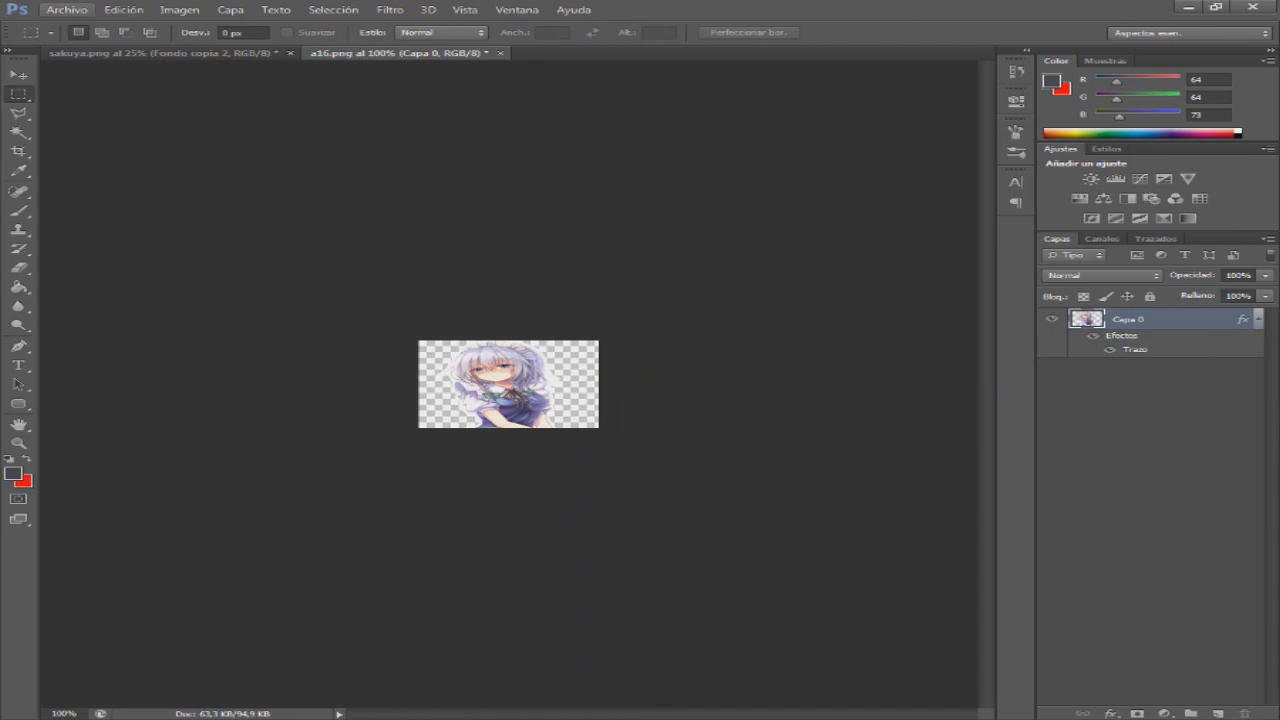
pyautogui.click(66, 9)
pyautogui.click(100, 188)
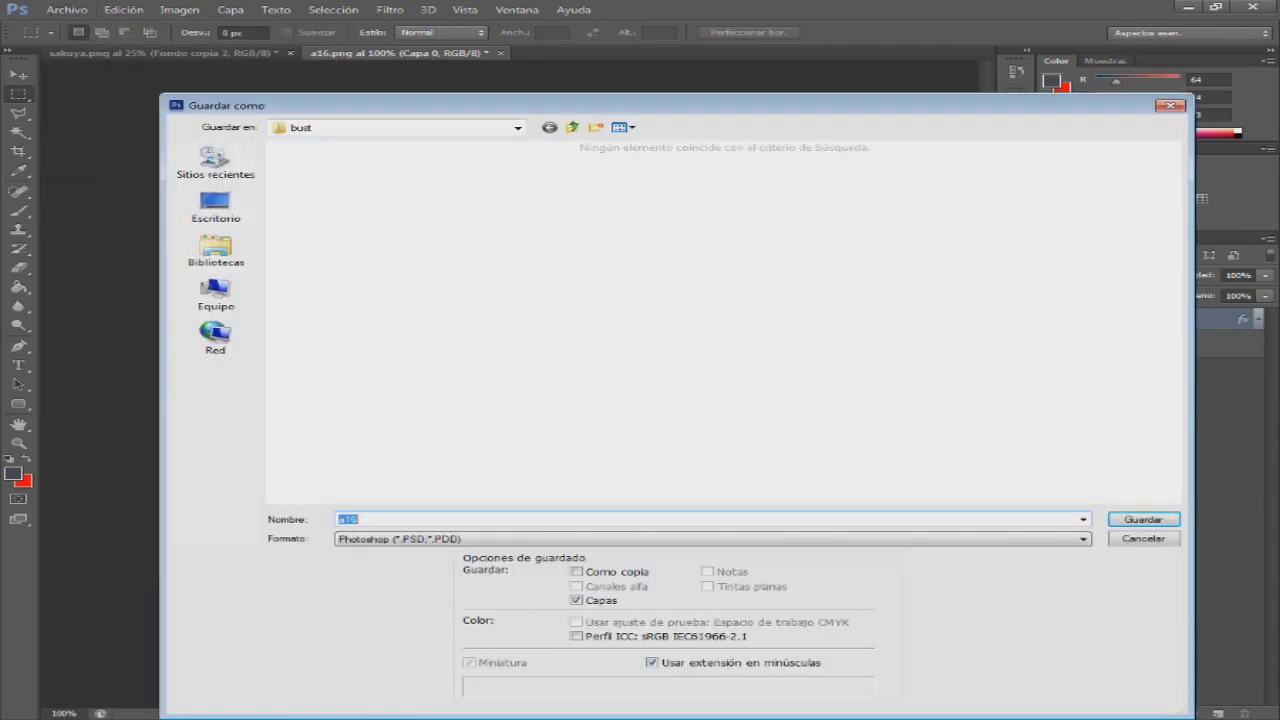
pyautogui.click(712, 539)
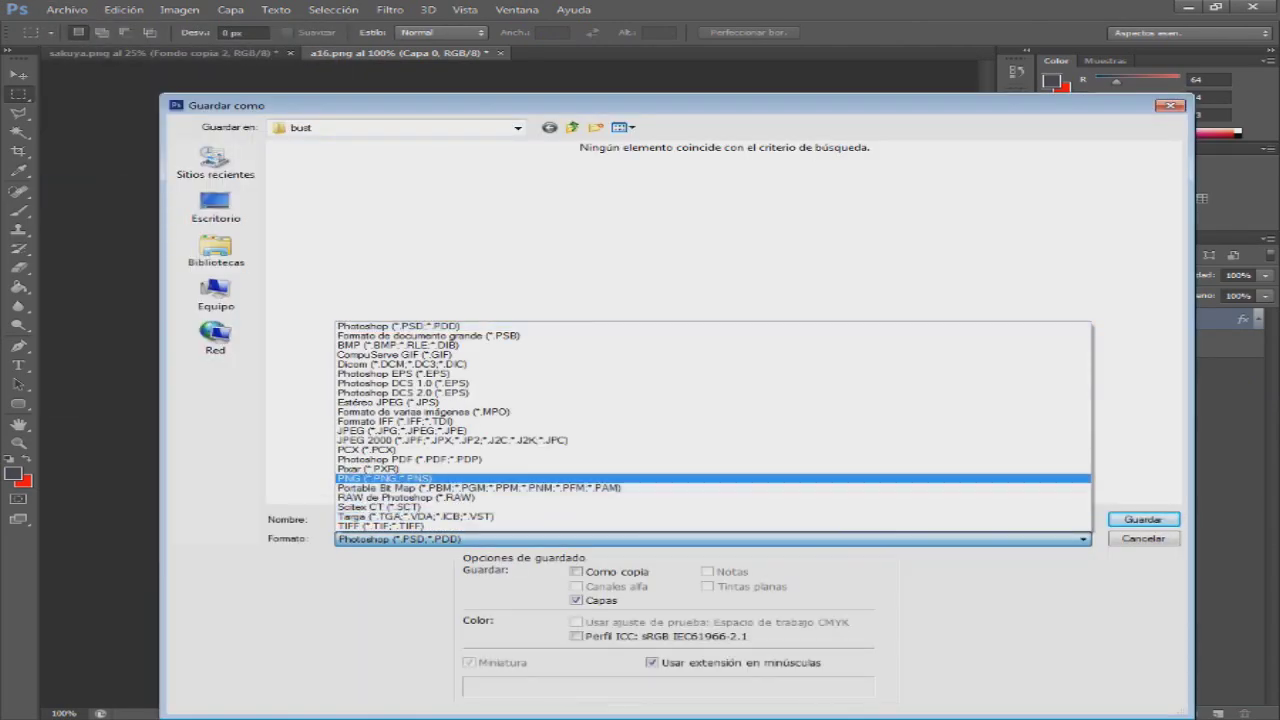
pyautogui.click(425, 478)
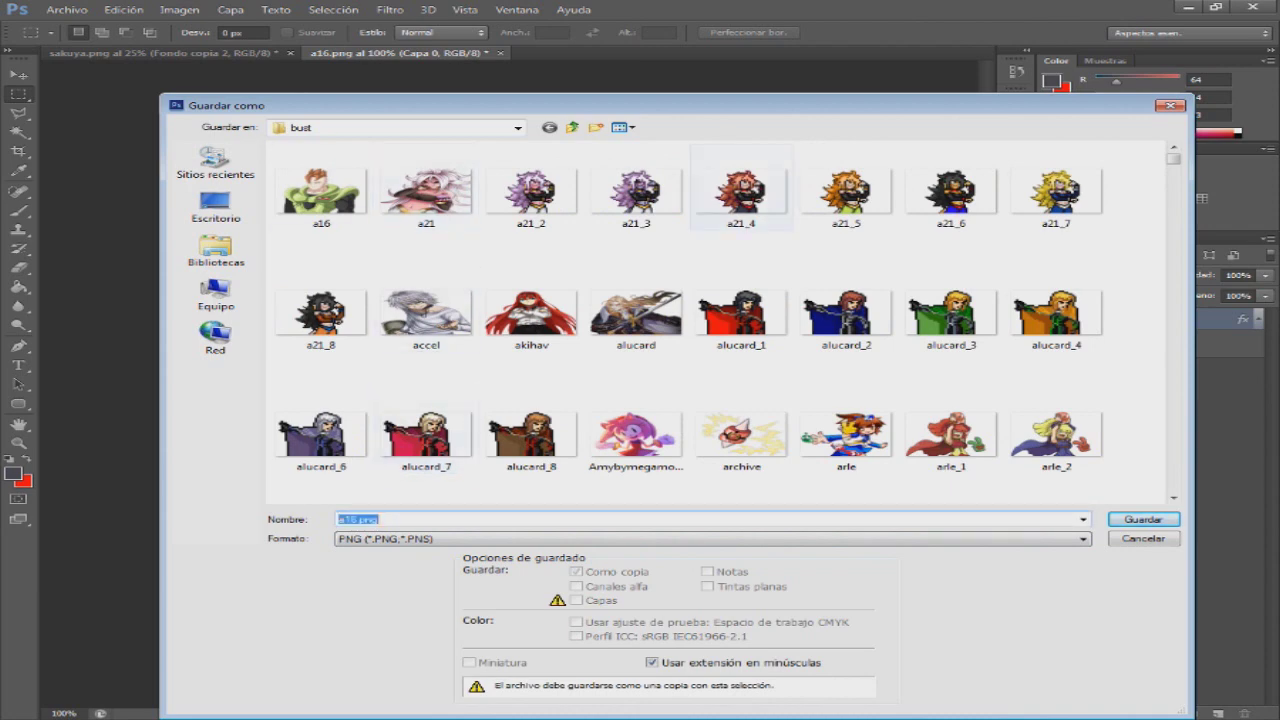
pyautogui.click(1170, 105)
# - Switch to the desktop and check the fighter file's name inside sakuyaizayoi.rar, stored under SSBCI Mods, Contenido Nuevo
pyautogui.click(1188, 7)
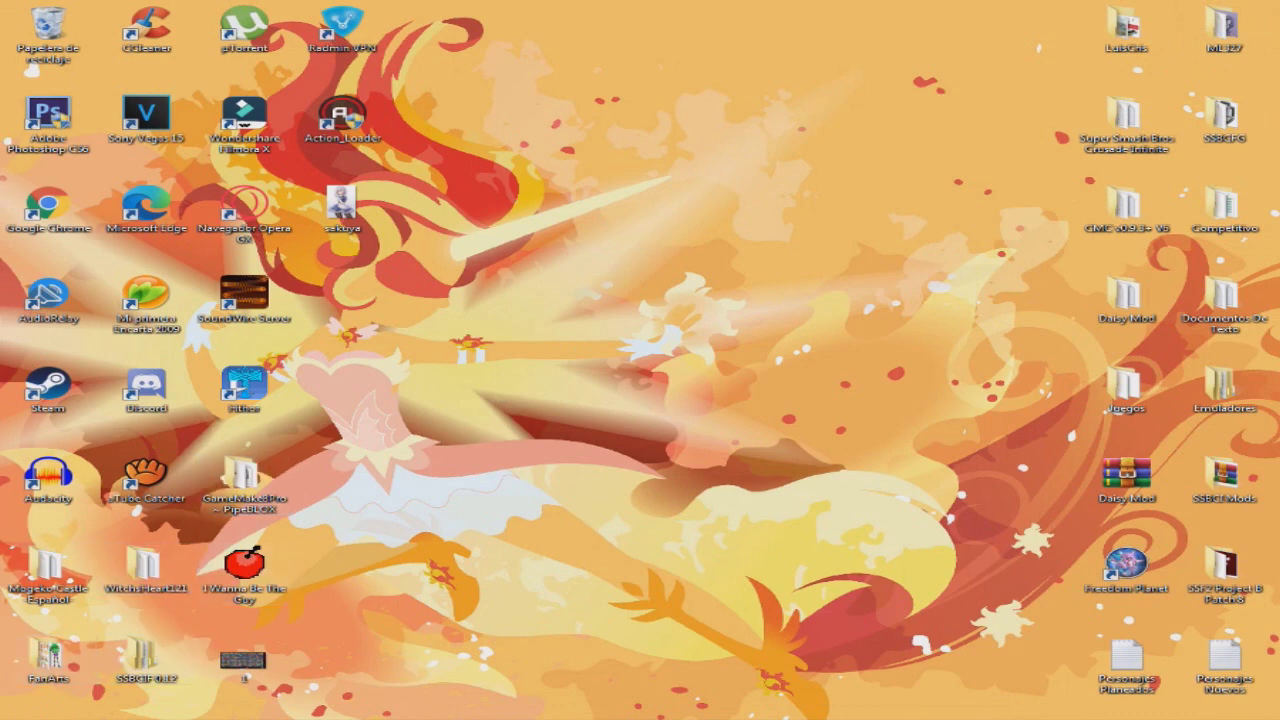
pyautogui.doubleClick(1224, 480)
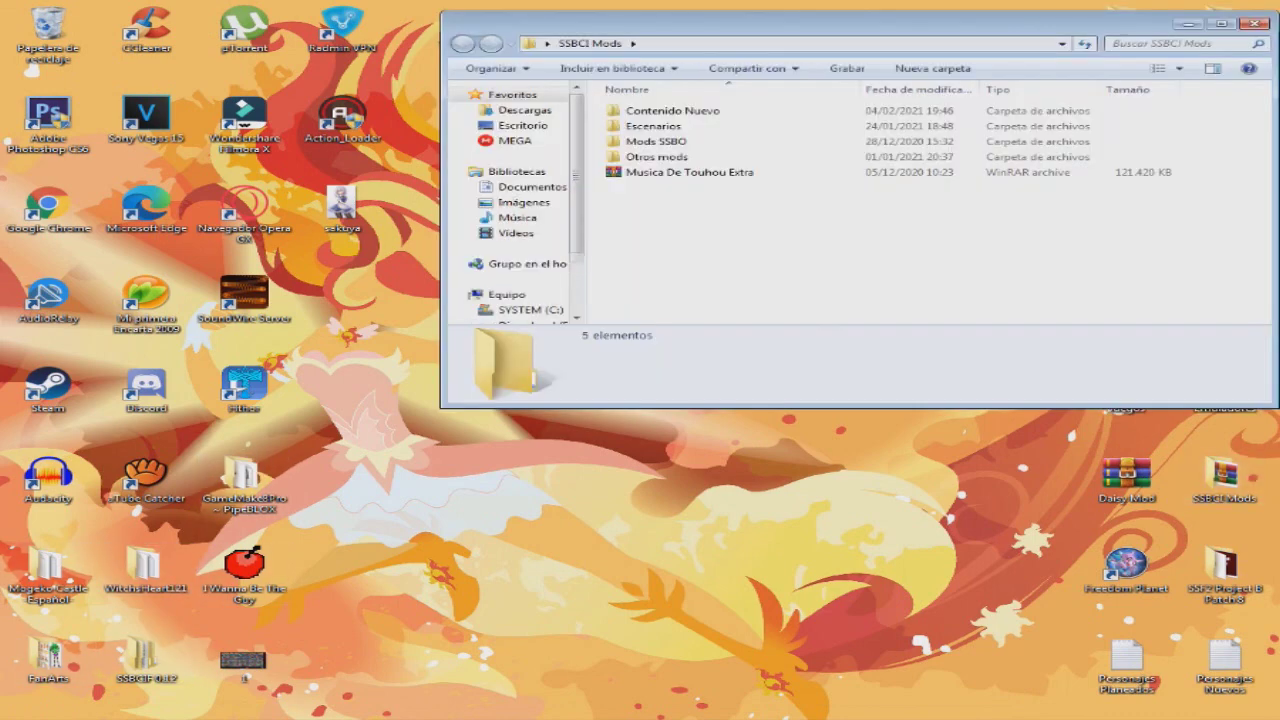
pyautogui.doubleClick(655, 108)
pyautogui.click(652, 126)
pyautogui.doubleClick(654, 110)
pyautogui.doubleClick(656, 111)
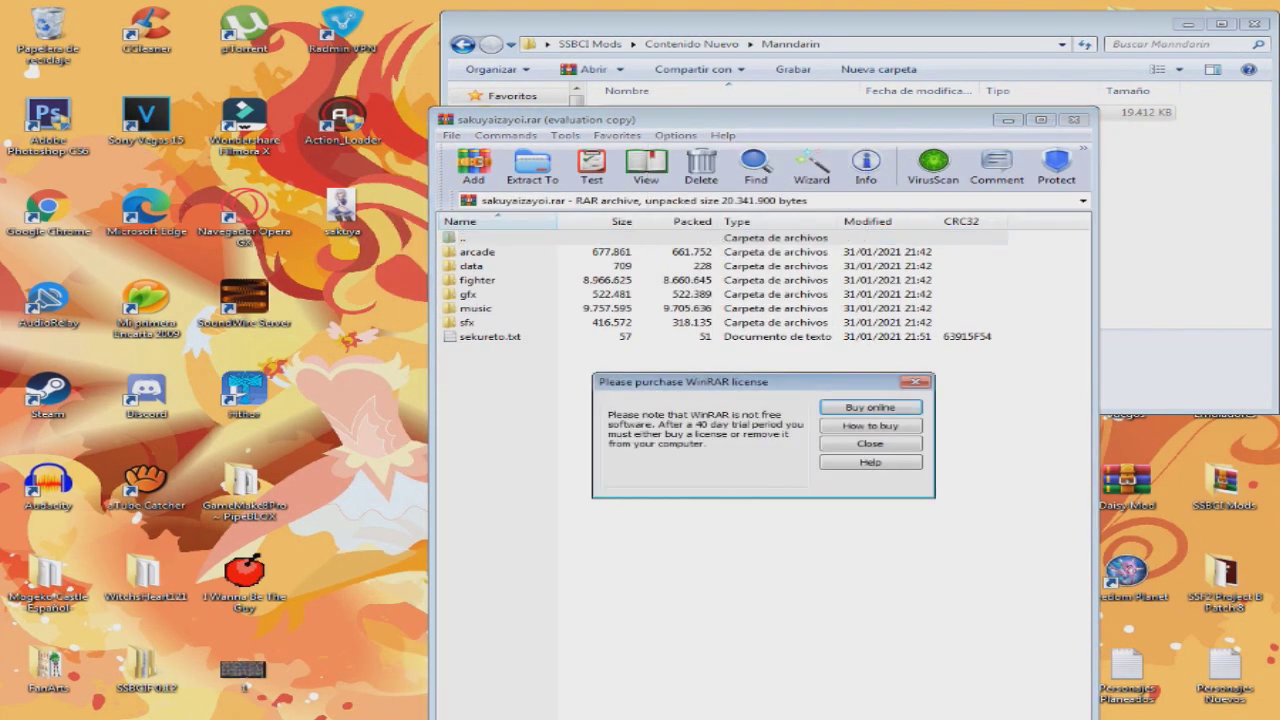
pyautogui.press('Escape')
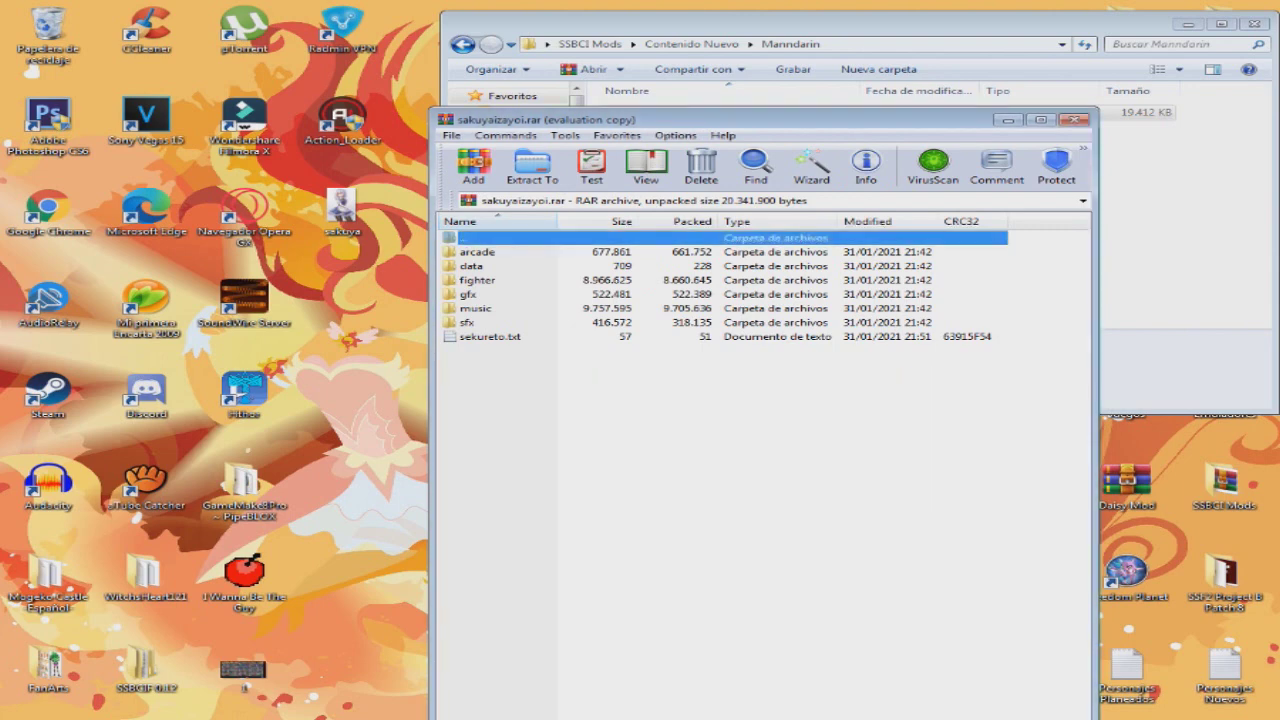
pyautogui.doubleClick(478, 281)
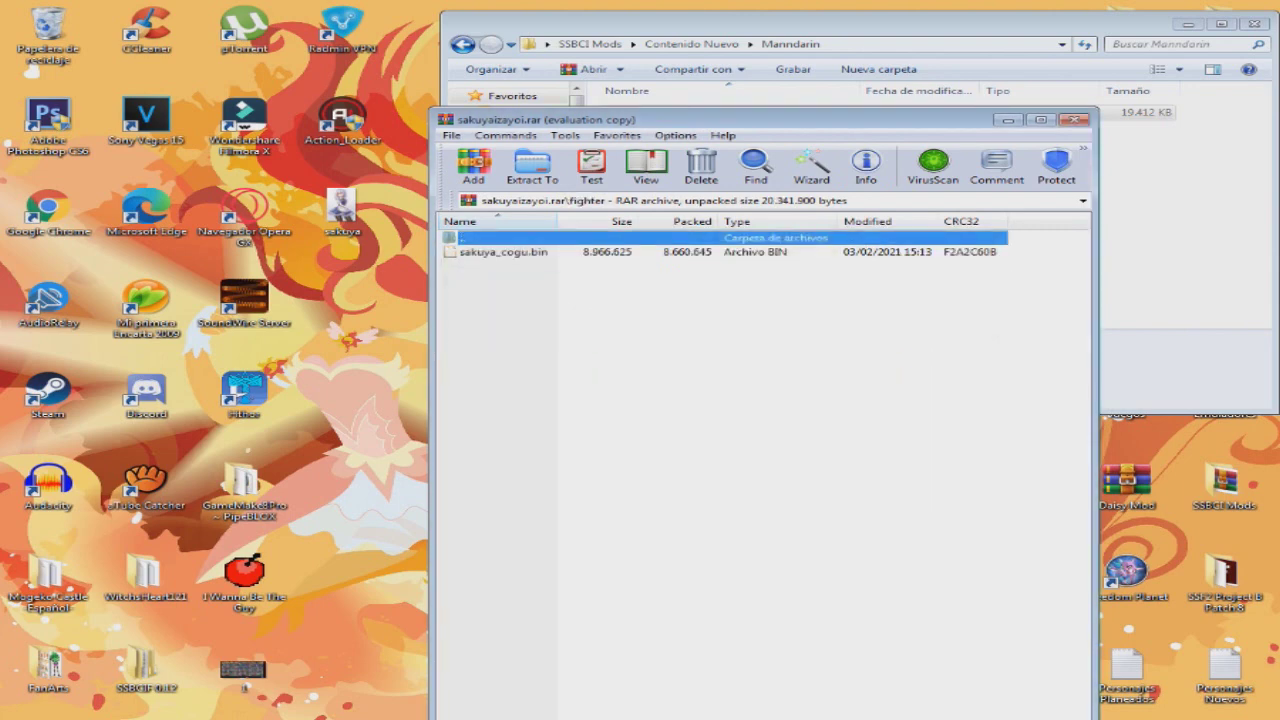
pyautogui.click(503, 252)
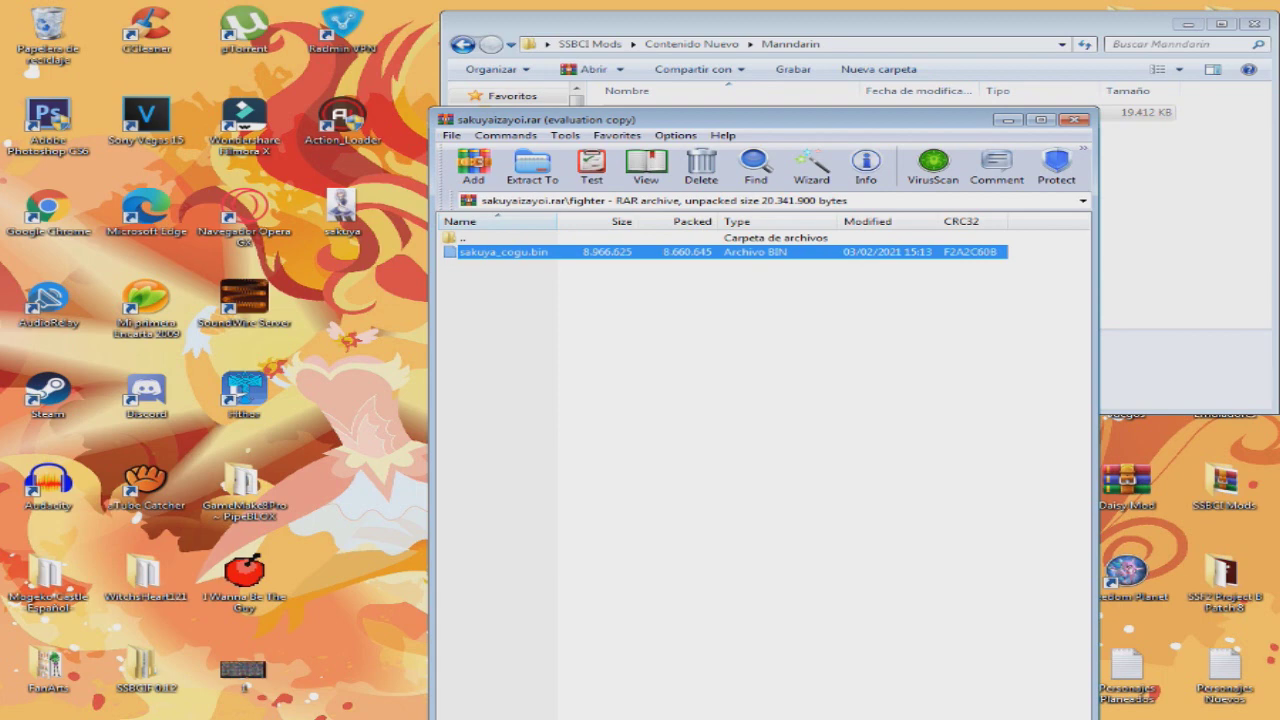
pyautogui.click(1074, 119)
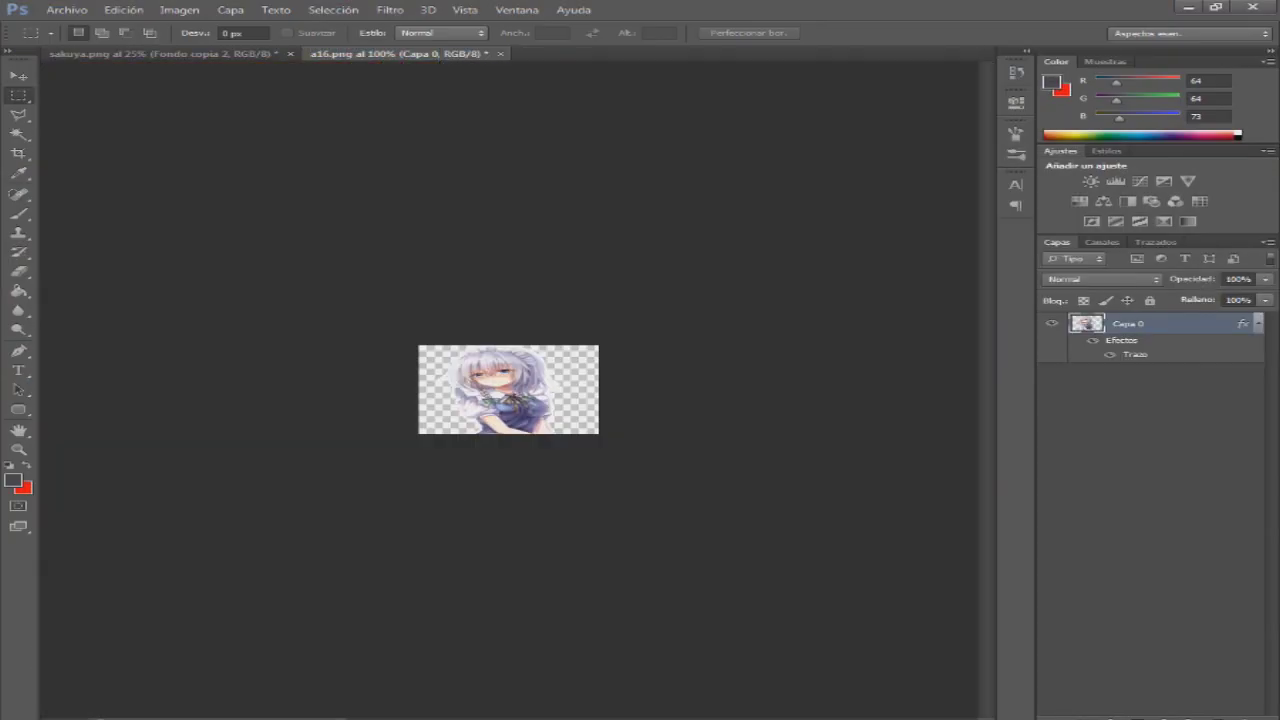
# - Save the stroked bust image as PNG named sakuya_col in the bust folder and close a16.png without saving changes
pyautogui.click(66, 10)
pyautogui.click(101, 188)
pyautogui.click(712, 547)
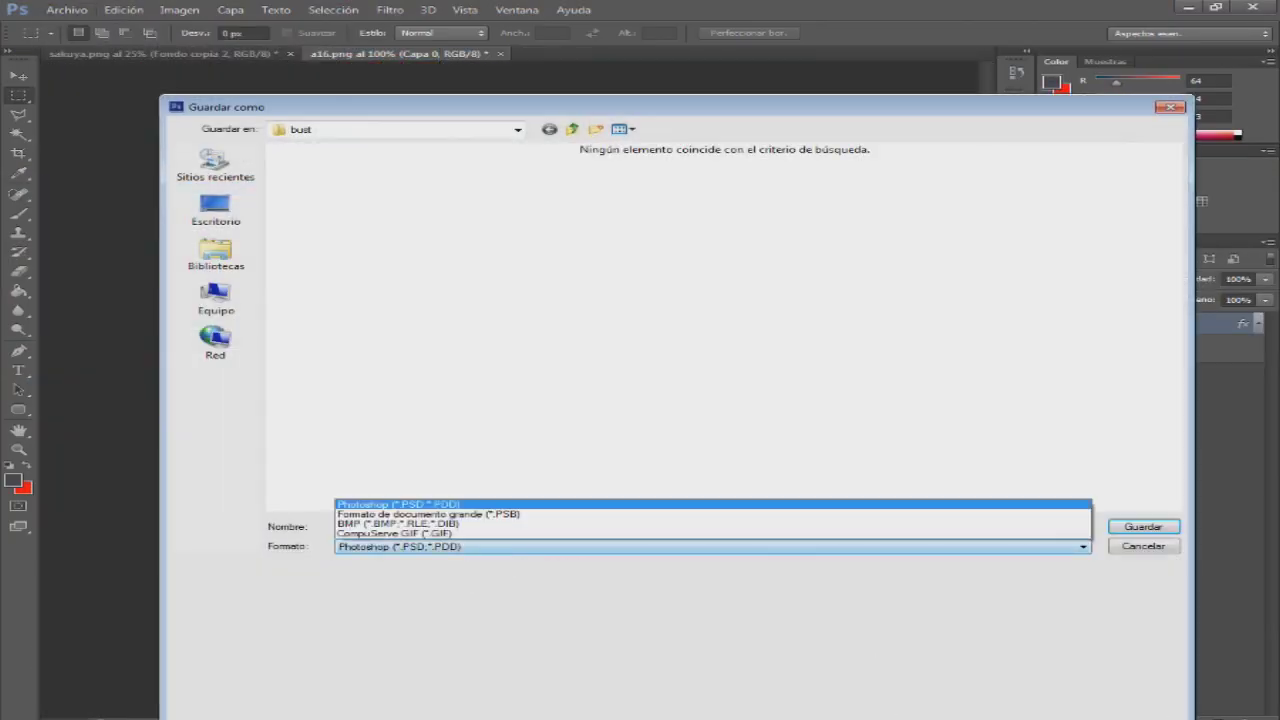
pyautogui.click(440, 486)
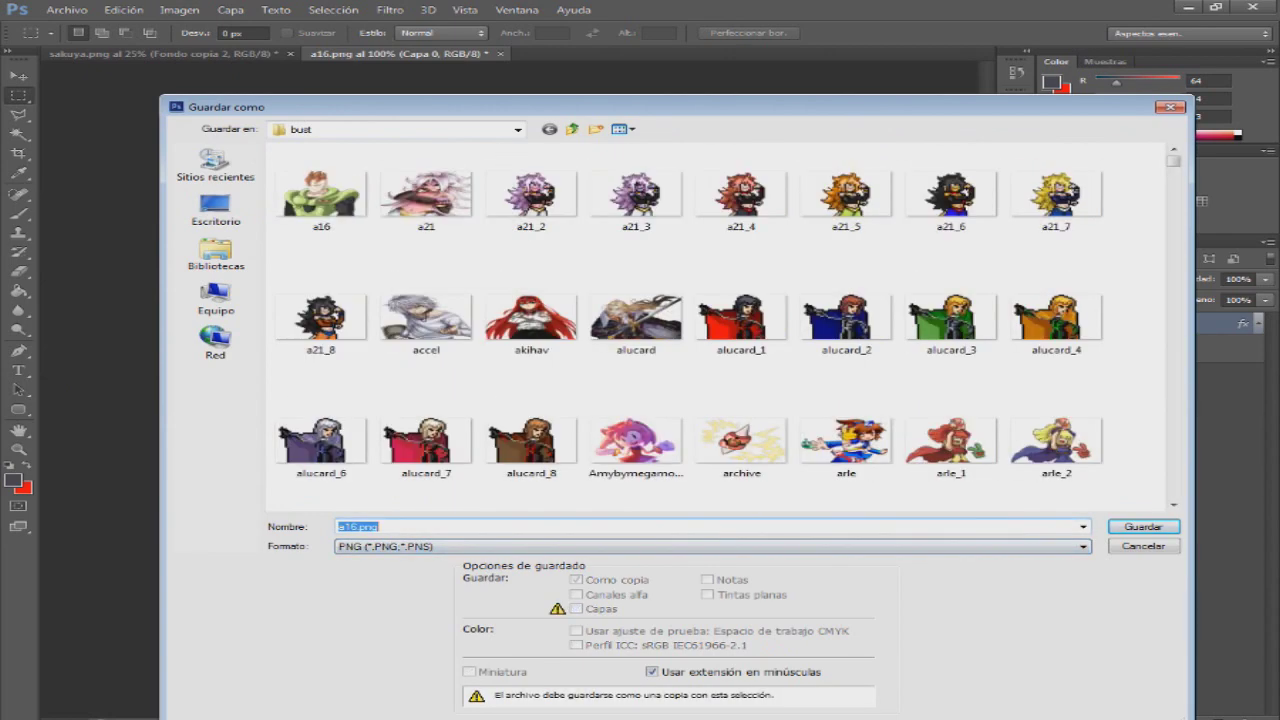
pyautogui.write('sakuya_col')
pyautogui.press('Return')
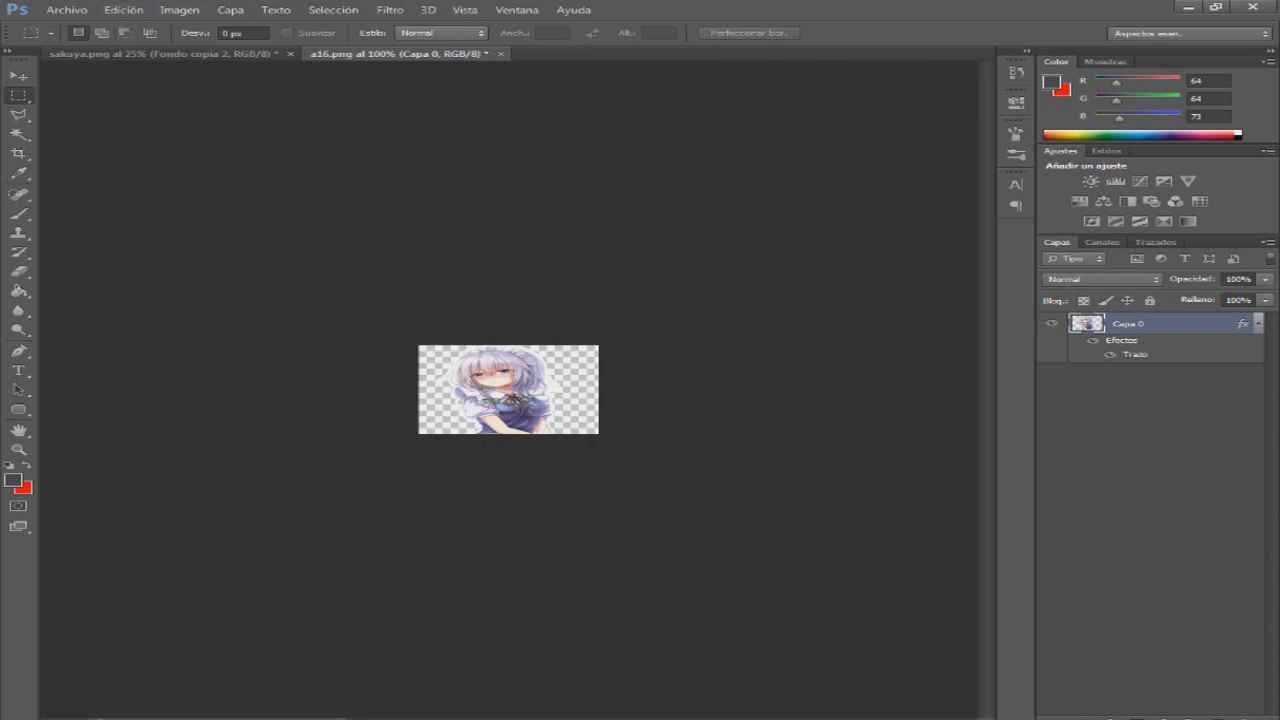
pyautogui.click(500, 54)
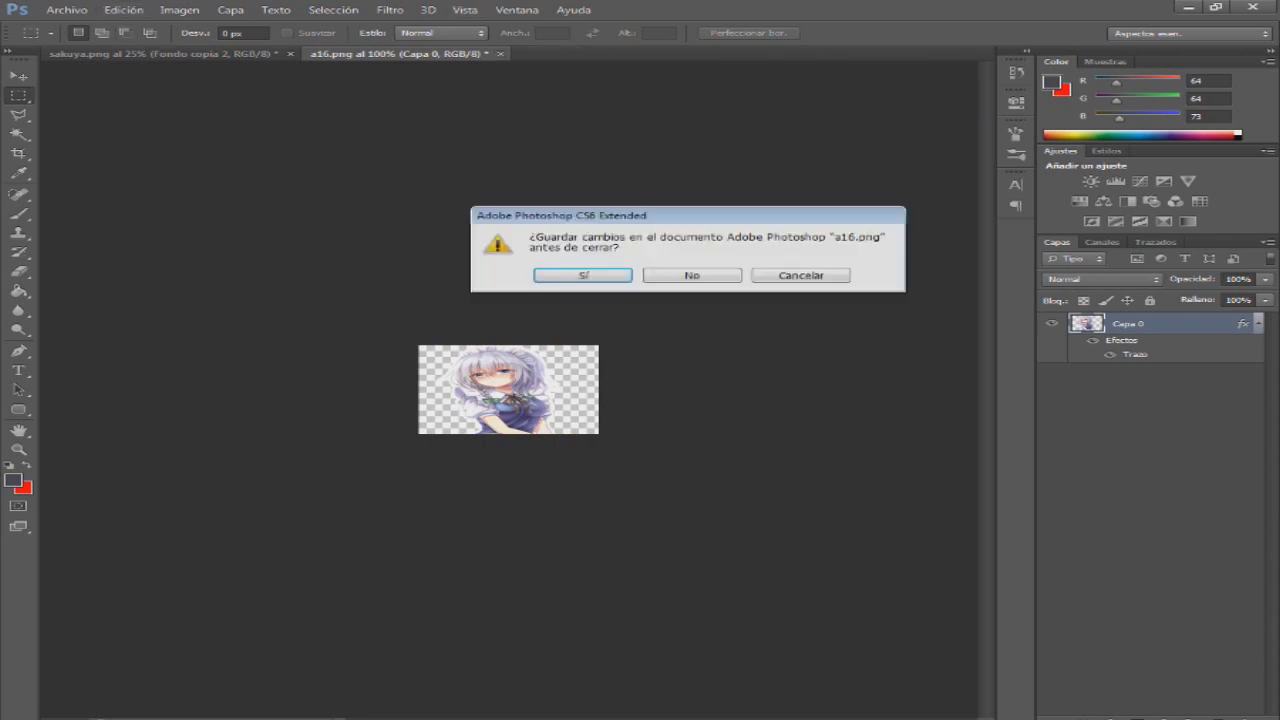
pyautogui.click(692, 276)
# - Open a16 from the cbust folder inside gfx
pyautogui.click(66, 10)
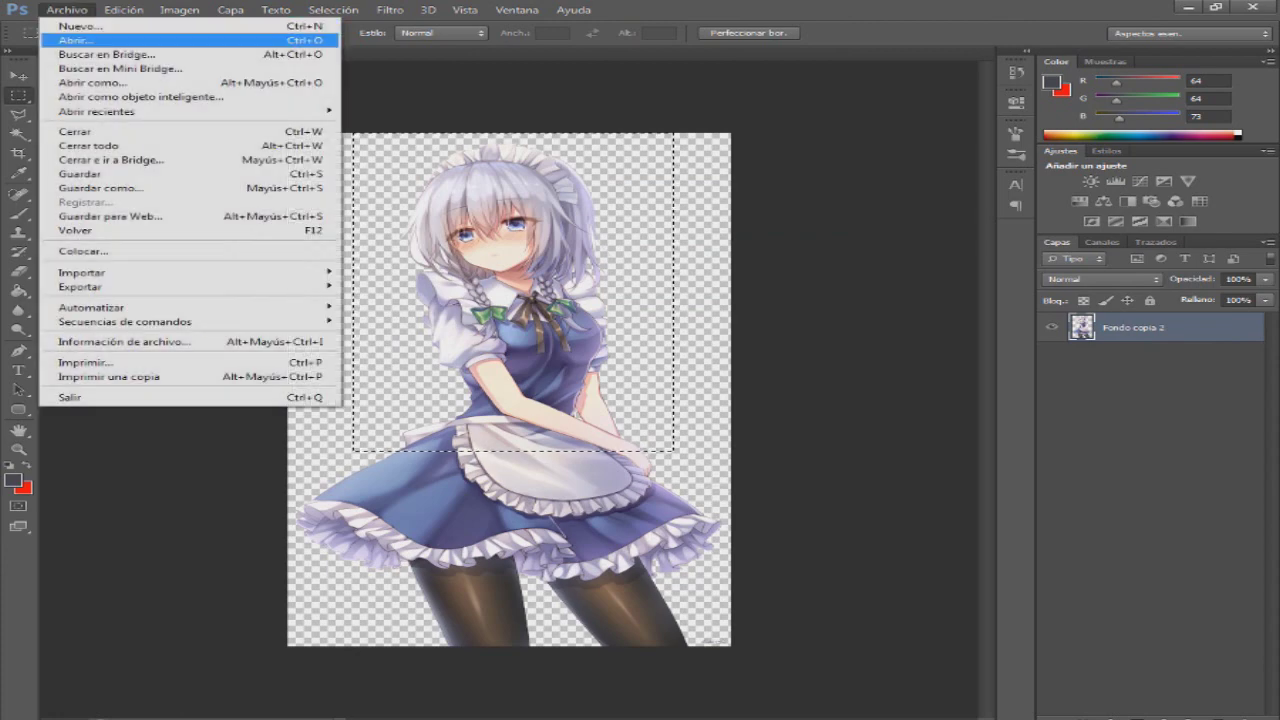
pyautogui.click(80, 41)
pyautogui.click(524, 134)
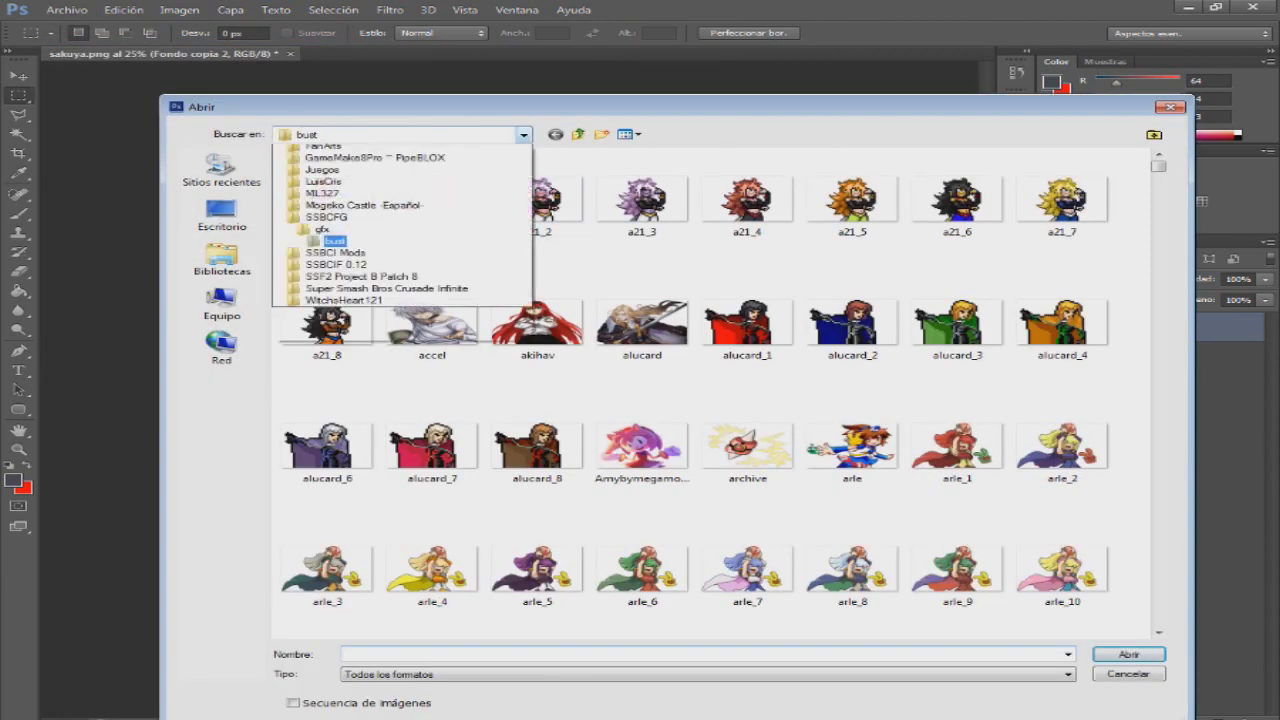
pyautogui.click(322, 412)
pyautogui.doubleClick(376, 215)
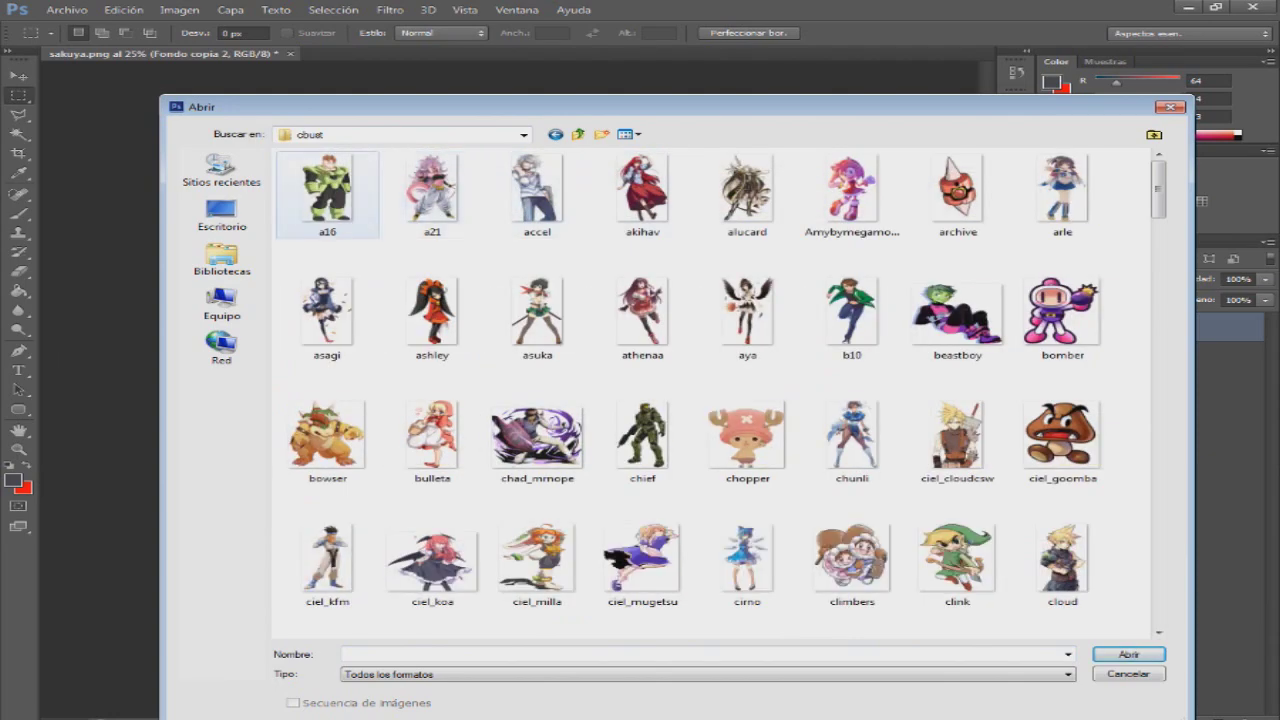
pyautogui.click(328, 195)
pyautogui.press('Return')
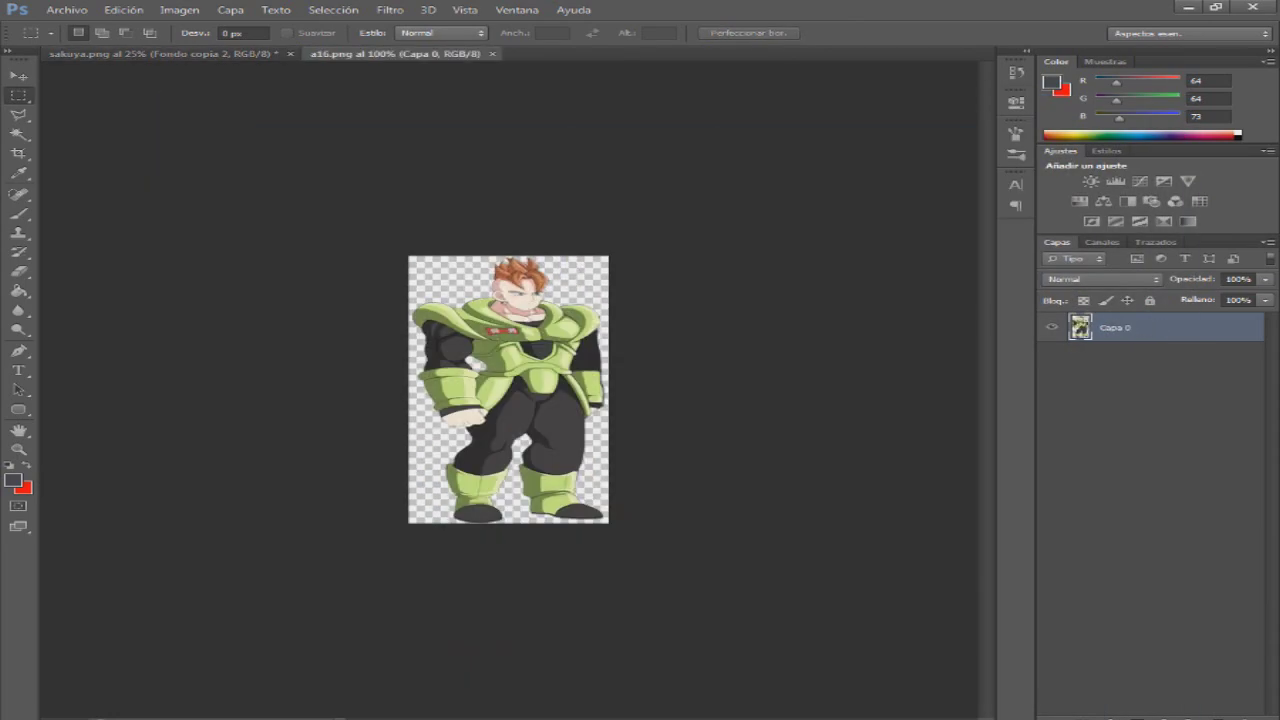
# - Erase the whole full-body character from the Capa 0 layer of a16.png with the Eraser
pyautogui.click(19, 271)
pyautogui.moveTo(518, 272)
pyautogui.mouseDown()
pyautogui.moveTo(456, 375)
pyautogui.moveTo(430, 322)
pyautogui.mouseUp()
pyautogui.moveTo(584, 318); pyautogui.dragTo(556, 478)
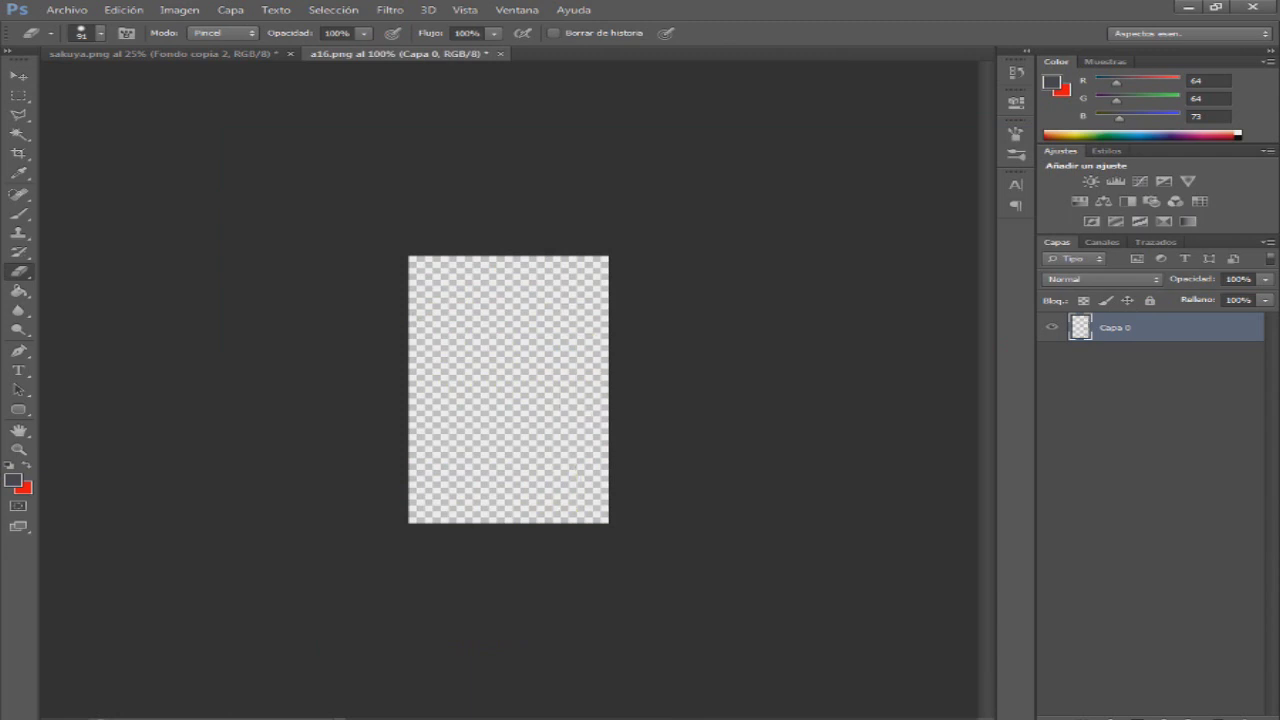
# - Select the entire sakuya.png canvas with the Rectangular Marquee and copy the full figure
pyautogui.click(162, 54)
pyautogui.click(19, 96)
pyautogui.moveTo(264, 110); pyautogui.dragTo(985, 640)
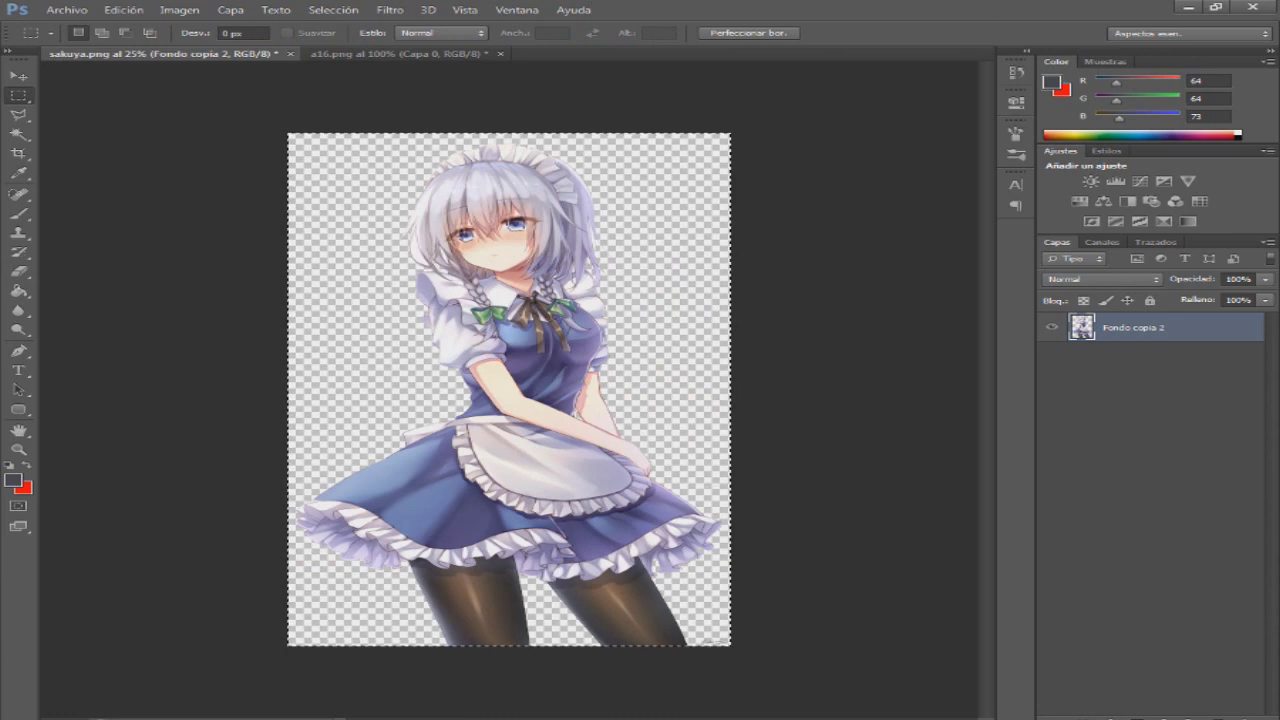
# - Paste the full Sakuya figure into a16.png and scale it to about 12% width and 13.5% height to fill the canvas
pyautogui.hotkey('ctrl', 'Tab')
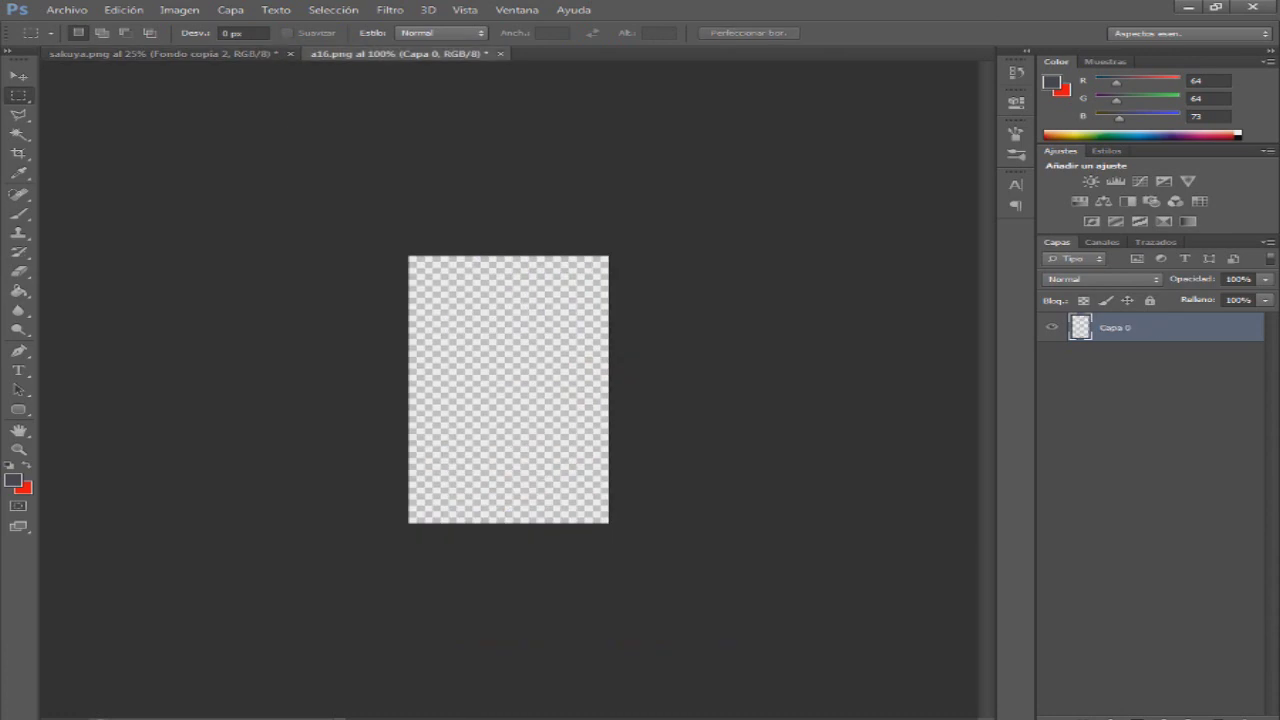
pyautogui.hotkey('ctrl', 't')
pyautogui.moveTo(409, 256); pyautogui.dragTo(831, 486)
pyautogui.moveTo(970, 588); pyautogui.dragTo(443, 298)
pyautogui.moveTo(304, 196); pyautogui.dragTo(781, 509)
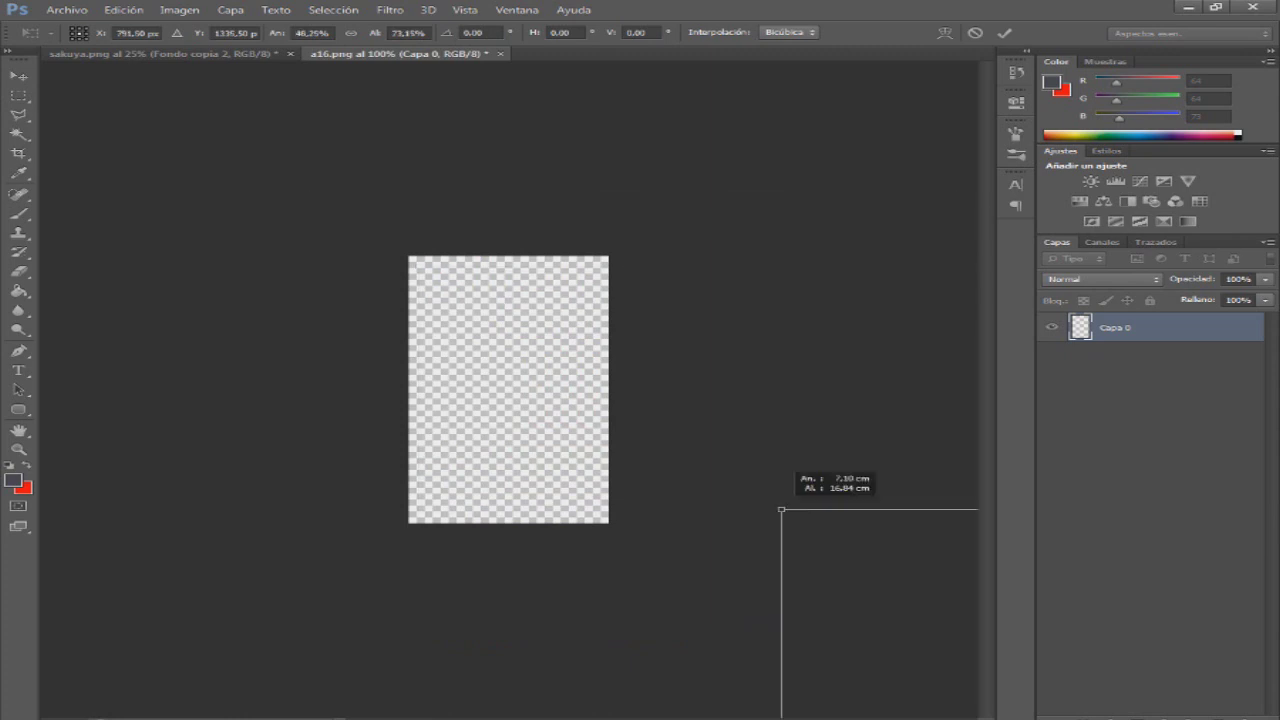
pyautogui.moveTo(920, 611); pyautogui.dragTo(365, 266)
pyautogui.moveTo(226, 164); pyautogui.dragTo(183, 91)
pyautogui.moveTo(557, 78); pyautogui.dragTo(389, 578)
pyautogui.moveTo(324, 614); pyautogui.dragTo(571, 216)
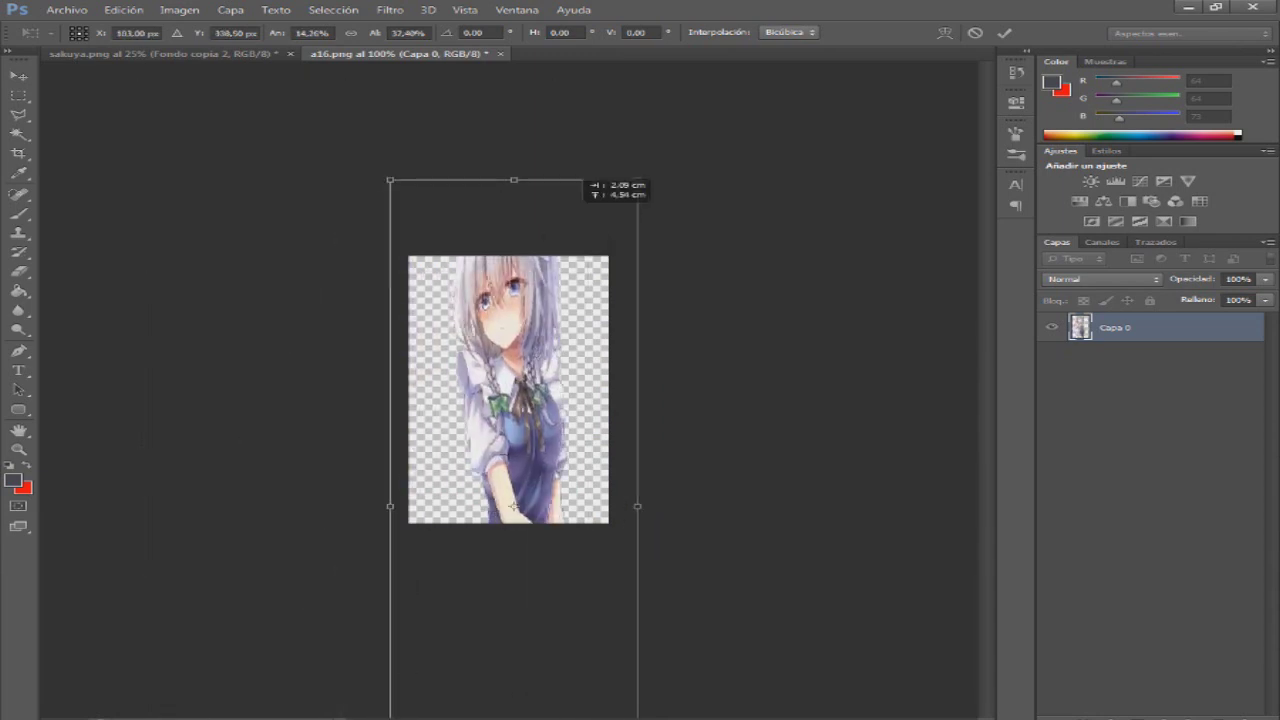
pyautogui.moveTo(638, 180); pyautogui.dragTo(621, 523)
pyautogui.moveTo(570, 559); pyautogui.dragTo(589, 292)
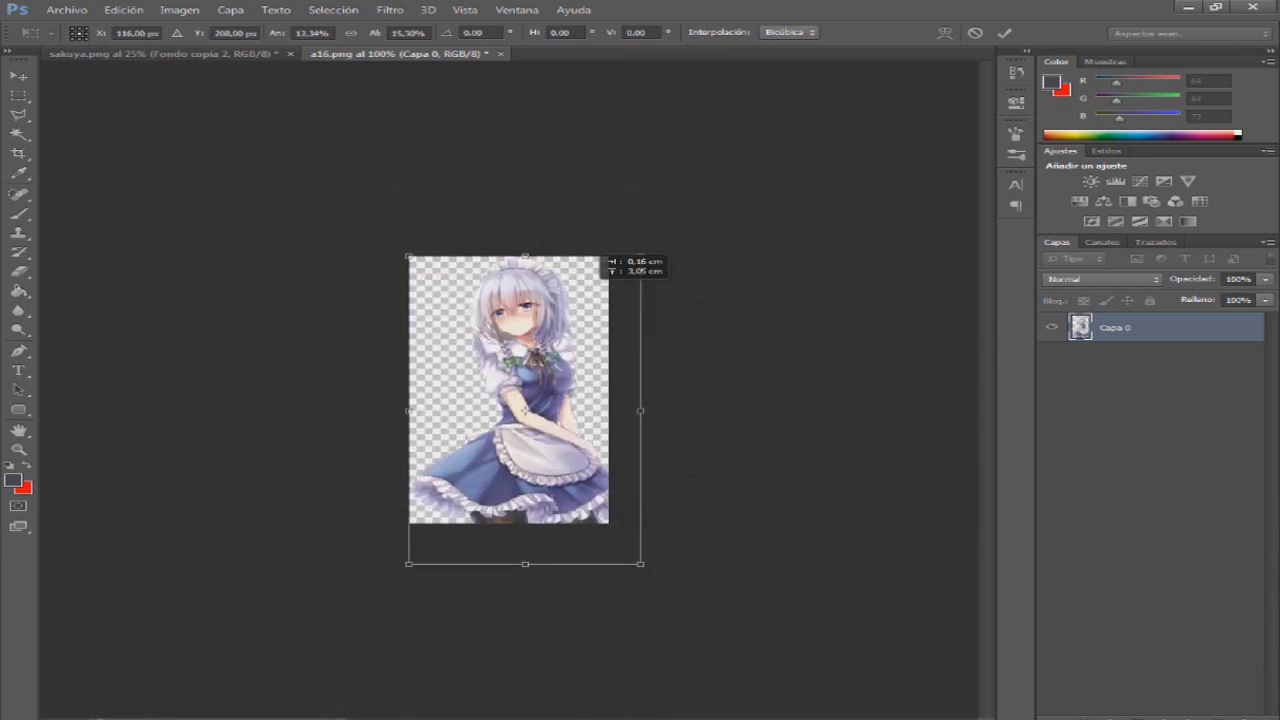
pyautogui.moveTo(640, 563); pyautogui.dragTo(616, 528)
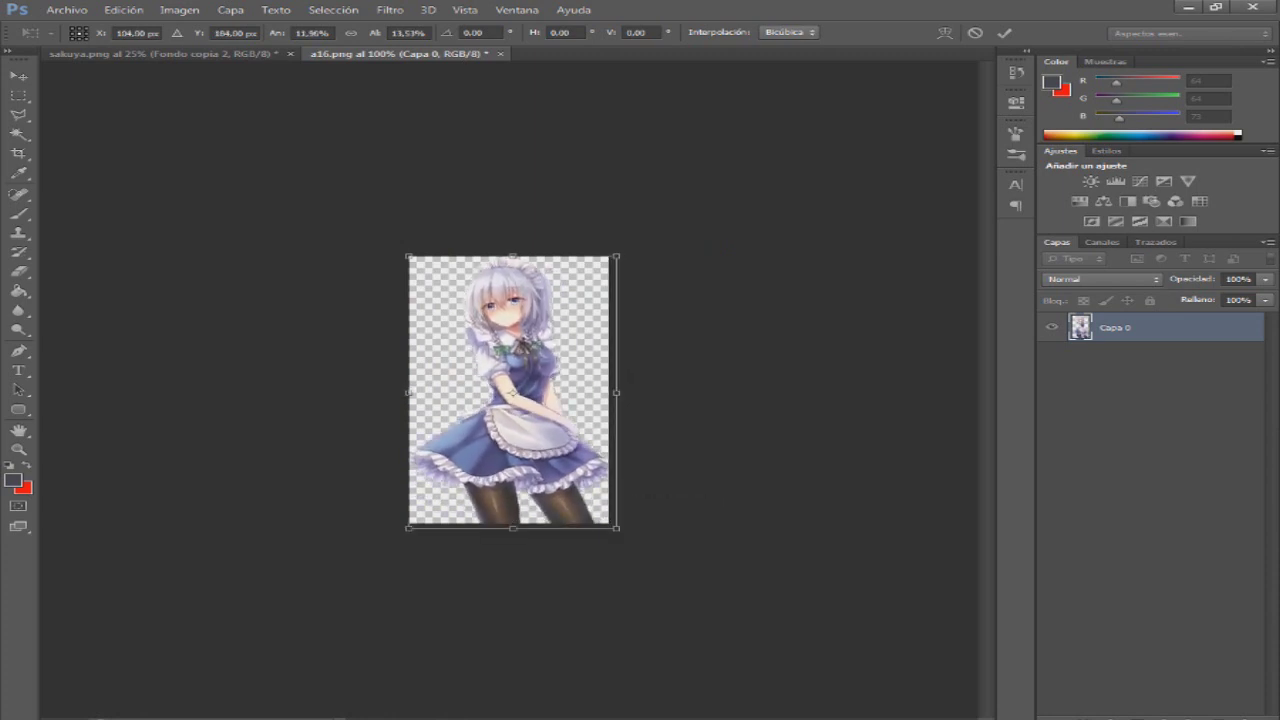
pyautogui.press('Return')
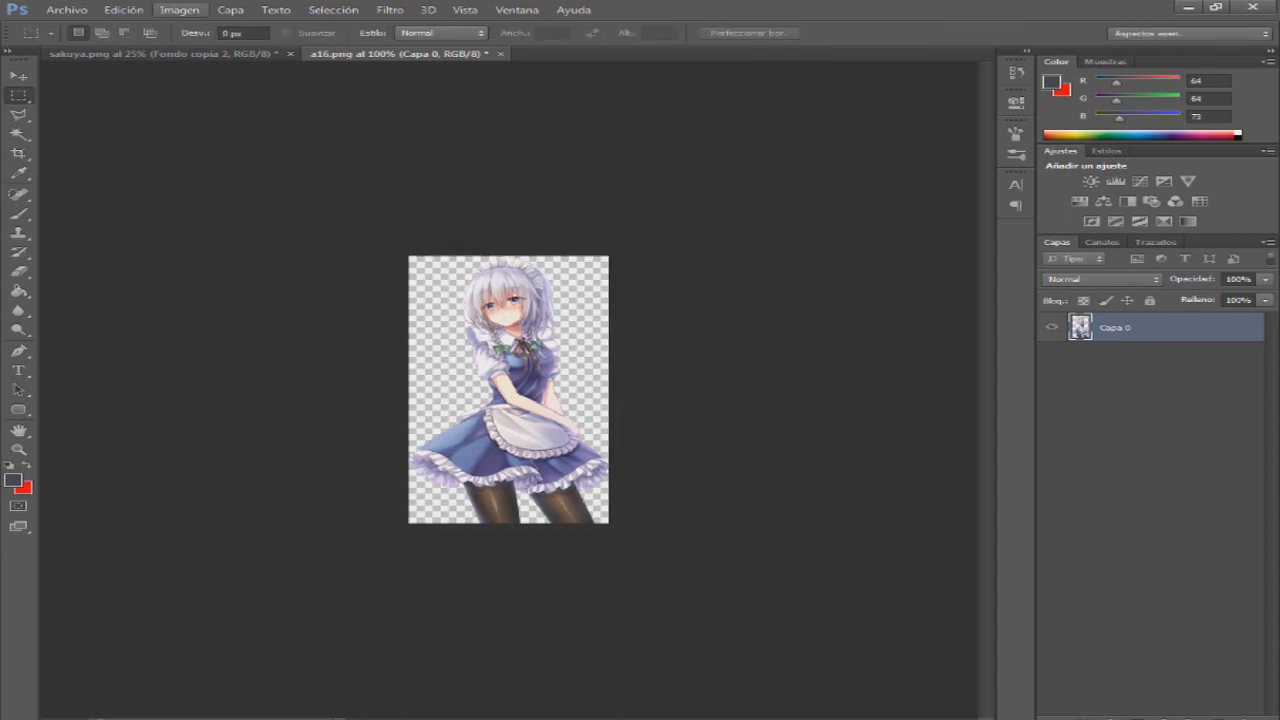
# - Save the full-figure image as PNG named sakuya_copia in the cbust folder and close a16.png without saving changes
pyautogui.click(66, 9)
pyautogui.click(80, 186)
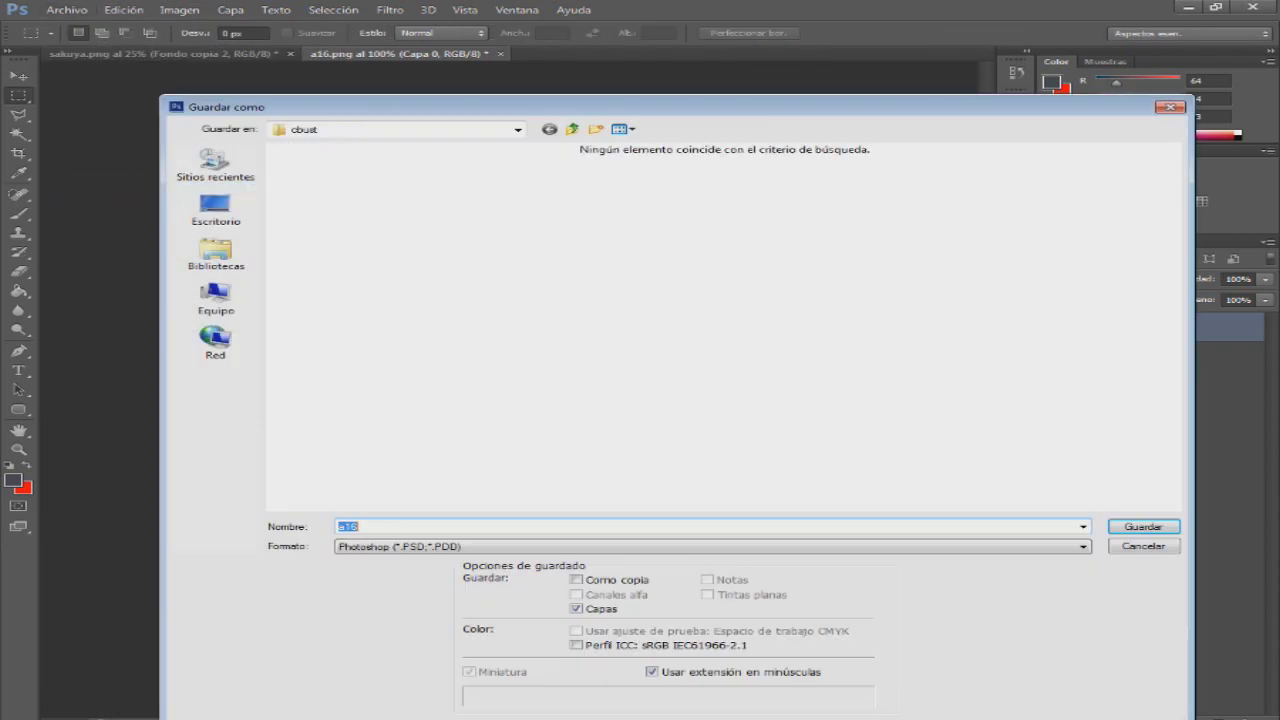
pyautogui.click(712, 547)
pyautogui.click(712, 484)
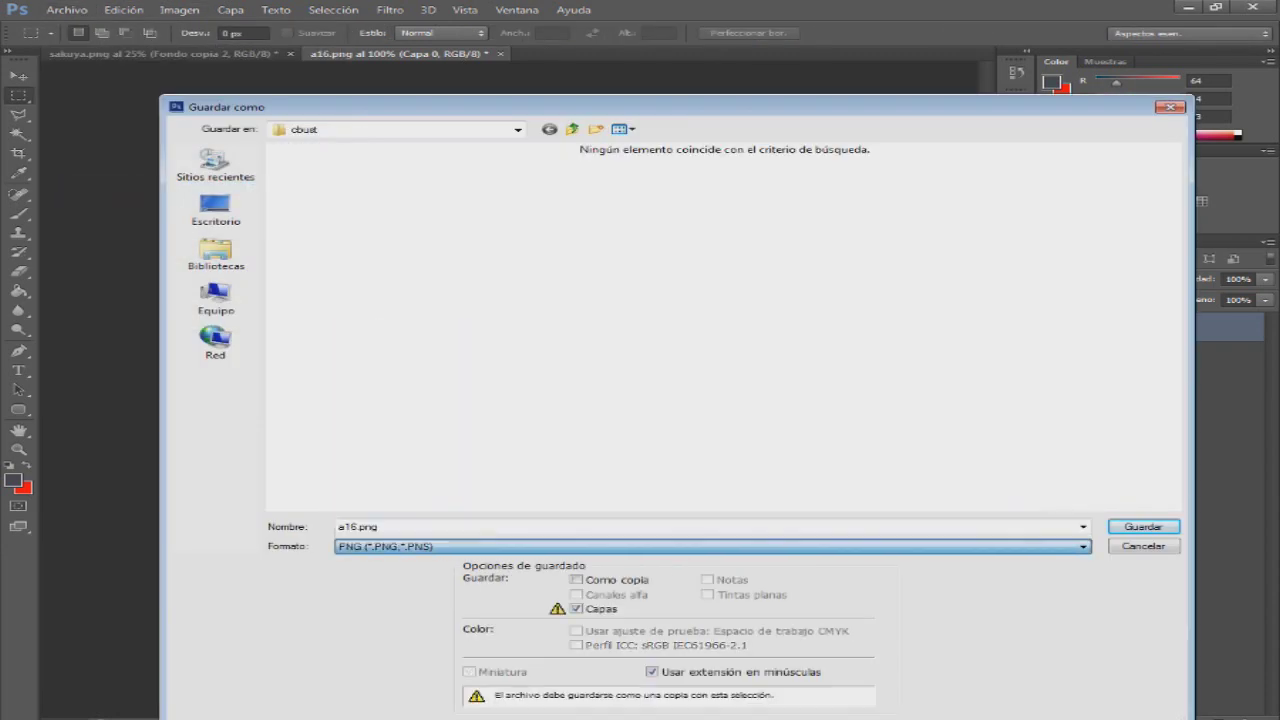
pyautogui.write('sakuya')
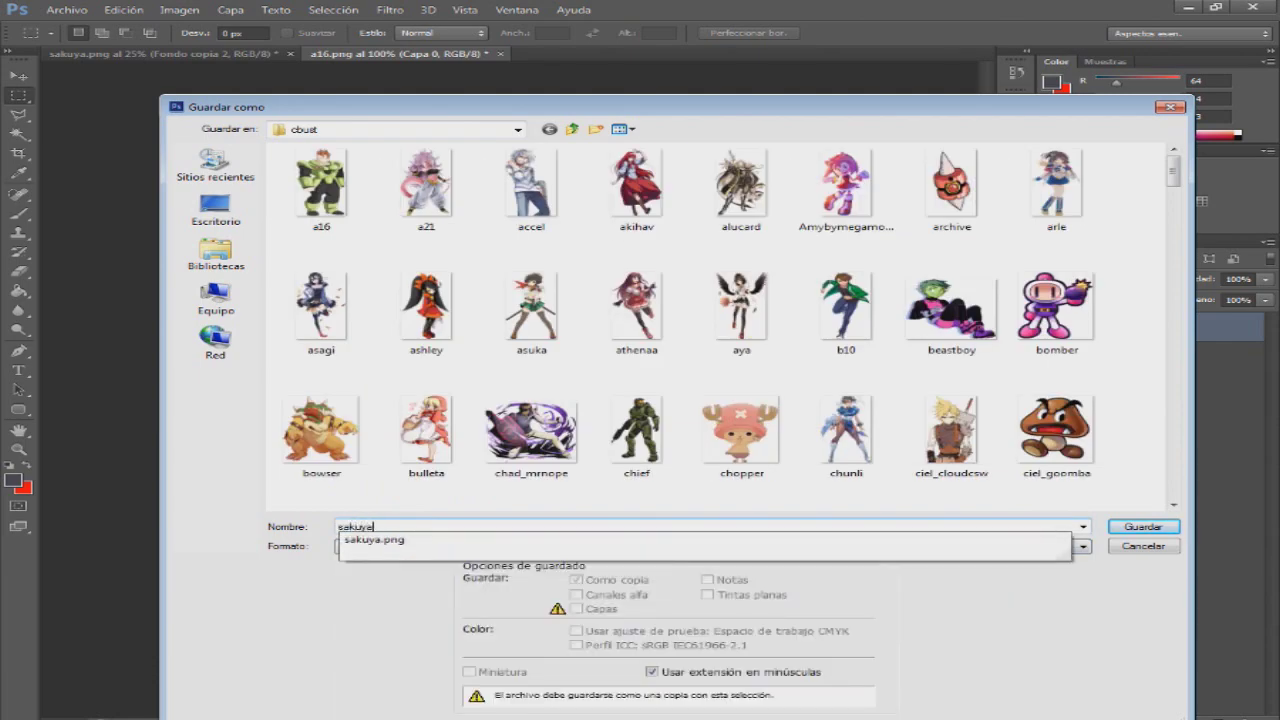
pyautogui.write('_copia')
pyautogui.press('Return')
pyautogui.press('Return')
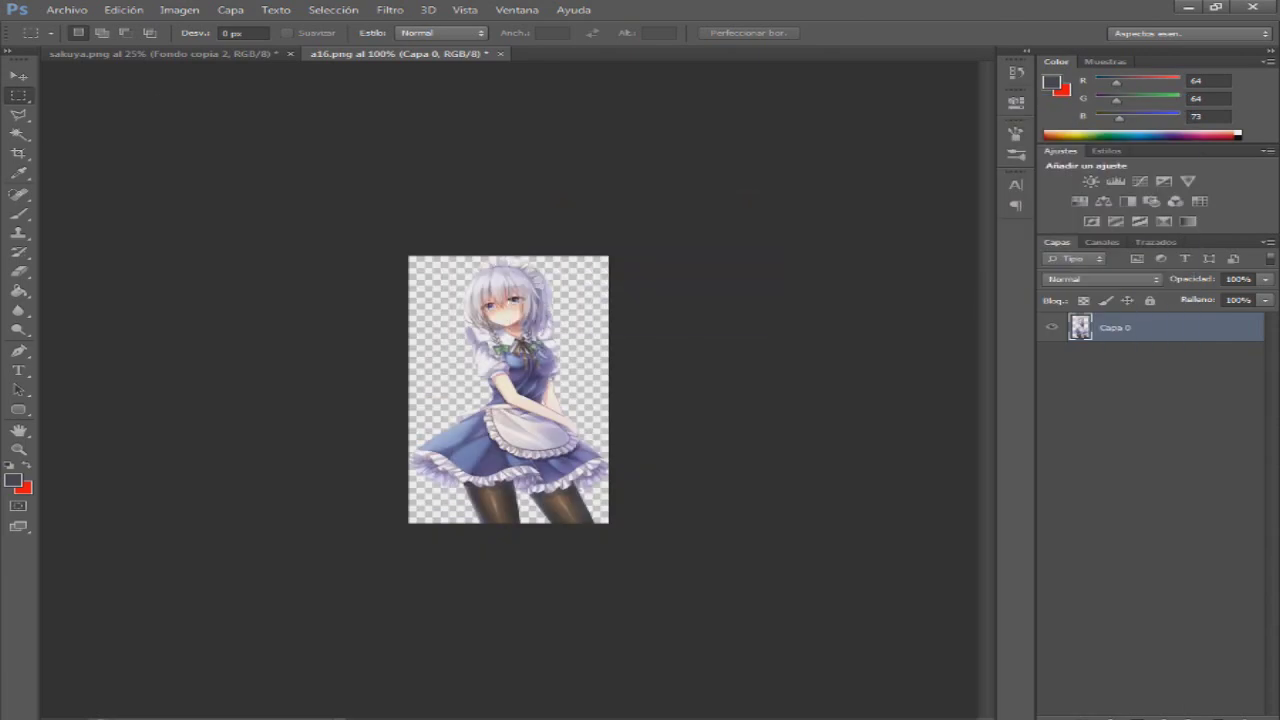
pyautogui.click(500, 54)
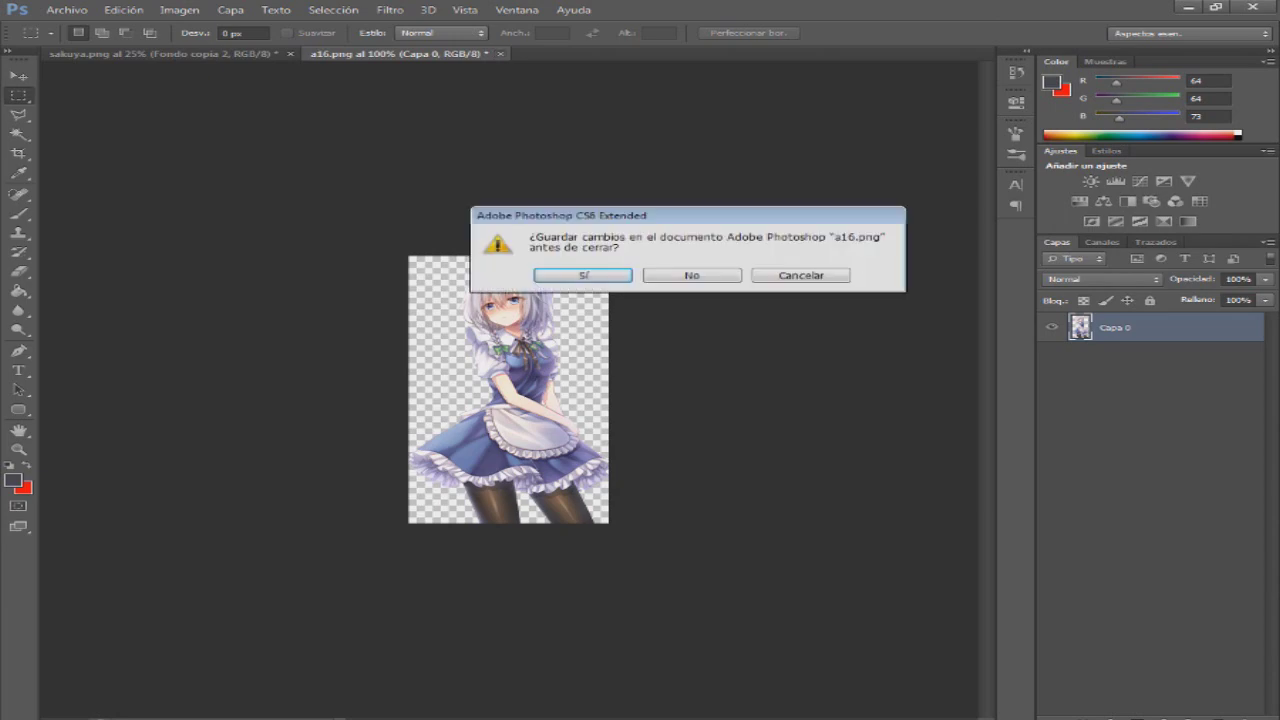
pyautogui.click(692, 275)
# - Open a16 from the mugs folder inside gfx and erase its portrait and name lettering completely
pyautogui.click(67, 10)
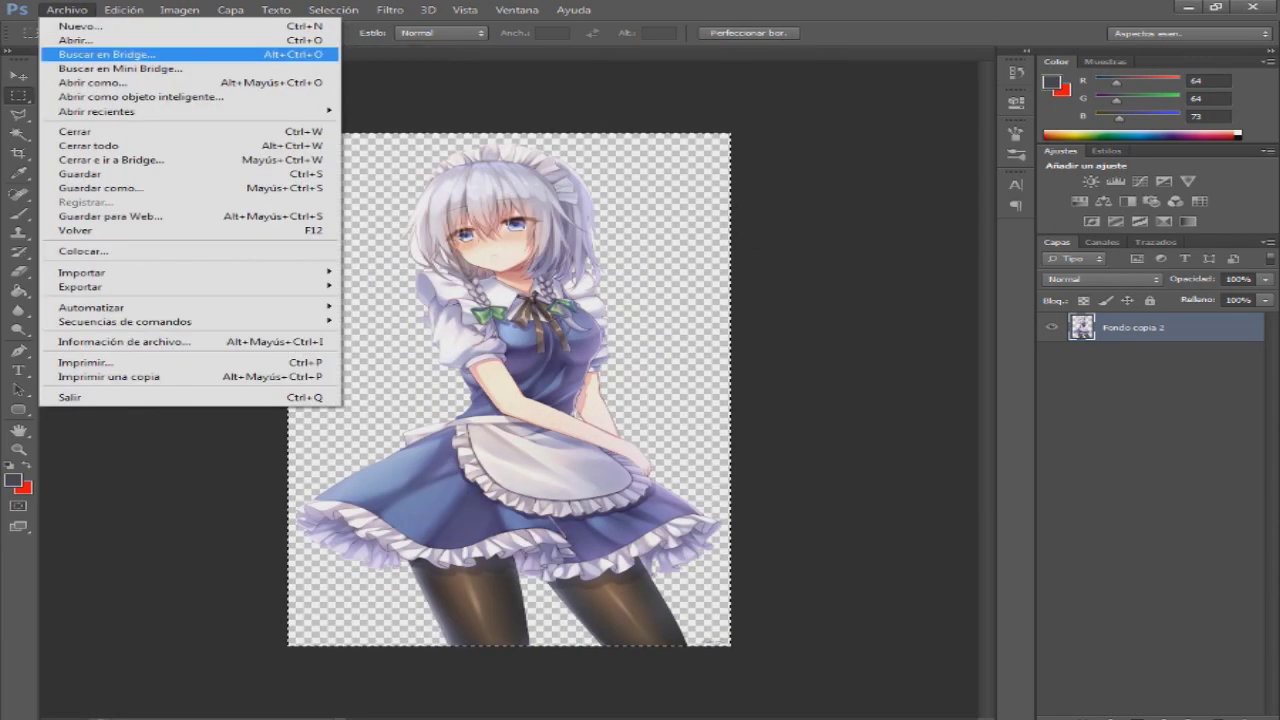
pyautogui.press('Return')
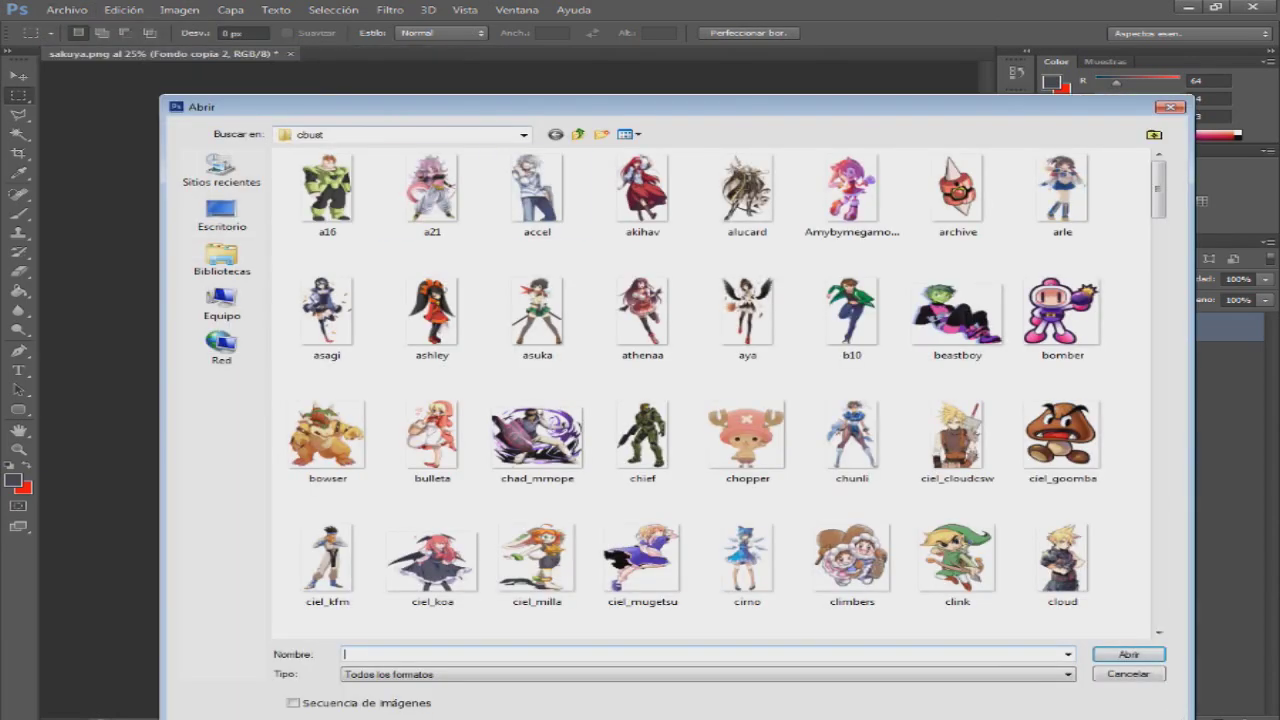
pyautogui.click(523, 134)
pyautogui.press('Return')
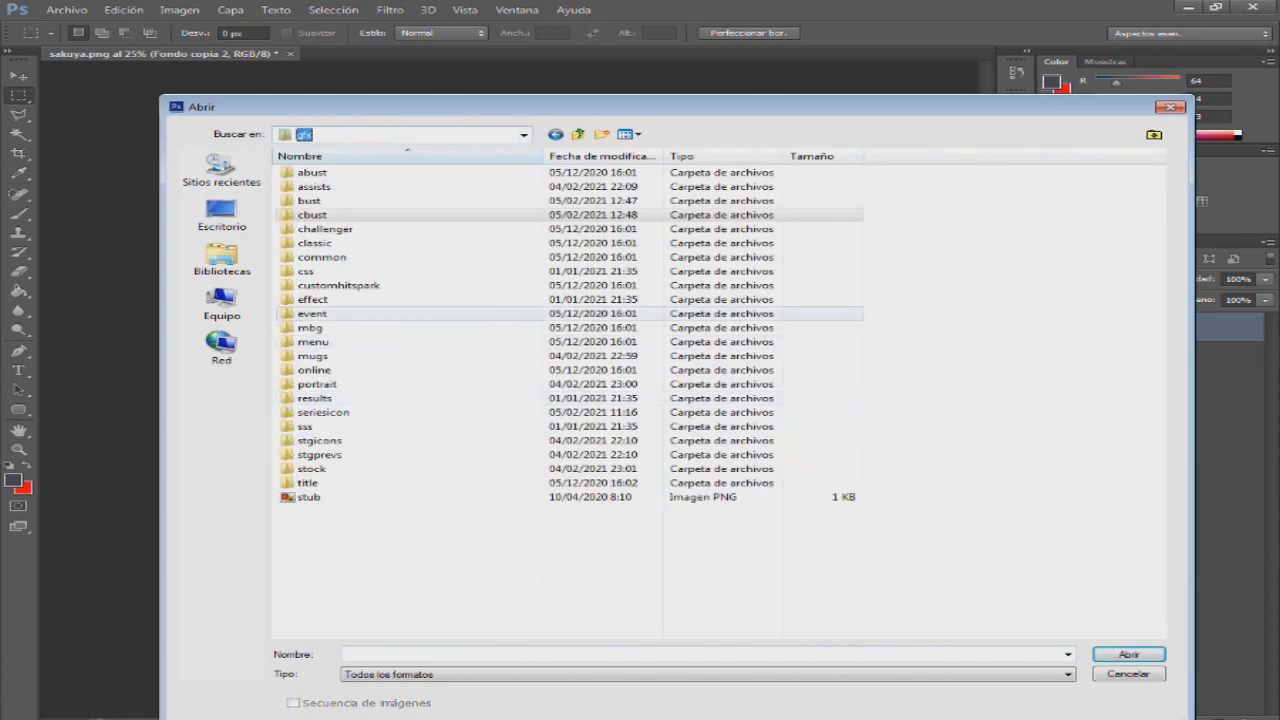
pyautogui.doubleClick(312, 355)
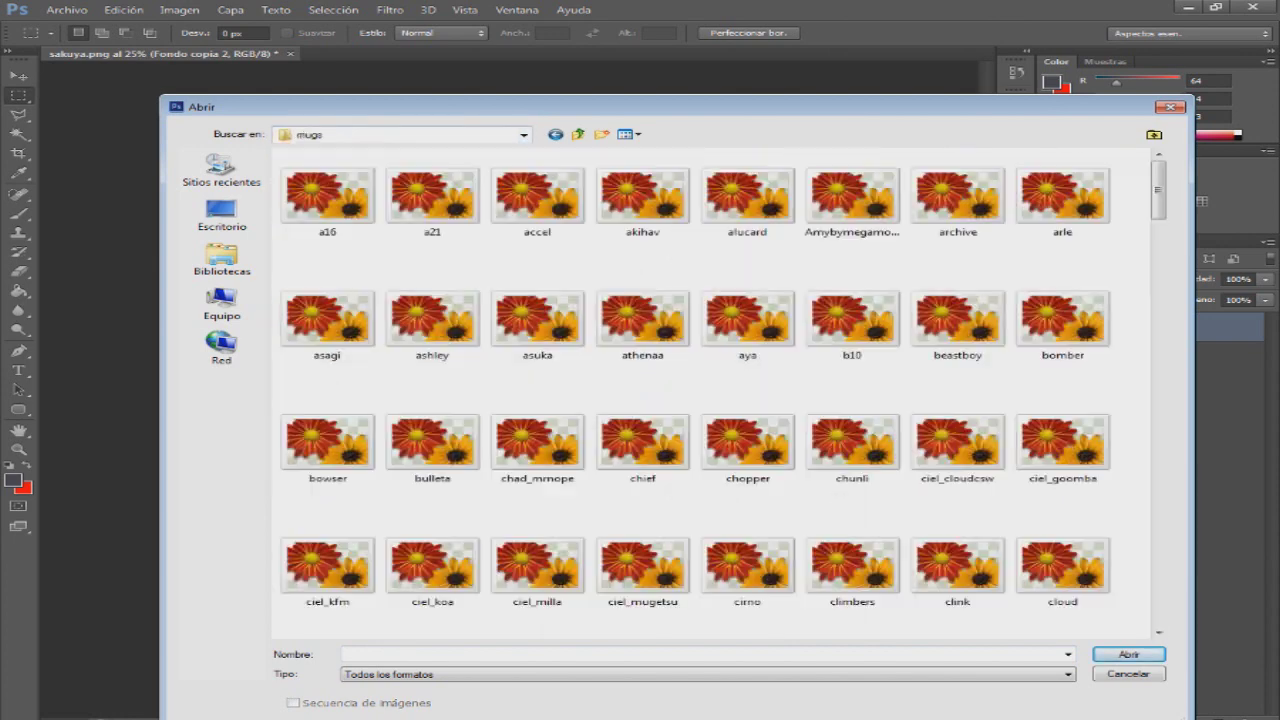
pyautogui.click(537, 320)
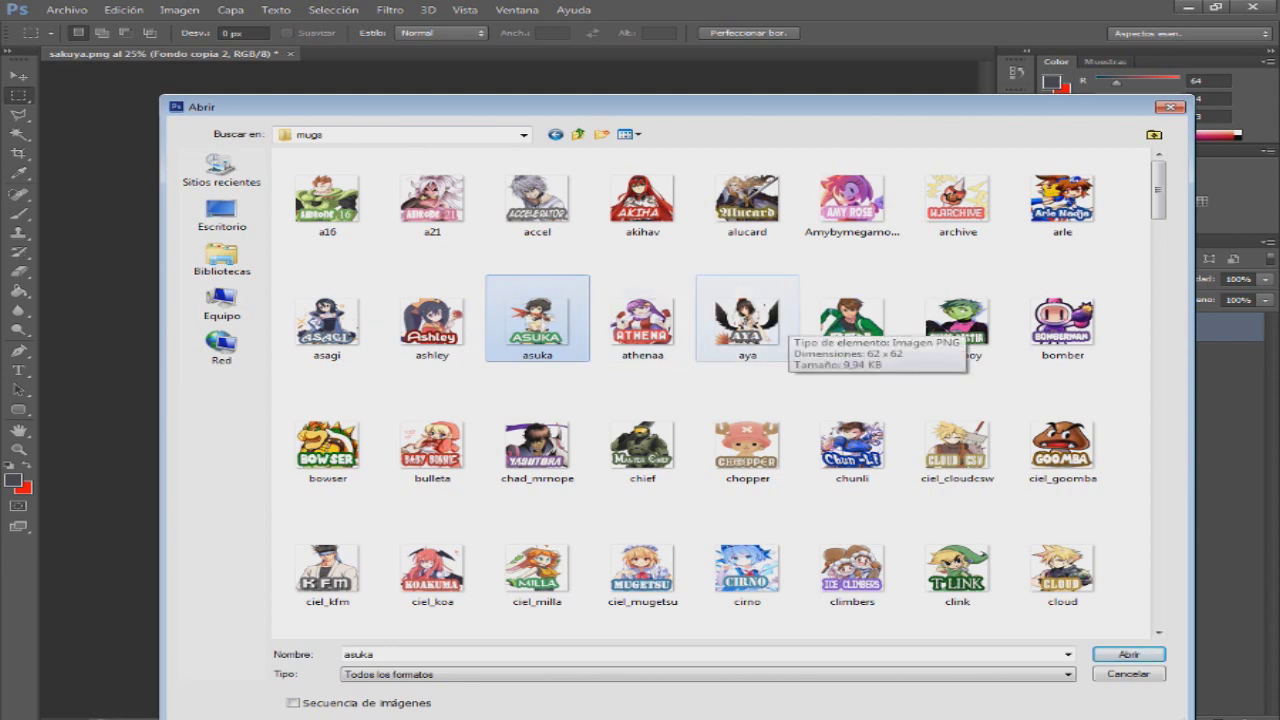
pyautogui.click(327, 200)
pyautogui.click(1129, 654)
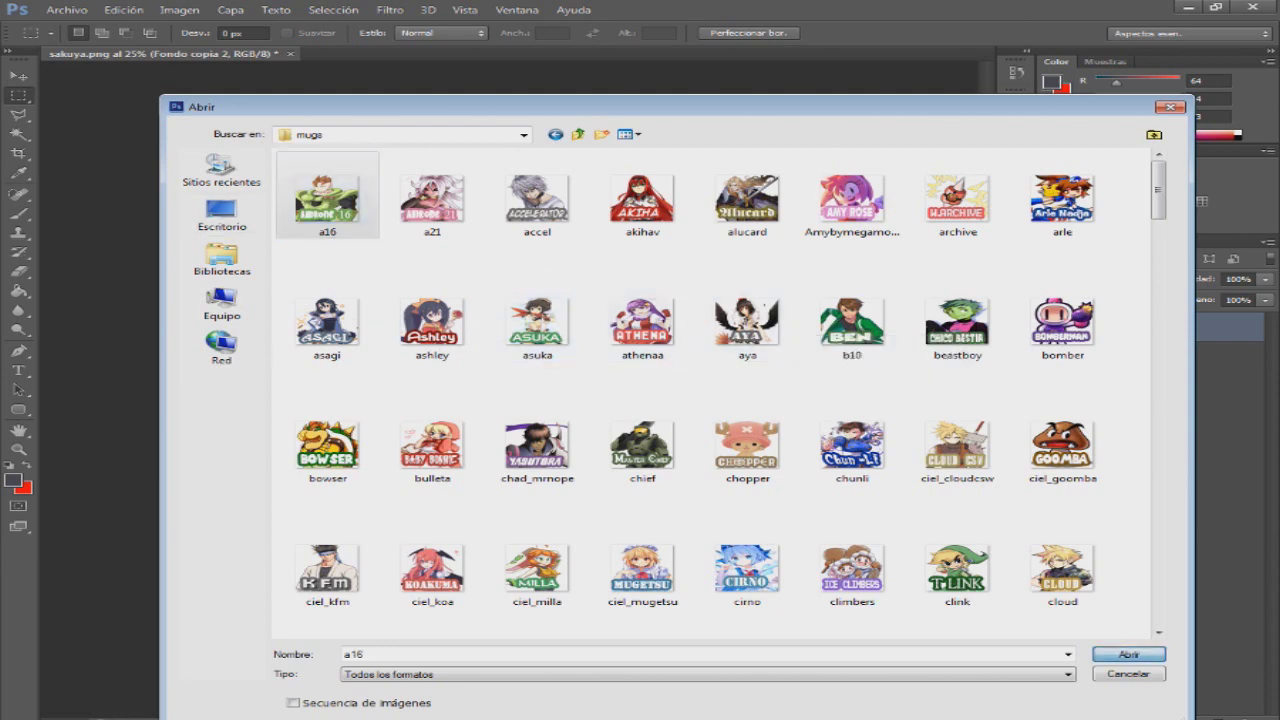
pyautogui.click(18, 272)
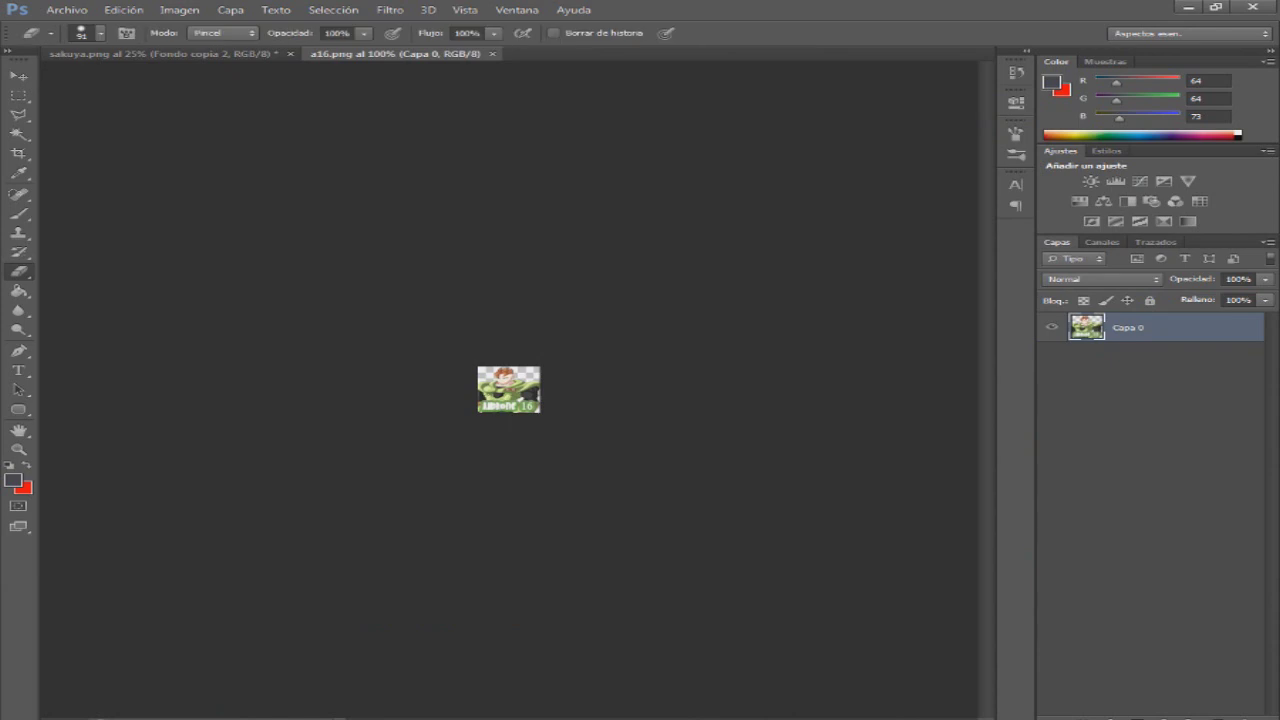
pyautogui.moveTo(490, 388); pyautogui.dragTo(518, 394)
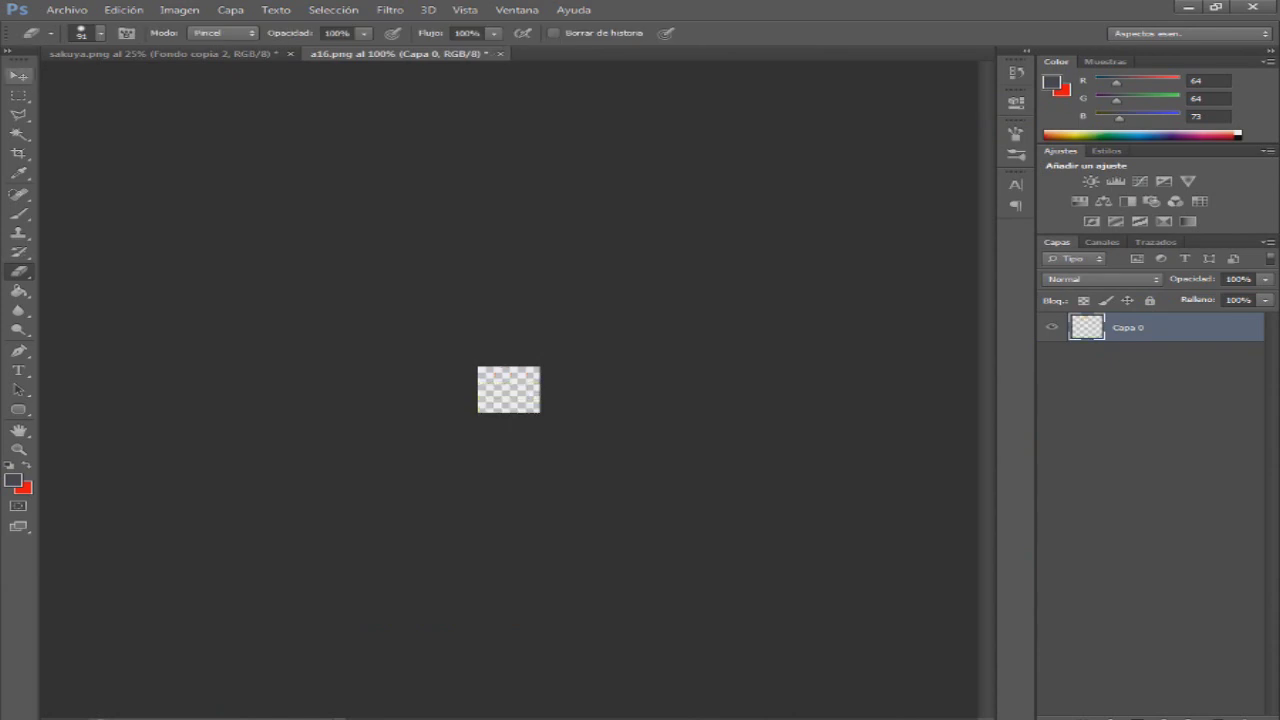
# - Select Sakuya's head and chest in sakuya.png with the Rectangular Marquee and copy the area
pyautogui.click(164, 54)
pyautogui.click(18, 96)
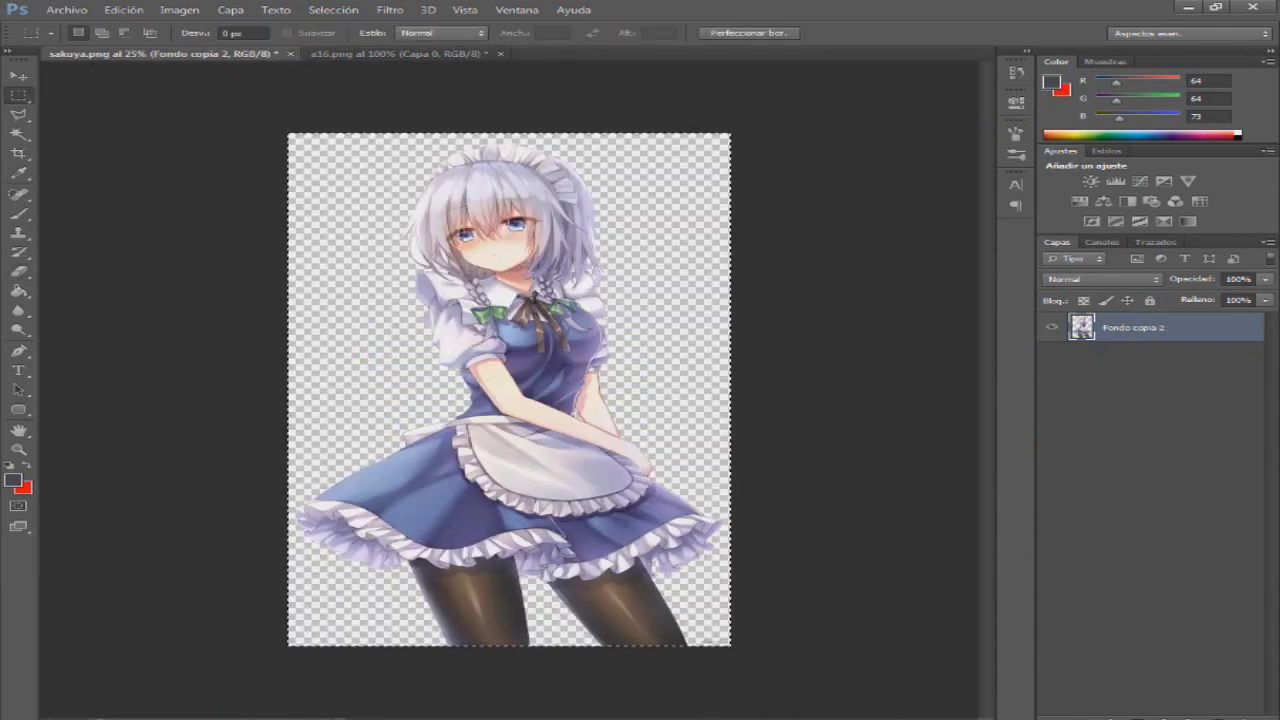
pyautogui.moveTo(362, 137); pyautogui.dragTo(668, 381)
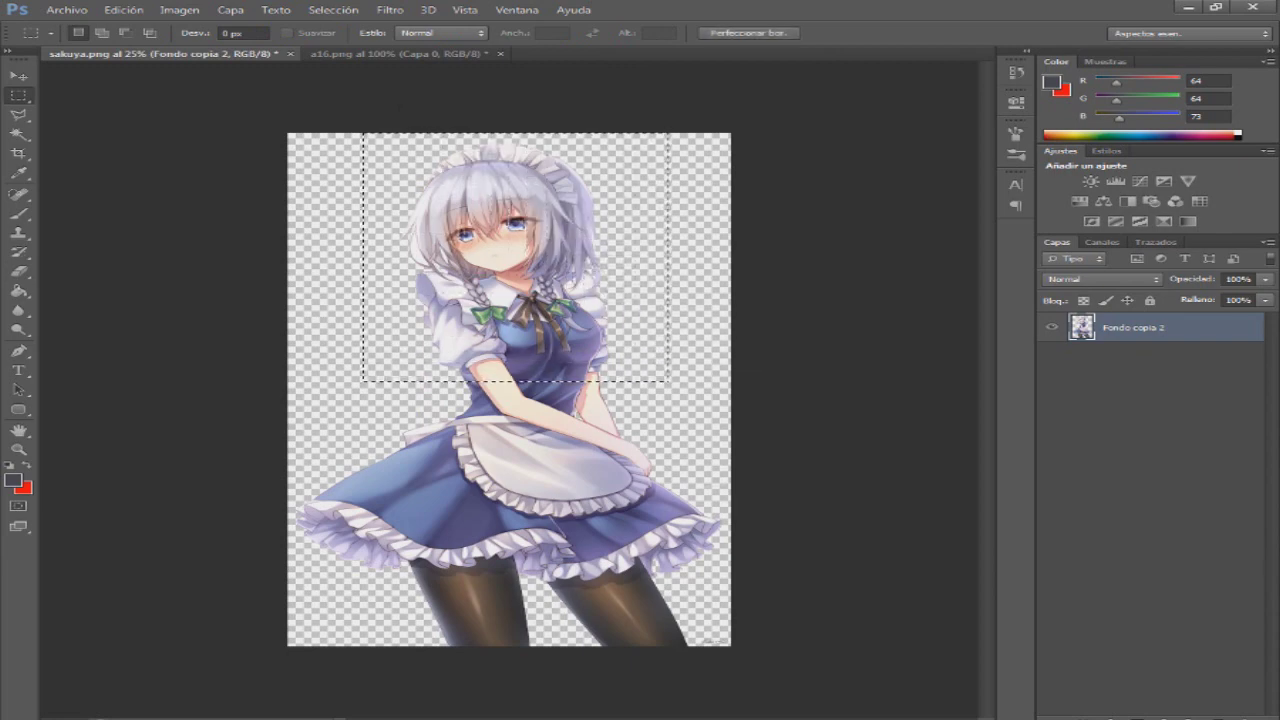
# - Paste the copied head and chest into the mugs a16.png and scale it down to fill the small canvas
pyautogui.click(398, 54)
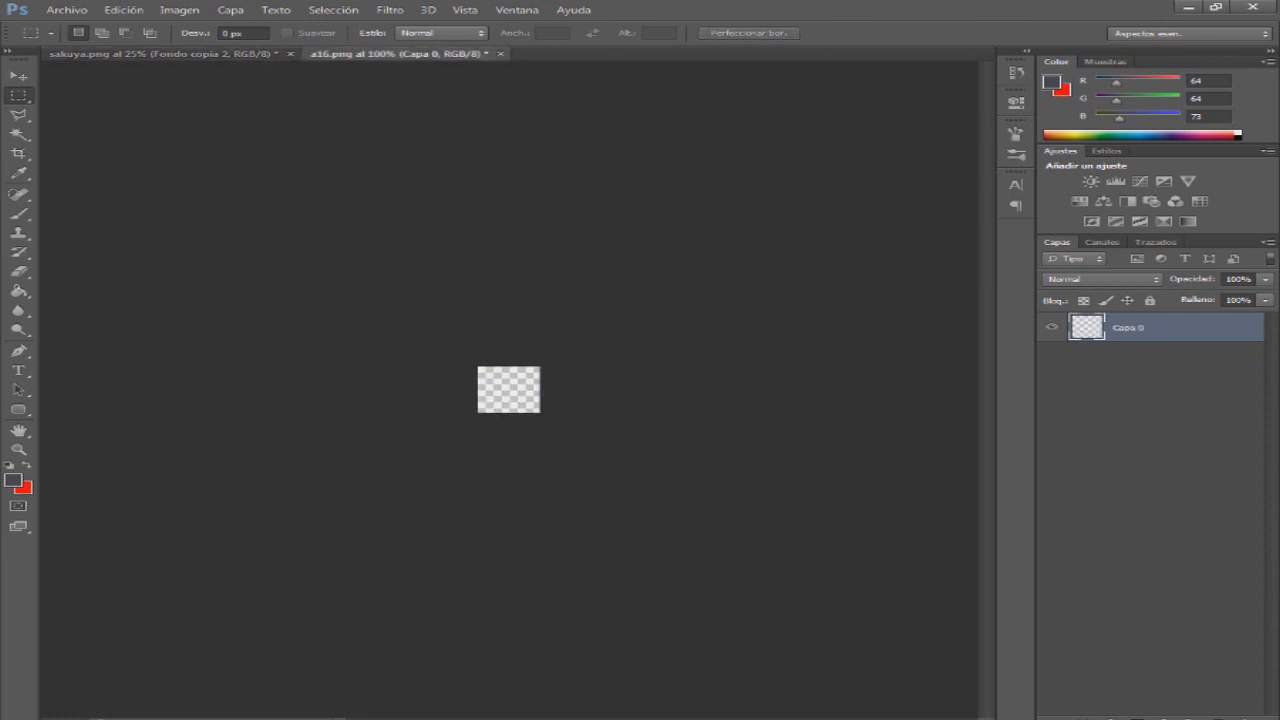
pyautogui.hotkey('ctrl', 't')
pyautogui.moveTo(478, 366); pyautogui.dragTo(760, 557)
pyautogui.moveTo(826, 605); pyautogui.dragTo(394, 341)
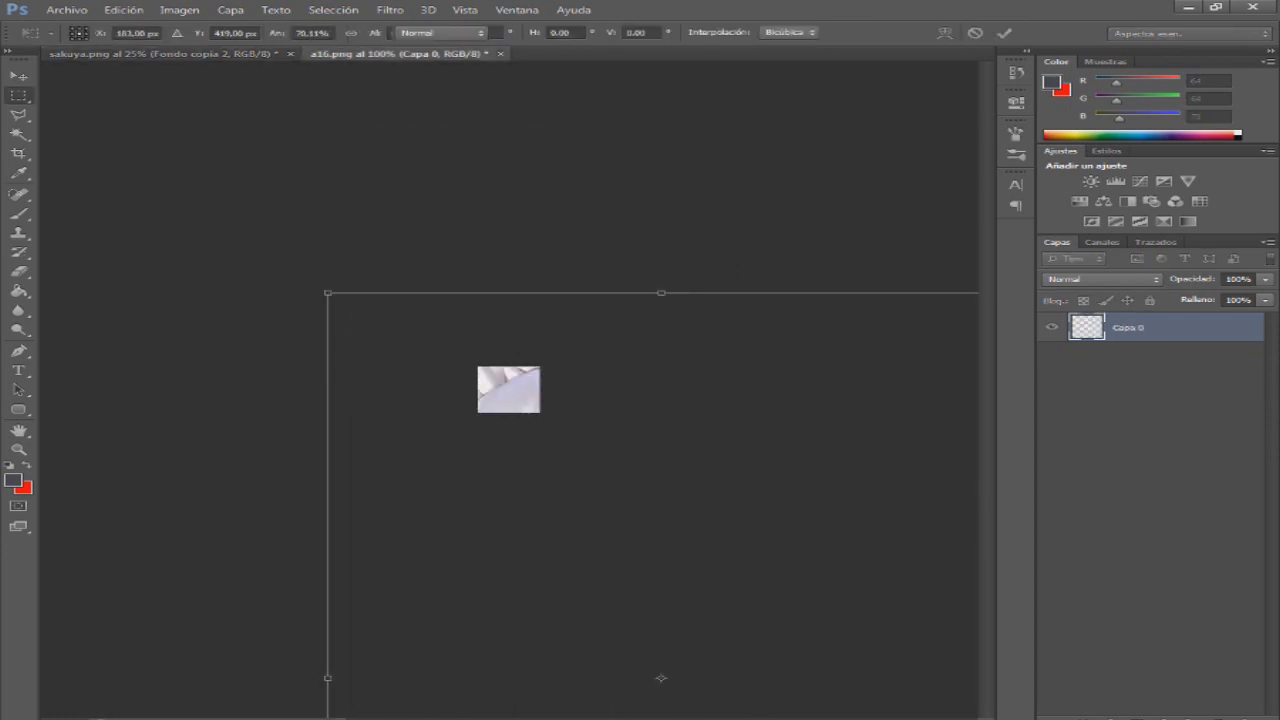
pyautogui.press('Return')
pyautogui.hotkey('ctrl', 't')
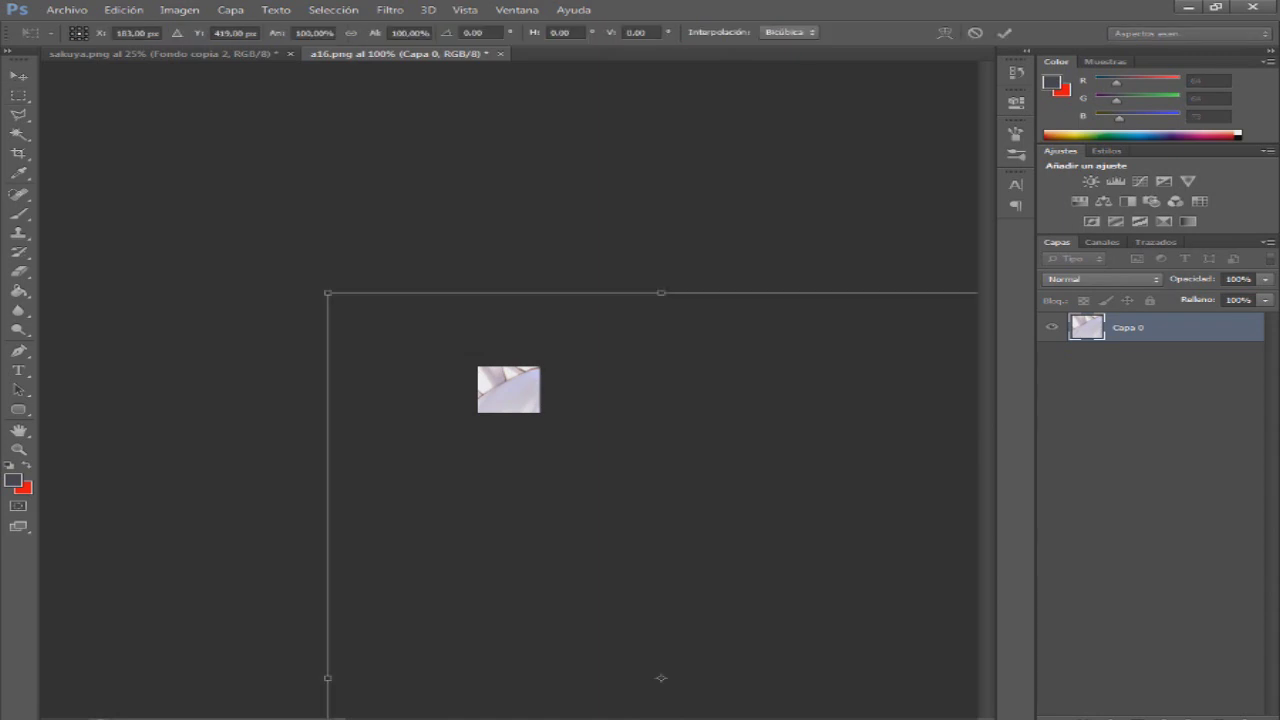
pyautogui.moveTo(328, 293); pyautogui.dragTo(571, 478)
pyautogui.moveTo(770, 525); pyautogui.dragTo(415, 262)
pyautogui.moveTo(638, 213); pyautogui.dragTo(550, 381)
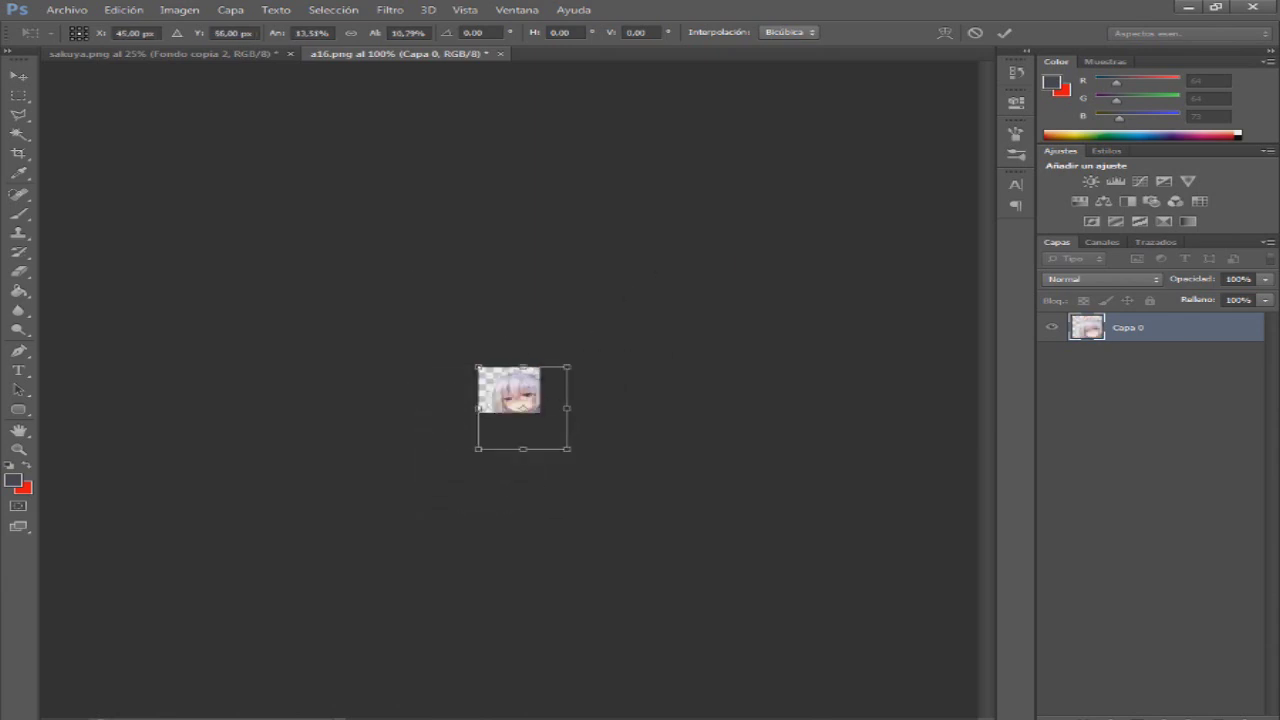
pyautogui.moveTo(568, 449); pyautogui.dragTo(541, 413)
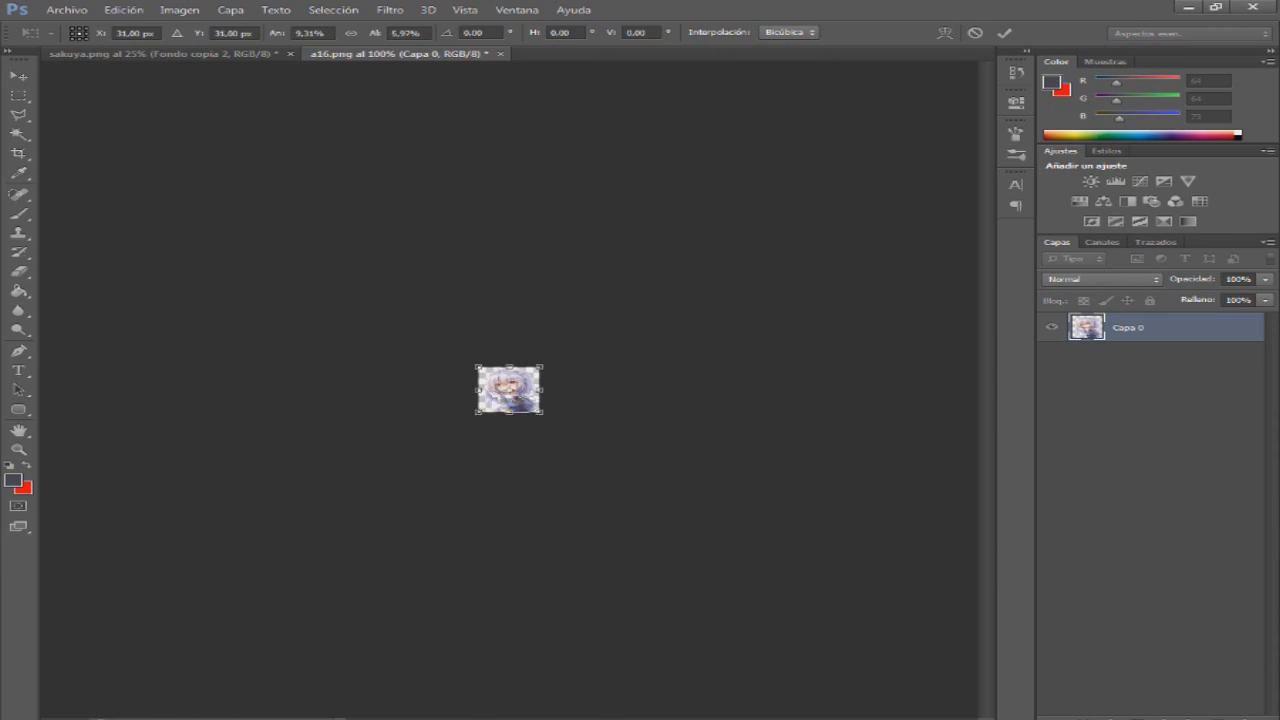
pyautogui.moveTo(541, 412); pyautogui.dragTo(540, 412)
pyautogui.press('Return')
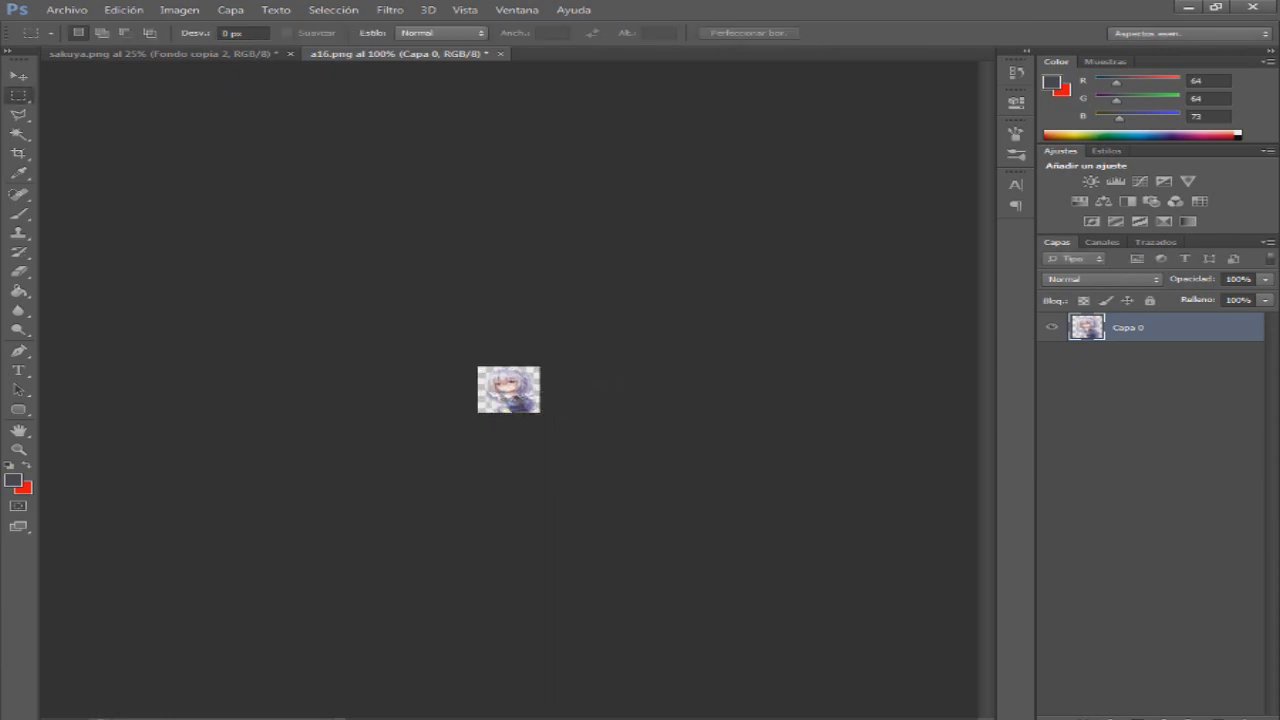
# - Add a text box across the lower part of the mug image with the name "sakuya"
pyautogui.hotkey('ctrl', '+')
pyautogui.hotkey('ctrl', '+')
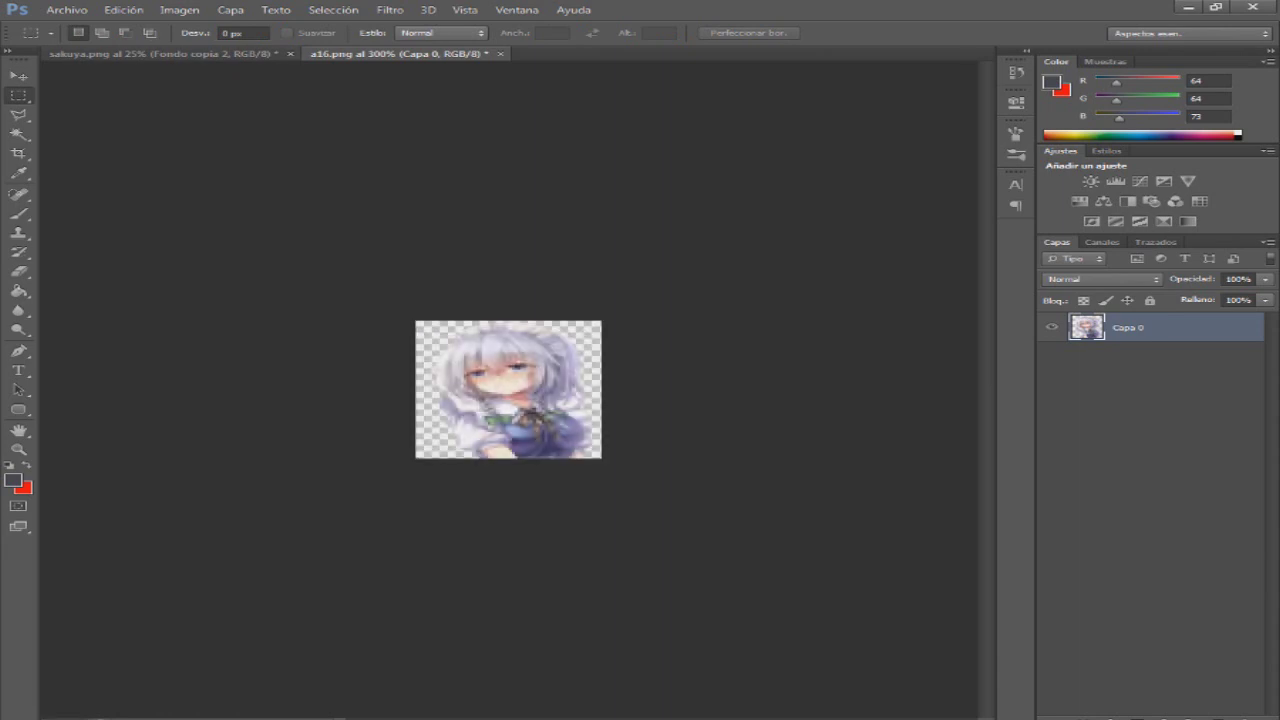
pyautogui.click(18, 370)
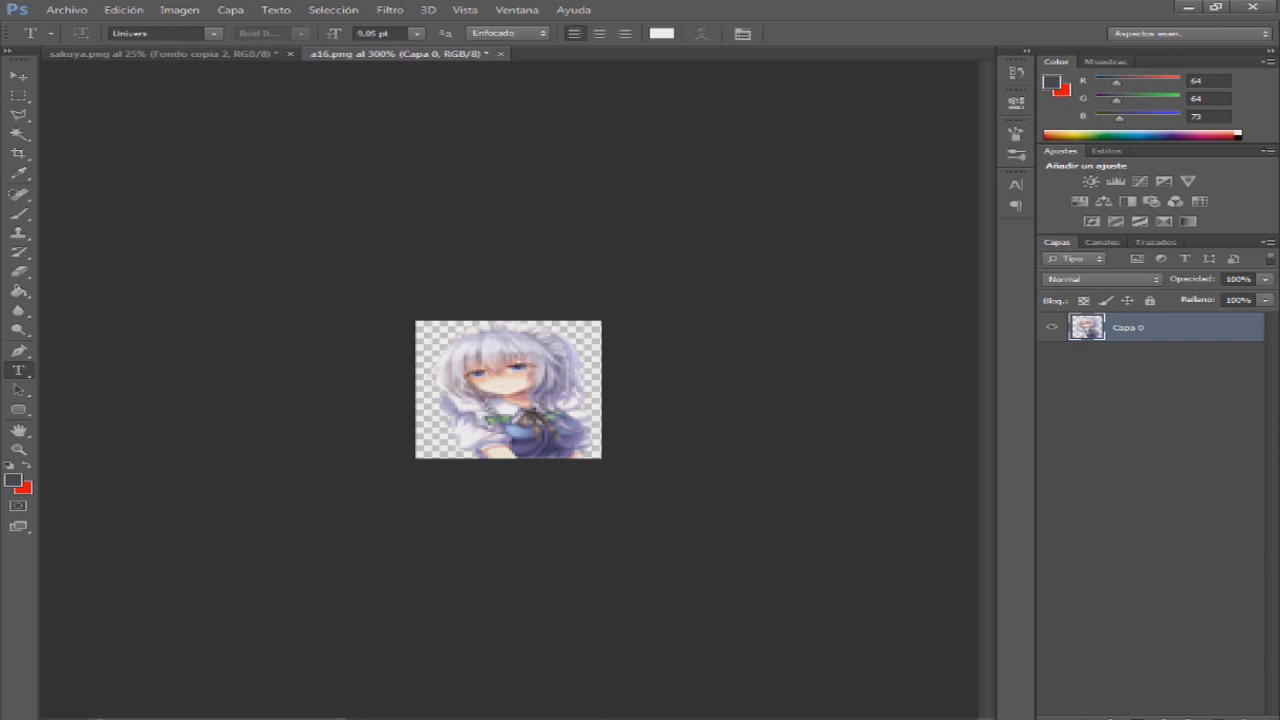
pyautogui.click(66, 9)
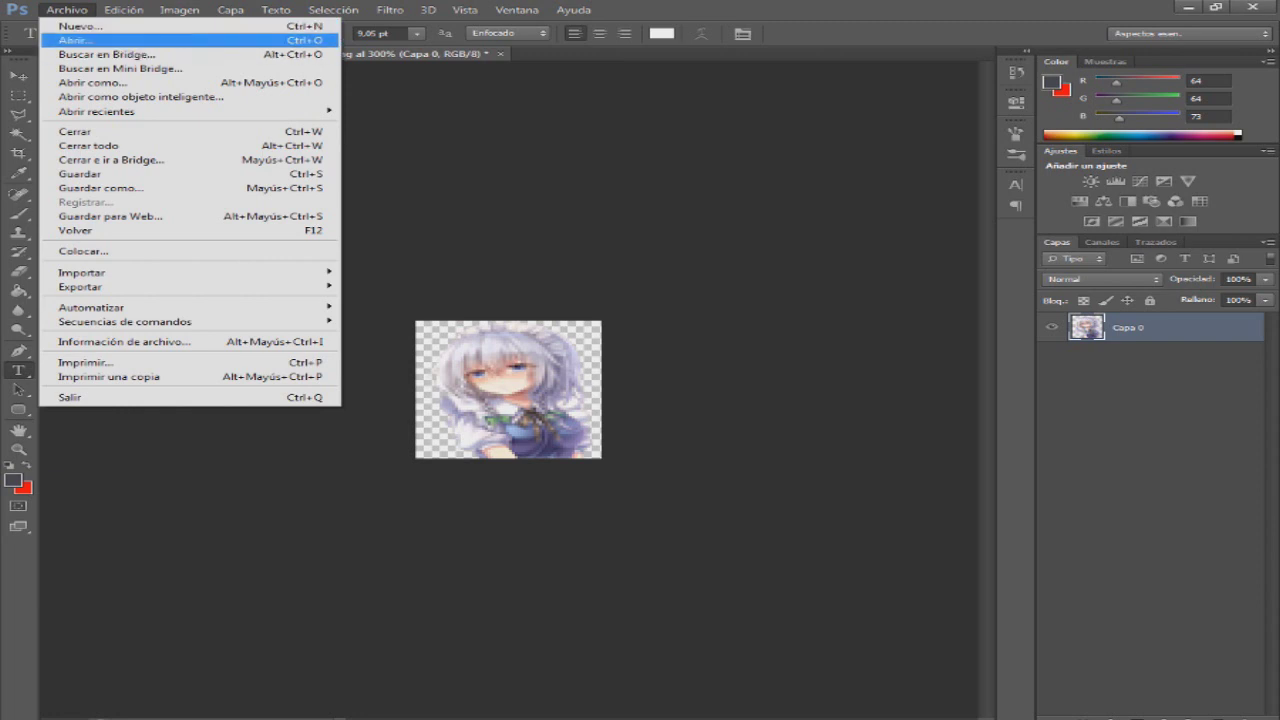
pyautogui.click(66, 10)
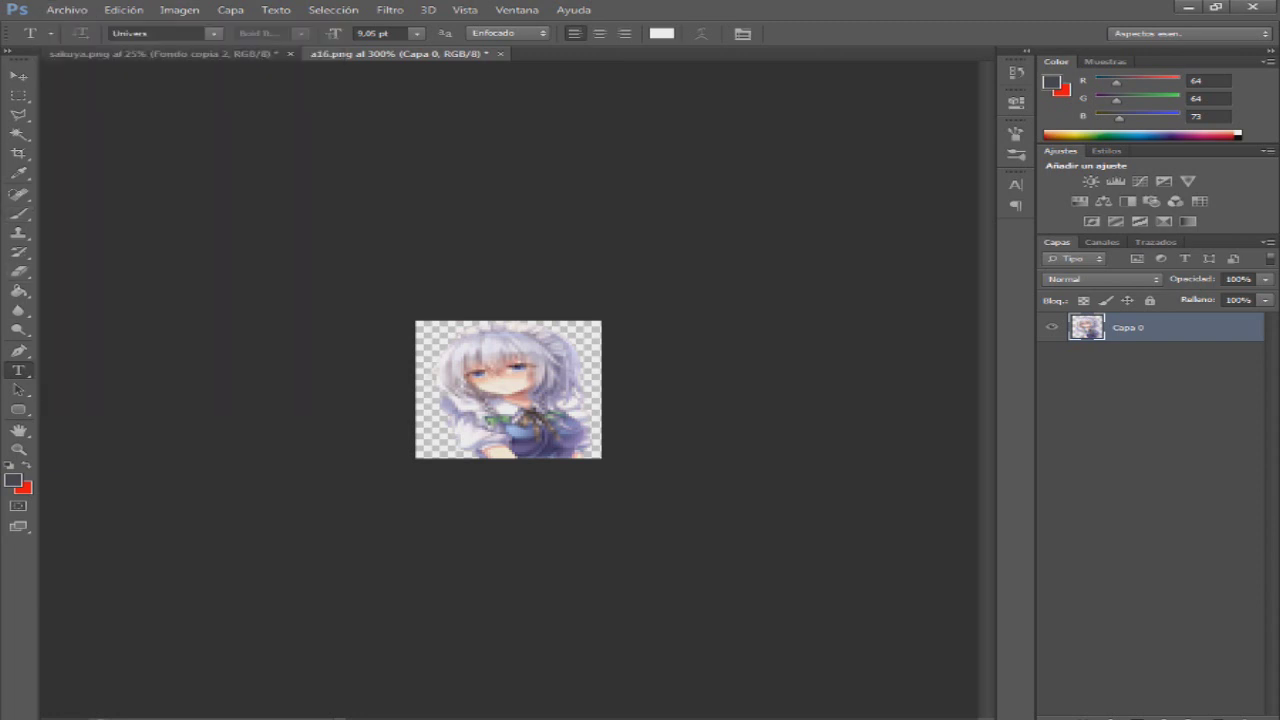
pyautogui.moveTo(425, 458); pyautogui.dragTo(601, 410)
pyautogui.write('Sakuya')
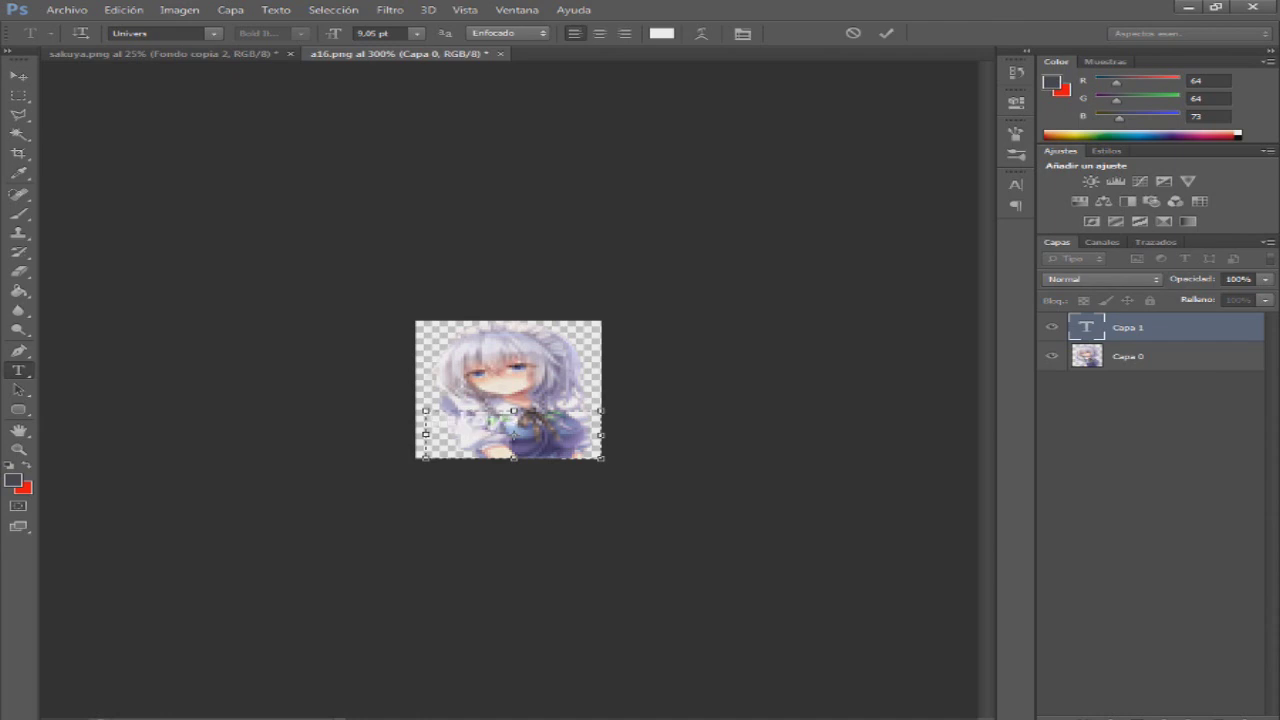
# - Set the font of the sakuya lettering to Stencil
pyautogui.moveTo(520, 418); pyautogui.dragTo(424, 418)
pyautogui.click(130, 33)
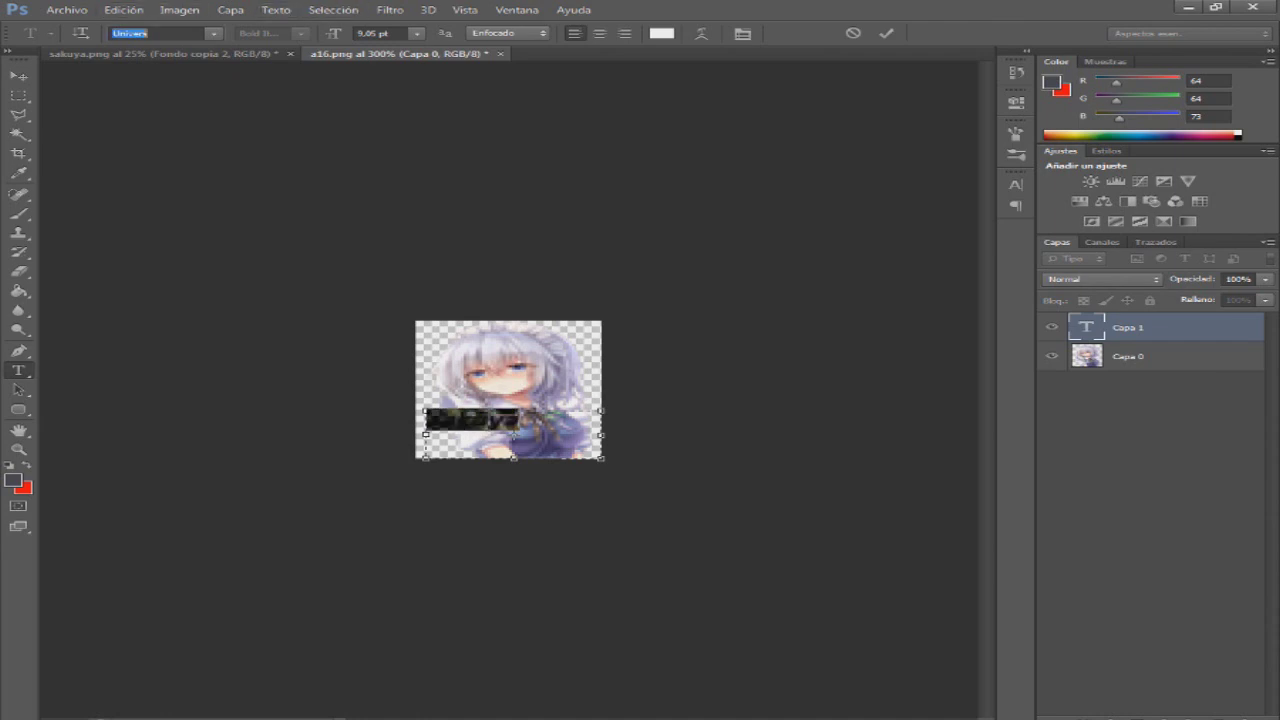
pyautogui.click(214, 33)
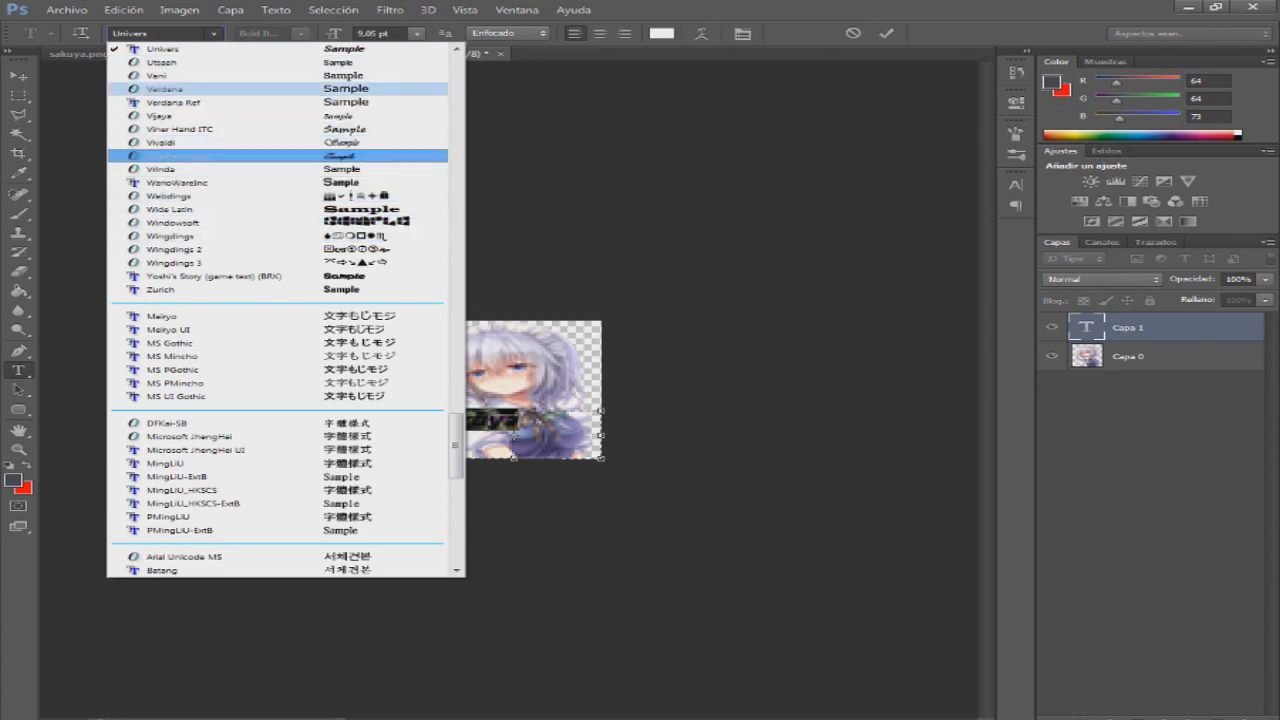
pyautogui.scroll(8, 280, 380)
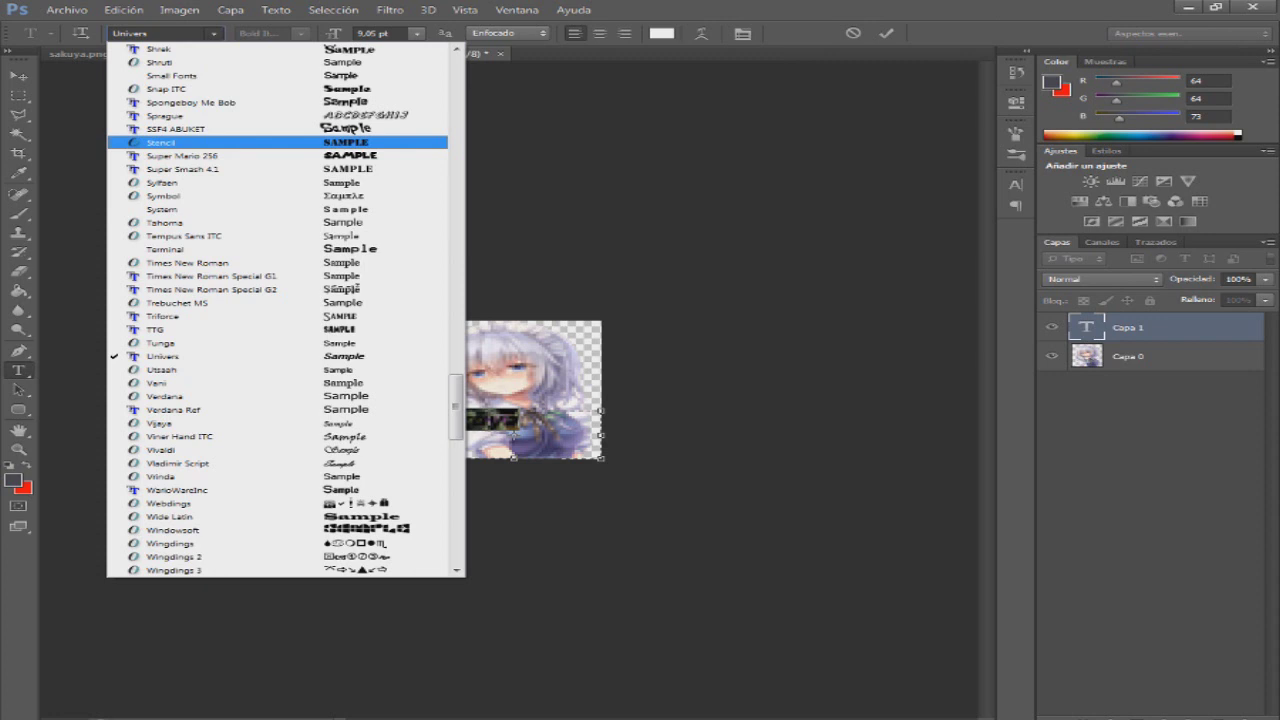
pyautogui.press('Return')
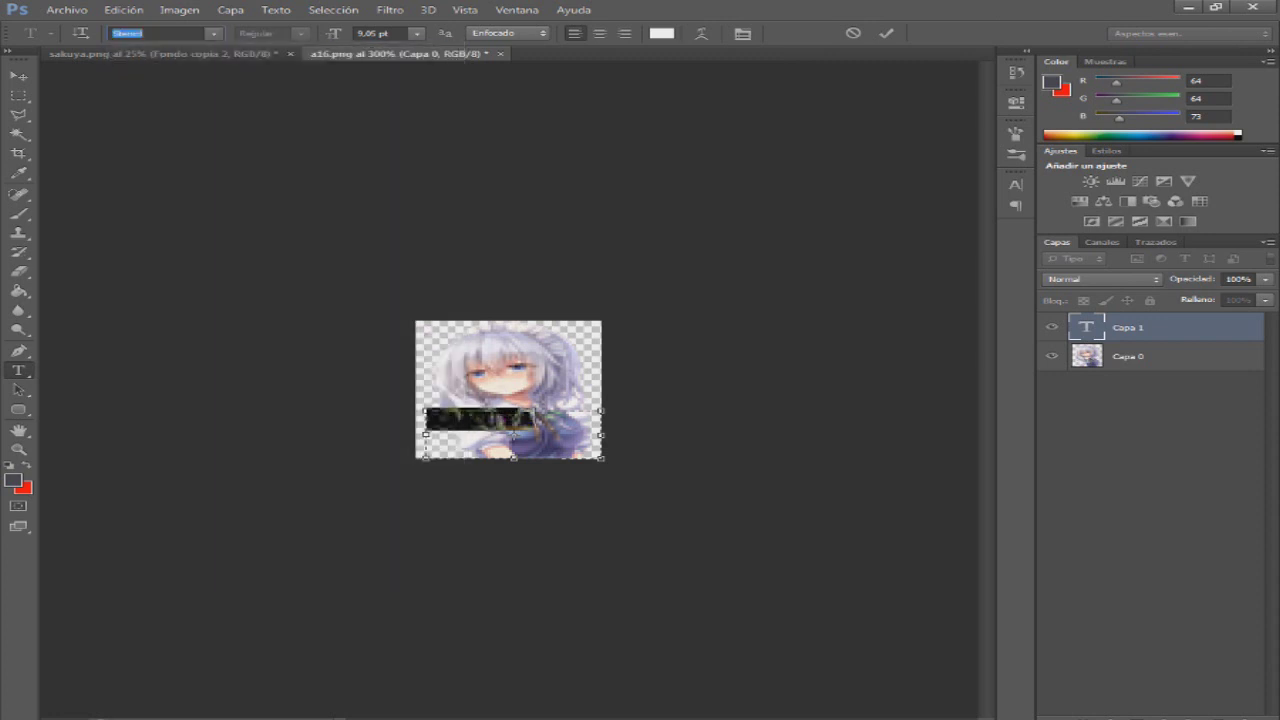
# - Enlarge the sakuya lettering to about 12.66 pt and place it along the lower edge of the portrait
pyautogui.click(534, 420)
pyautogui.moveTo(600, 458); pyautogui.dragTo(487, 431)
pyautogui.hotkey('ctrl', 'Return')
pyautogui.hotkey('ctrl', 't')
pyautogui.moveTo(545, 428)
pyautogui.mouseDown()
pyautogui.moveTo(555, 437)
pyautogui.moveTo(539, 449)
pyautogui.moveTo(593, 417)
pyautogui.moveTo(560, 440)
pyautogui.mouseUp()
pyautogui.press('Return')
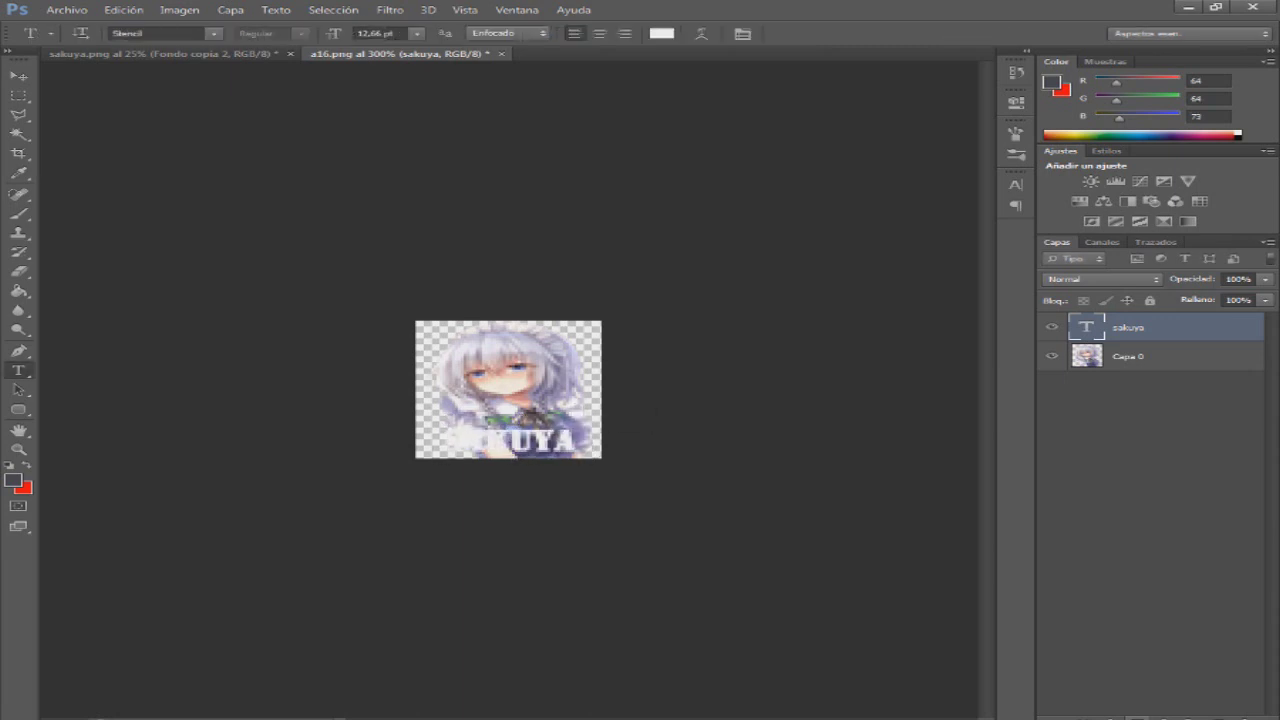
# - Add a 3 px outside stroke in grey 848690 to the sakuya text layer
pyautogui.click(1083, 716)
pyautogui.click(1080, 583)
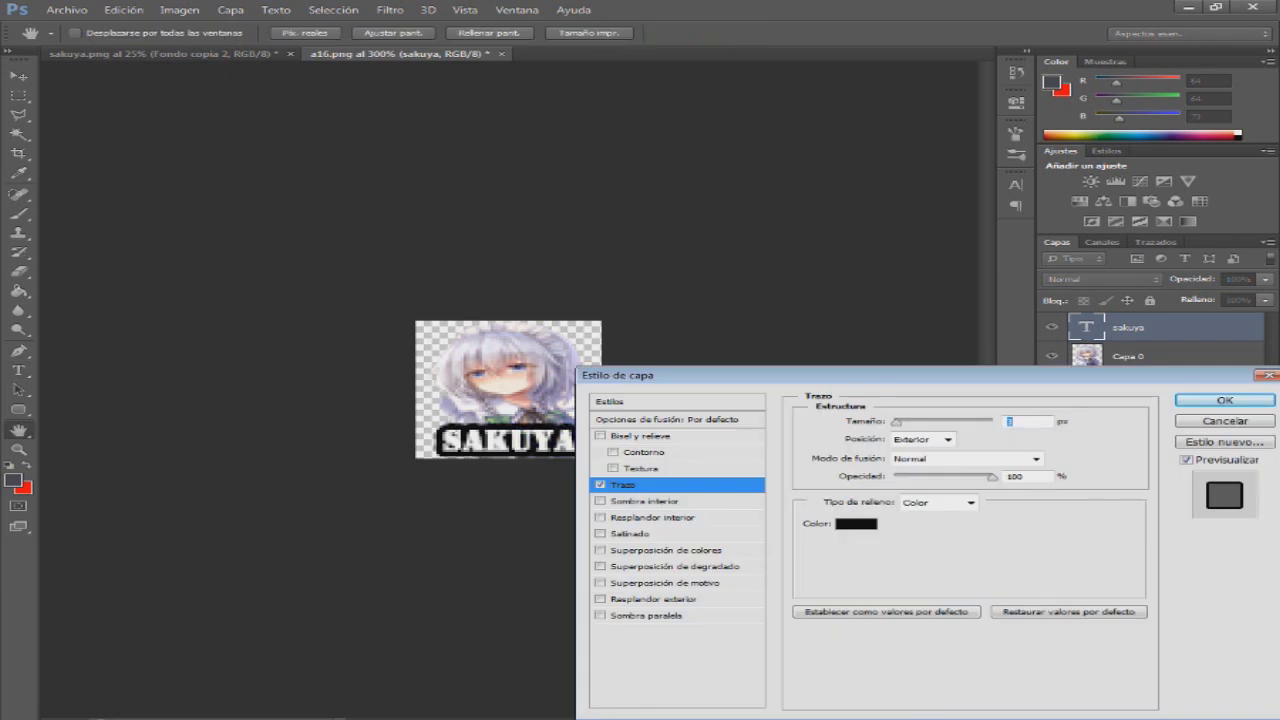
pyautogui.click(856, 523)
pyautogui.moveTo(895, 681); pyautogui.dragTo(895, 571)
pyautogui.click(814, 566)
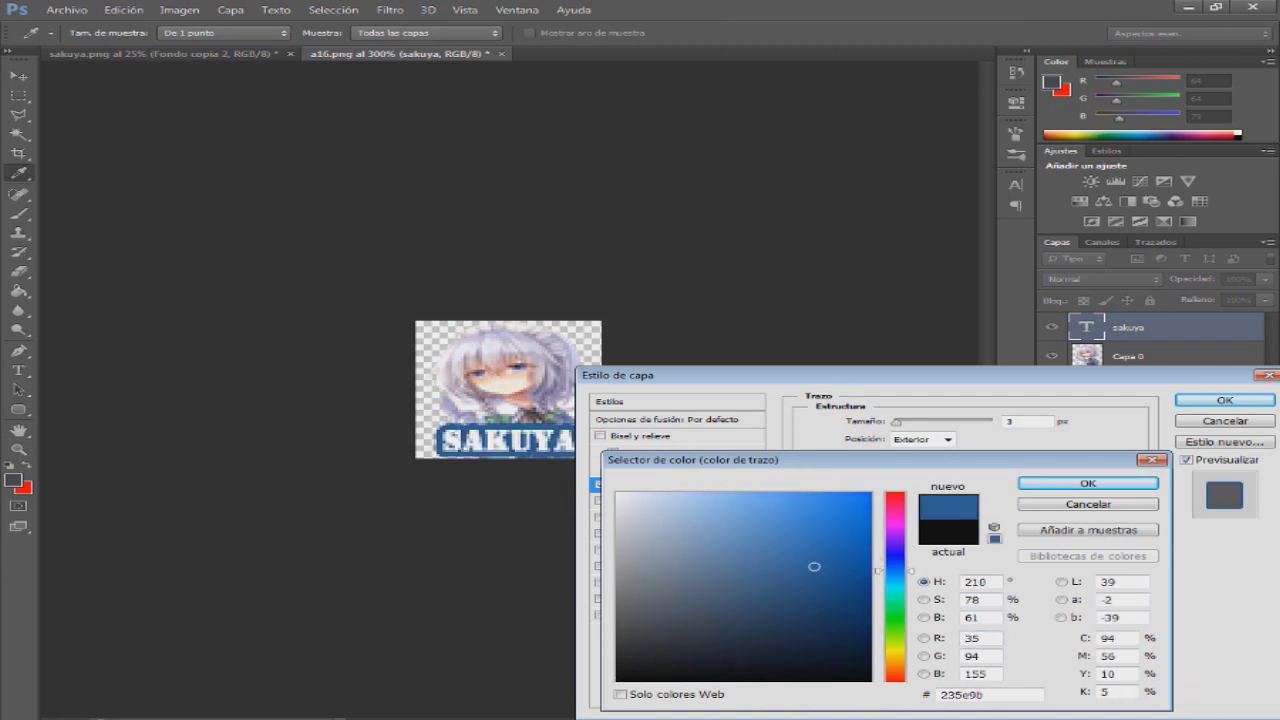
pyautogui.click(895, 561)
pyautogui.moveTo(824, 574)
pyautogui.mouseDown()
pyautogui.moveTo(771, 608)
pyautogui.moveTo(654, 605)
pyautogui.moveTo(643, 580)
pyautogui.mouseUp()
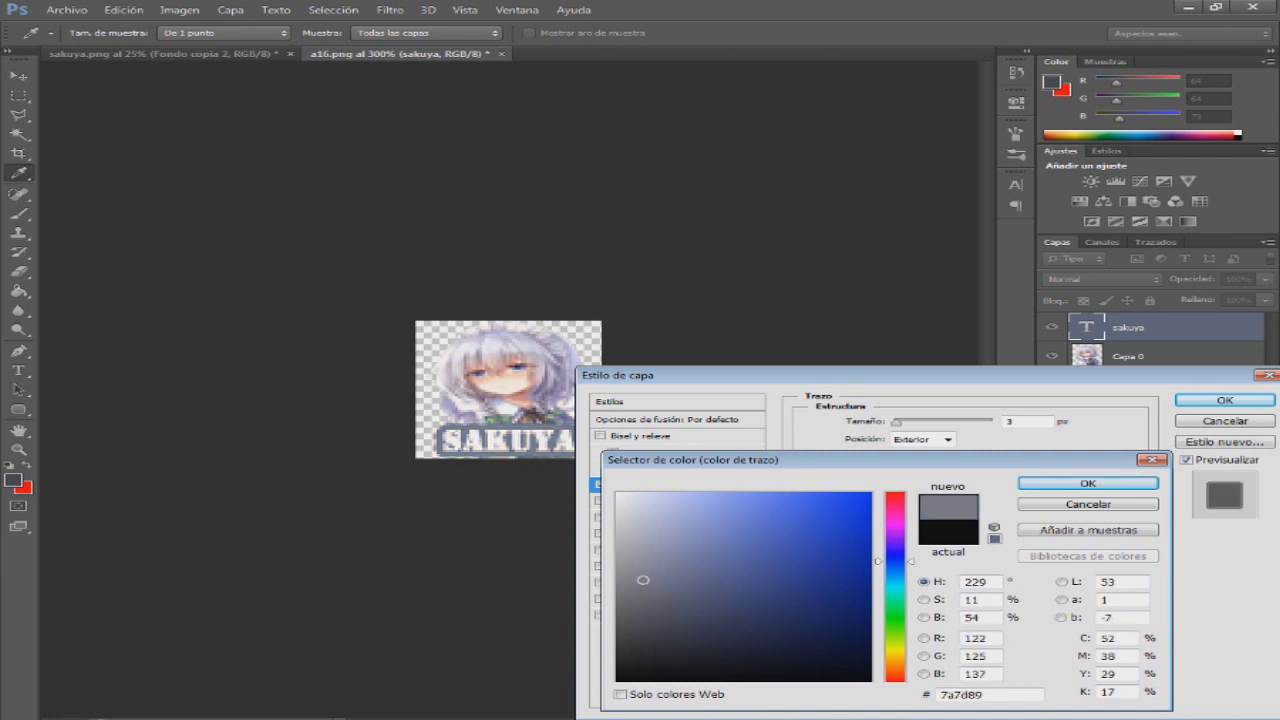
pyautogui.moveTo(643, 580)
pyautogui.mouseDown()
pyautogui.moveTo(625, 560)
pyautogui.moveTo(627, 581)
pyautogui.moveTo(643, 583)
pyautogui.moveTo(638, 574)
pyautogui.mouseUp()
pyautogui.click(966, 638)
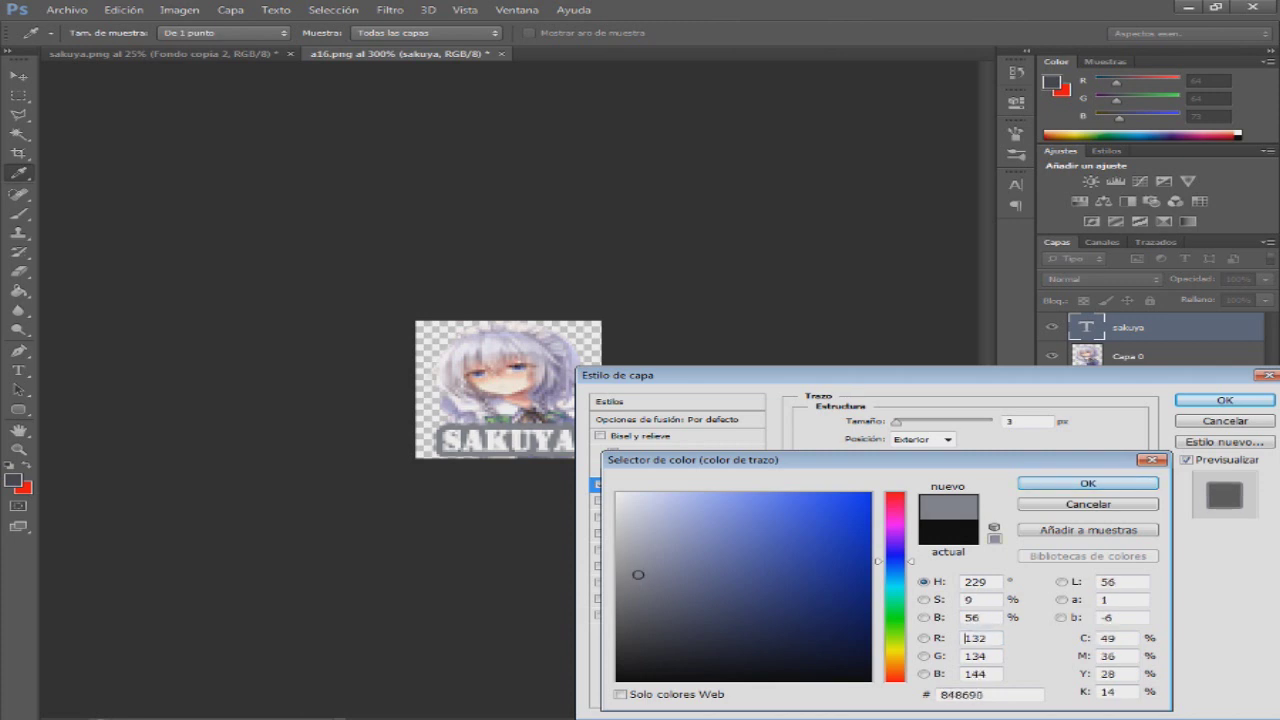
pyautogui.press('Return')
pyautogui.press('Return')
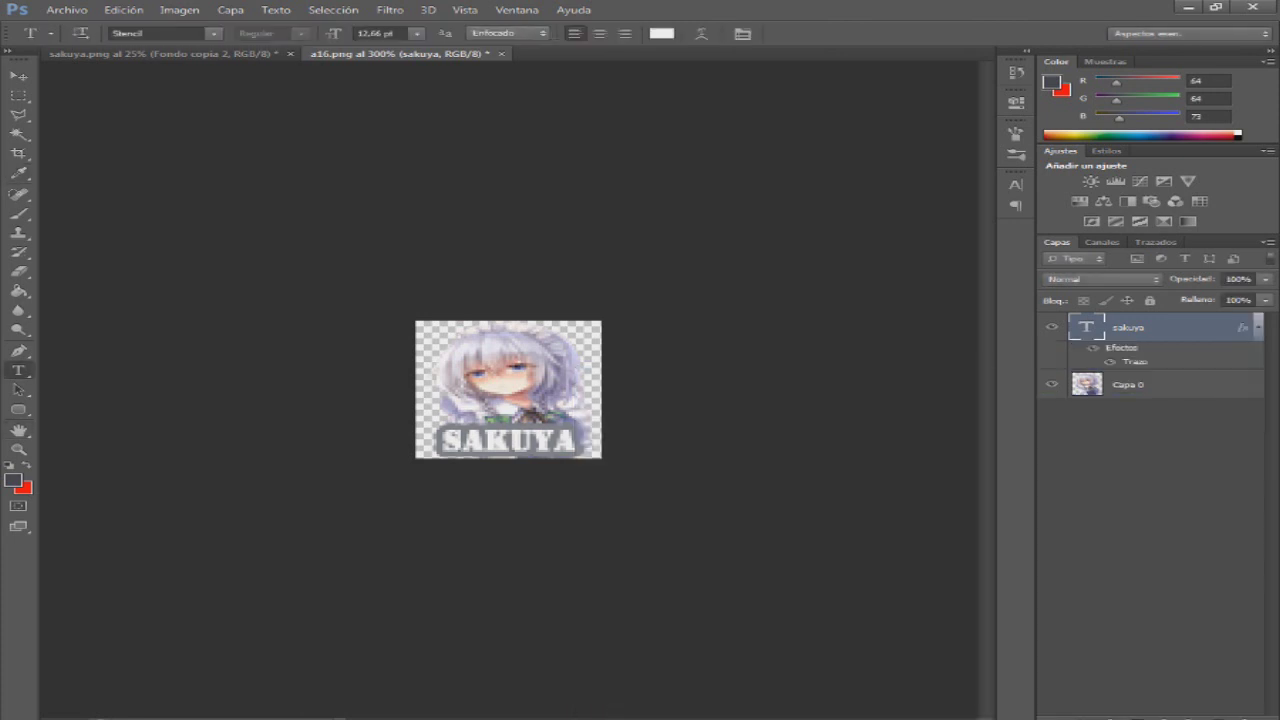
# - Stretch the outlined sakuya lettering to about 14.35 pt and recentre it at the base of the portrait
pyautogui.press('v')
pyautogui.hotkey('ctrl', 't')
pyautogui.moveTo(588, 423); pyautogui.dragTo(584, 452)
pyautogui.moveTo(509, 436); pyautogui.dragTo(519, 440)
pyautogui.press('Return')
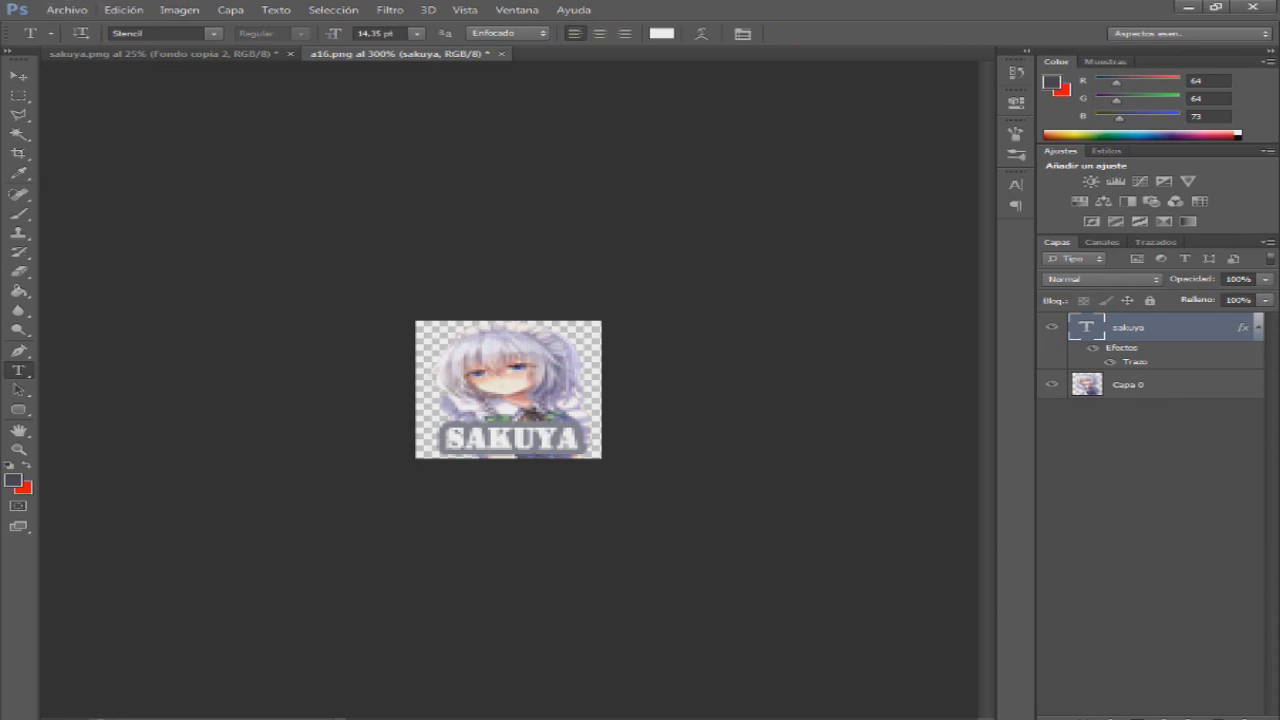
# - Try to save the mug image as PNG in the mugs folder, and close a16.png without saving changes
pyautogui.click(66, 9)
pyautogui.click(100, 187)
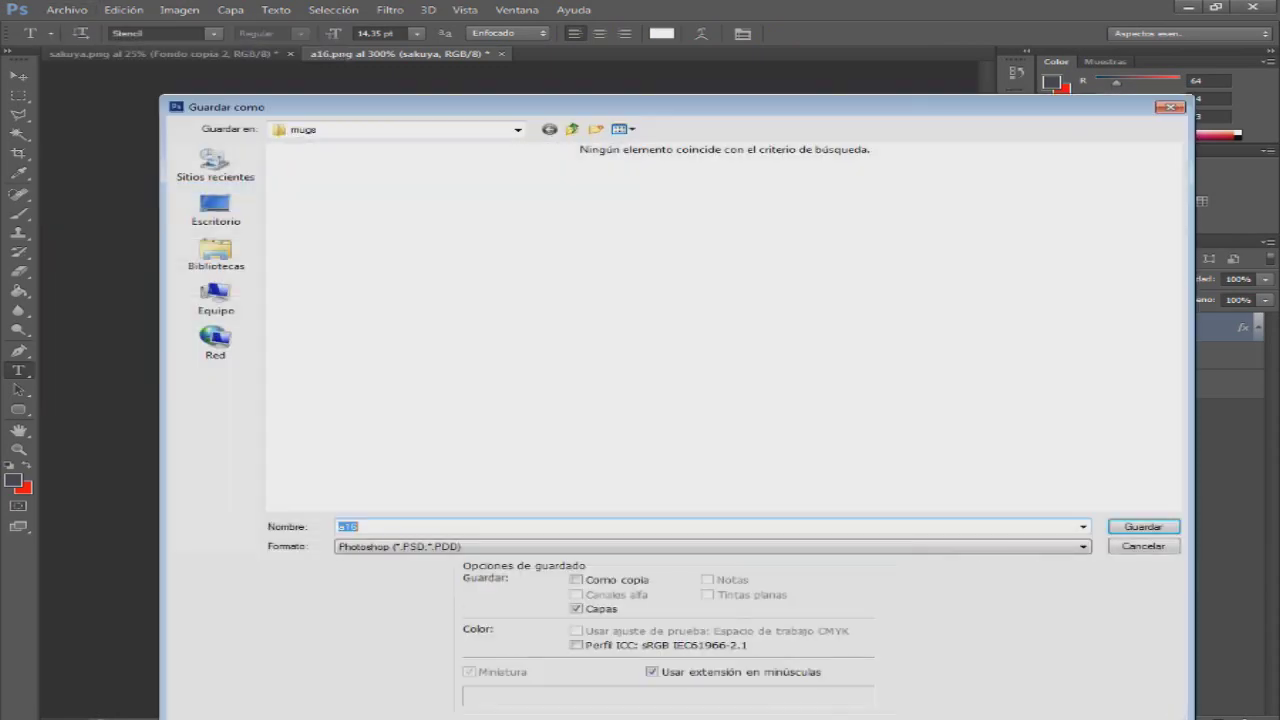
pyautogui.click(710, 546)
pyautogui.click(700, 488)
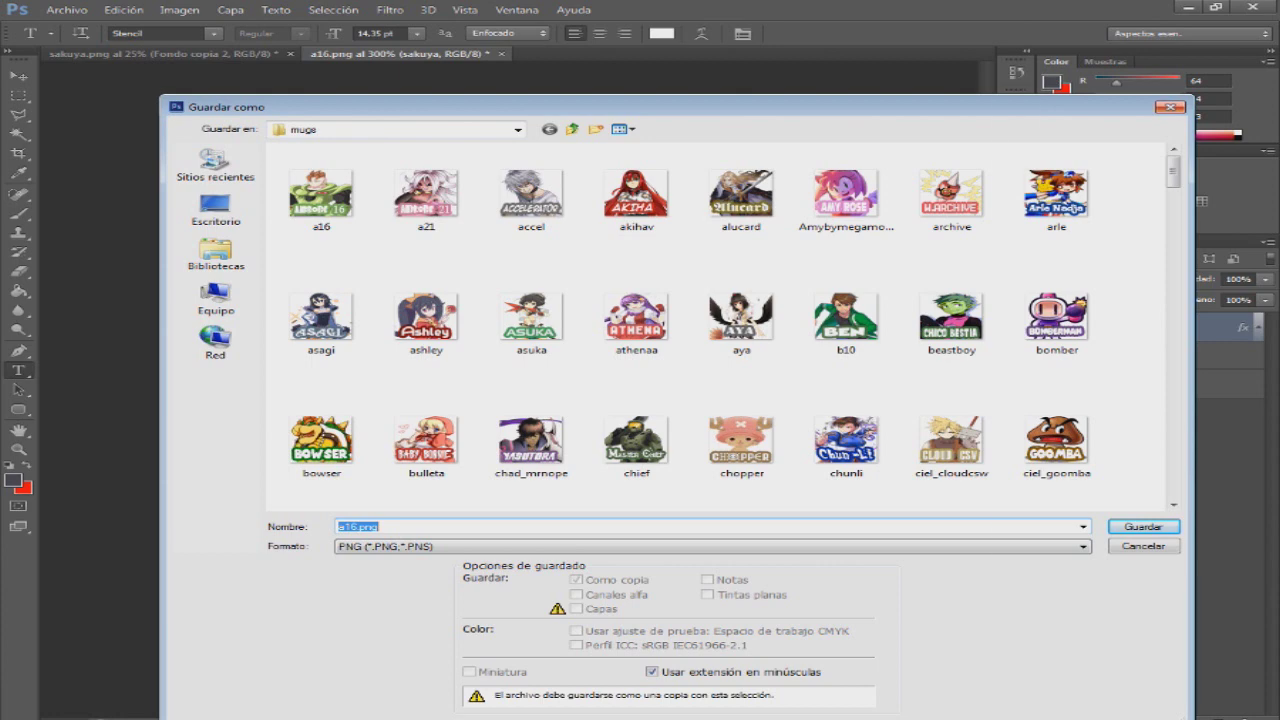
pyautogui.press('Escape')
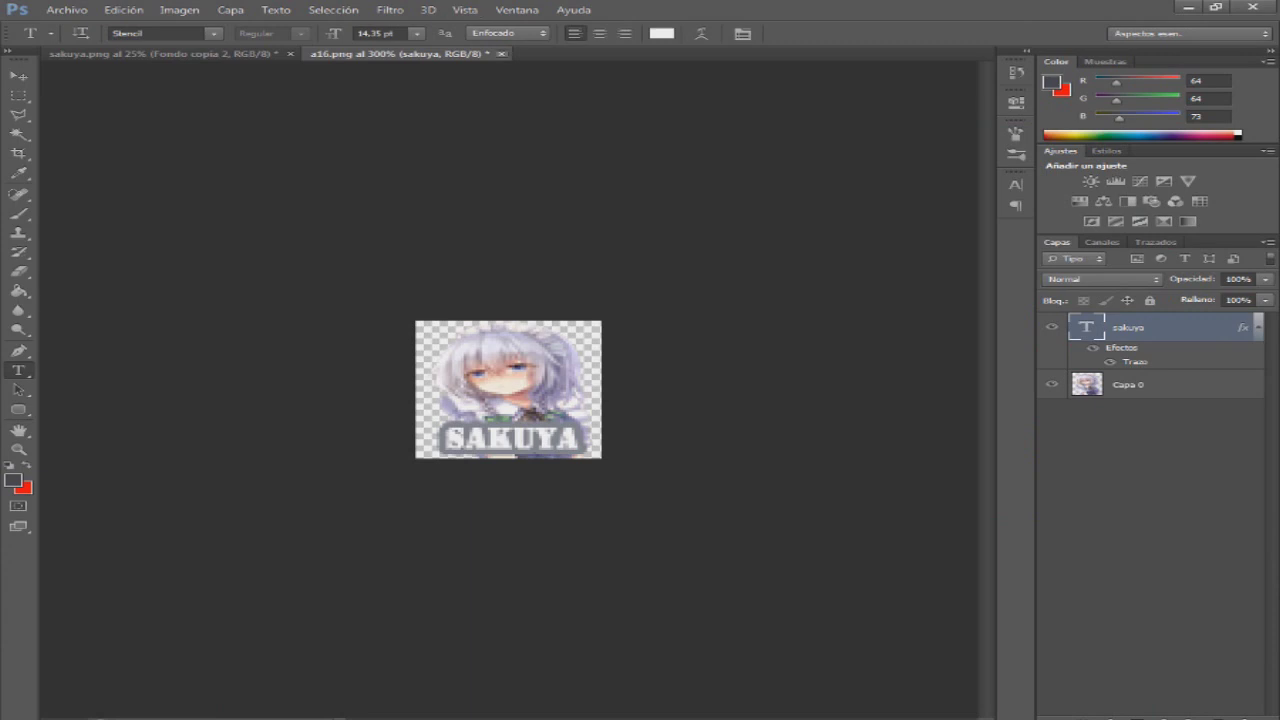
pyautogui.click(501, 53)
pyautogui.click(691, 275)
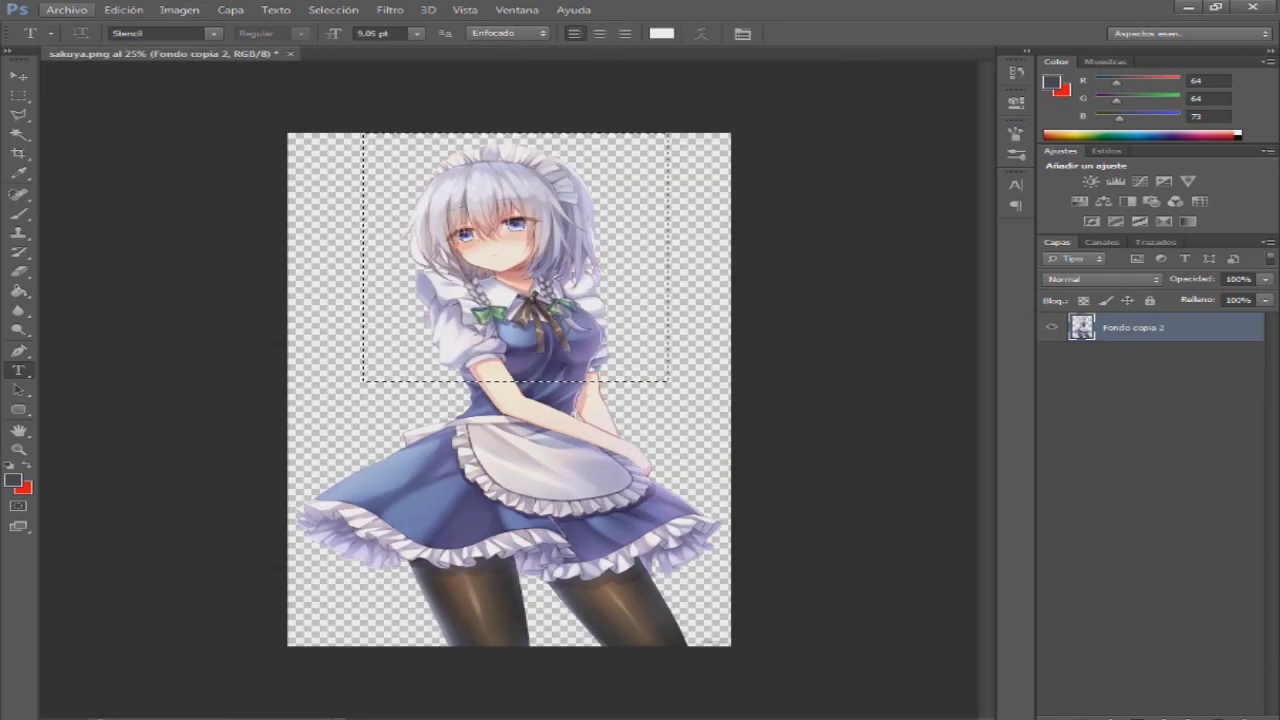
# - Open a16 from the portrait folder inside gfx and erase its picture completely
pyautogui.click(67, 9)
pyautogui.click(75, 40)
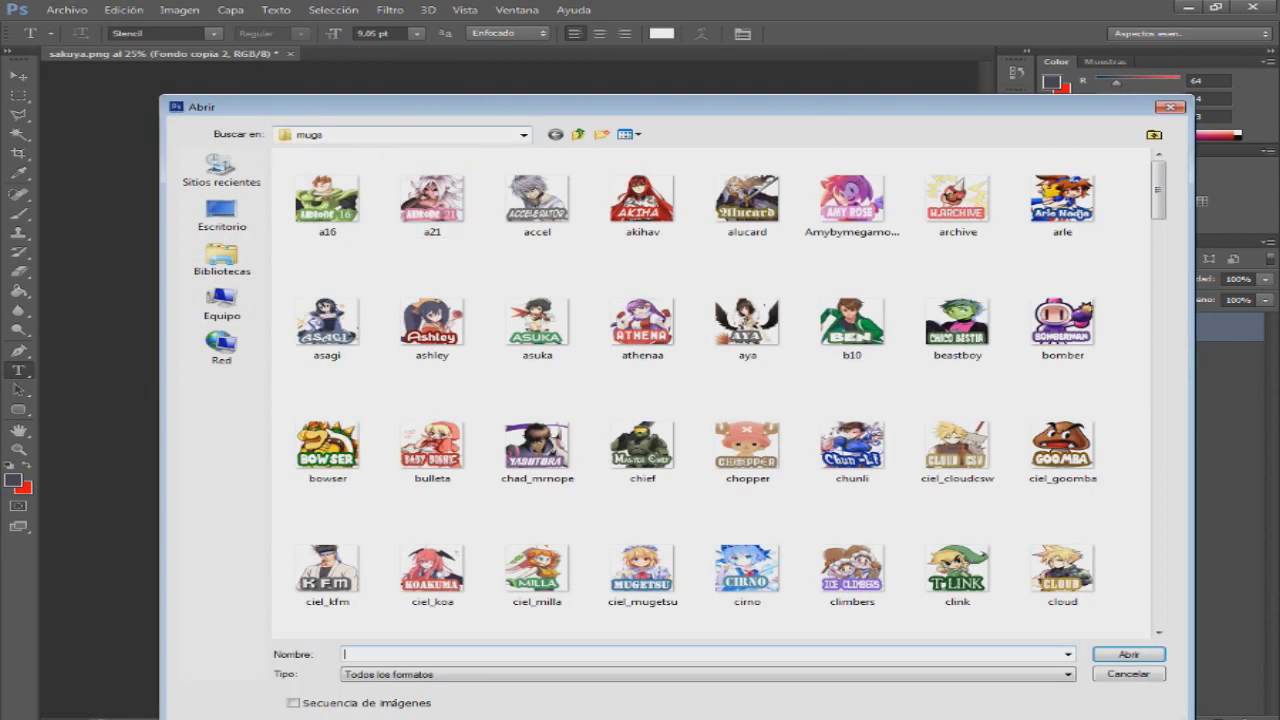
pyautogui.click(523, 134)
pyautogui.click(322, 411)
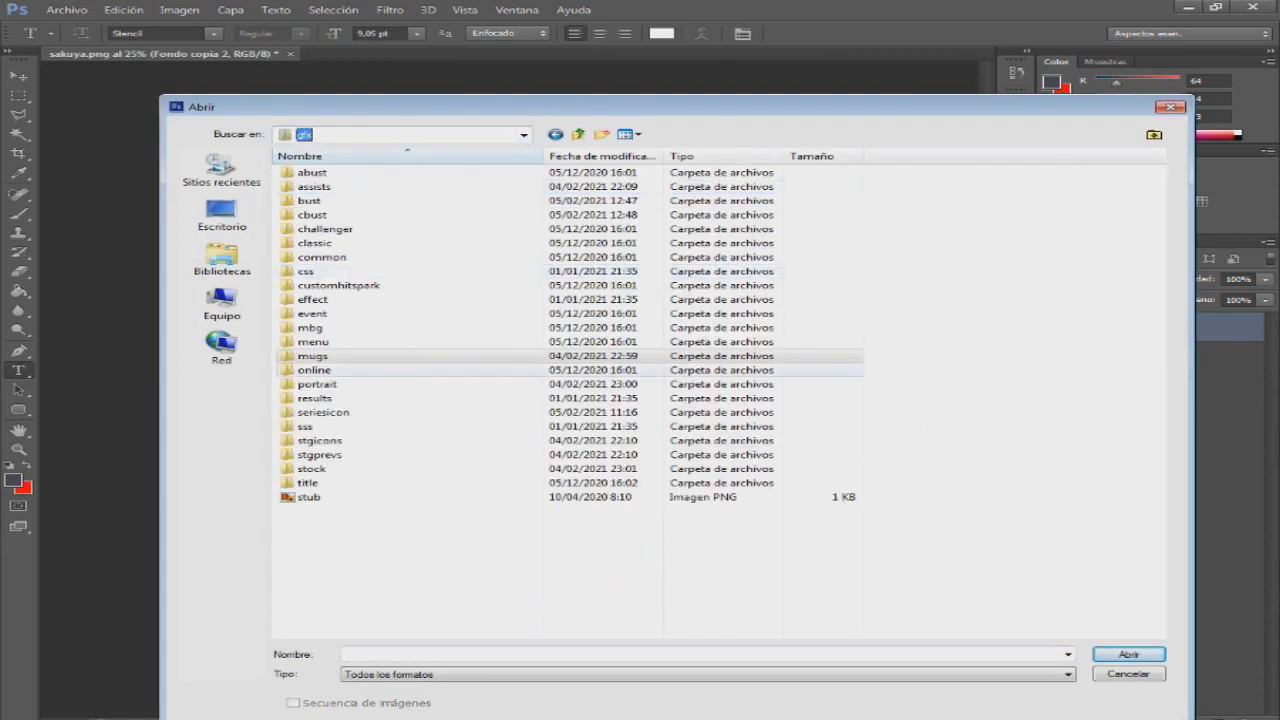
pyautogui.doubleClick(317, 384)
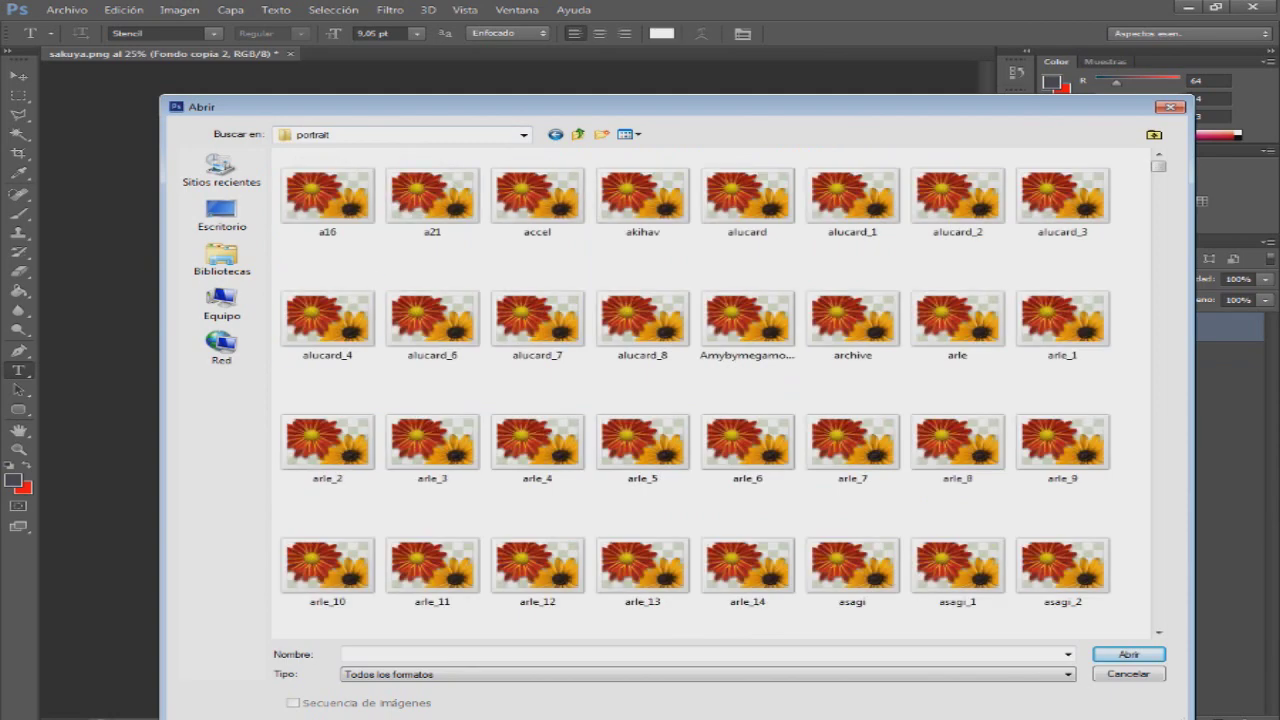
pyautogui.press('Return')
pyautogui.press('e')
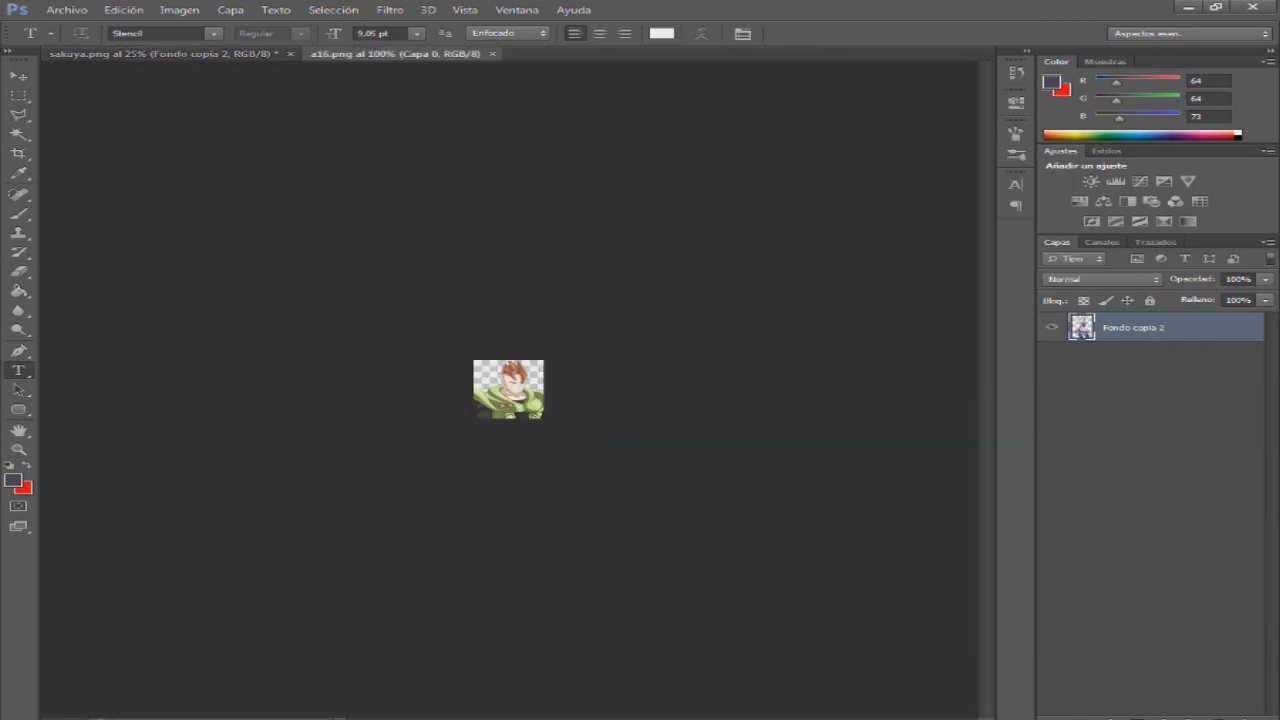
pyautogui.moveTo(525, 405); pyautogui.dragTo(490, 378)
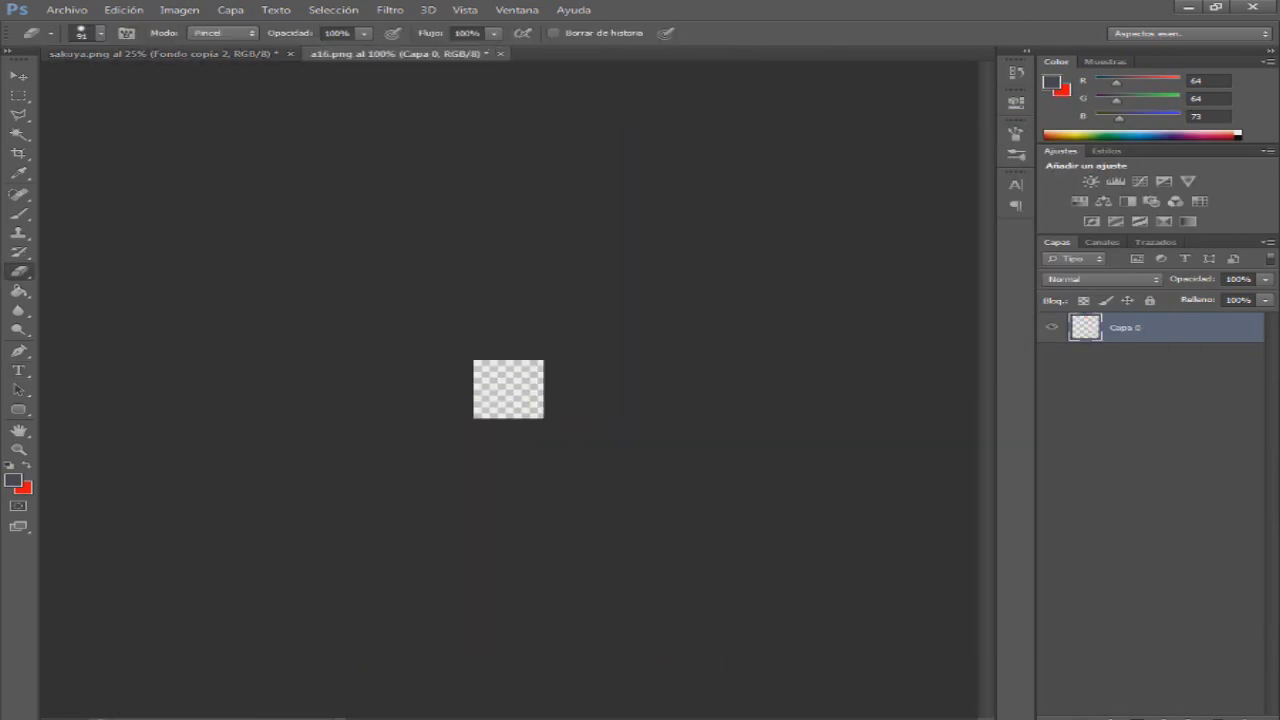
# - Select Sakuya's head and shoulders in sakuya.png with a tighter Rectangular Marquee and copy the area
pyautogui.click(165, 54)
pyautogui.press('m')
pyautogui.moveTo(362, 134)
pyautogui.mouseDown()
pyautogui.moveTo(368, 122)
pyautogui.moveTo(730, 428)
pyautogui.moveTo(693, 368)
pyautogui.moveTo(634, 336)
pyautogui.moveTo(629, 305)
pyautogui.moveTo(627, 332)
pyautogui.mouseUp()
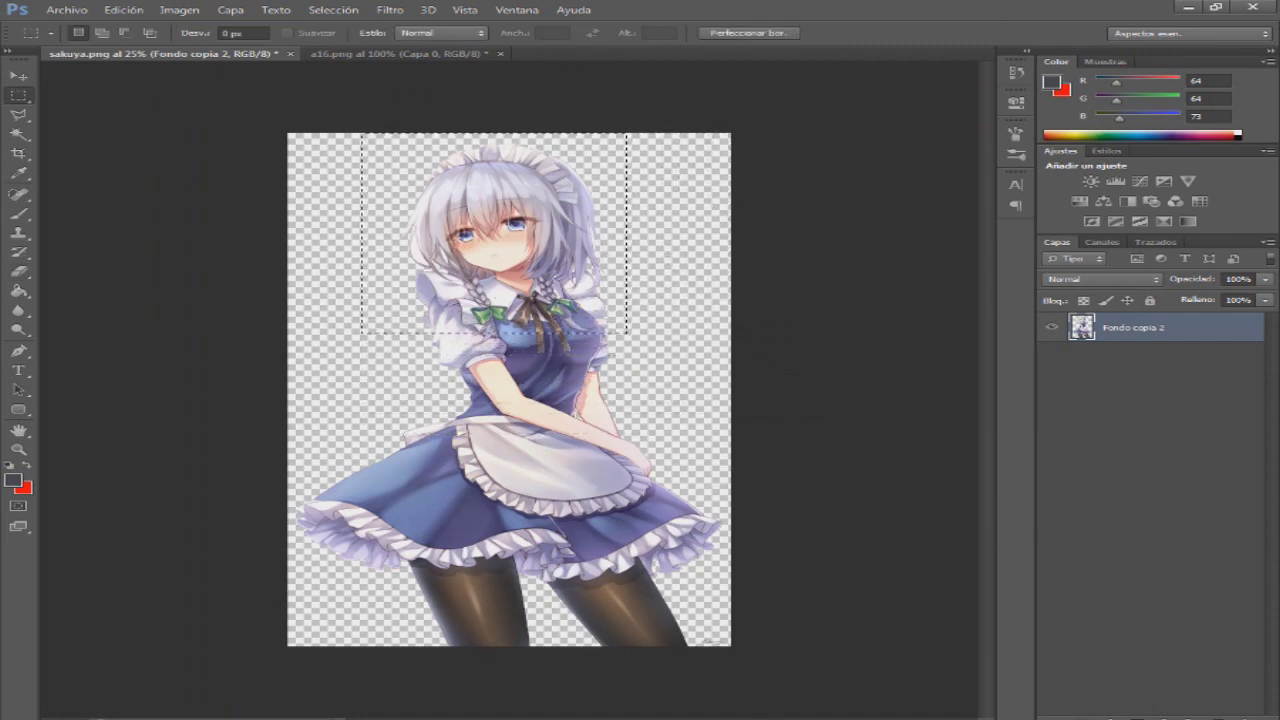
# - Paste the copied head and shoulders into a16.png and scale the picture down until Sakuya's face fills the small canvas
pyautogui.click(480, 53)
pyautogui.hotkey('ctrl', 't')
pyautogui.moveTo(473, 360); pyautogui.dragTo(839, 571)
pyautogui.moveTo(890, 630); pyautogui.dragTo(243, 256)
pyautogui.moveTo(192, 197); pyautogui.dragTo(455, 292)
pyautogui.moveTo(756, 389); pyautogui.dragTo(508, 346)
pyautogui.moveTo(494, 321); pyautogui.dragTo(508, 396)
pyautogui.moveTo(556, 436); pyautogui.dragTo(554, 428)
pyautogui.press('Return')
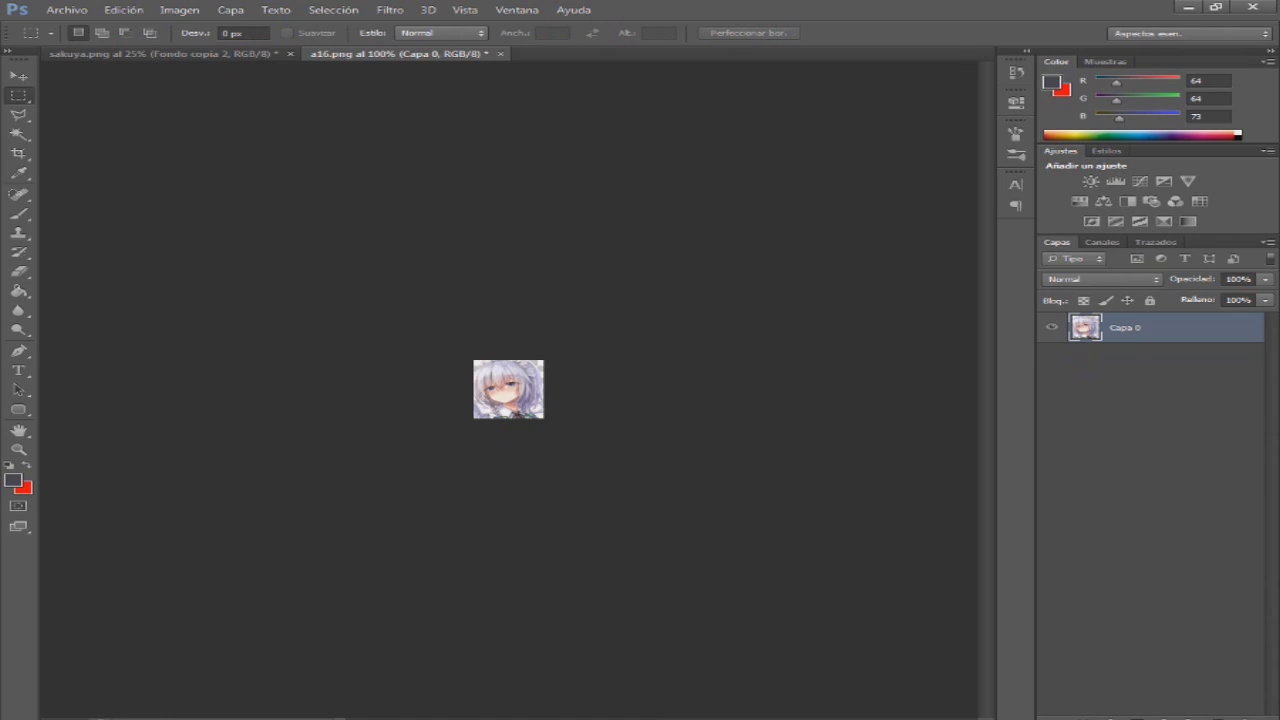
# - Fine-tune the pasted face with Free Transform, slightly reducing its height and adjusting its width to the a16.png canvas
pyautogui.hotkey('ctrl', 't')
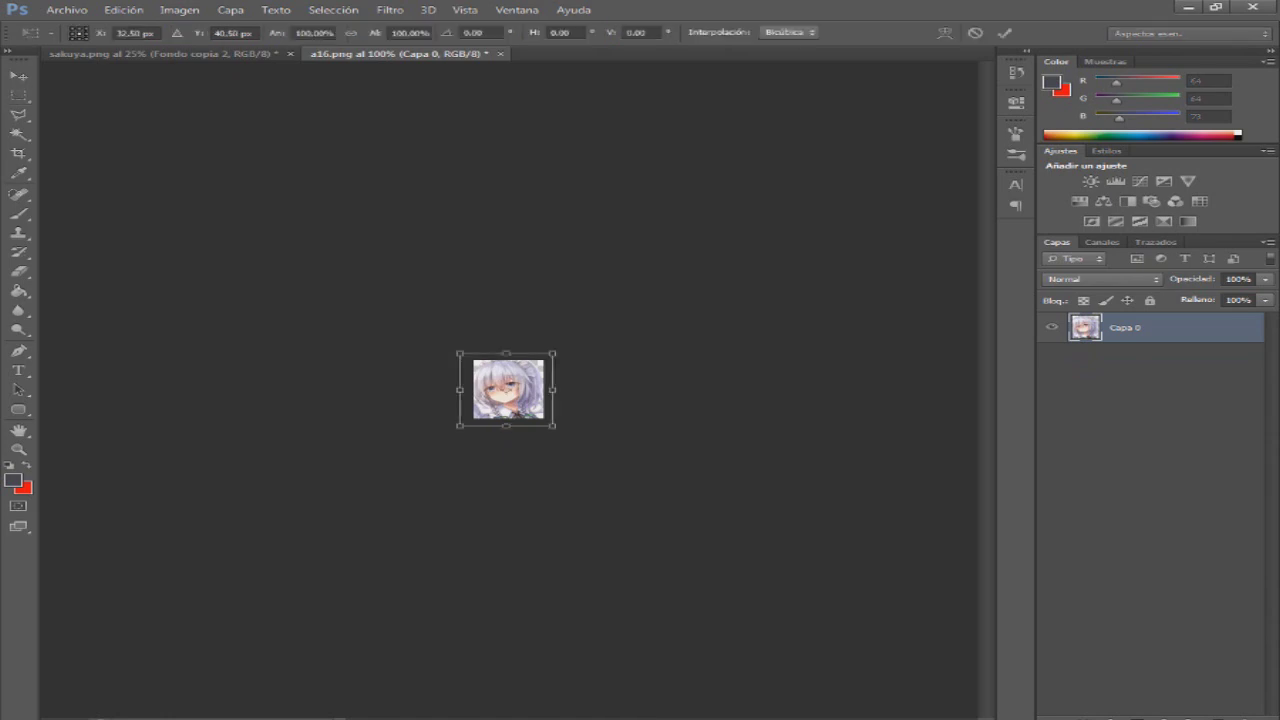
pyautogui.moveTo(554, 426); pyautogui.dragTo(557, 424)
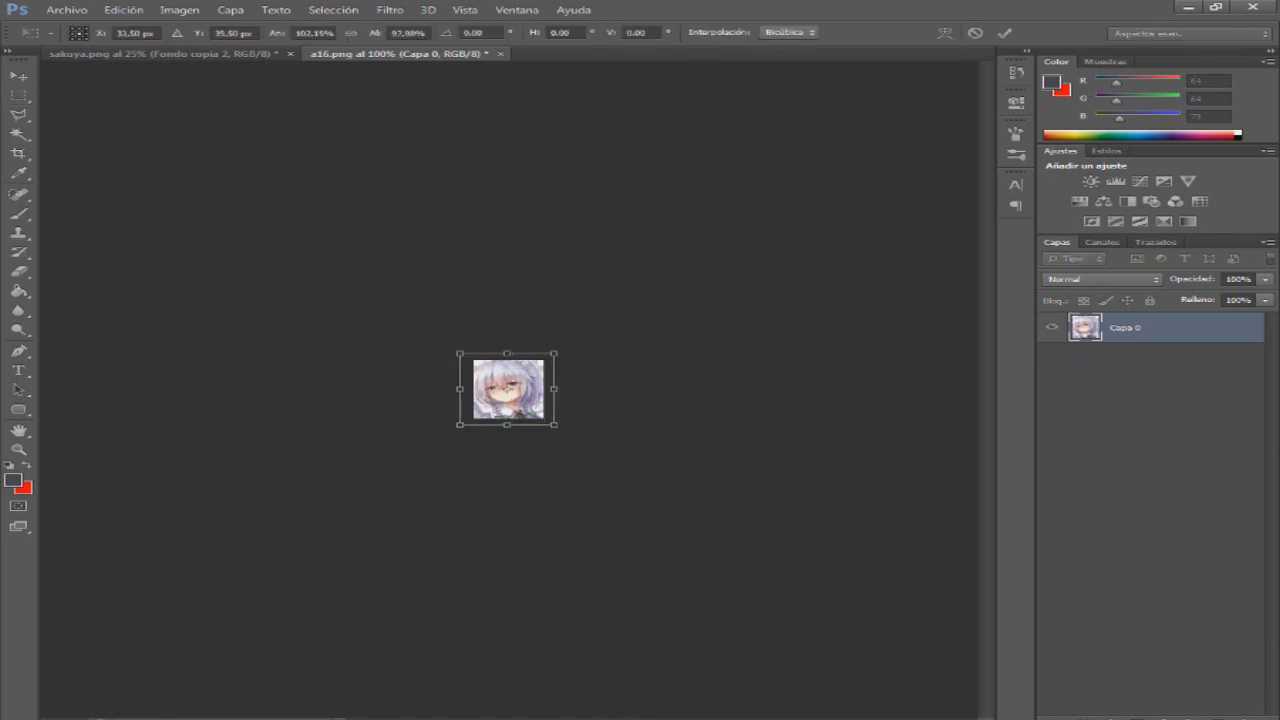
pyautogui.moveTo(460, 389); pyautogui.dragTo(464, 389)
pyautogui.press('Return')
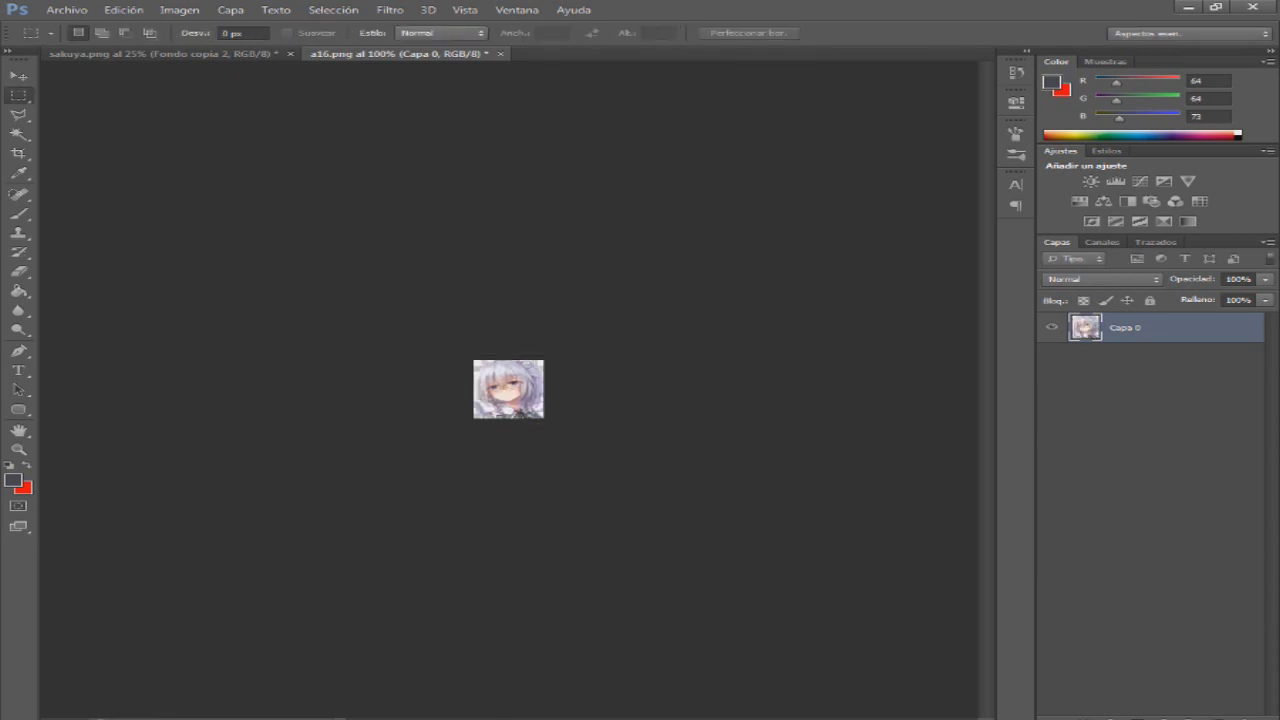
# - Save the portrait image as a PNG named sakuya_cogu in the portrait folder
pyautogui.click(66, 9)
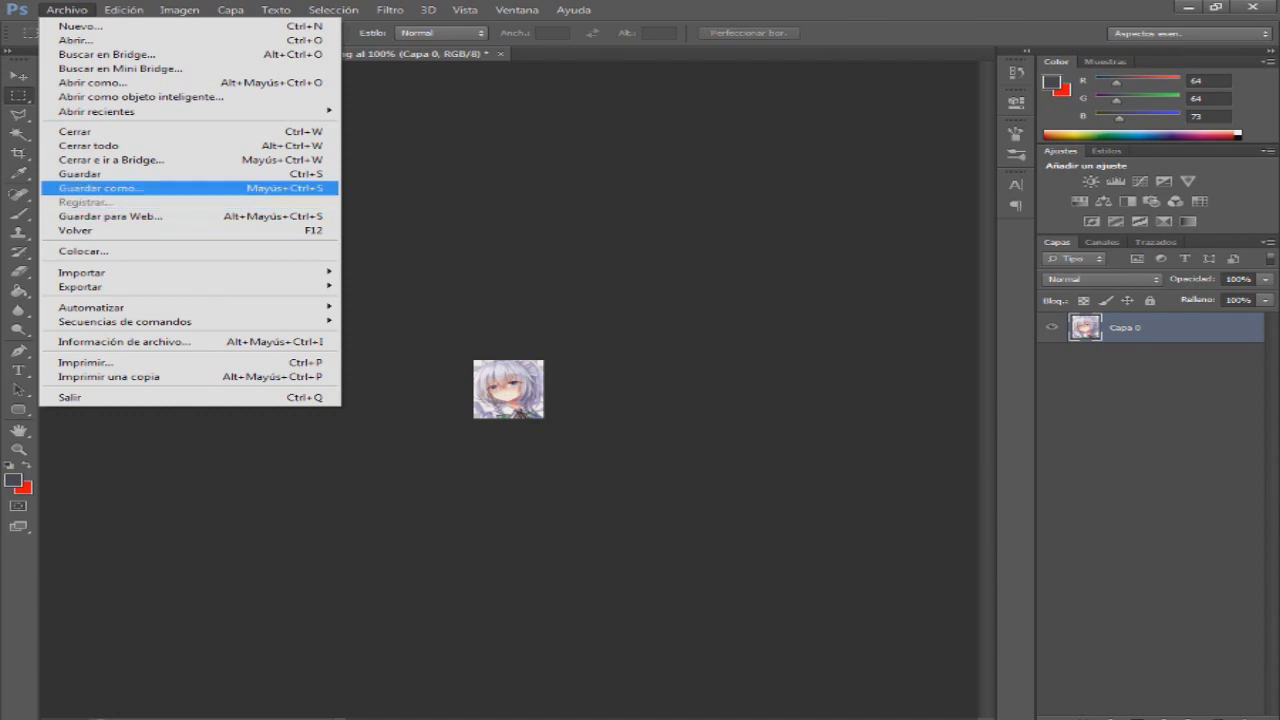
pyautogui.click(100, 187)
pyautogui.click(712, 546)
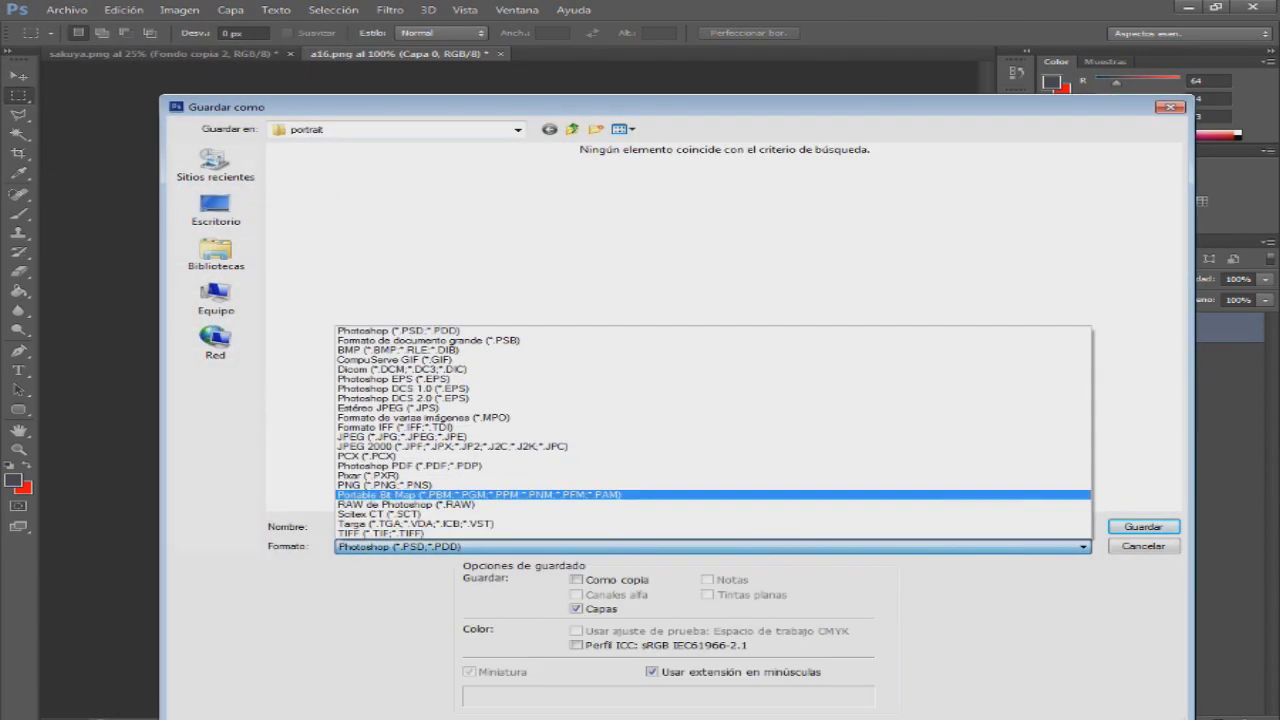
pyautogui.click(384, 485)
pyautogui.doubleClick(355, 527)
pyautogui.write('s')
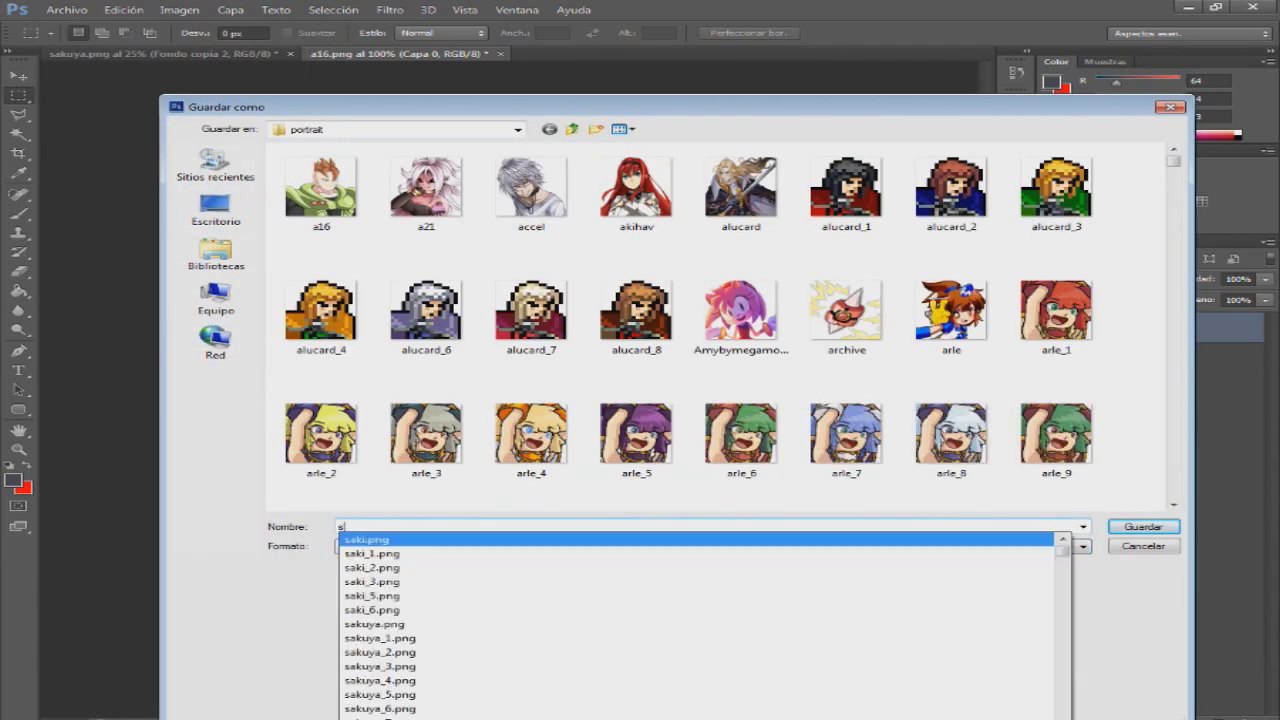
pyautogui.write('akuya_cogu')
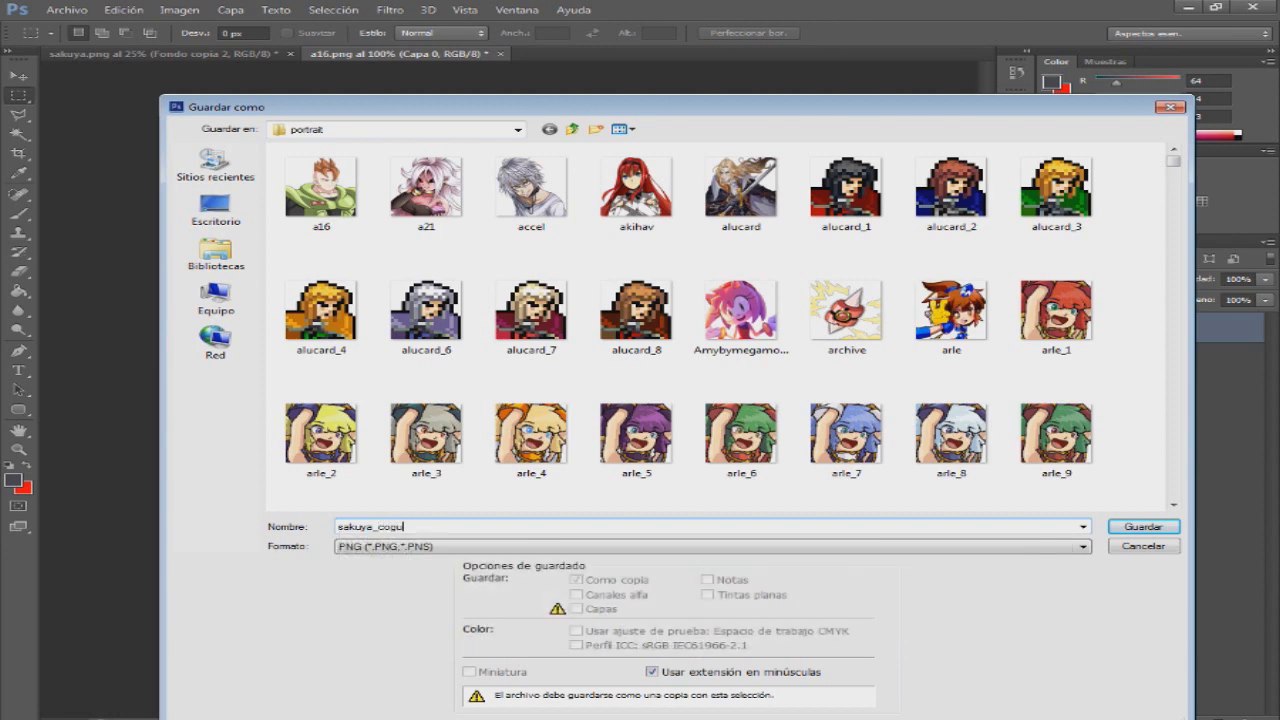
pyautogui.press('Return')
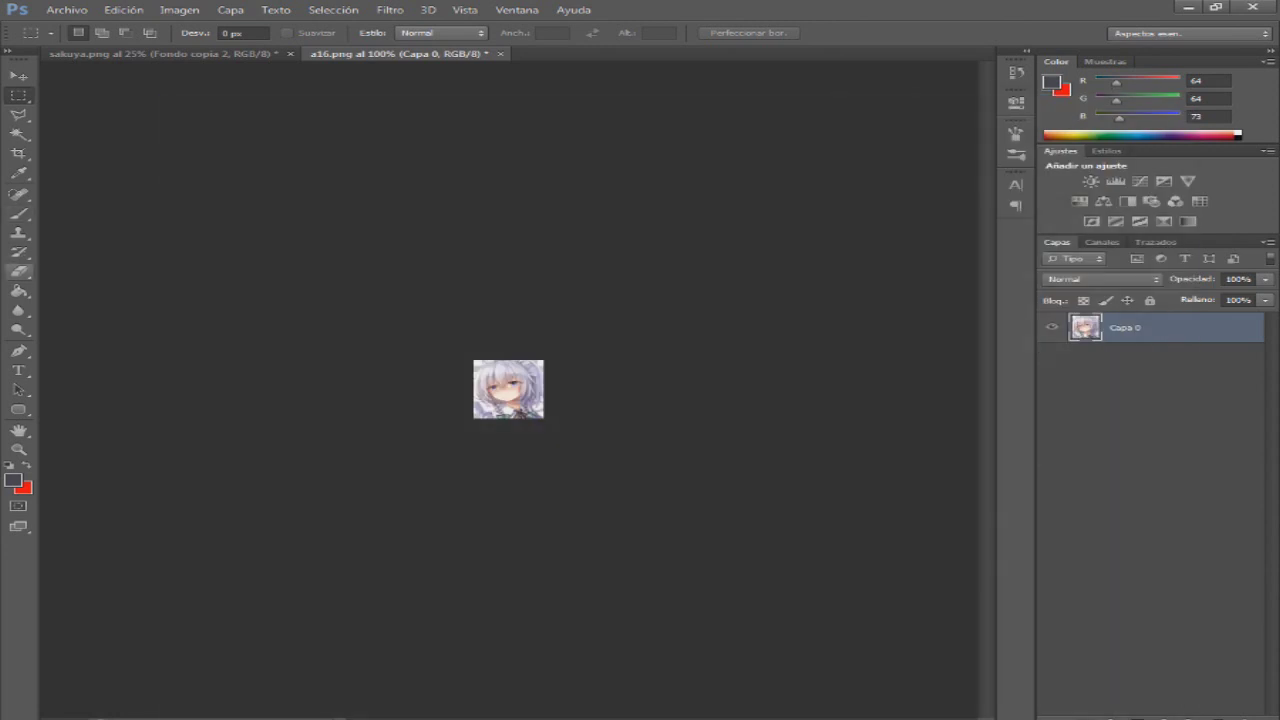
# - Erase the picture in a16.png and close the document without saving changes
pyautogui.click(19, 272)
pyautogui.moveTo(508, 357); pyautogui.dragTo(508, 402)
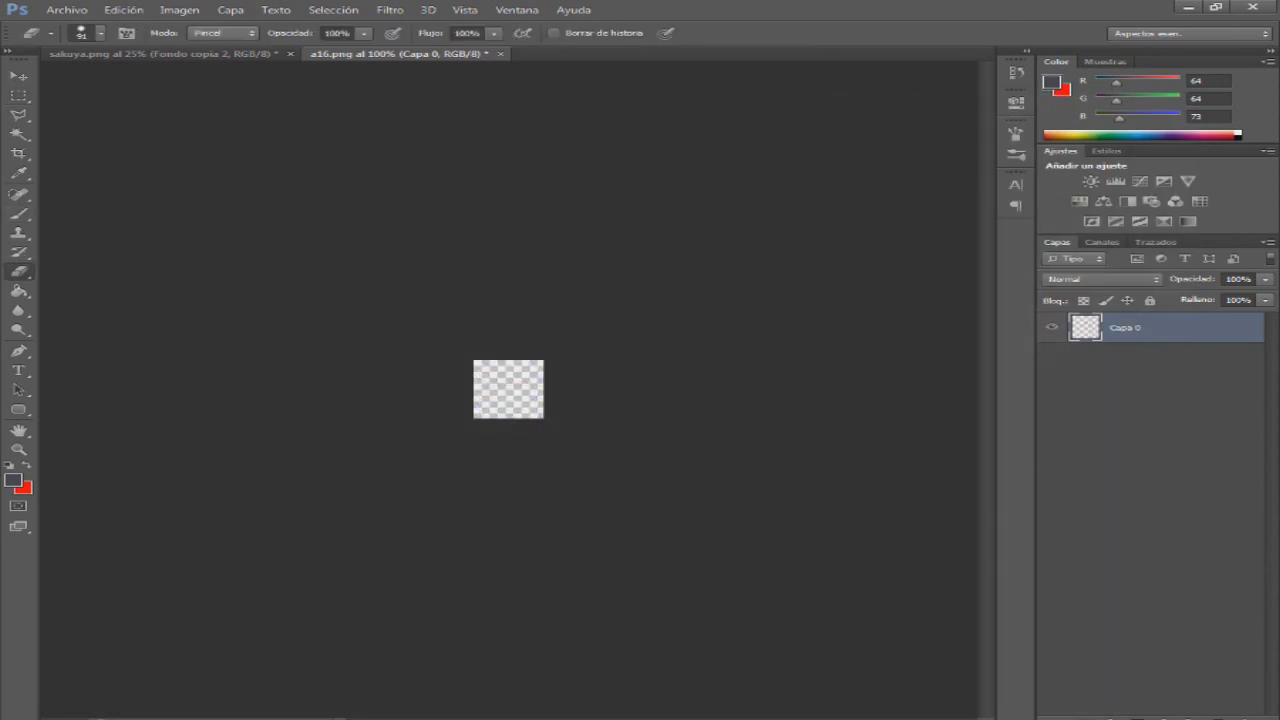
pyautogui.click(501, 54)
pyautogui.click(692, 276)
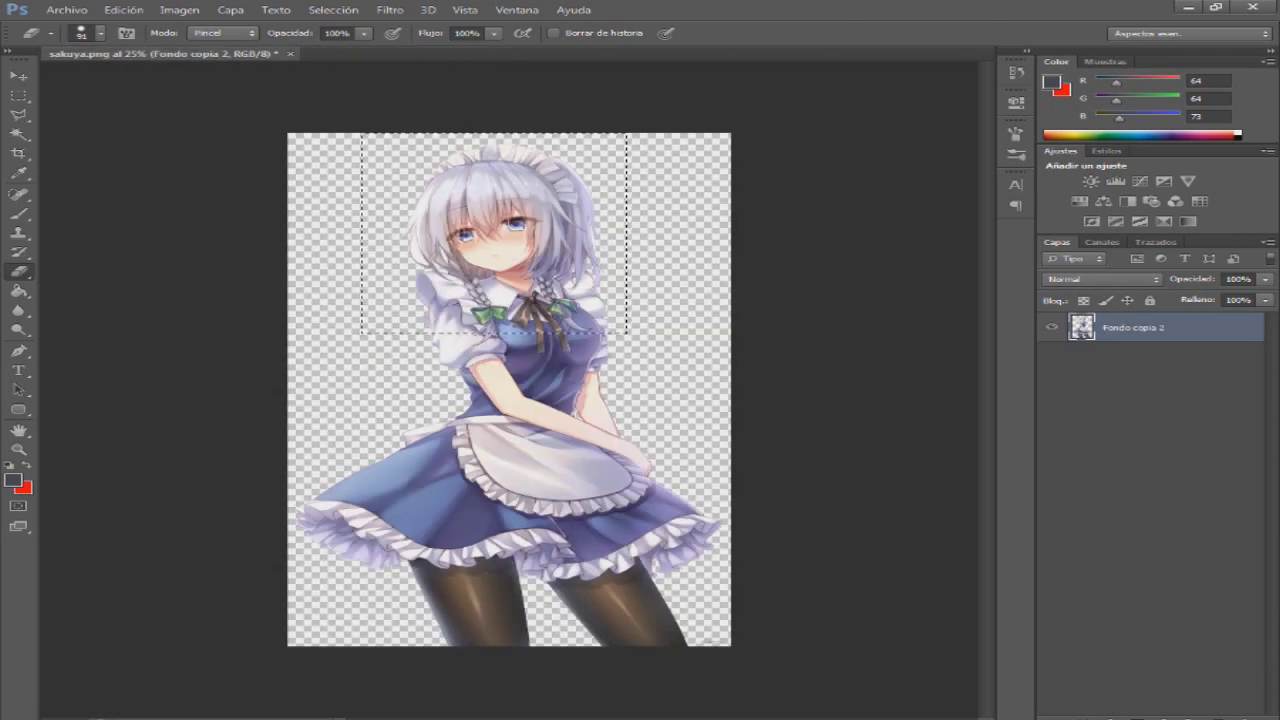
# - Open marco and stock together from the SSBI Recursos folder, reached through the desktop
pyautogui.click(66, 10)
pyautogui.click(100, 40)
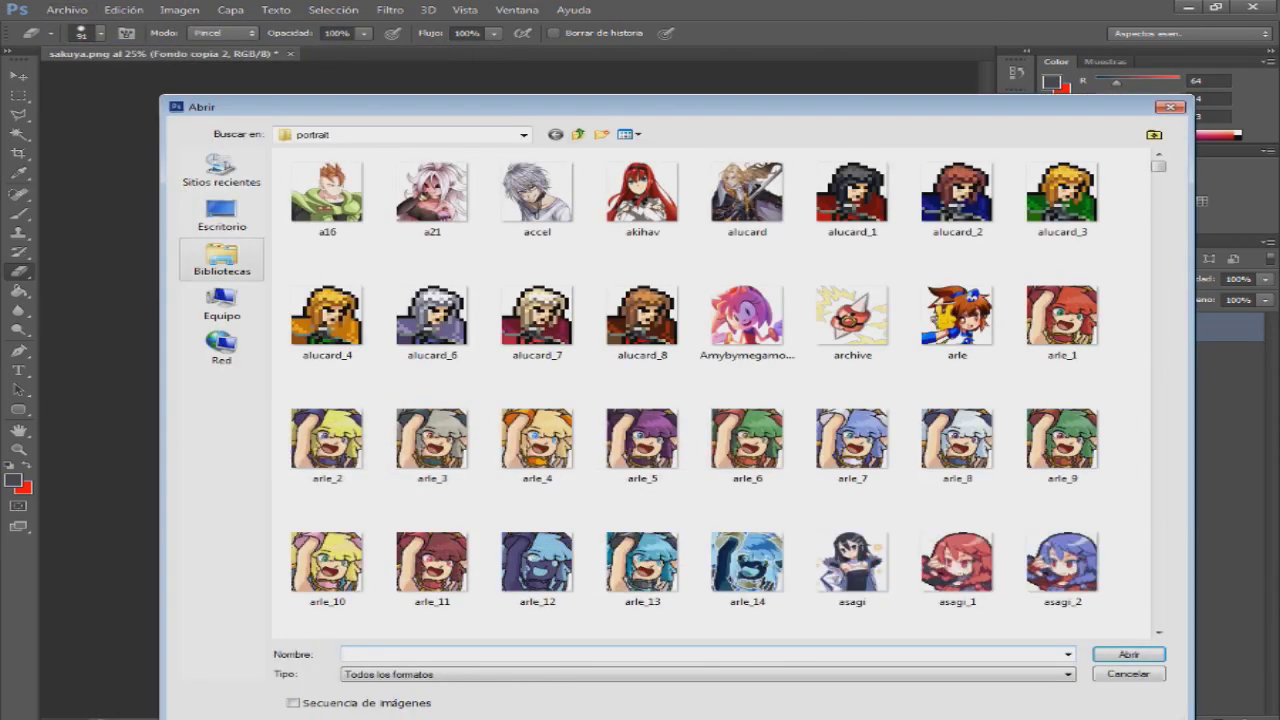
pyautogui.click(222, 214)
pyautogui.scroll(-1, 385, 400)
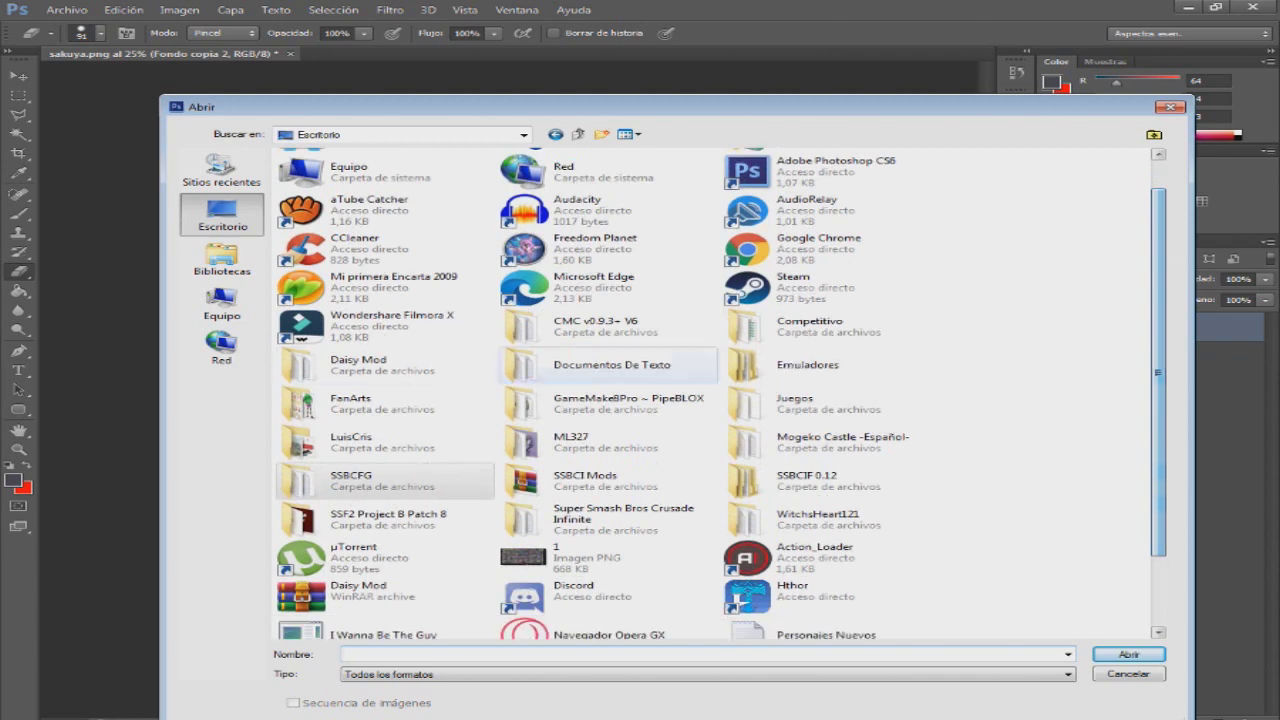
pyautogui.doubleClick(352, 440)
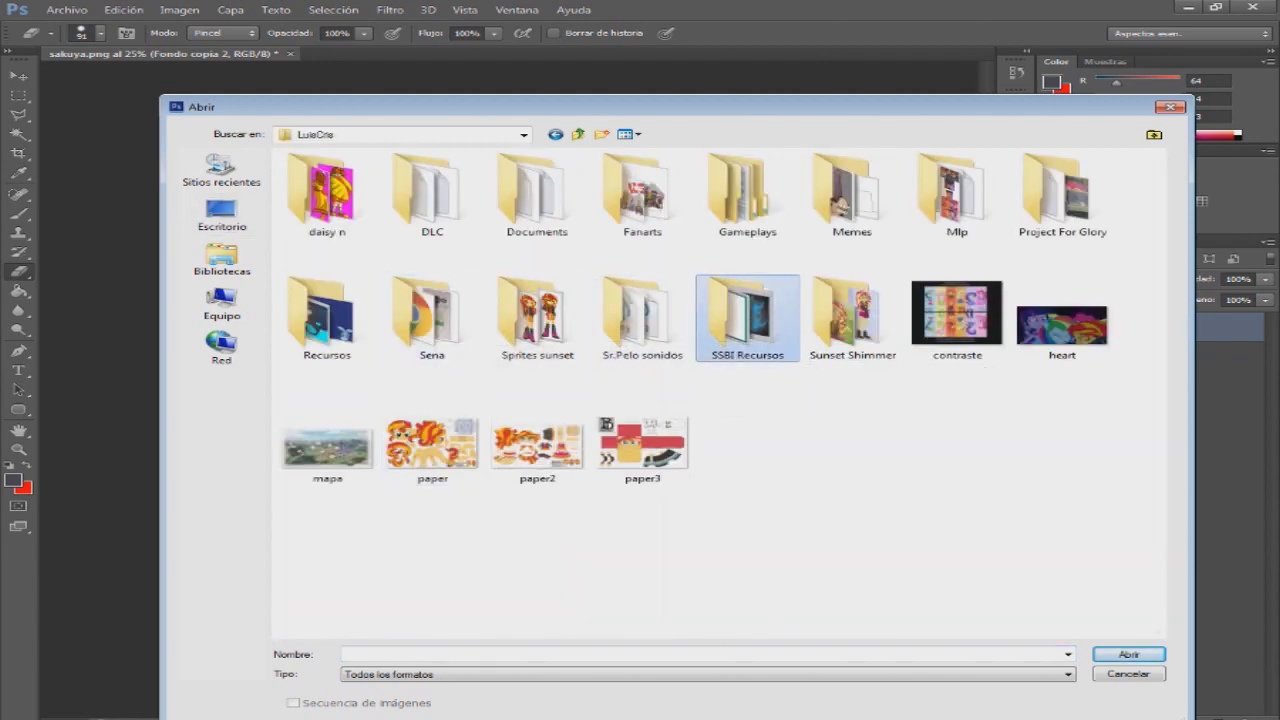
pyautogui.doubleClick(747, 315)
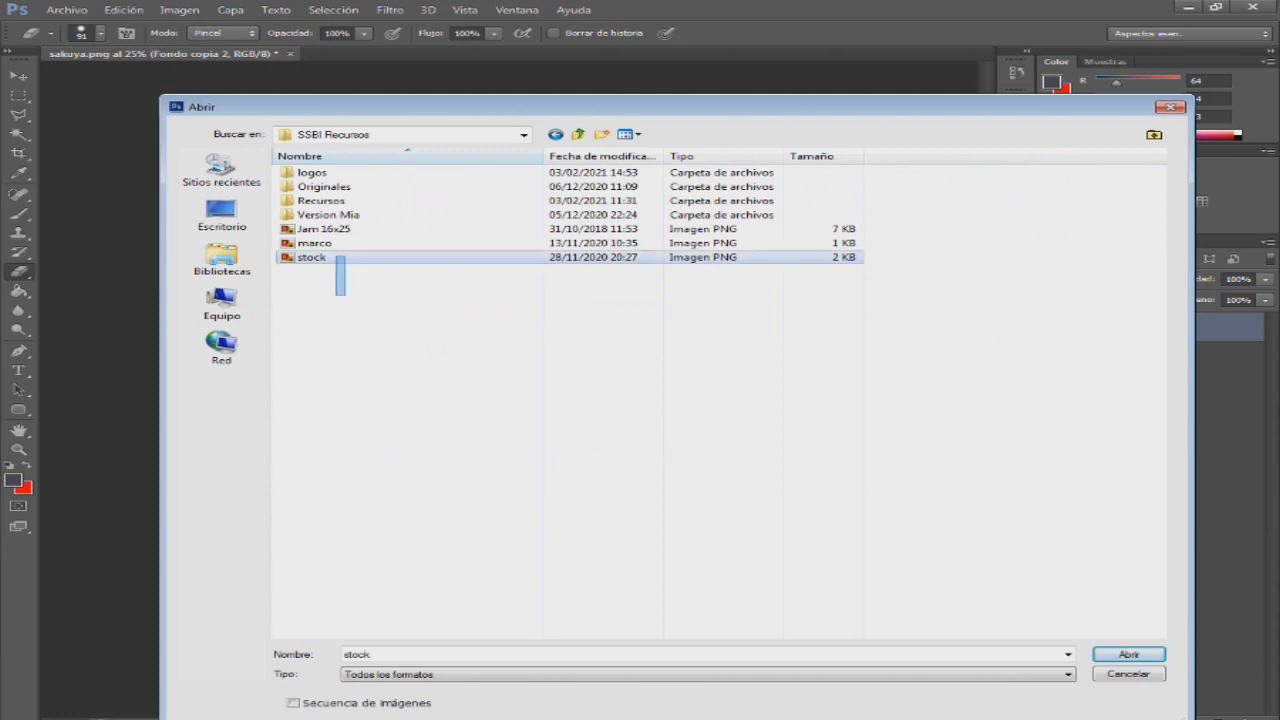
pyautogui.keyDown('ctrl'); pyautogui.click(338, 243); pyautogui.keyUp('ctrl')
pyautogui.press('Return')
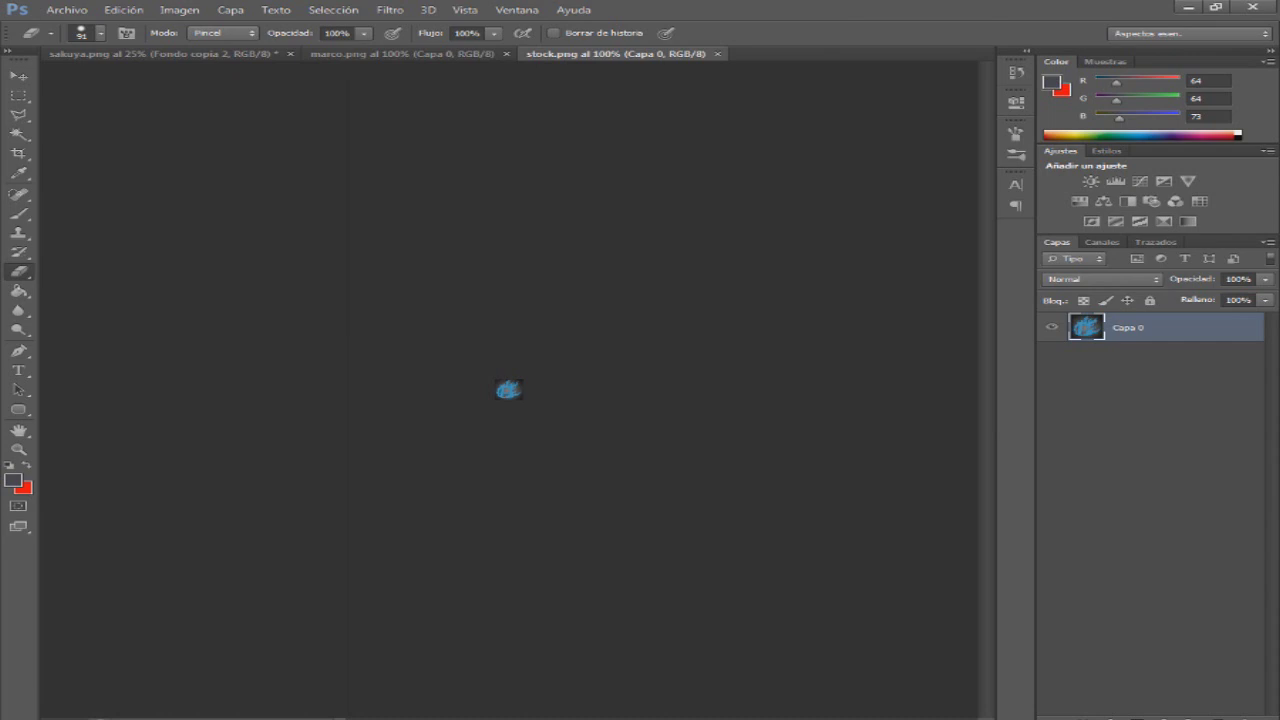
# - Replace the selection in sakuya.png with a tighter Rectangular Marquee around Sakuya's head and copy the area
pyautogui.click(190, 54)
pyautogui.click(19, 96)
pyautogui.hotkey('ctrl', 'd')
pyautogui.moveTo(382, 139); pyautogui.dragTo(622, 298)
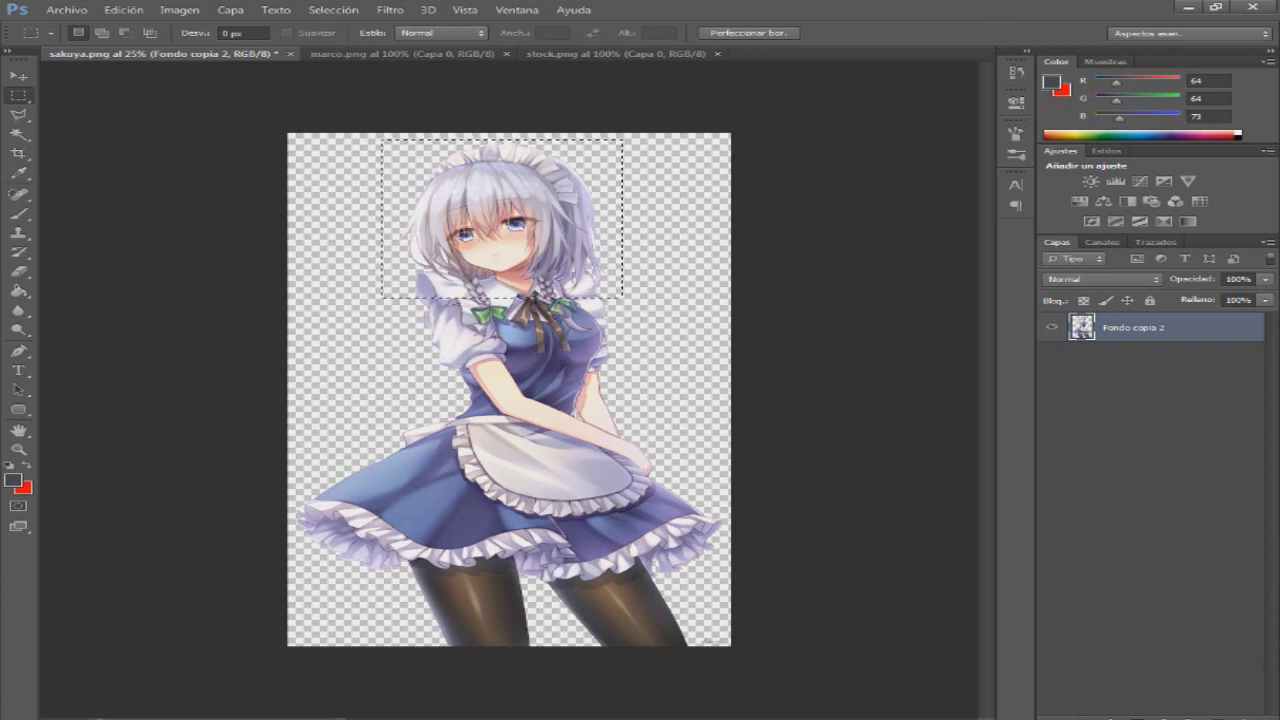
# - Paste the head into stock.png and scale it to about 2.95% width and 3.32% height, covering the blue icon
pyautogui.click(615, 54)
pyautogui.hotkey('ctrl', 'v')
pyautogui.hotkey('ctrl', 't')
pyautogui.moveTo(495, 380); pyautogui.dragTo(465, 364)
pyautogui.moveTo(682, 433); pyautogui.dragTo(497, 379)
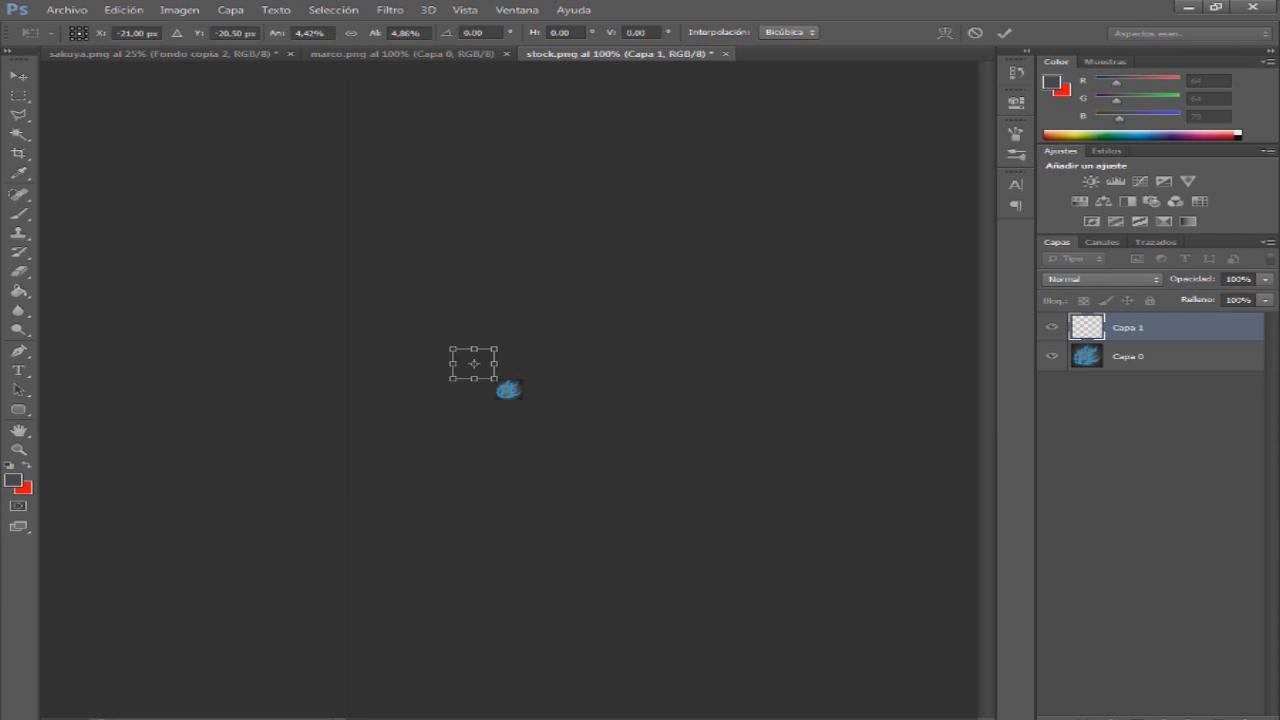
pyautogui.moveTo(475, 364); pyautogui.dragTo(525, 401)
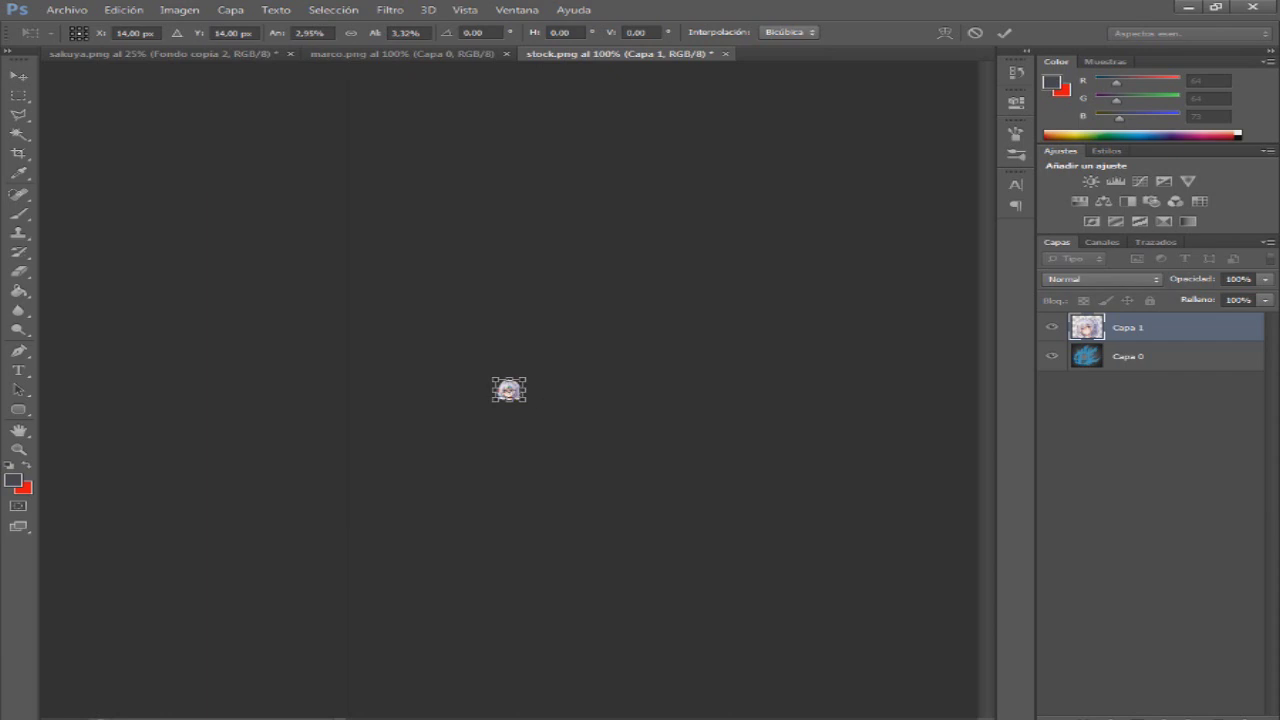
pyautogui.press('Return')
pyautogui.press('m')
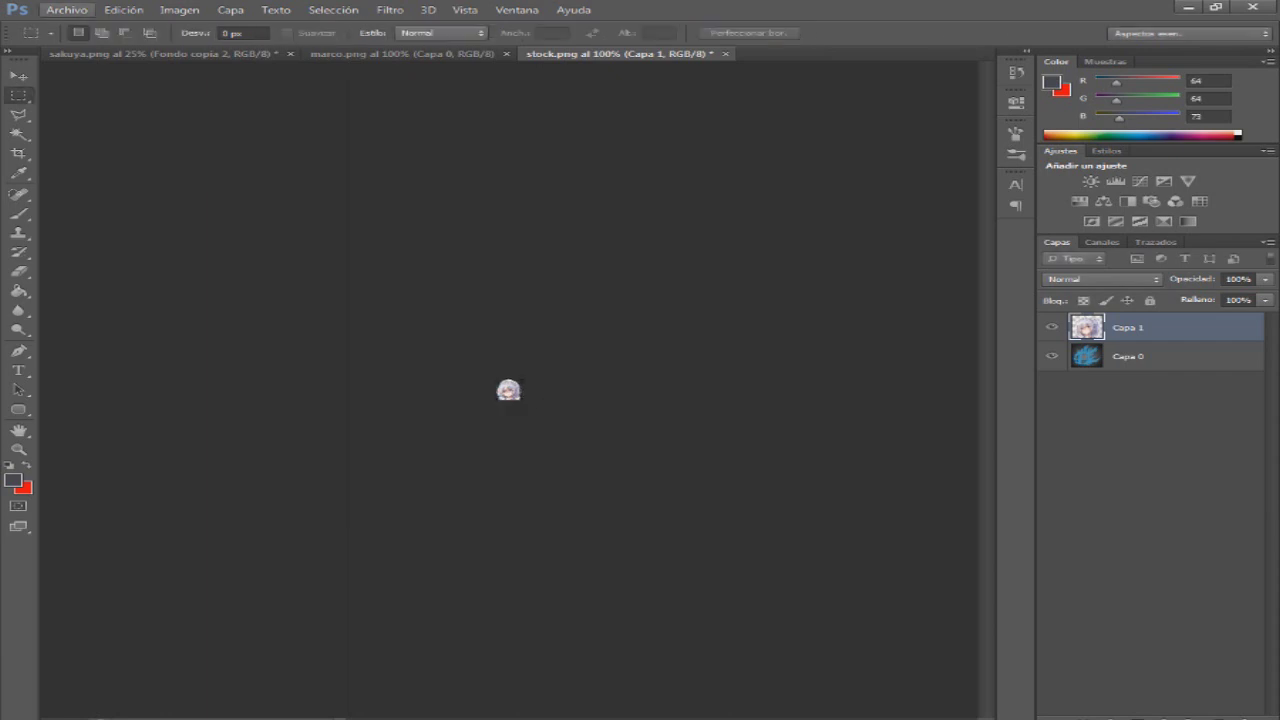
# - Begin saving the stock icon as a PNG copy, choosing the stock folder inside SSBCFG's gfx folder
pyautogui.click(66, 9)
pyautogui.press('Down')
pyautogui.press('Return')
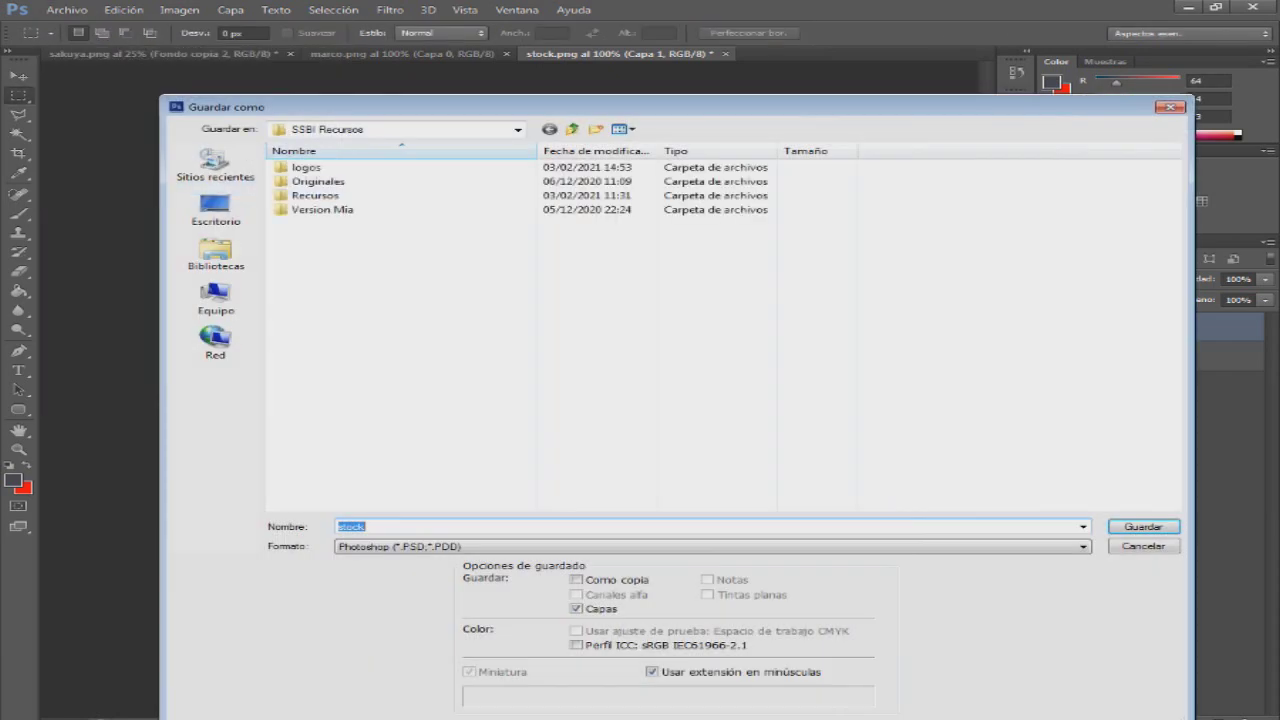
pyautogui.click(712, 547)
pyautogui.click(450, 486)
pyautogui.click(216, 210)
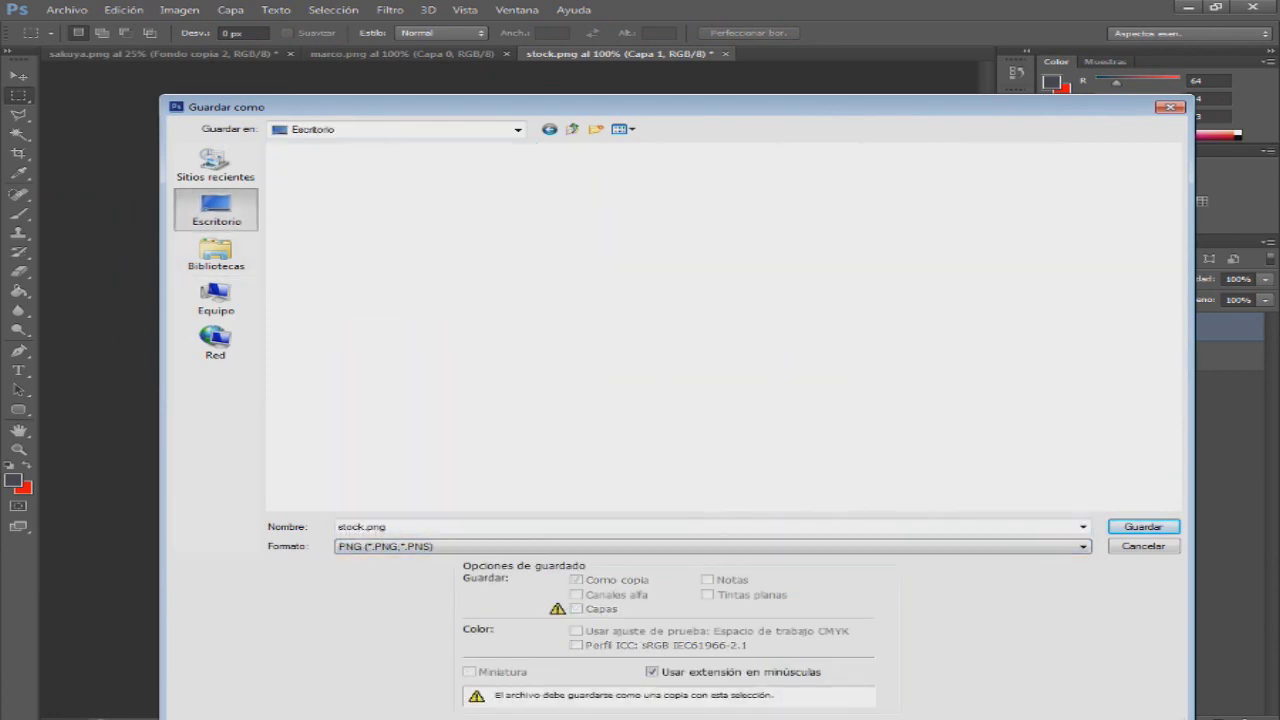
pyautogui.doubleClick(310, 320)
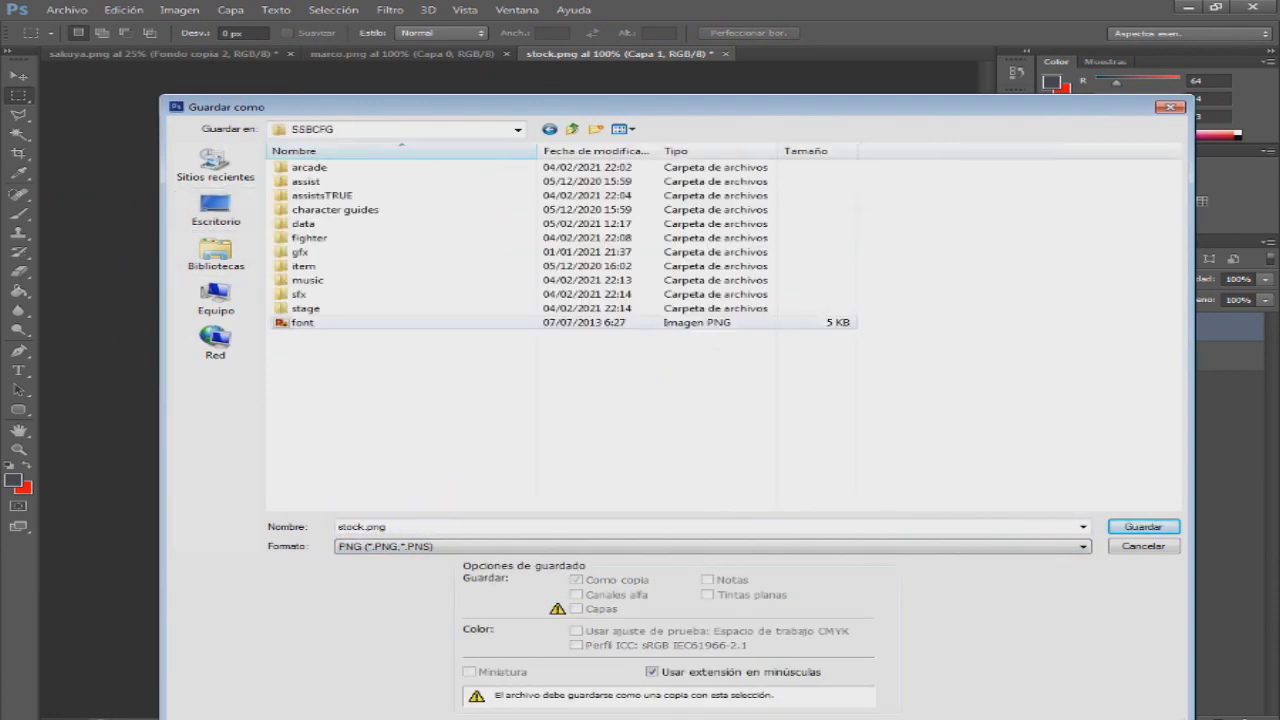
pyautogui.doubleClick(302, 252)
pyautogui.click(304, 478)
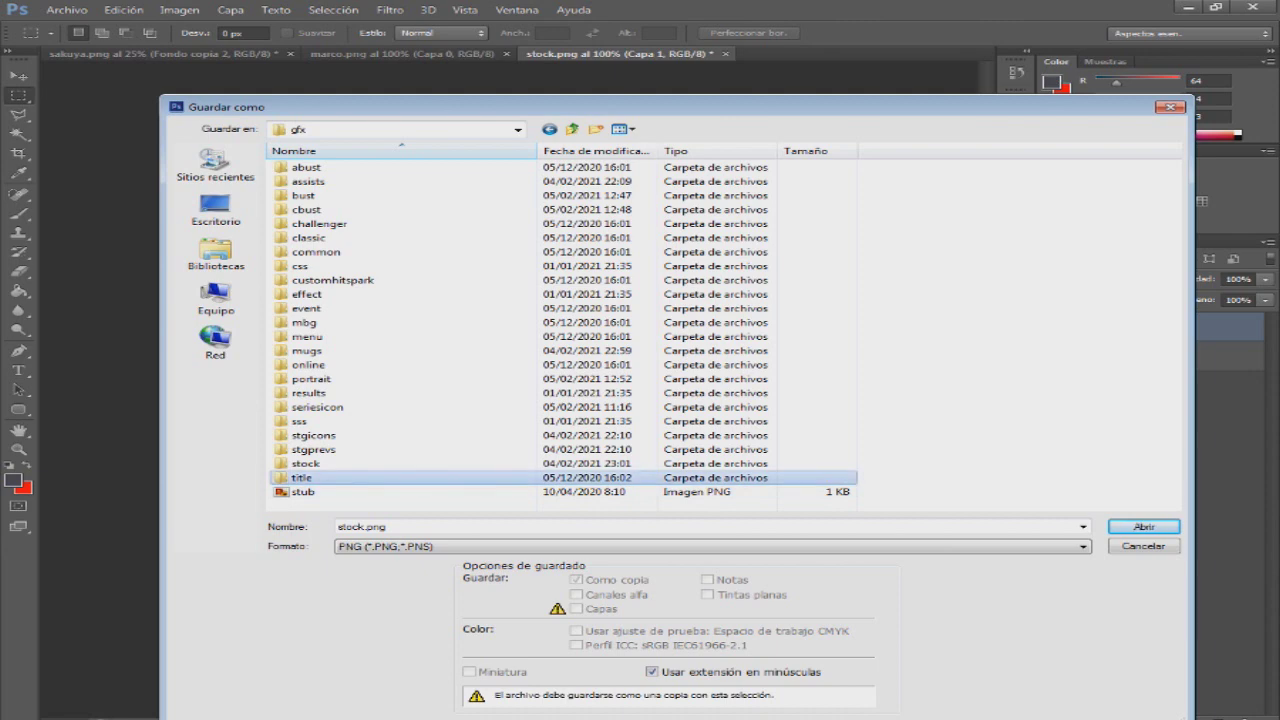
pyautogui.doubleClick(306, 464)
# - Name the stock icon file sakuya_cogu and save it with Menor/Lento compression and no interlacing
pyautogui.doubleClick(362, 527)
pyautogui.write('sakuya_cpg')
pyautogui.press('BackSpace')
pyautogui.press('BackSpace')
pyautogui.write('op2.')
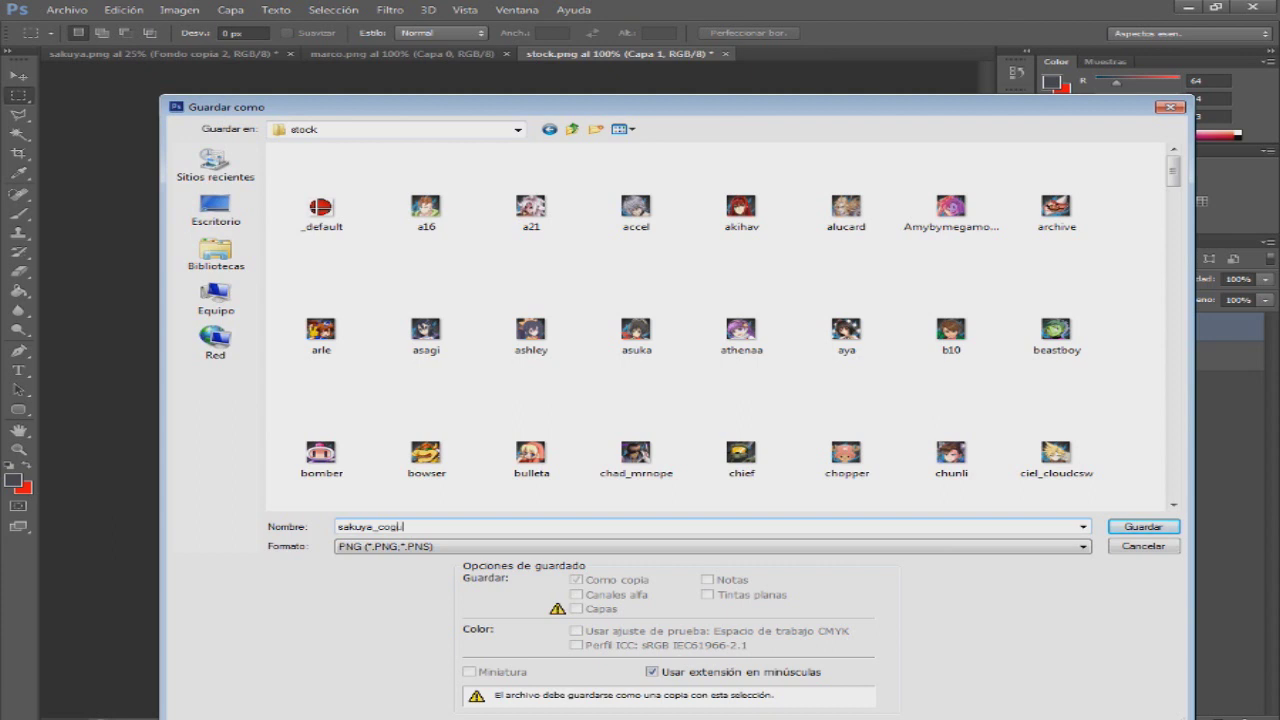
pyautogui.press('Return')
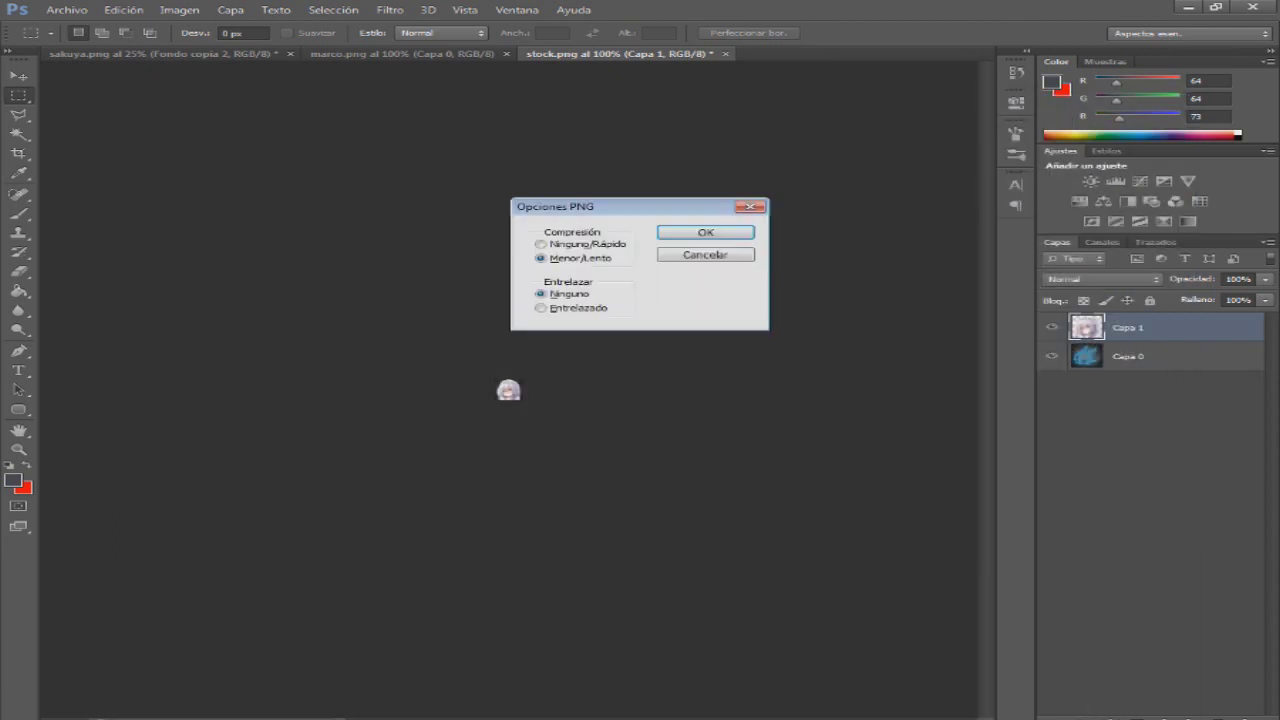
pyautogui.press('Return')
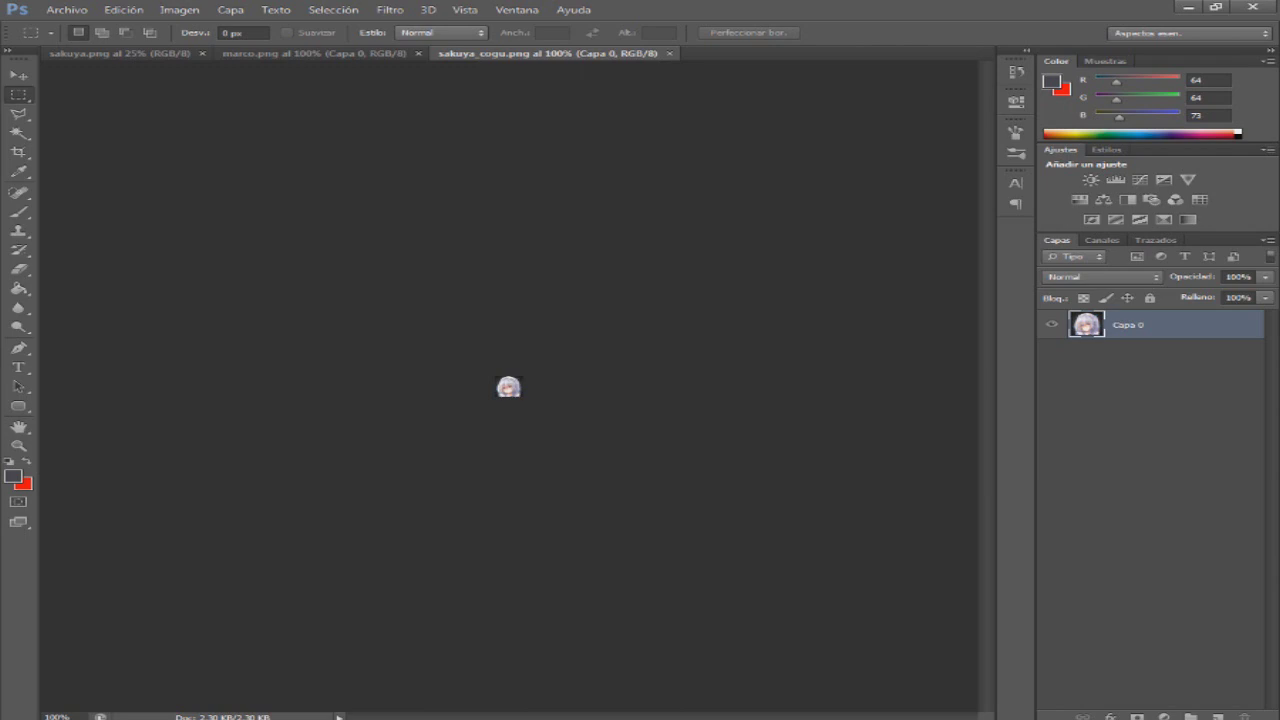
# - Close the sakuya_cogu.png and sakuya.png documents, leaving marco.png open
pyautogui.click(669, 53)
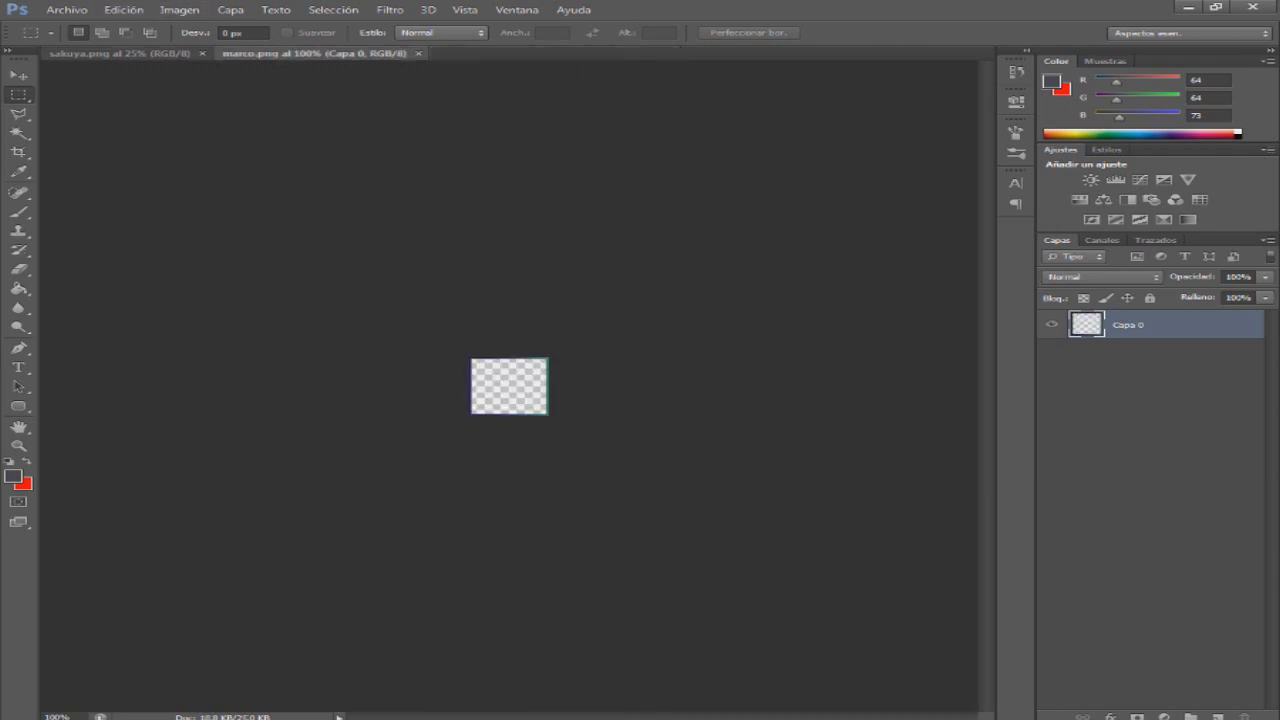
pyautogui.click(120, 53)
pyautogui.click(202, 53)
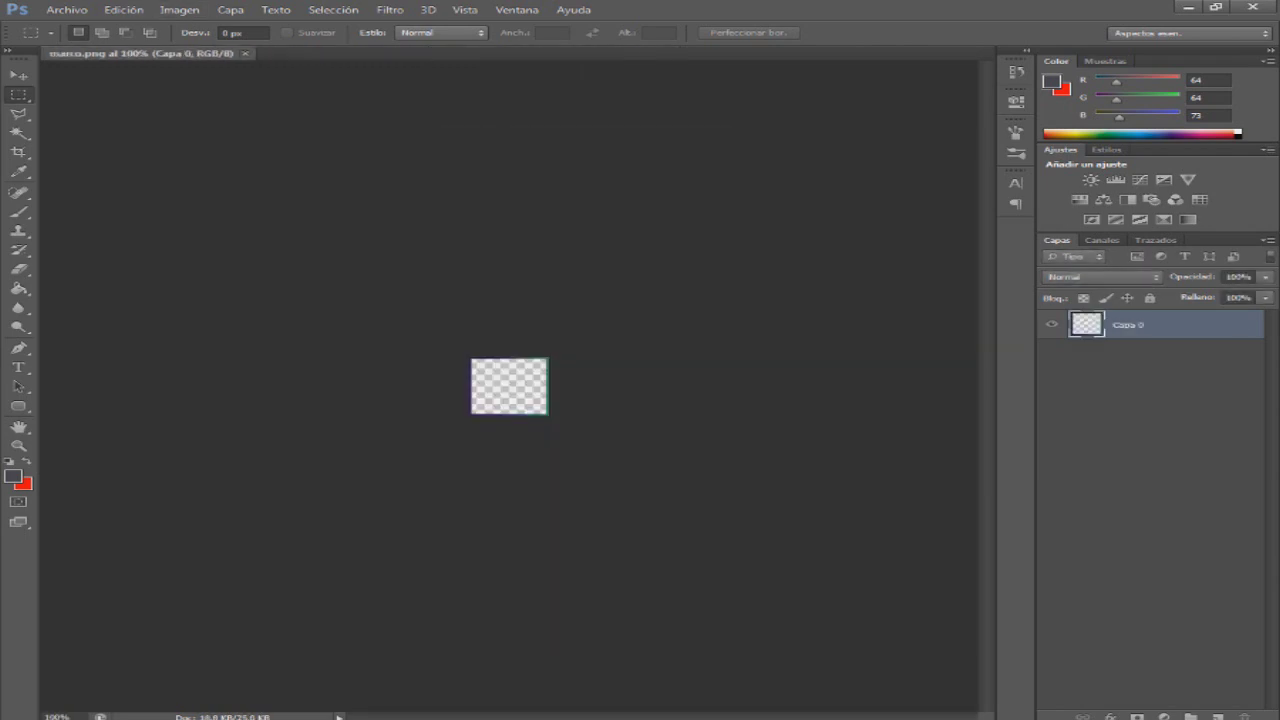
pyautogui.press('Return')
pyautogui.hotkey('ctrl', 'a')
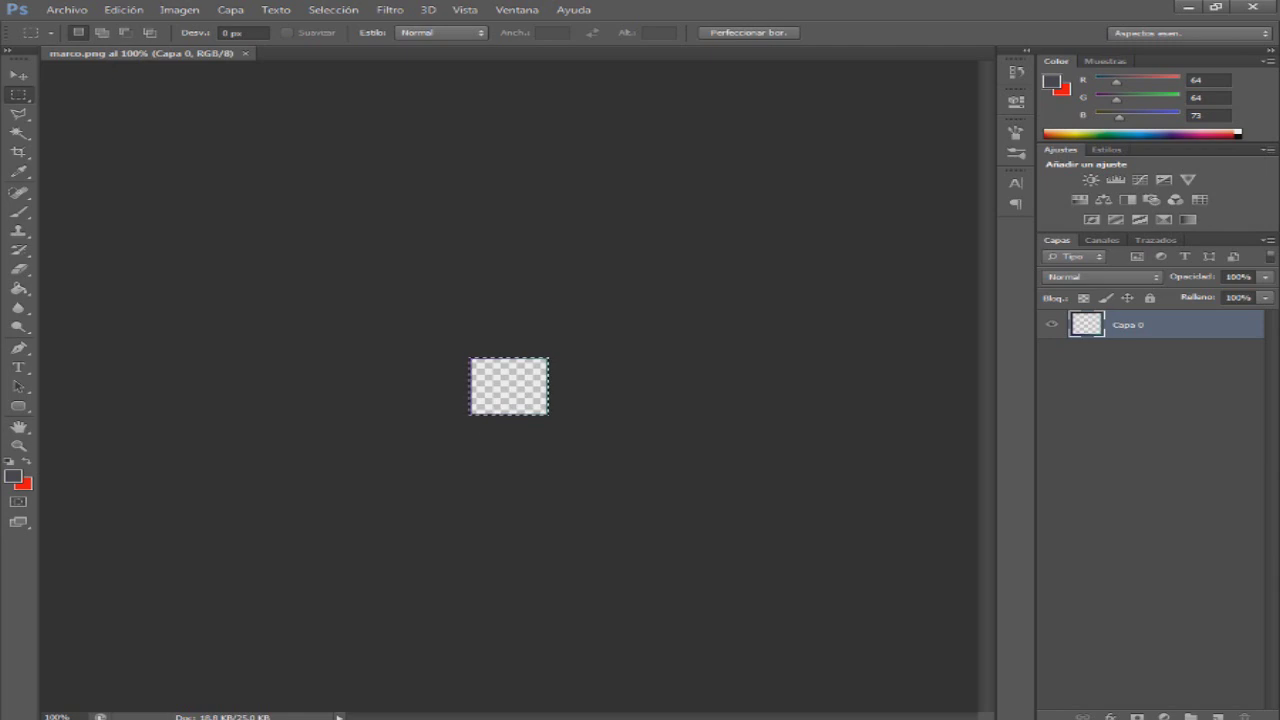
pyautogui.hotkey('ctrl', 'd')
pyautogui.moveTo(467, 355); pyautogui.dragTo(680, 479)
pyautogui.hotkey('ctrl', 'd')
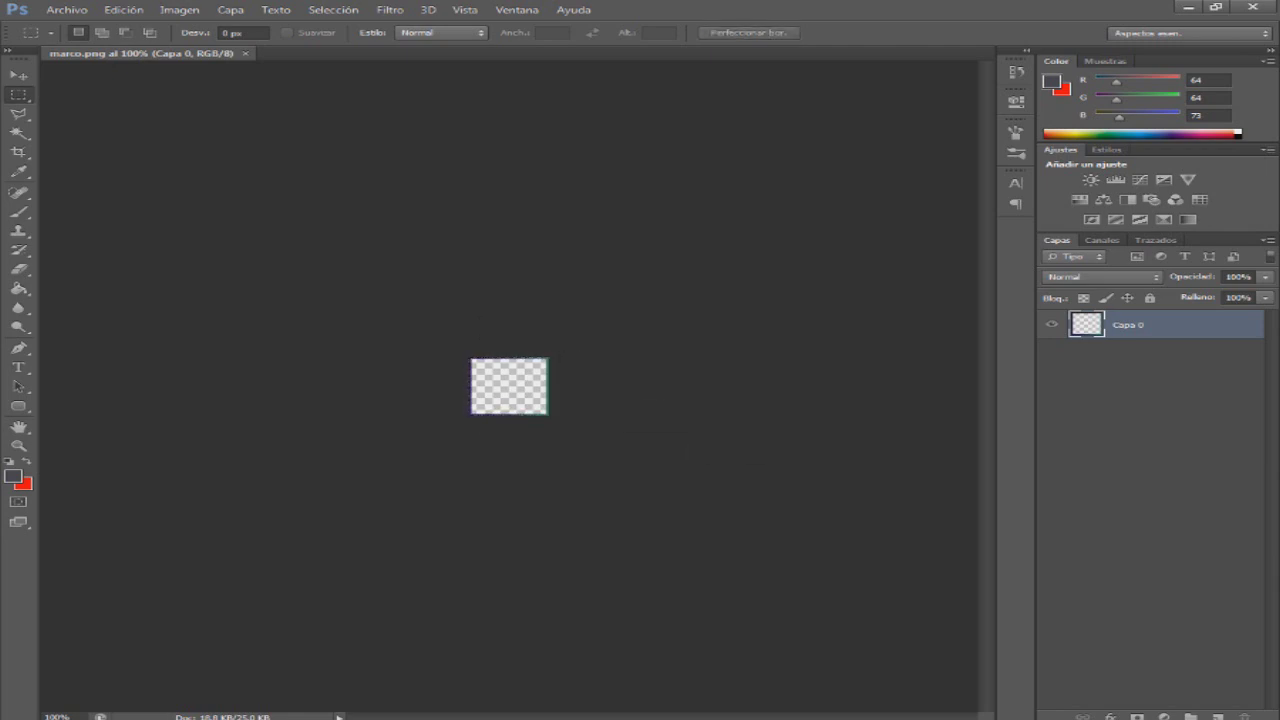
# - Minimise the file explorer and Photoshop windows, and remove stgicons and stgprevs from the desktop
pyautogui.hotkey('alt', 'Tab')
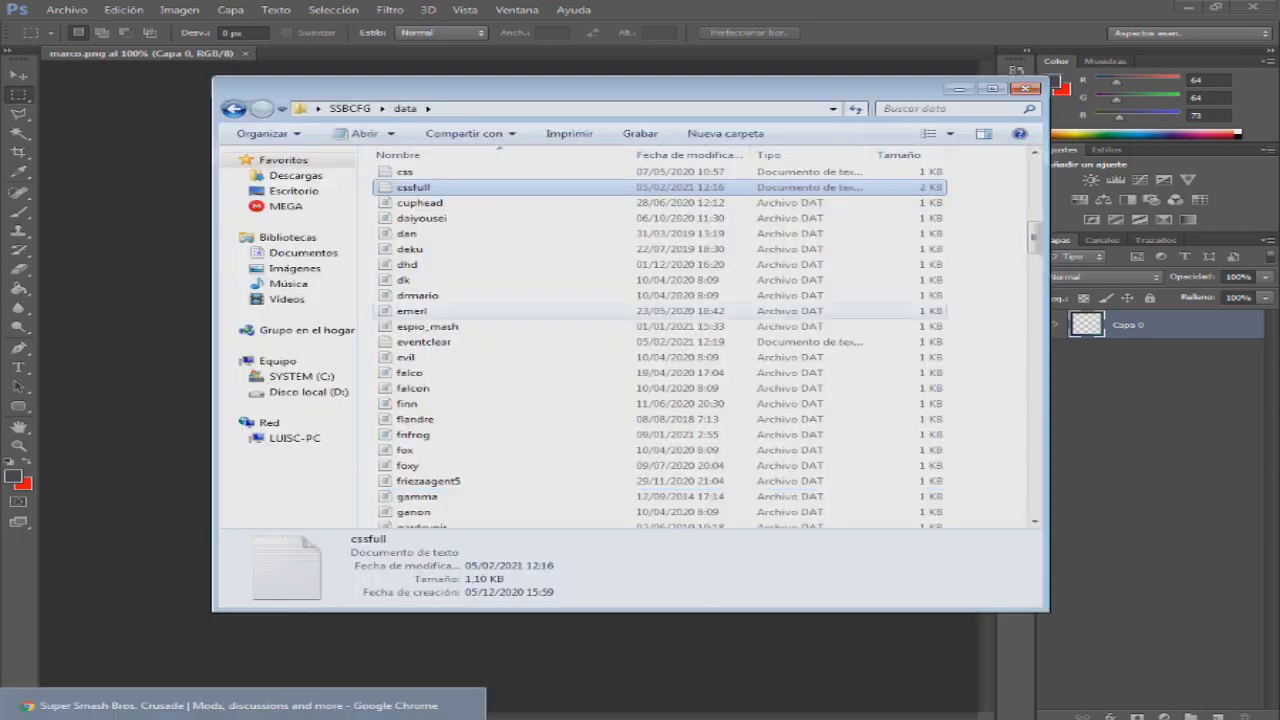
pyautogui.click(959, 89)
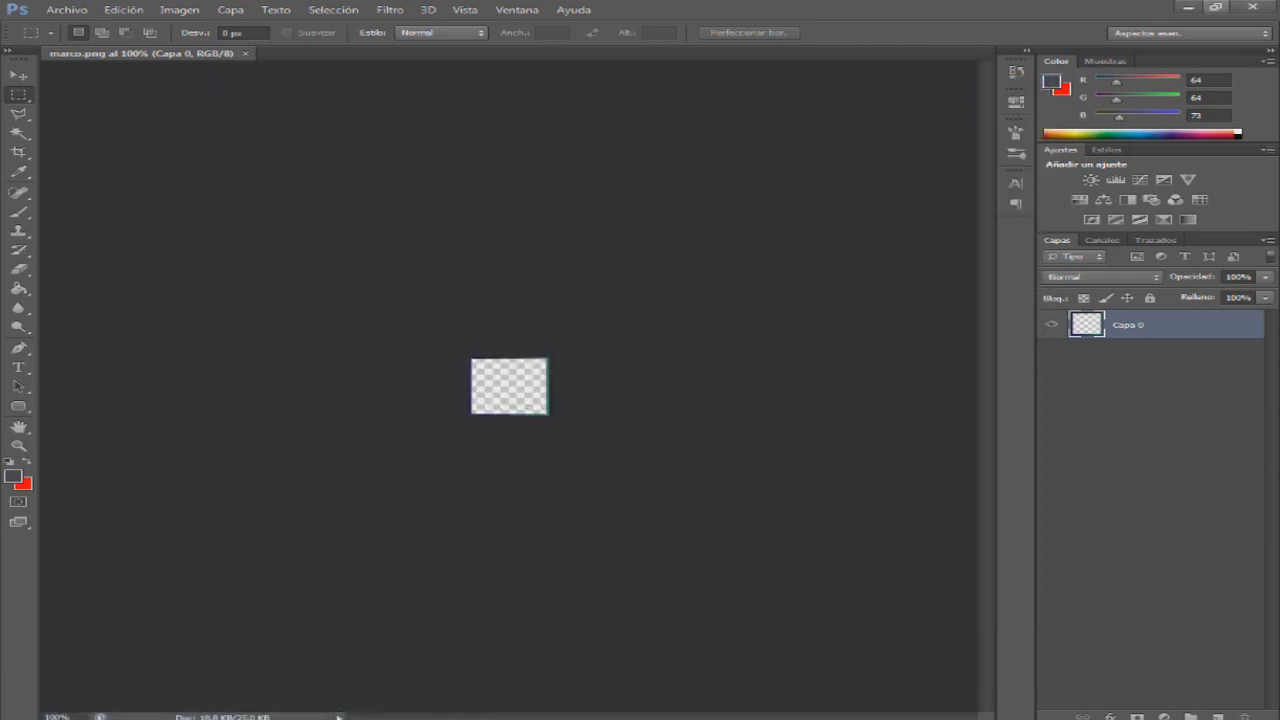
pyautogui.click(1188, 7)
pyautogui.click(1193, 7)
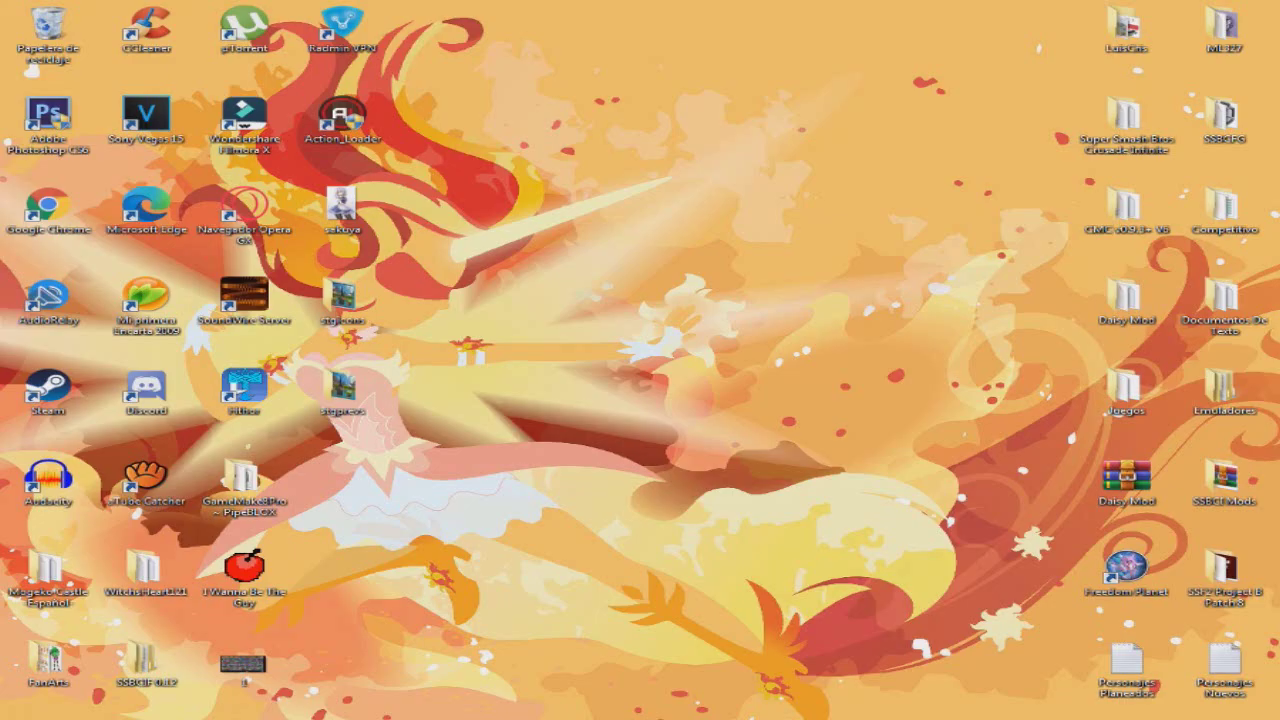
pyautogui.moveTo(413, 423); pyautogui.dragTo(48, 30)
pyautogui.hotkey('ctrl', 'x')
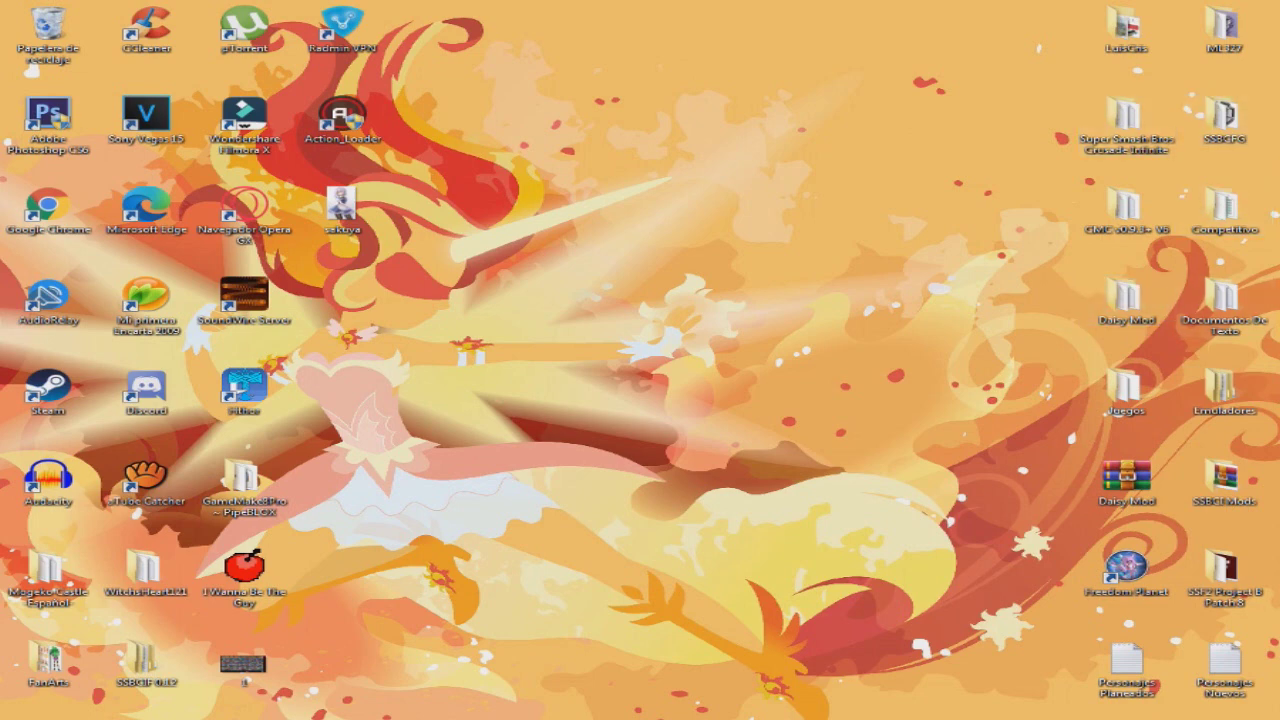
# - Open the trititon_lake_by_waluigidx.rar archive from SSBCI Mods > Contenido Nuevo > Waluigi DX and dismiss the WinRAR licence notice
pyautogui.doubleClick(1222, 480)
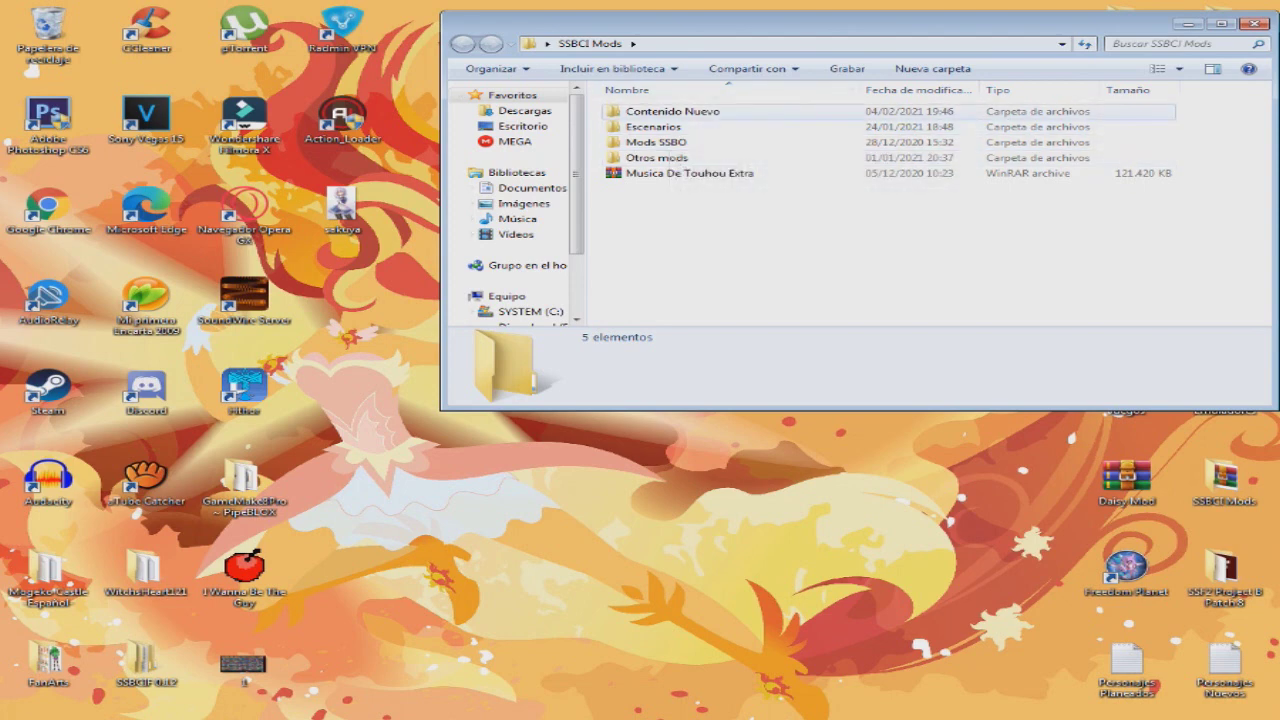
pyautogui.doubleClick(665, 111)
pyautogui.doubleClick(655, 142)
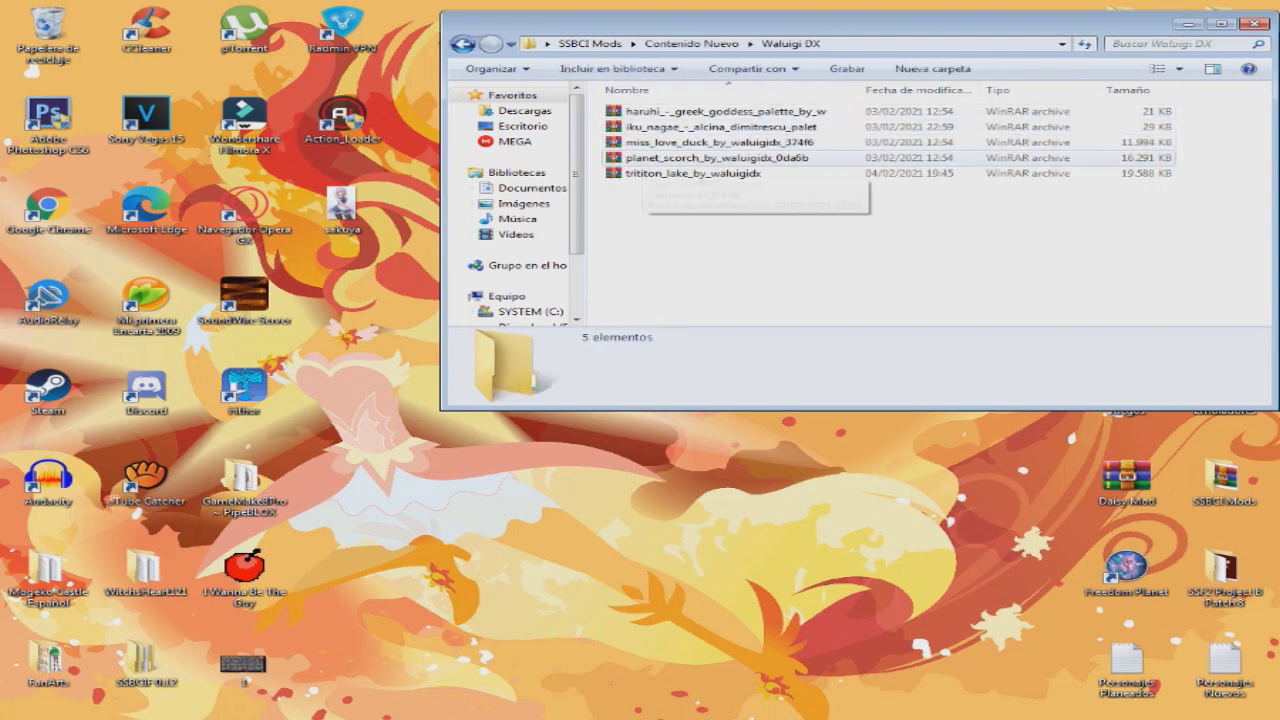
pyautogui.doubleClick(670, 173)
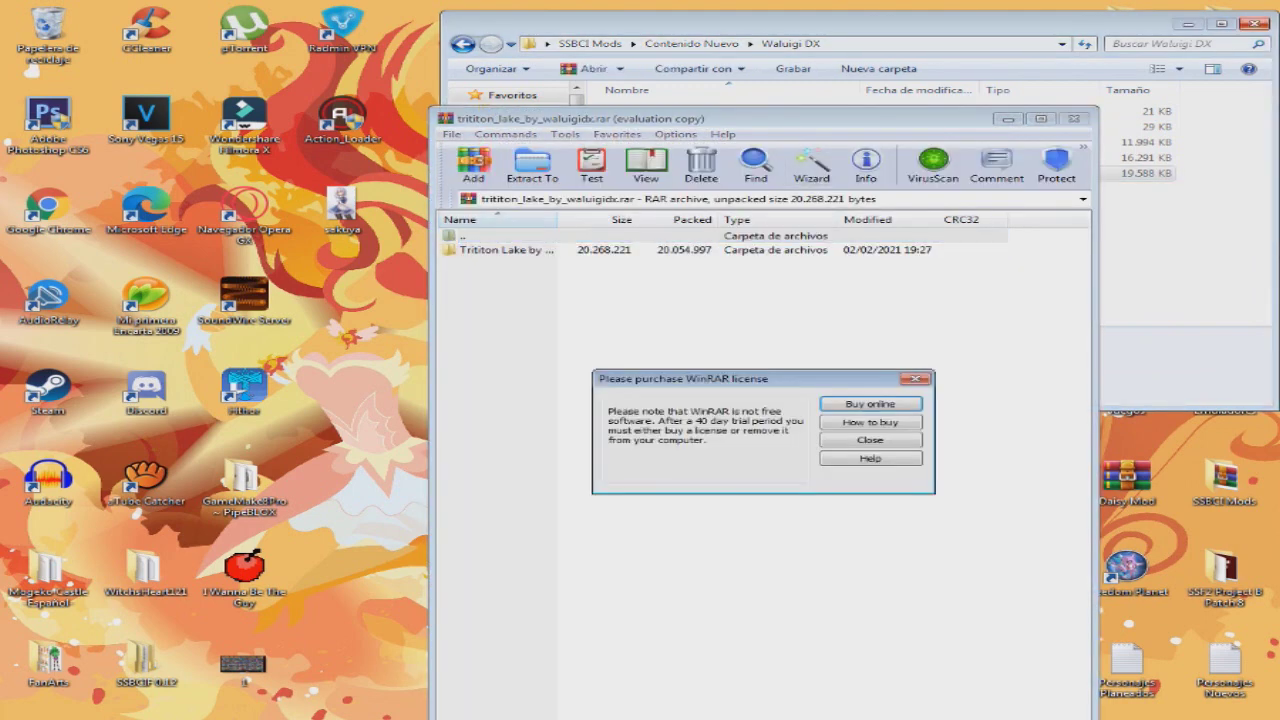
pyautogui.click(915, 379)
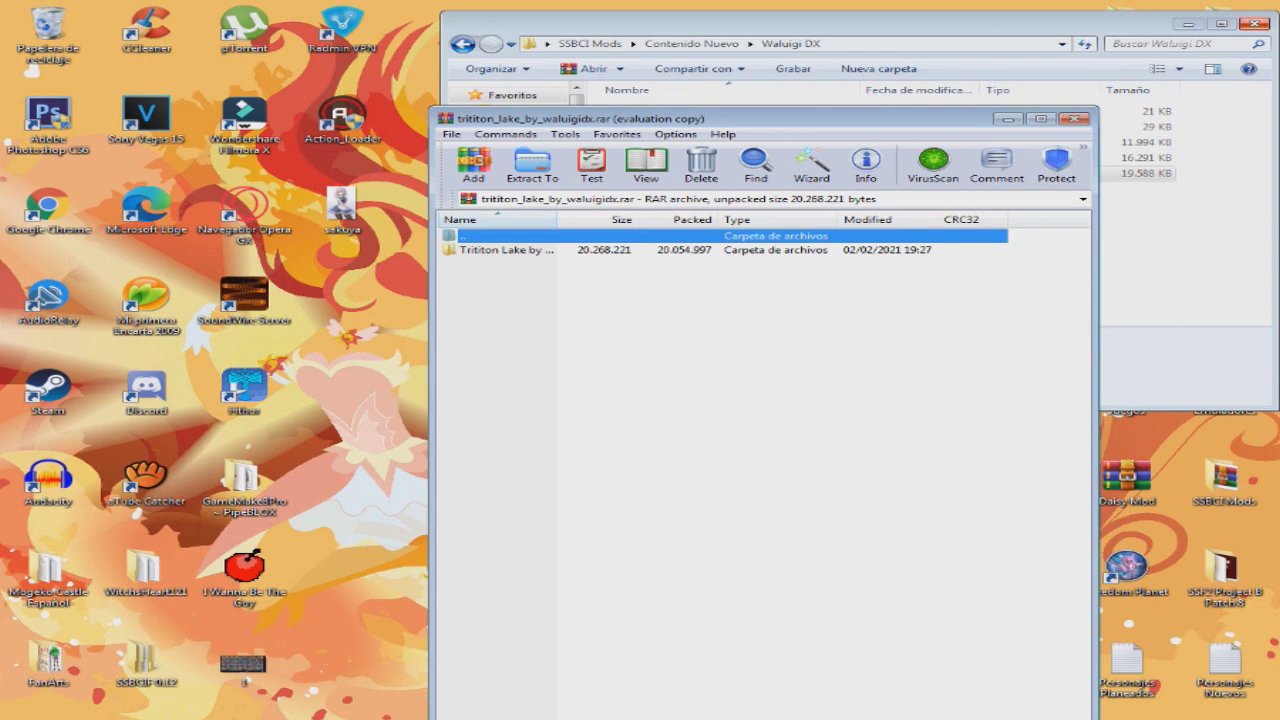
# - Extract the stgicons and stgprevs folders from the archive's gfx folder to the desktop, closing the file explorer and WinRAR windows
pyautogui.click(1254, 23)
pyautogui.press('Down')
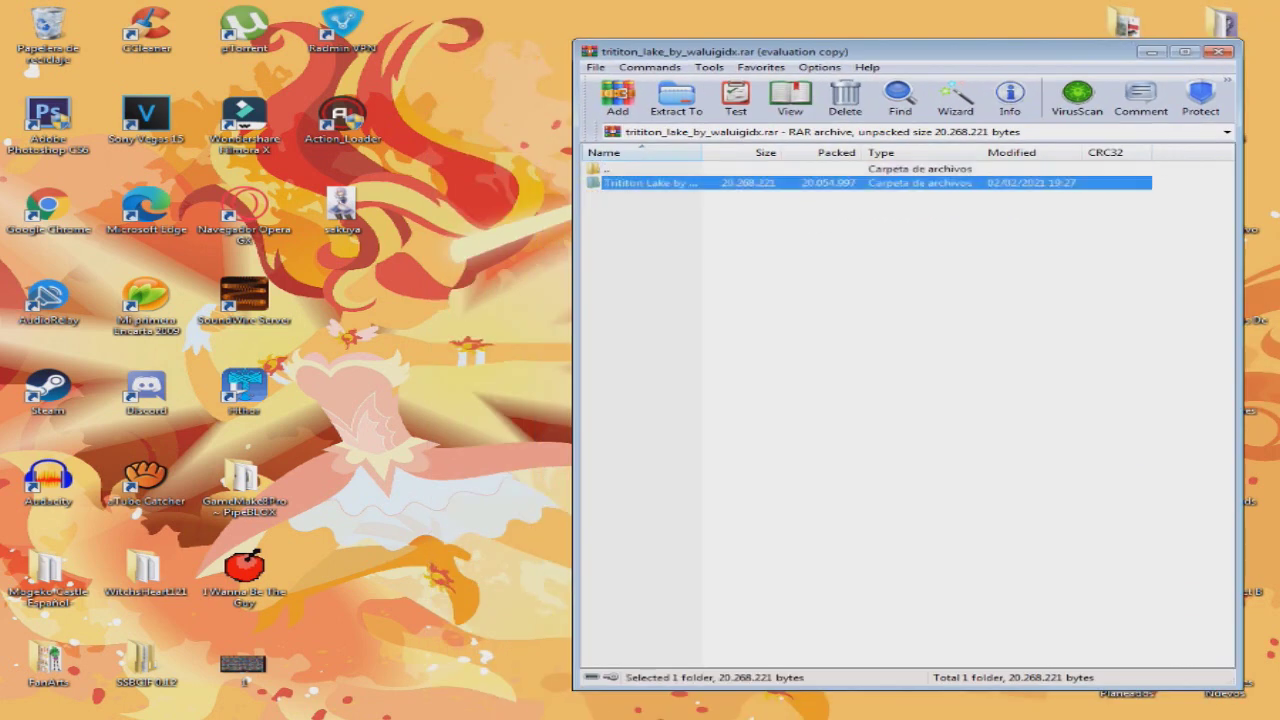
pyautogui.press('Return')
pyautogui.press('Down')
pyautogui.press('Return')
pyautogui.hotkey('ctrl', 'a')
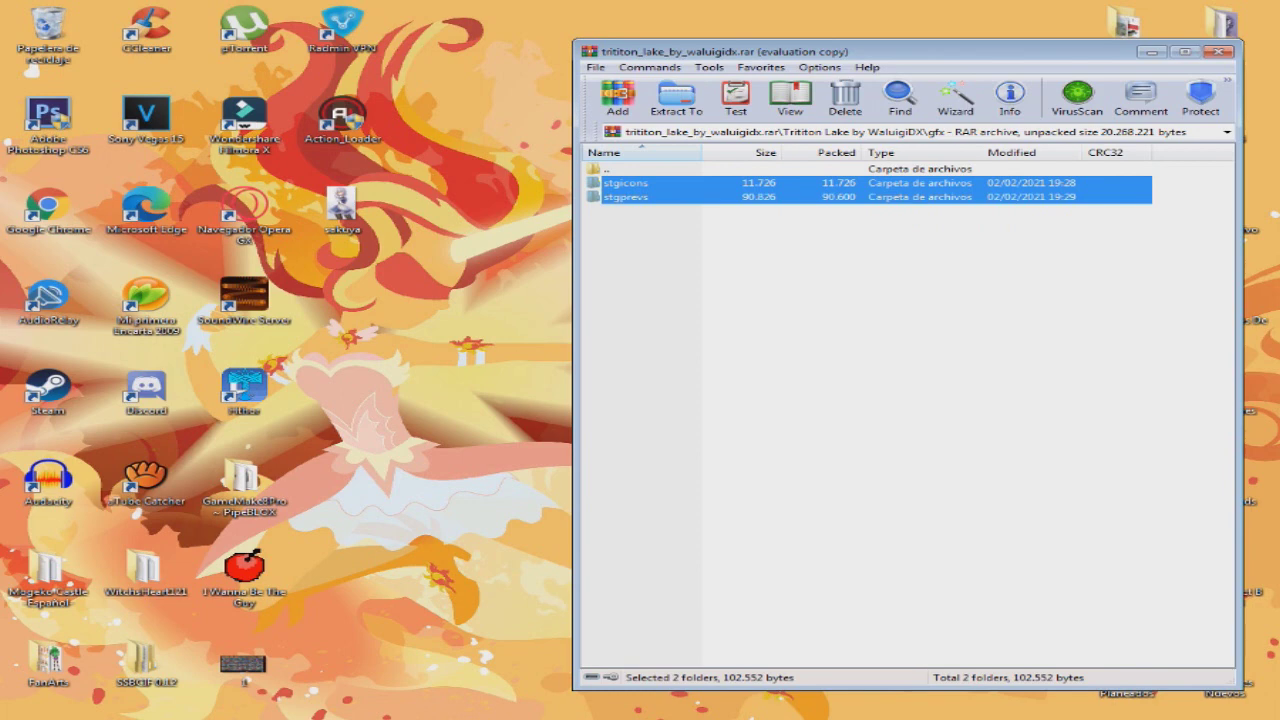
pyautogui.moveTo(626, 190); pyautogui.dragTo(342, 300)
pyautogui.click(1218, 51)
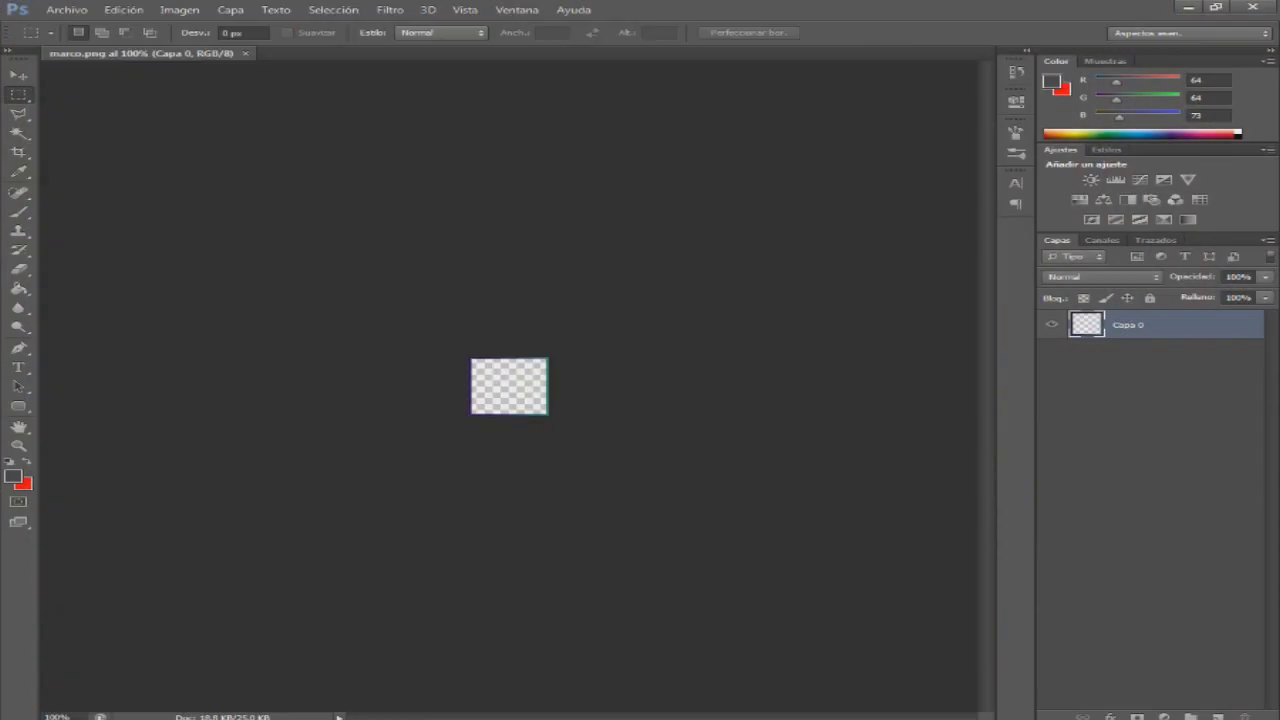
# - In Photoshop, open the trititonlake image from the desktop's stgicons folder
pyautogui.click(66, 9)
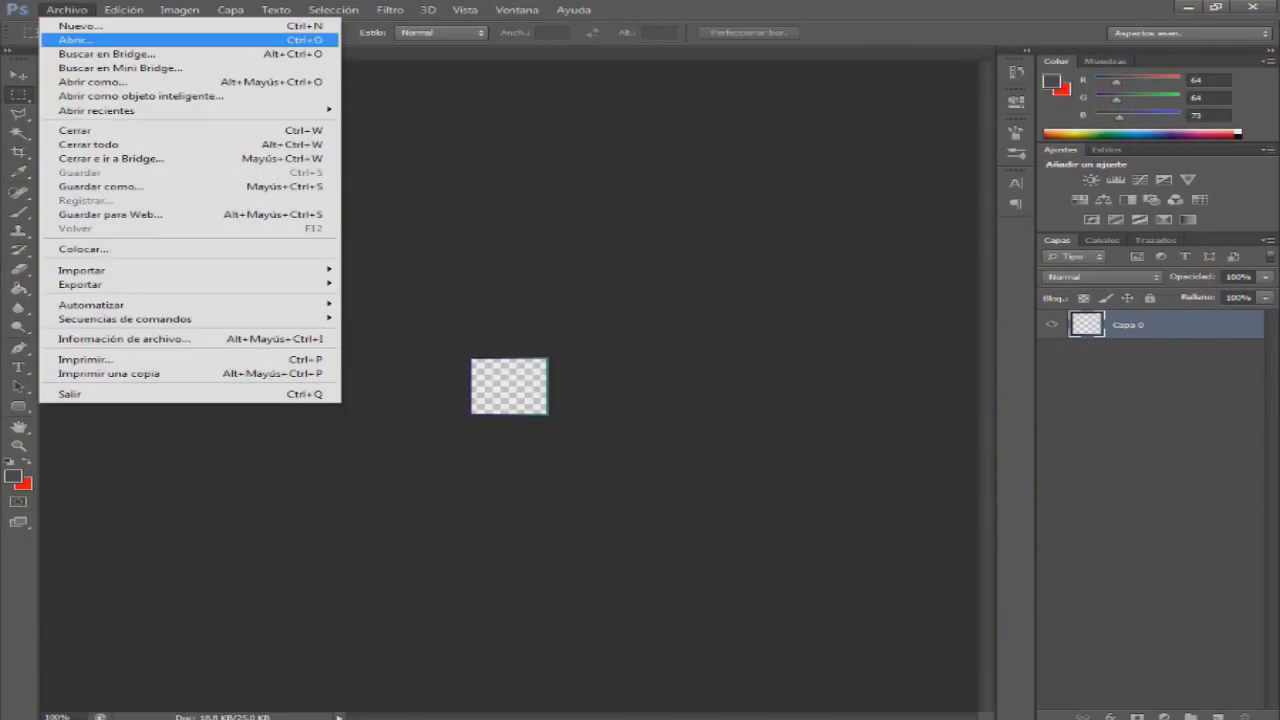
pyautogui.click(75, 39)
pyautogui.click(222, 212)
pyautogui.scroll(-1, 720, 390)
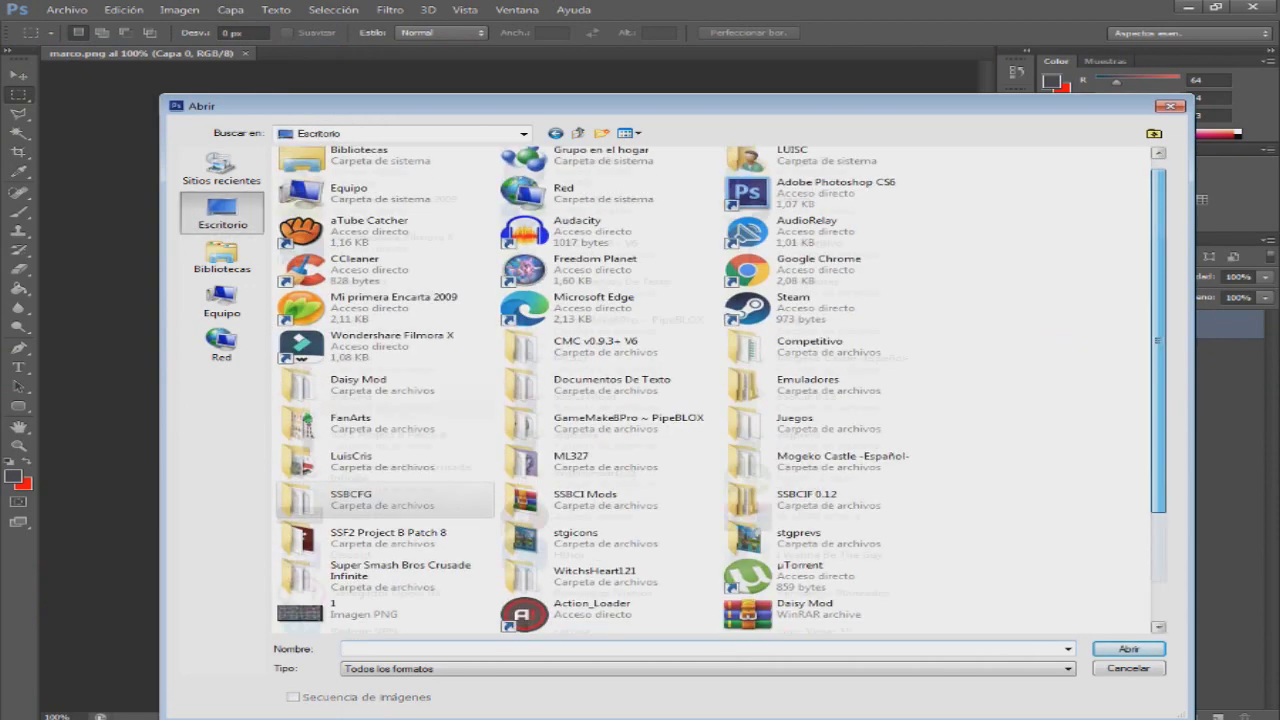
pyautogui.scroll(-2, 600, 450)
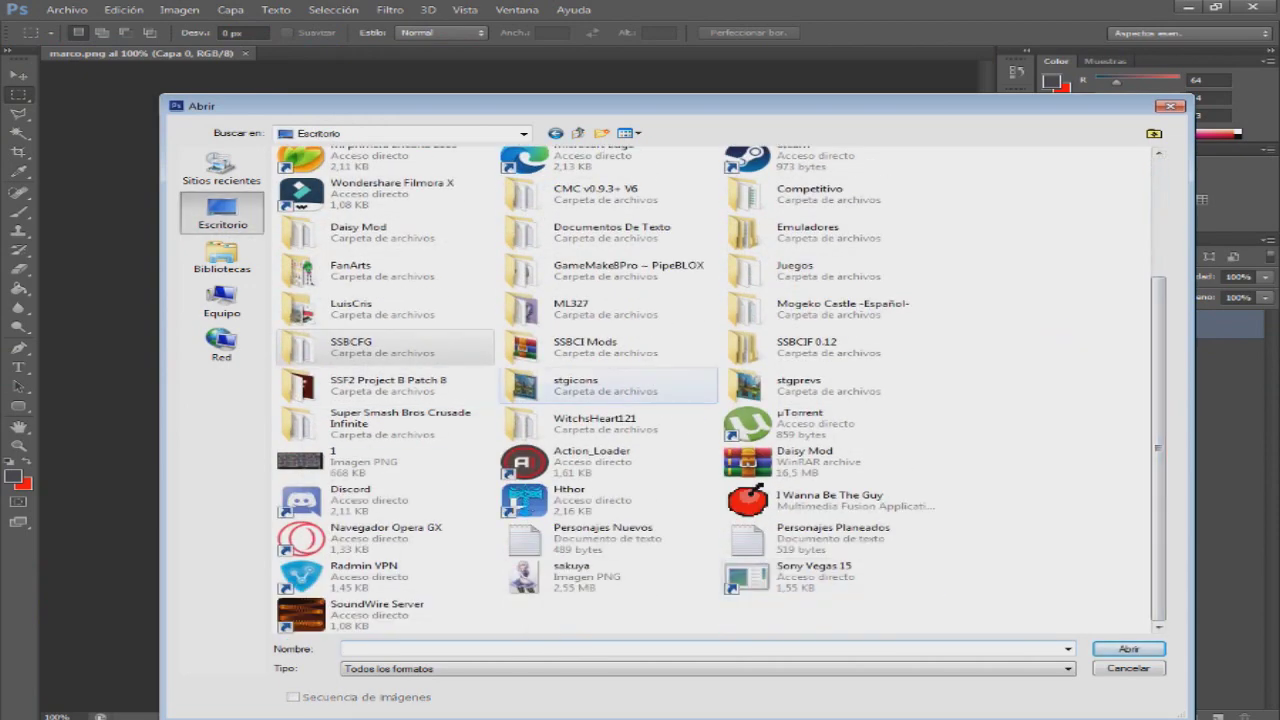
pyautogui.doubleClick(575, 385)
pyautogui.click(327, 195)
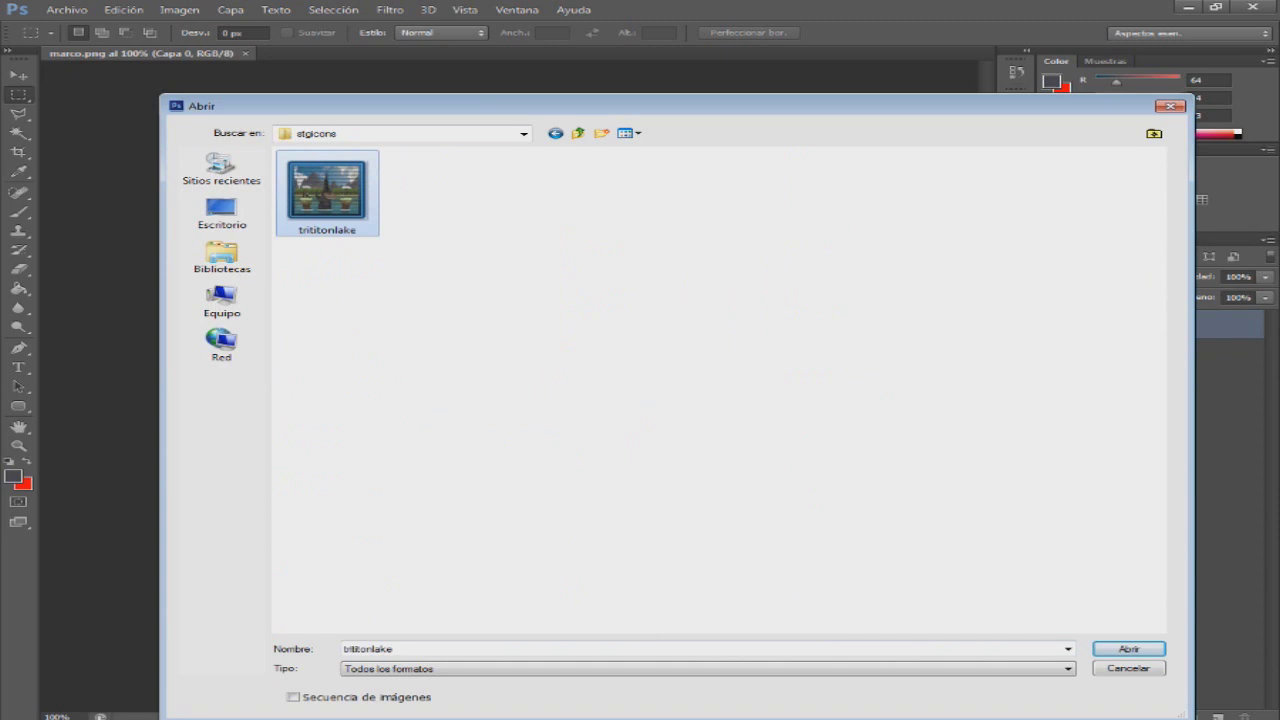
pyautogui.press('Return')
# - Open the trititonlake preview image from the stgprevs folder
pyautogui.click(66, 9)
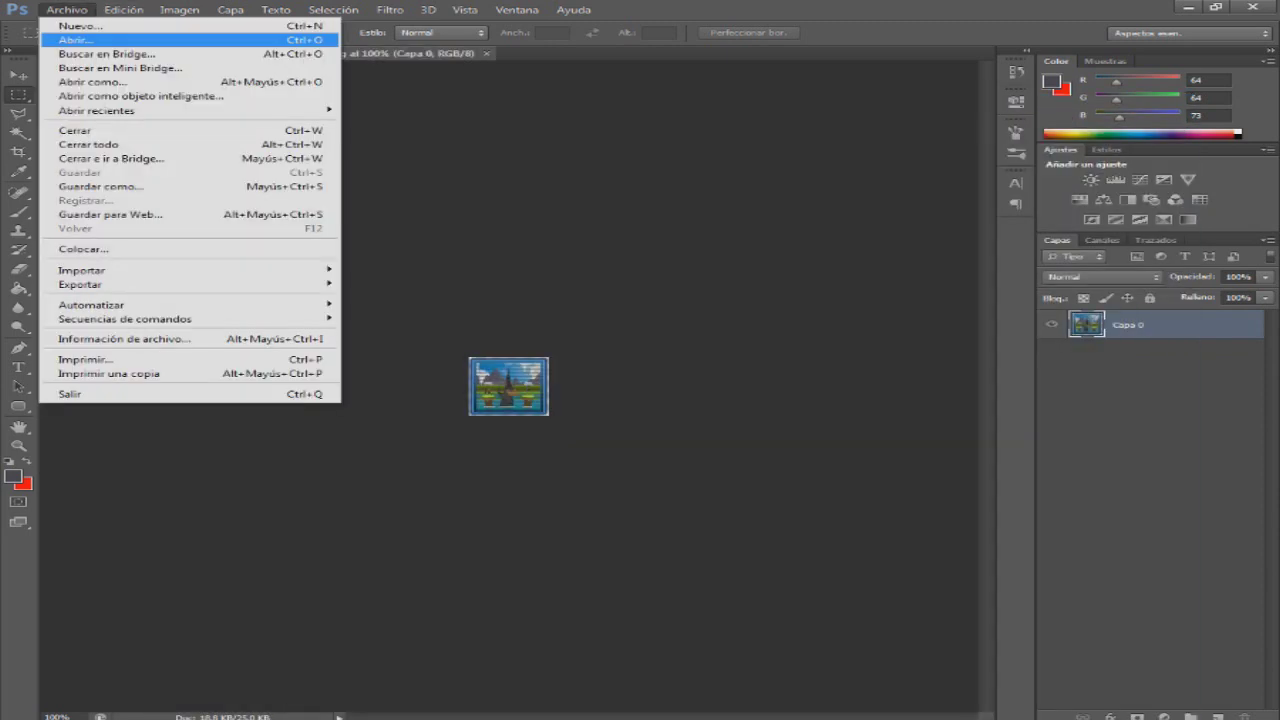
pyautogui.click(75, 39)
pyautogui.click(523, 133)
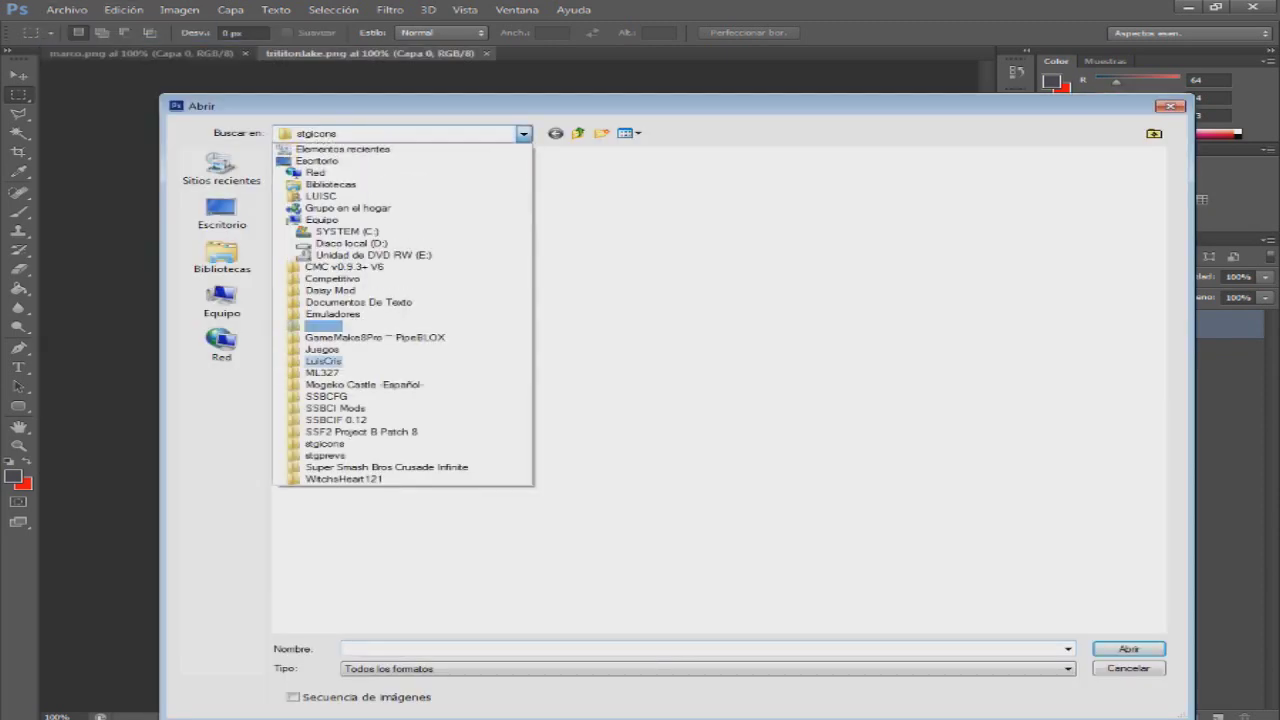
pyautogui.click(325, 456)
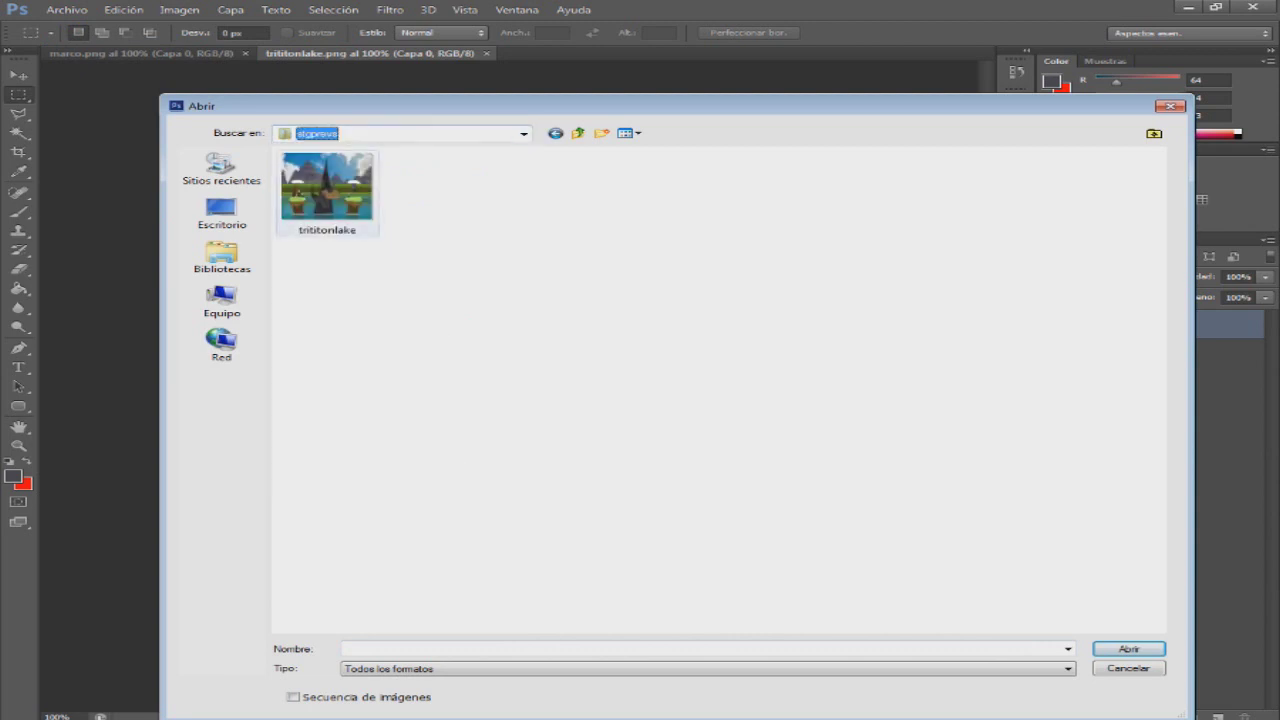
pyautogui.doubleClick(327, 195)
# - Replace the stage icon's artwork with a copy of the whole preview image, scaled down to fit the icon canvas
pyautogui.moveTo(376, 286); pyautogui.dragTo(670, 455)
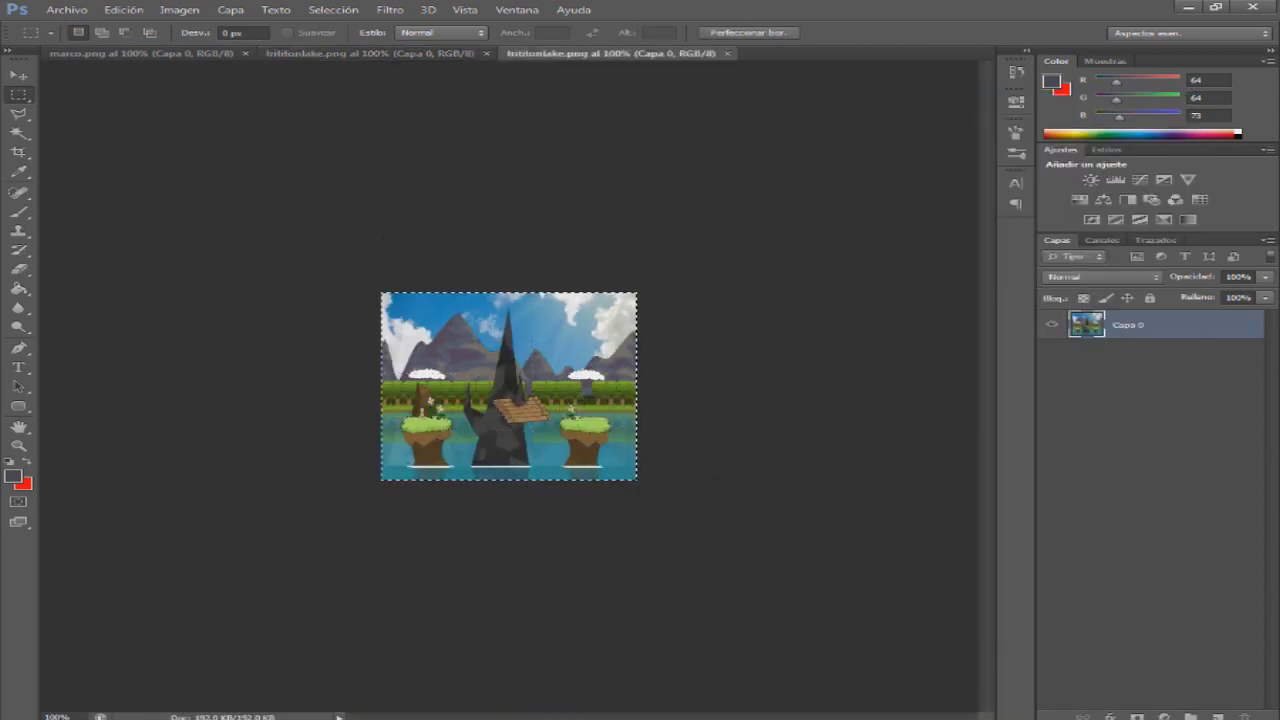
pyautogui.hotkey('ctrl', 'shift', 'Tab')
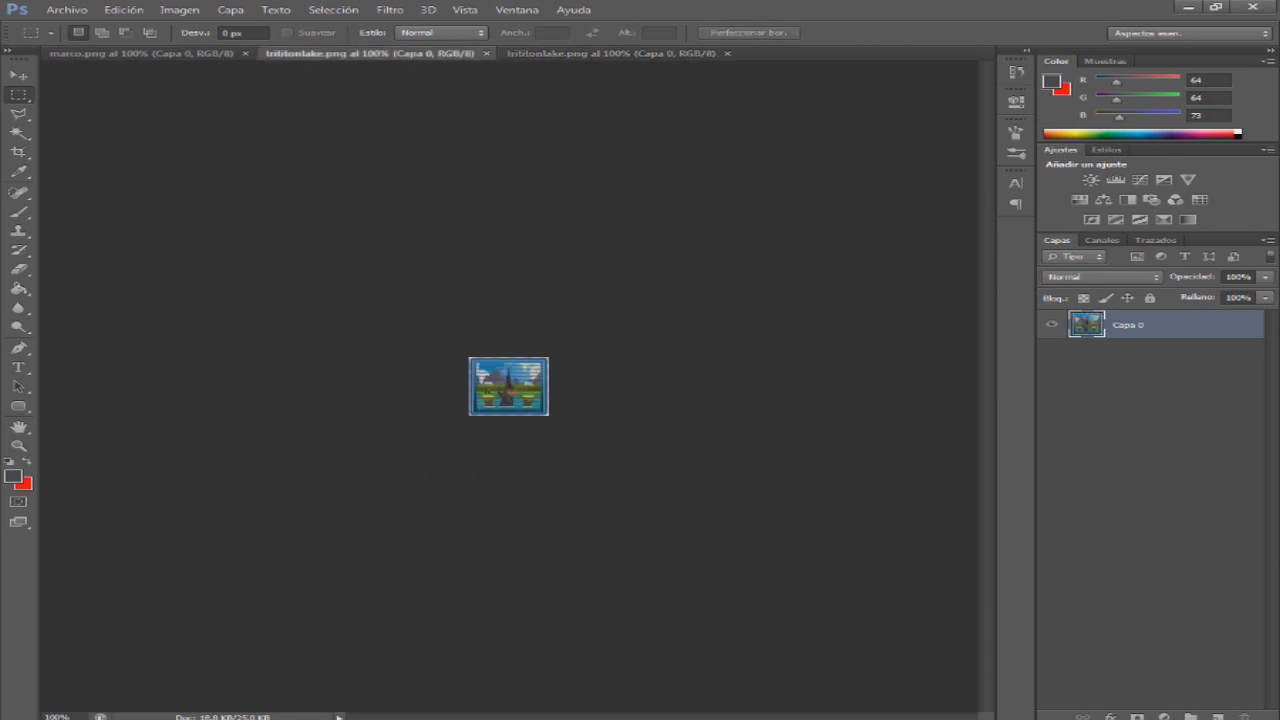
pyautogui.click(18, 269)
pyautogui.moveTo(470, 384); pyautogui.dragTo(536, 394)
pyautogui.hotkey('ctrl', 'v')
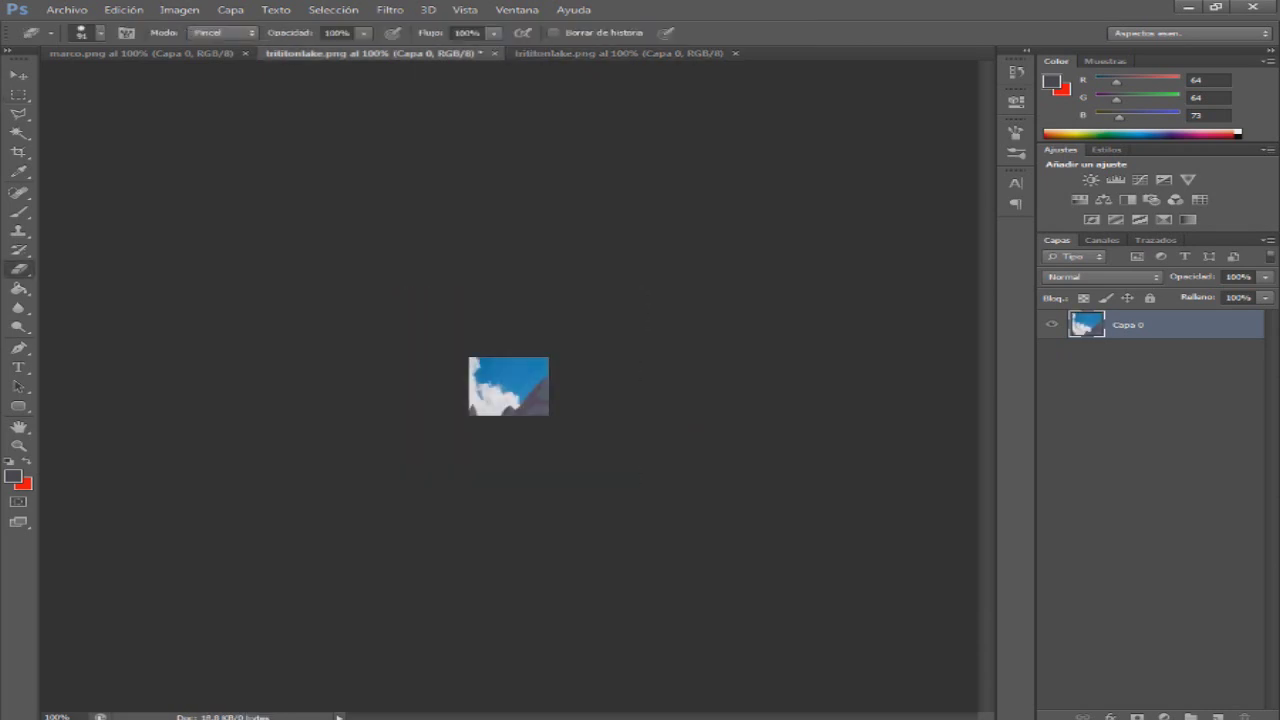
pyautogui.hotkey('ctrl', 't')
pyautogui.moveTo(724, 545); pyautogui.dragTo(549, 415)
pyautogui.press('Return')
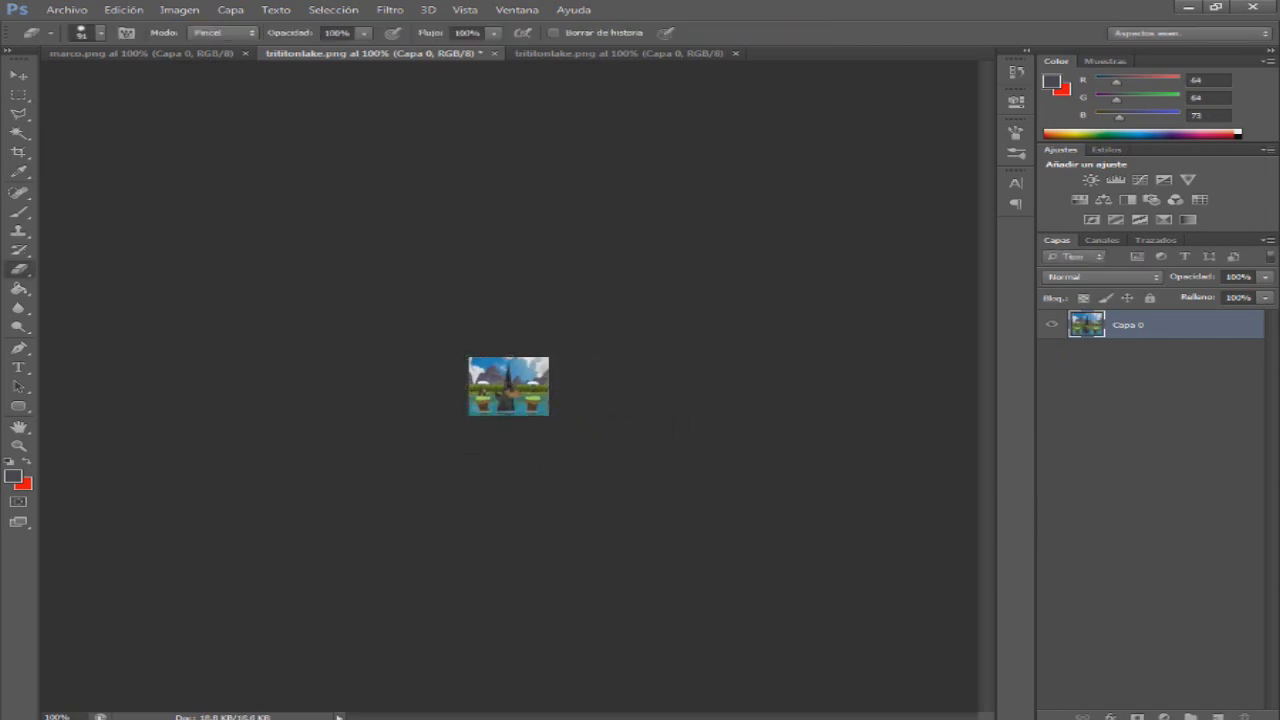
# - Copy the whole frame from marco.png and paste it over the stage icon as a new layer
pyautogui.click(141, 54)
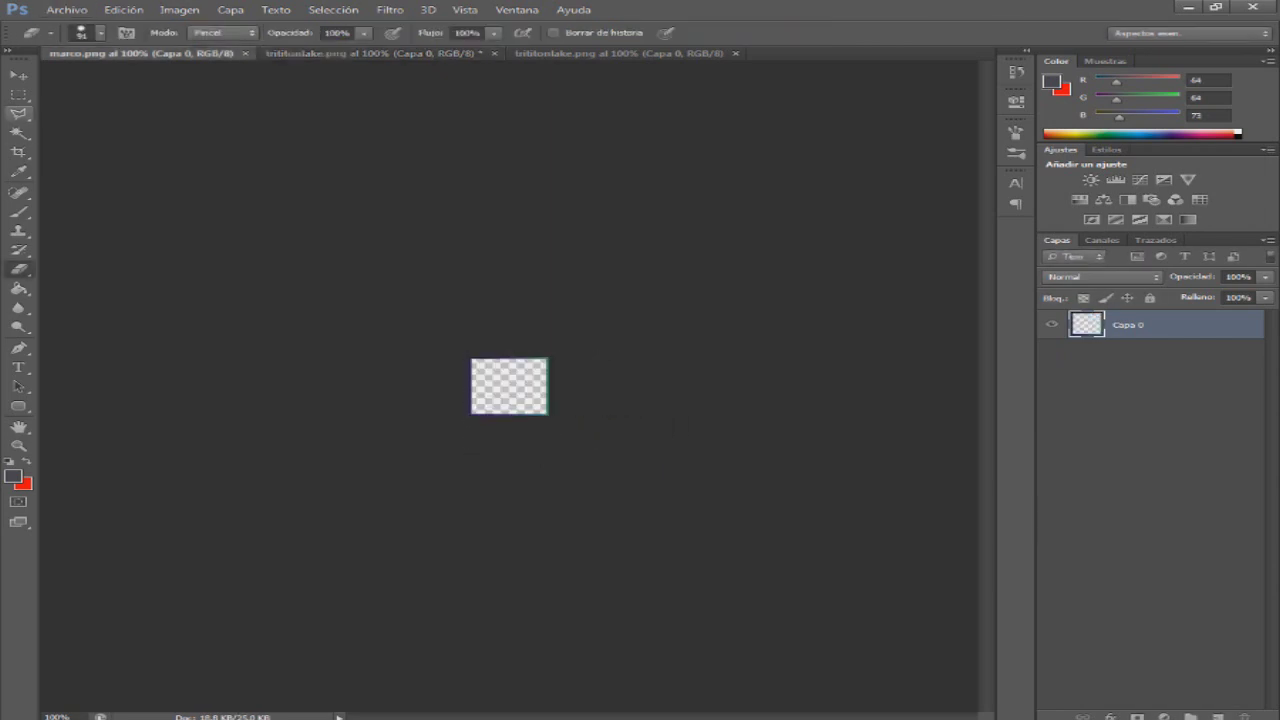
pyautogui.click(18, 95)
pyautogui.moveTo(464, 352); pyautogui.dragTo(561, 423)
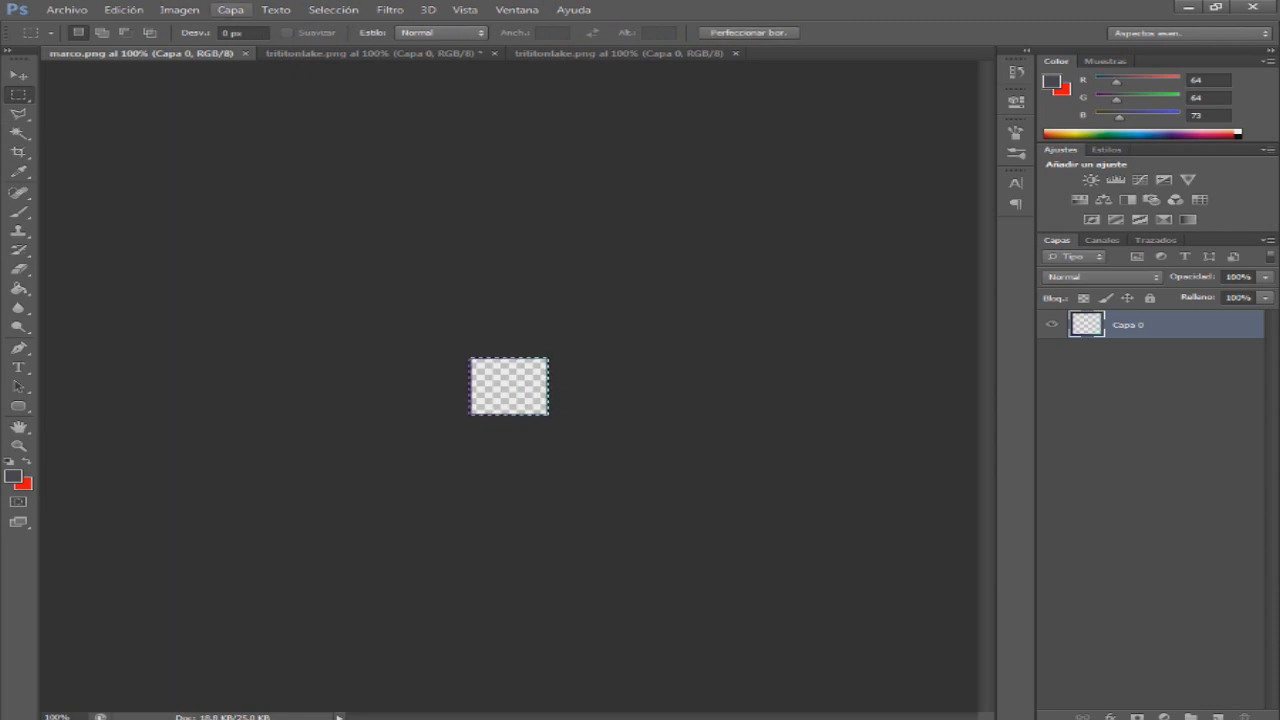
pyautogui.hotkey('ctrl', 'c')
pyautogui.hotkey('ctrl', 'Tab')
pyautogui.hotkey('ctrl', 'v')
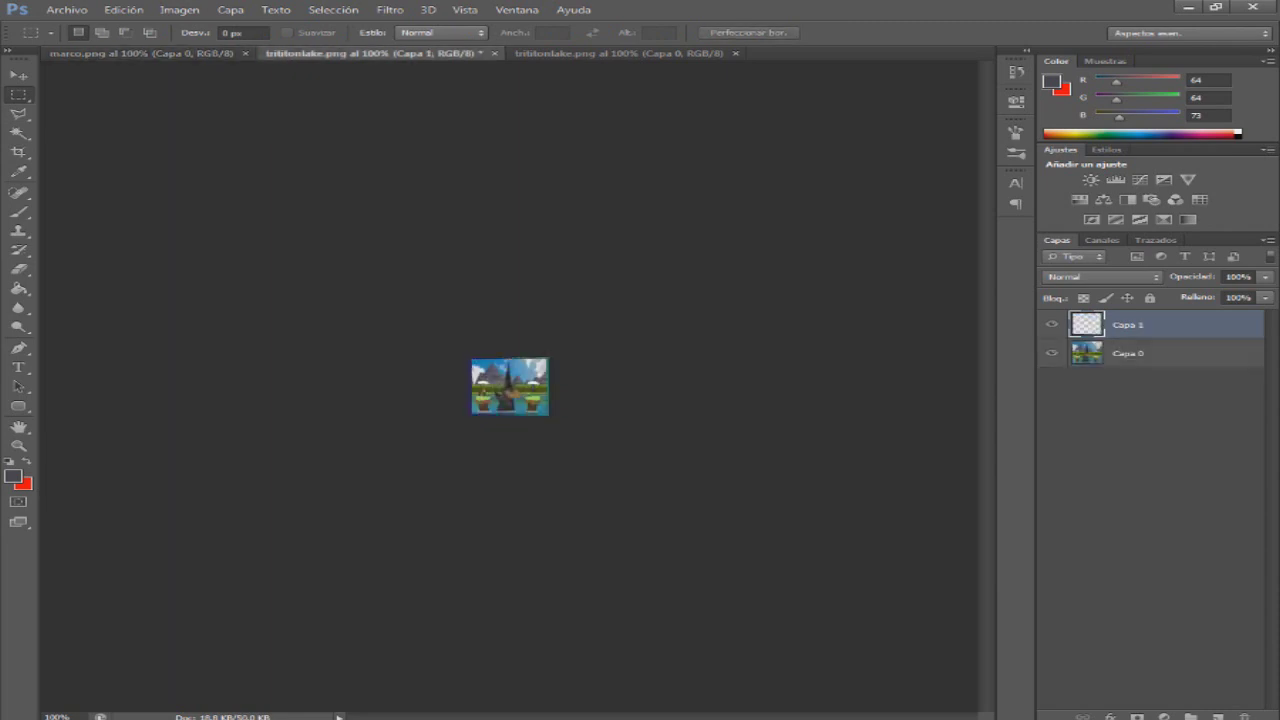
# - Save the framed icon as a PNG copy over trititonlake in stgicons, with Menor/Lento compression and no interlacing
pyautogui.click(67, 10)
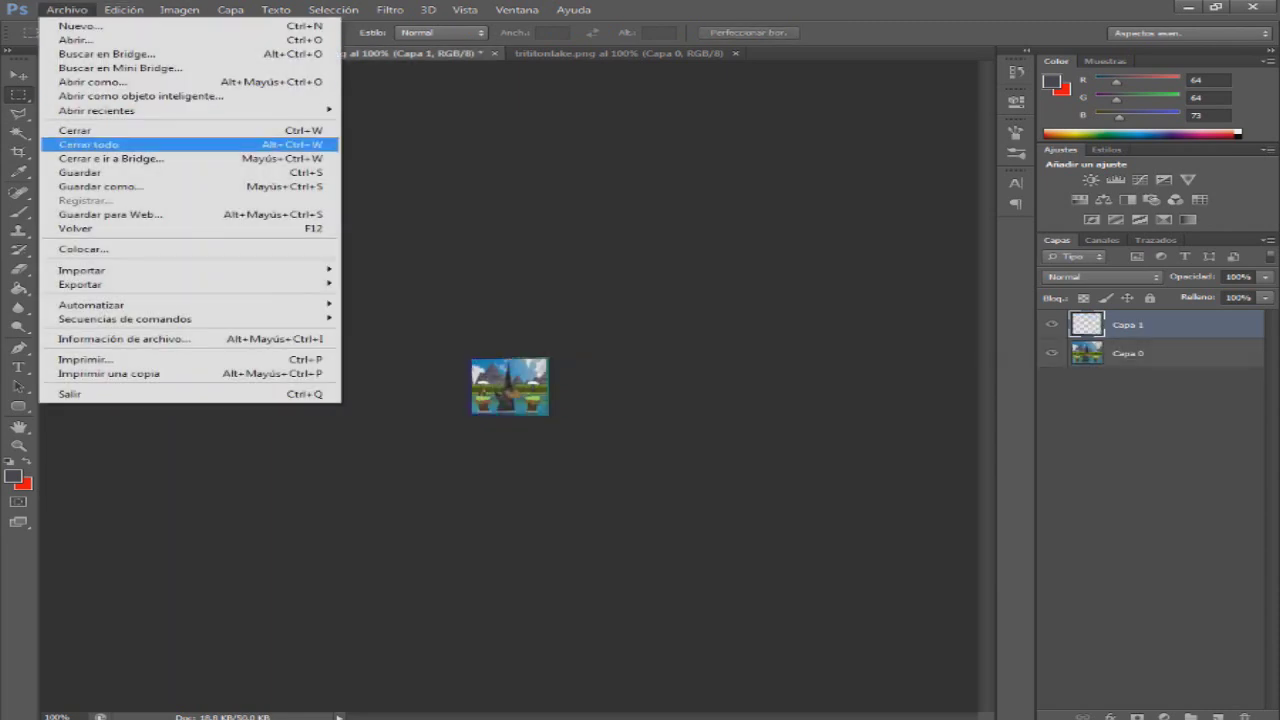
pyautogui.click(100, 186)
pyautogui.click(710, 541)
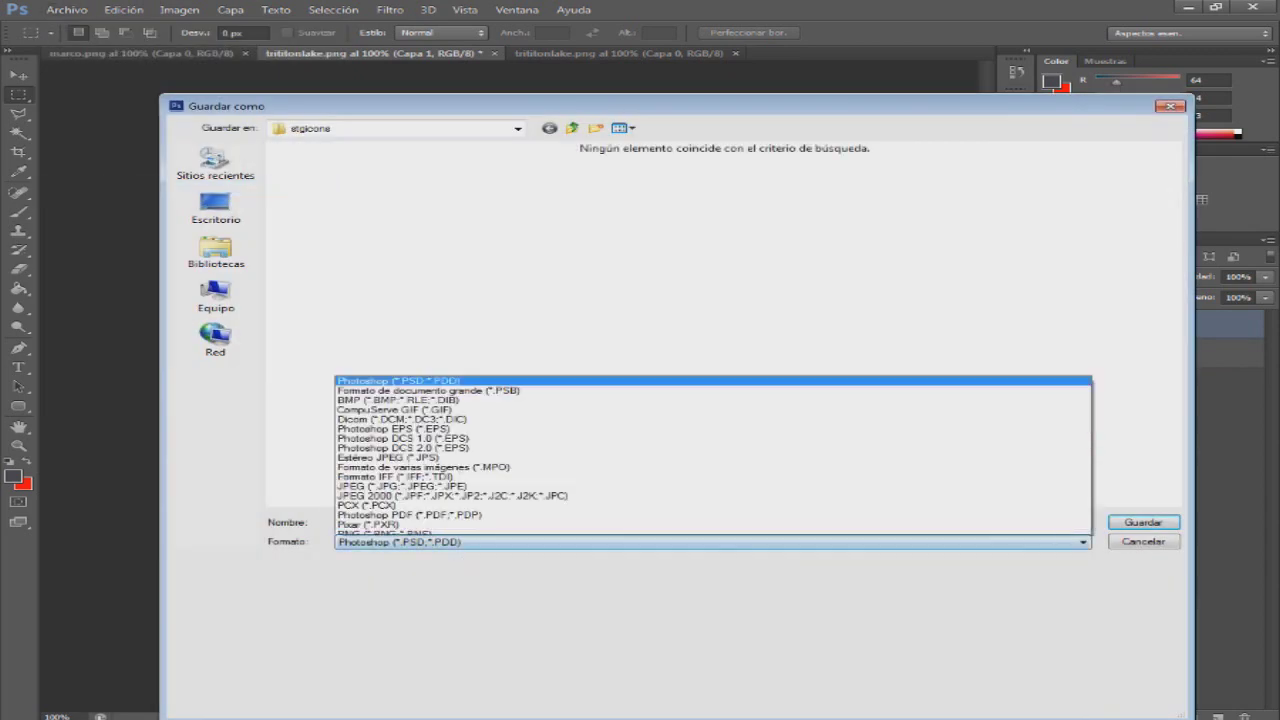
pyautogui.click(500, 480)
pyautogui.click(321, 190)
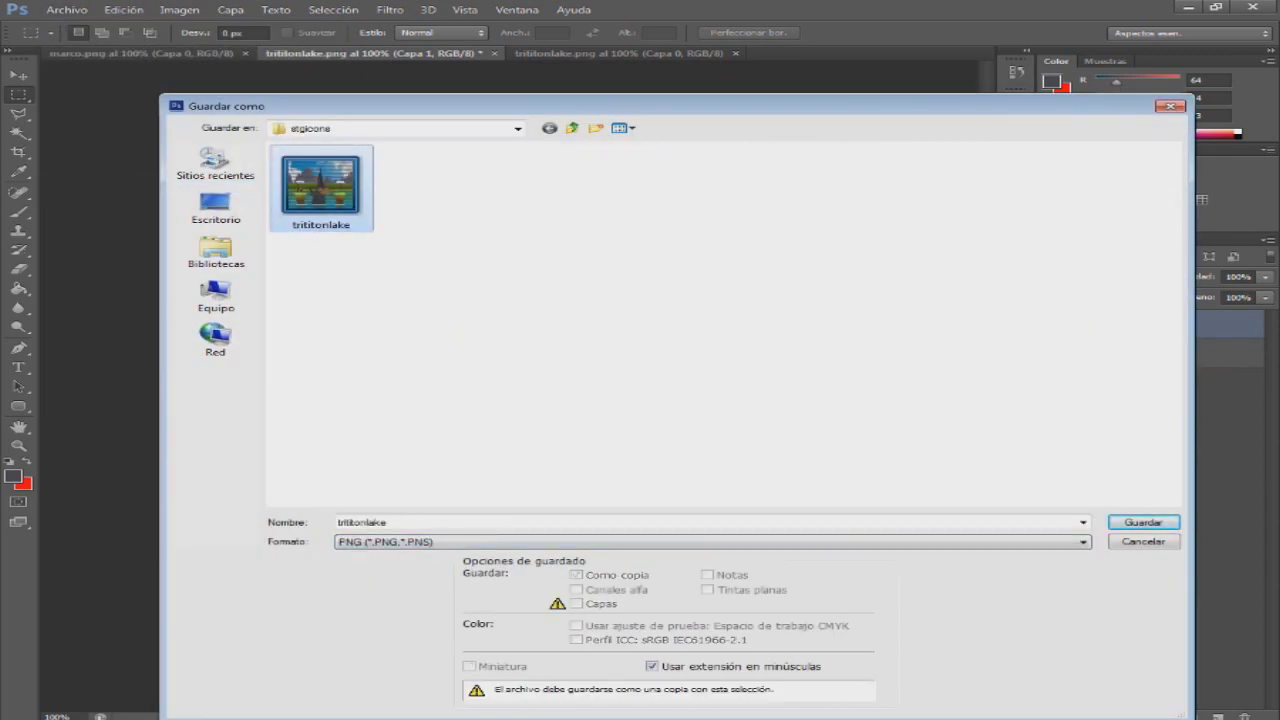
pyautogui.click(1143, 522)
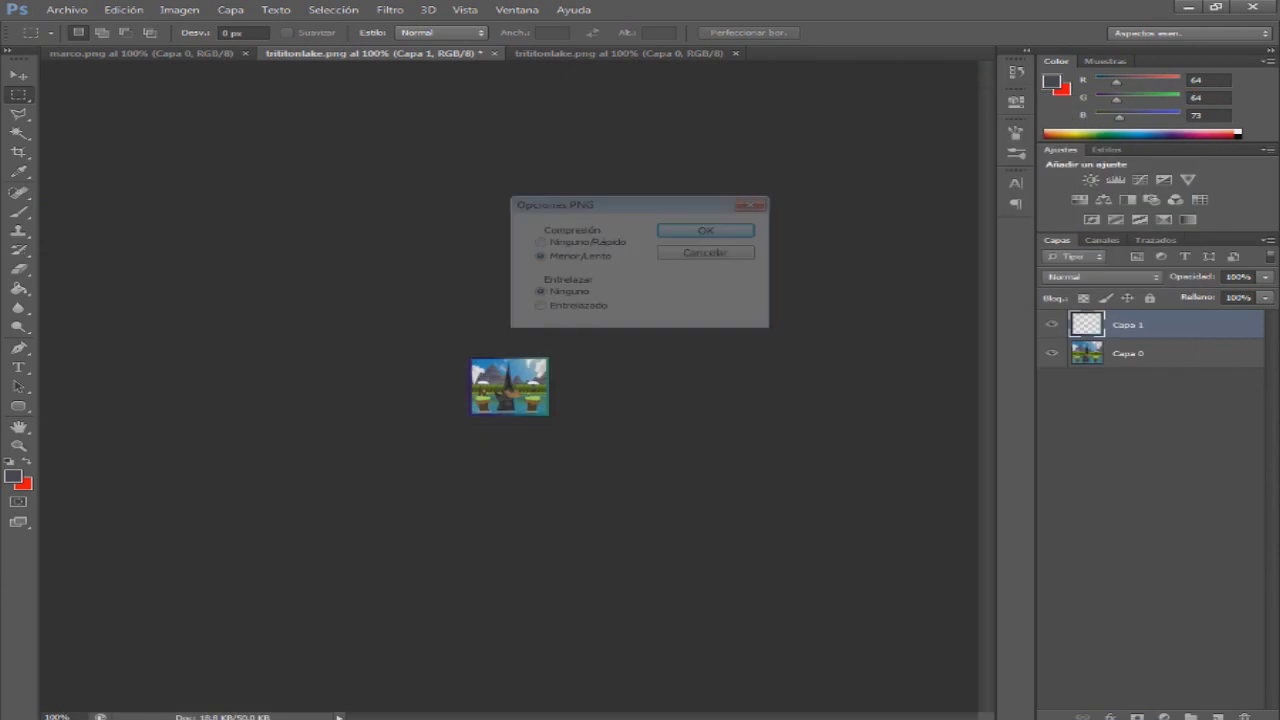
pyautogui.click(588, 273)
pyautogui.press('Return')
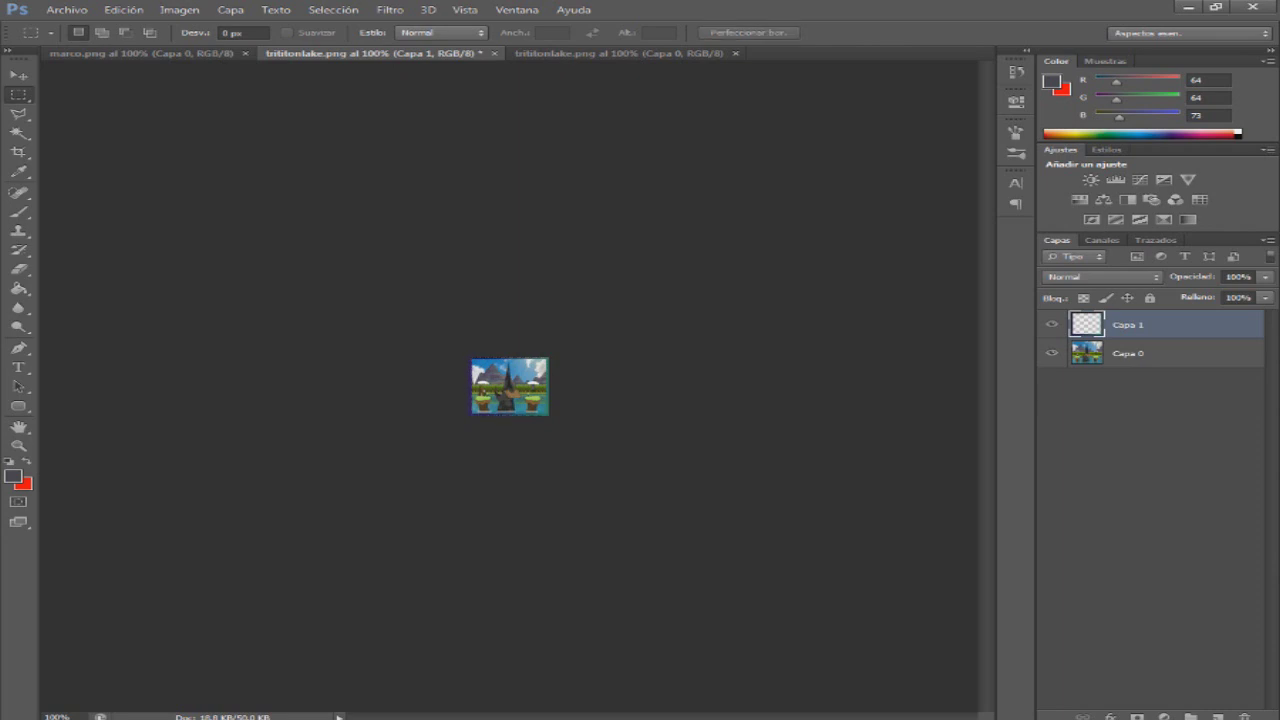
# - Close the stage icon document without saving and close marco.png, leaving the trititonlake preview open and deselected
pyautogui.hotkey('ctrl', 'w')
pyautogui.press('n')
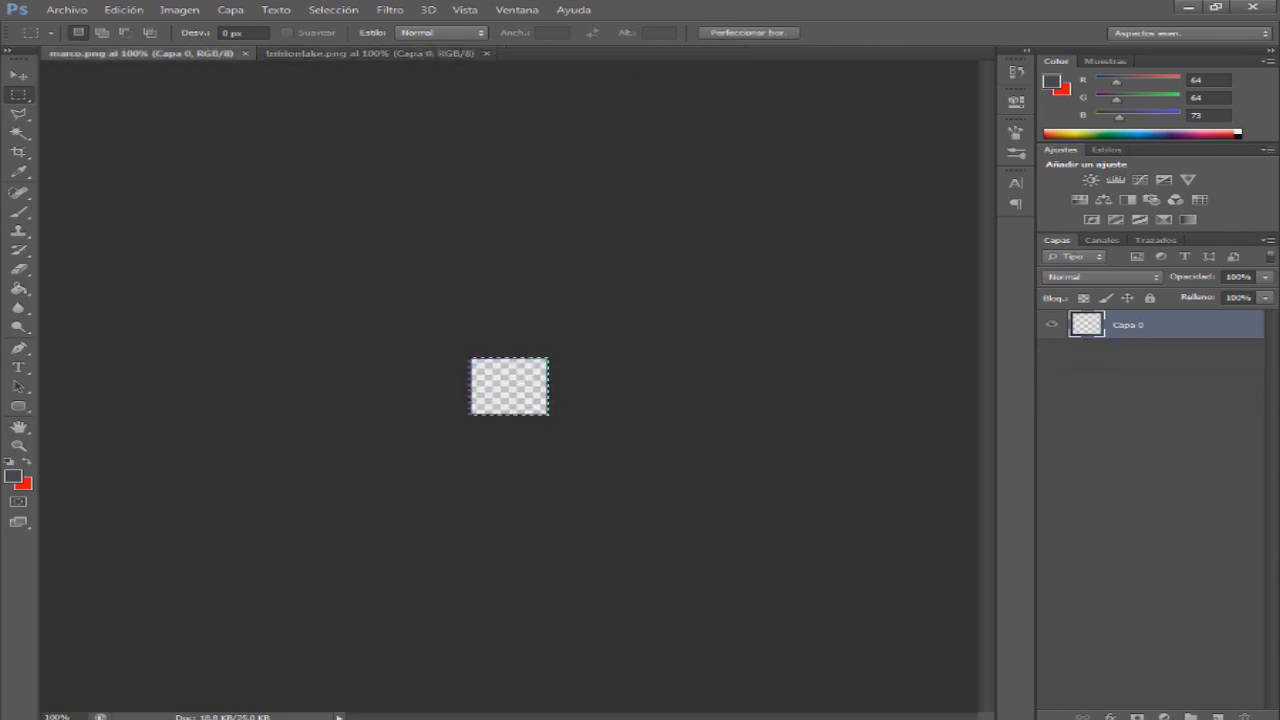
pyautogui.hotkey('ctrl', 'w')
pyautogui.hotkey('ctrl', 'd')
pyautogui.moveTo(368, 216); pyautogui.dragTo(652, 492)
pyautogui.hotkey('ctrl', 'd')
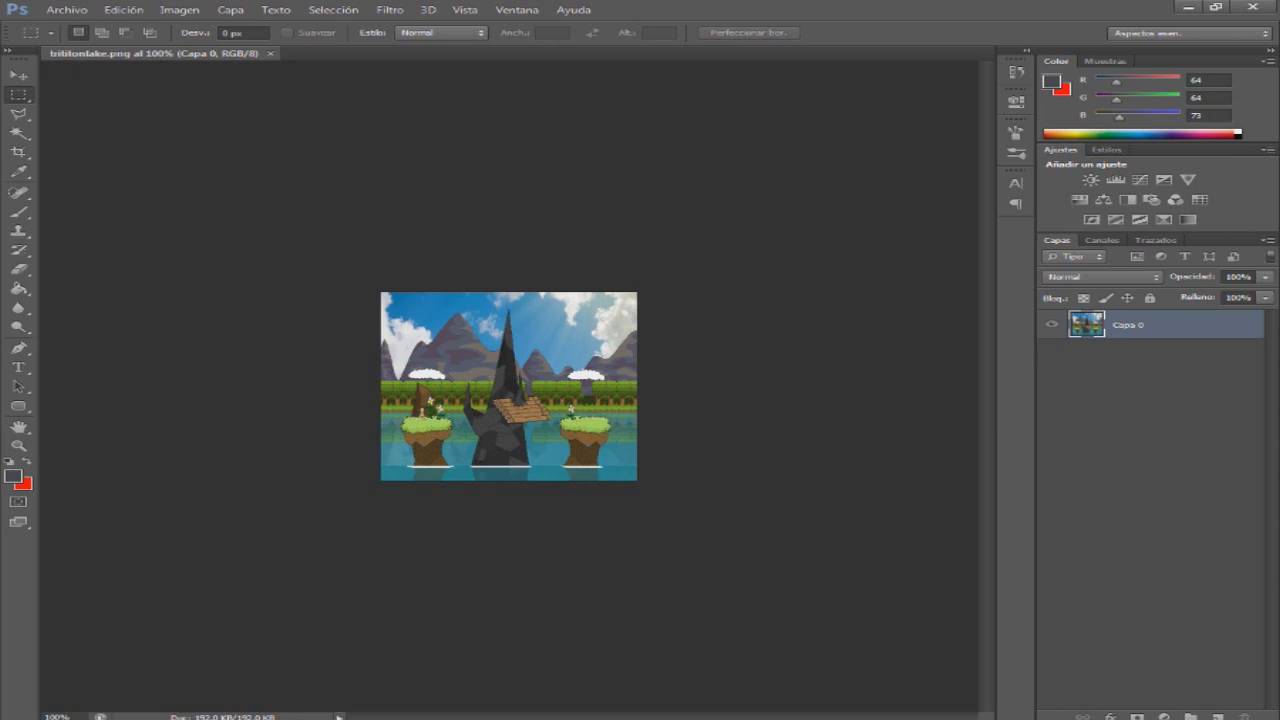
pyautogui.moveTo(379, 290); pyautogui.dragTo(665, 485)
pyautogui.click(665, 485)
pyautogui.moveTo(379, 290); pyautogui.dragTo(692, 483)
pyautogui.click(692, 483)
pyautogui.moveTo(379, 290); pyautogui.dragTo(677, 479)
pyautogui.click(677, 479)
# - Open the garboy image from the logos folder inside SSBI Recursos
pyautogui.click(66, 9)
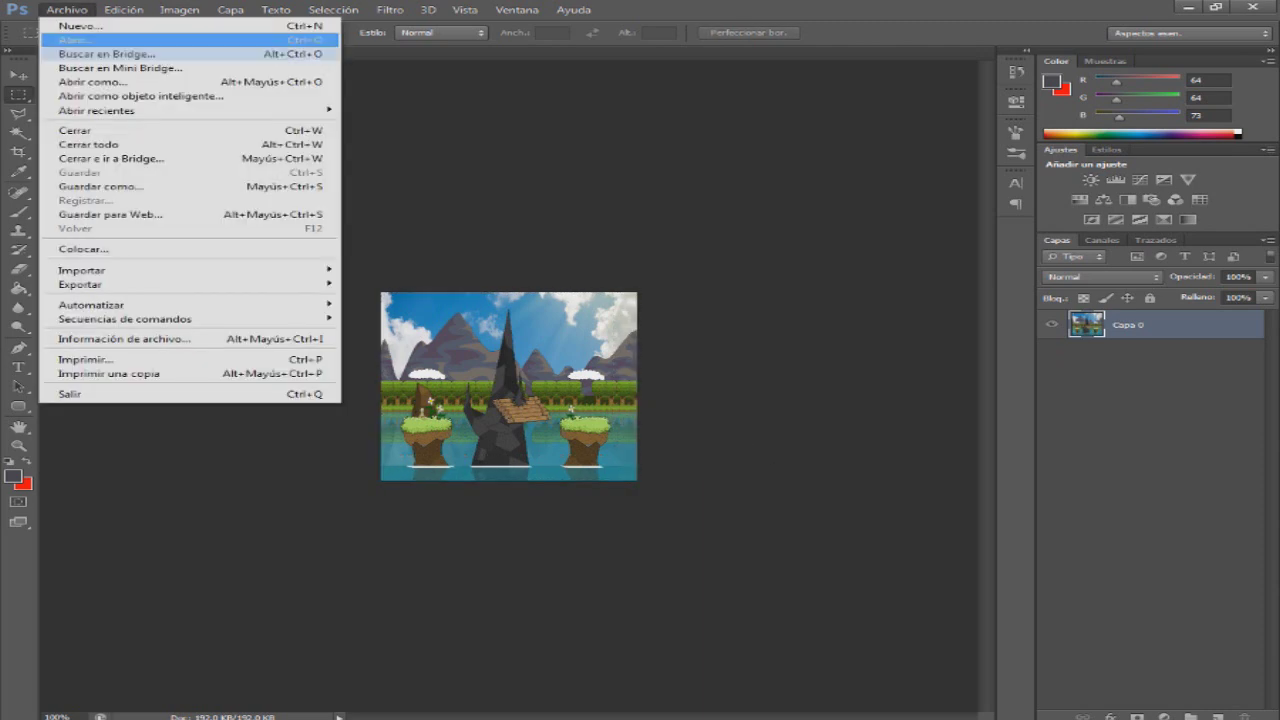
pyautogui.click(75, 39)
pyautogui.click(222, 212)
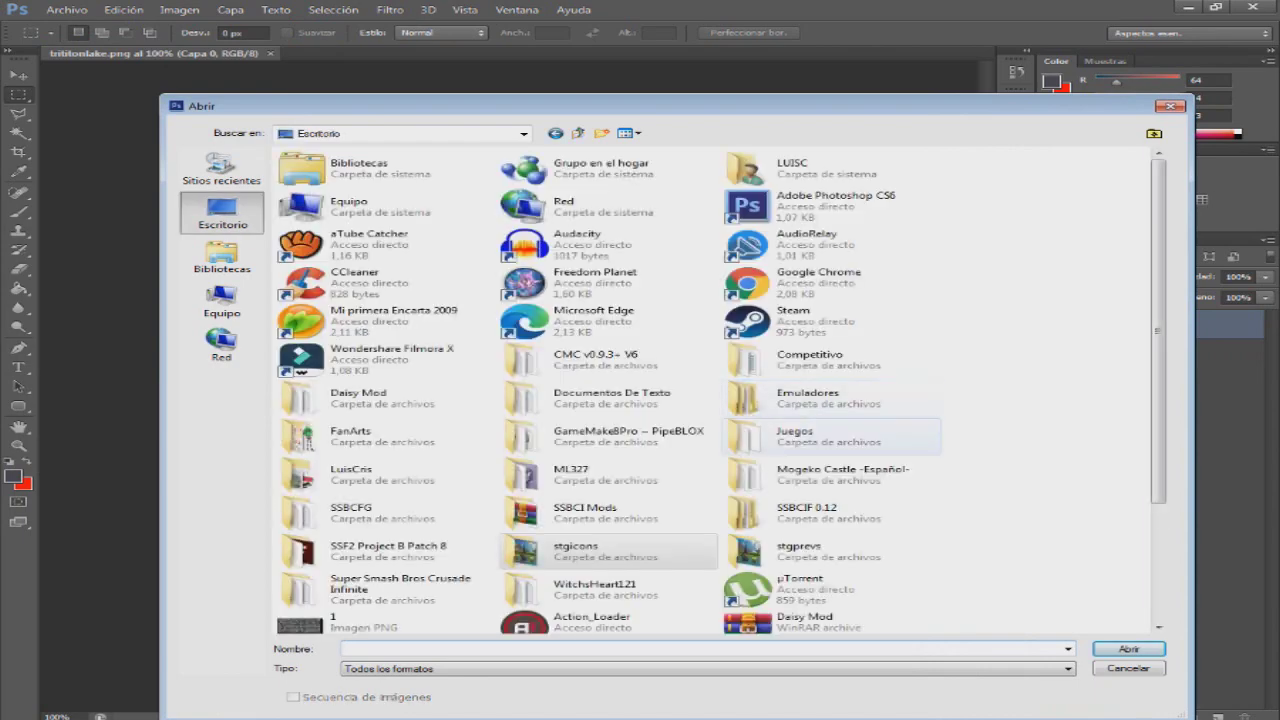
pyautogui.doubleClick(352, 474)
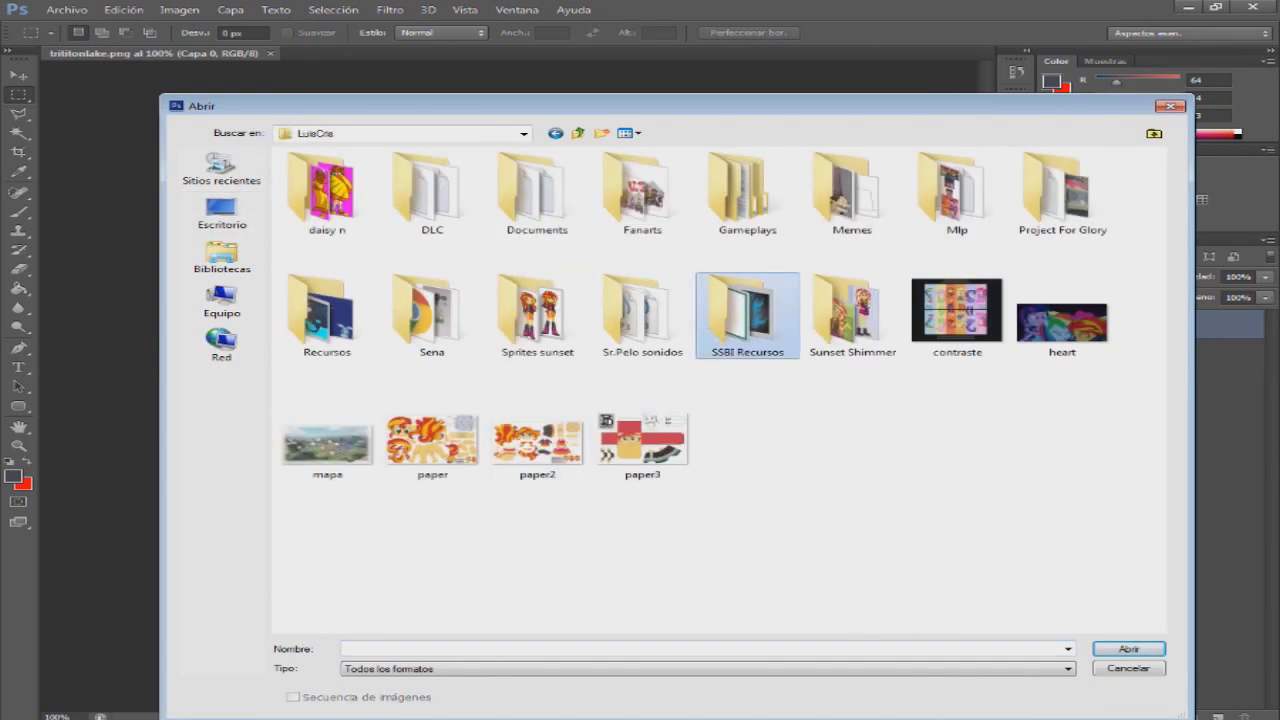
pyautogui.doubleClick(747, 315)
pyautogui.doubleClick(300, 169)
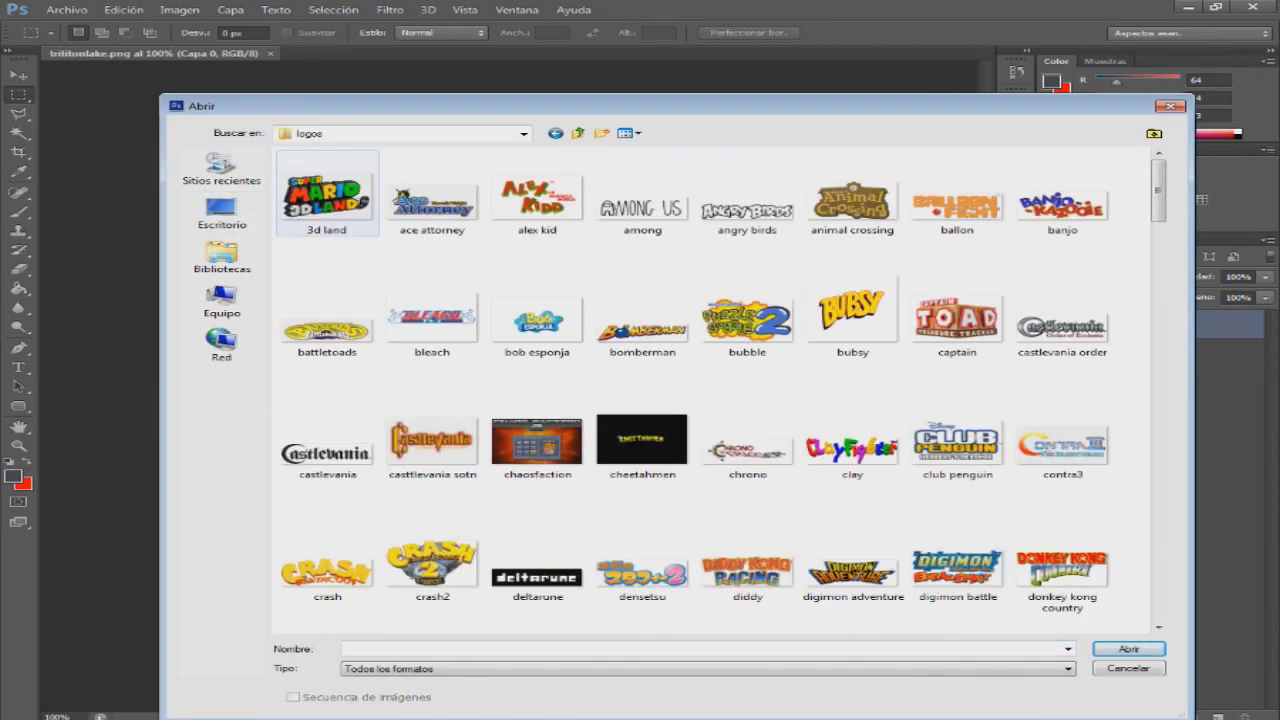
pyautogui.click(326, 190)
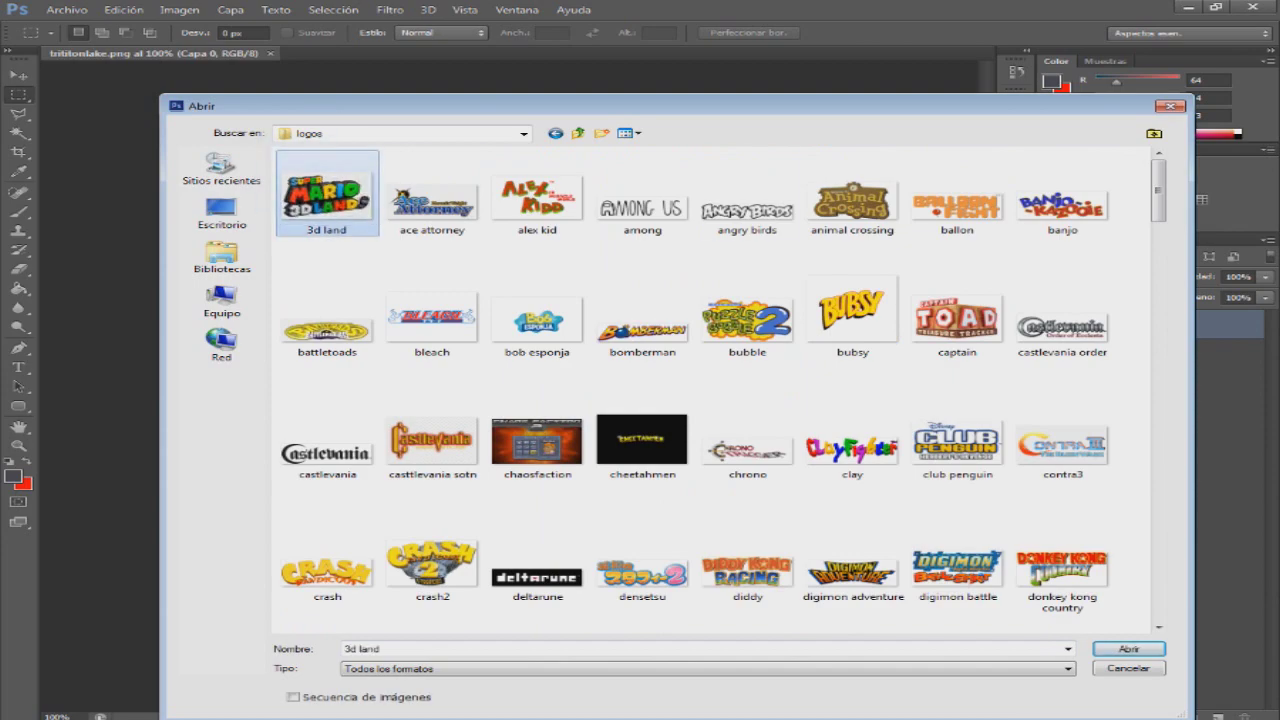
pyautogui.moveTo(1158, 191); pyautogui.dragTo(1158, 254)
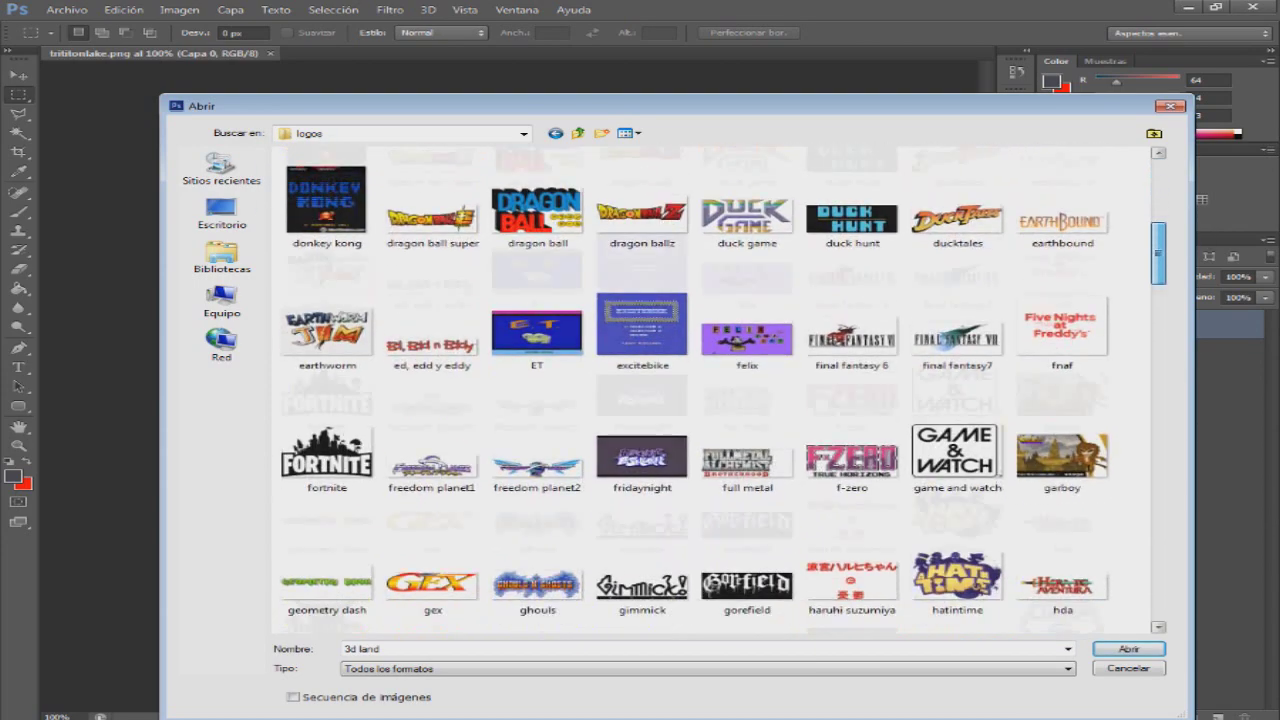
pyautogui.scroll(-1, 1062, 330)
pyautogui.click(1062, 322)
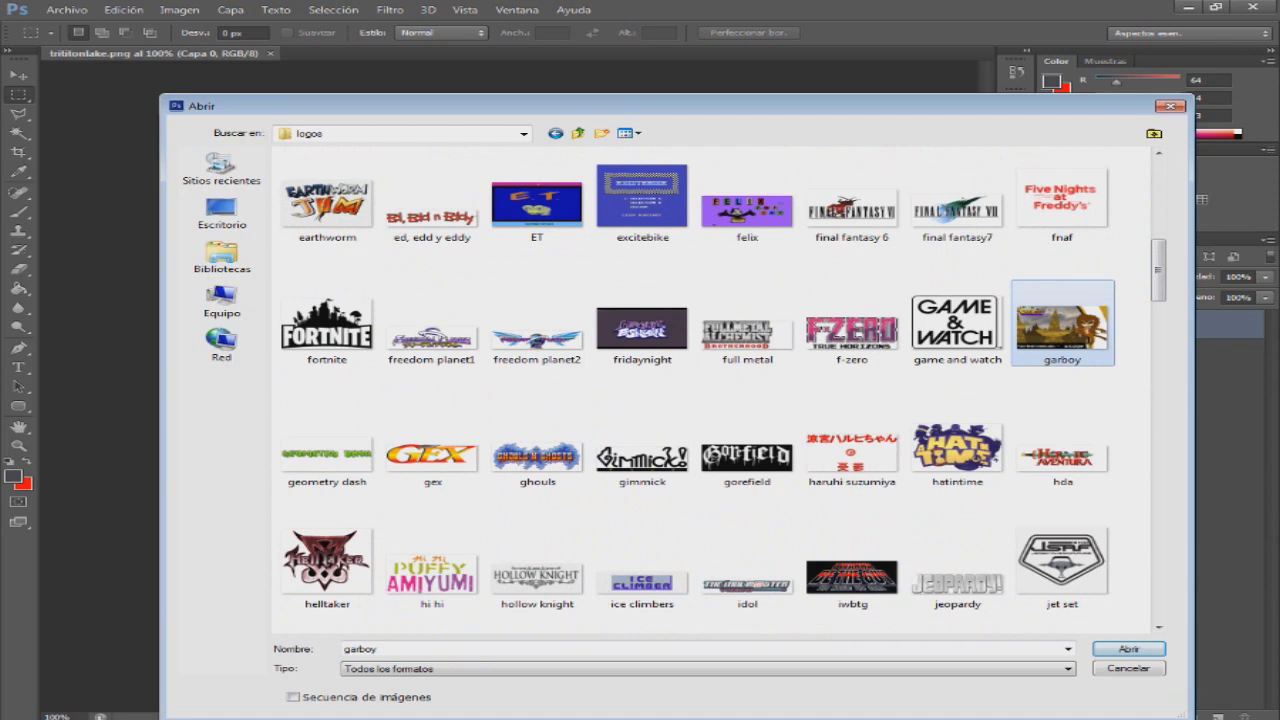
pyautogui.doubleClick(1062, 326)
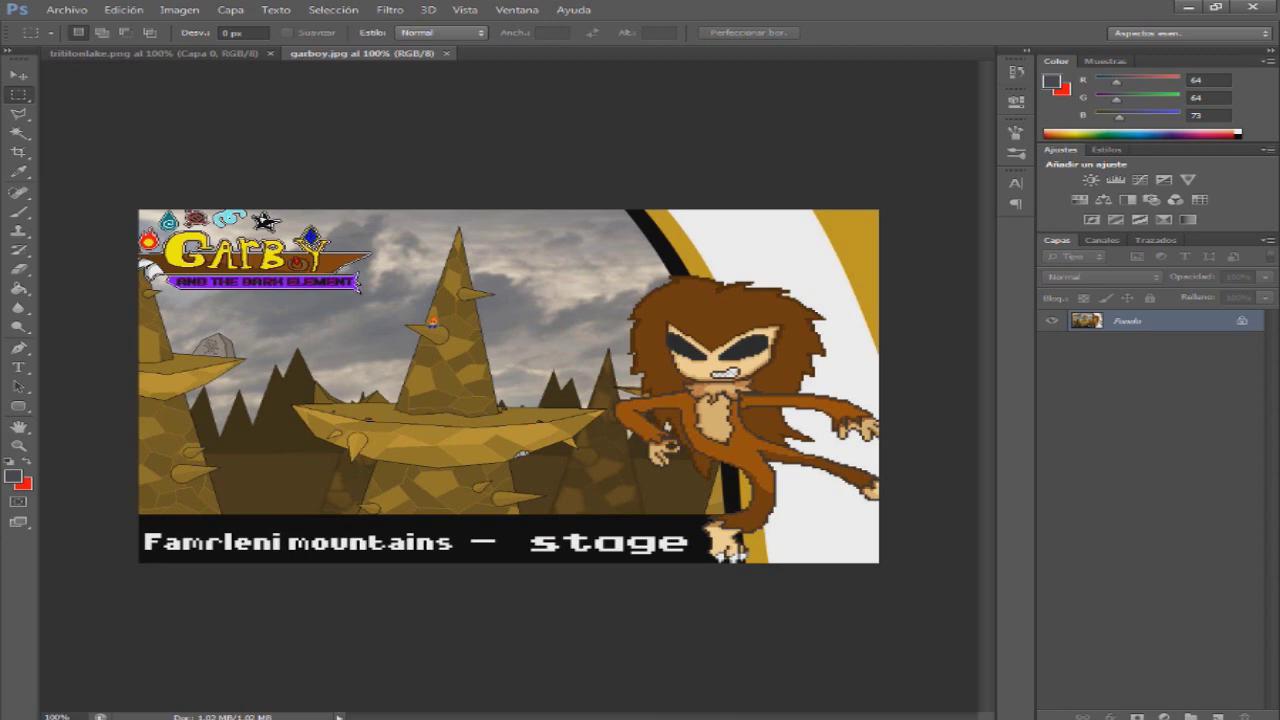
# - Select a rectangular area around the Garboy and the Dark Element logo in the upper-left corner of the artwork
pyautogui.moveTo(138, 210); pyautogui.dragTo(413, 308)
pyautogui.hotkey('ctrl', 'd')
pyautogui.moveTo(155, 219); pyautogui.dragTo(385, 297)
pyautogui.hotkey('ctrl', 'd')
pyautogui.moveTo(123, 206); pyautogui.dragTo(382, 299)
pyautogui.hotkey('ctrl', 'd')
pyautogui.hotkey('ctrl', 'shift', 'd')
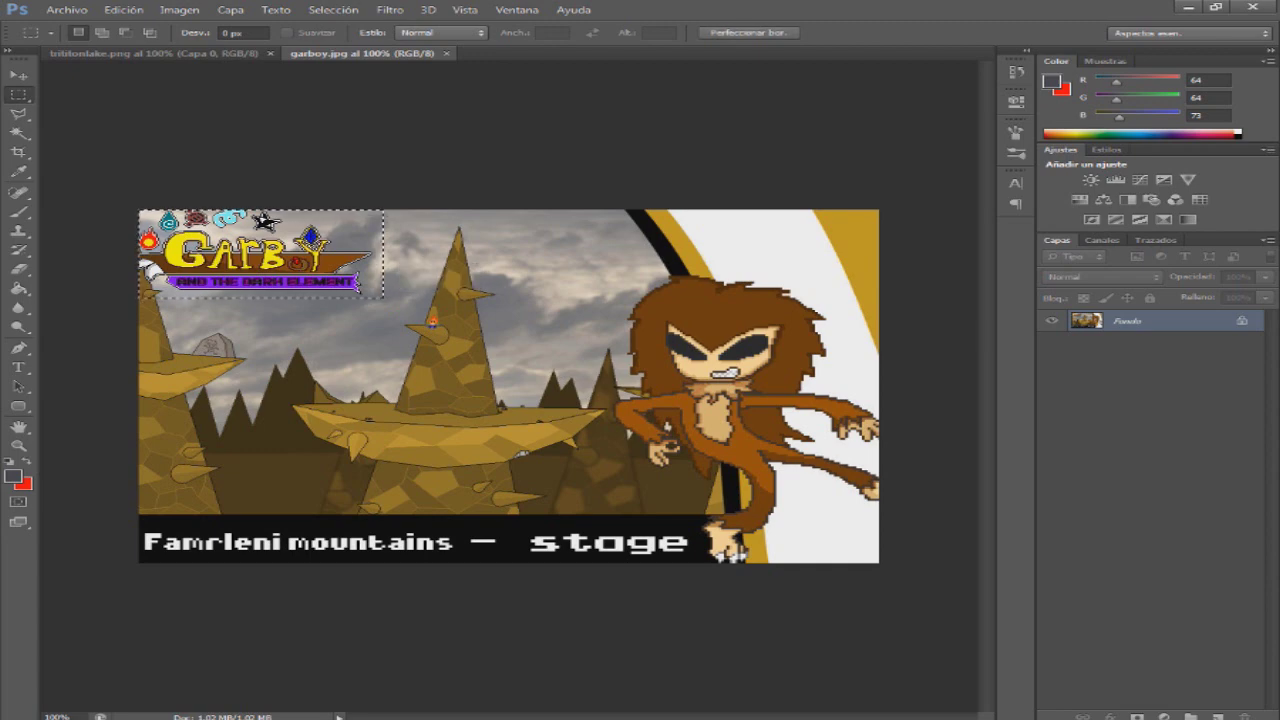
# - Paste the selected logo into a new document without a background layer, and close garboy.jpg
pyautogui.hotkey('alt', 'a')
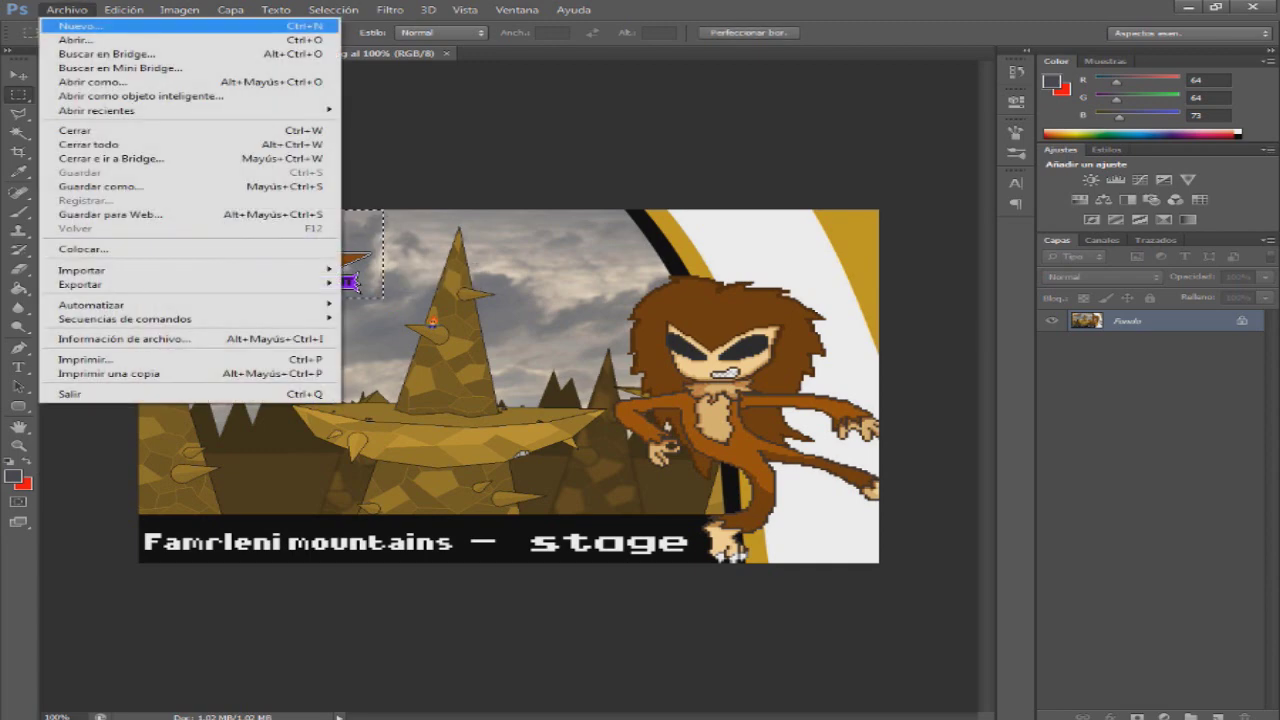
pyautogui.press('Return')
pyautogui.press('Return')
pyautogui.hotkey('ctrl', 'v')
pyautogui.rightClick(1100, 337)
pyautogui.press('Return')
pyautogui.press('Return')
pyautogui.click(446, 54)
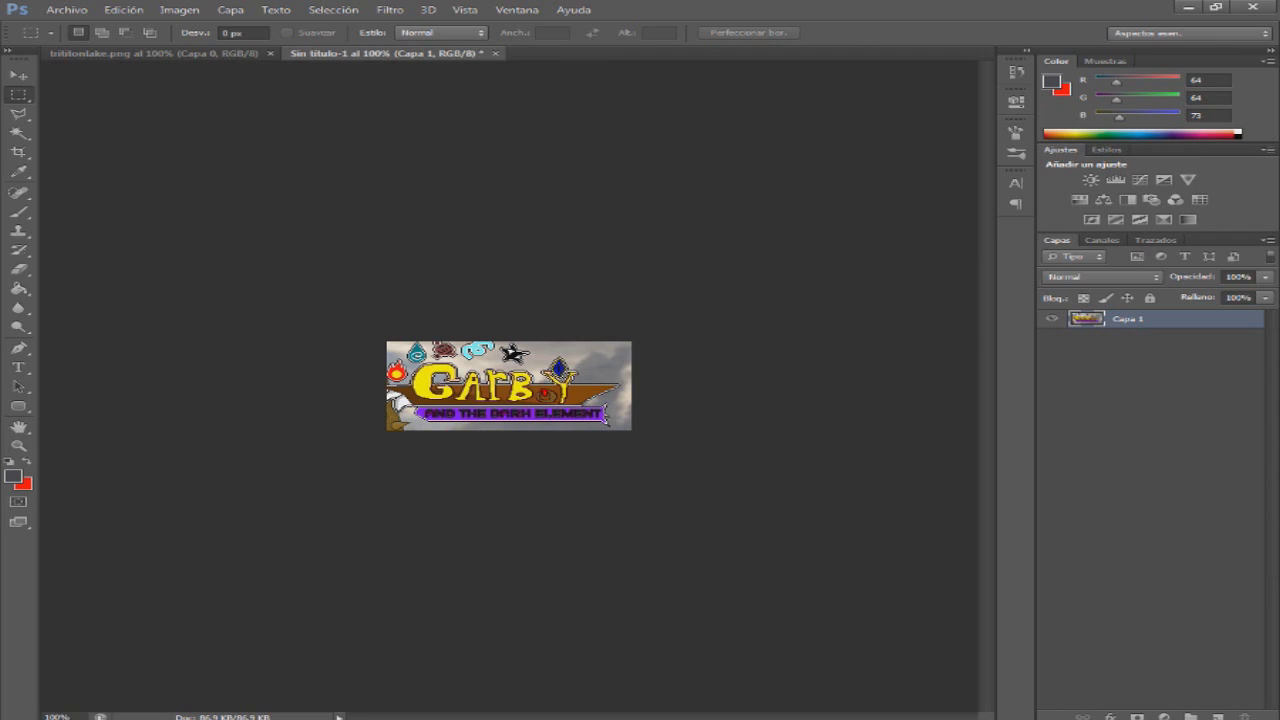
# - Delete the gray sky and rock background around the logo using Magic Wand selections with tolerance 32, then deselect
pyautogui.click(19, 133)
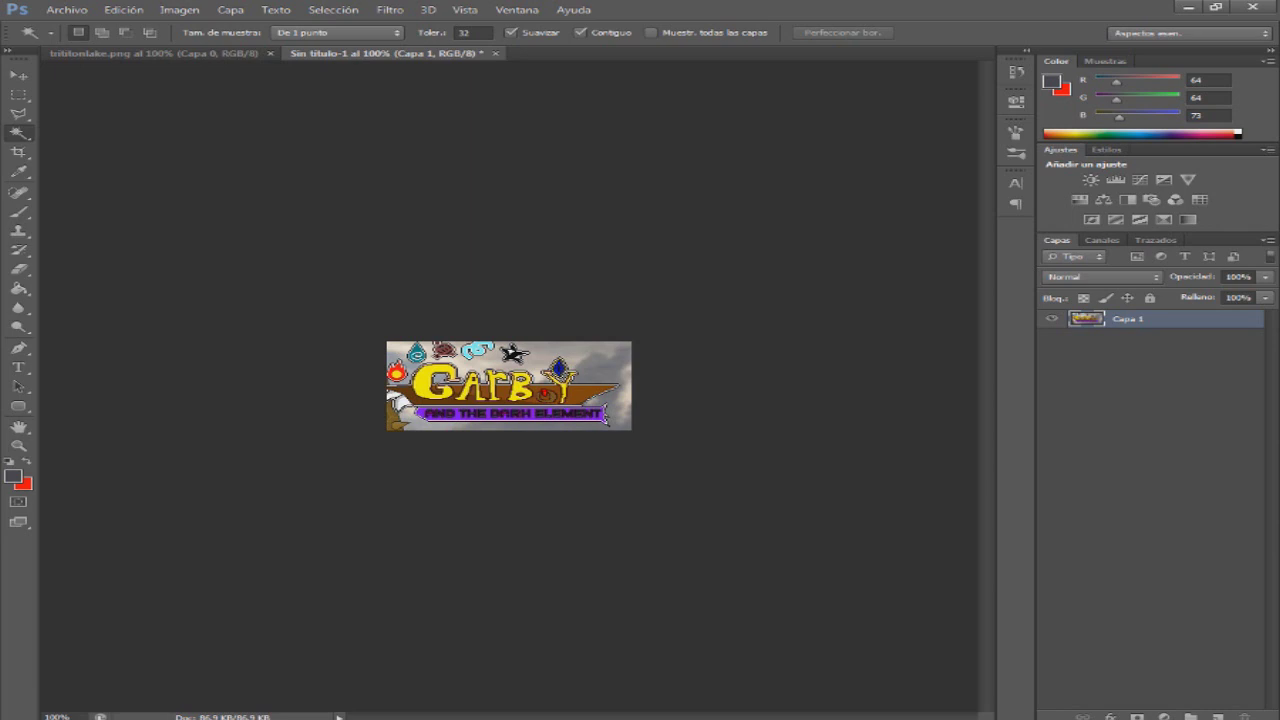
pyautogui.click(607, 372)
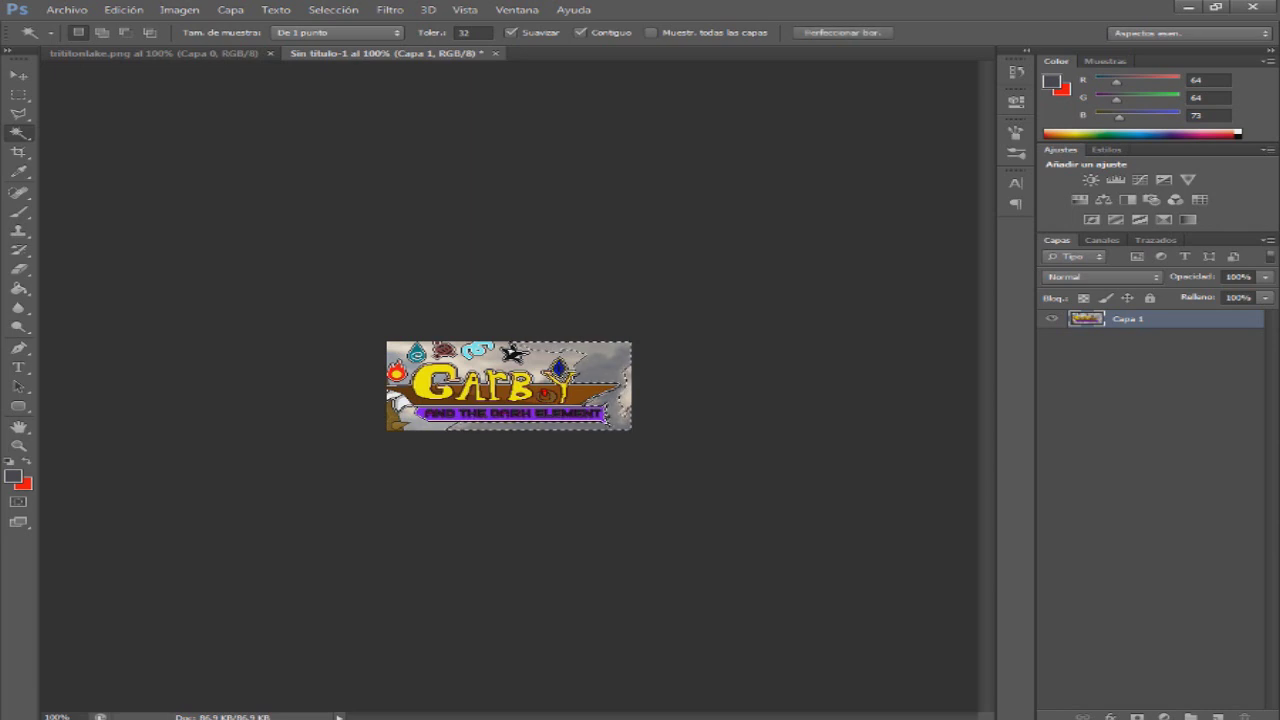
pyautogui.press('Delete')
pyautogui.click(627, 391)
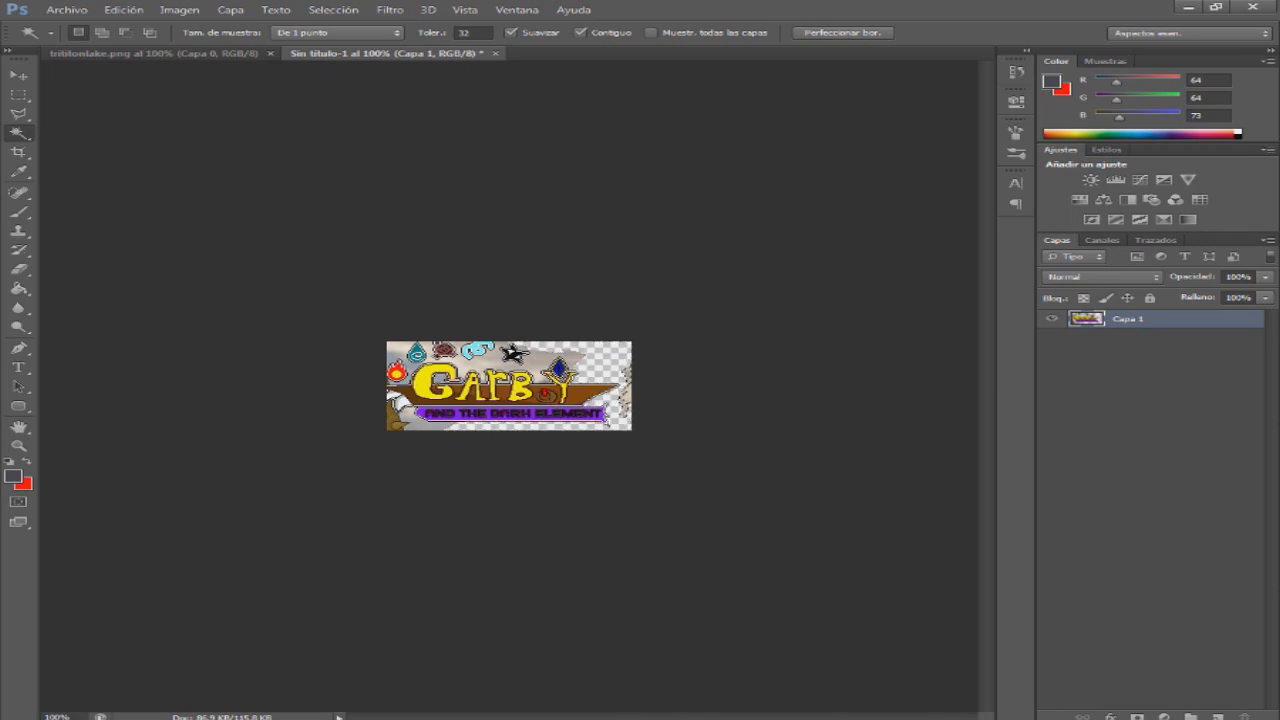
pyautogui.press('Delete')
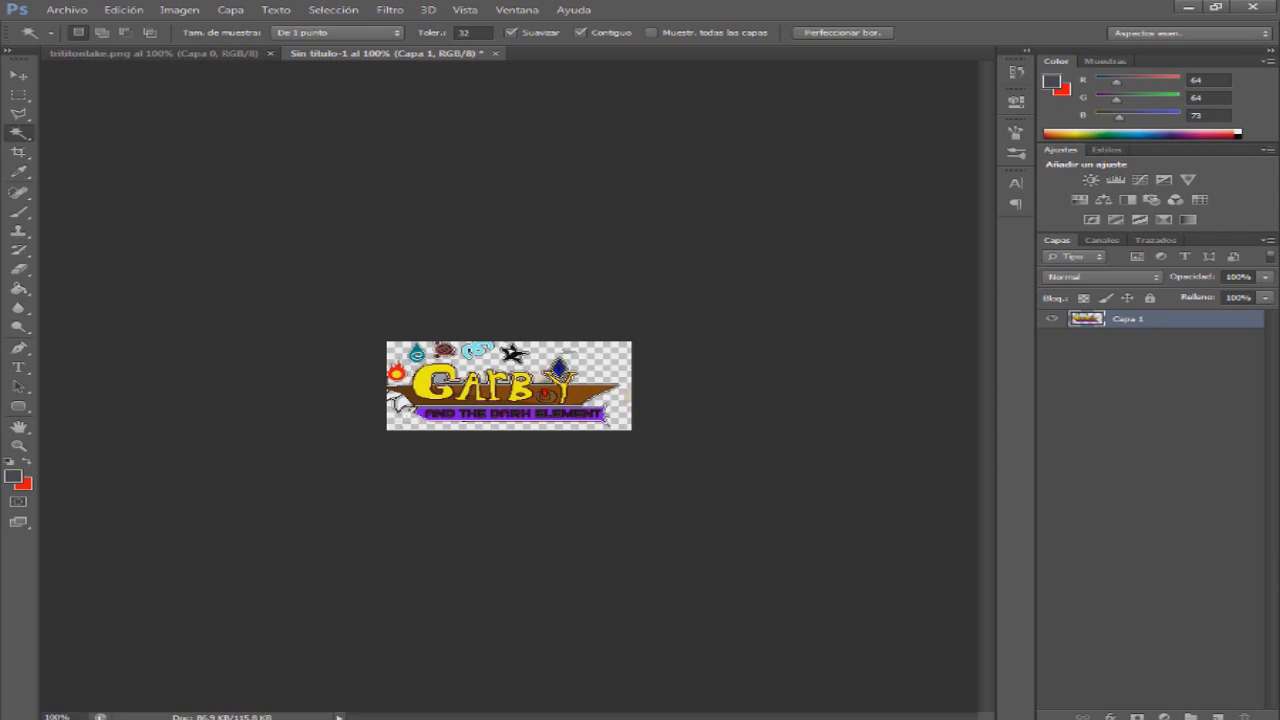
pyautogui.hotkey('ctrl', 'd')
# - Erase the stray background pixels beside the blue gem with a 3 px eraser
pyautogui.press('e')
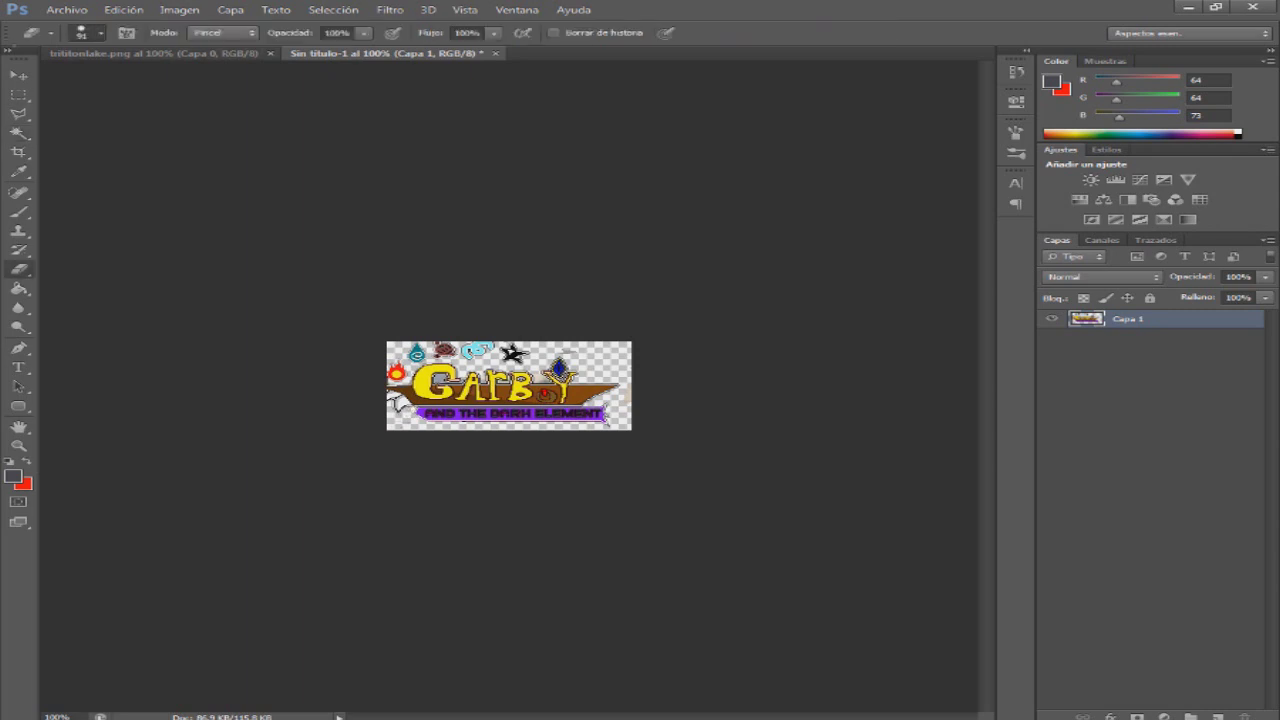
pyautogui.click(100, 32)
pyautogui.moveTo(117, 79); pyautogui.dragTo(32, 79)
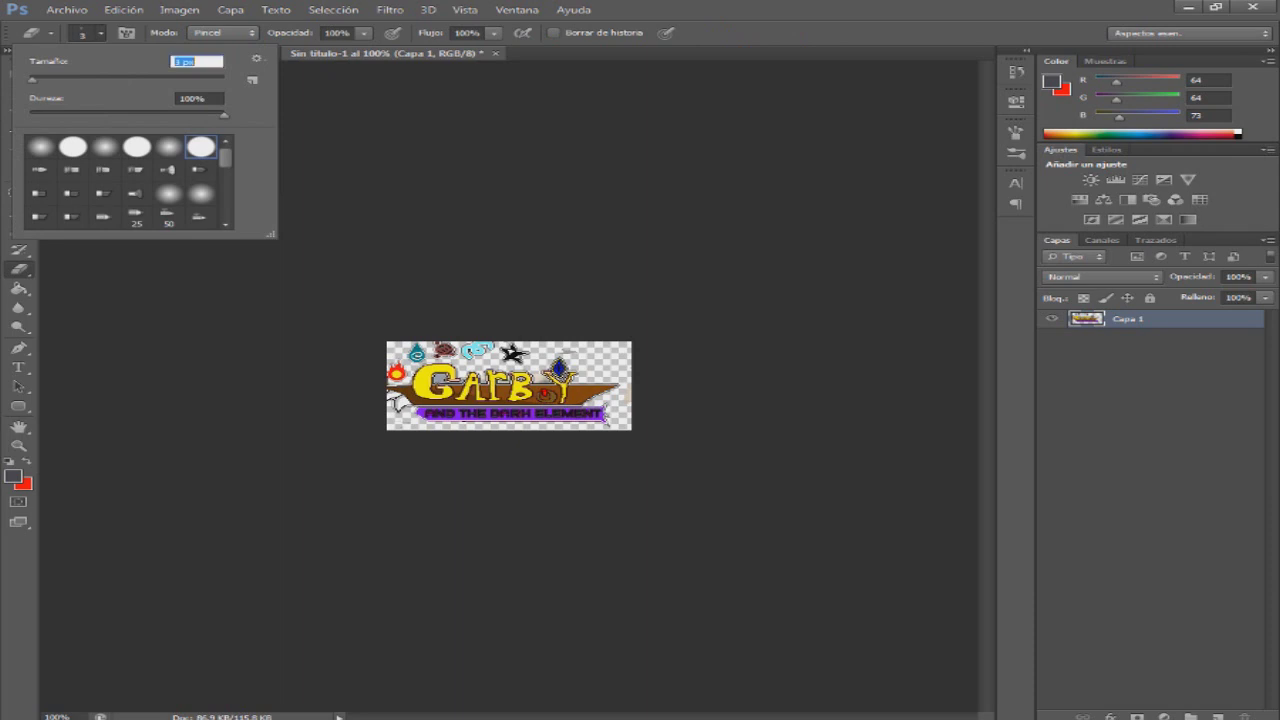
pyautogui.press('Return')
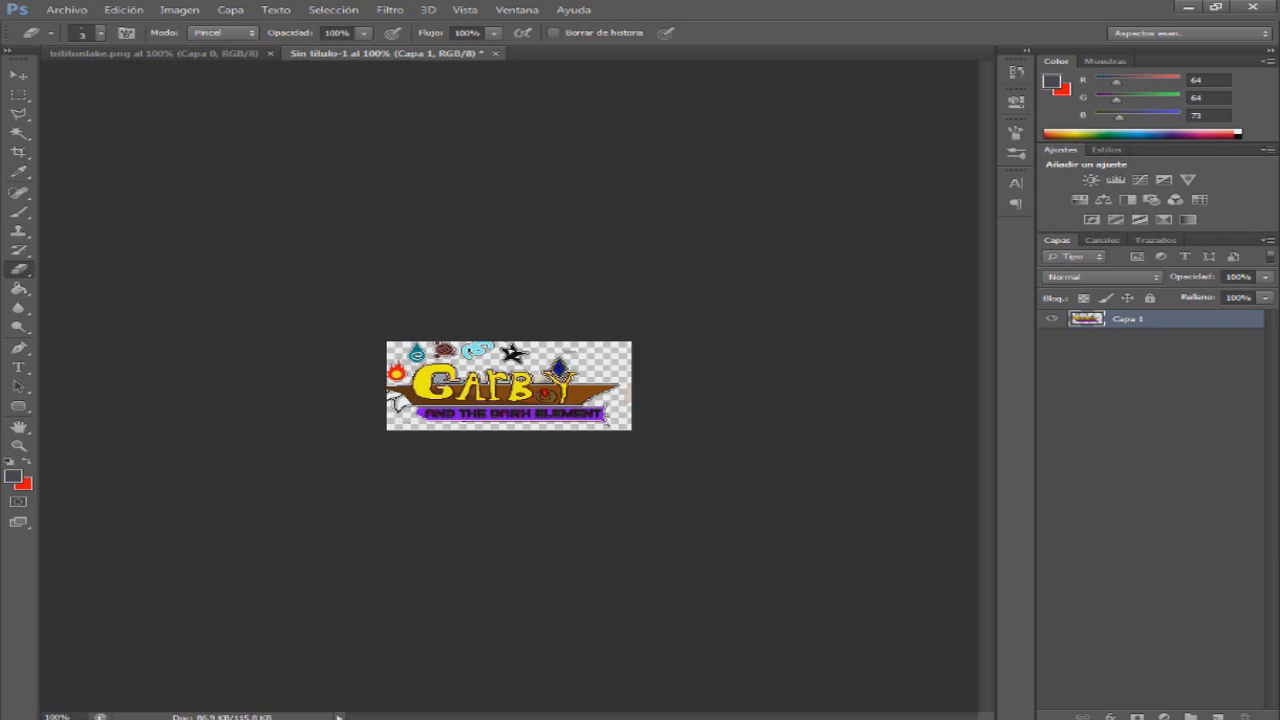
pyautogui.moveTo(562, 350); pyautogui.dragTo(575, 352)
# - Save the cut-out logo as a PNG copy named garboy in the logos folder
pyautogui.click(66, 9)
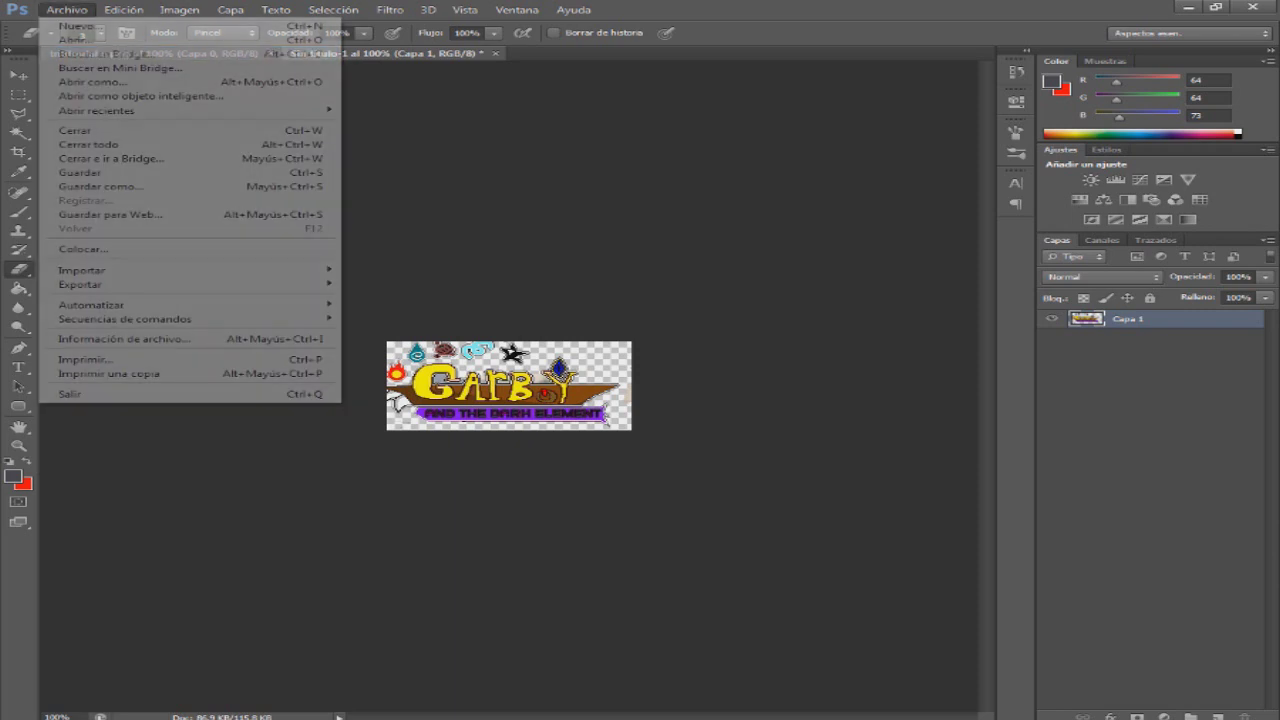
pyautogui.click(85, 195)
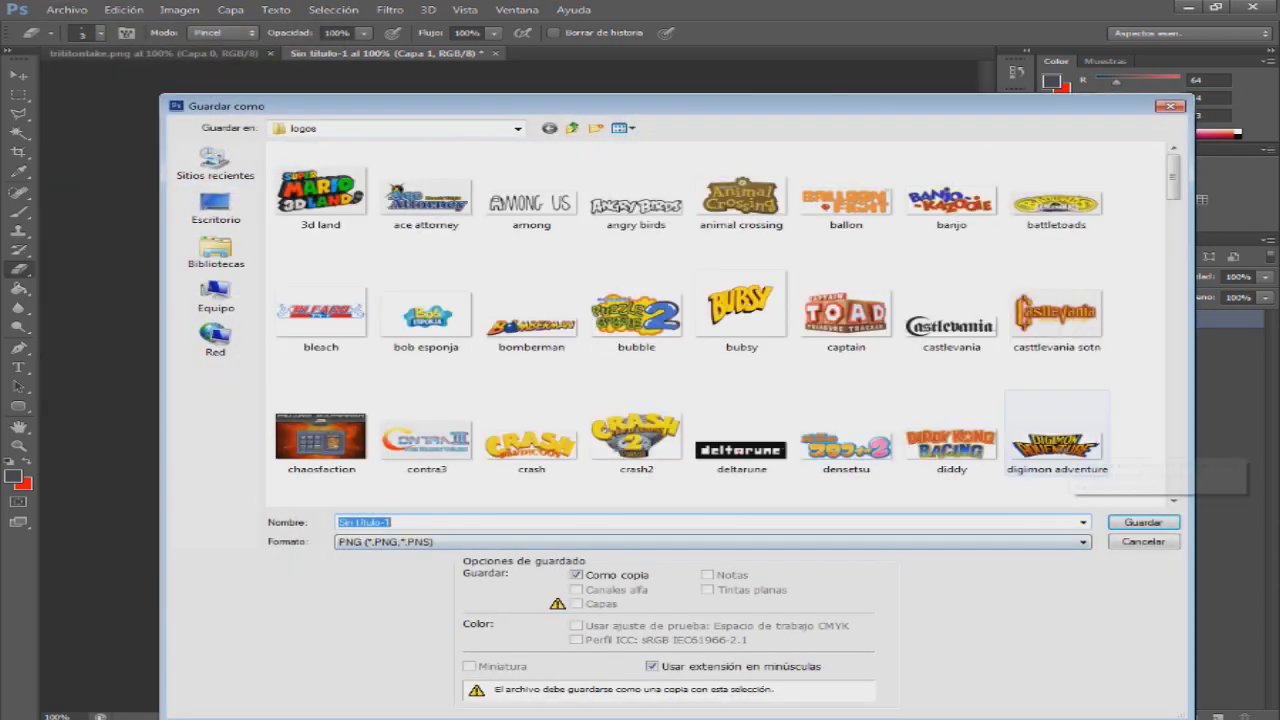
pyautogui.write('garboy')
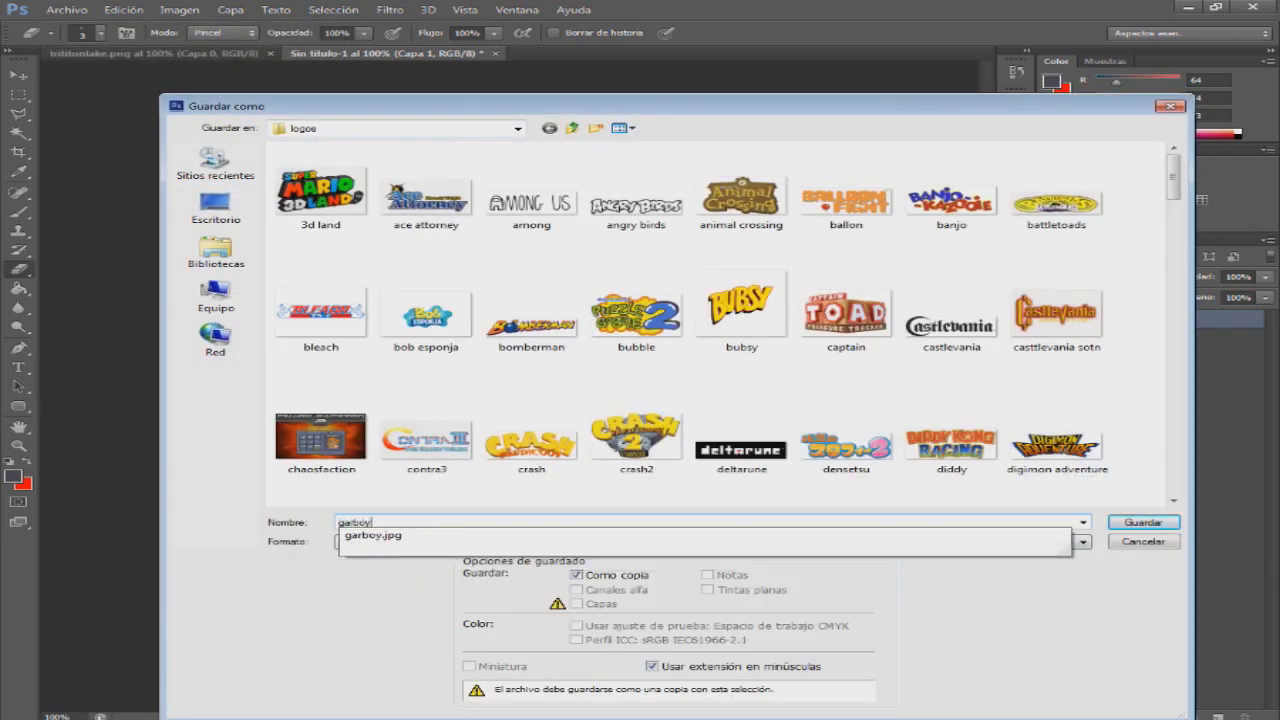
pyautogui.press('Return')
pyautogui.press('Return')
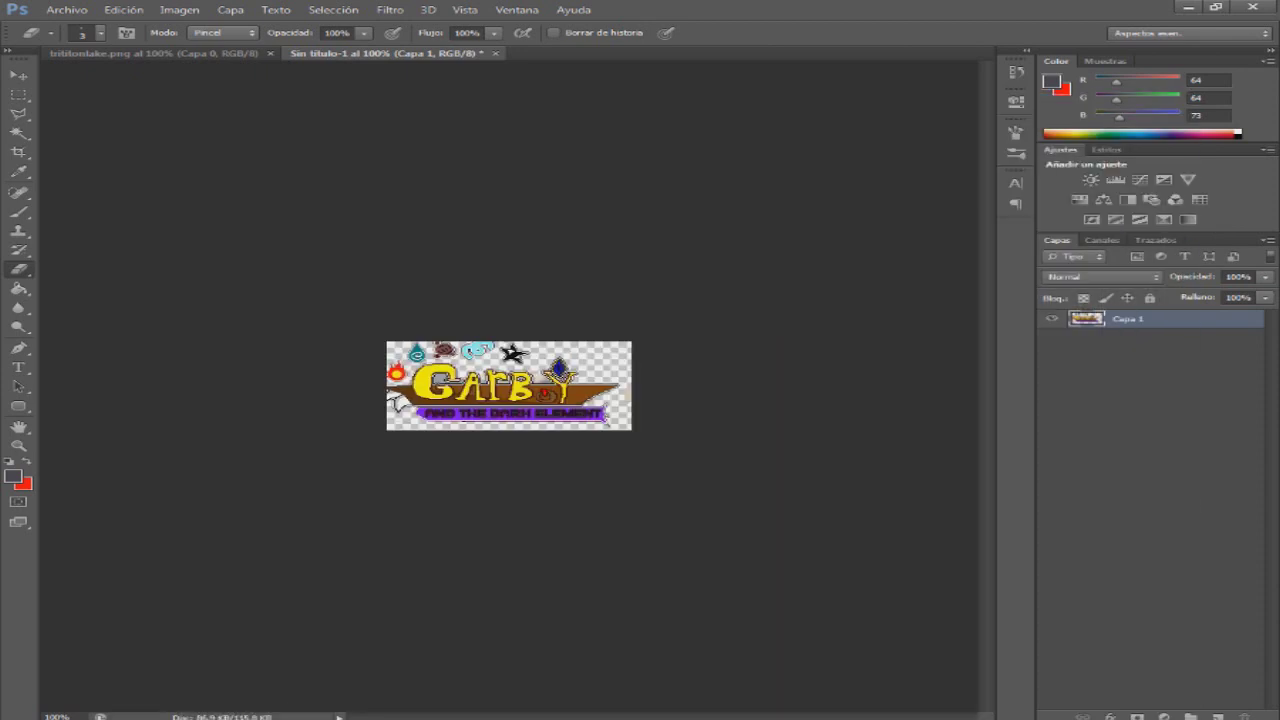
# - Copy the cut-out logo into the trititonlake preview as a new layer, scaled down over the lower part of the scene
pyautogui.press('m')
pyautogui.moveTo(386, 341); pyautogui.dragTo(700, 378)
pyautogui.hotkey('ctrl', 'c')
pyautogui.hotkey('ctrl', 'Tab')
pyautogui.hotkey('ctrl', 'v')
pyautogui.hotkey('ctrl', 't')
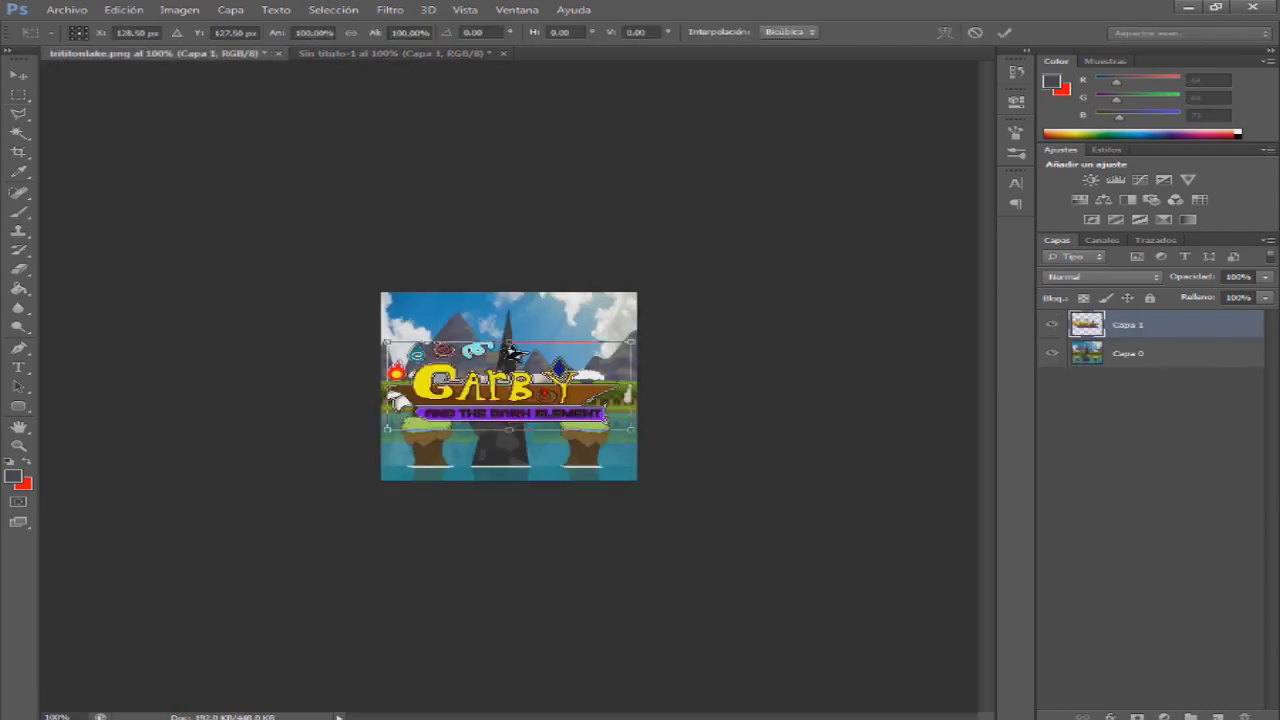
pyautogui.moveTo(632, 430); pyautogui.dragTo(585, 454)
pyautogui.press('Return')
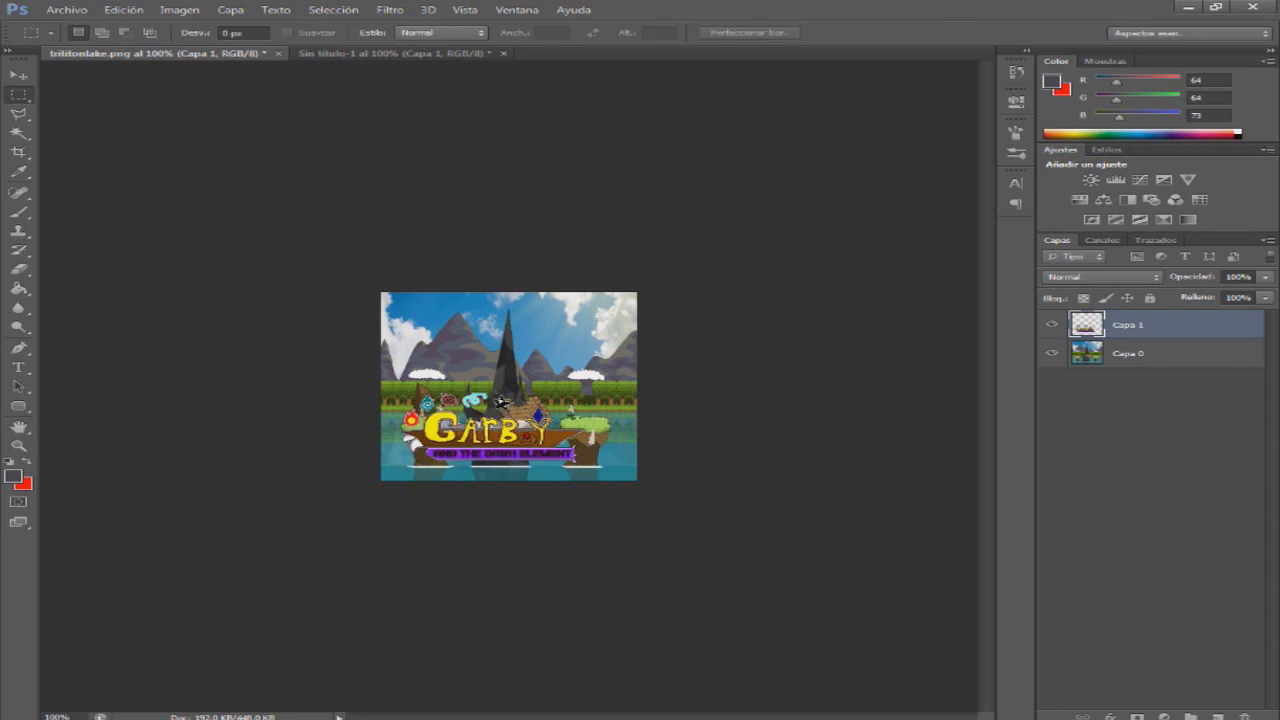
# - Set the Eraser brush size to 7 px
pyautogui.press('e')
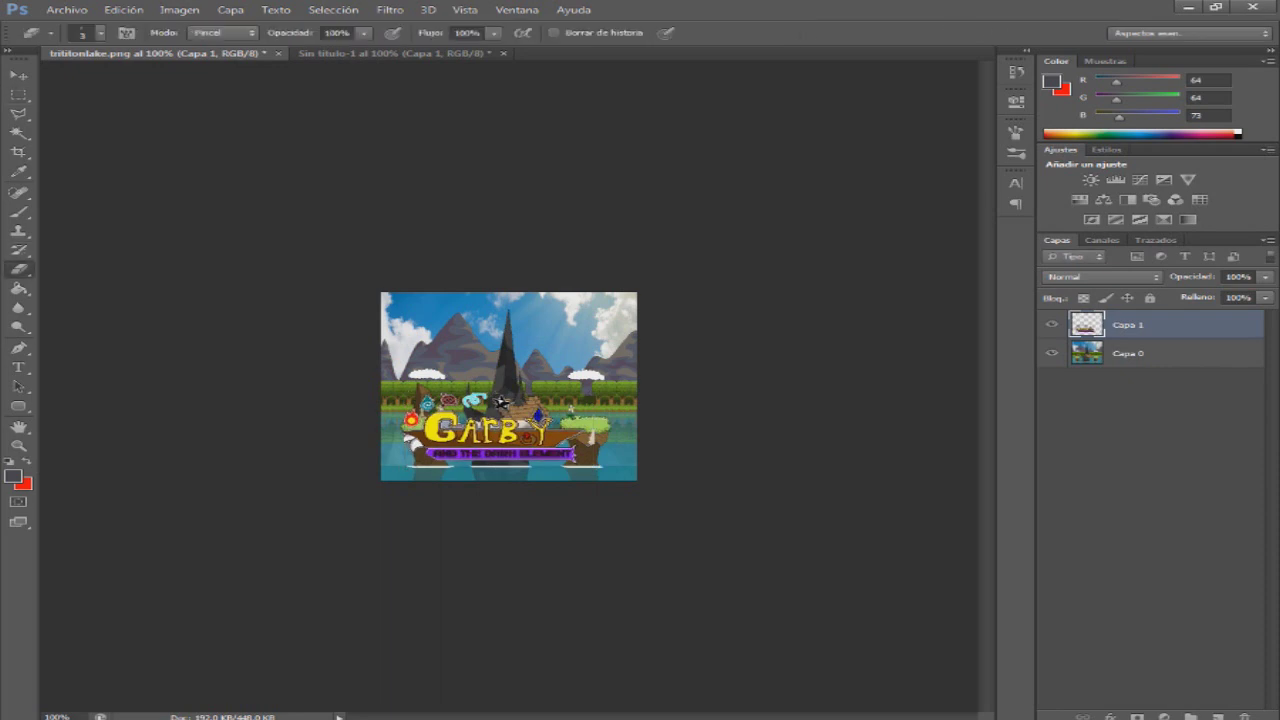
pyautogui.click(100, 33)
pyautogui.click(100, 33)
pyautogui.click(100, 33)
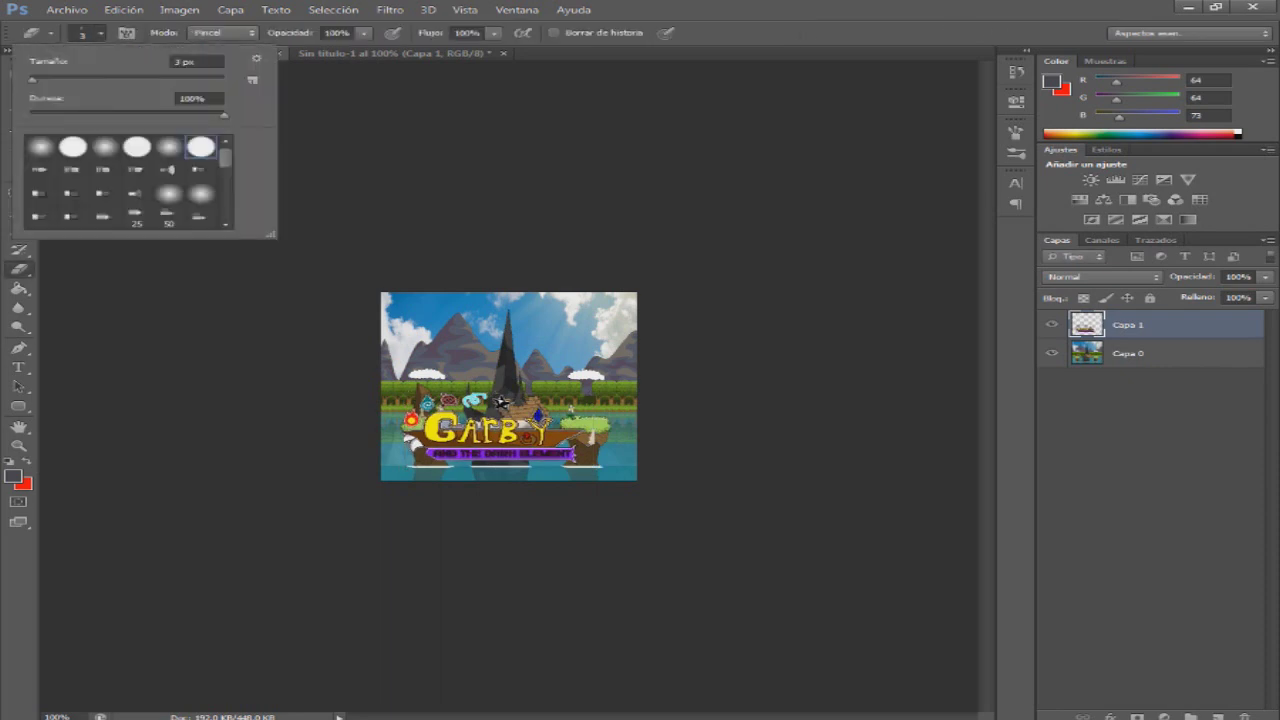
pyautogui.write('5')
pyautogui.press('Return')
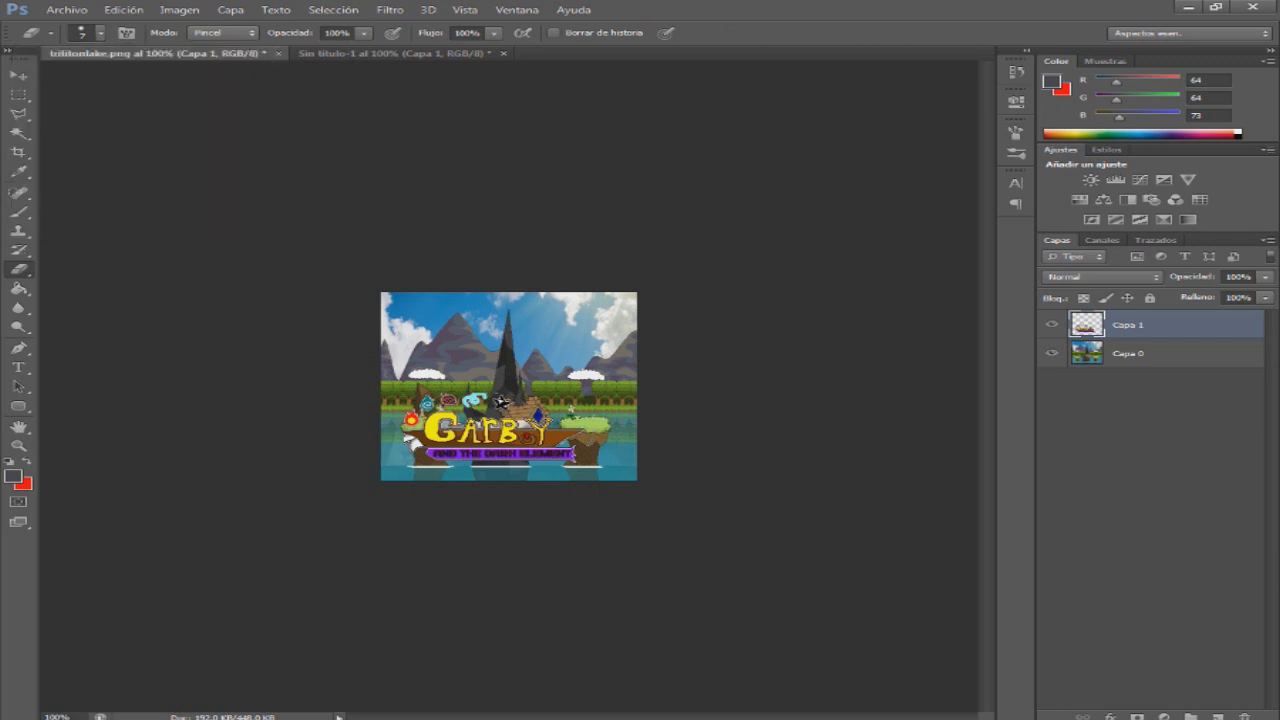
# - Shrink the logo further and place it in the lower-left corner of the preview
pyautogui.hotkey('ctrl', 't')
pyautogui.moveTo(598, 393); pyautogui.dragTo(490, 440)
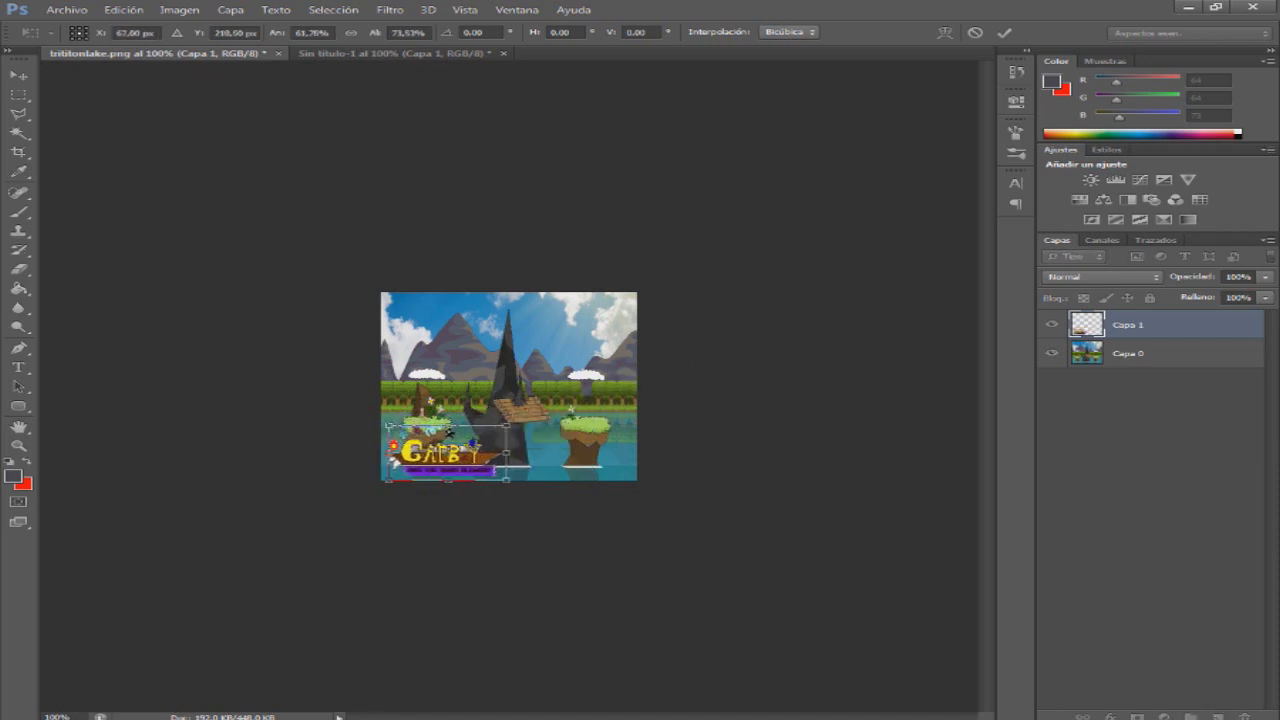
pyautogui.press('Return')
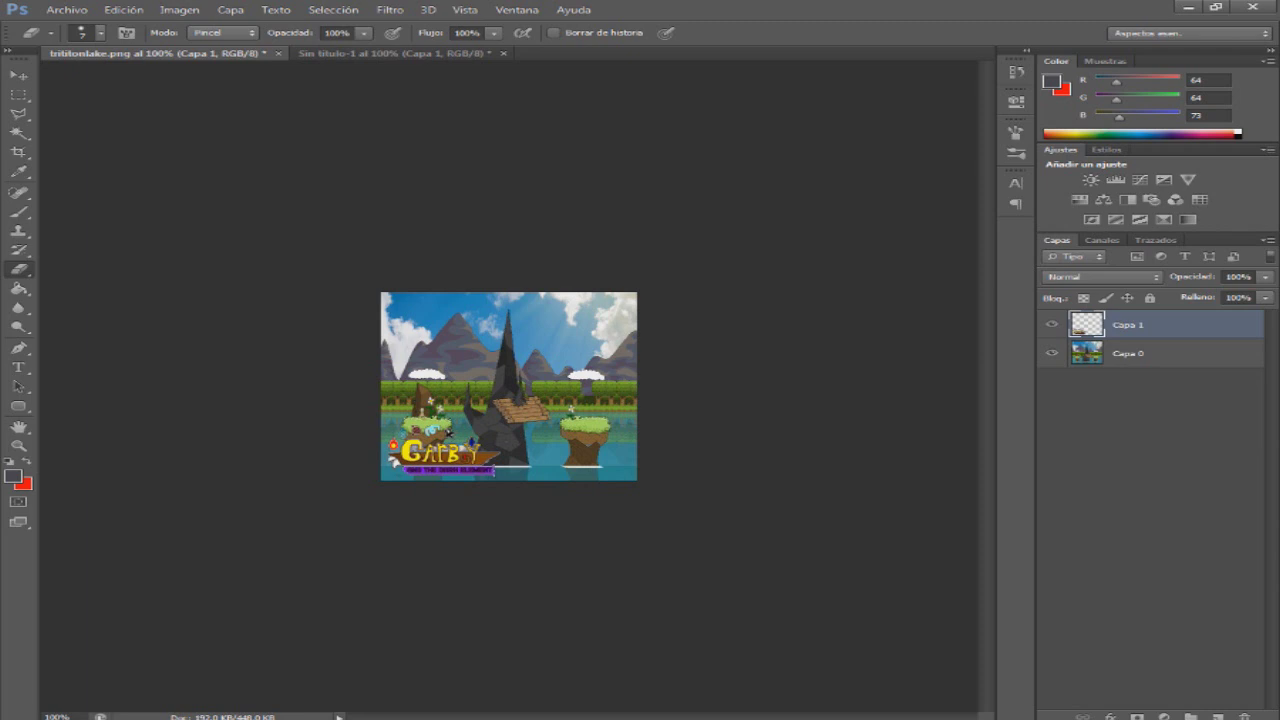
# - Turn the logo gray with a colorized Hue/Saturation adjustment at hue 240 and saturation 0
pyautogui.hotkey('ctrl', 'u')
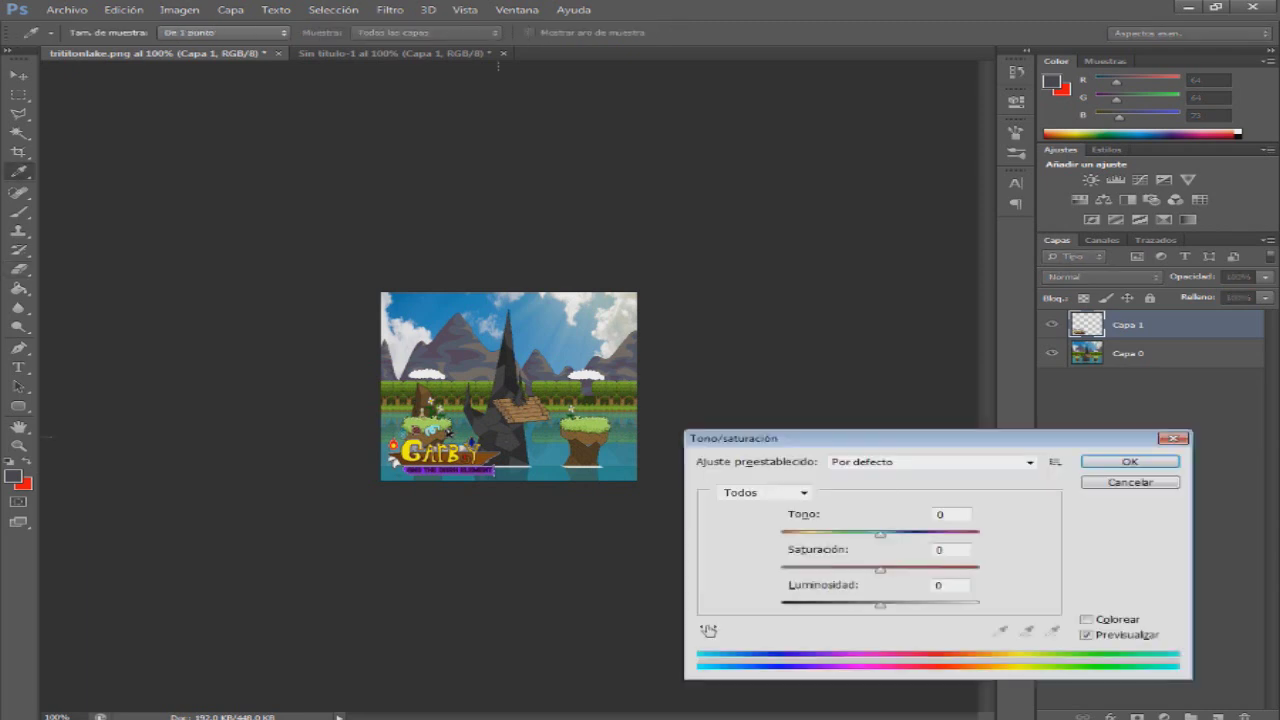
pyautogui.click(1087, 620)
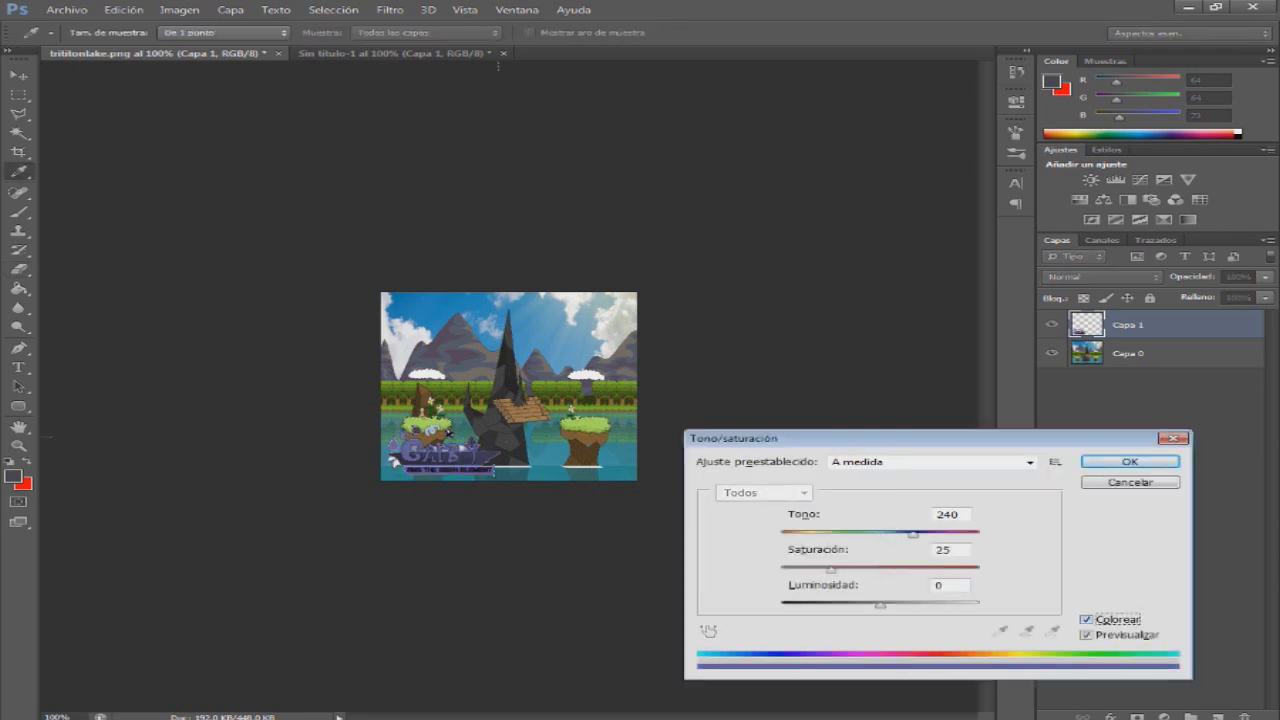
pyautogui.moveTo(831, 570); pyautogui.dragTo(883, 570)
pyautogui.write('0')
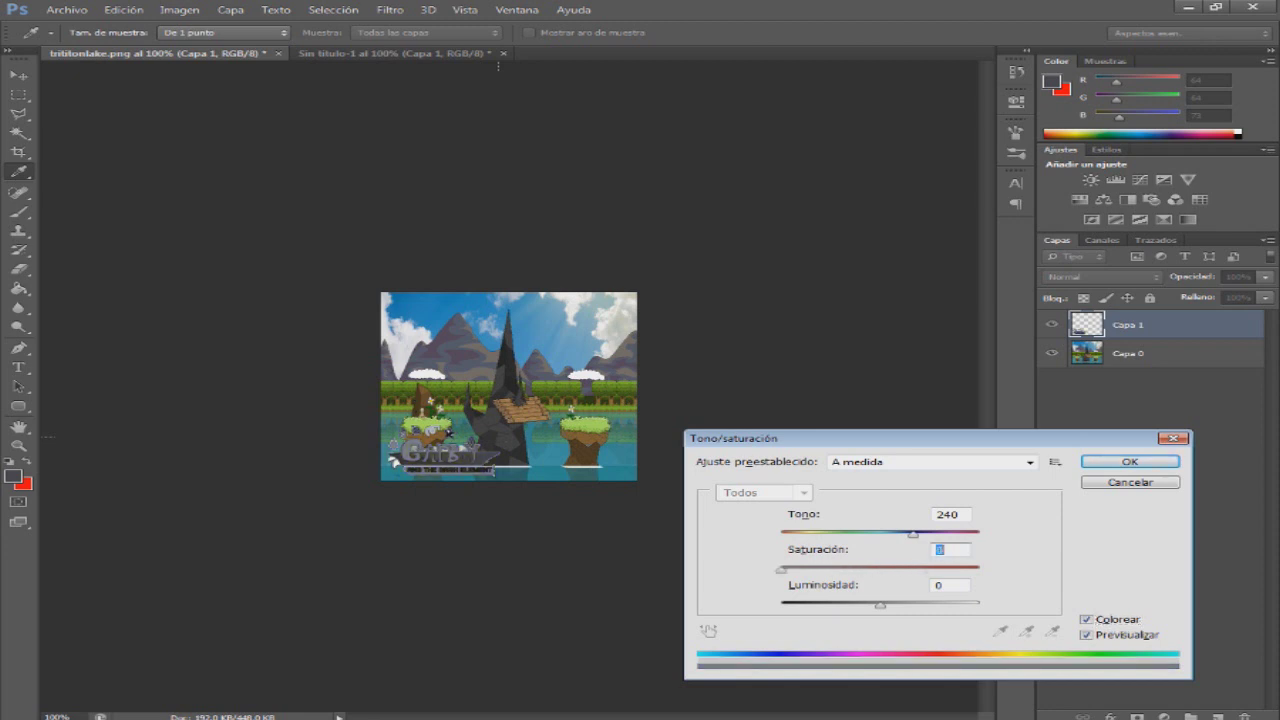
pyautogui.press('Return')
pyautogui.press('e')
# - Add a 3 px outside stroke in light gray #b7aeae to the logo layer
pyautogui.click(1110, 716)
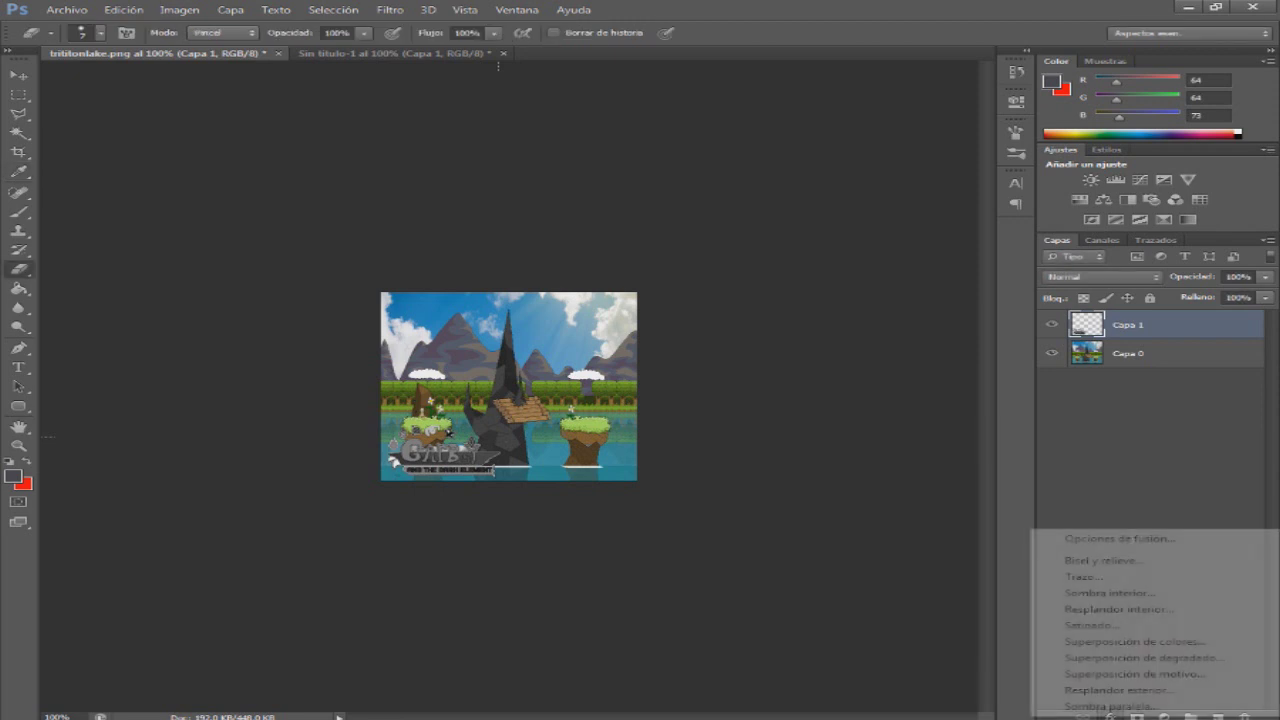
pyautogui.click(1090, 577)
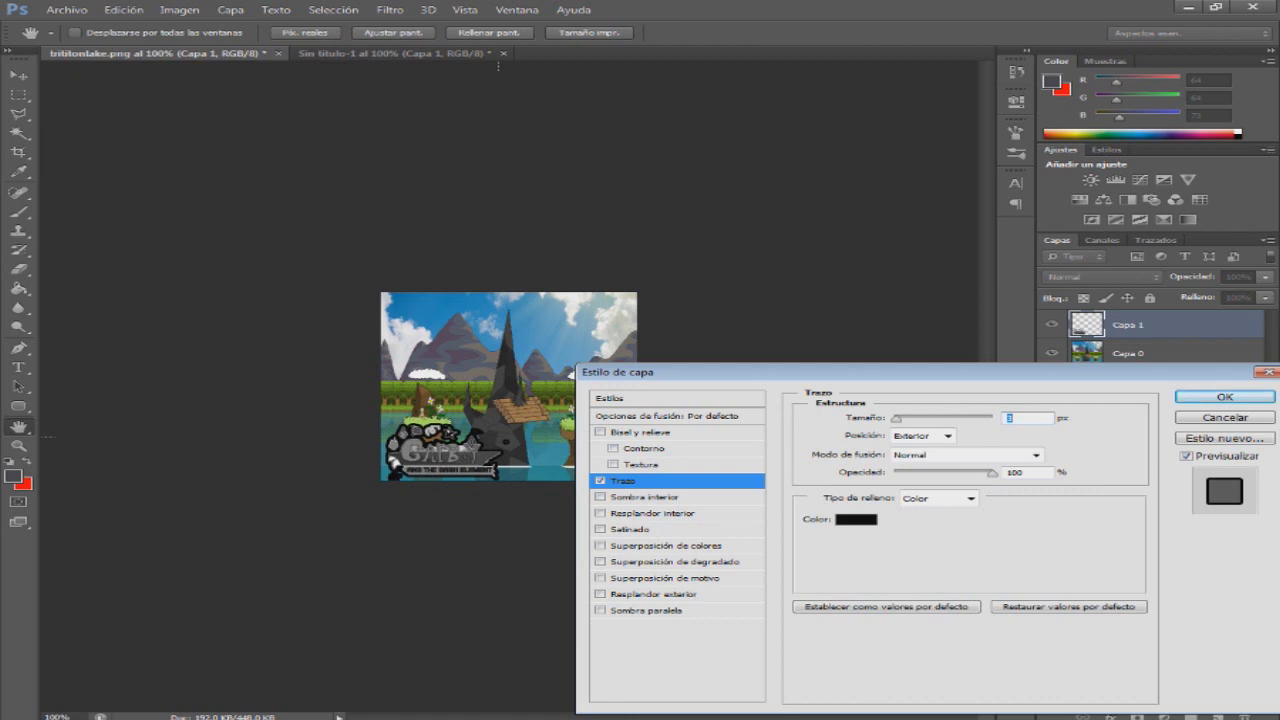
pyautogui.click(856, 519)
pyautogui.moveTo(658, 527); pyautogui.dragTo(618, 490)
pyautogui.click(621, 533)
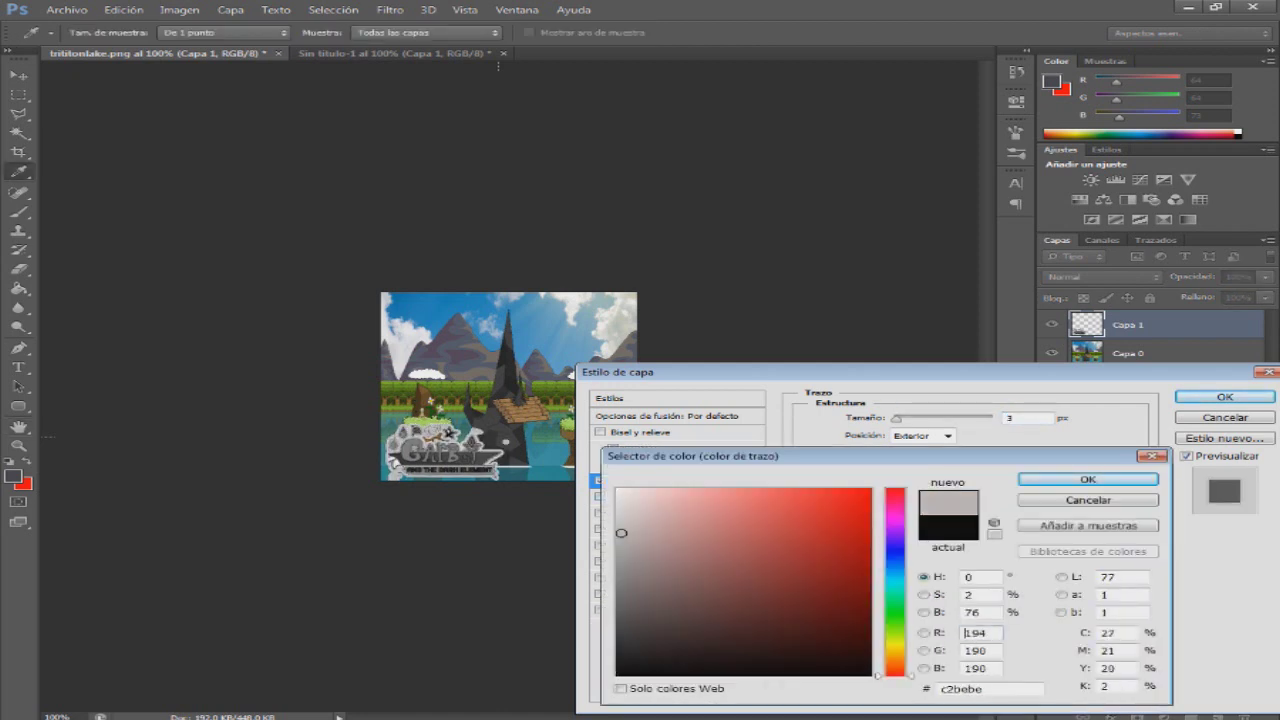
pyautogui.moveTo(621, 533)
pyautogui.mouseDown()
pyautogui.moveTo(625, 490)
pyautogui.moveTo(618, 556)
pyautogui.moveTo(628, 541)
pyautogui.mouseUp()
pyautogui.click(623, 549)
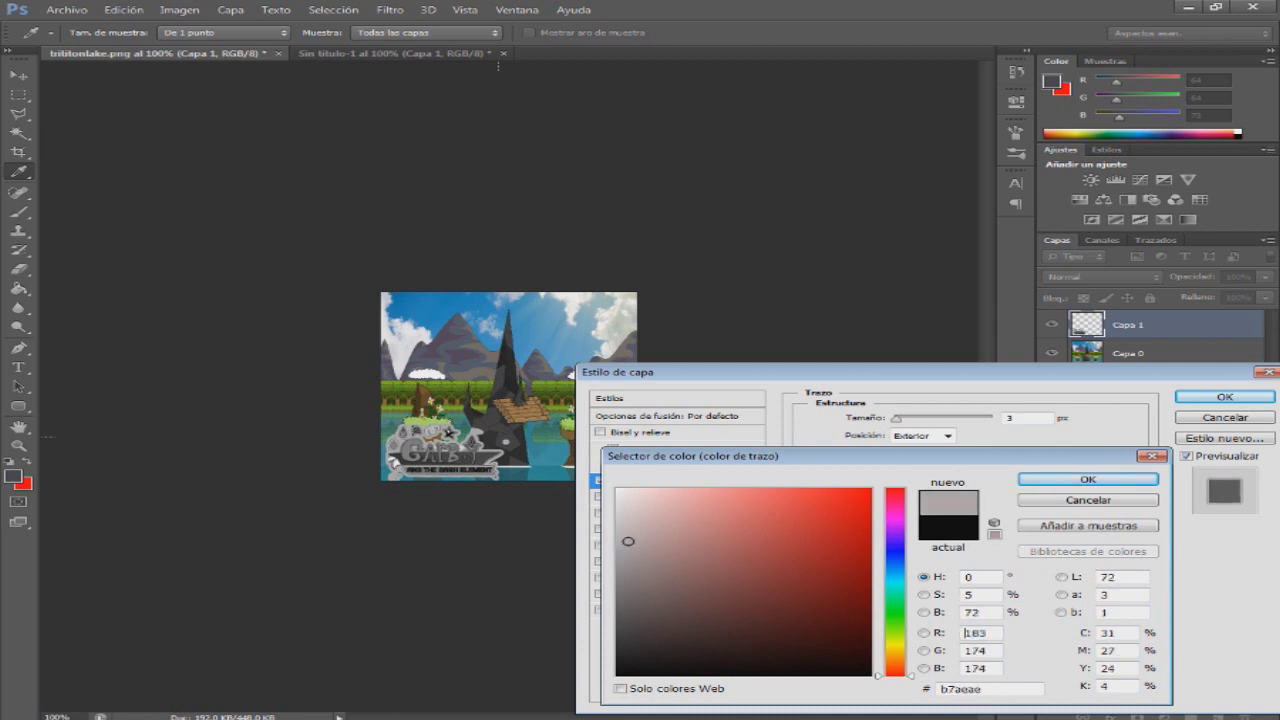
pyautogui.press('Return')
pyautogui.press('Return')
# - Shift the outlined logo slightly up and to the right, away from the preview's lower-left corner
pyautogui.press('e')
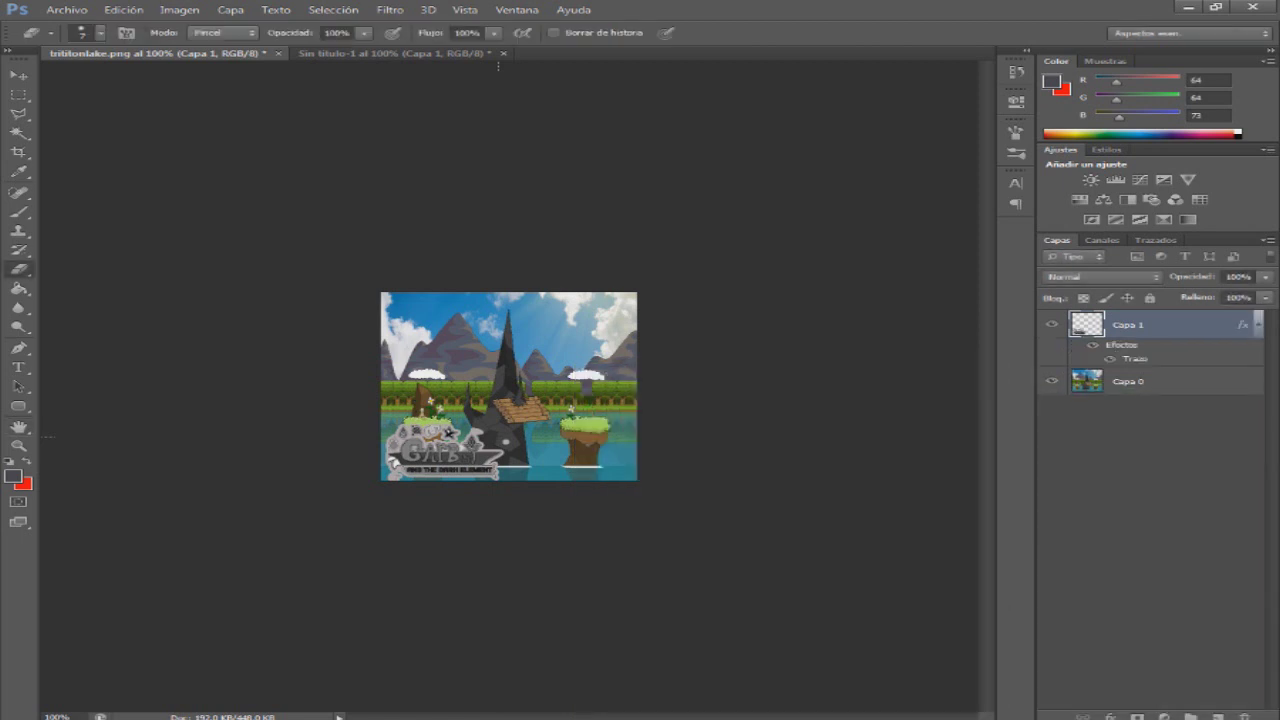
pyautogui.hotkey('ctrl', 't')
pyautogui.moveTo(506, 441); pyautogui.dragTo(510, 433)
pyautogui.press('Return')
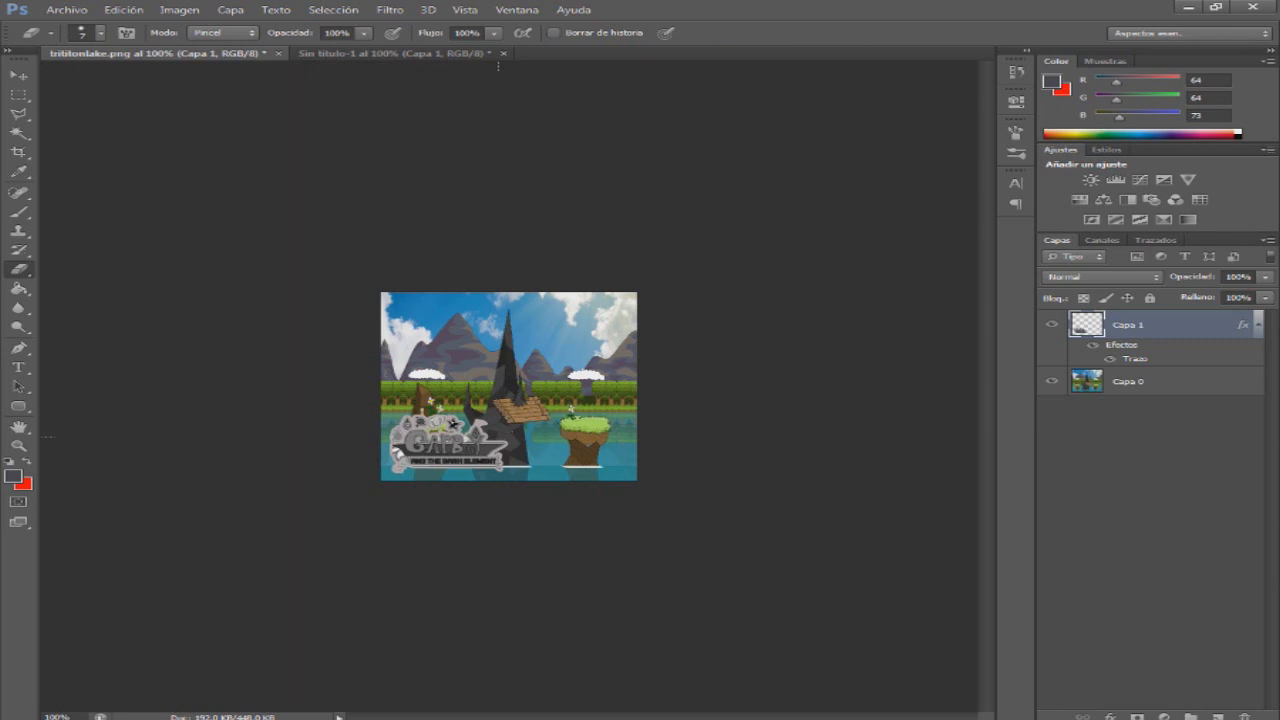
# - Save the preview as a PNG over the existing trititonlake file in stgprevs, with smallest/slow compression and no interlacing
pyautogui.click(66, 9)
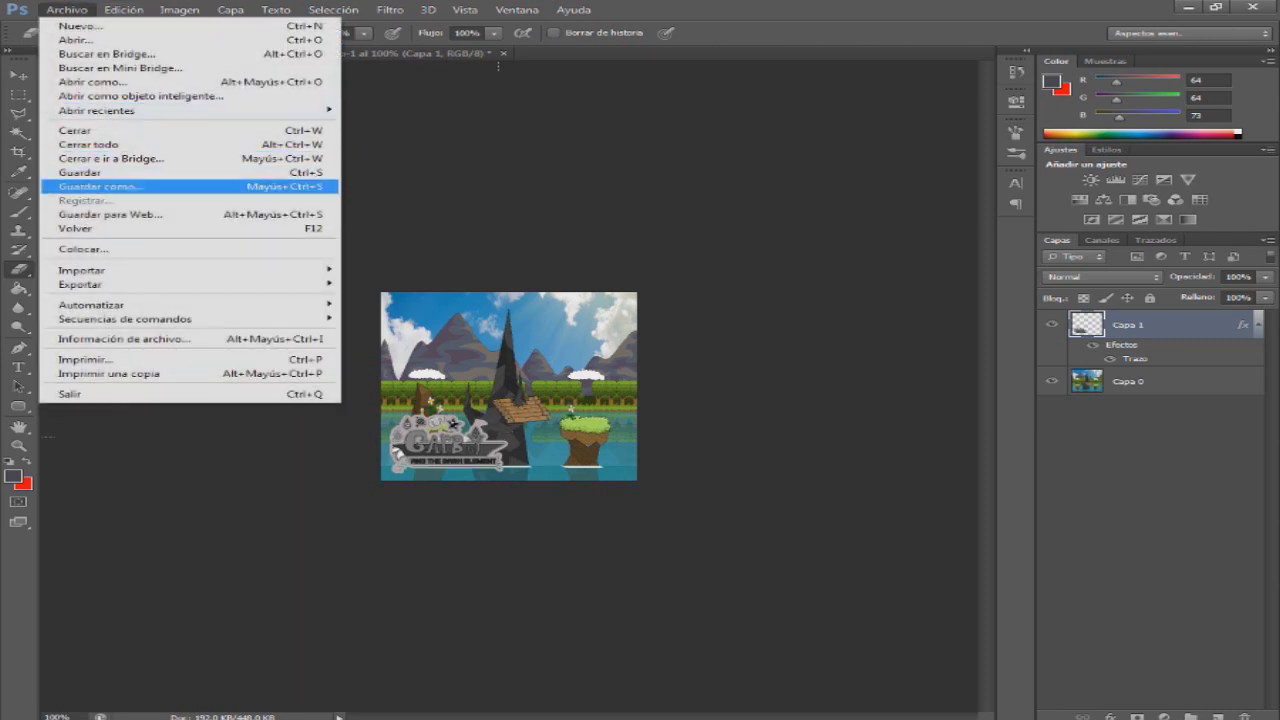
pyautogui.click(100, 186)
pyautogui.click(600, 542)
pyautogui.click(560, 481)
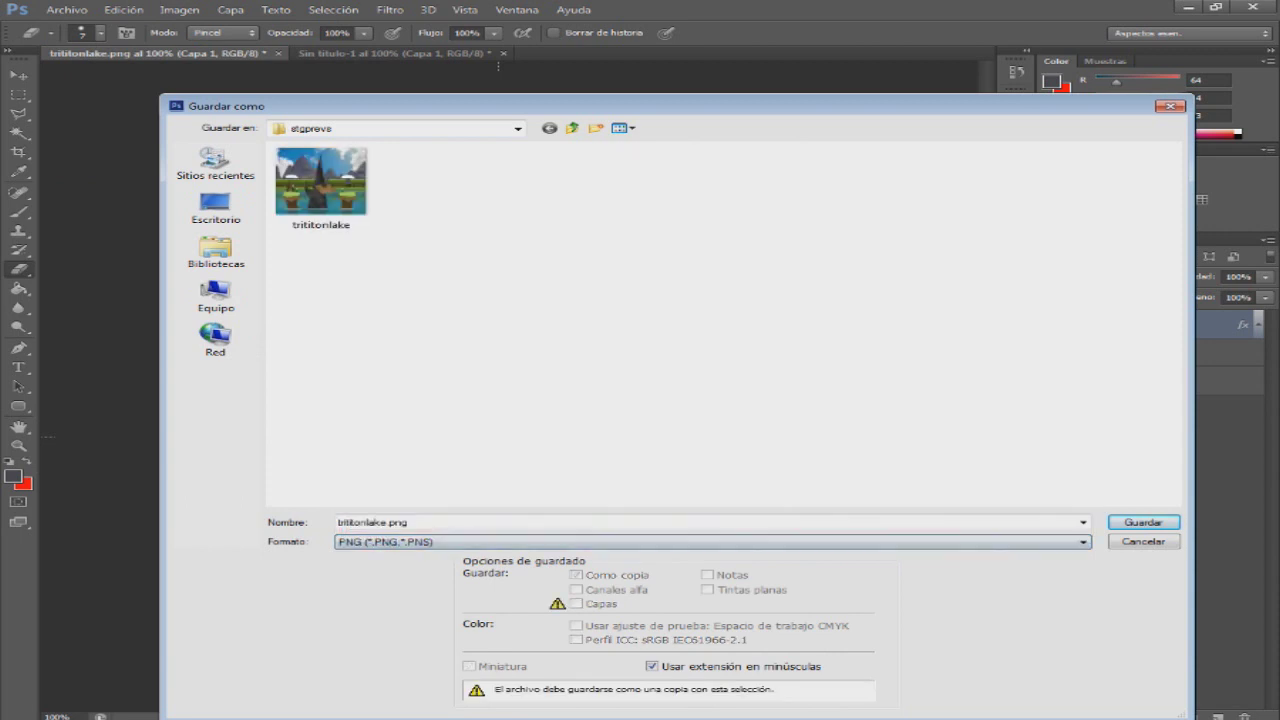
pyautogui.click(325, 188)
pyautogui.press('Return')
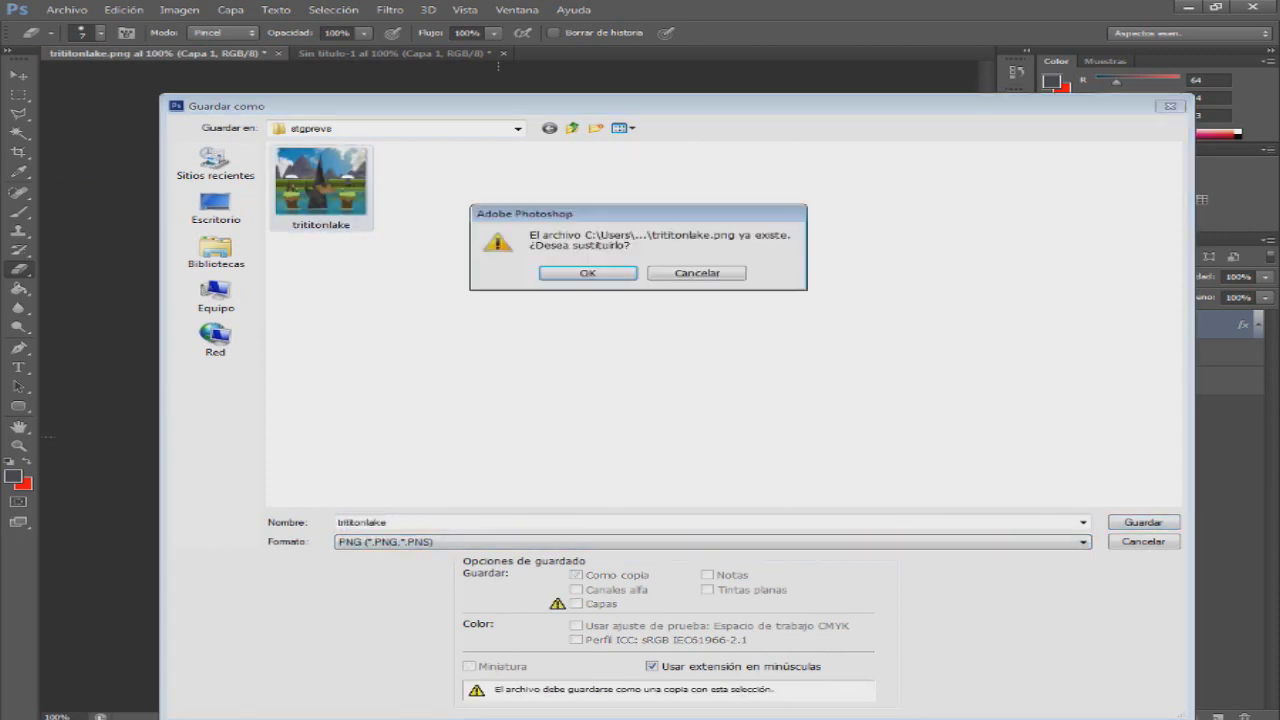
pyautogui.press('Return')
pyautogui.press('Return')
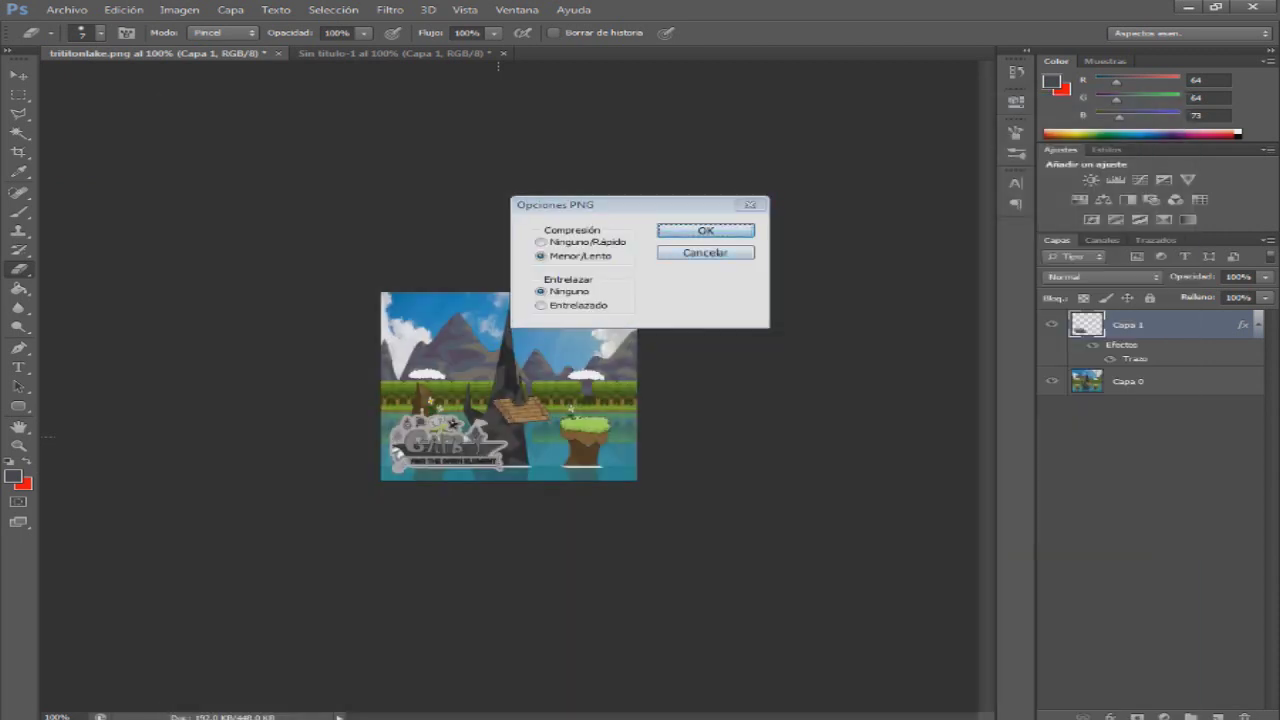